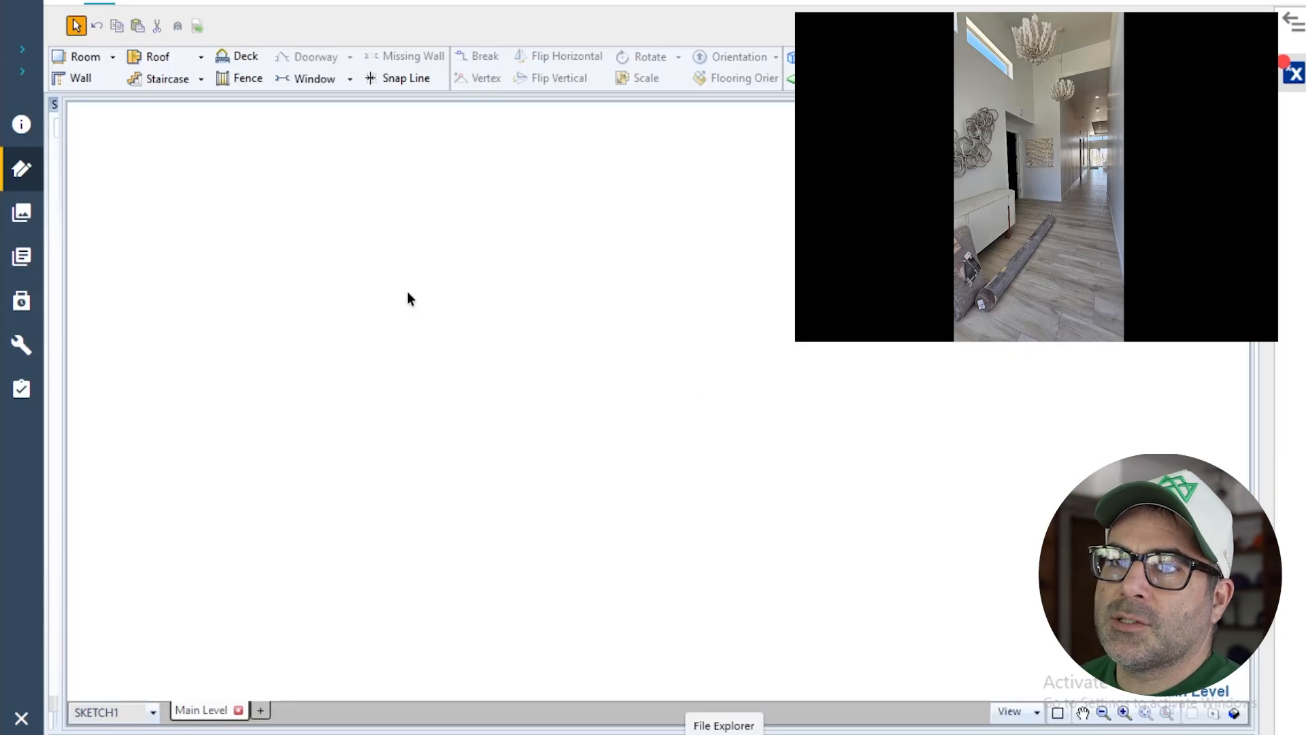
- Place a 12' by 12' room on the Main Level sketch and name it Entryway
left_click(76, 59)
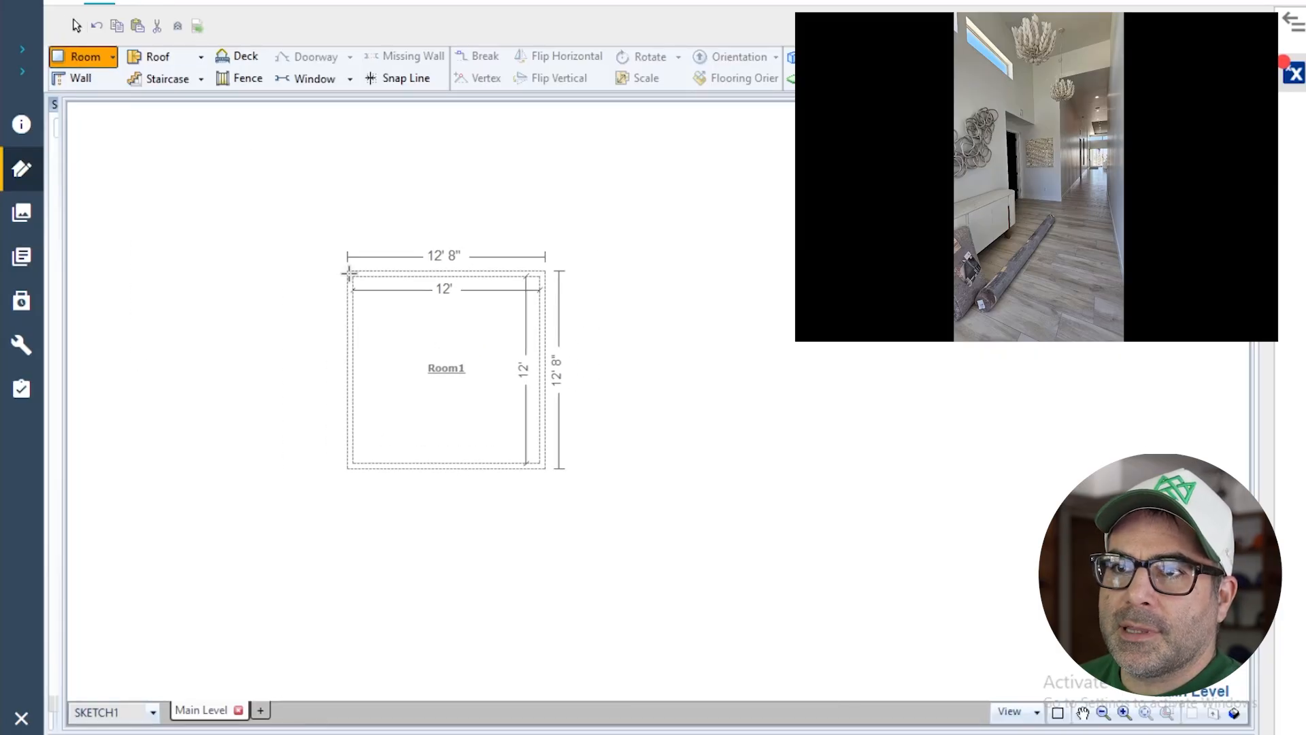
left_click(306, 246)
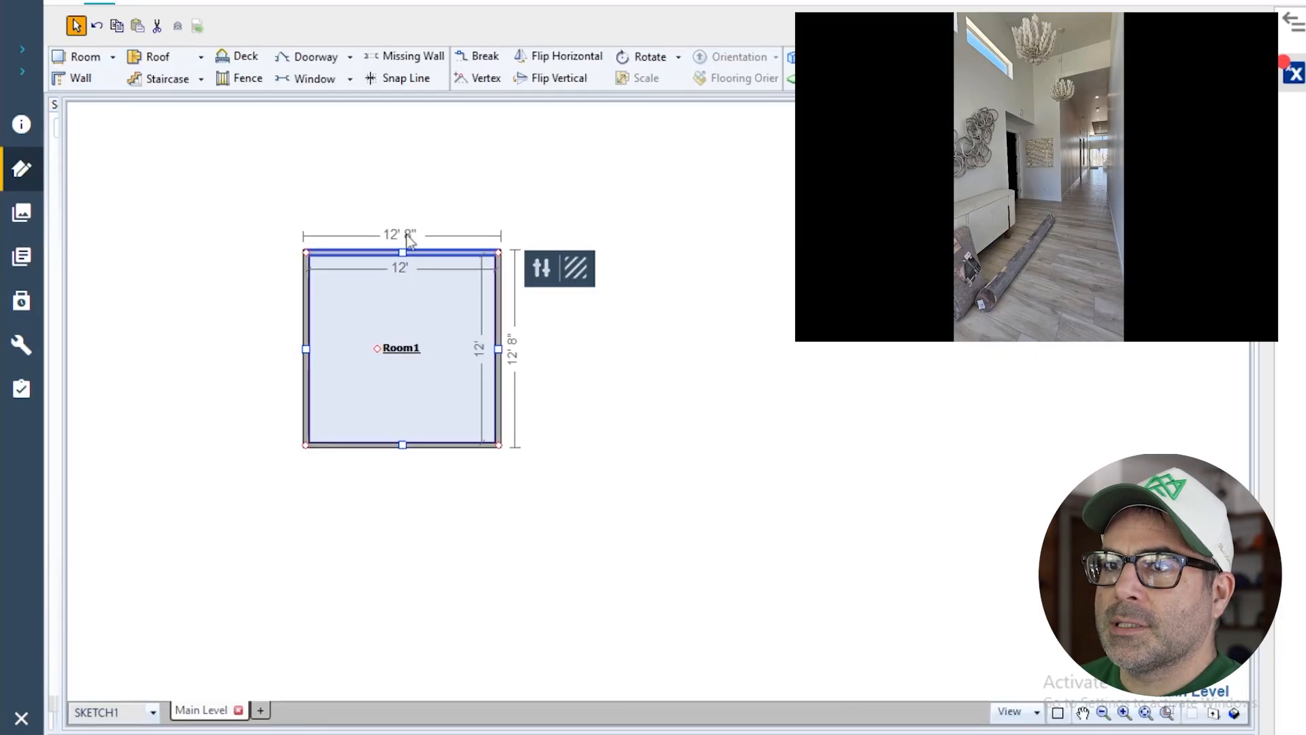
left_click(401, 300)
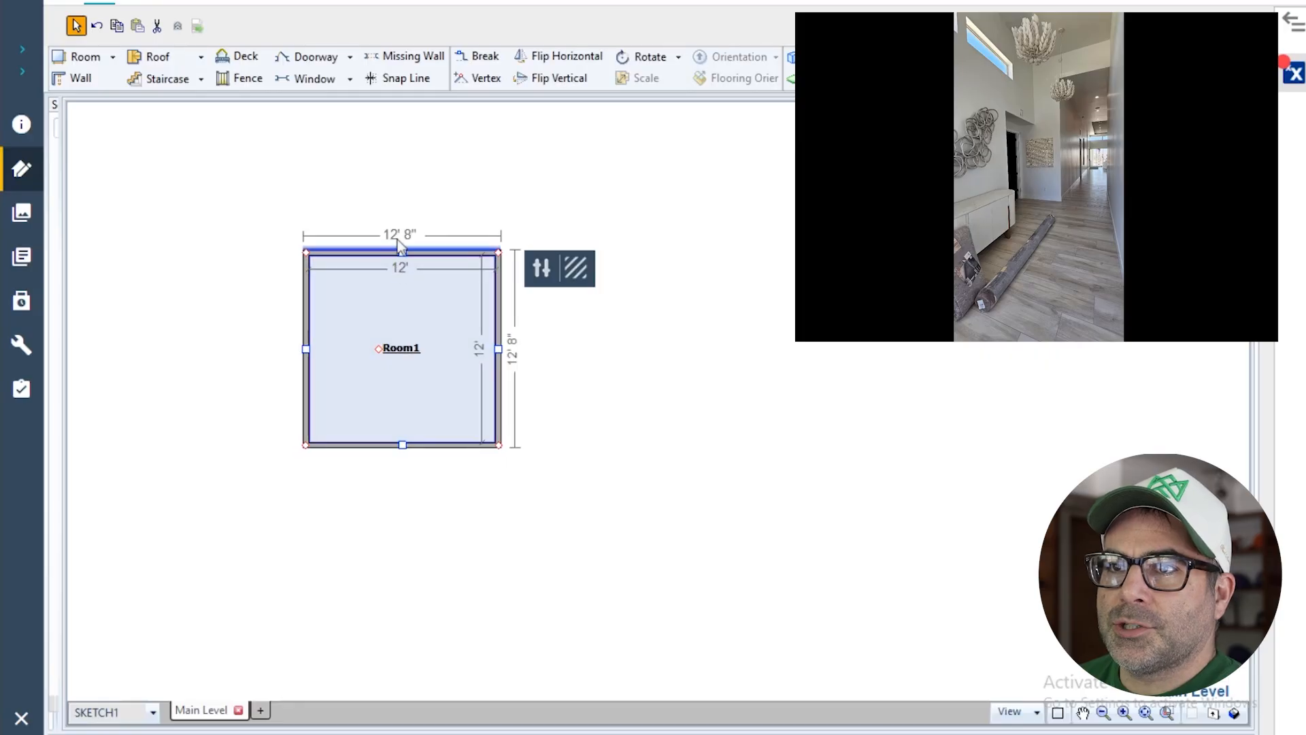
double_click(401, 349)
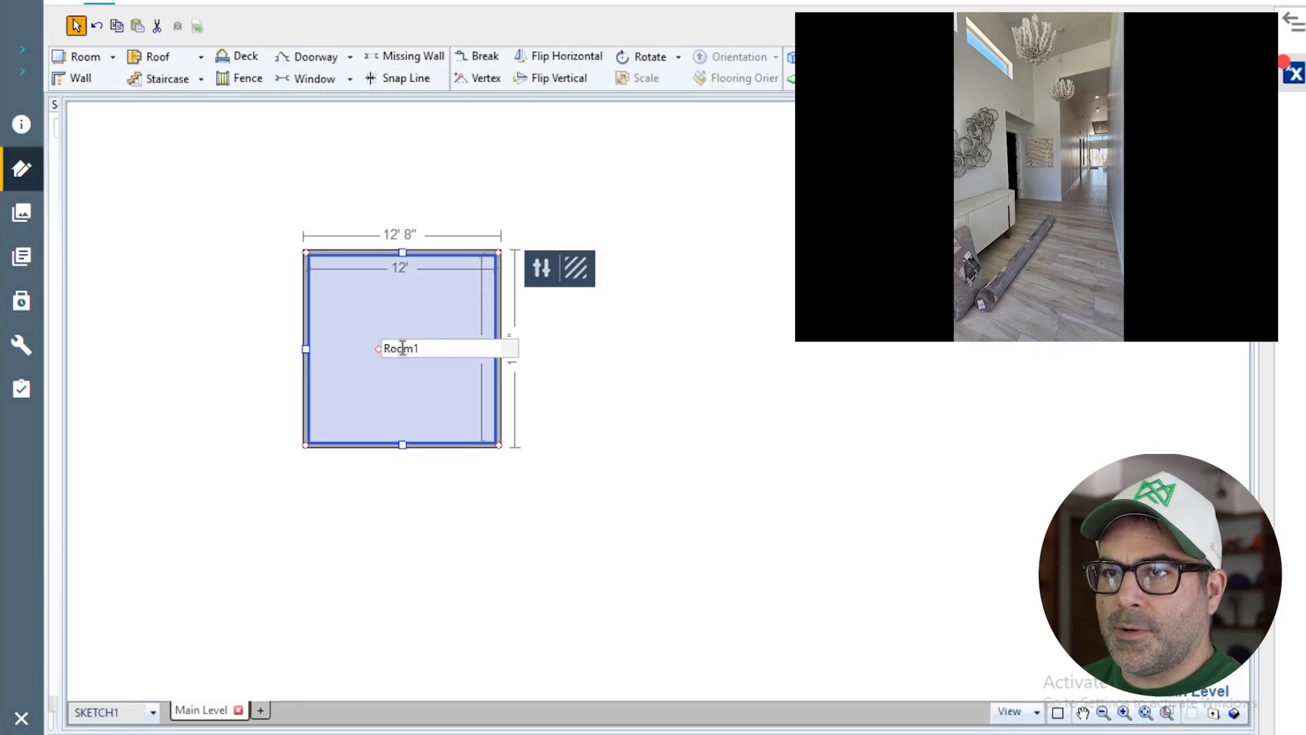
key("ctrl+a")
type("Entryw")
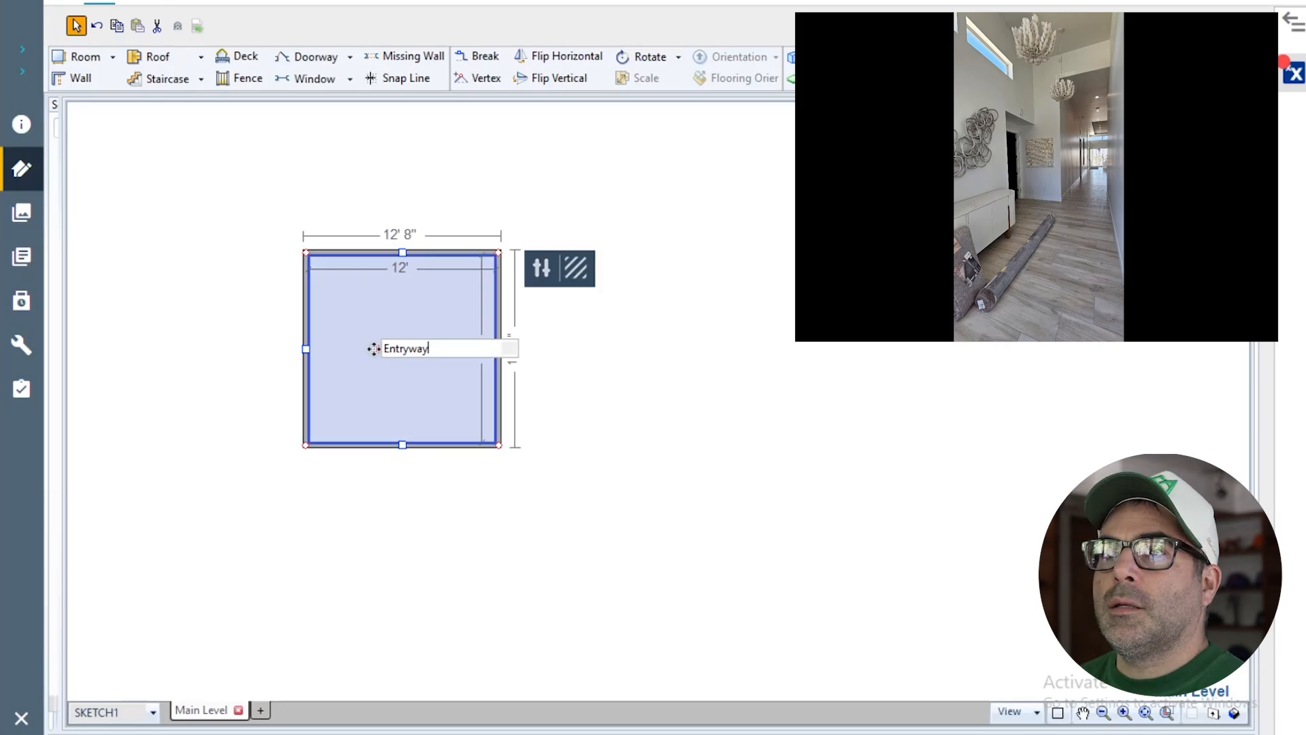
left_click(397, 313)
- Set the Entryway's inside width to 8'
left_click(498, 349)
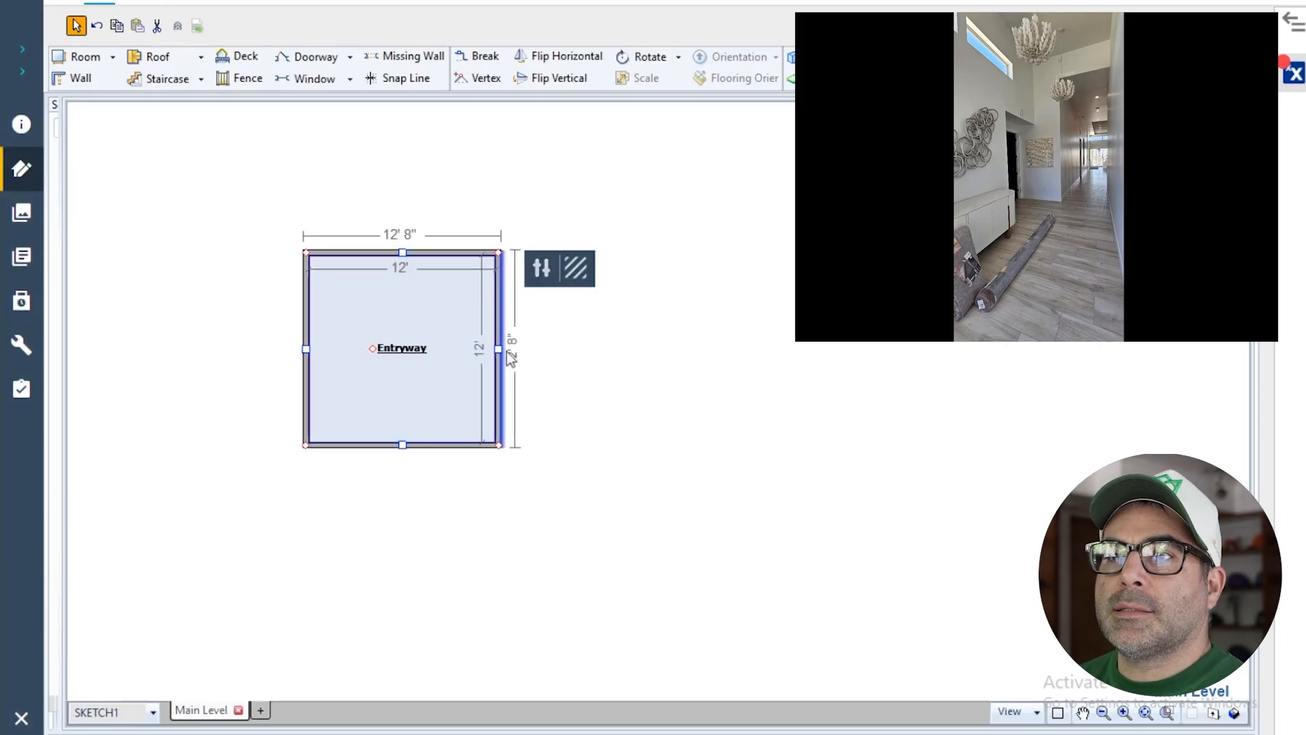
left_click_drag(499, 349, 480, 348)
left_click(386, 237)
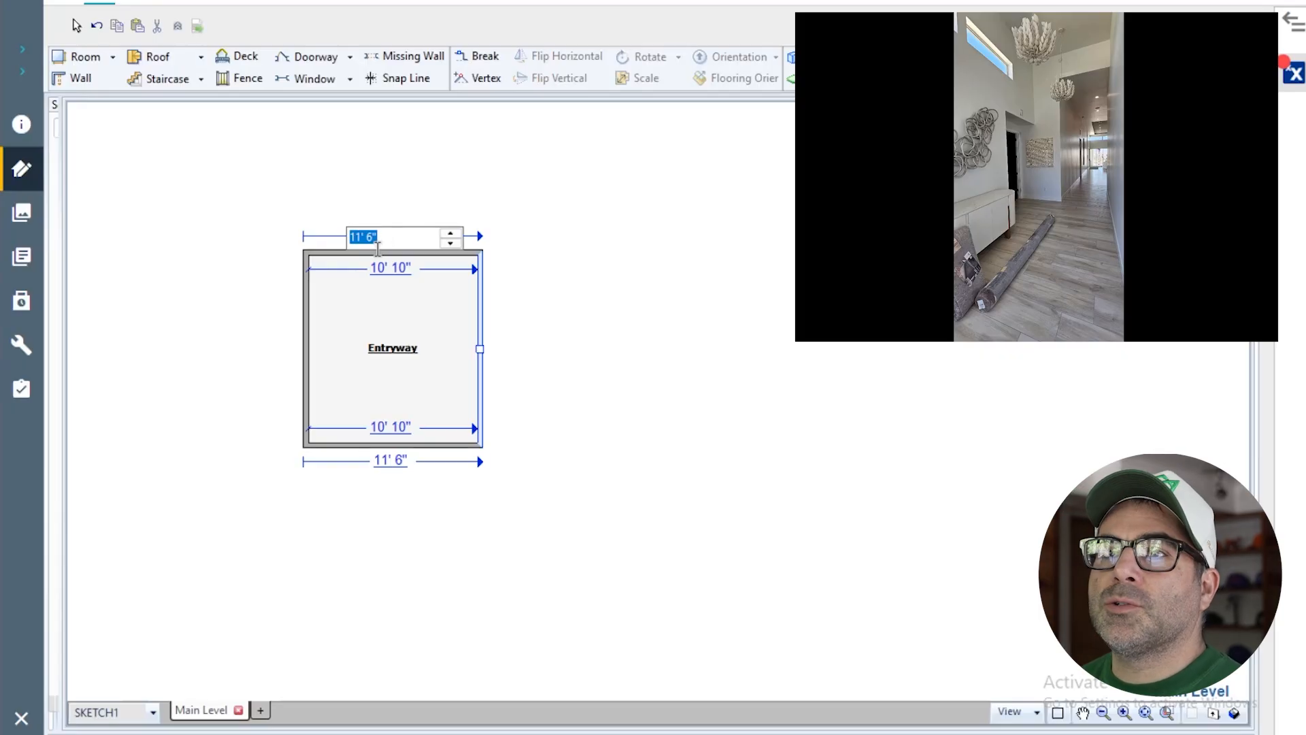
left_click(380, 271)
left_click(484, 345)
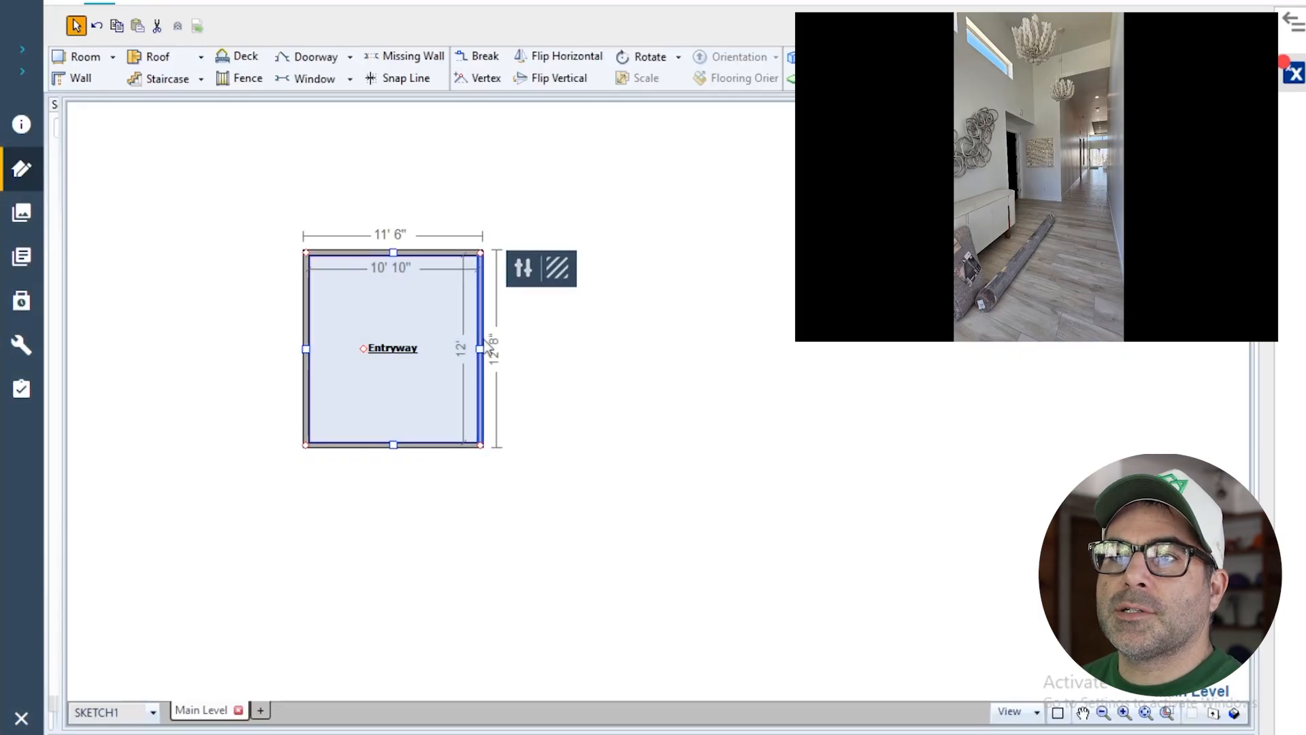
left_click_drag(484, 345, 481, 346)
left_click(379, 268)
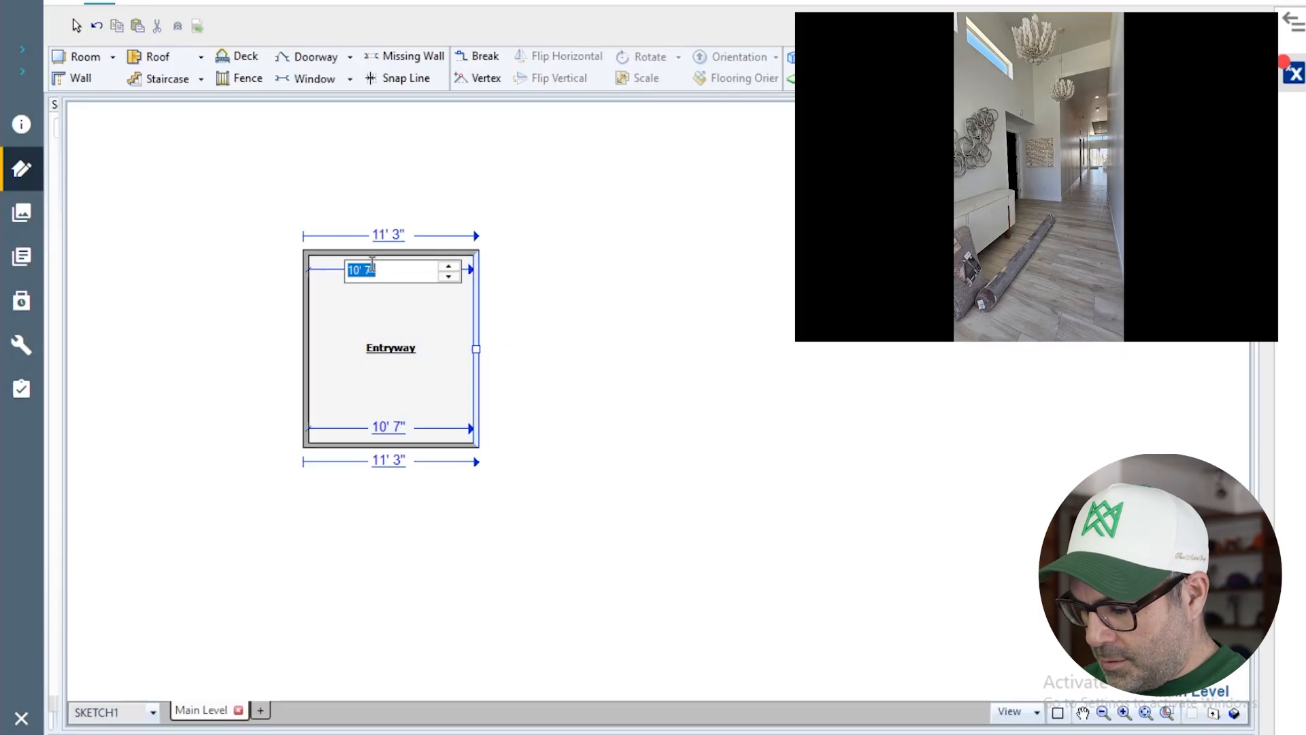
type("8")
key("Return")
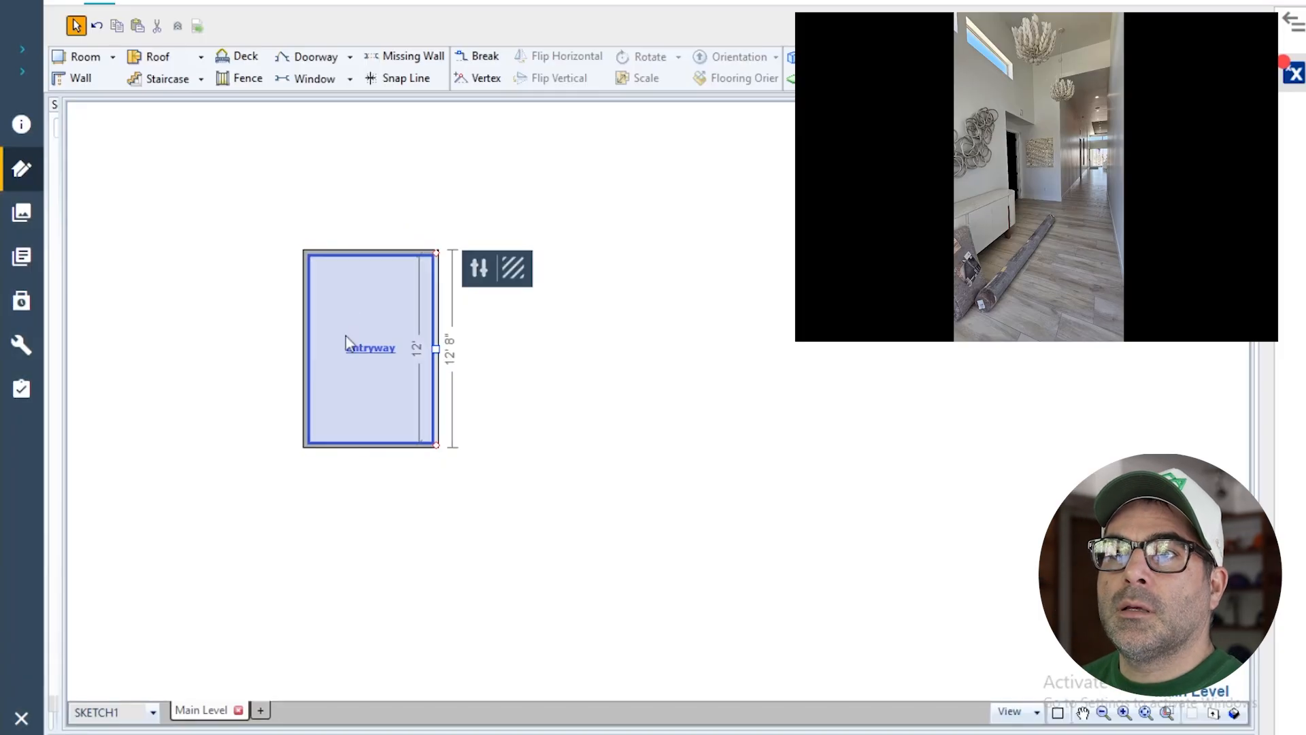
- Set the Entryway's inside length to 23'
left_click(371, 445)
left_click_drag(371, 445, 371, 467)
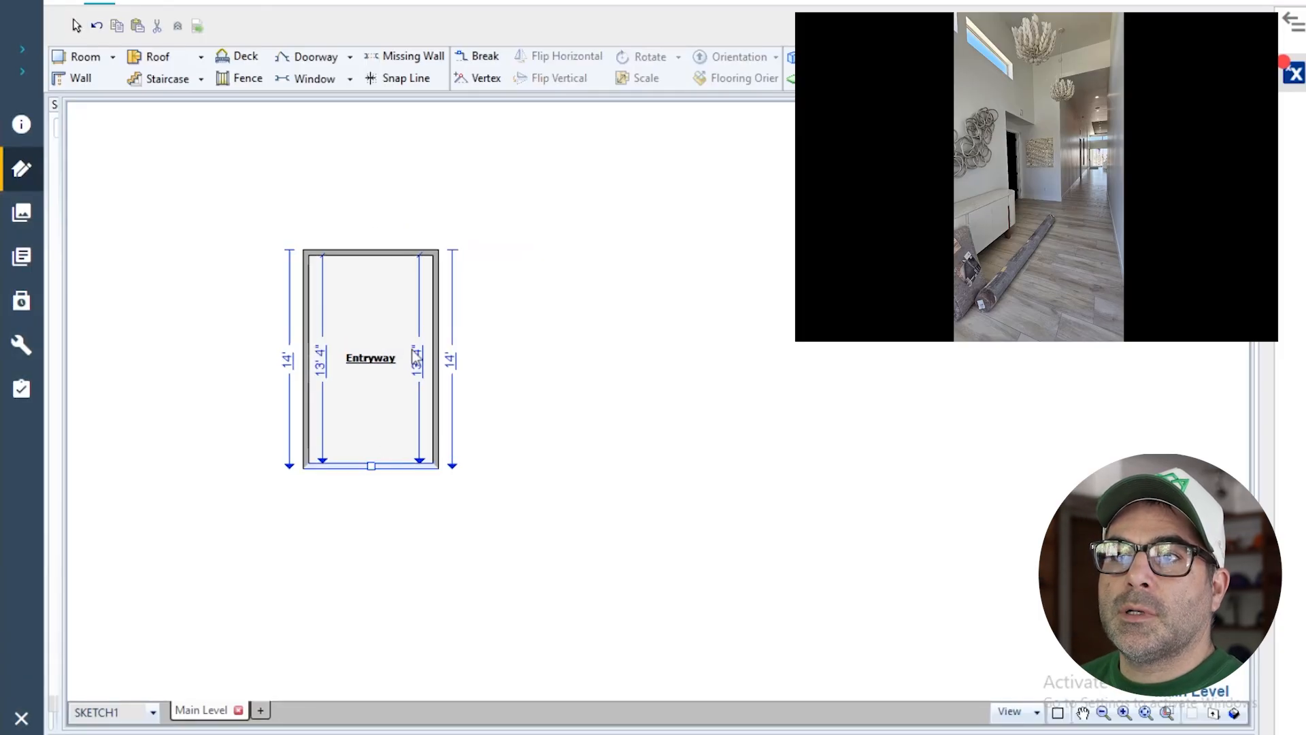
left_click(415, 357)
type("23")
key("Return")
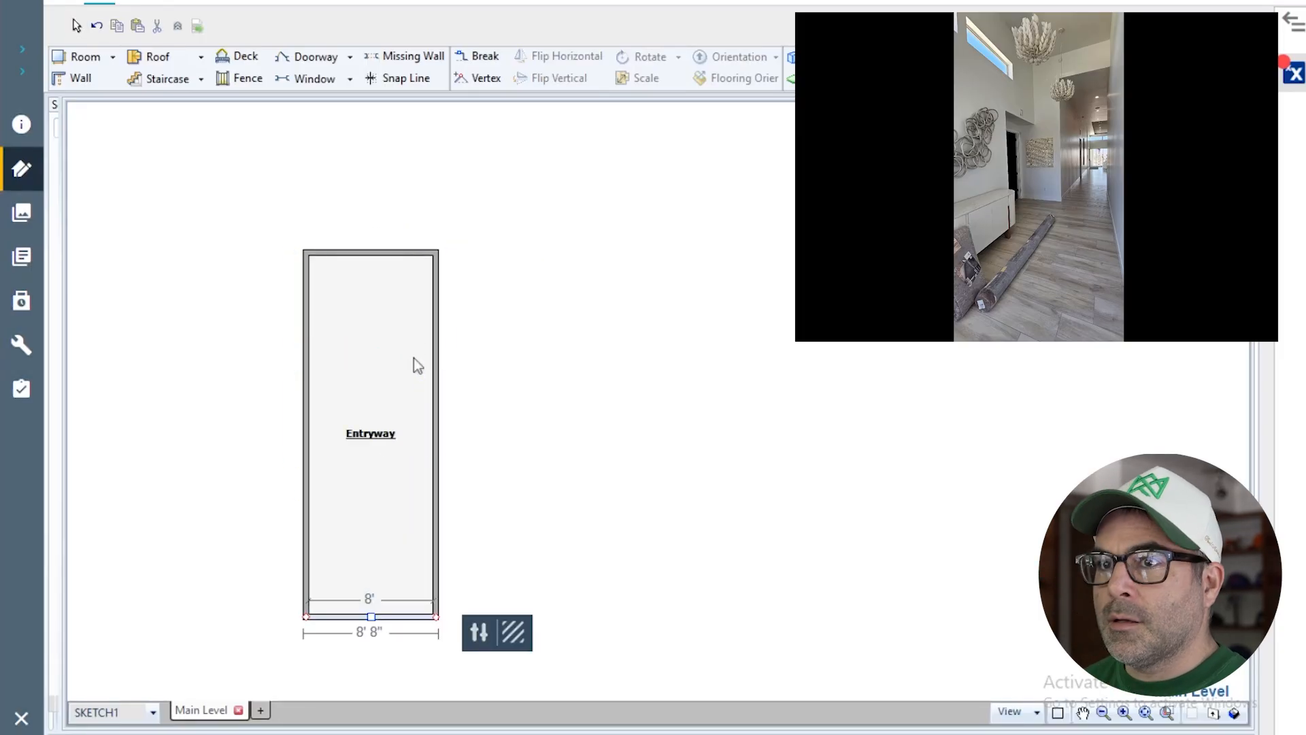
left_click(715, 408)
scroll(715, 408, "down", 1)
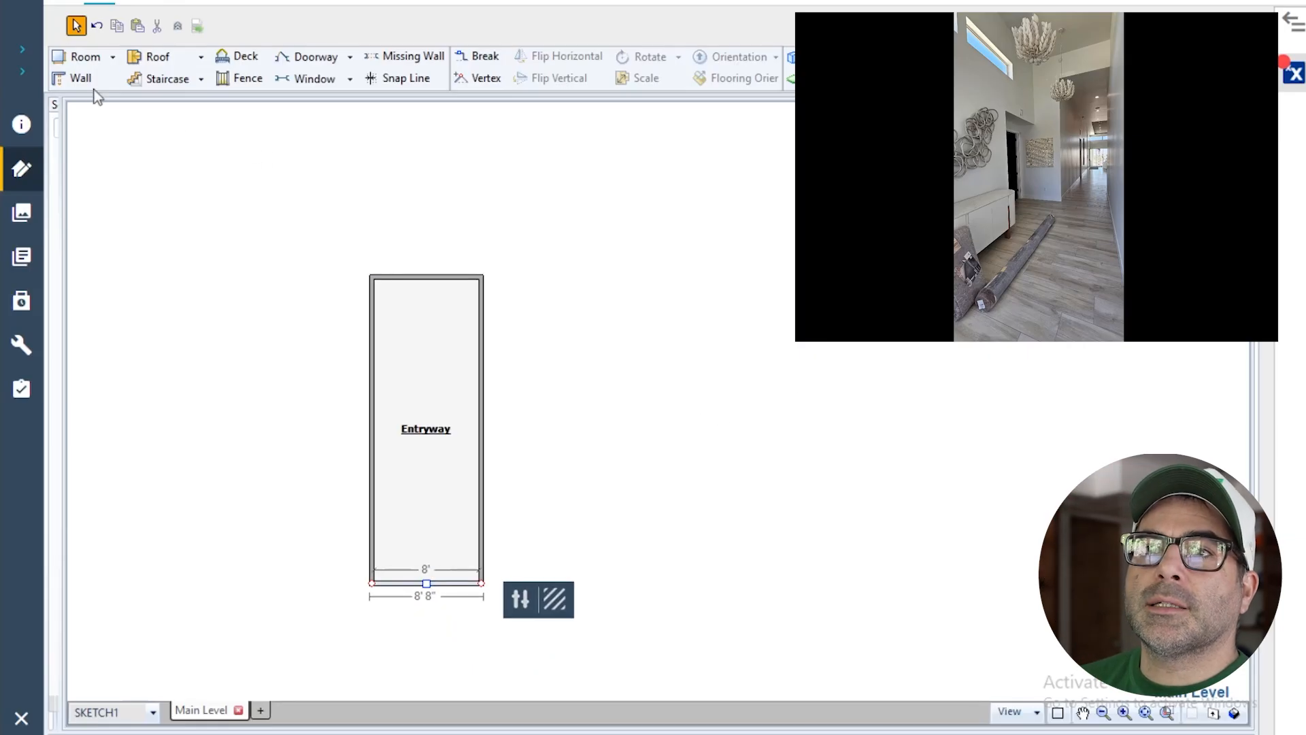
- Add a separate room to the right of the Entryway and stretch it to about 20' wide by 16' deep inside
left_click(93, 64)
left_click(717, 303)
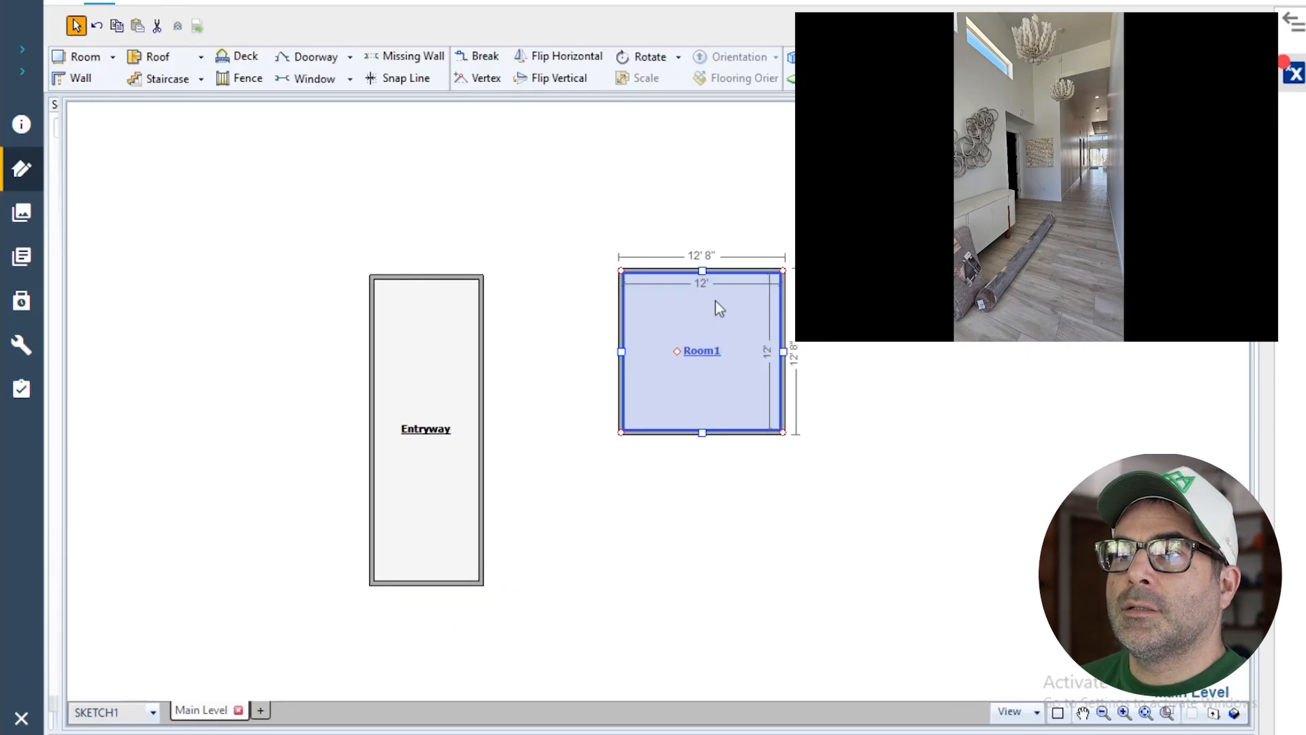
left_click(704, 434)
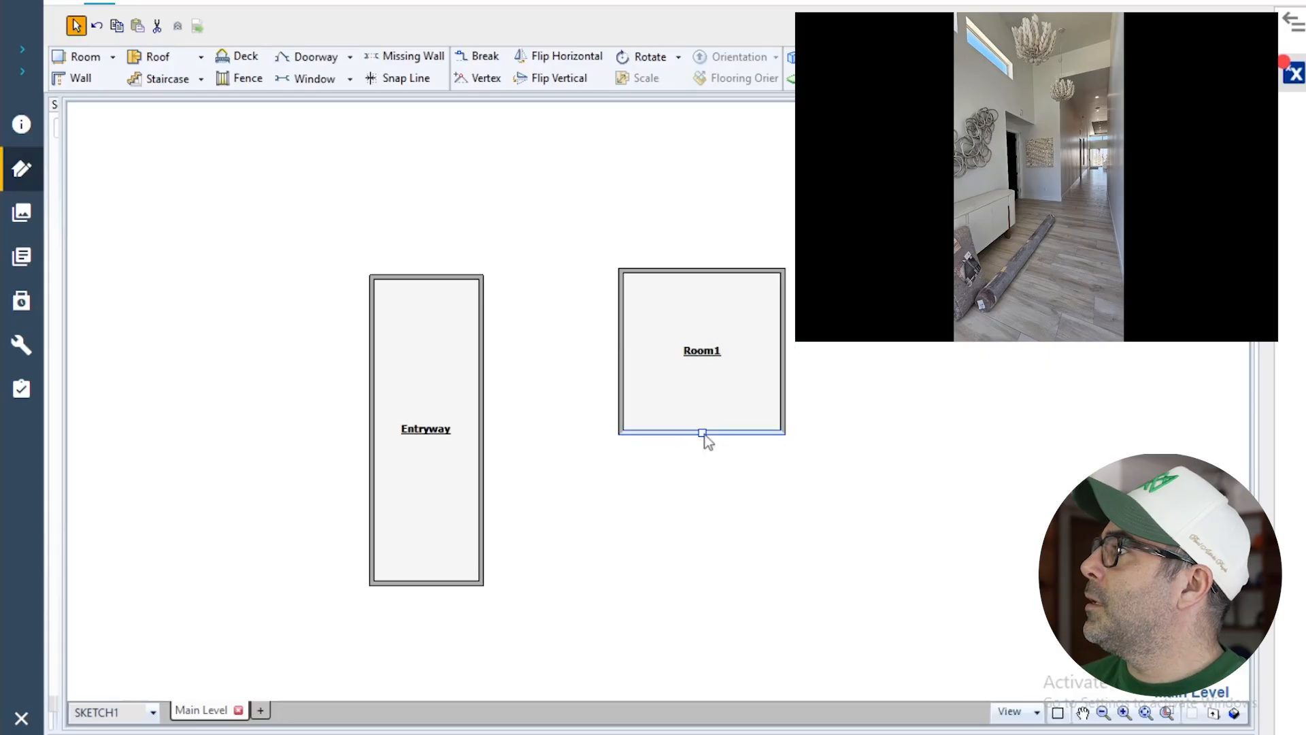
left_click_drag(703, 441, 723, 484)
left_click(783, 379)
left_click_drag(782, 379, 886, 373)
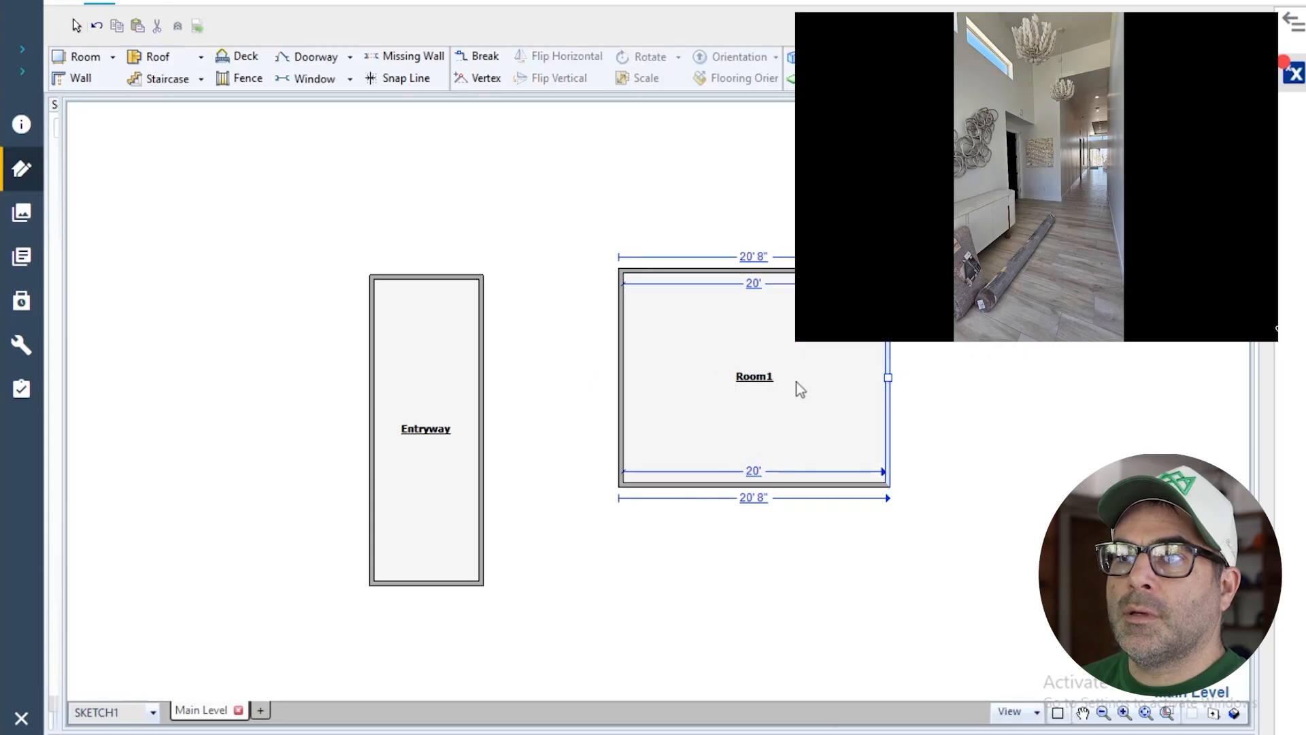
- Name the new 20' wide room Kitchen
left_click(758, 376)
double_click(757, 377)
type("Kitc")
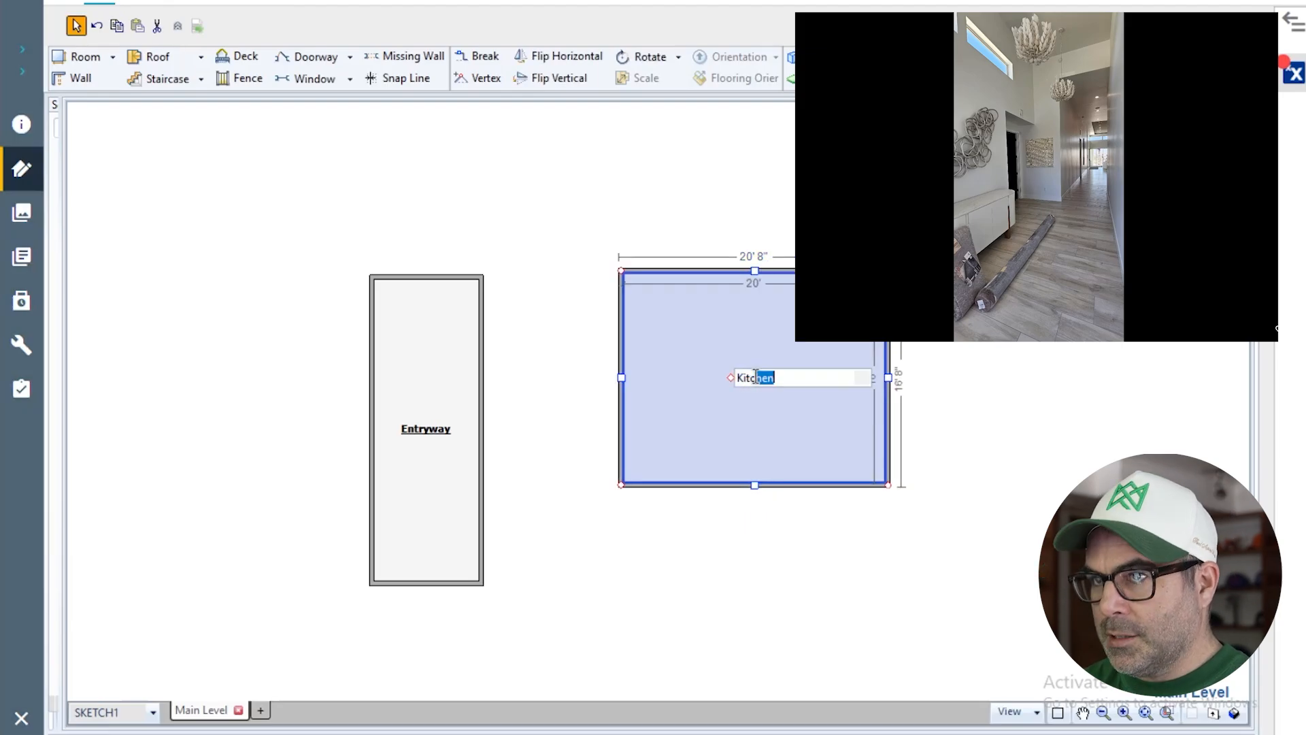
type("hen")
left_click(798, 627)
scroll(618, 487, "down", 2)
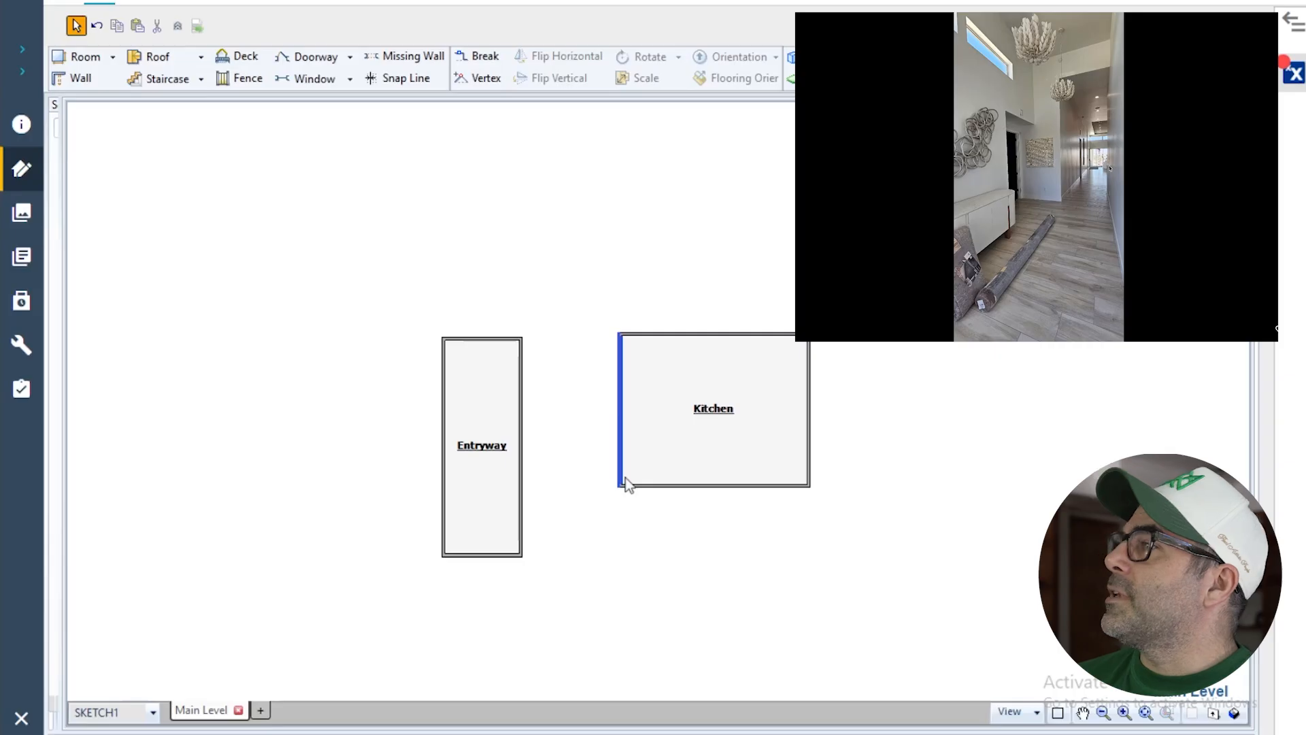
- Add a 12' by 12' room to the right of the Kitchen and name it Dining Room
left_click(79, 67)
left_click(872, 345)
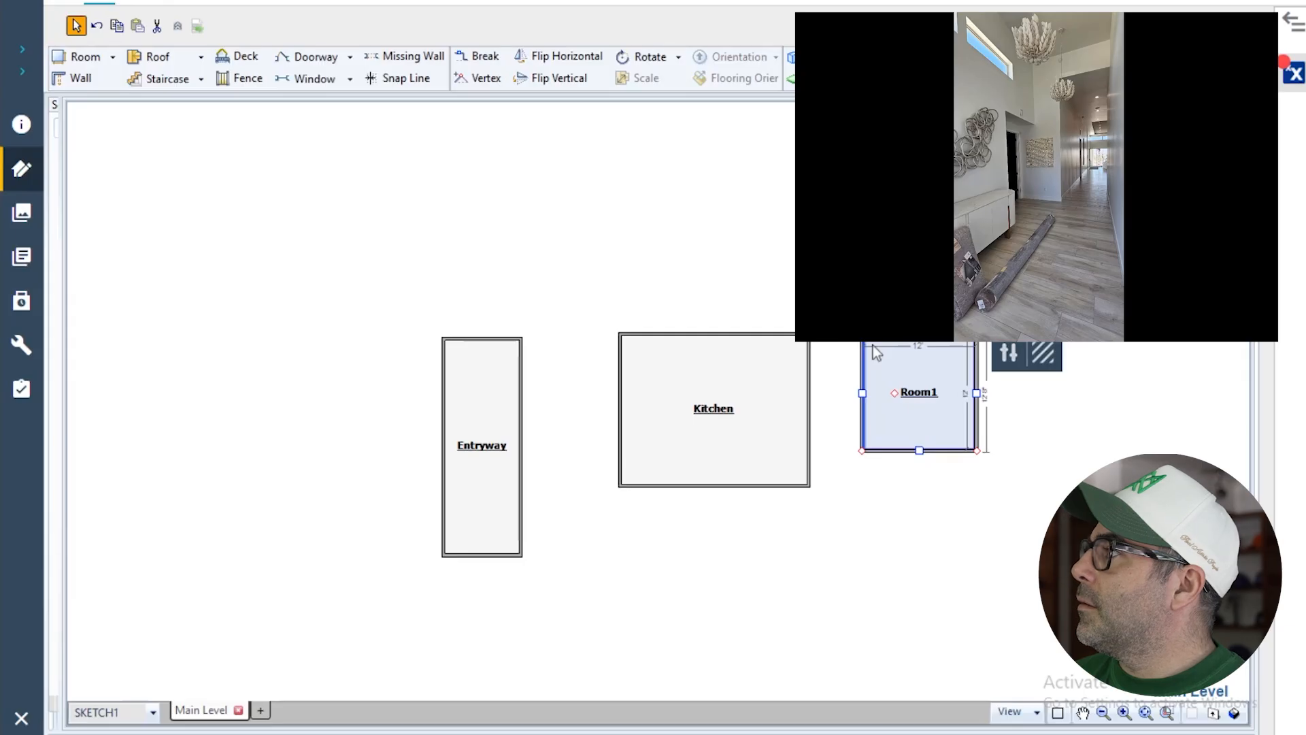
double_click(929, 394)
type("Dining Room")
key("Return")
left_click(912, 396)
double_click(912, 397)
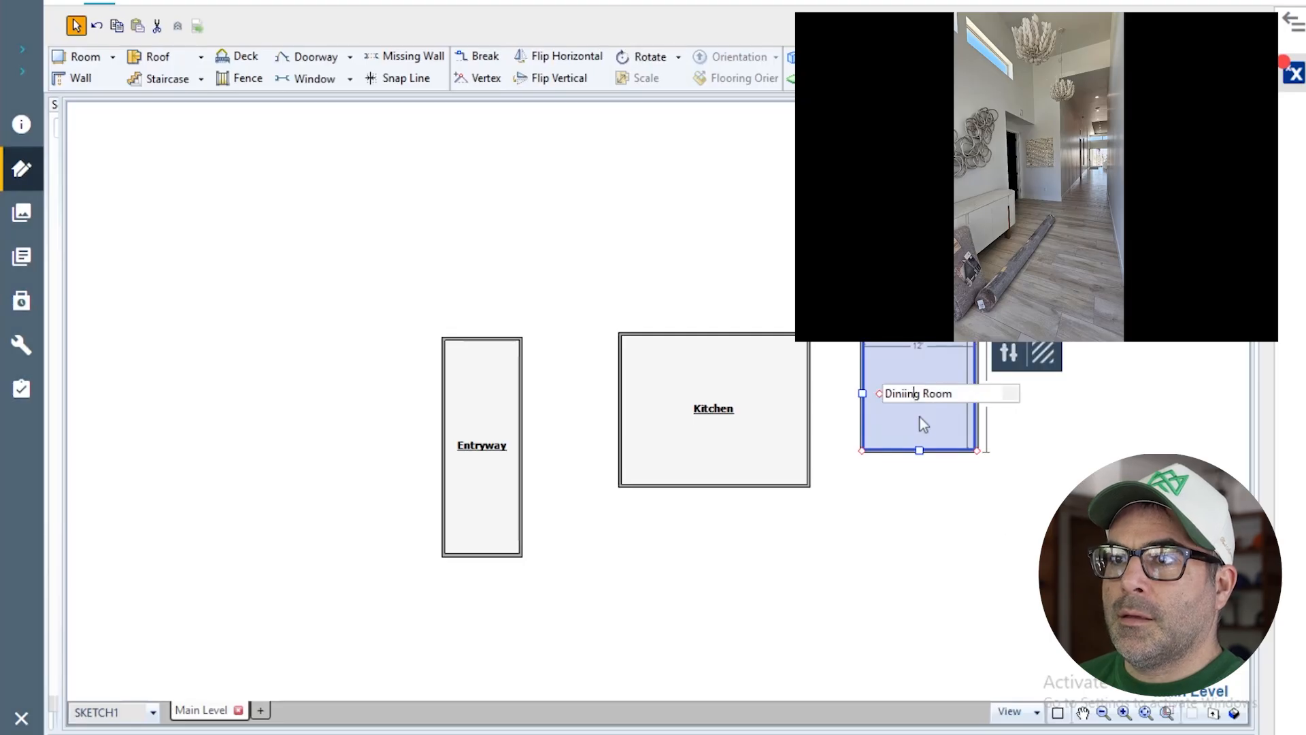
key("BackSpace")
left_click(934, 502)
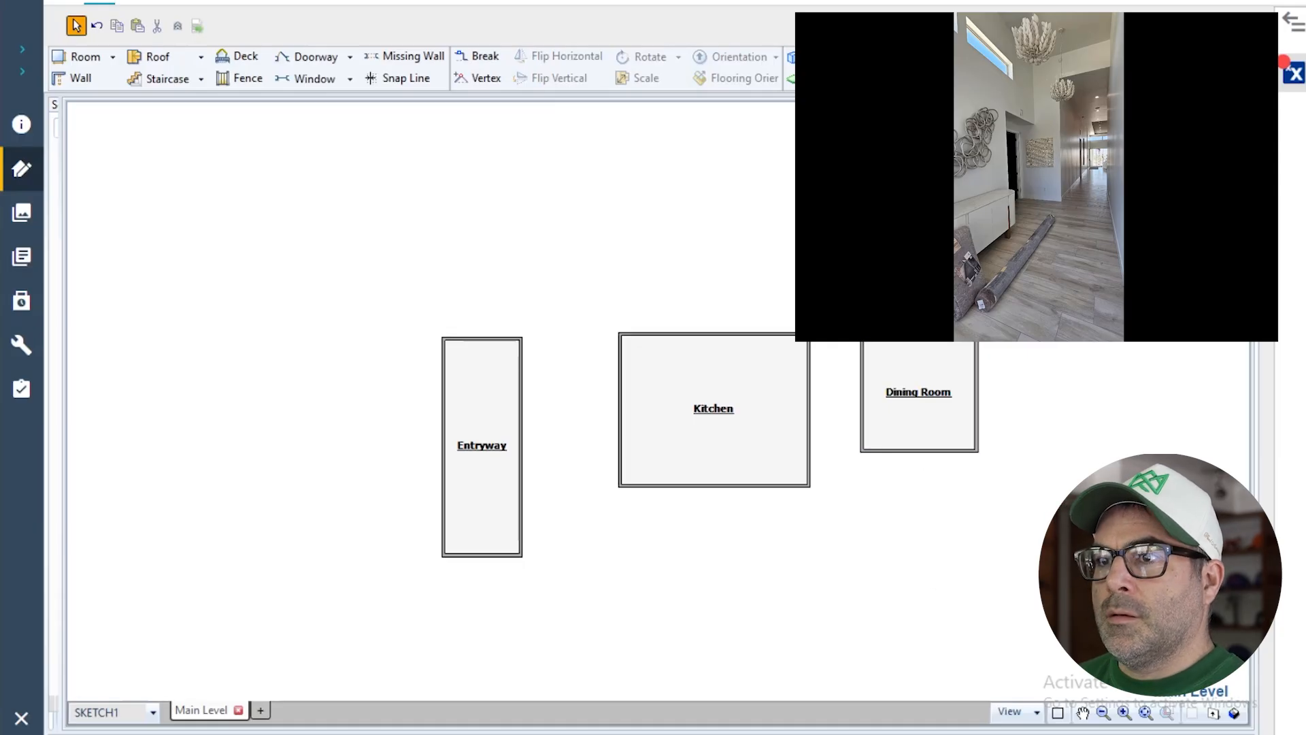
left_click(478, 484)
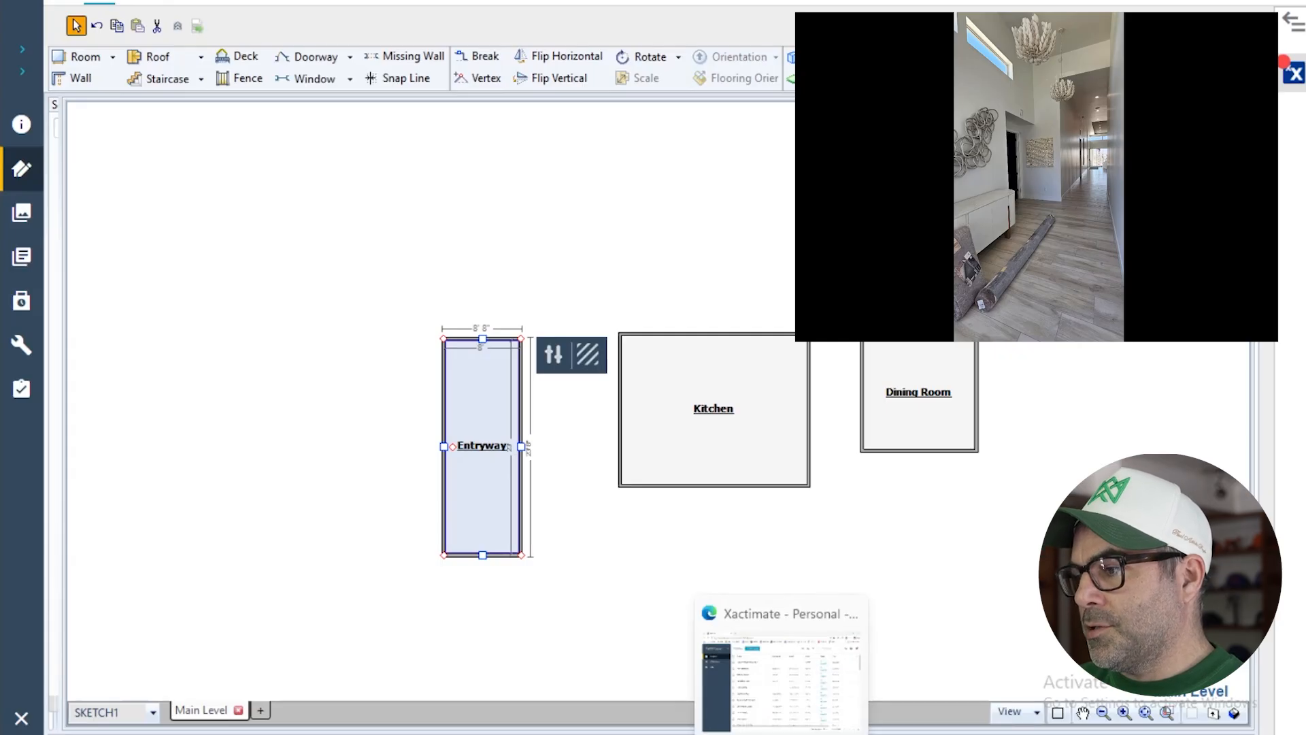
left_click(389, 388)
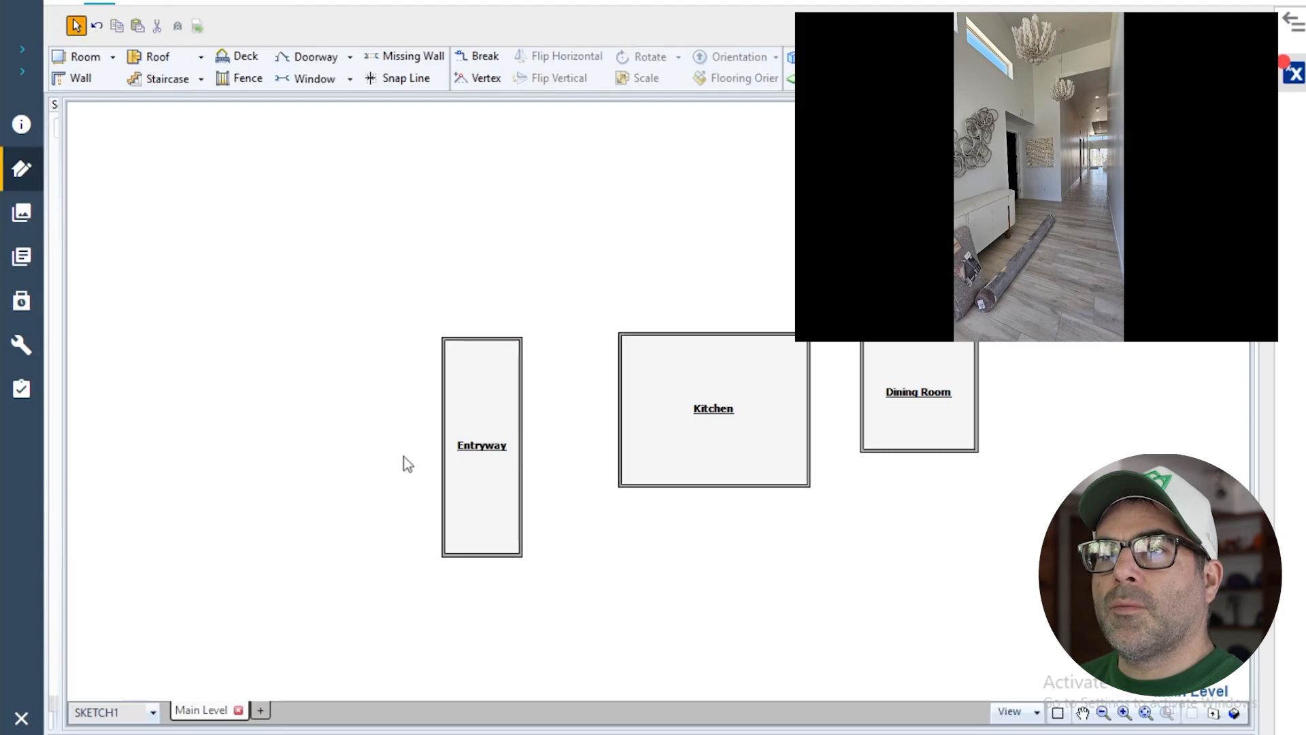
- Add a 23' by 23' room adjoining the Entryway's left wall and name it Bedroom 1
left_click(87, 57)
left_click(307, 326)
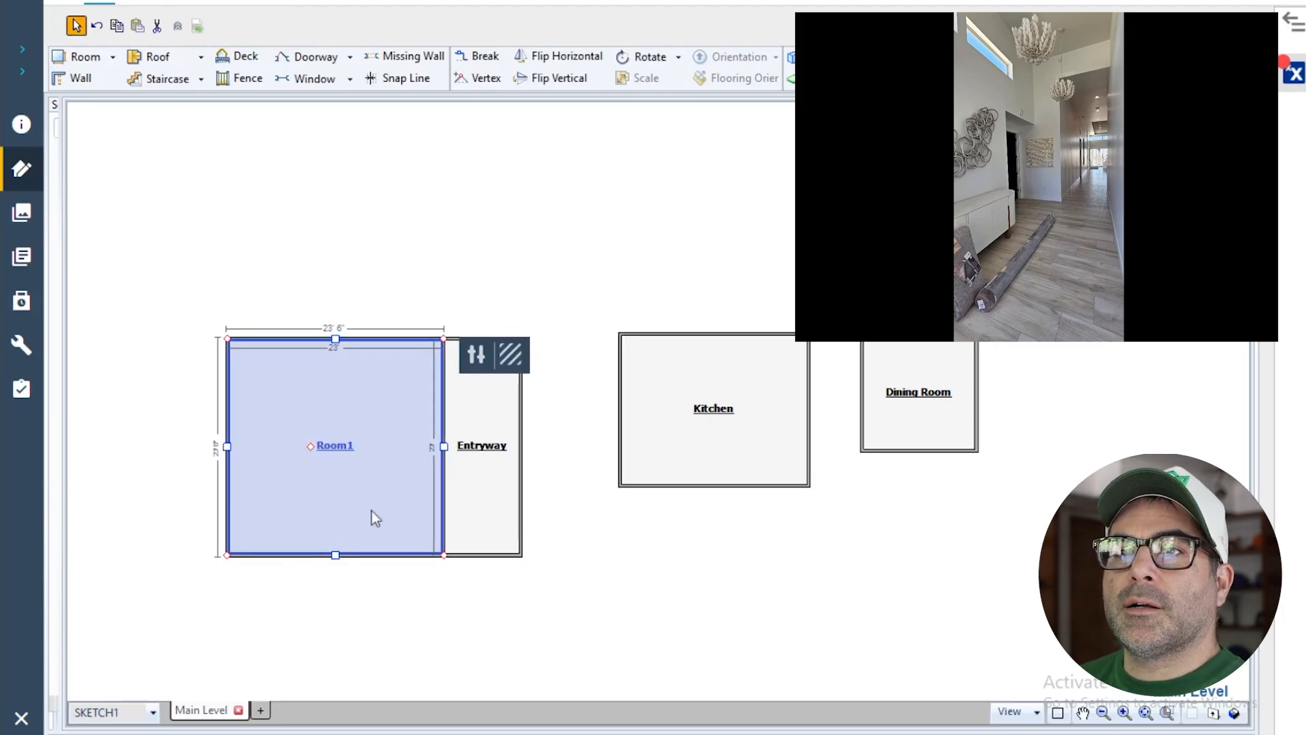
double_click(332, 446)
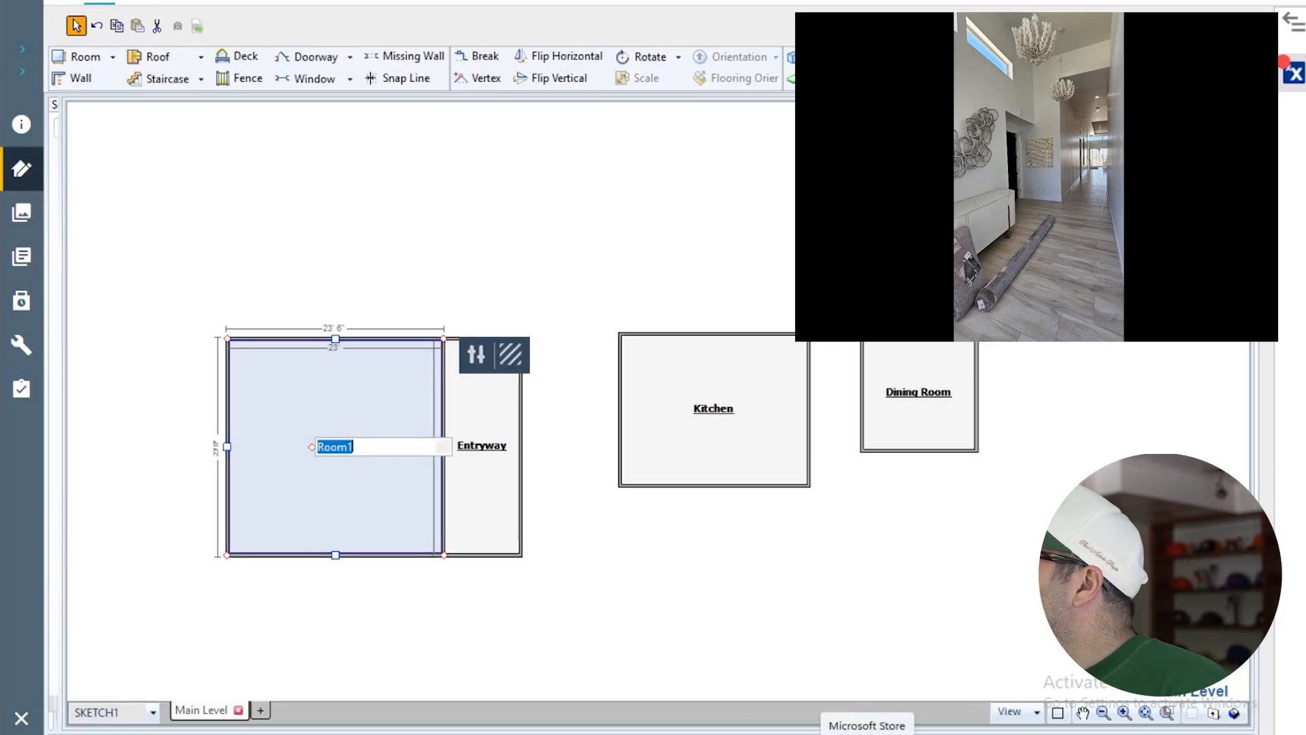
type("Bedroom")
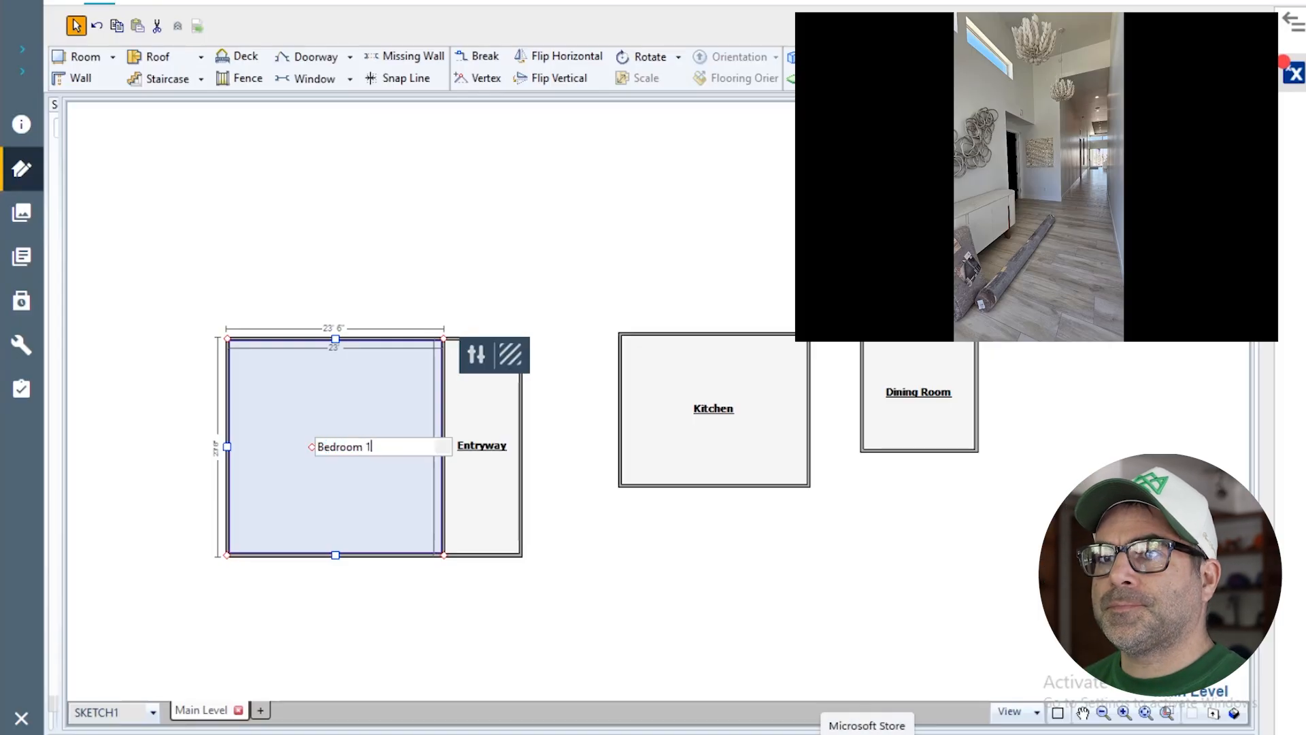
type(" 1")
left_click(740, 661)
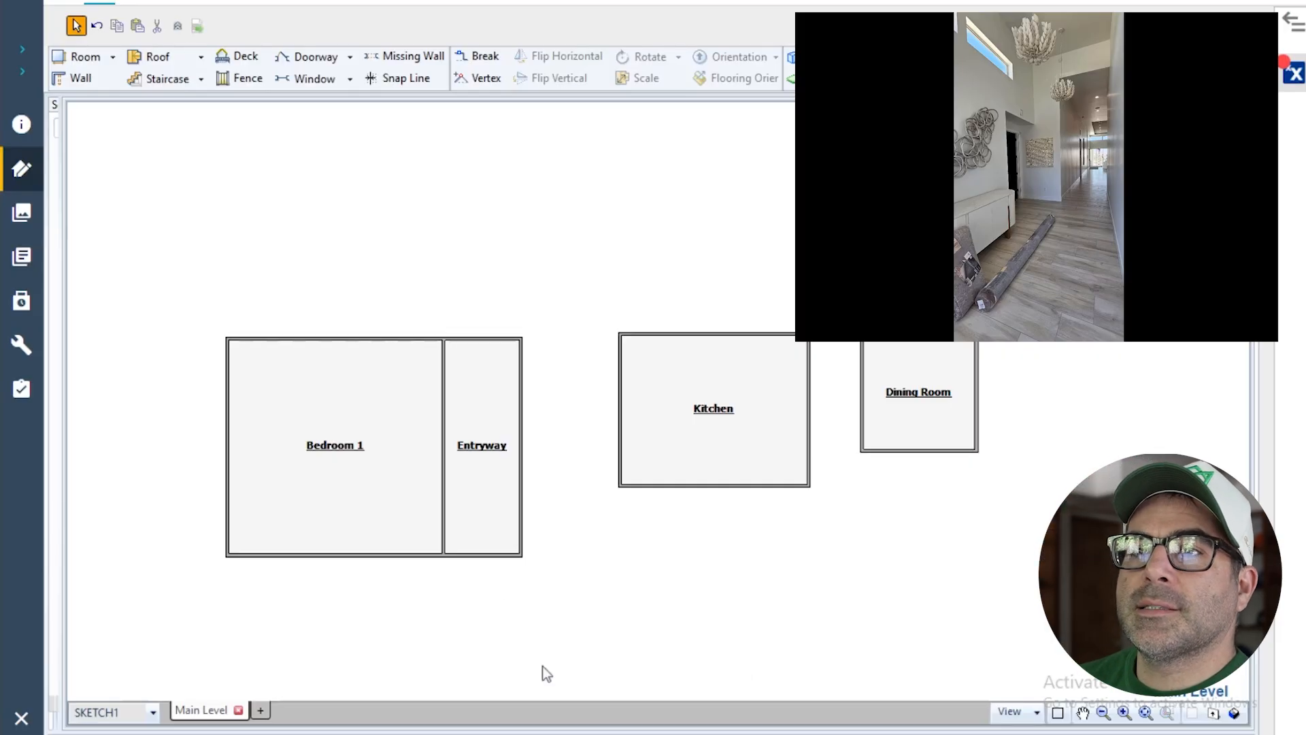
- Shrink Bedroom 1 to about 17' 6" deep inside and narrow it by moving its left wall inward
left_click(325, 443)
scroll(324, 449, "up", 2)
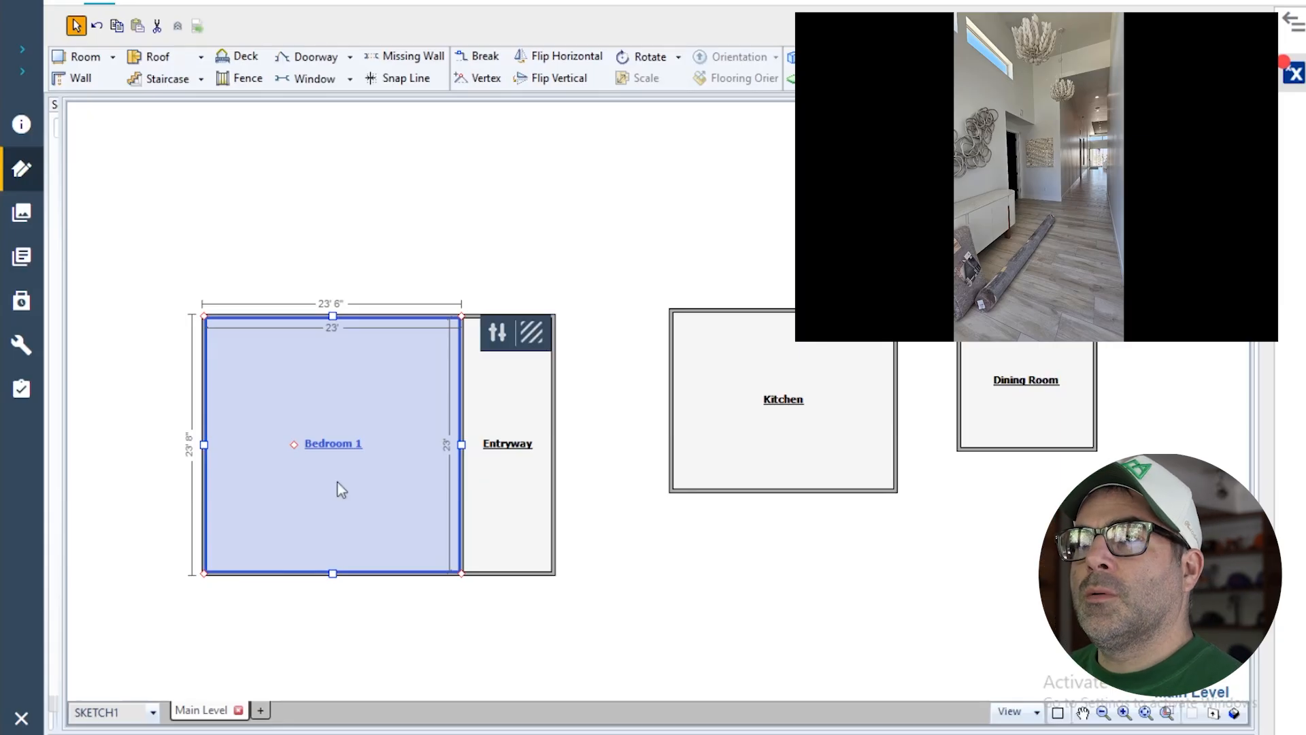
left_click_drag(329, 574, 344, 540)
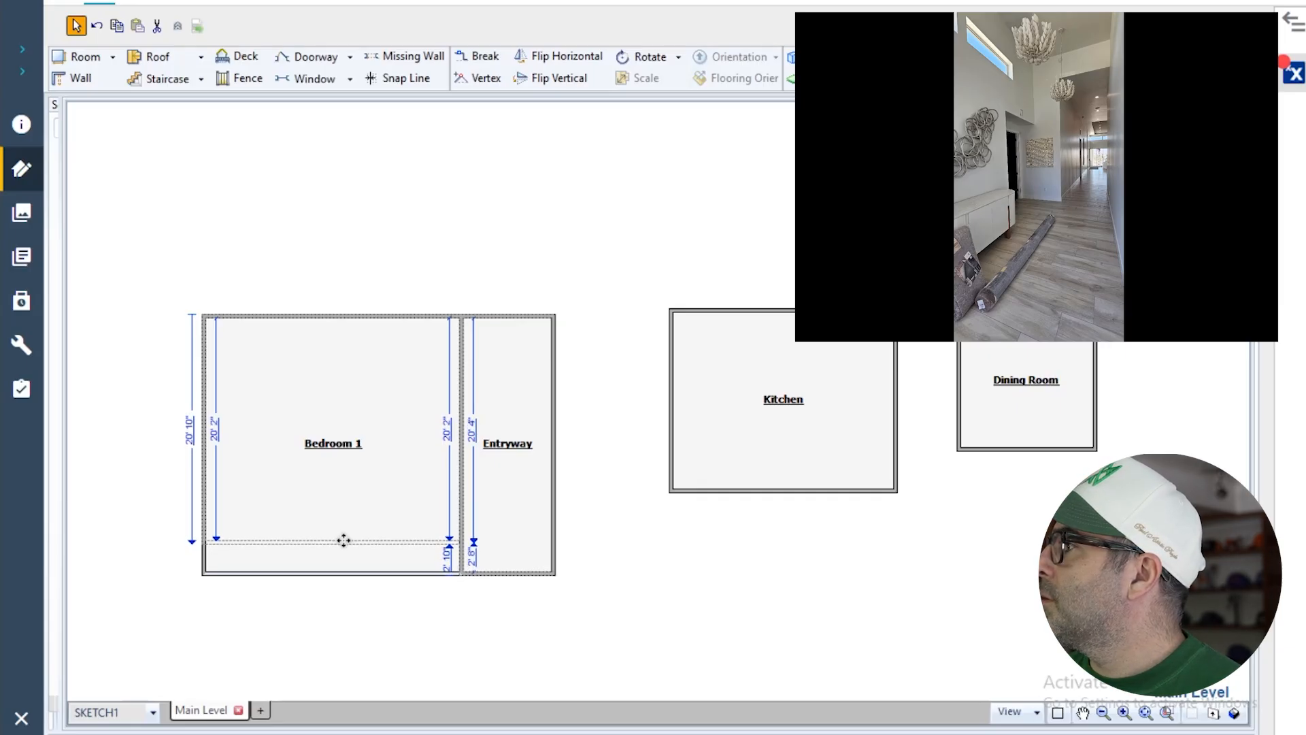
left_click_drag(343, 540, 349, 510)
left_click(233, 429)
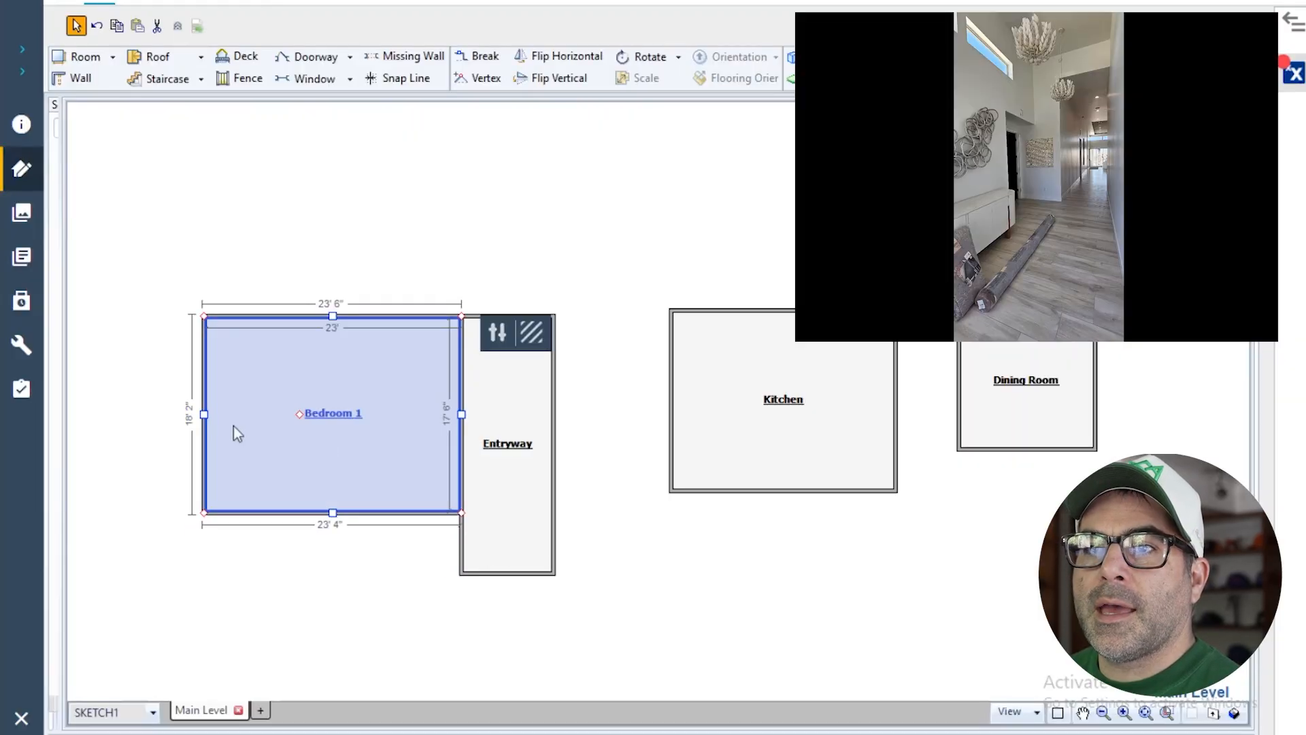
left_click_drag(201, 412, 291, 414)
left_click(344, 601)
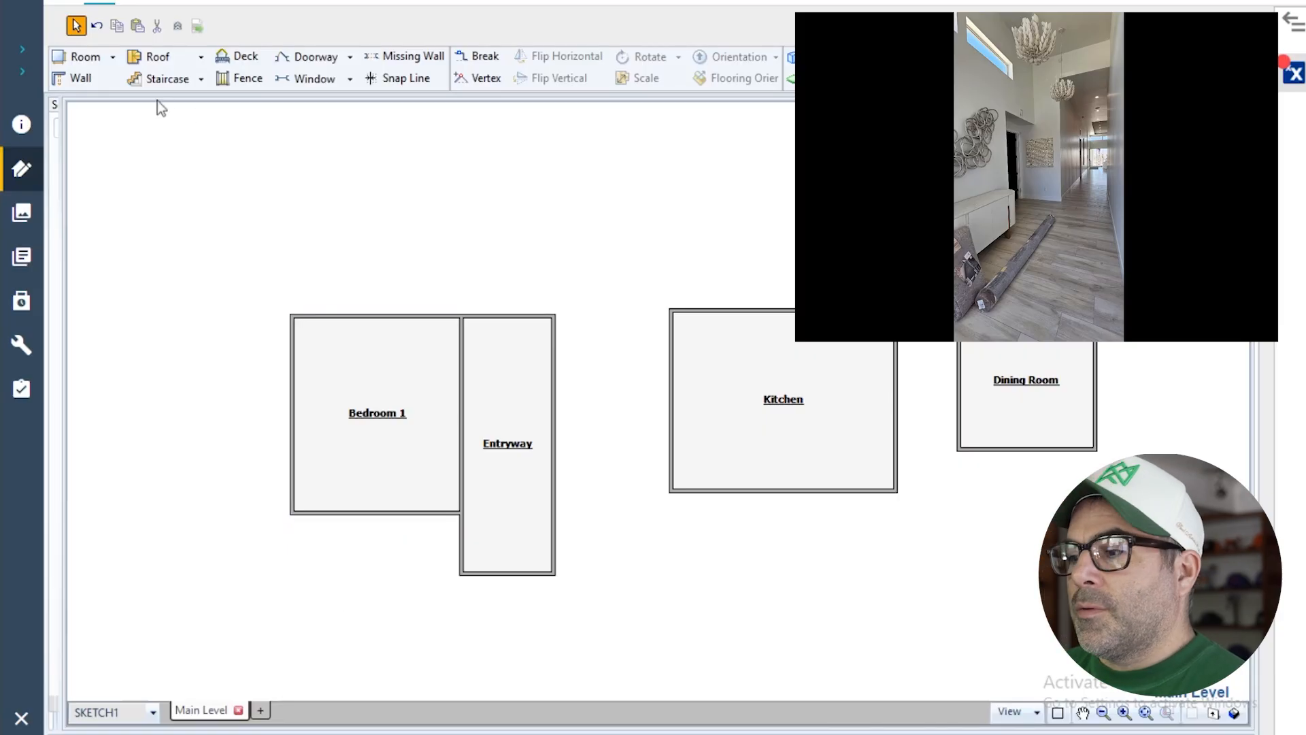
- Insert a doorway near the upper end of the wall between Bedroom 1 and the Entryway, flipping it to swing into Bedroom 1
left_click(312, 58)
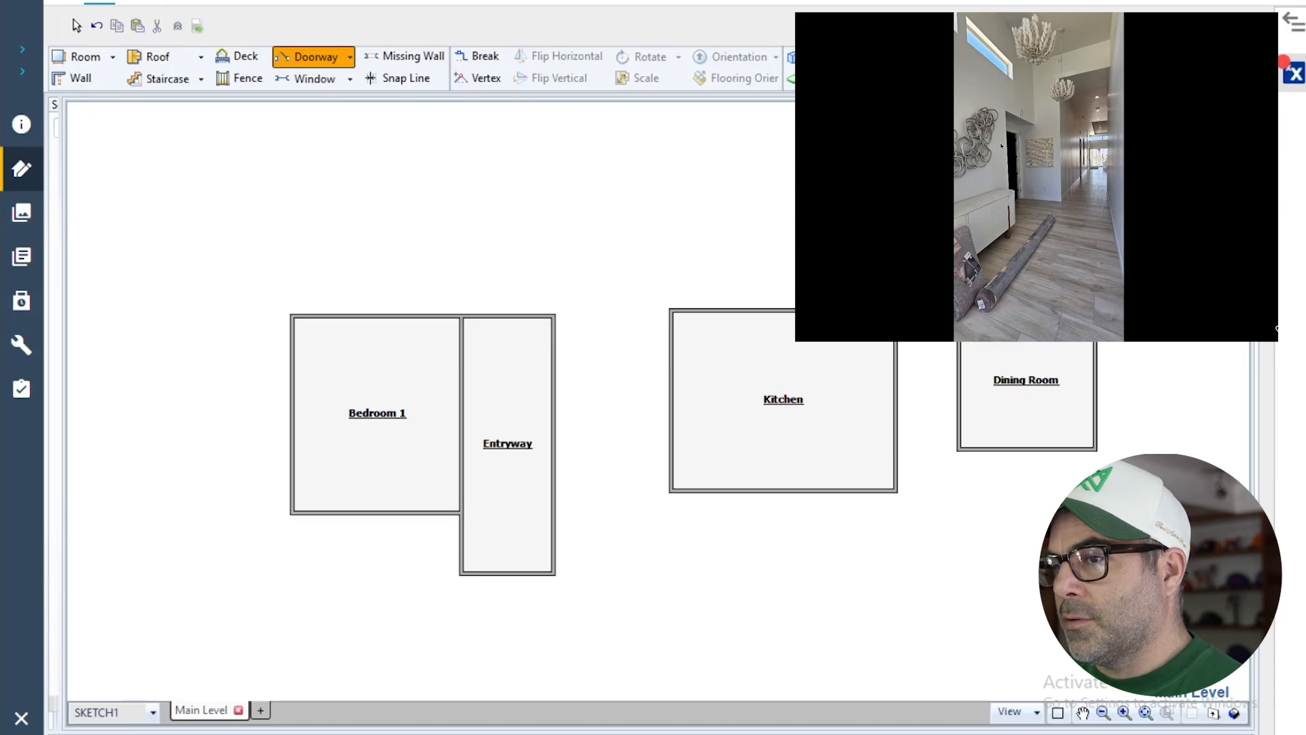
left_click(462, 365)
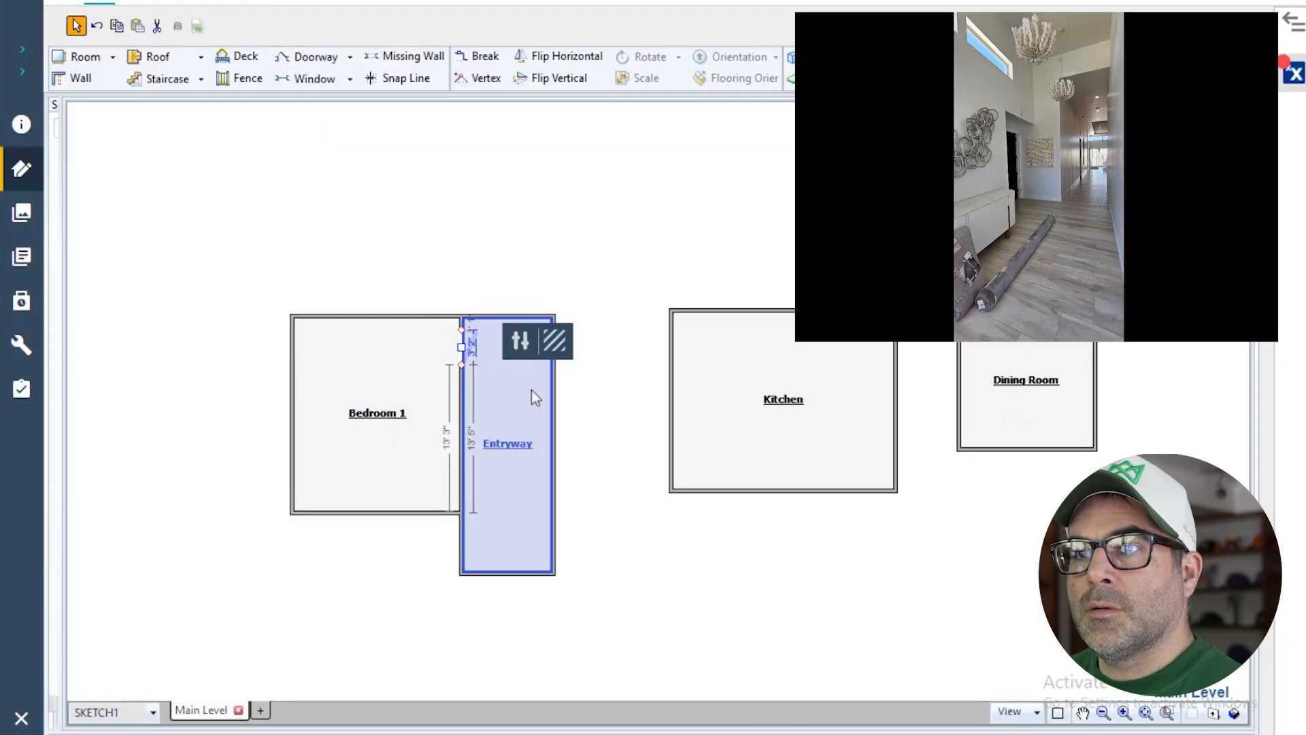
left_click(544, 62)
left_click(547, 77)
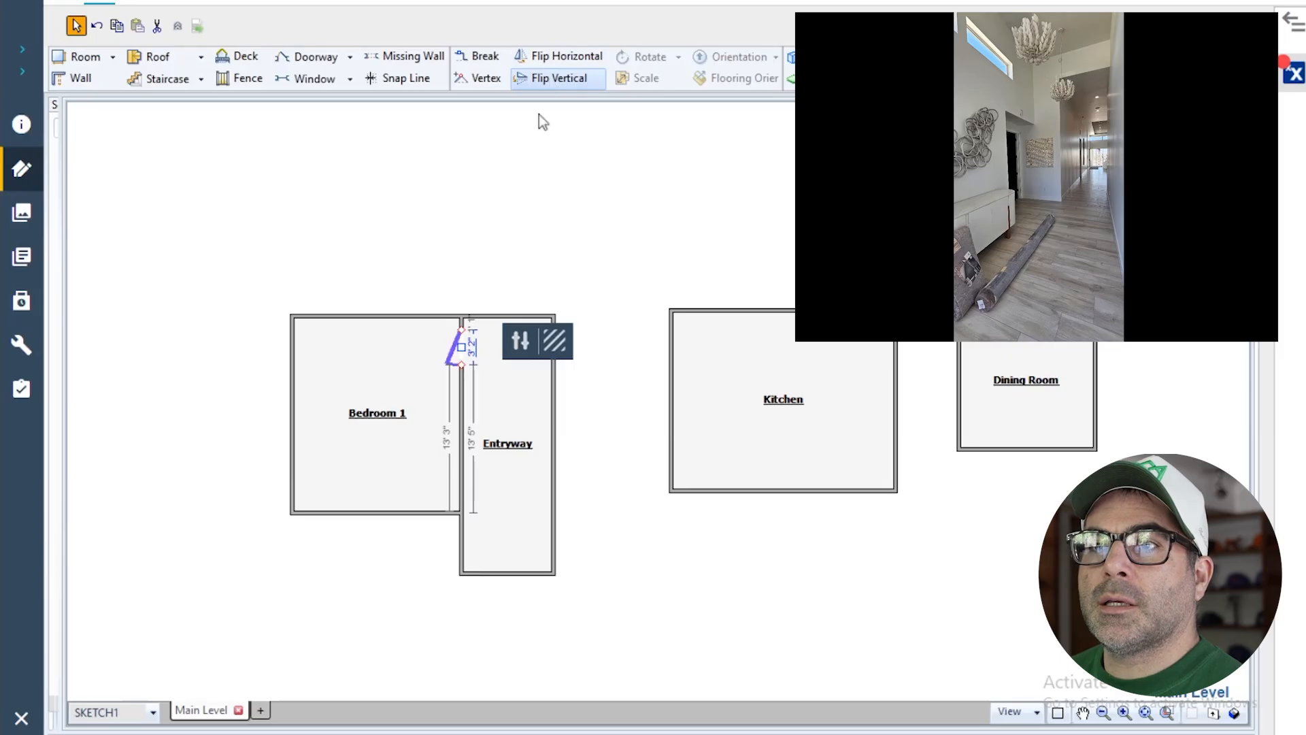
left_click(496, 238)
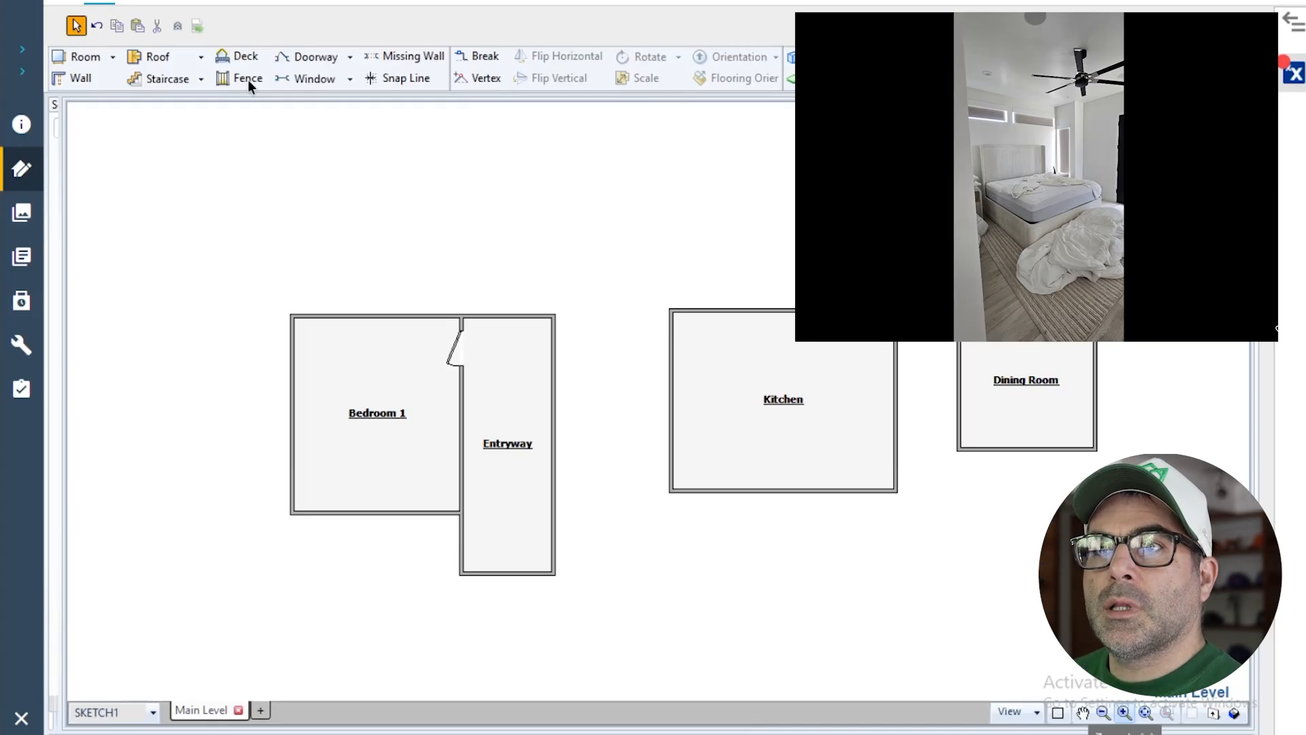
- Insert a 4' window near the left end of Bedroom 1's lower wall and paste a copy of it near the right end
left_click(298, 79)
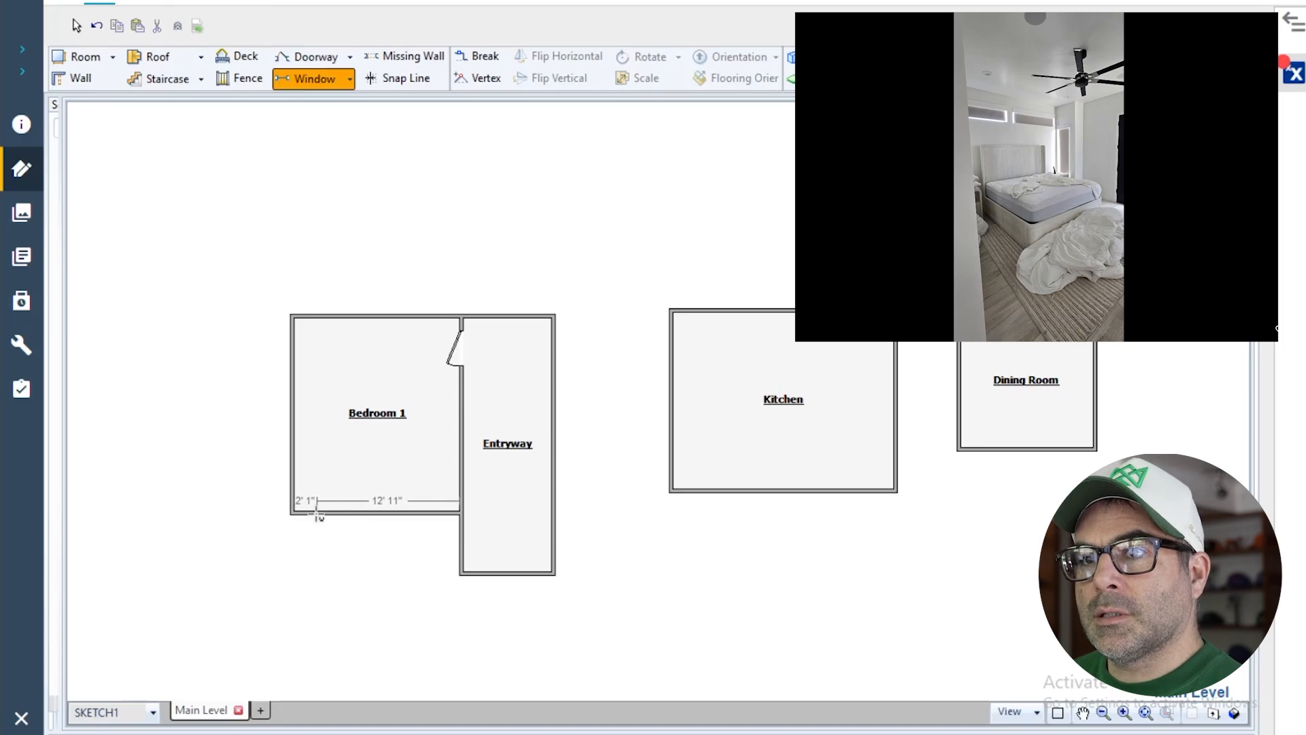
left_click_drag(307, 513, 351, 515)
left_click(342, 539)
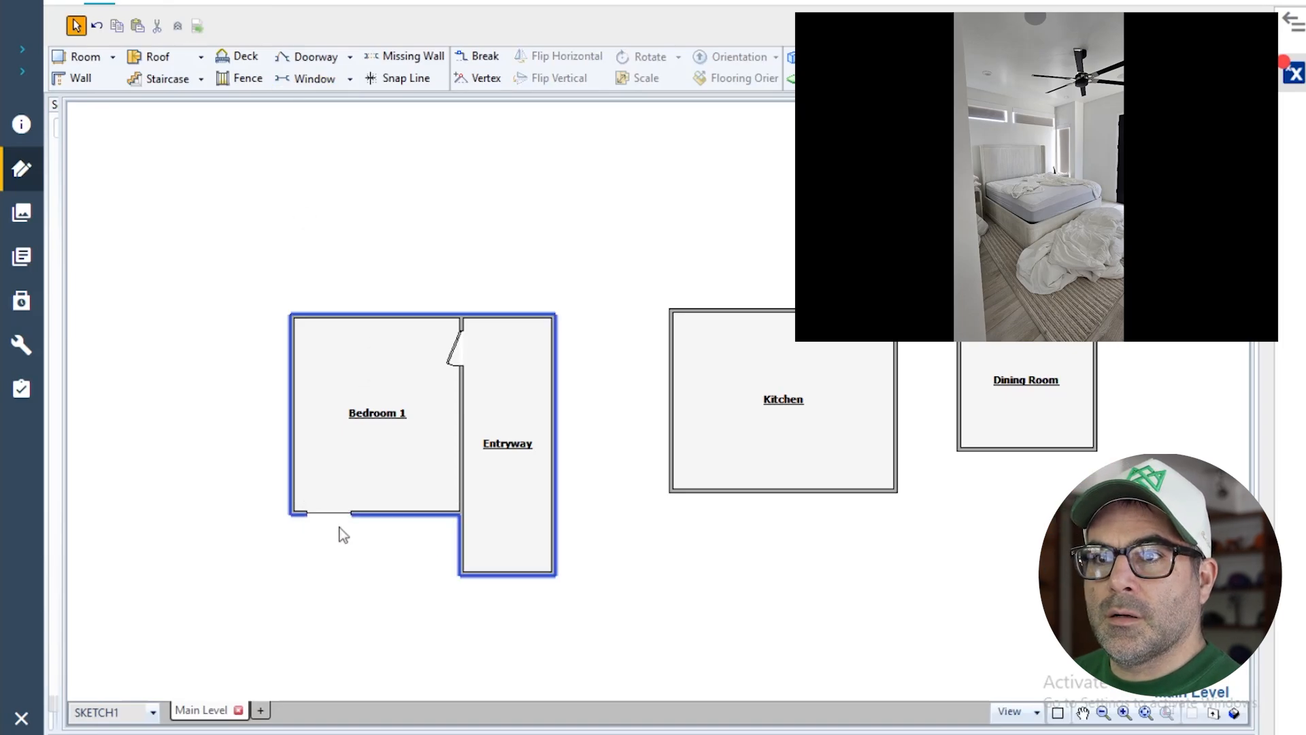
left_click(336, 518)
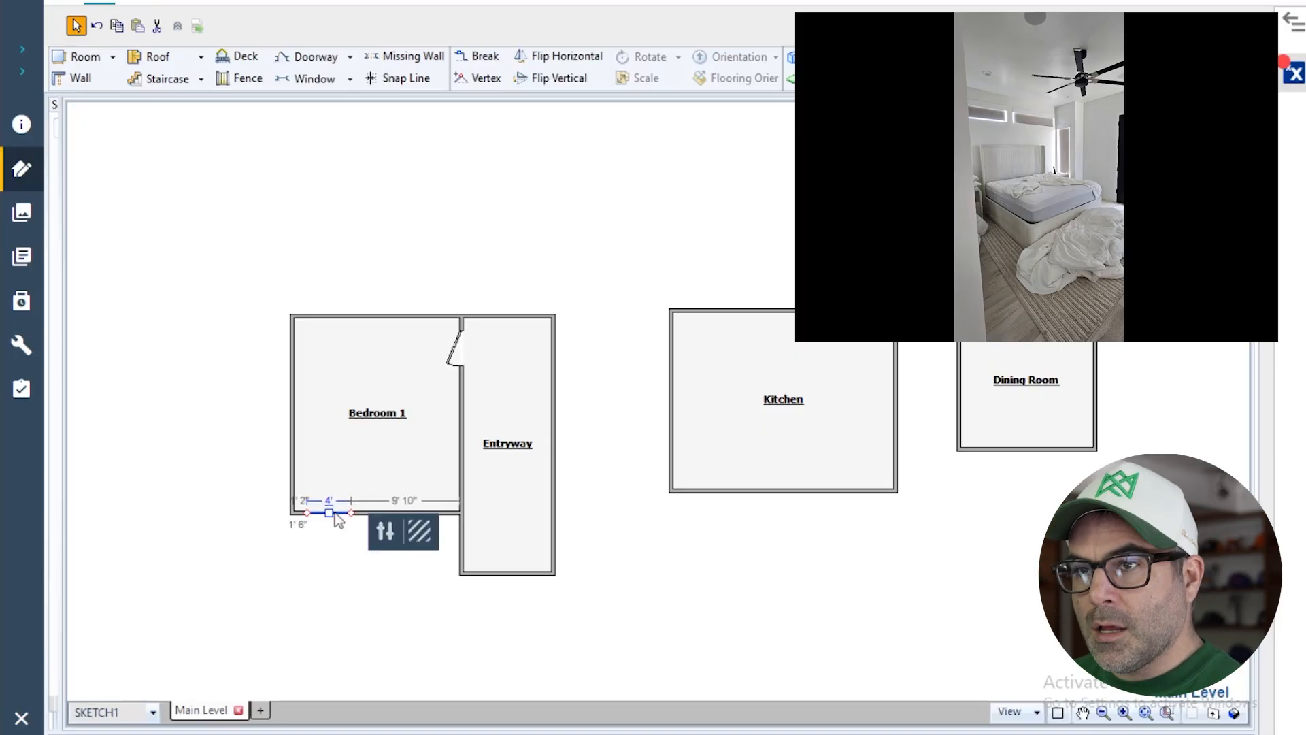
key("ctrl+c")
key("ctrl+v")
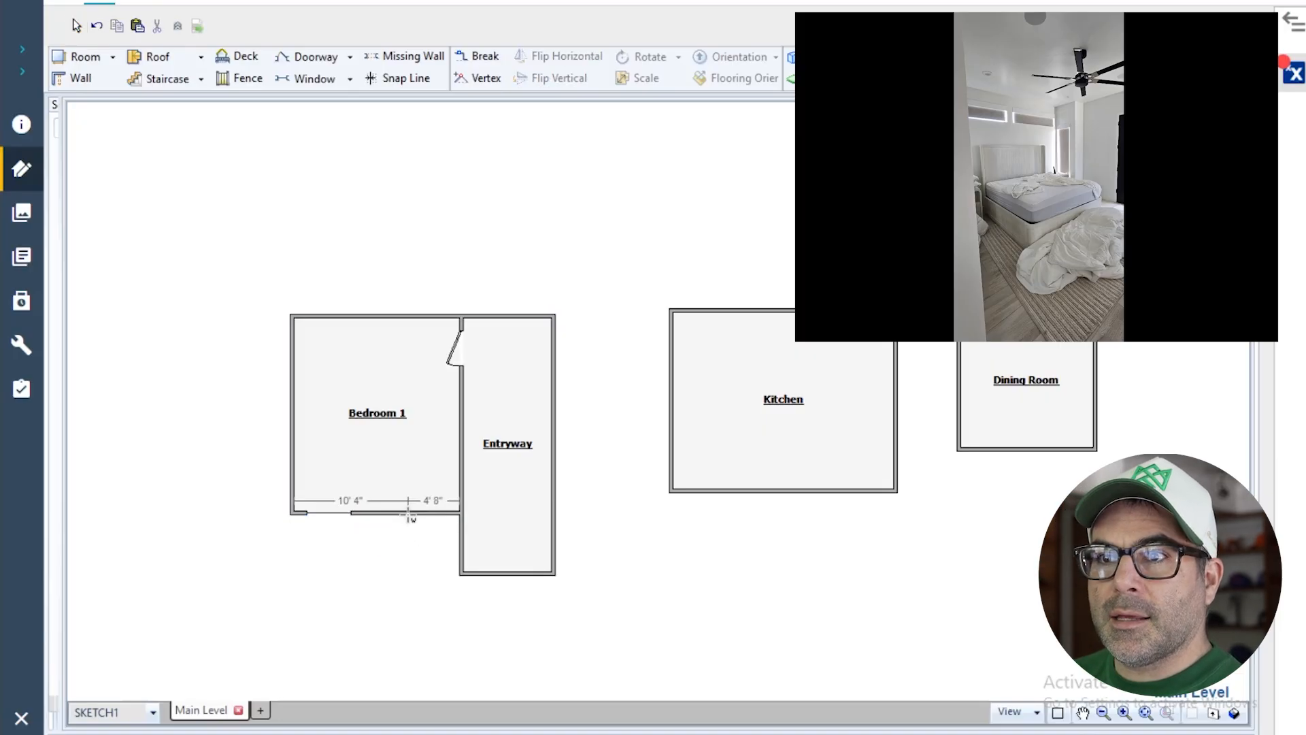
left_click(408, 510)
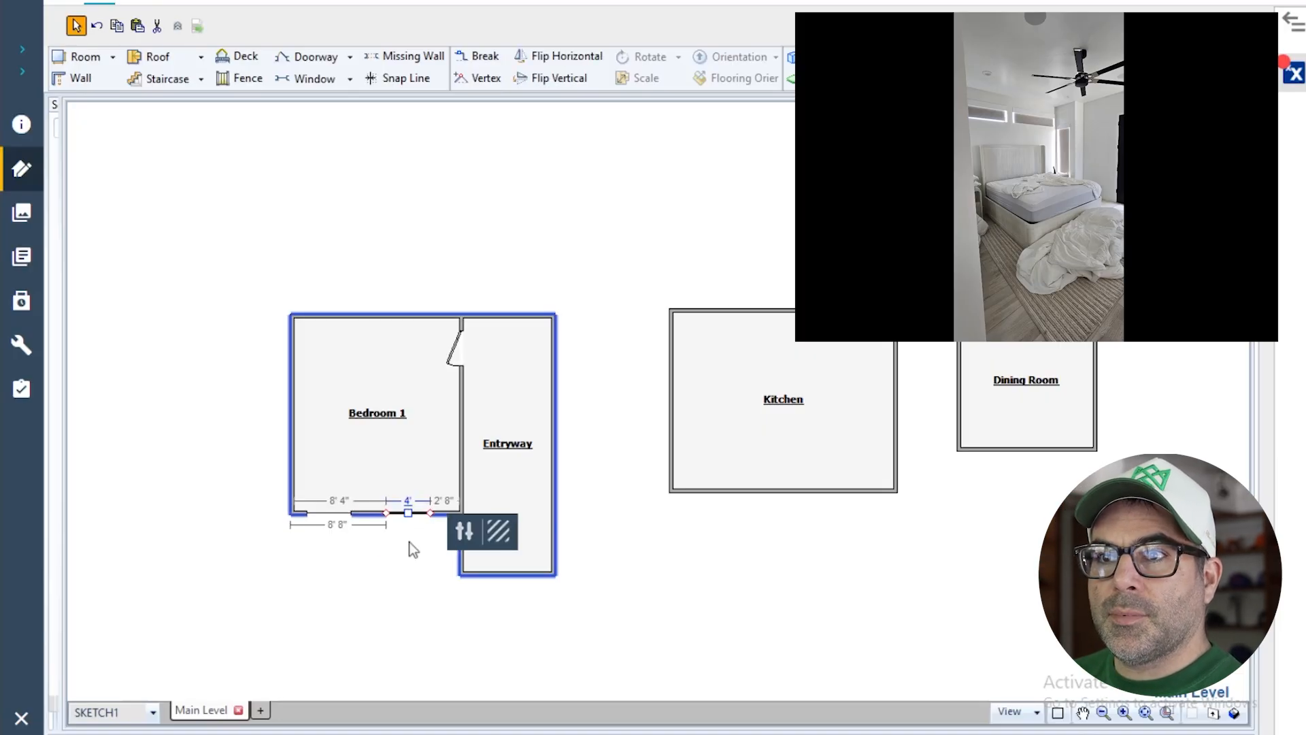
left_click(393, 610)
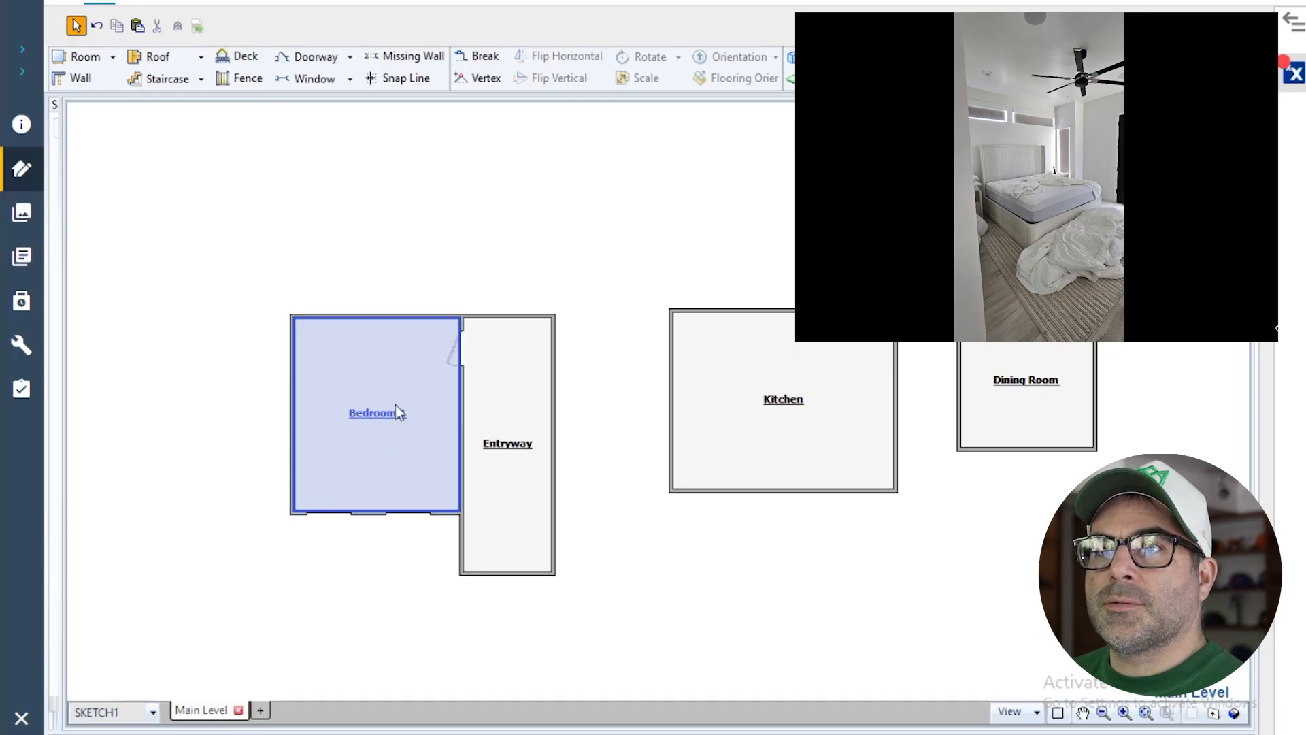
- Insert a double doorway around the middle of Bedroom 1's left wall, swinging into the room
left_click(314, 56)
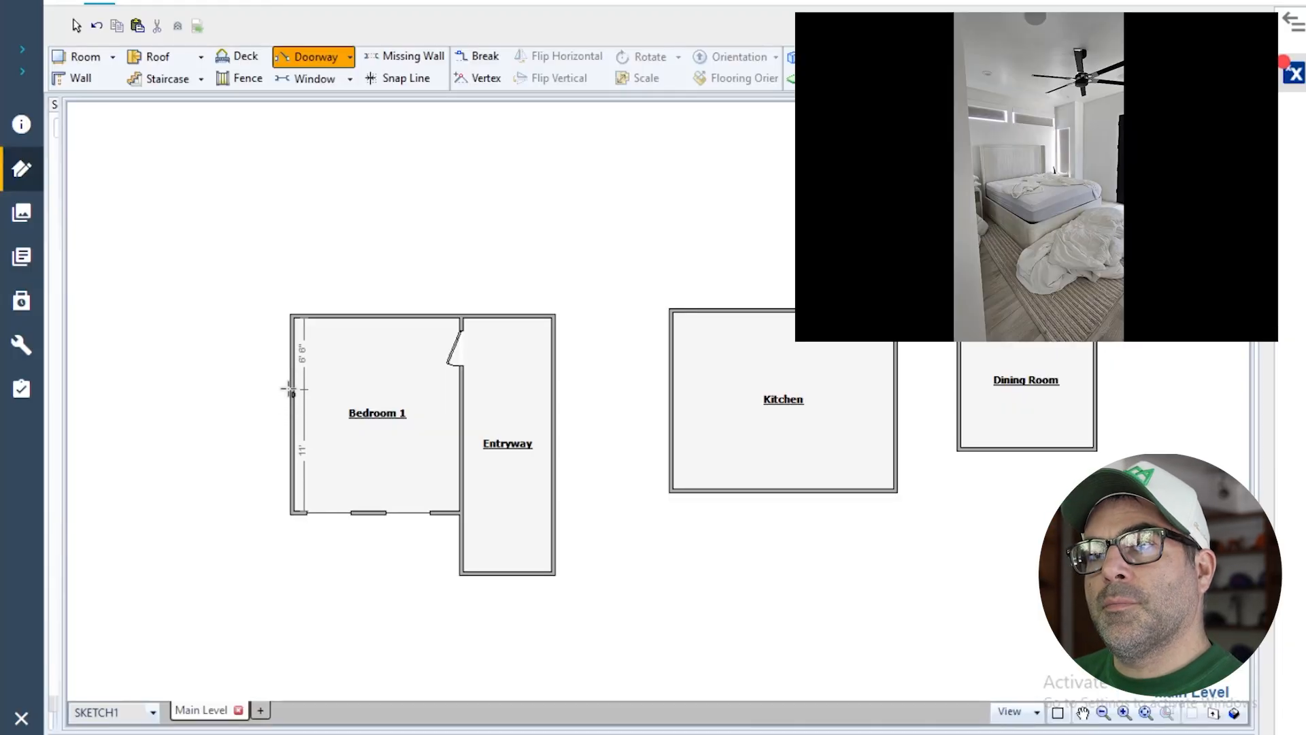
left_click_drag(283, 374, 297, 438)
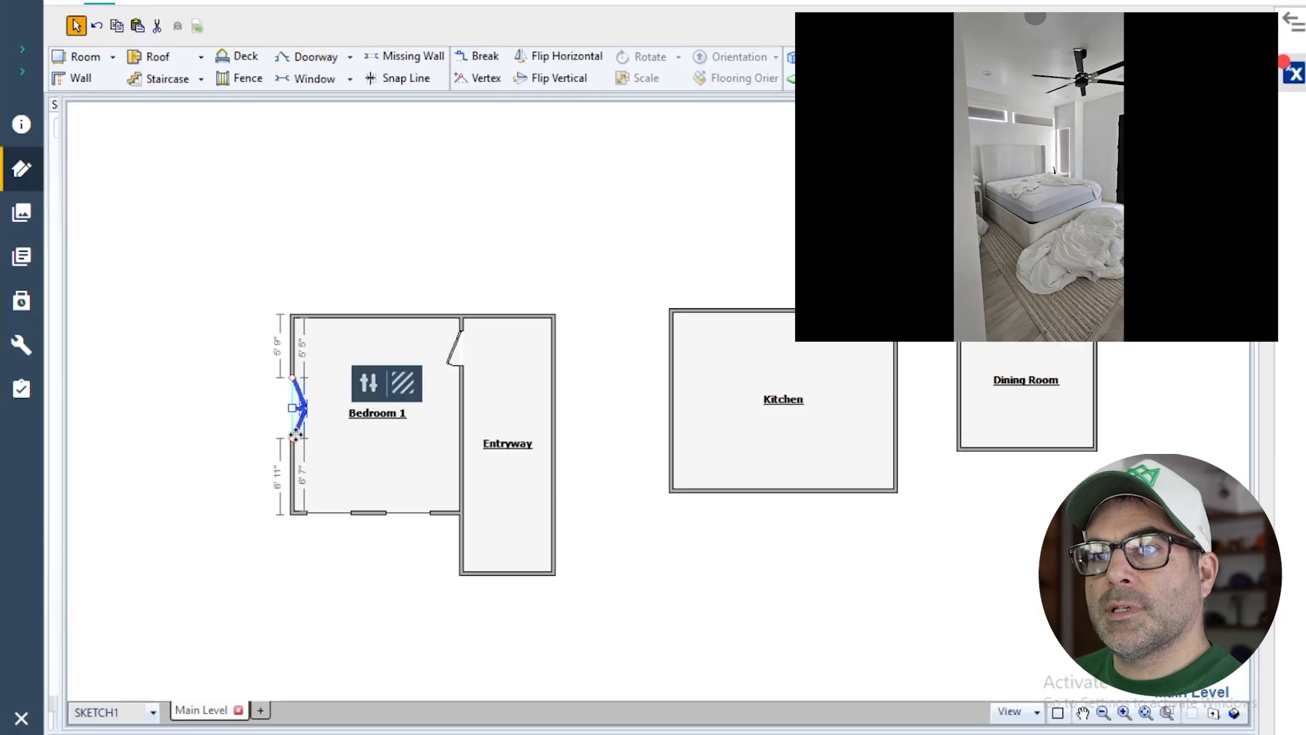
- Replace the single door between Bedroom 1 and the Entryway with a wider double doorway flipped to swing into Bedroom 1
left_click(459, 346)
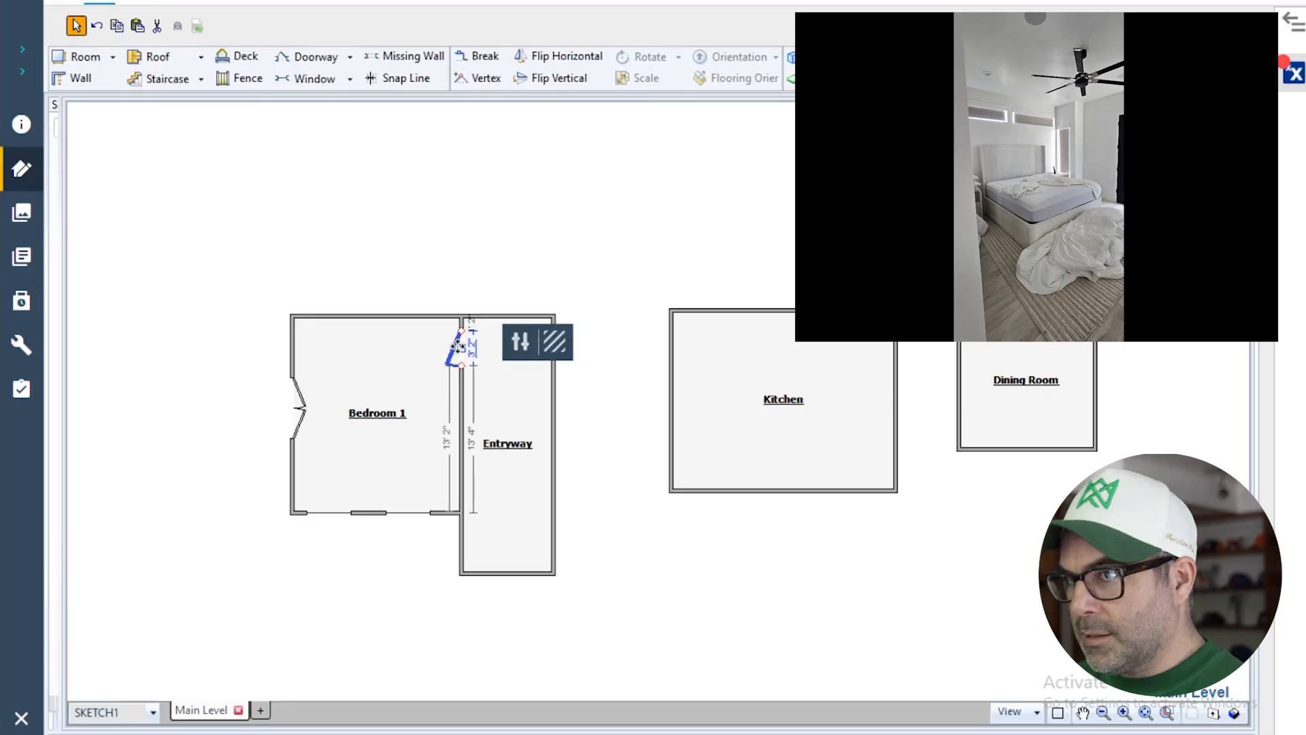
key("Delete")
left_click(312, 57)
left_click_drag(468, 332, 466, 388)
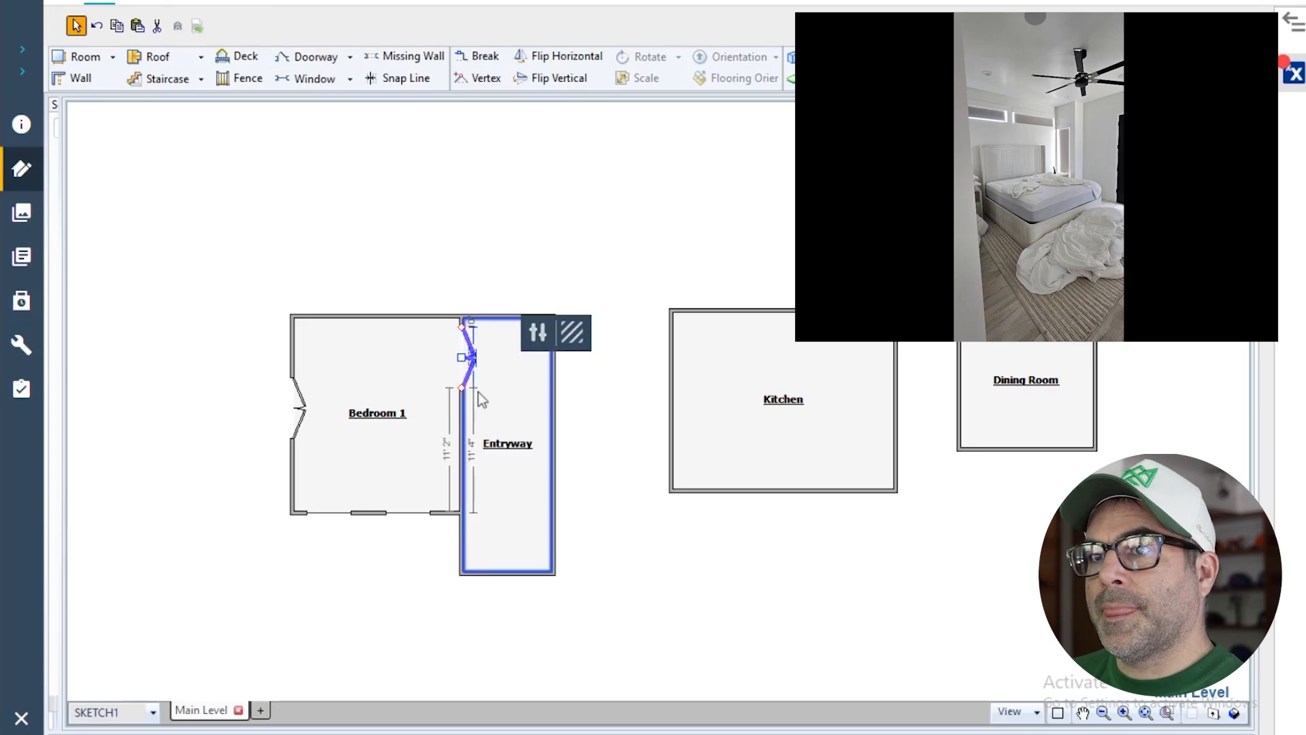
left_click(539, 57)
left_click(562, 210)
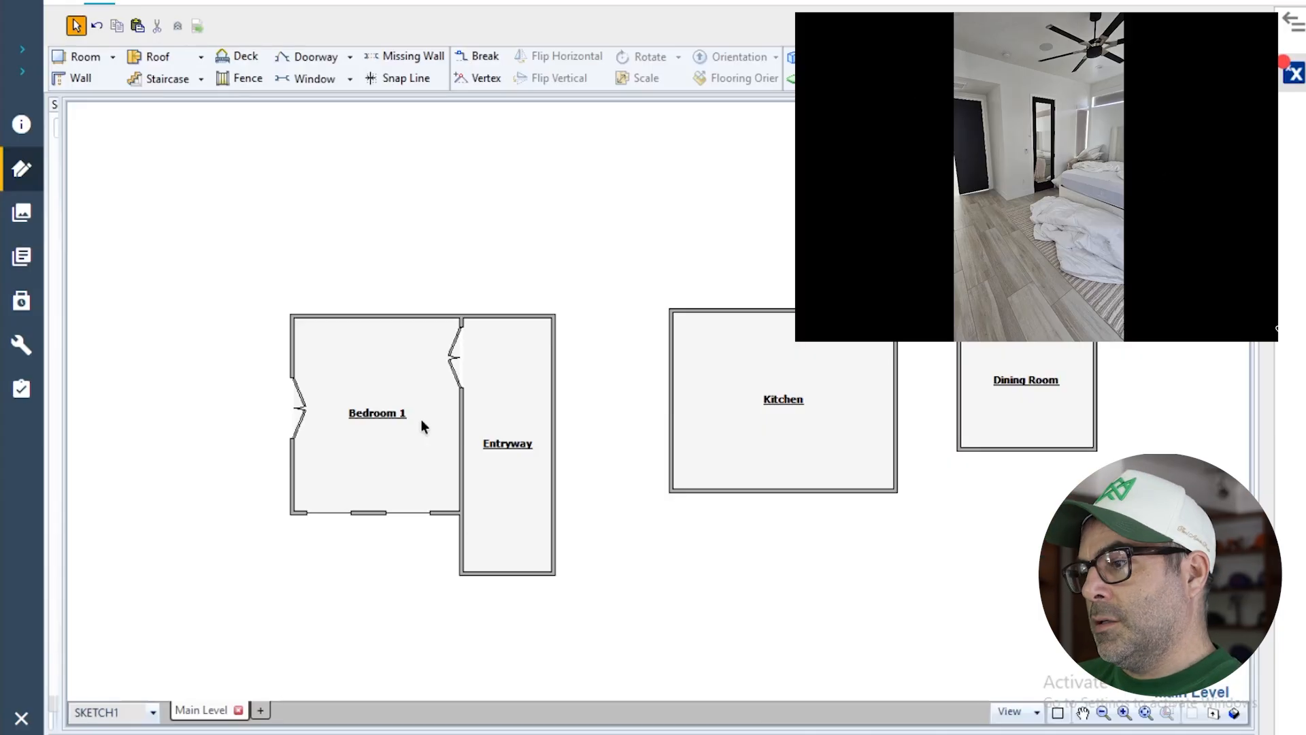
- Shift Bedroom 1's right-hand window slightly left and partition off a closet about 2' wide in the room's lower-right corner
left_click(420, 514)
left_click_drag(409, 512, 406, 513)
scroll(422, 541, "up", 1)
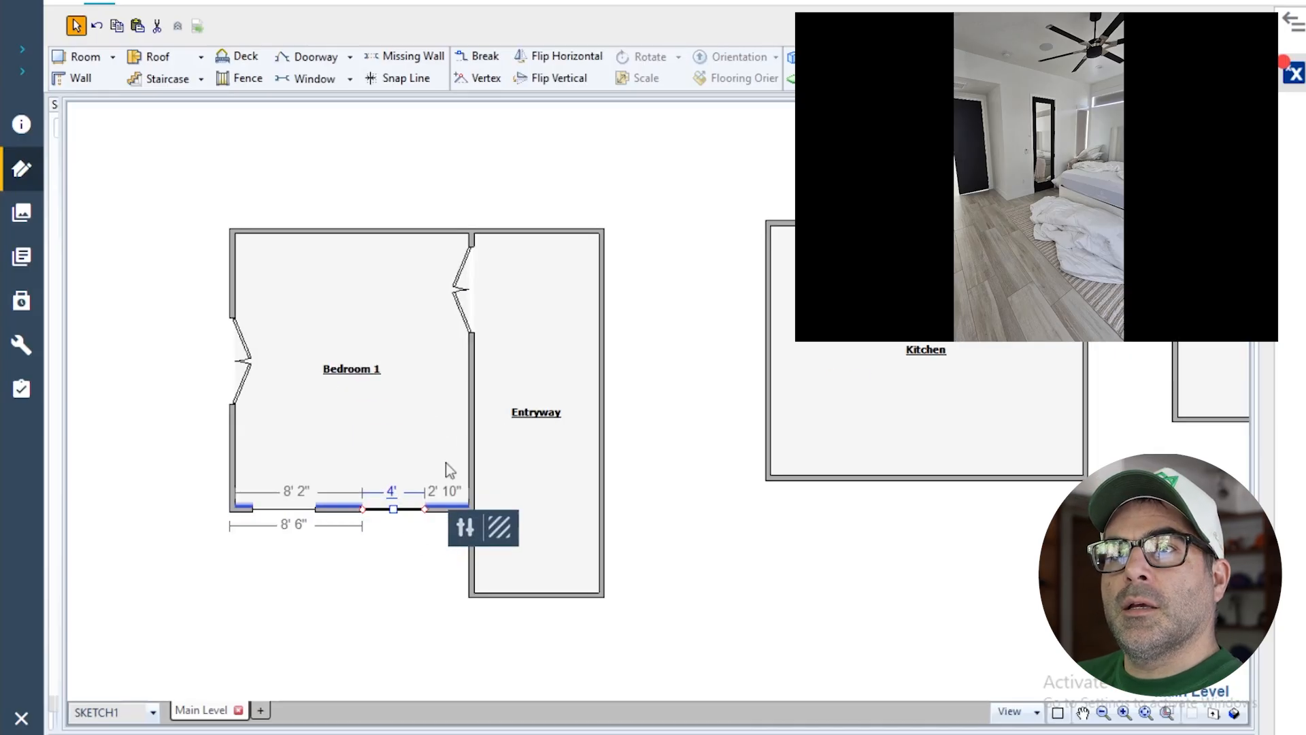
left_click(77, 79)
left_click(435, 511)
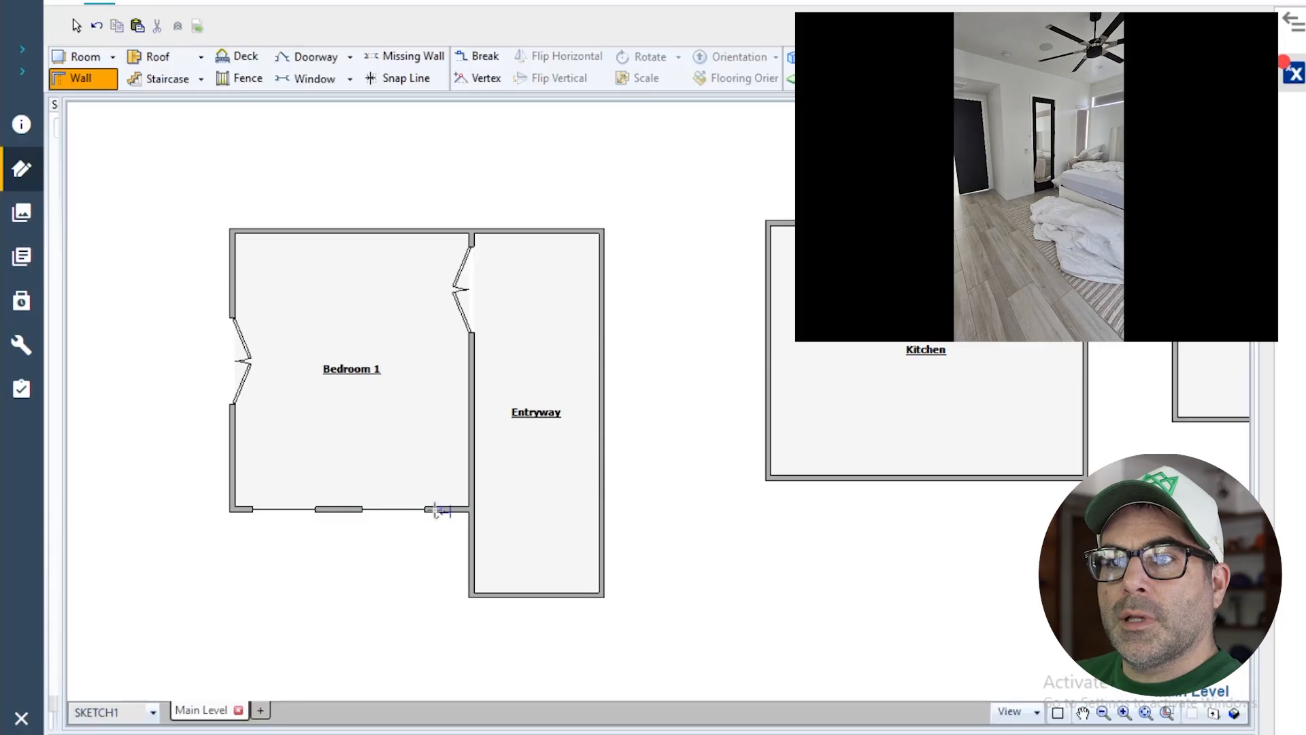
left_click(436, 352)
left_click(471, 352)
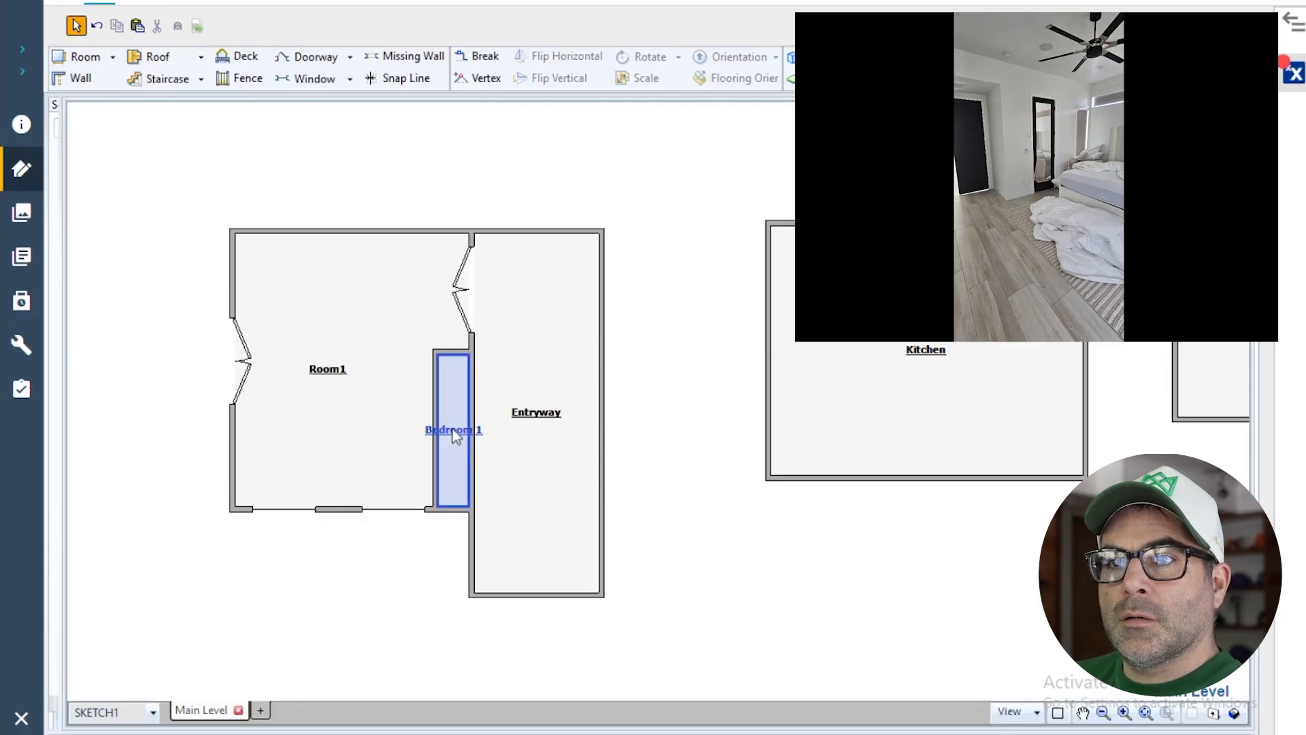
- Rename the large room left of the new closet as Bedroom 1
left_click(338, 373)
double_click(333, 372)
type("Bedroom 1")
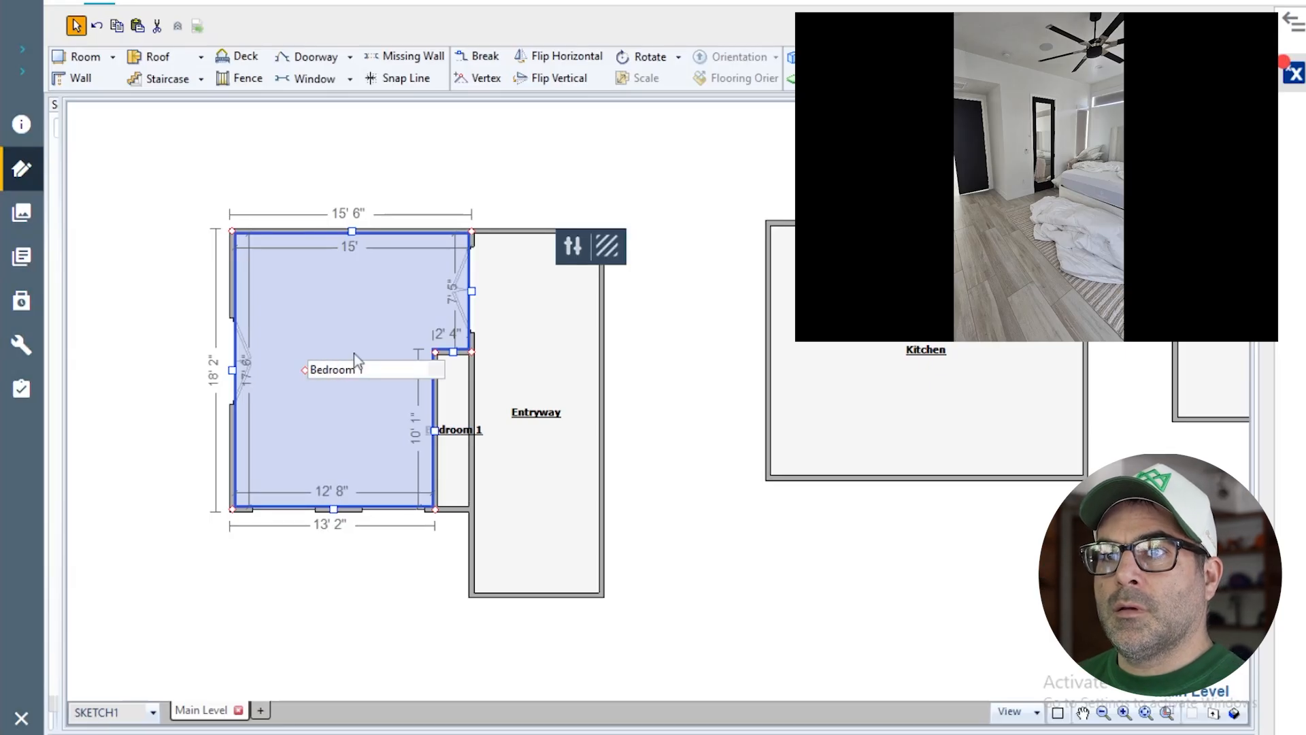
- Rename the narrow partitioned room beside the Entryway as Bed 1 Closet
left_click(449, 432)
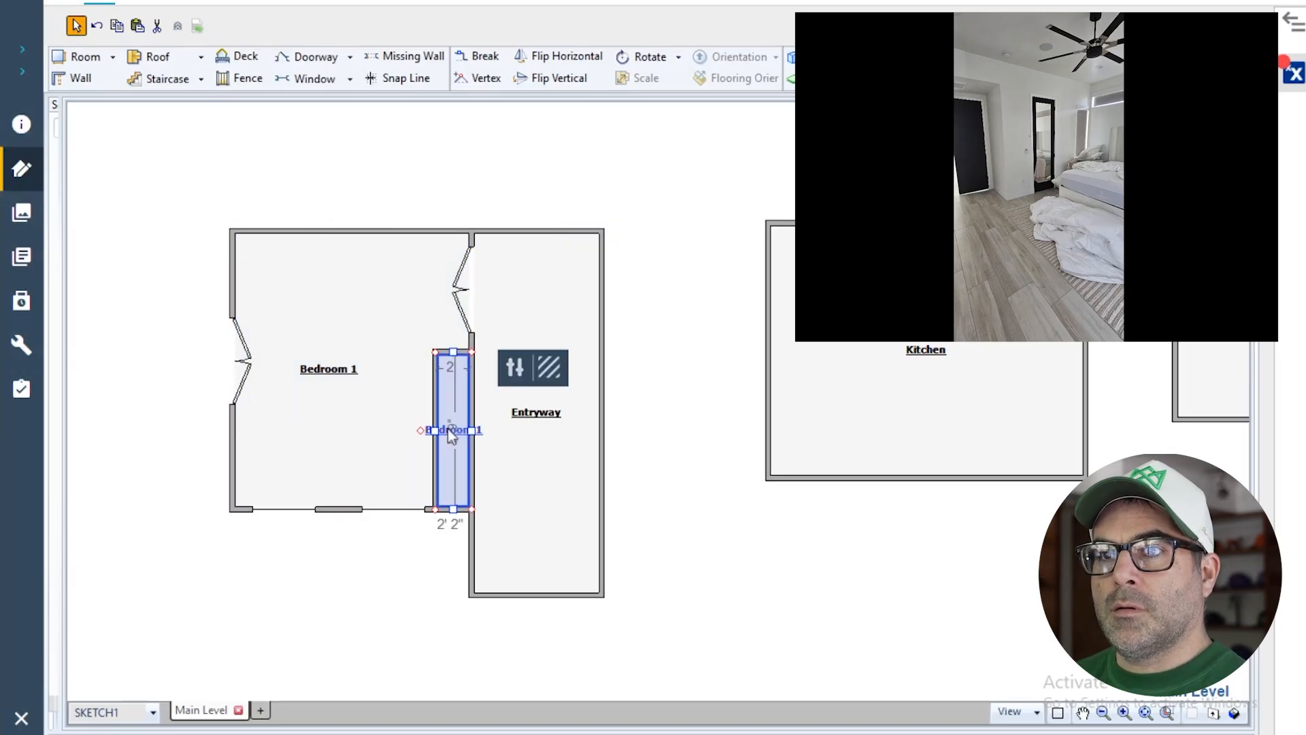
double_click(450, 430)
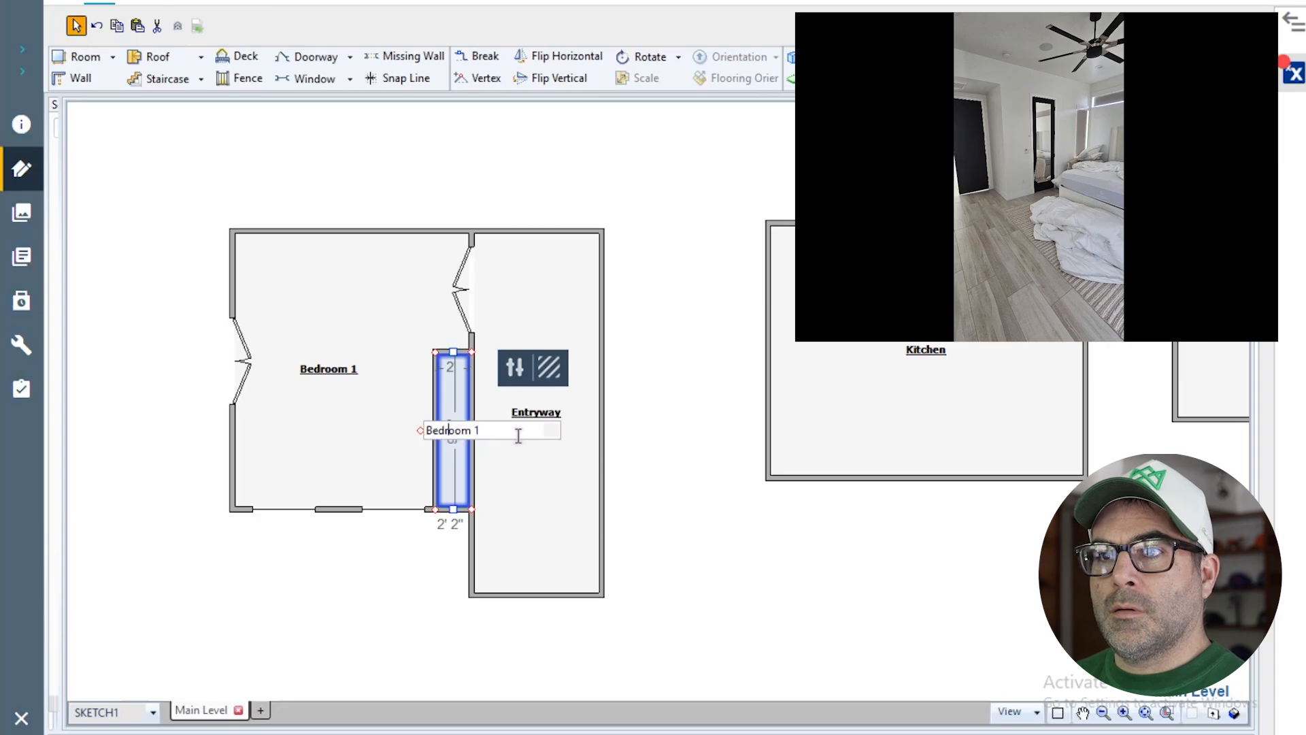
key("BackSpace")
key("BackSpace")
key("BackSpace")
key("BackSpace")
key("BackSpace")
key("BackSpace")
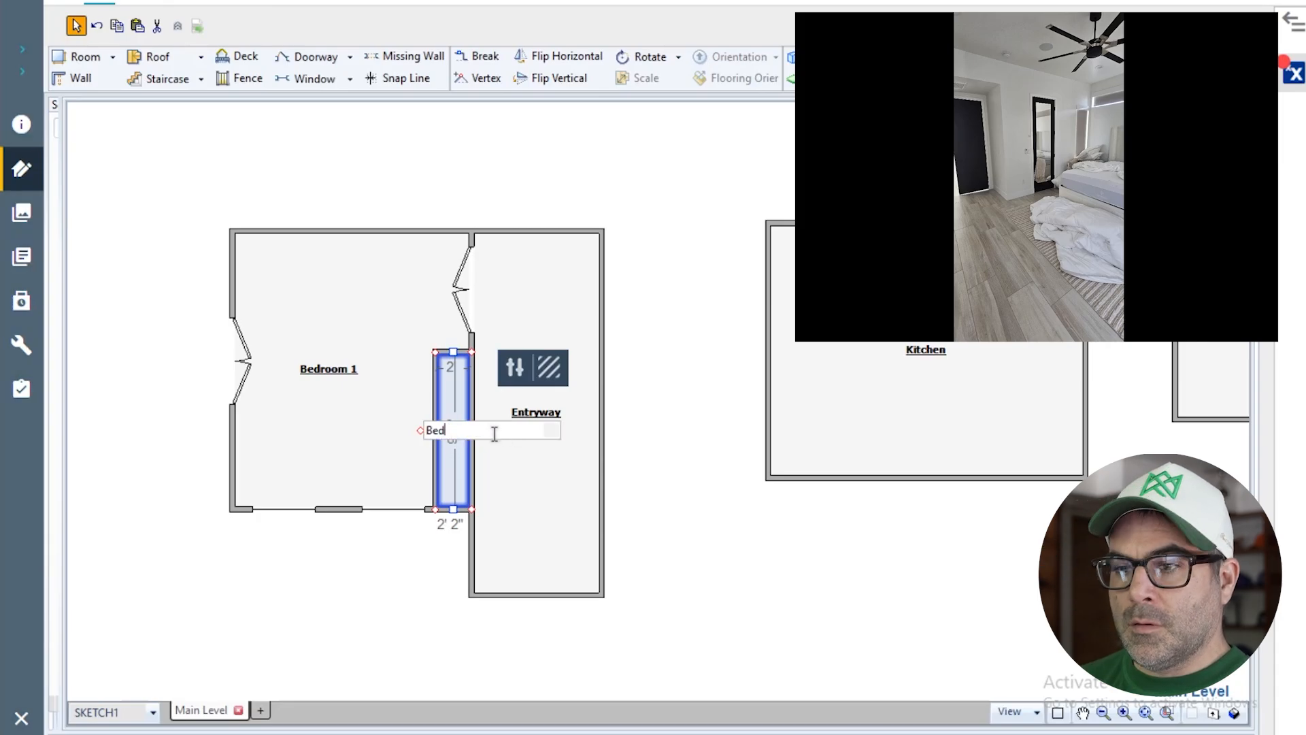
type("1 Closet")
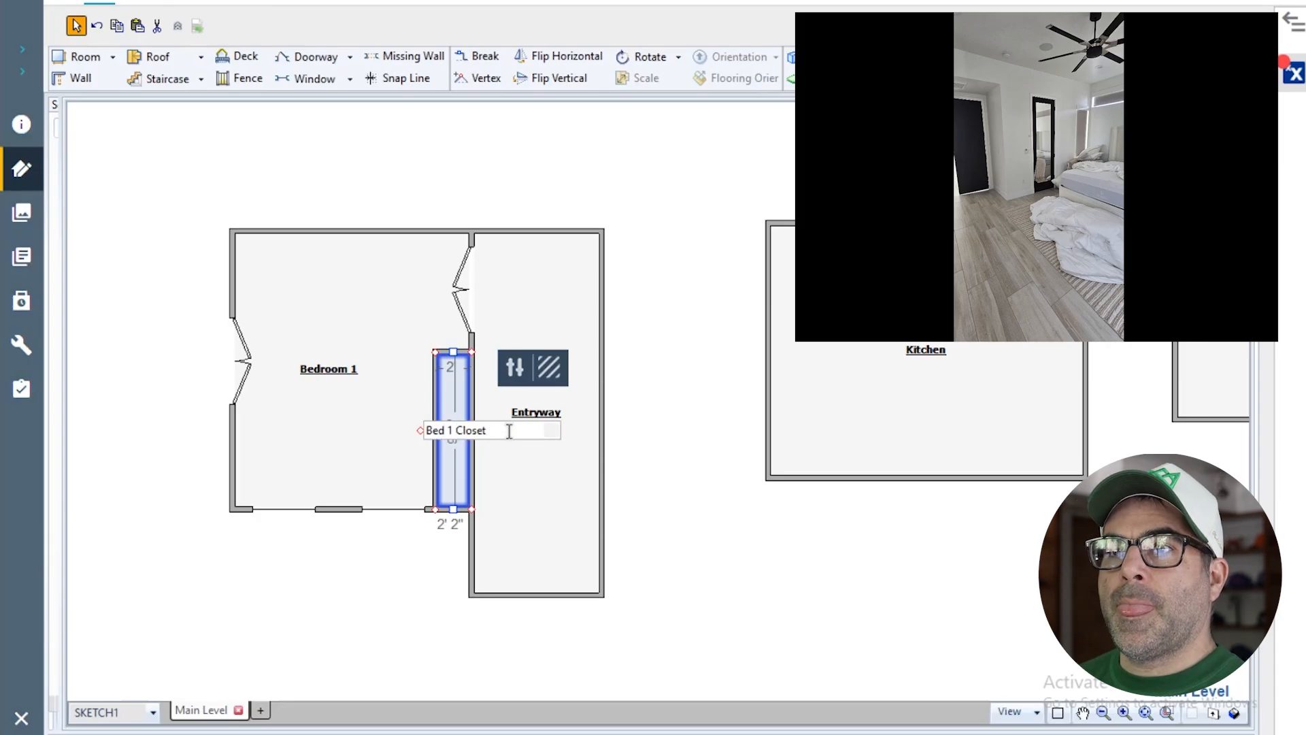
left_click(668, 602)
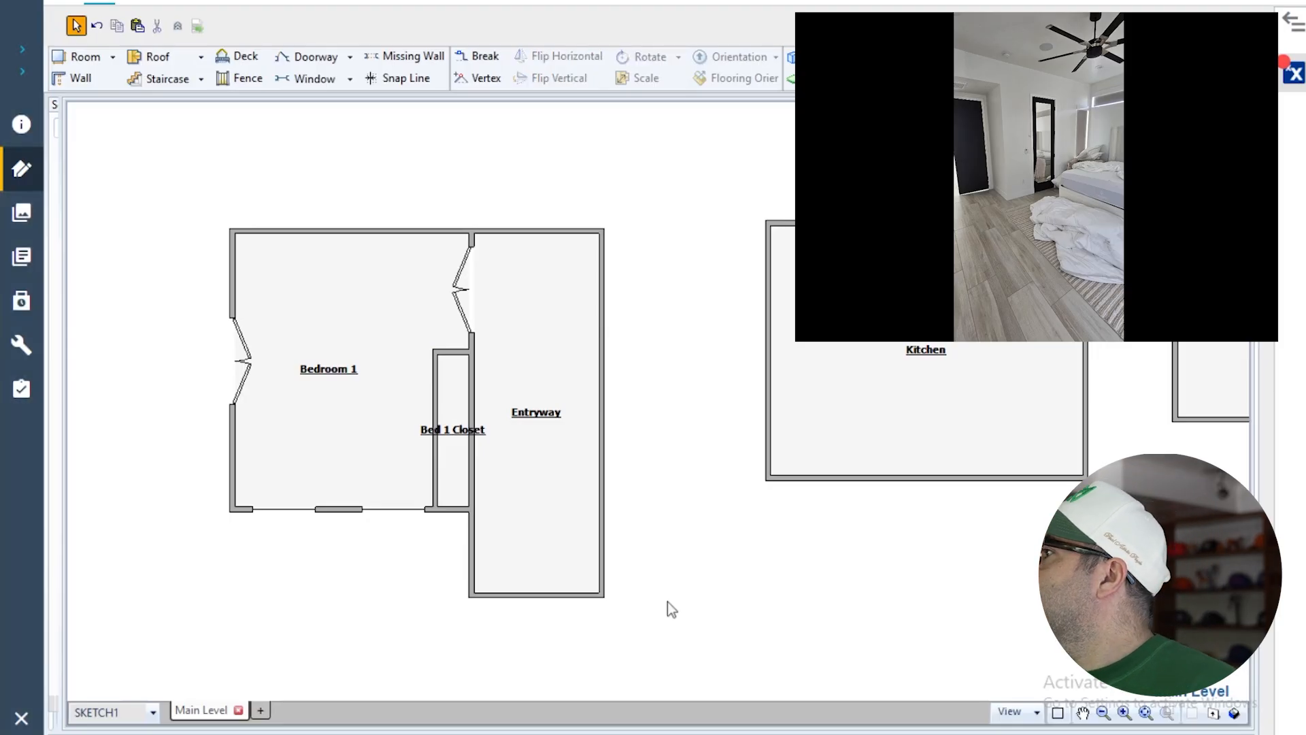
- Shorten the Bed 1 Closet to about 8' 6" inside by moving its upper wall down
left_click(457, 434)
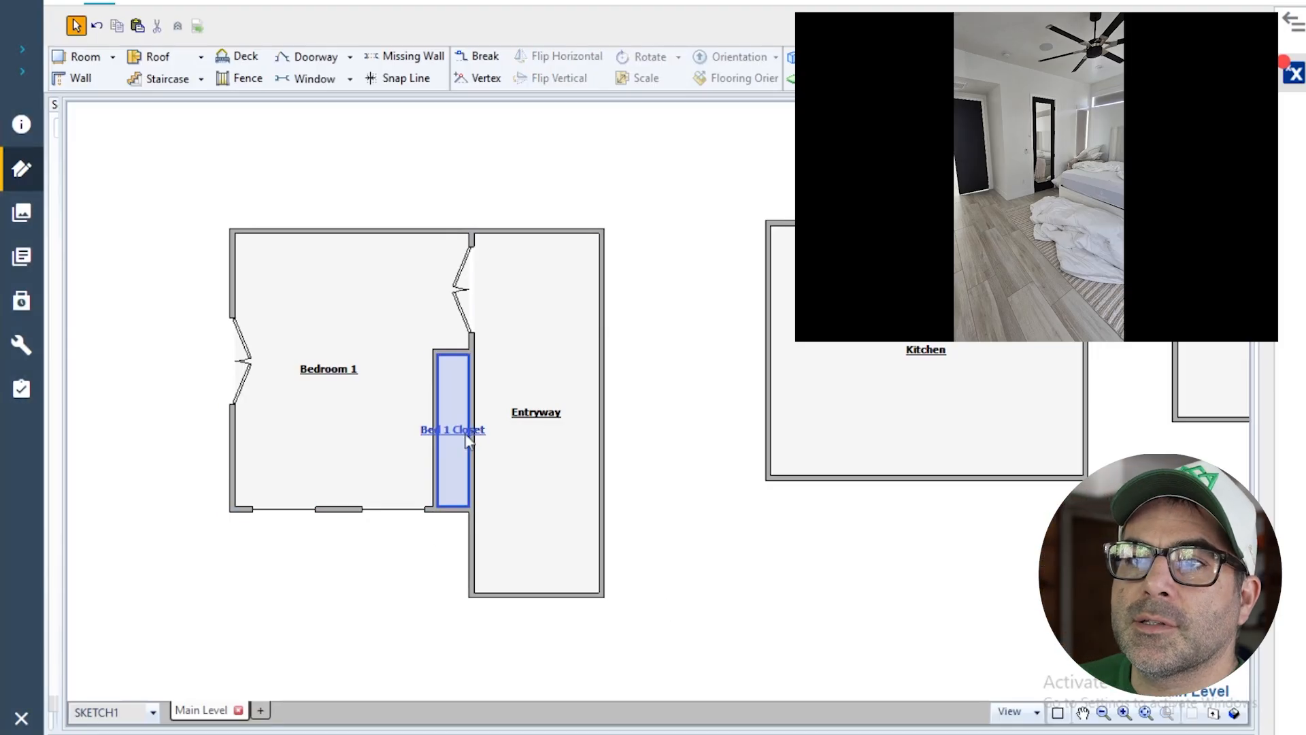
scroll(456, 431, "up", 1)
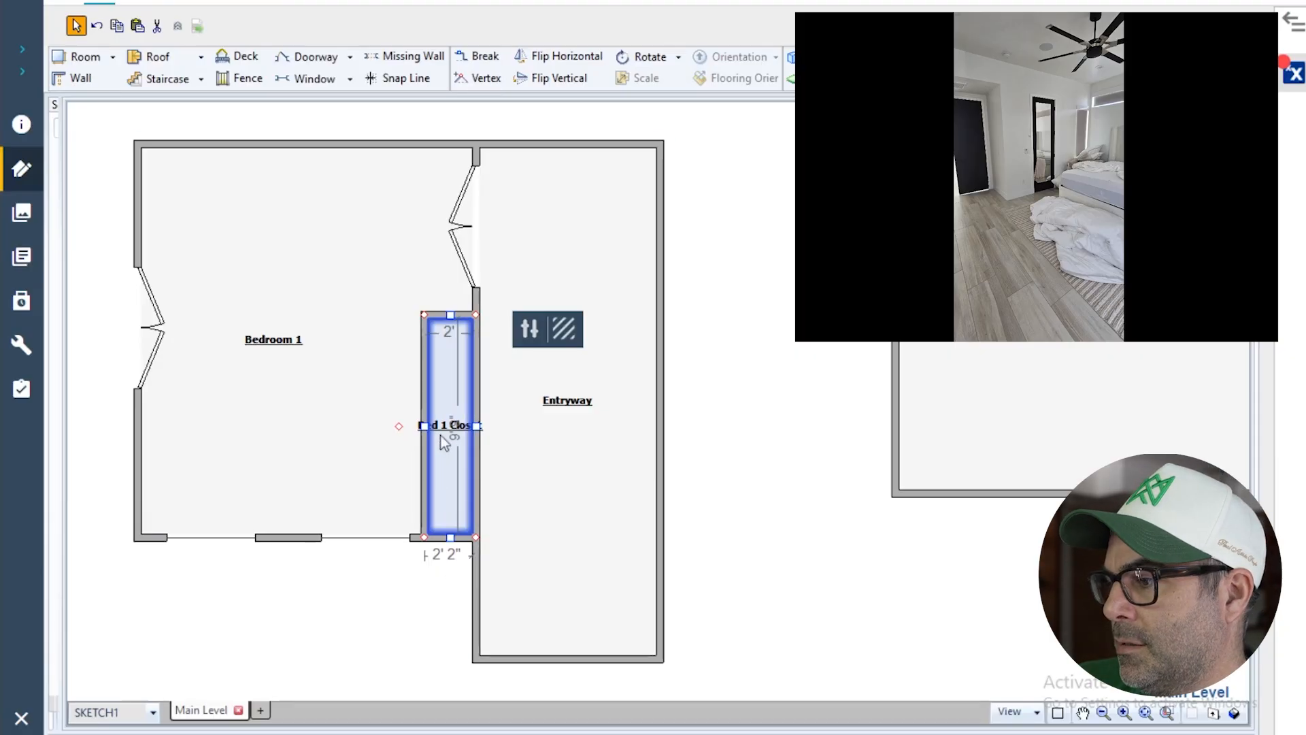
left_click(449, 324)
left_click_drag(448, 327, 451, 342)
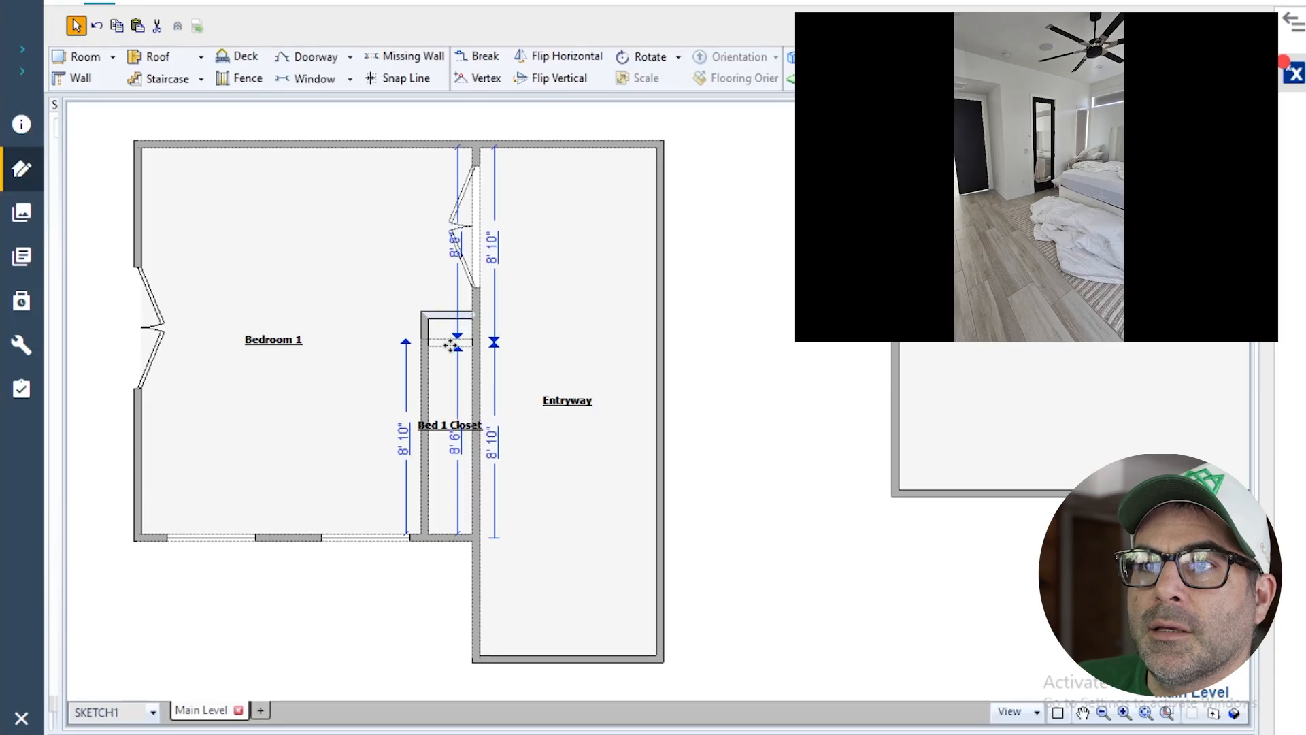
left_click(647, 379)
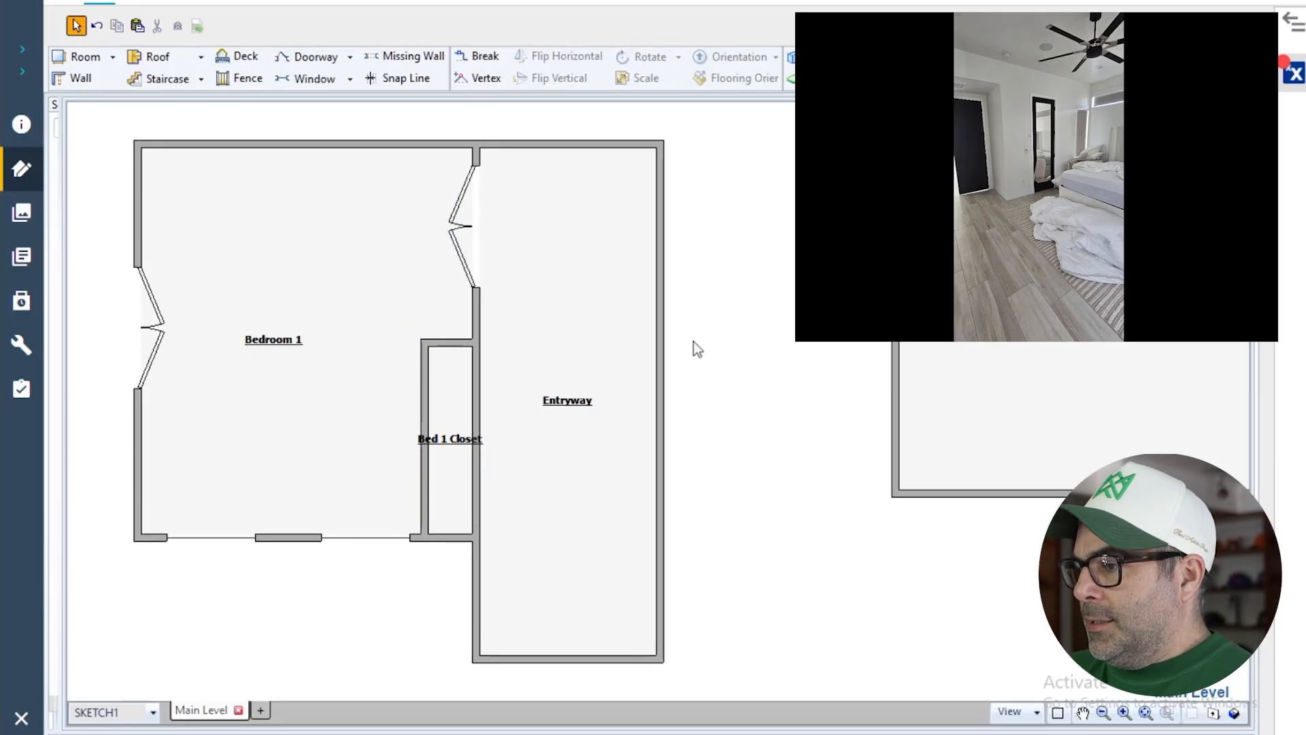
- Lengthen the Bed 1 Closet by moving its upper wall up to just below the double doorway
left_click(447, 345)
left_click_drag(446, 345, 447, 310)
left_click(673, 404)
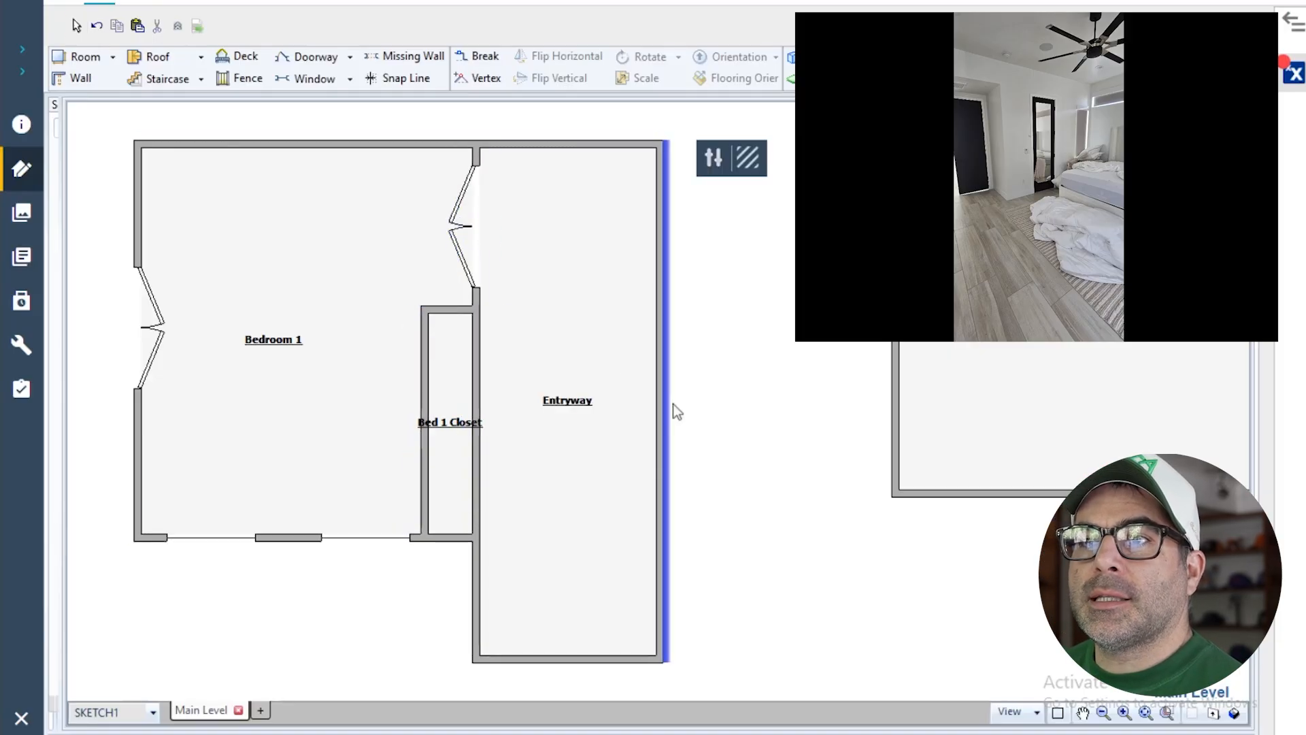
- Insert a 4' wide entry door in the Entryway's lower wall and shift it toward the right corner
scroll(575, 522, "down", 3)
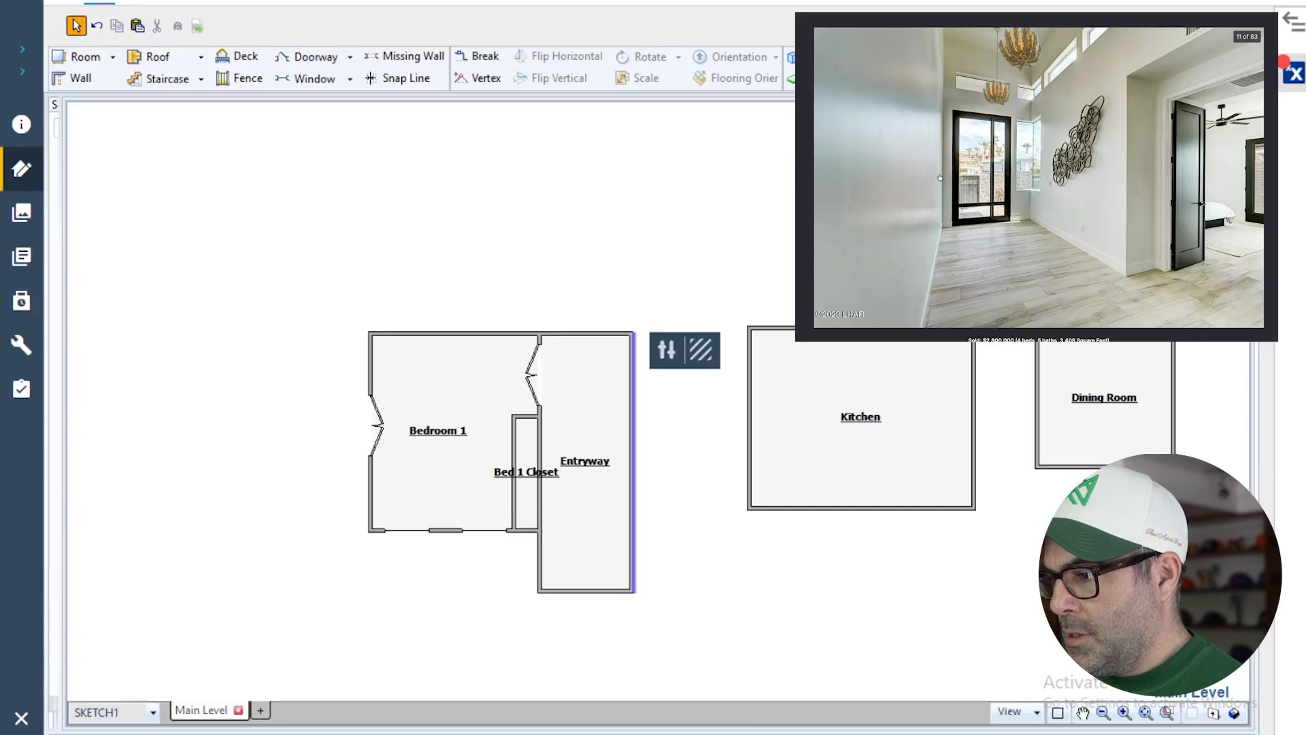
left_click(317, 57)
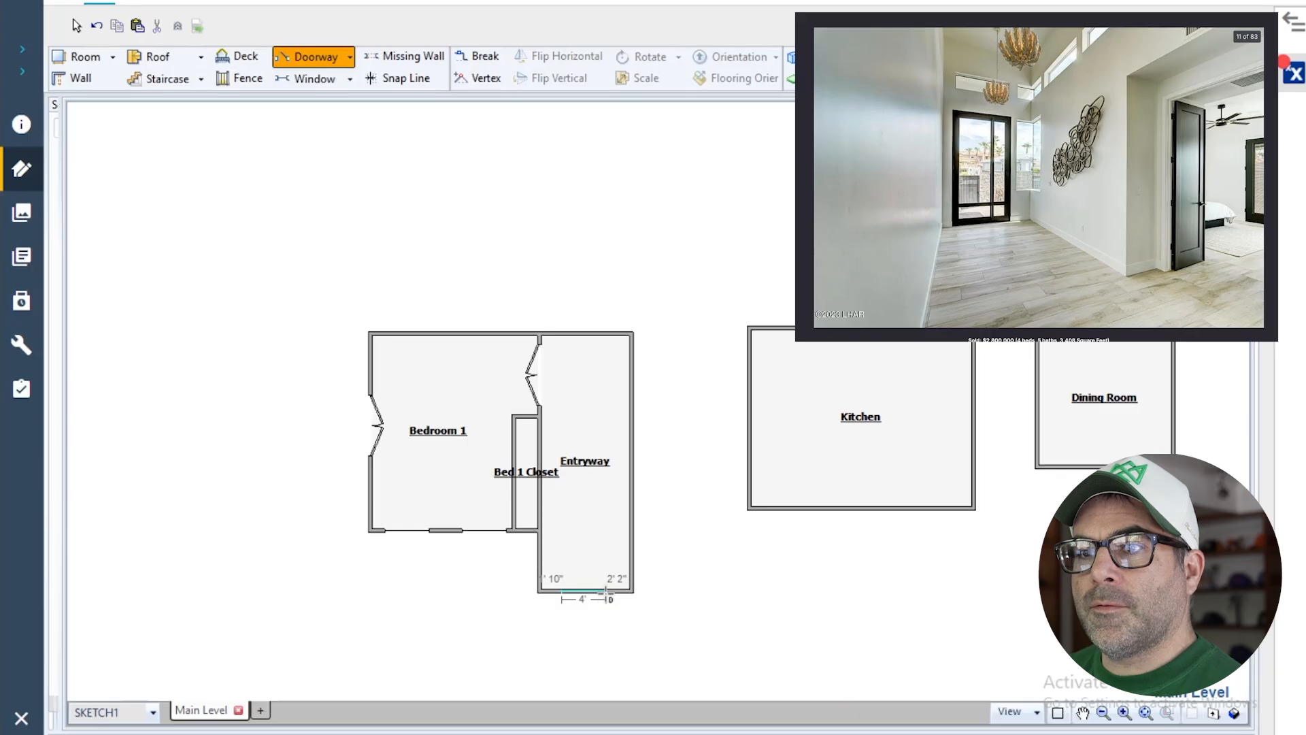
left_click(584, 593)
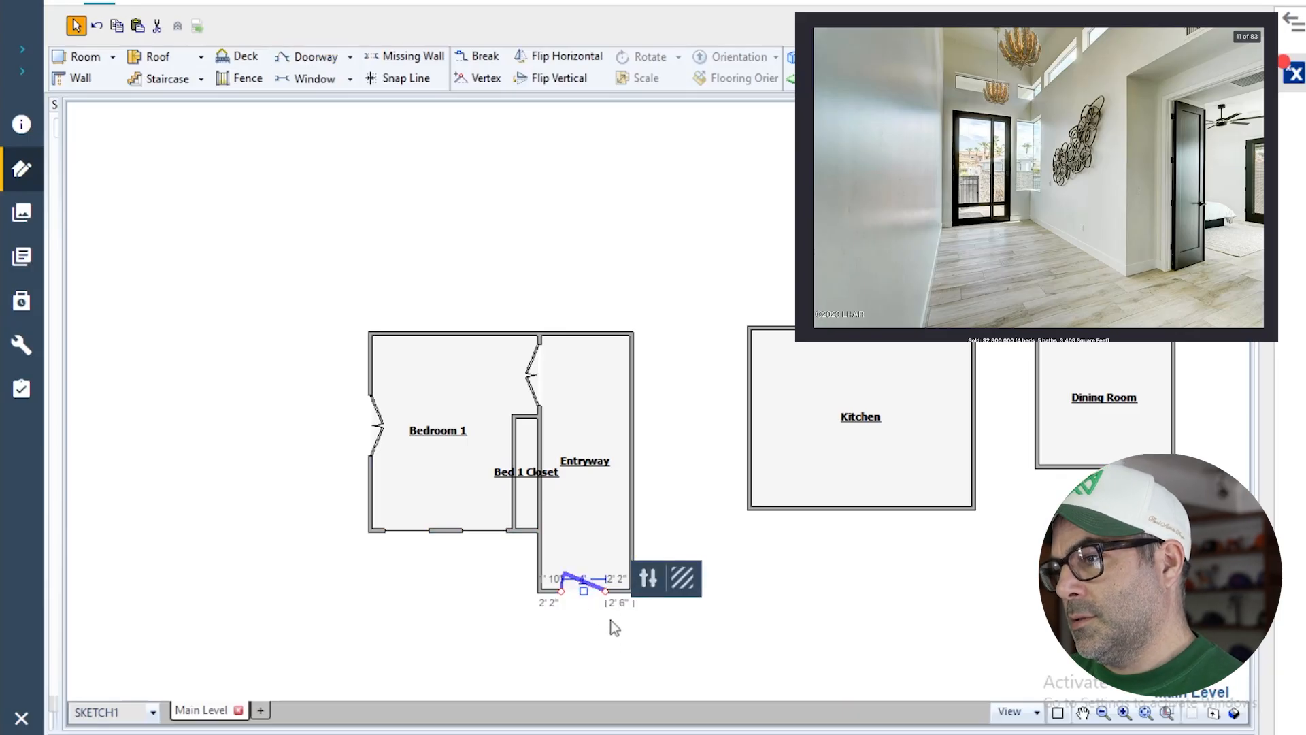
left_click_drag(583, 589, 606, 597)
left_click(764, 609)
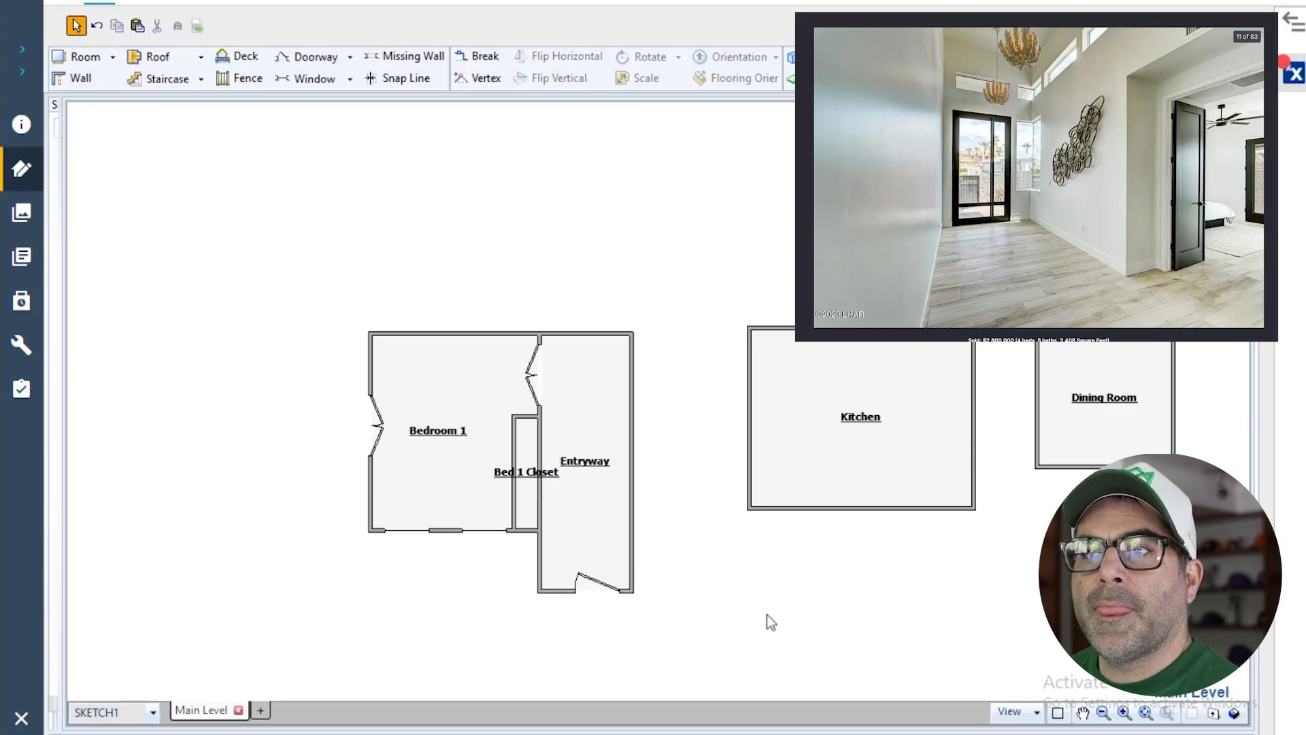
- Move Bedroom 1, its closet and the Entryway together to the left and slightly down, away from the Kitchen
left_click_drag(669, 296, 324, 636)
left_click_drag(408, 432, 209, 465)
left_click(539, 499)
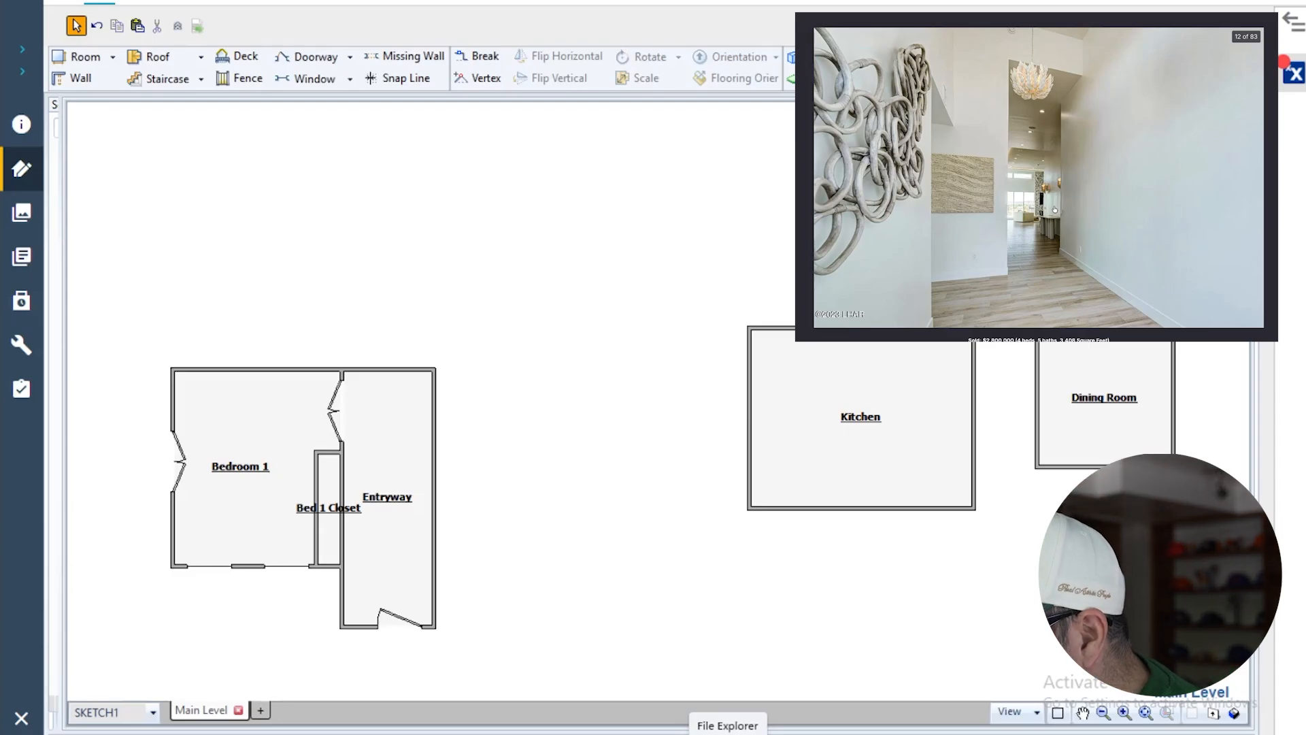
- Look through the property photos of the entry and living area to examine how the Entryway connects to the adjoining rooms
left_click(382, 479)
left_click(264, 480)
left_click(377, 477)
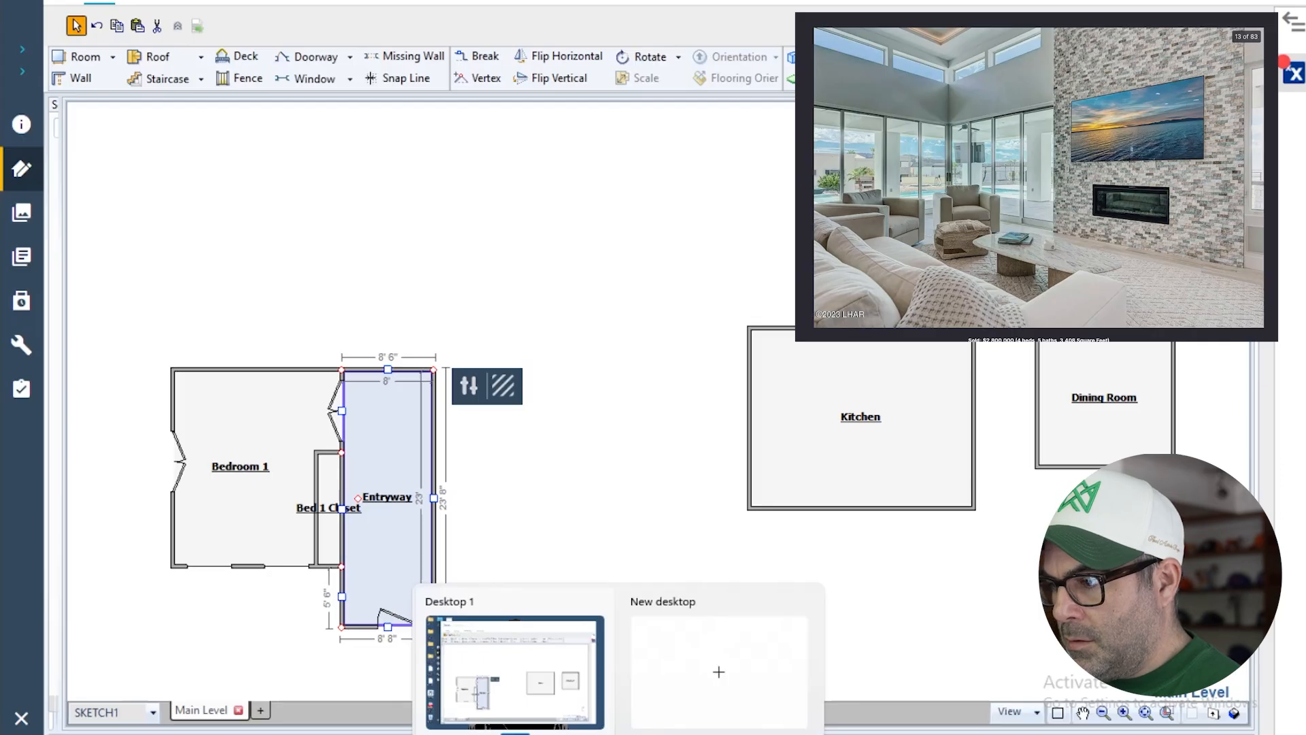
key("Left")
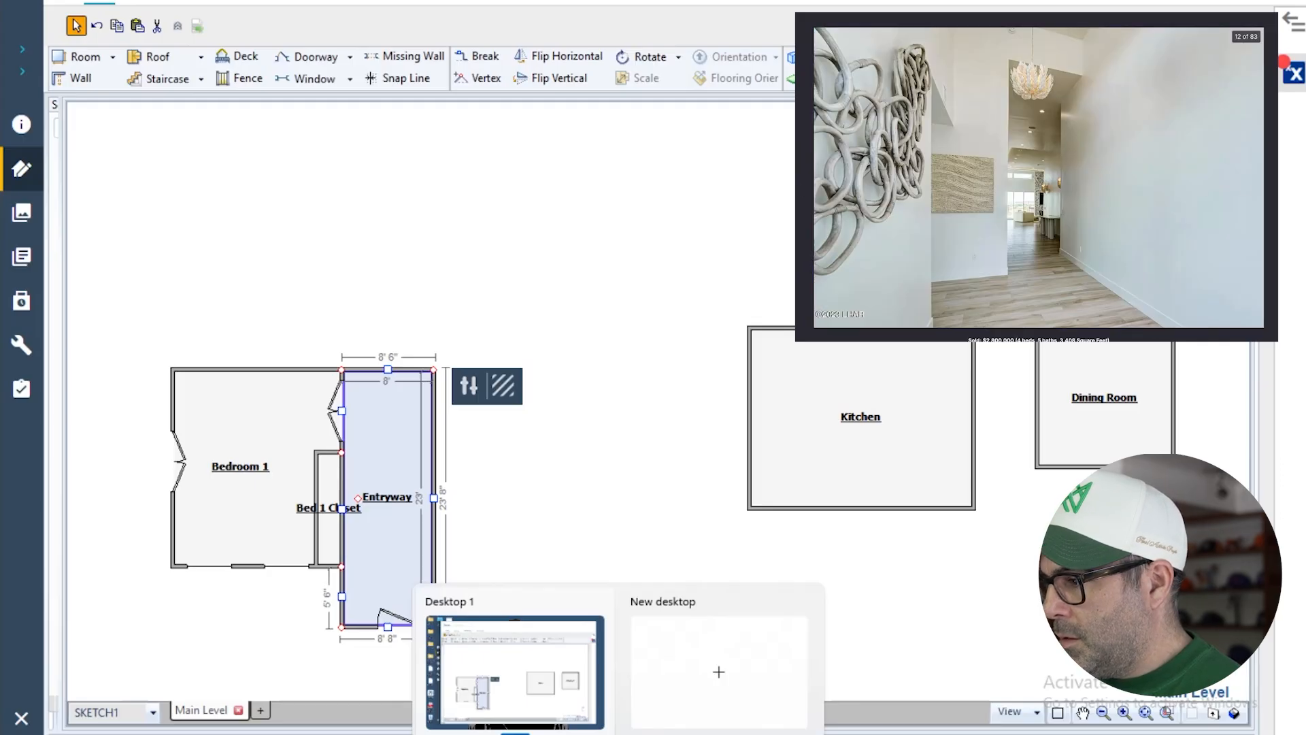
key("Right")
key("Right")
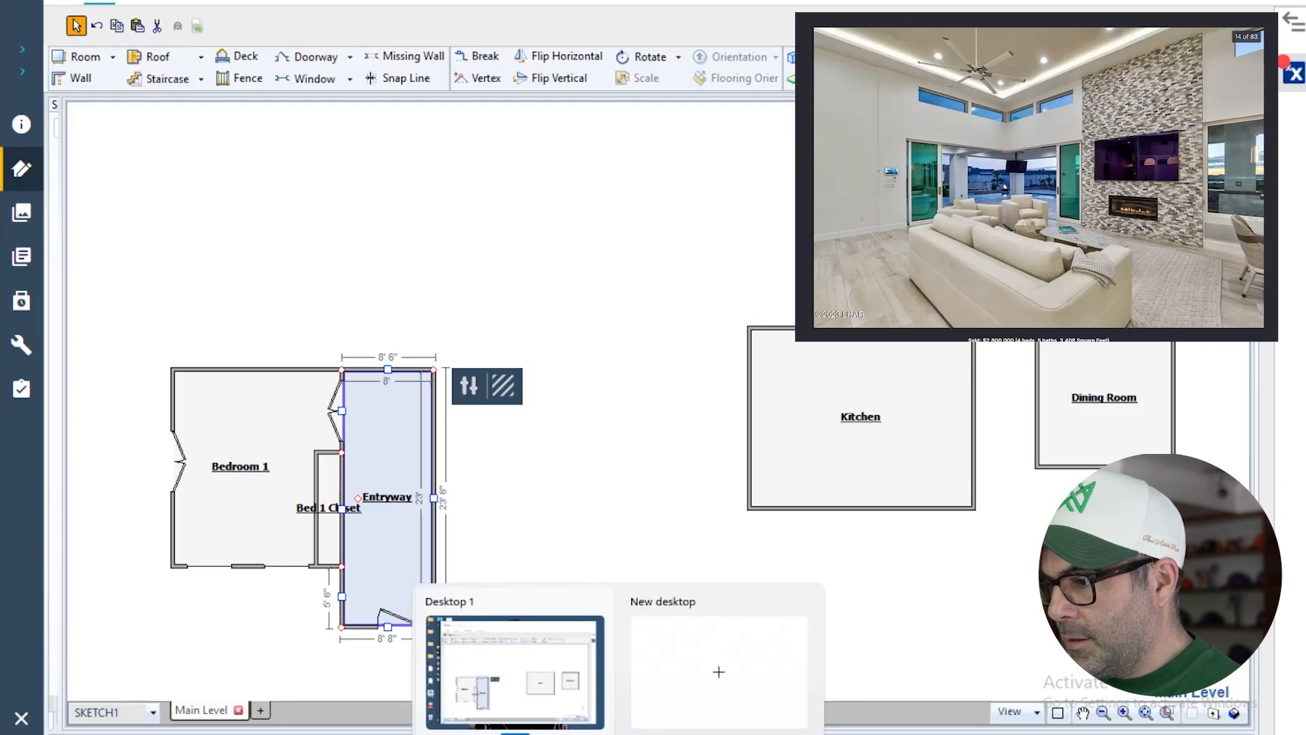
key("Right")
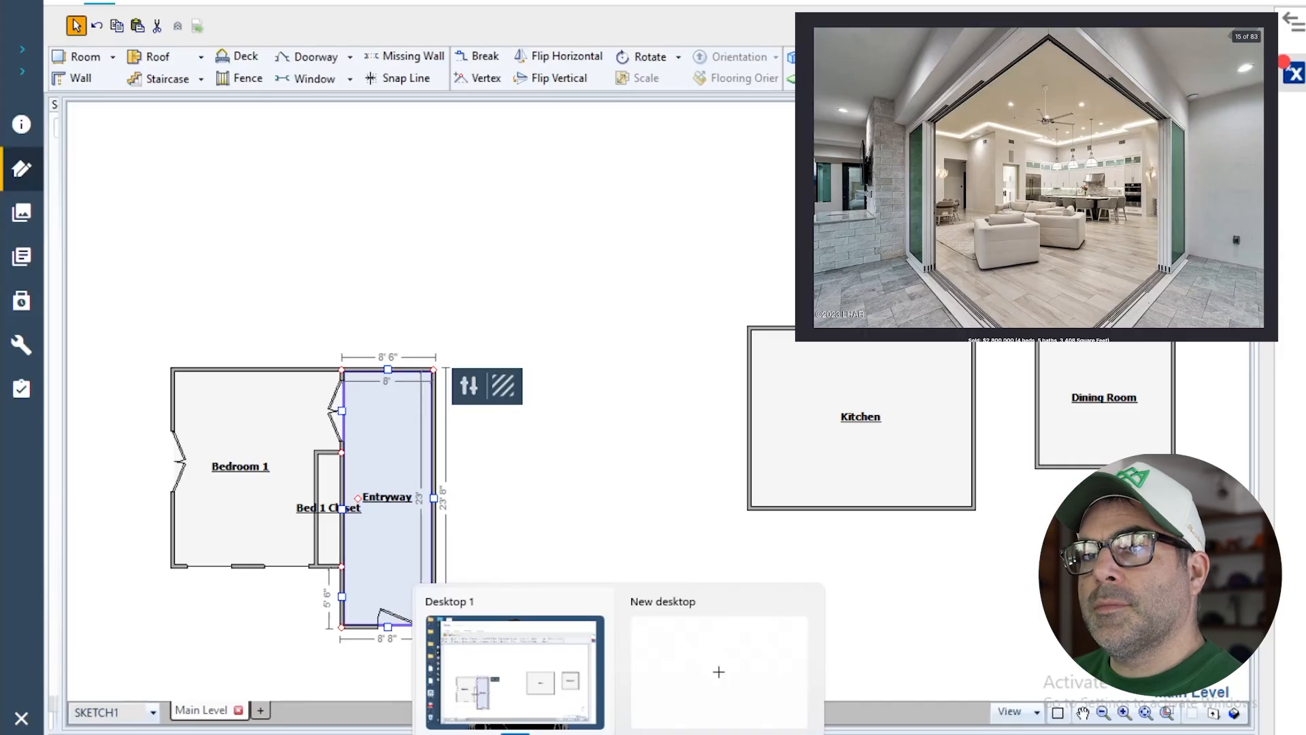
- Lengthen the Entryway to about 25' 5" inside by moving its upper wall past Bedroom 1's upper wall
left_click(387, 369)
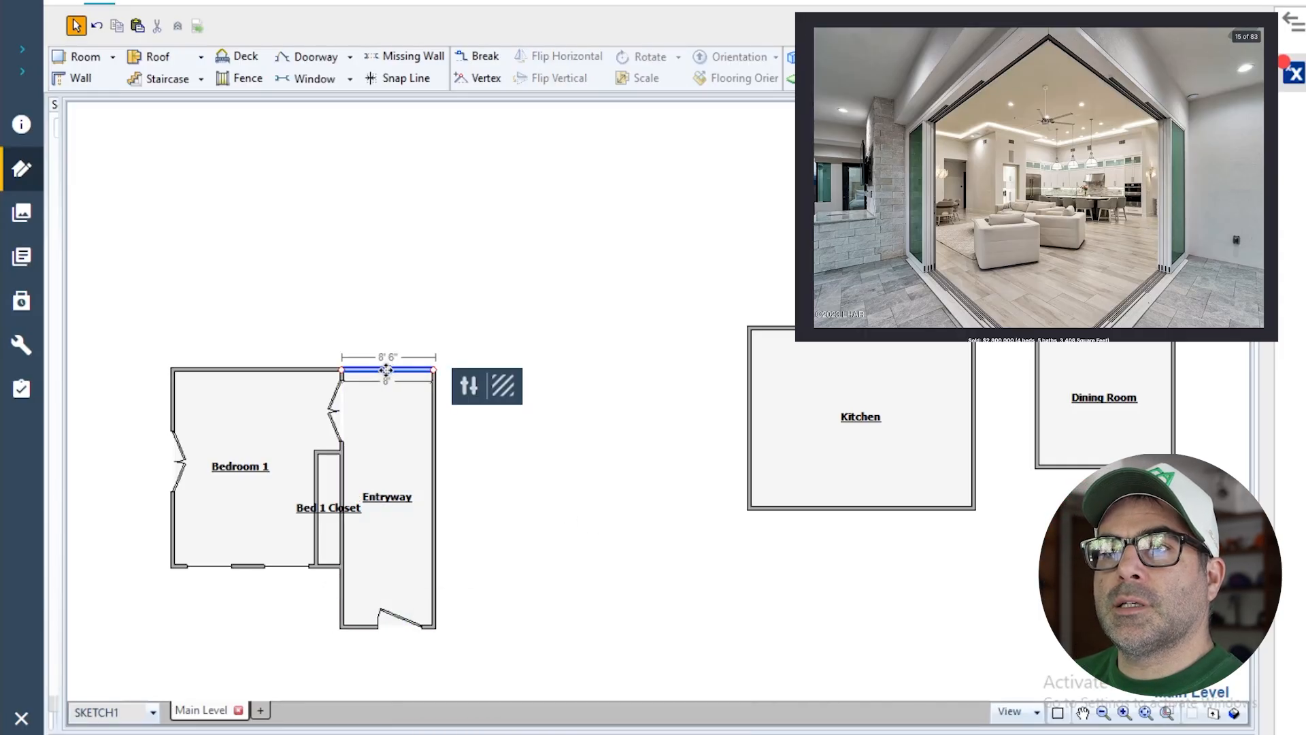
left_click_drag(386, 369, 388, 342)
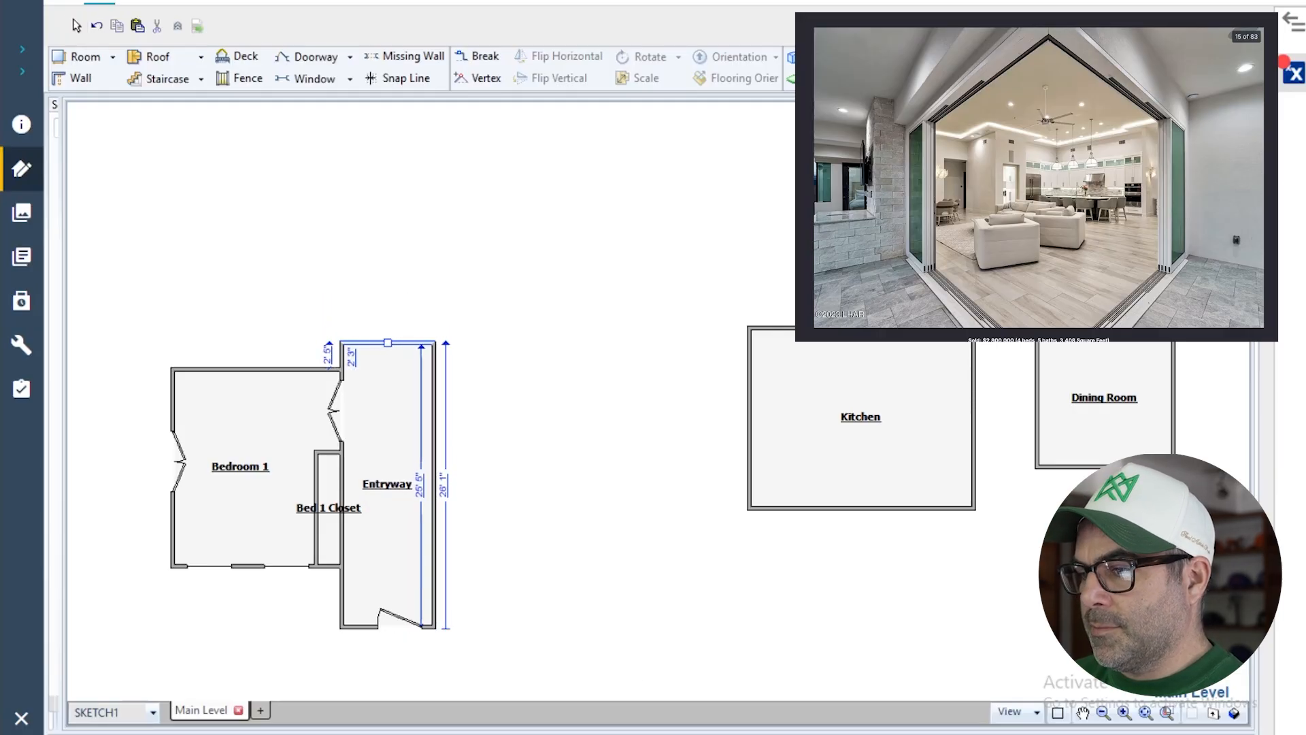
- Look through the property photos of the entry, hallway, closet and bathroom to examine how the bathroom adjoins Bedroom 1
key("Left")
key("Left")
key("Left")
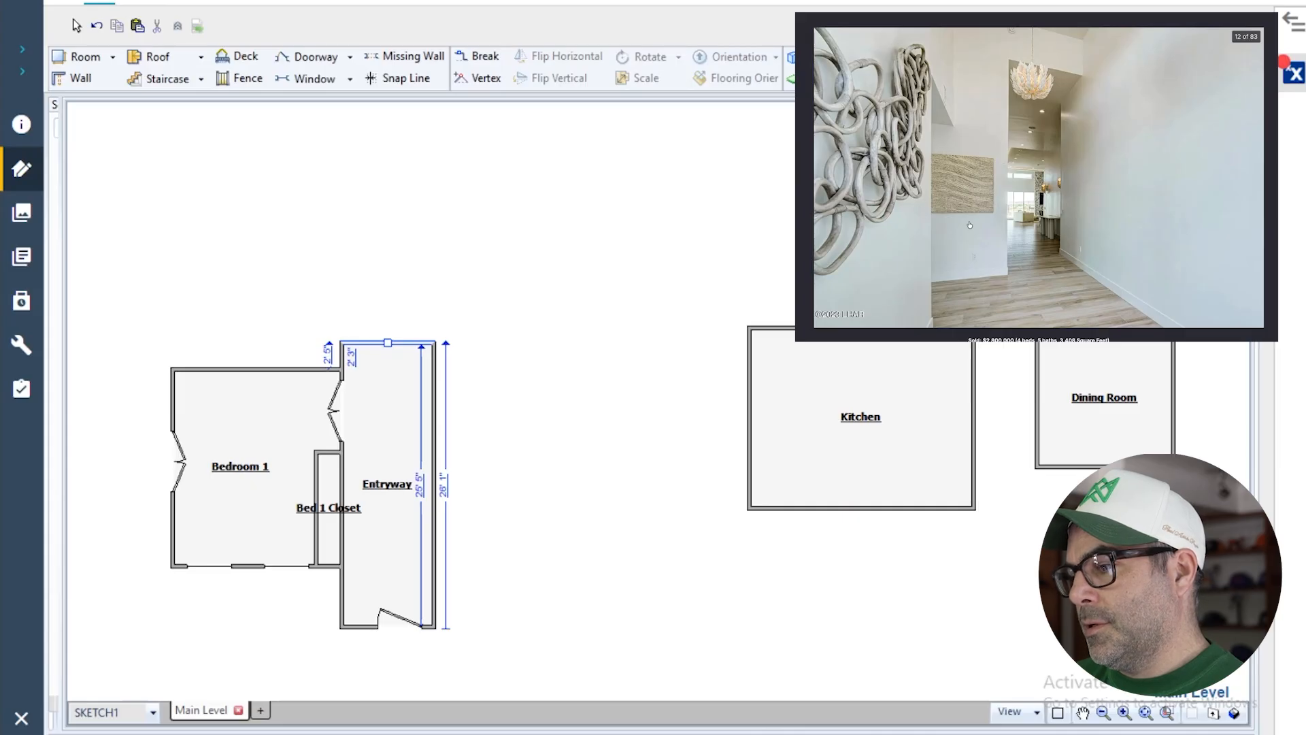
key("Left")
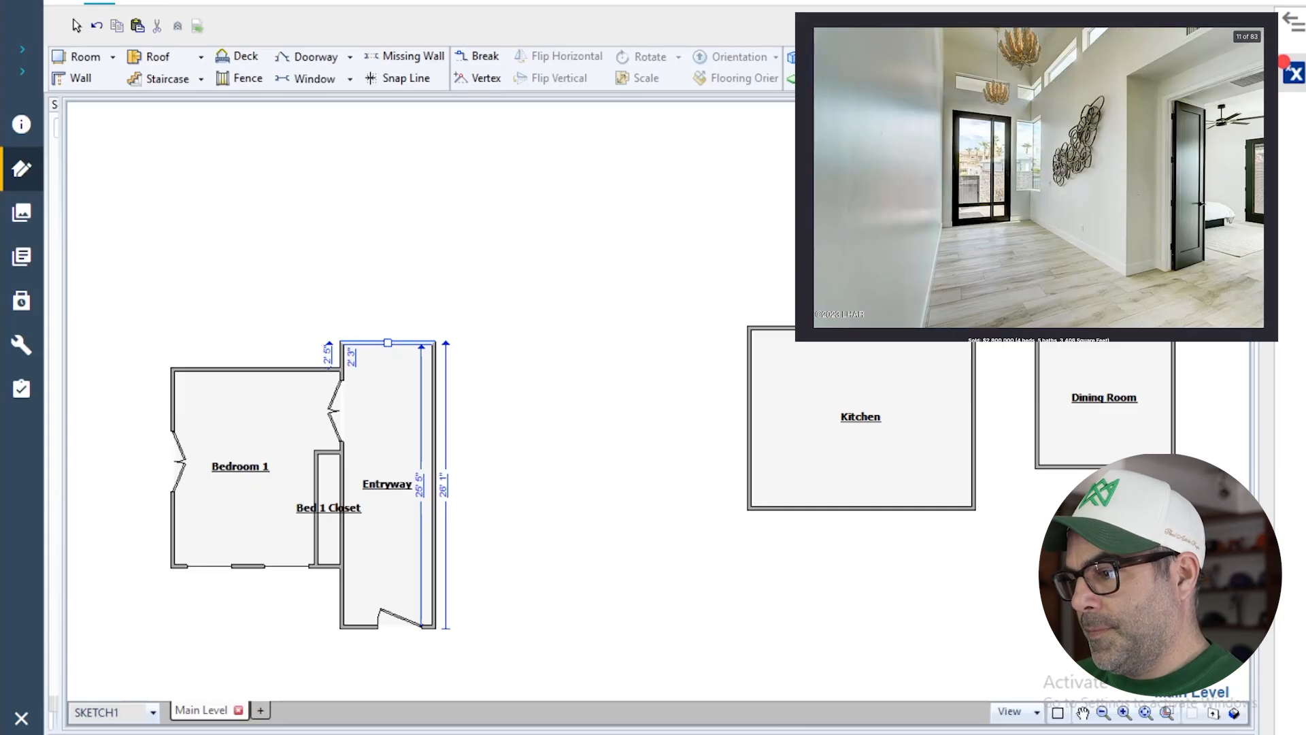
key("Left")
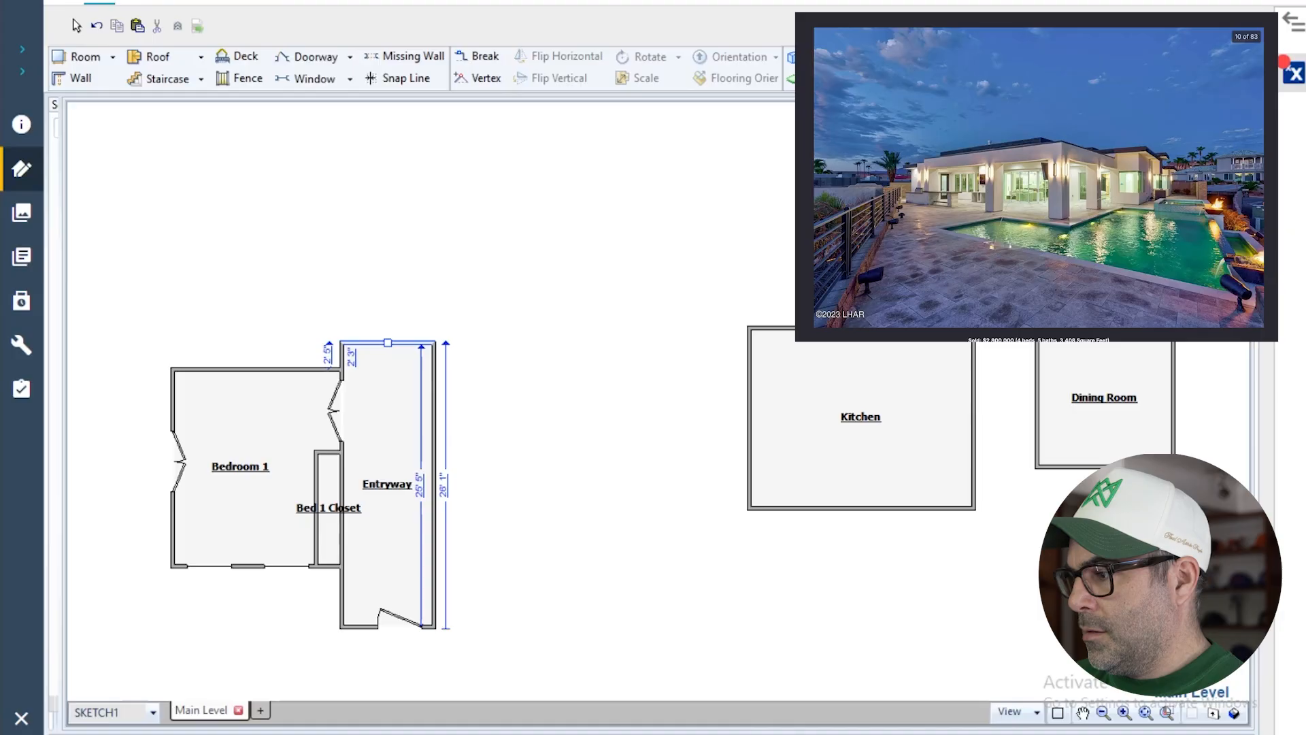
key("Right")
key("Right")
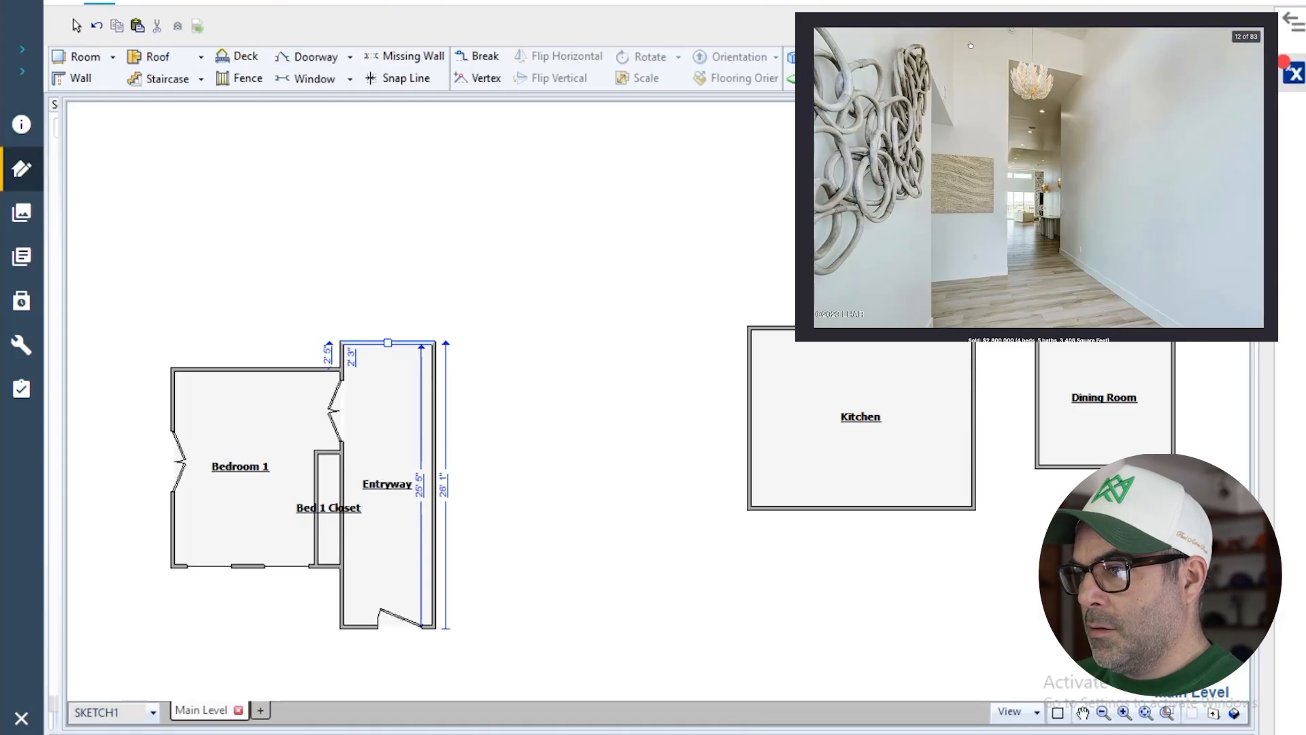
key("Right")
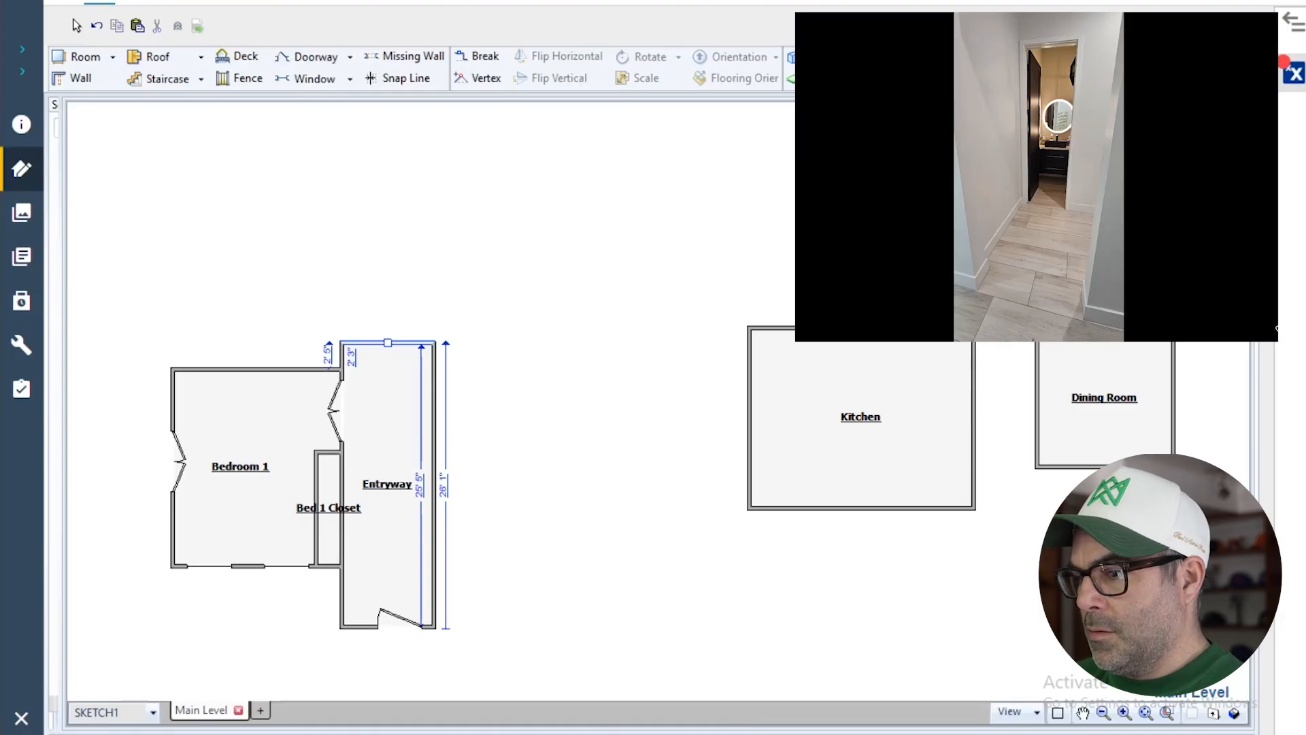
key("Right")
key("Right")
key("Right")
key("Right")
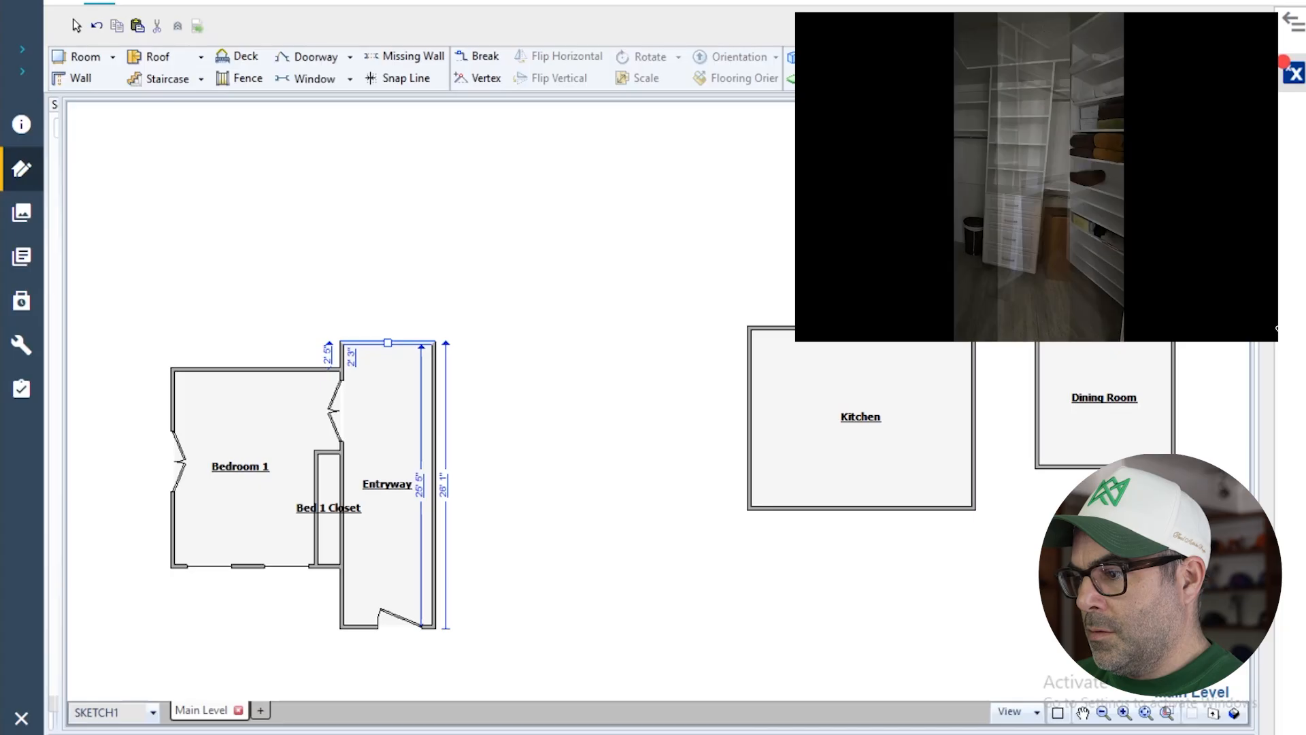
key("Right")
key("Right")
key("Right")
key("Right")
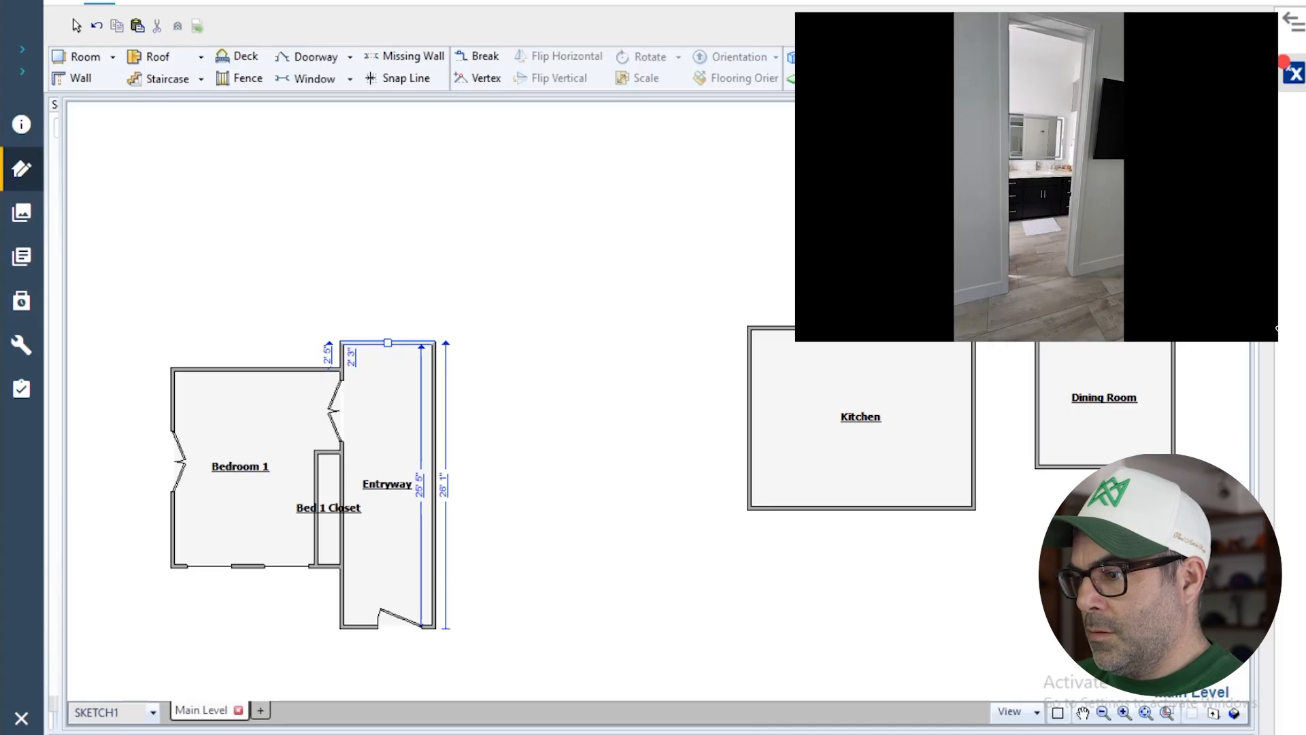
key("Right")
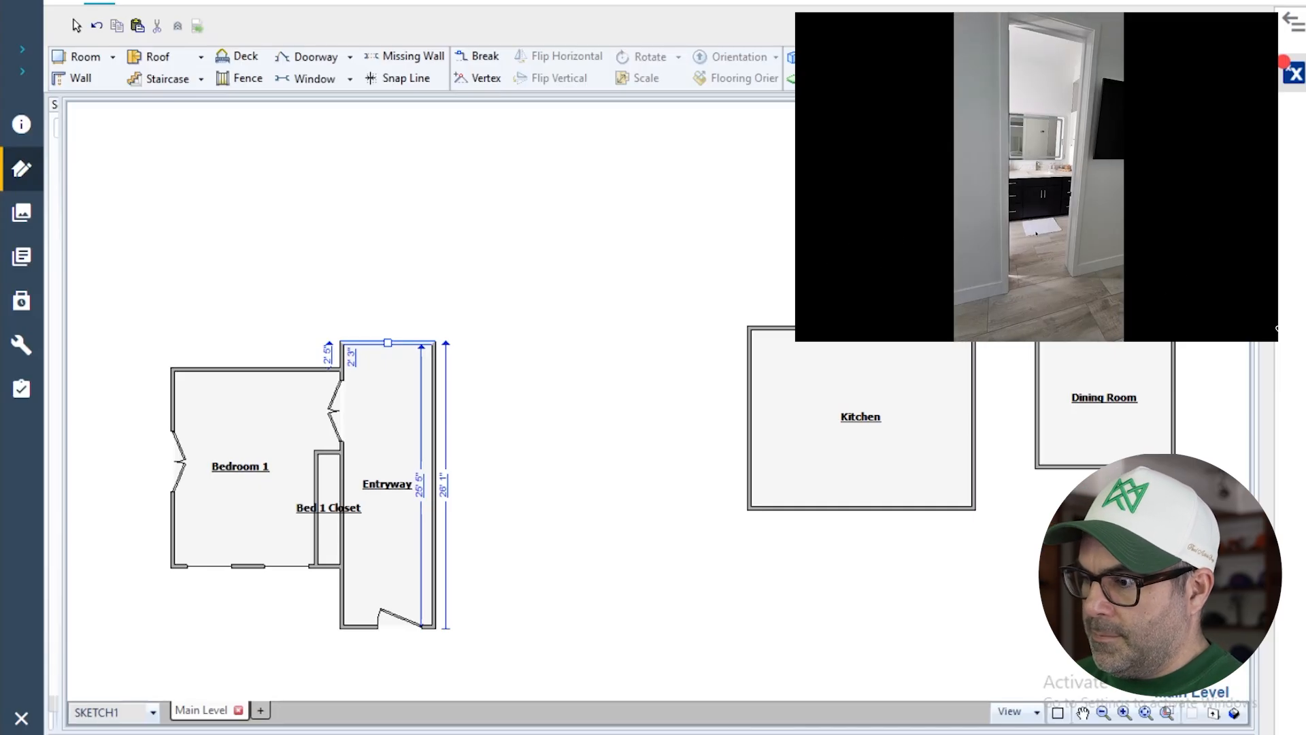
- Add a 15' wide room directly above Bedroom 1 and lower its upper wall to a depth of about 9' 9"
left_click(83, 58)
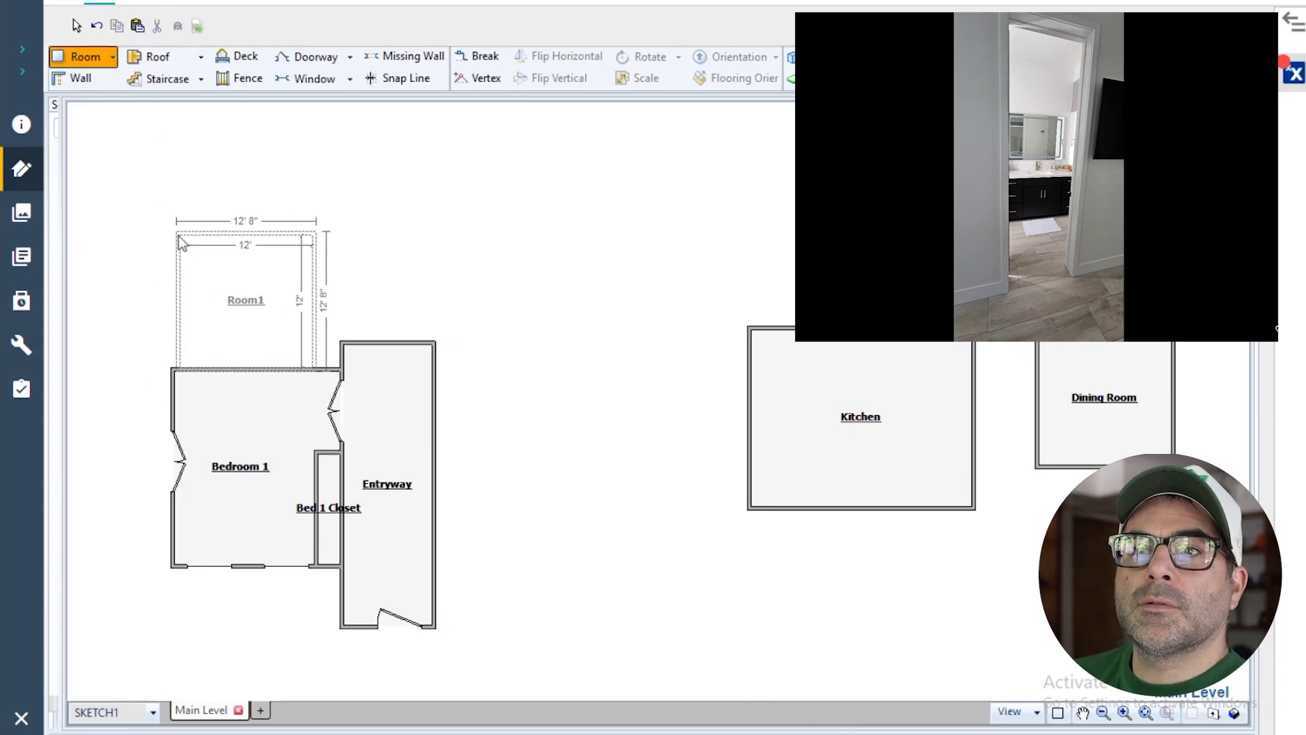
left_click(176, 241)
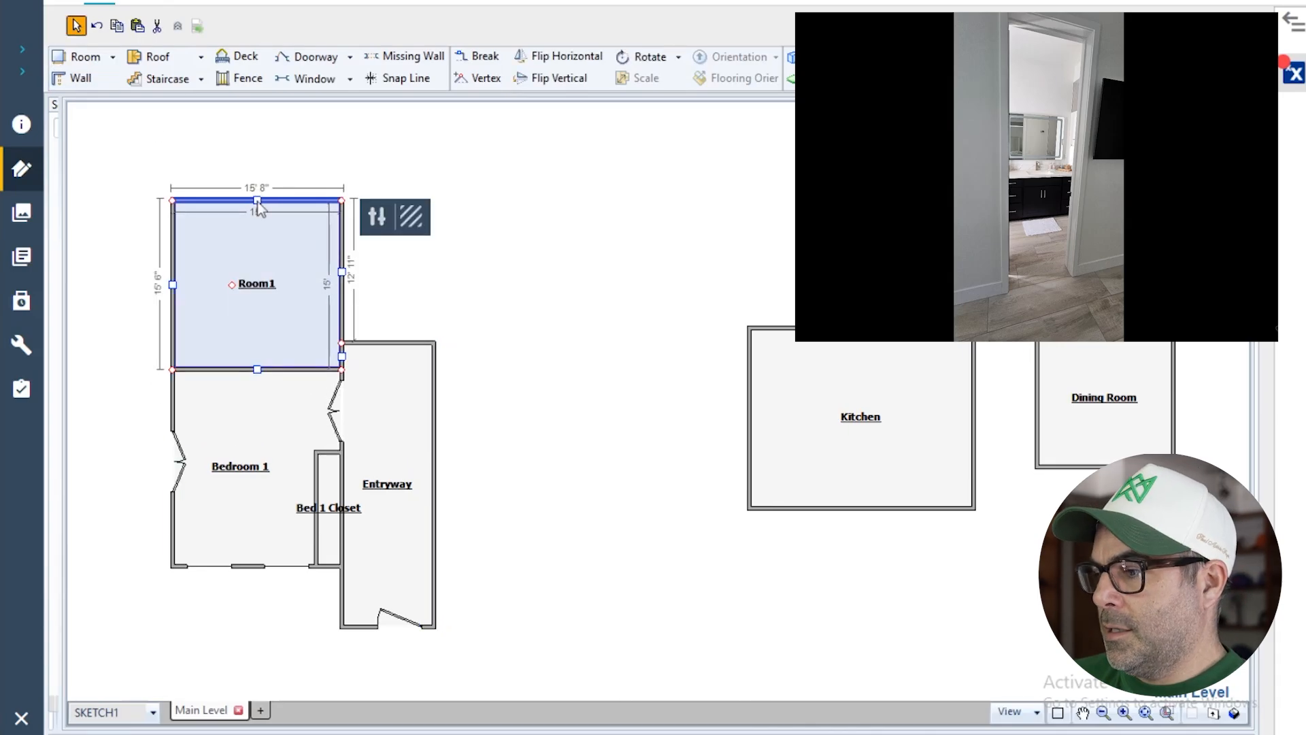
left_click(258, 202)
left_click_drag(257, 201, 285, 259)
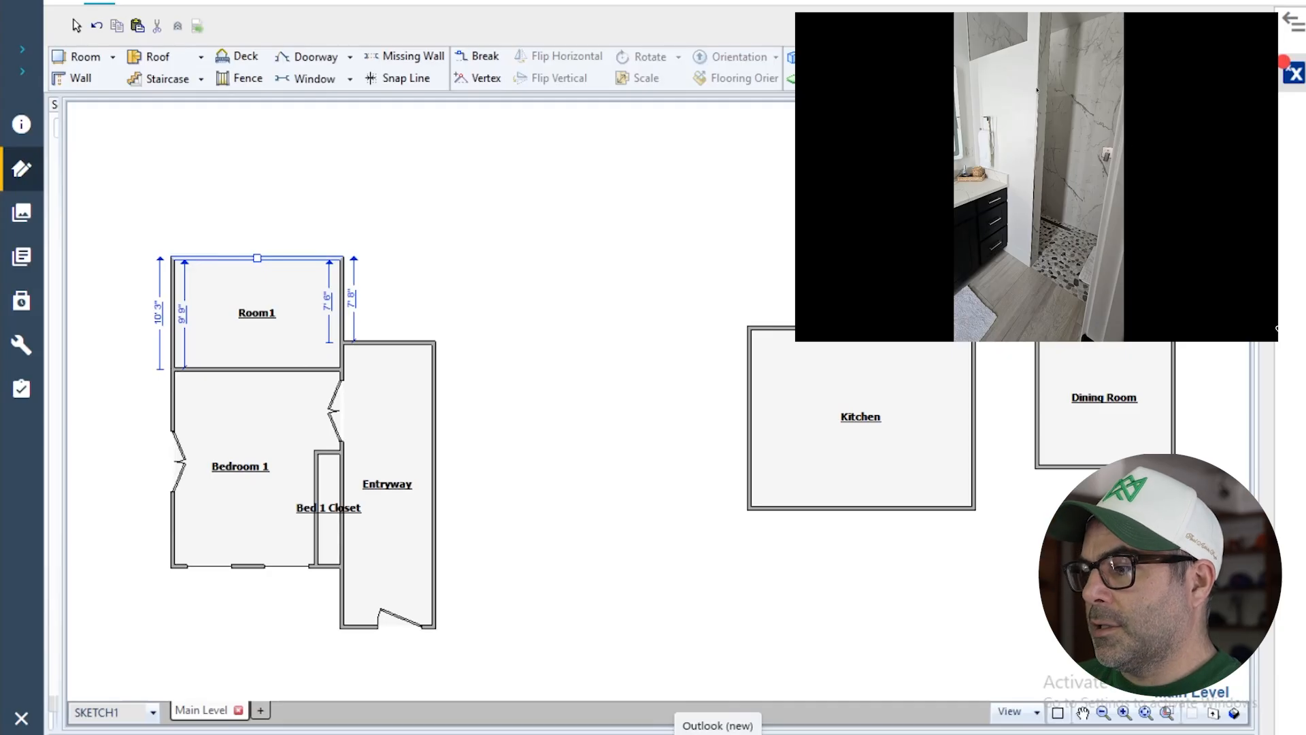
- Widen the room above Bedroom 1 to about 23' 4", level with the Entryway's right wall, and rename it Bathroom
left_click(306, 311)
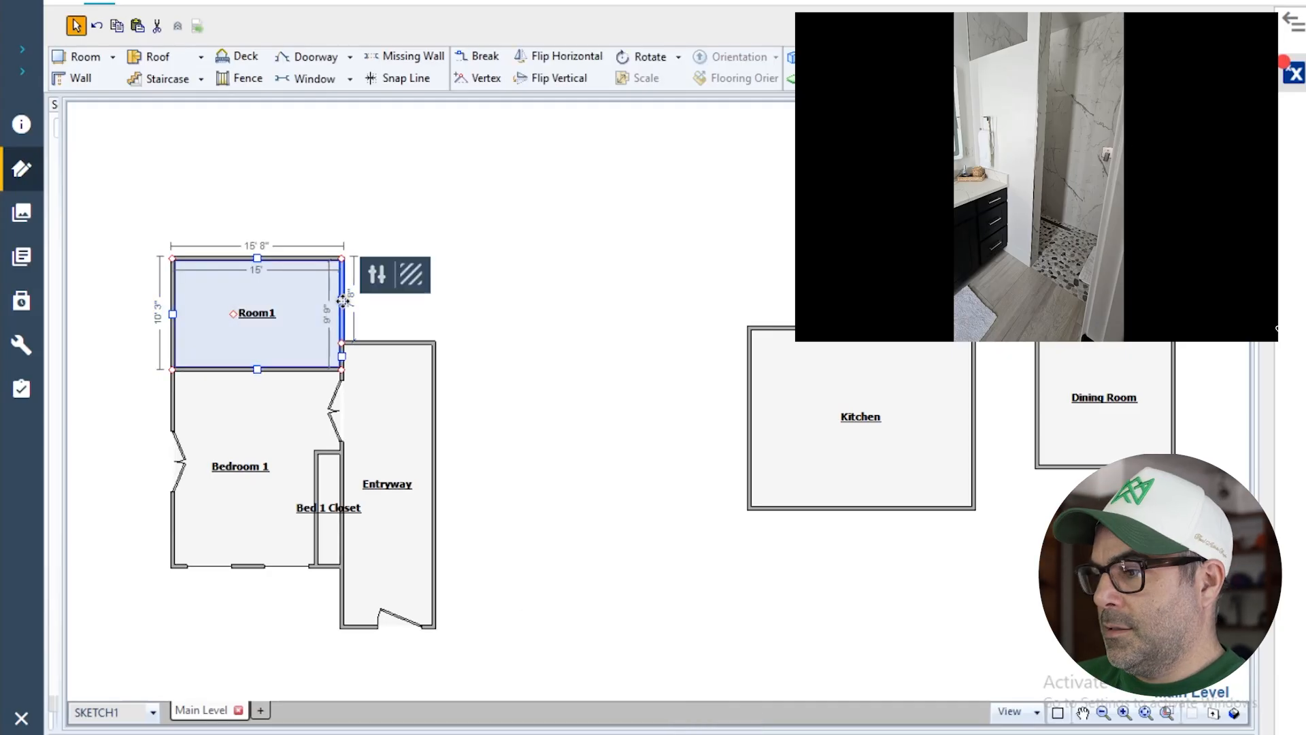
left_click(343, 306)
left_click_drag(343, 306, 436, 301)
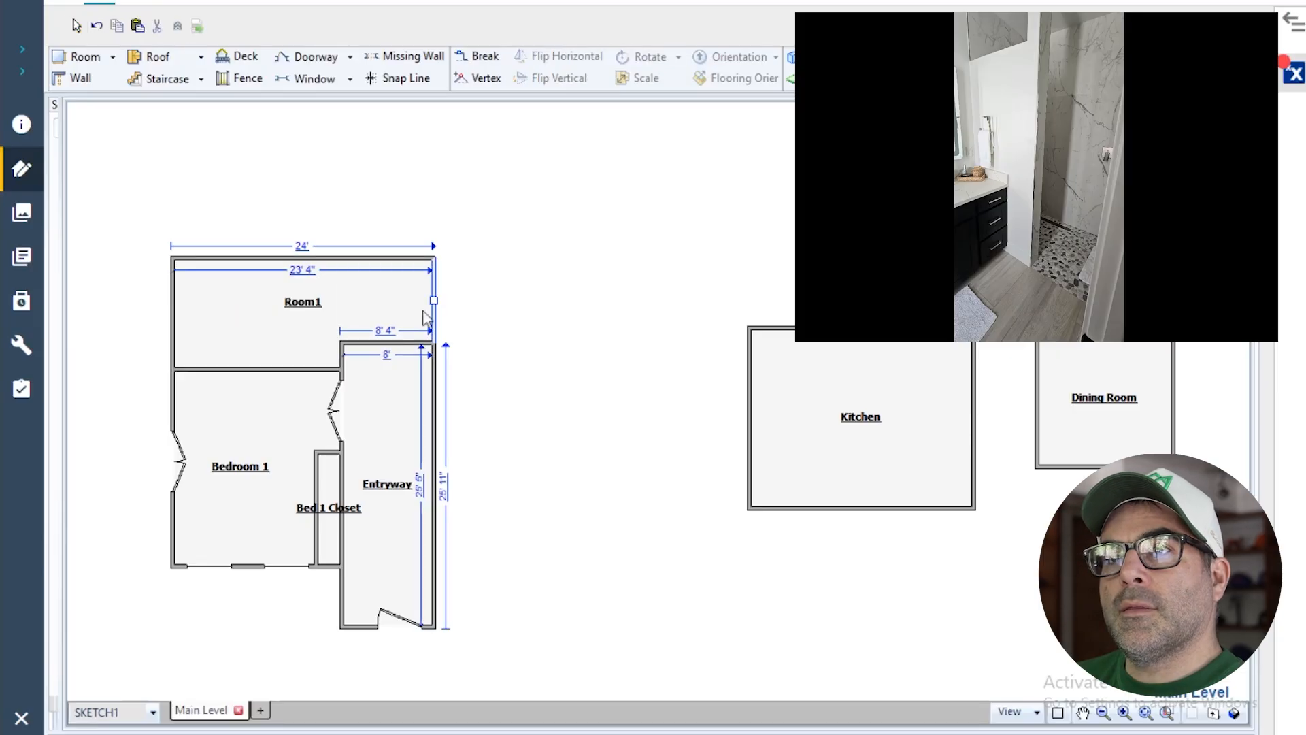
left_click(369, 304)
double_click(296, 308)
type("Bathroom")
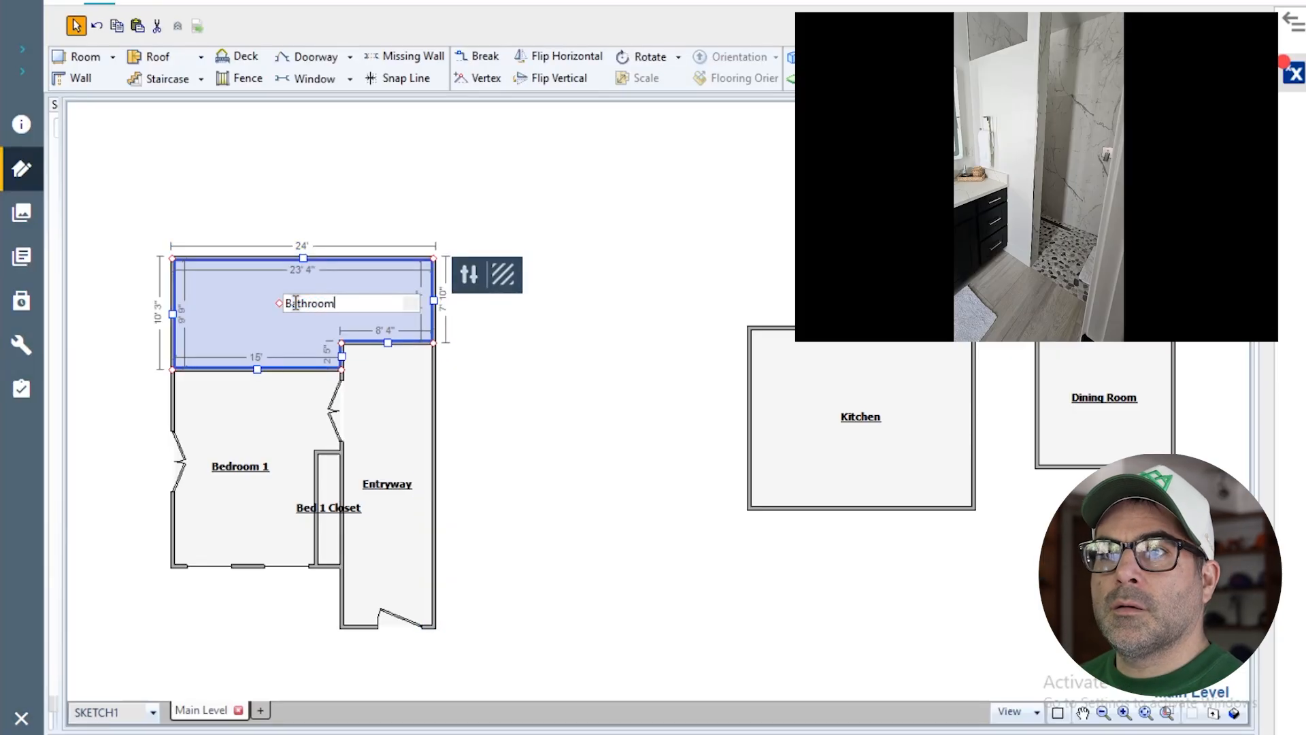
left_click(519, 457)
- Narrow the Bathroom by moving its right wall back to a 20' width and then slightly farther left
left_click(383, 280)
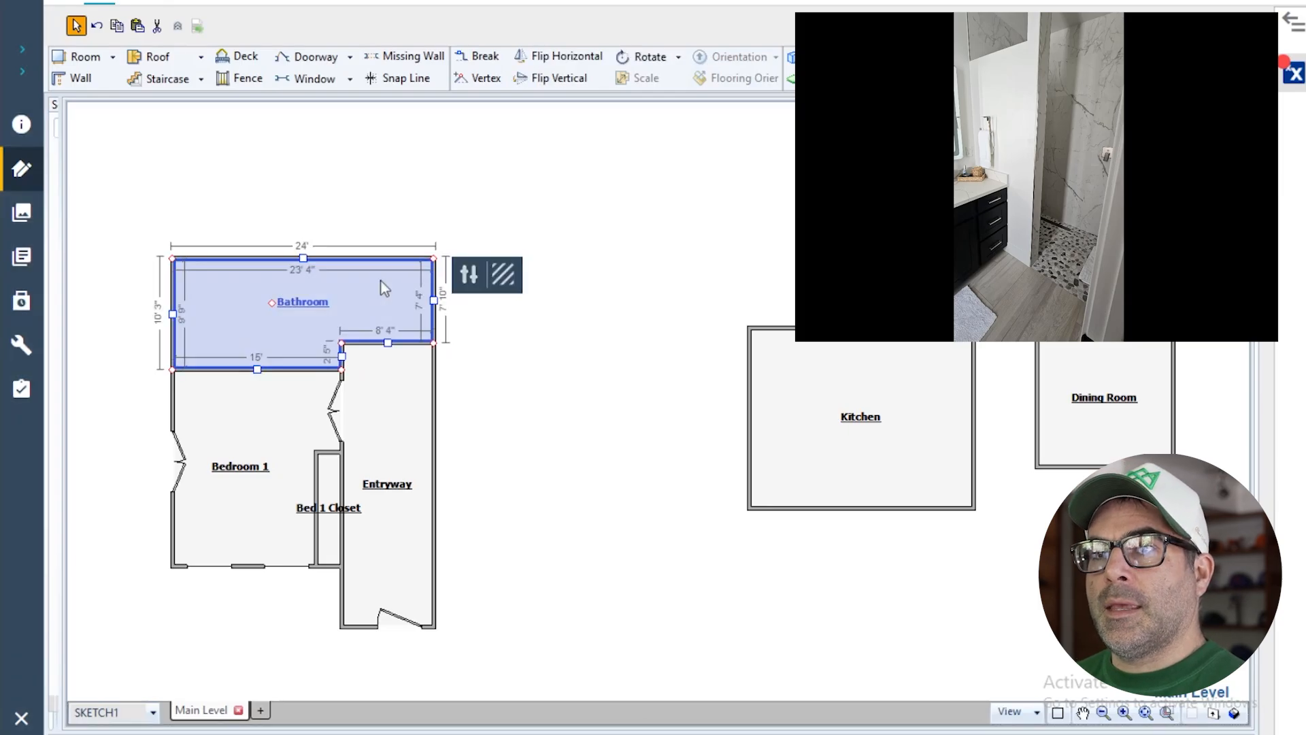
left_click_drag(434, 299, 398, 299)
left_click(469, 343)
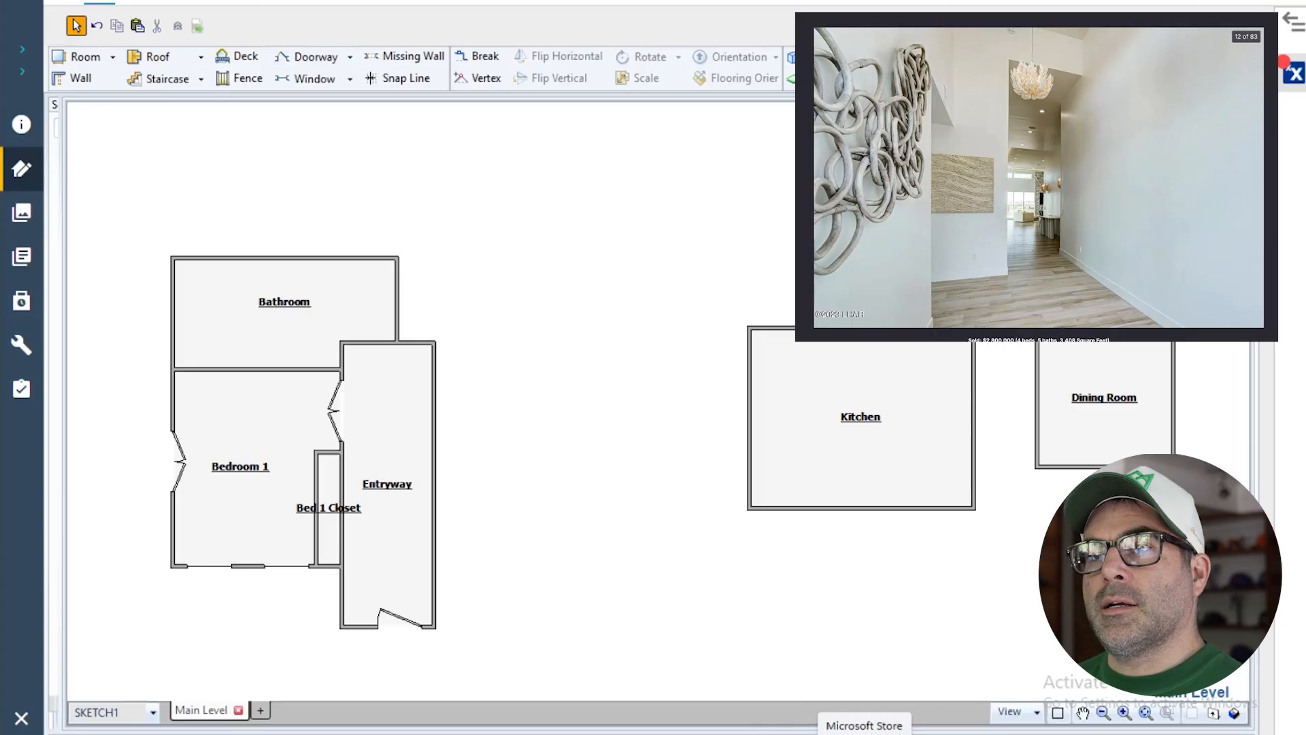
left_click(376, 449)
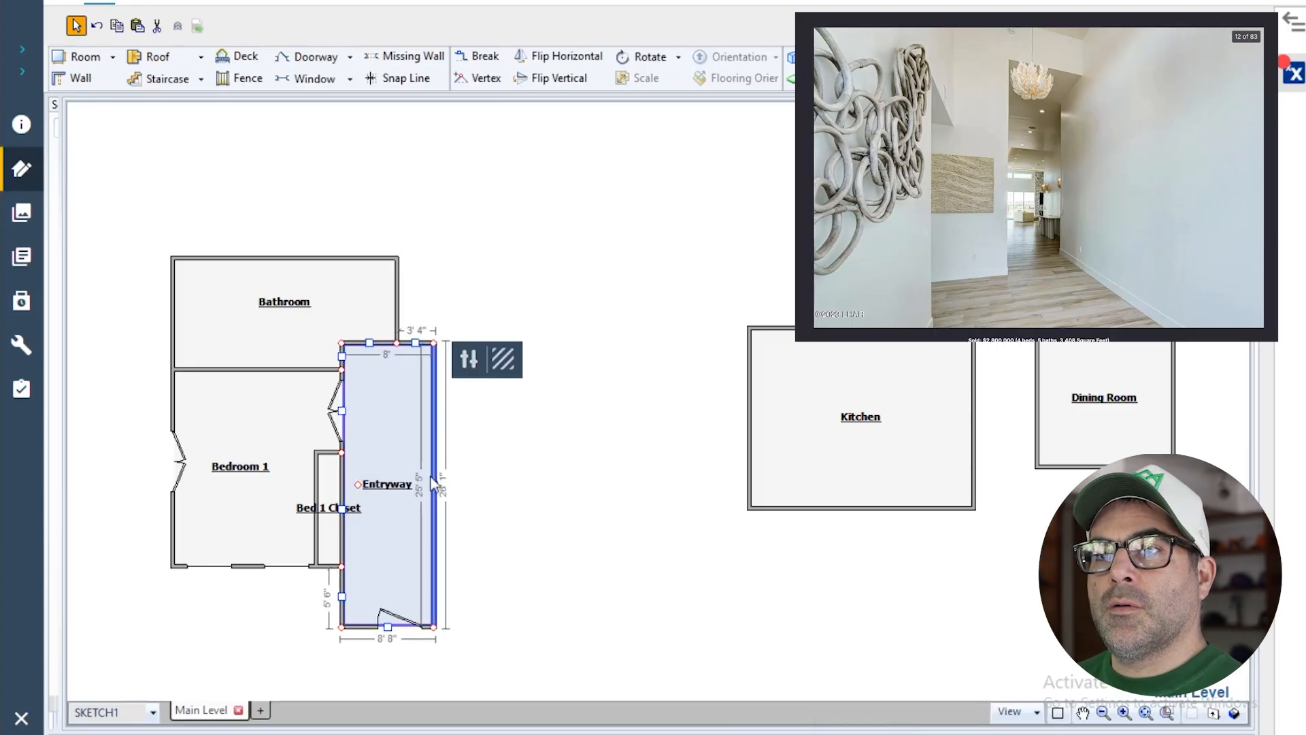
left_click(366, 311)
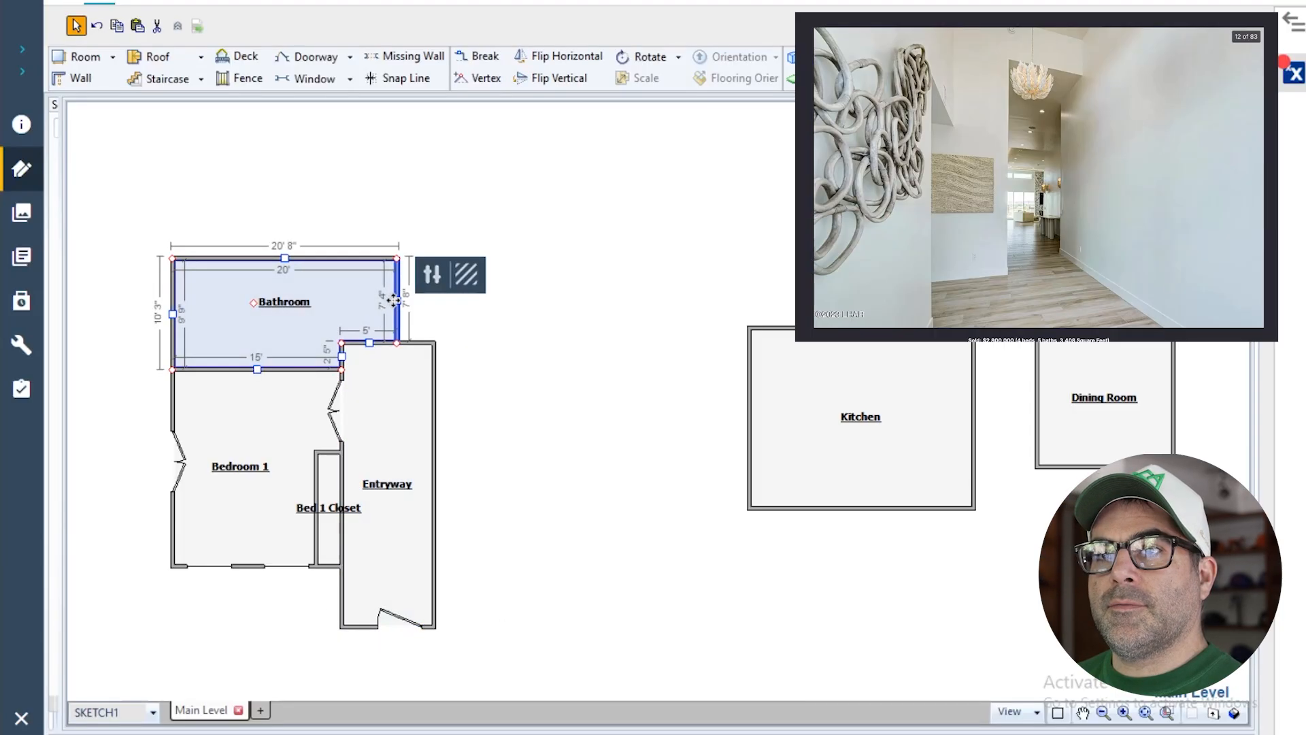
left_click_drag(386, 300, 381, 295)
left_click(431, 297)
- Extend the Entryway beside the Bathroom by moving its exposed upper wall segment level with the Bathroom's upper wall
left_click(434, 354)
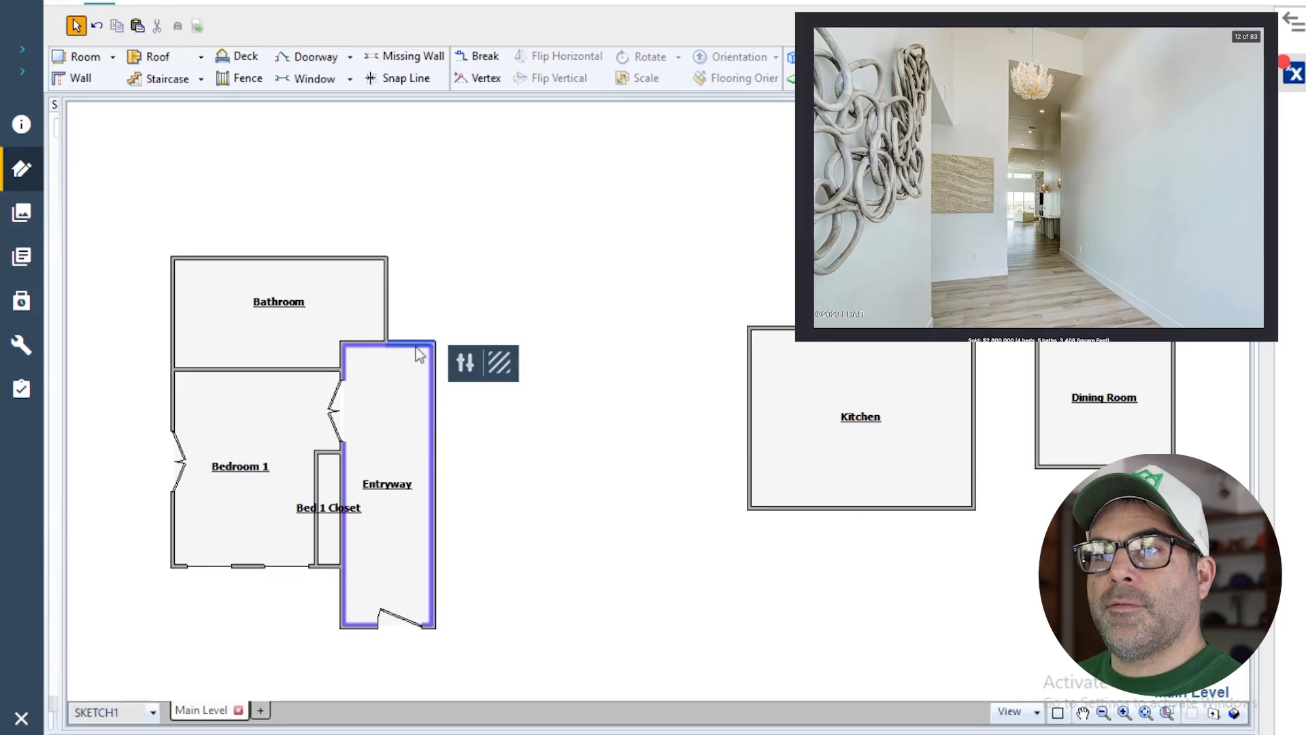
left_click_drag(410, 343, 410, 257)
left_click(609, 328)
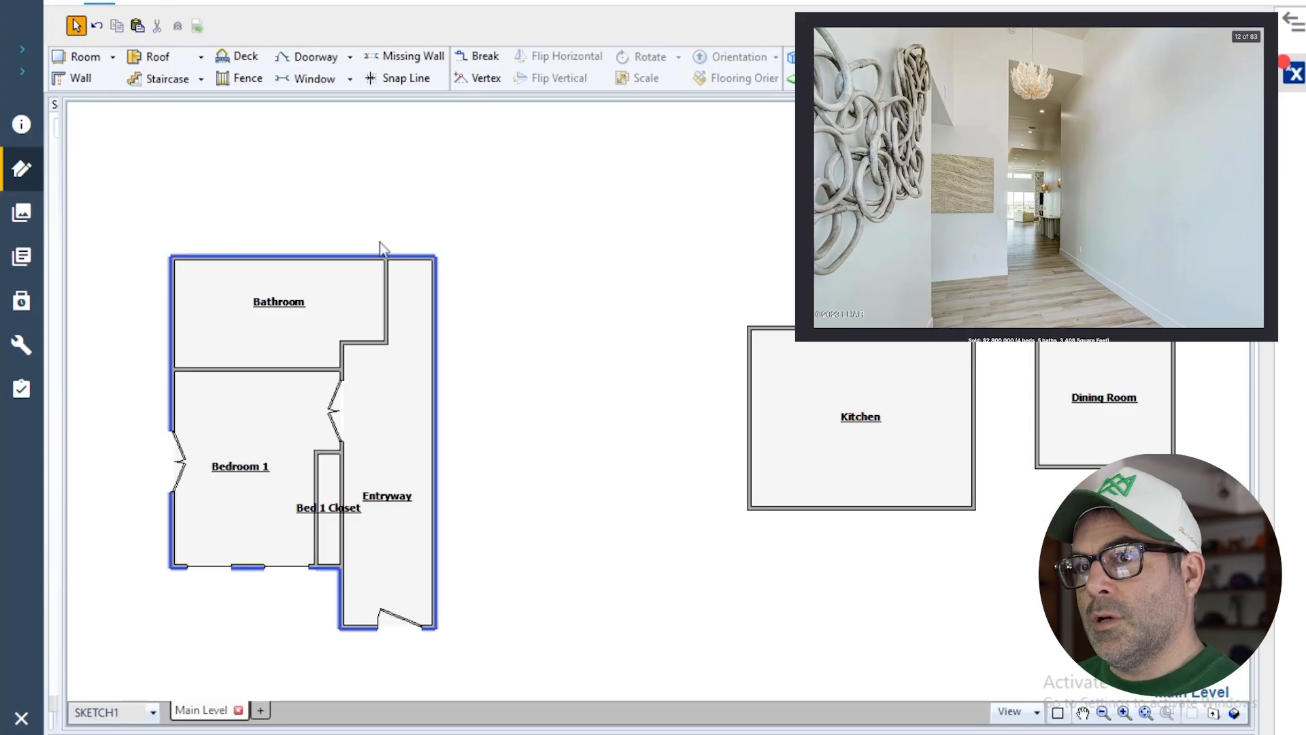
- Break the Entryway's right wall near its upper end and shift the upper segment outward for an overall width of 6'
left_click(476, 56)
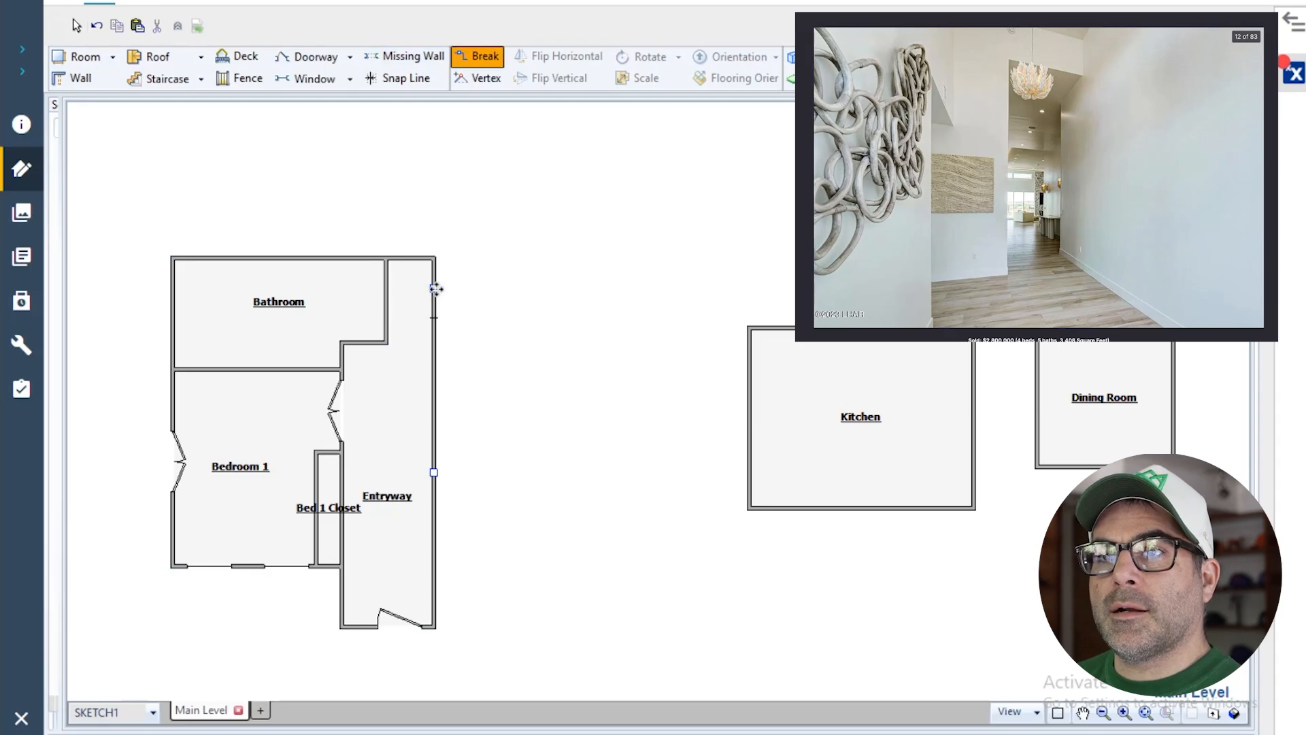
left_click(447, 288)
left_click_drag(448, 288, 452, 288)
left_click(423, 295)
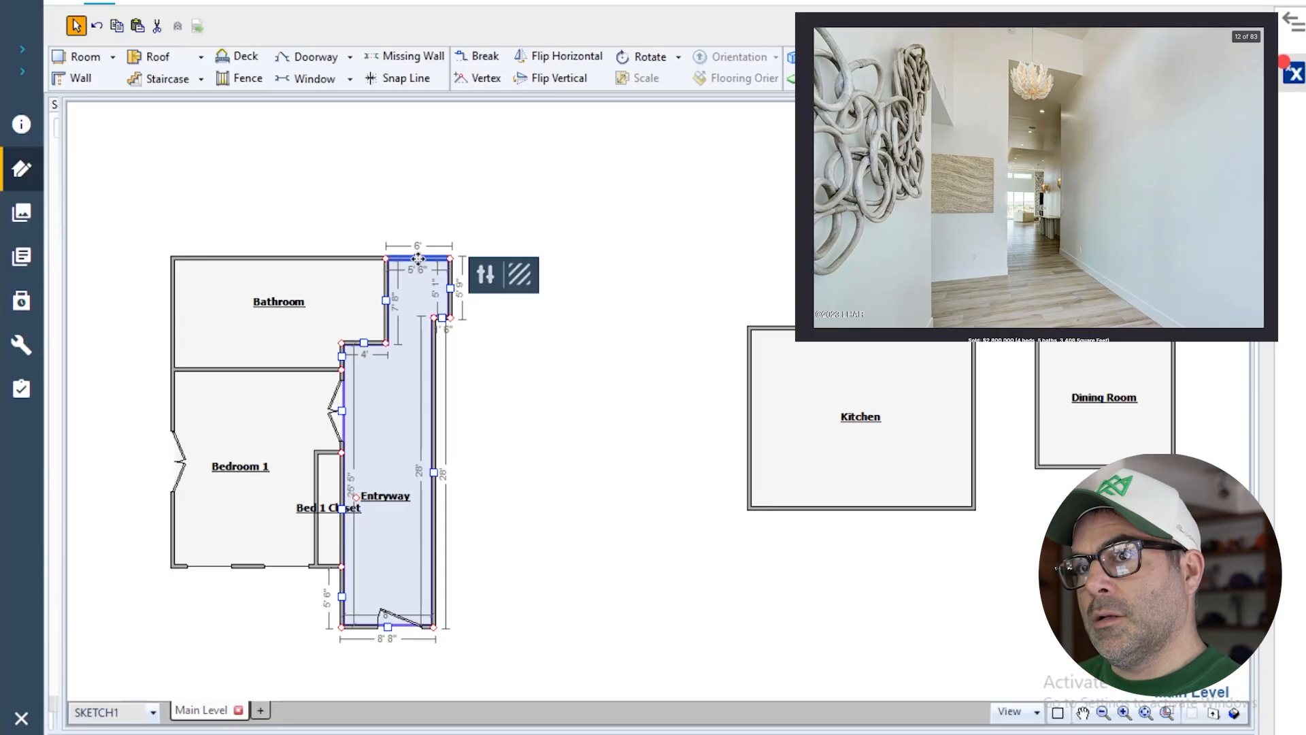
- Lengthen the Entryway's narrow upper section by moving its end wall well above the Bathroom's upper wall
left_click(418, 263)
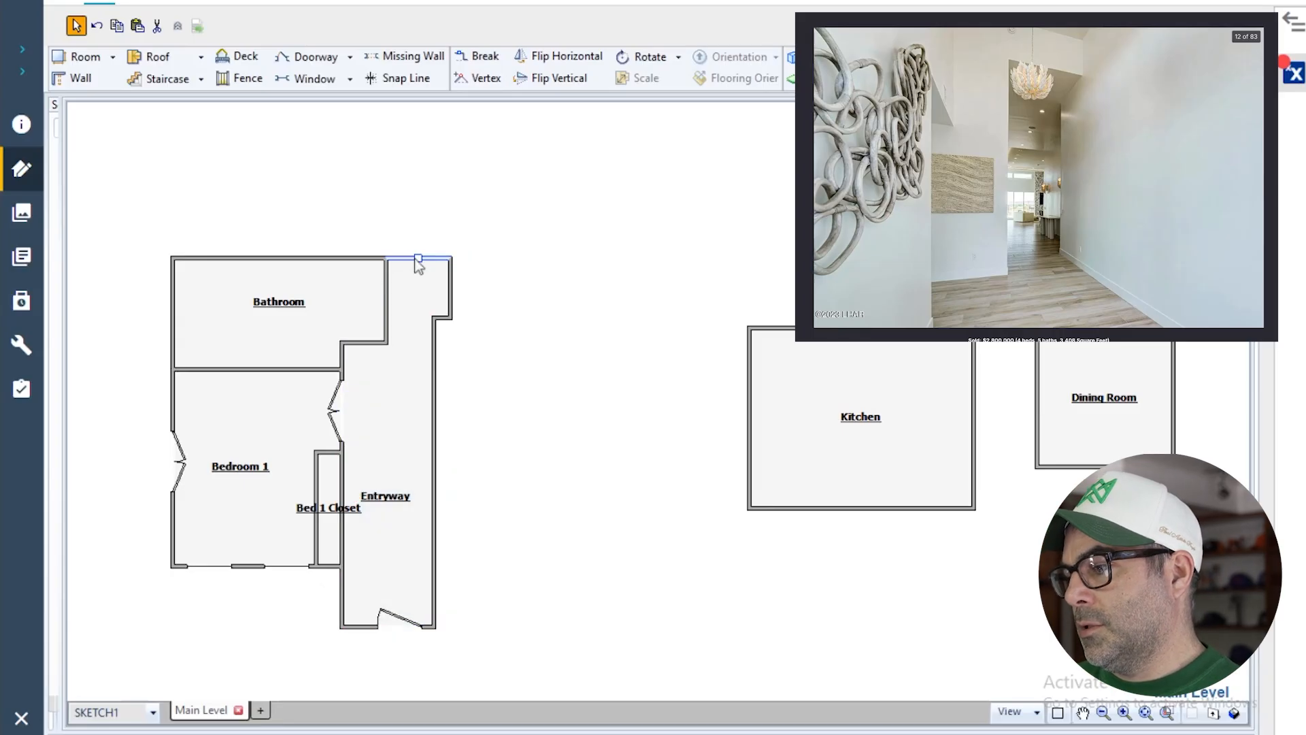
left_click_drag(416, 261, 417, 215)
mouse_move(901, 734)
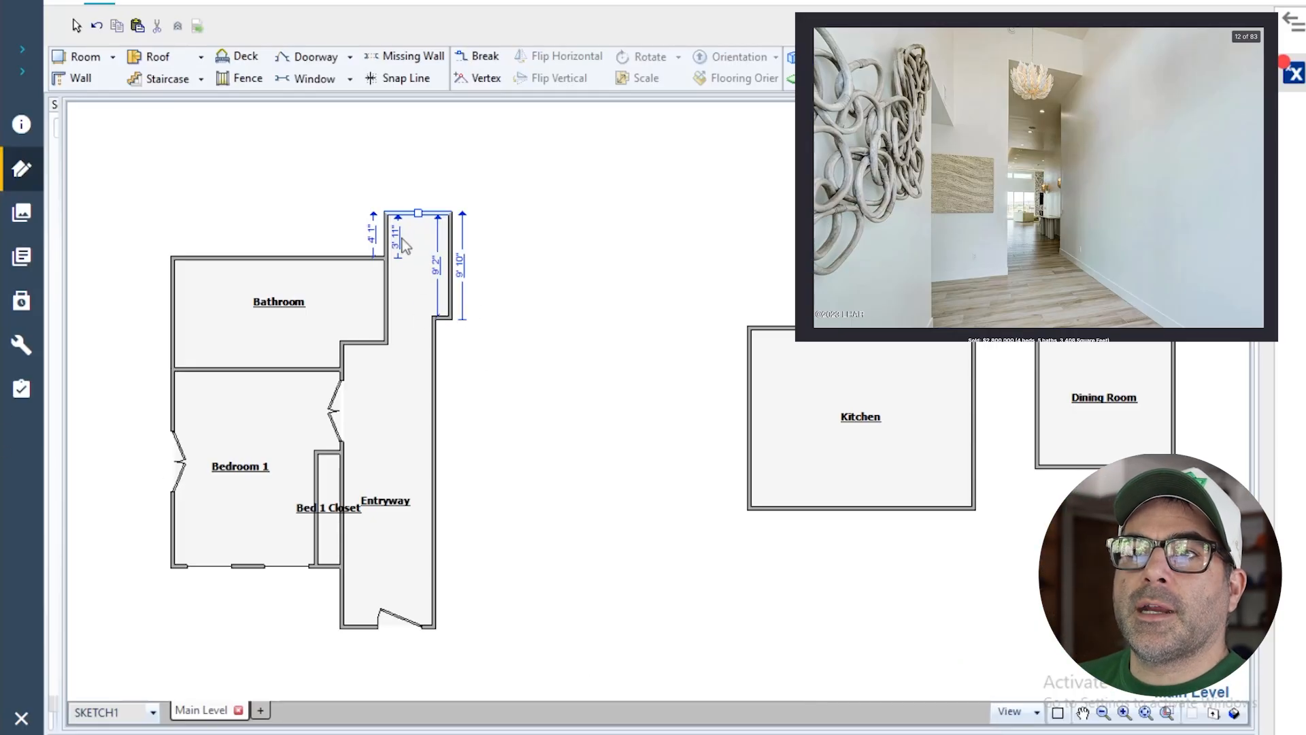
left_click_drag(417, 207, 428, 167)
left_click(562, 295)
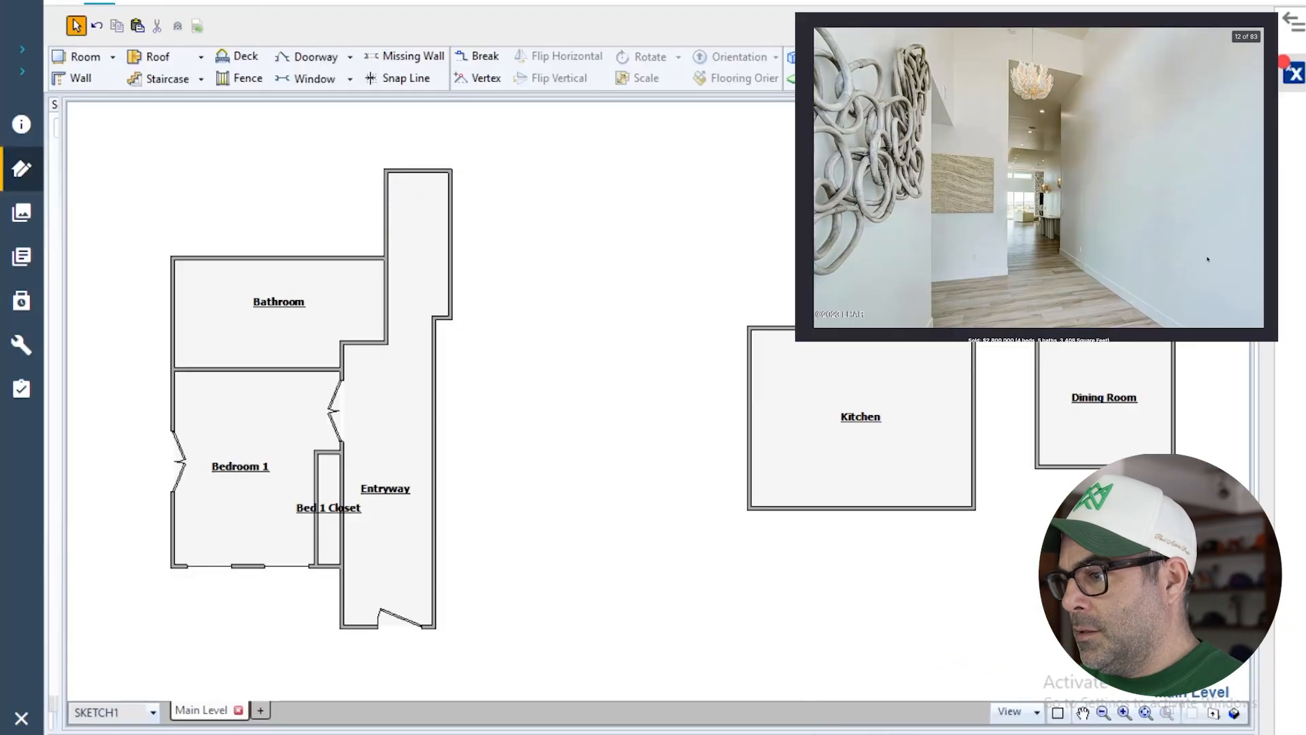
- Check the living area photos and move the Kitchen against the right side of the Entryway's upper end
key("Right")
key("Right")
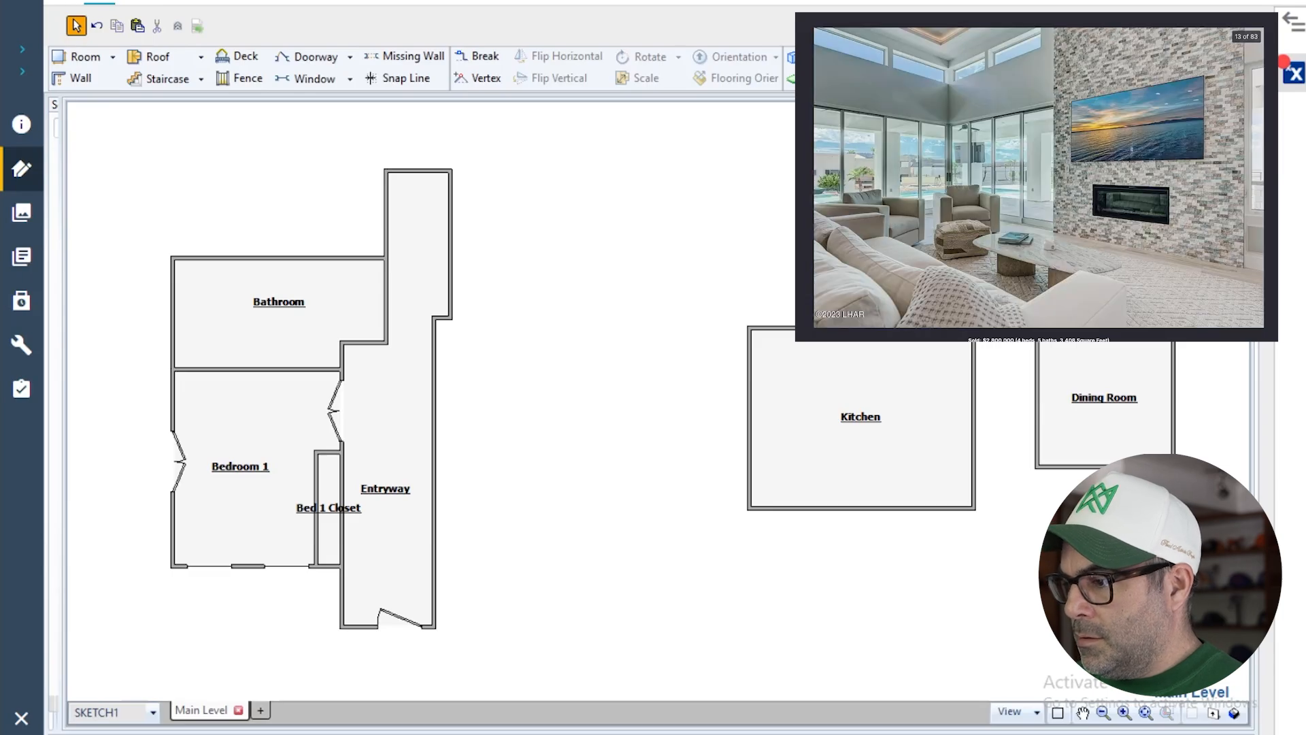
key("Right")
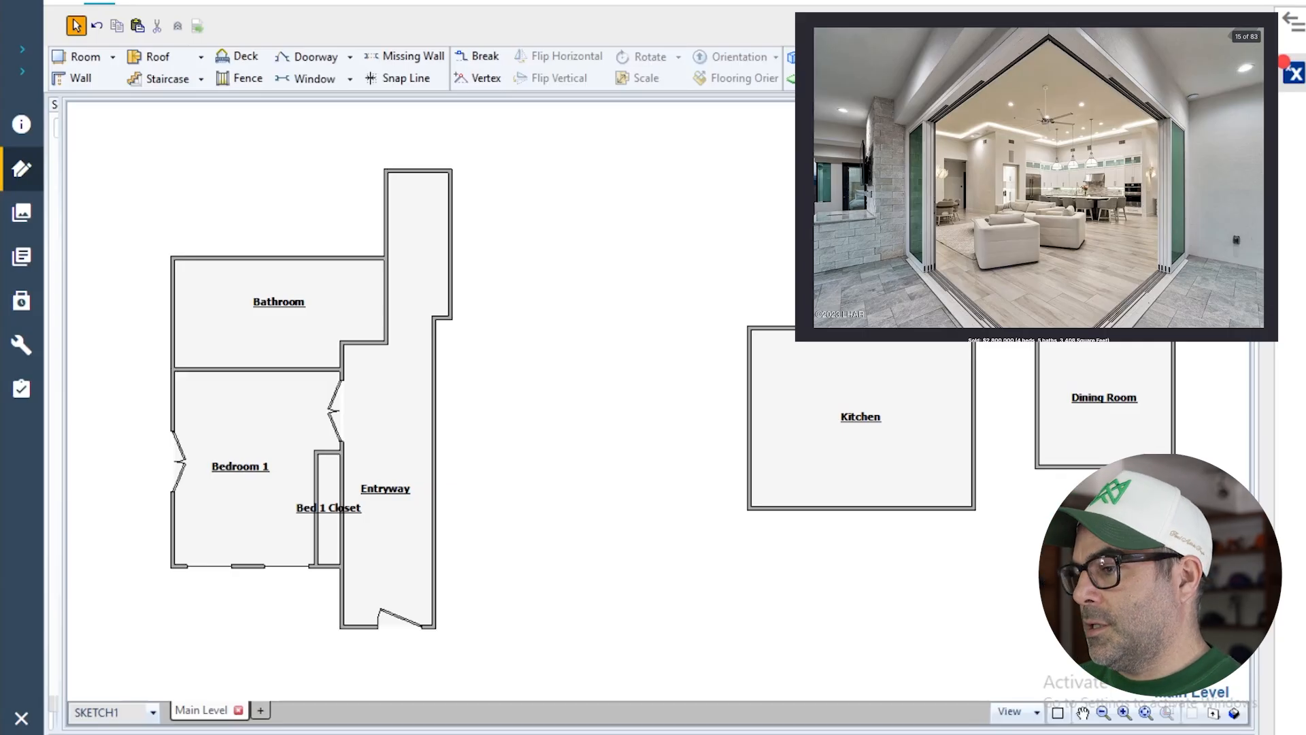
left_click(877, 436)
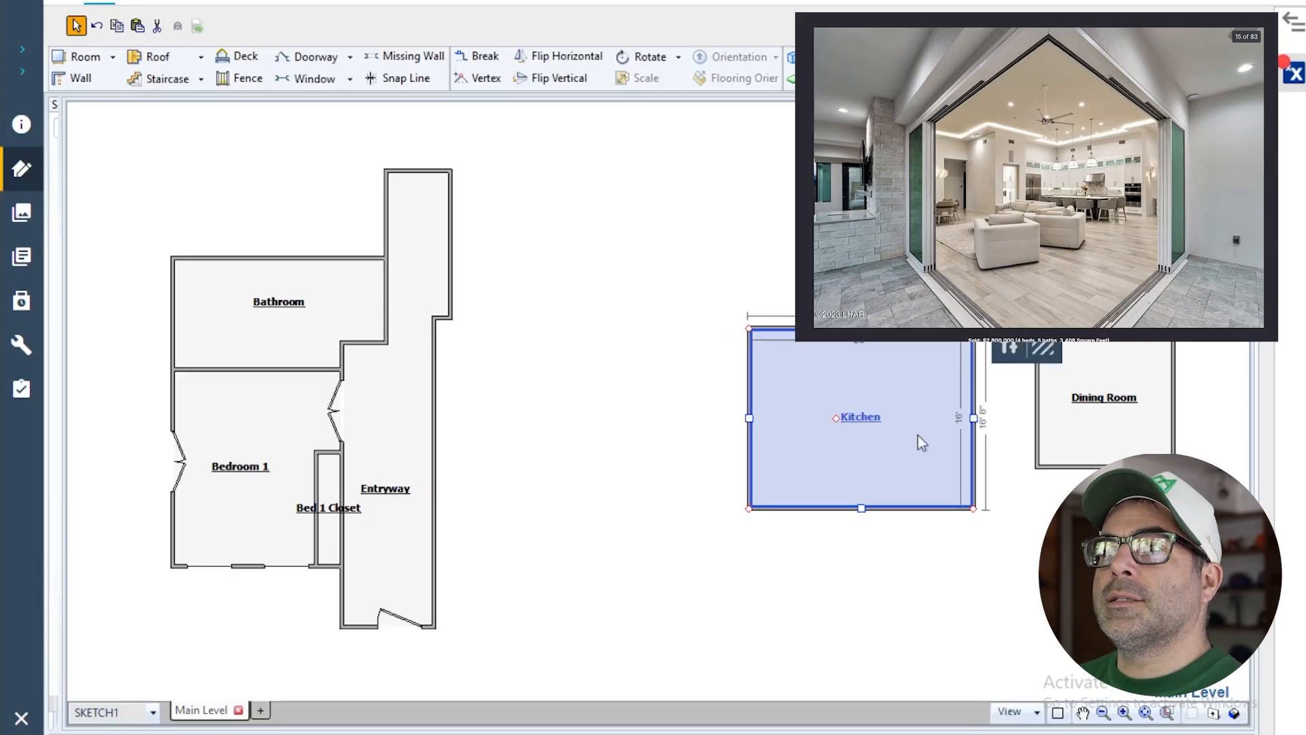
left_click_drag(835, 418, 497, 116)
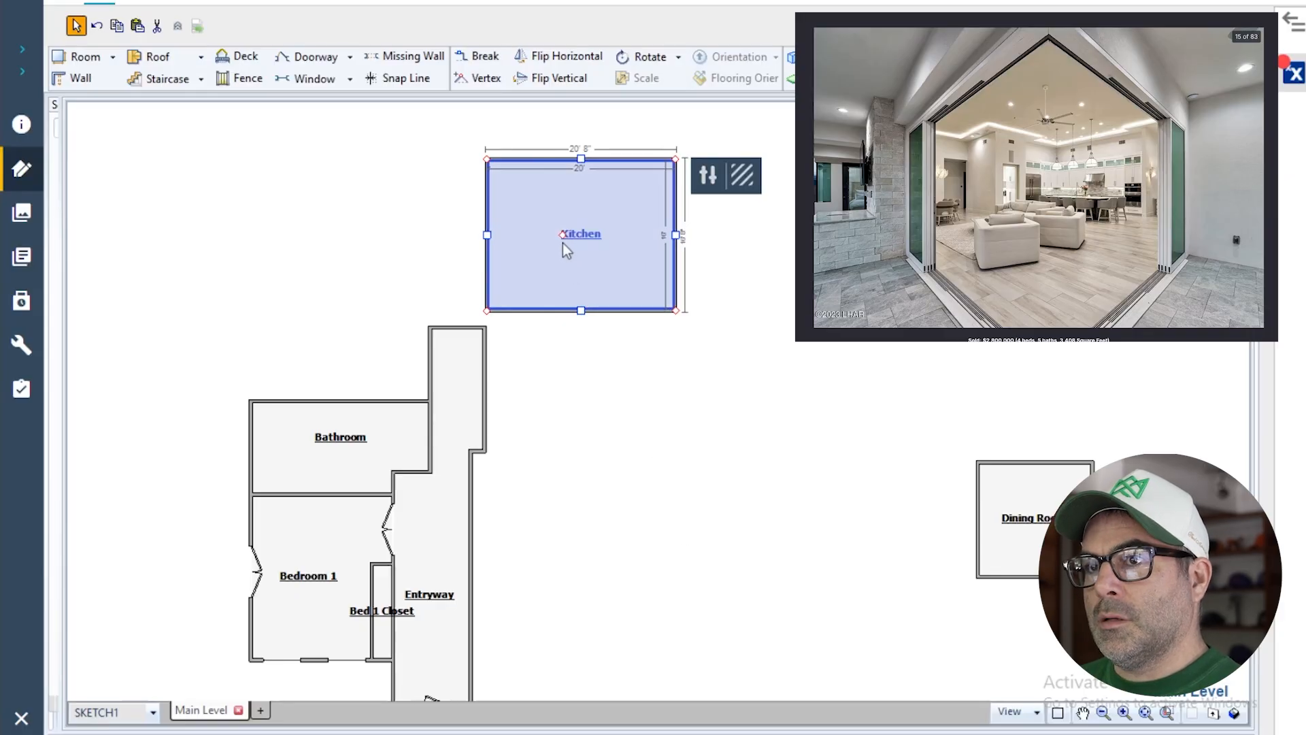
left_click_drag(559, 234, 554, 276)
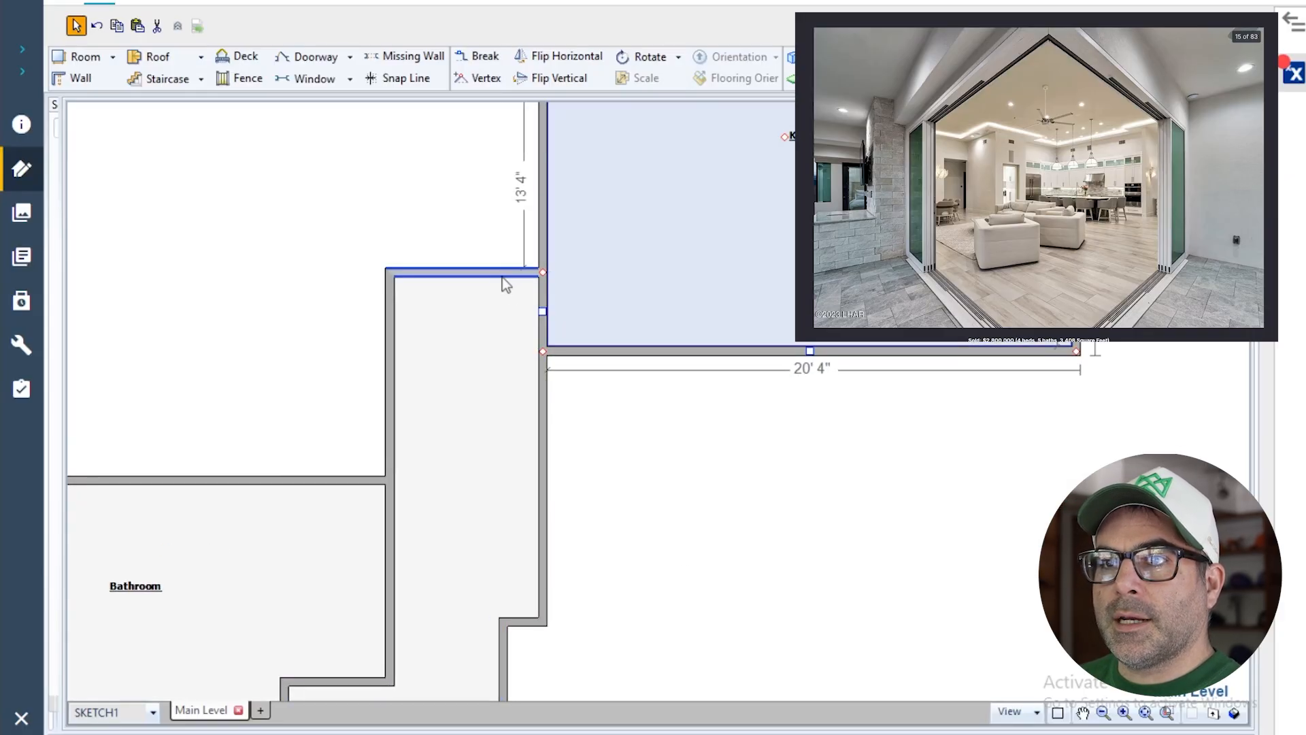
- Move the Kitchen's lower wall slightly up along the Entryway's right wall
left_click(493, 277)
left_click(811, 352)
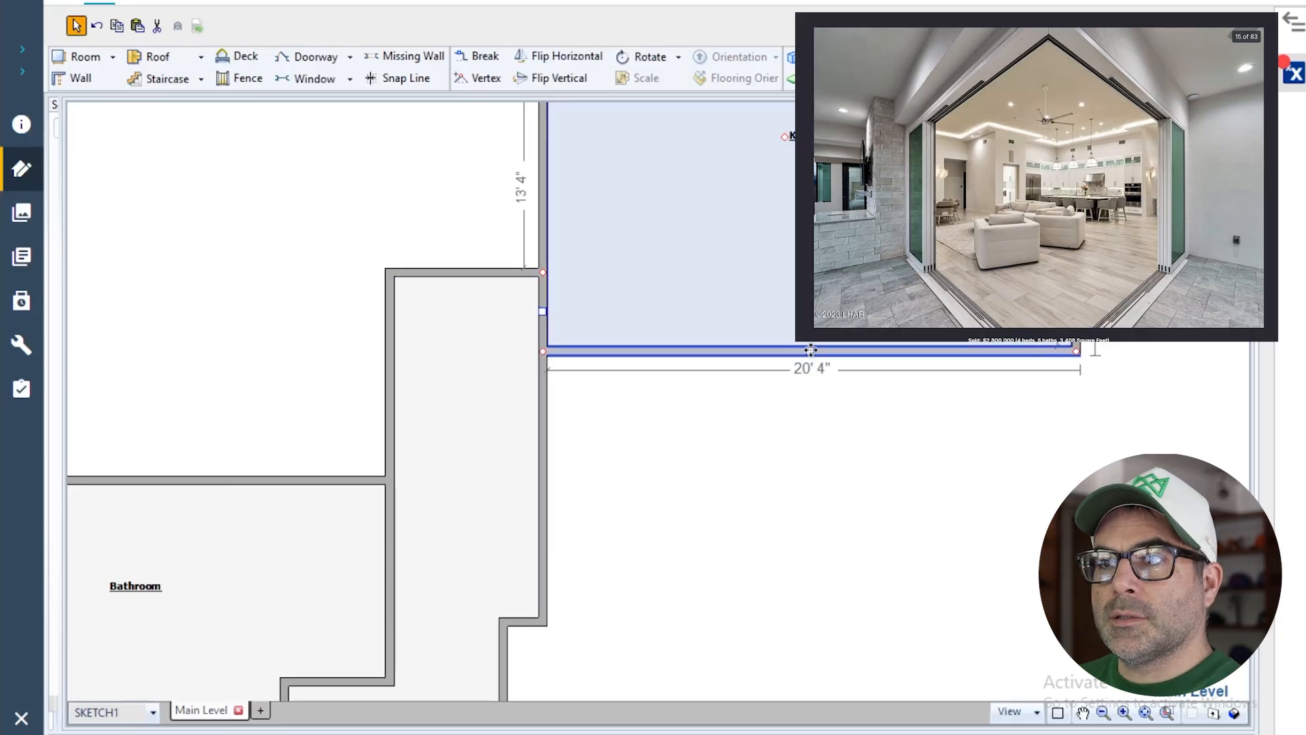
left_click(812, 352)
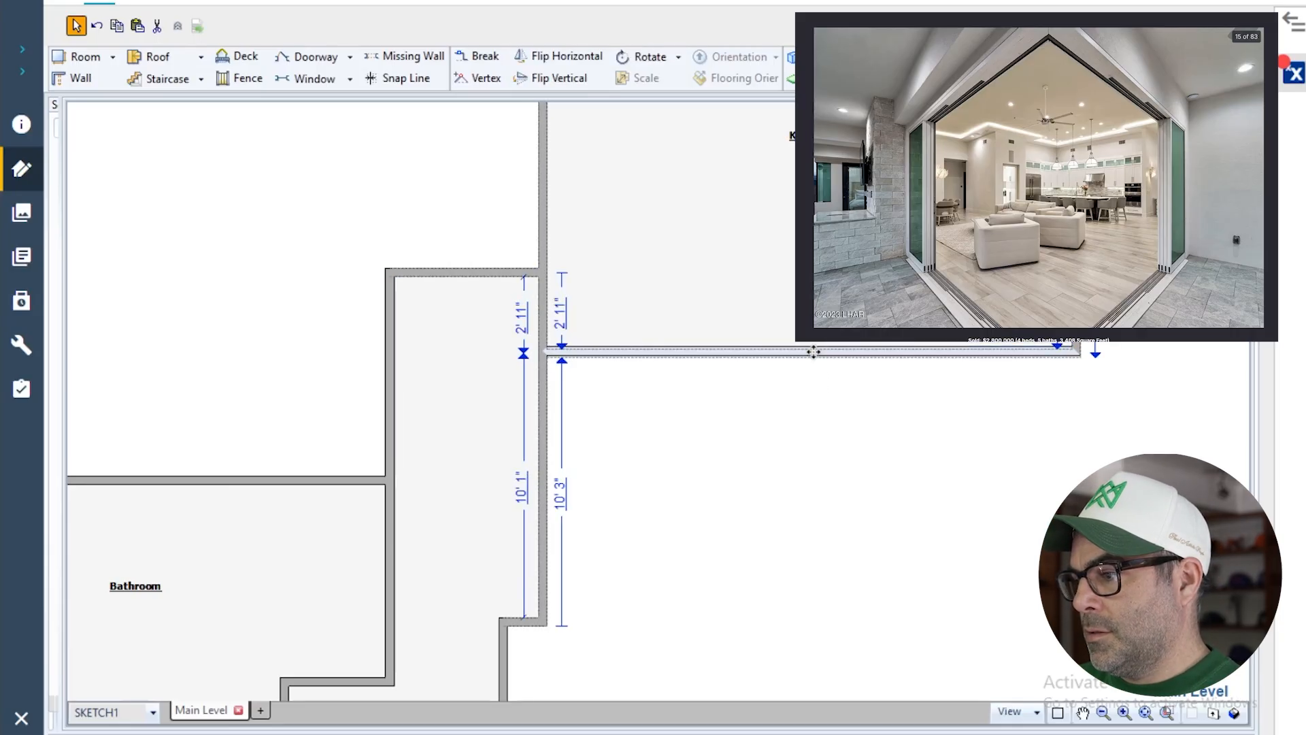
left_click_drag(813, 352, 823, 344)
scroll(908, 572, "down", 2)
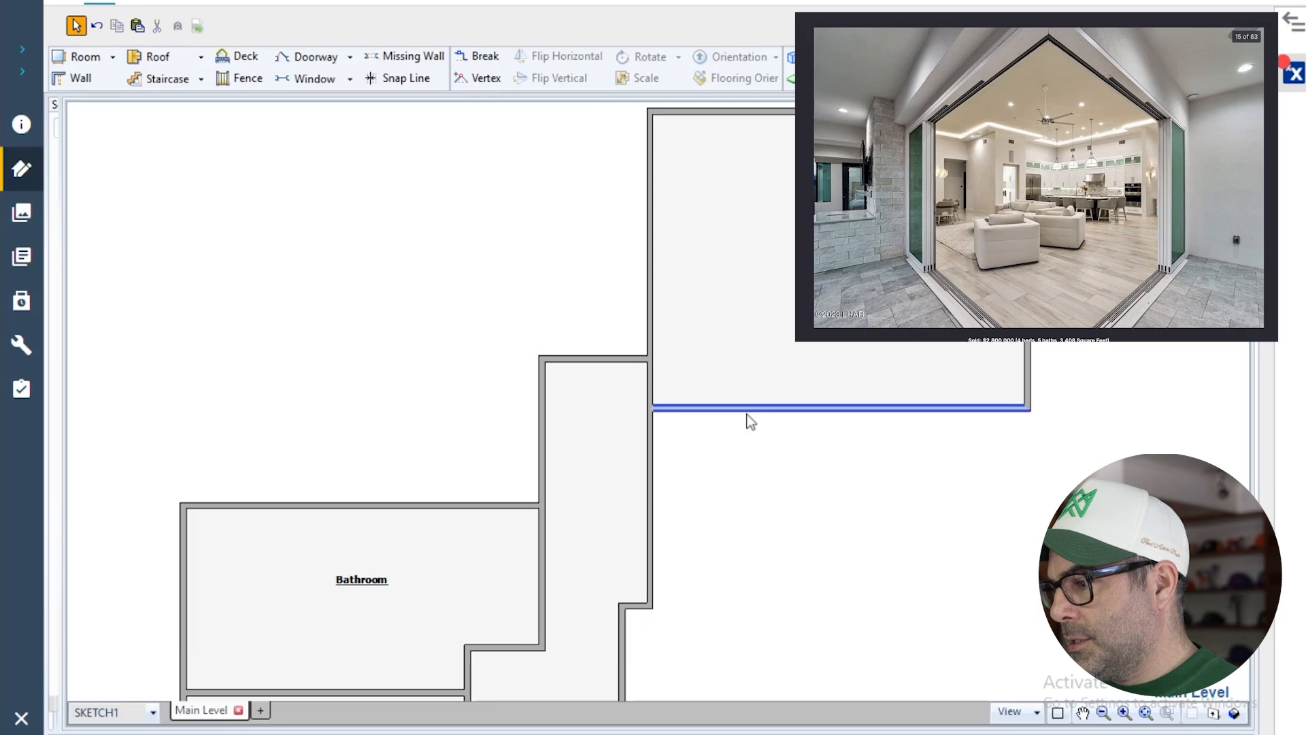
- Add a room about 15' 6" wide by 12' deep above the Bathroom, against the Entryway's left wall
scroll(924, 625, "down", 1)
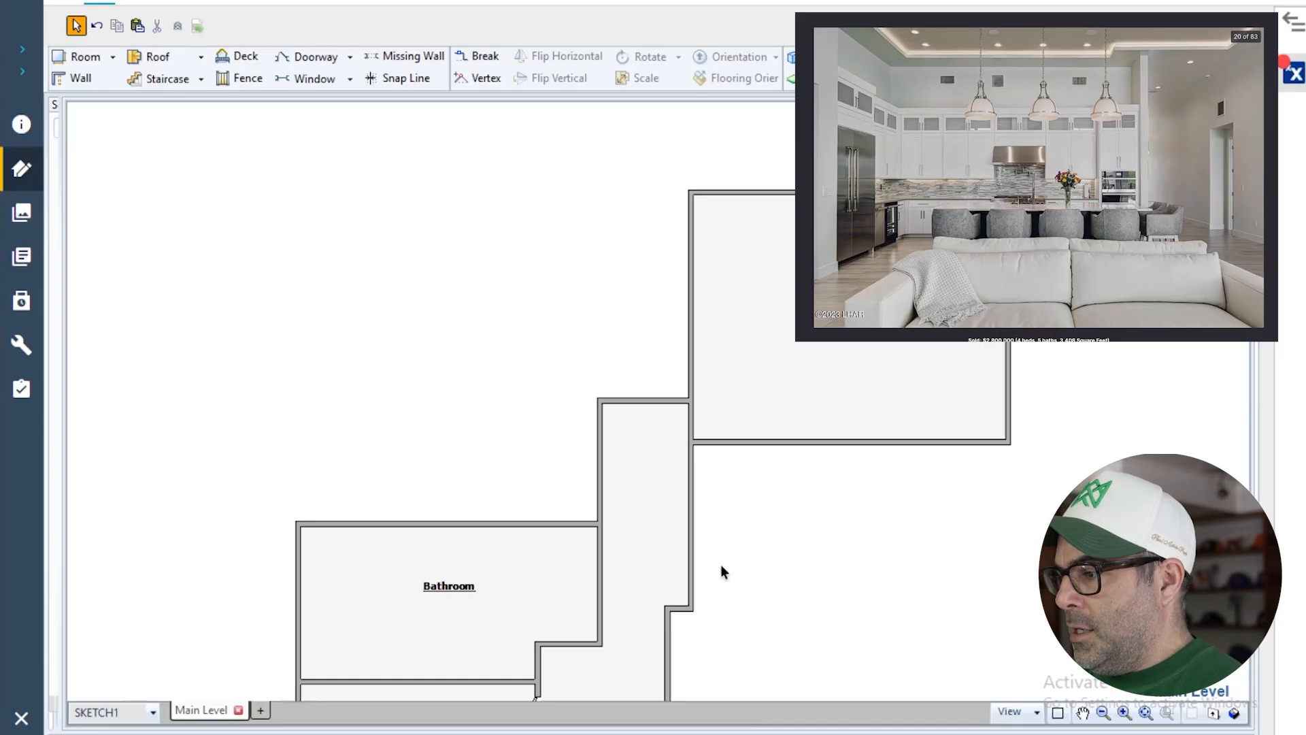
left_click(81, 56)
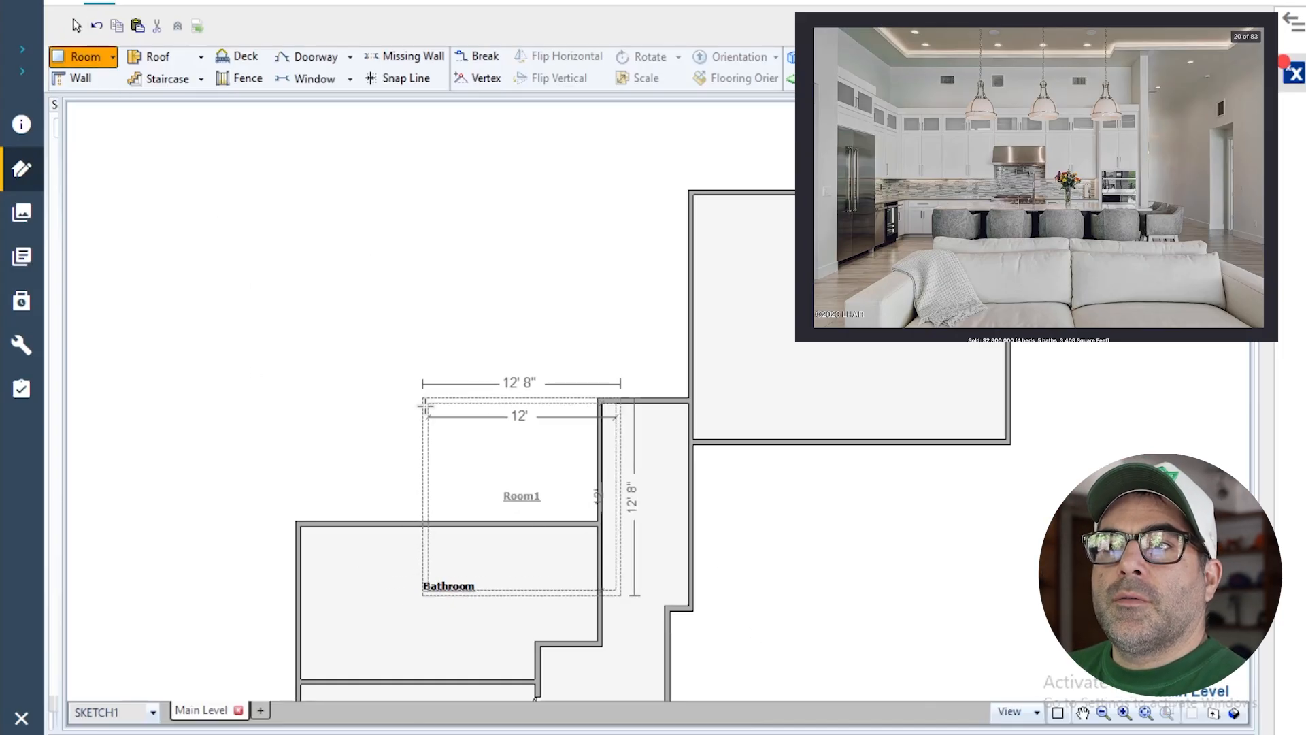
left_click(401, 325)
left_click(408, 426)
left_click_drag(409, 427, 299, 431)
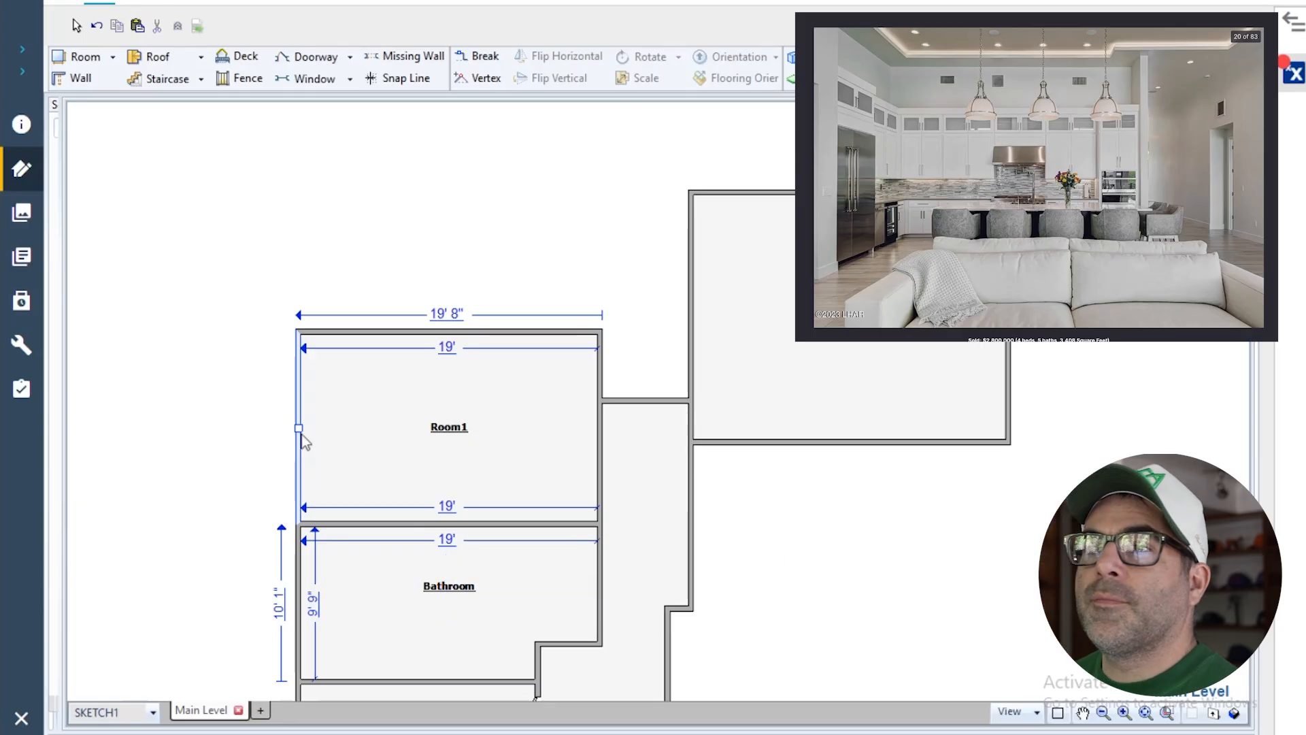
left_click_drag(294, 429, 353, 429)
left_click(501, 455)
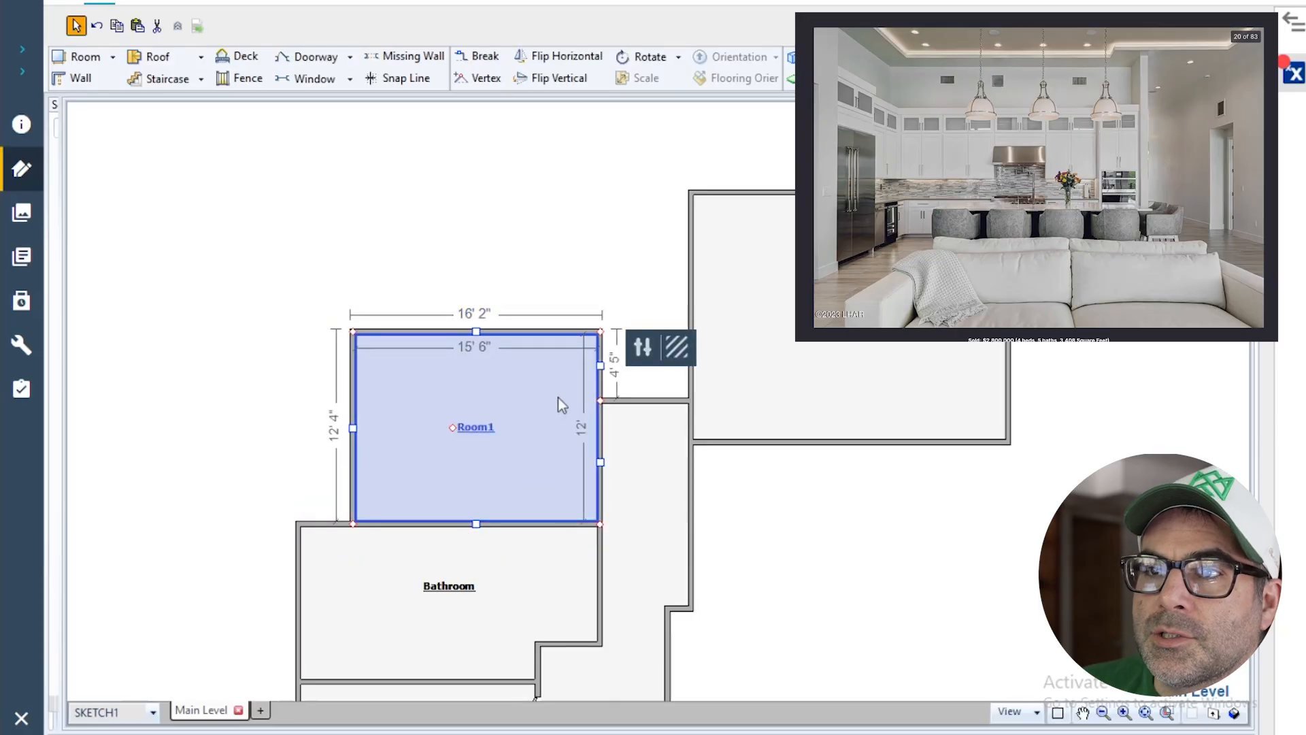
- Extend the Entryway's narrow upper section by moving its end wall up in line with Room1's upper wall
left_click(722, 420)
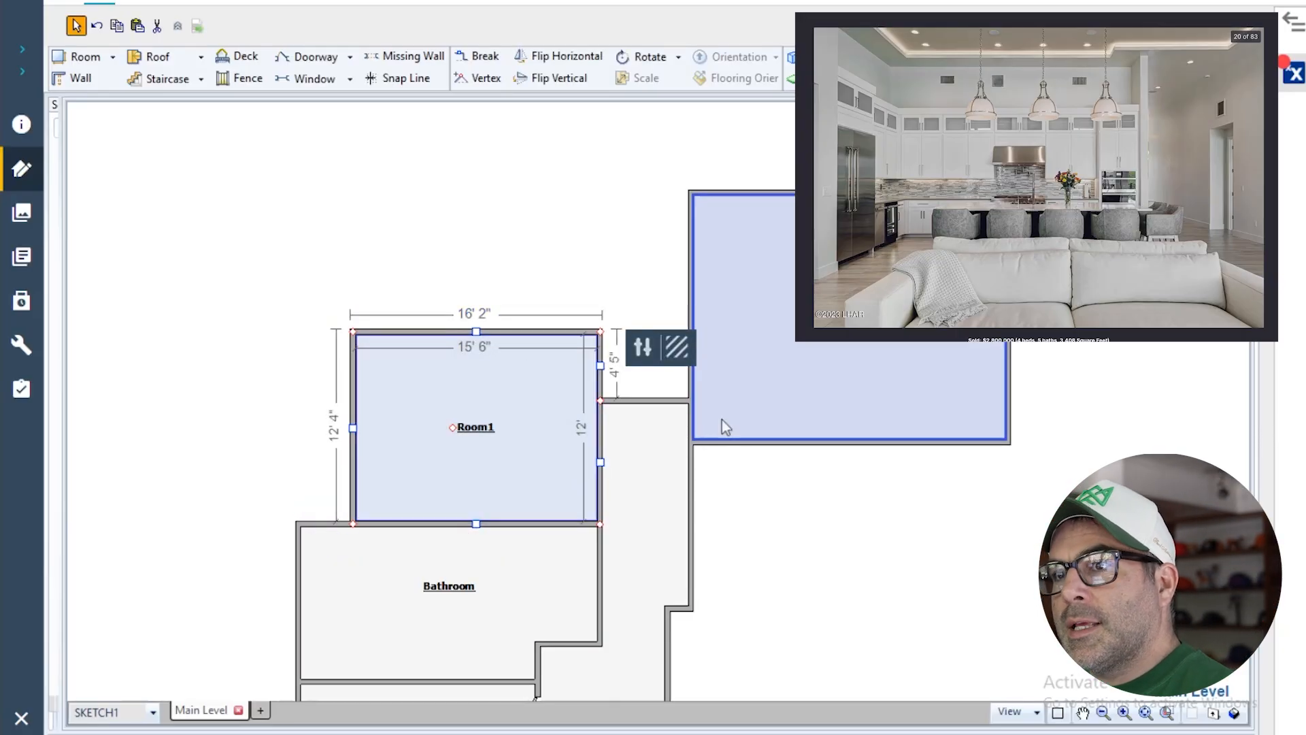
left_click(704, 451)
left_click(661, 472)
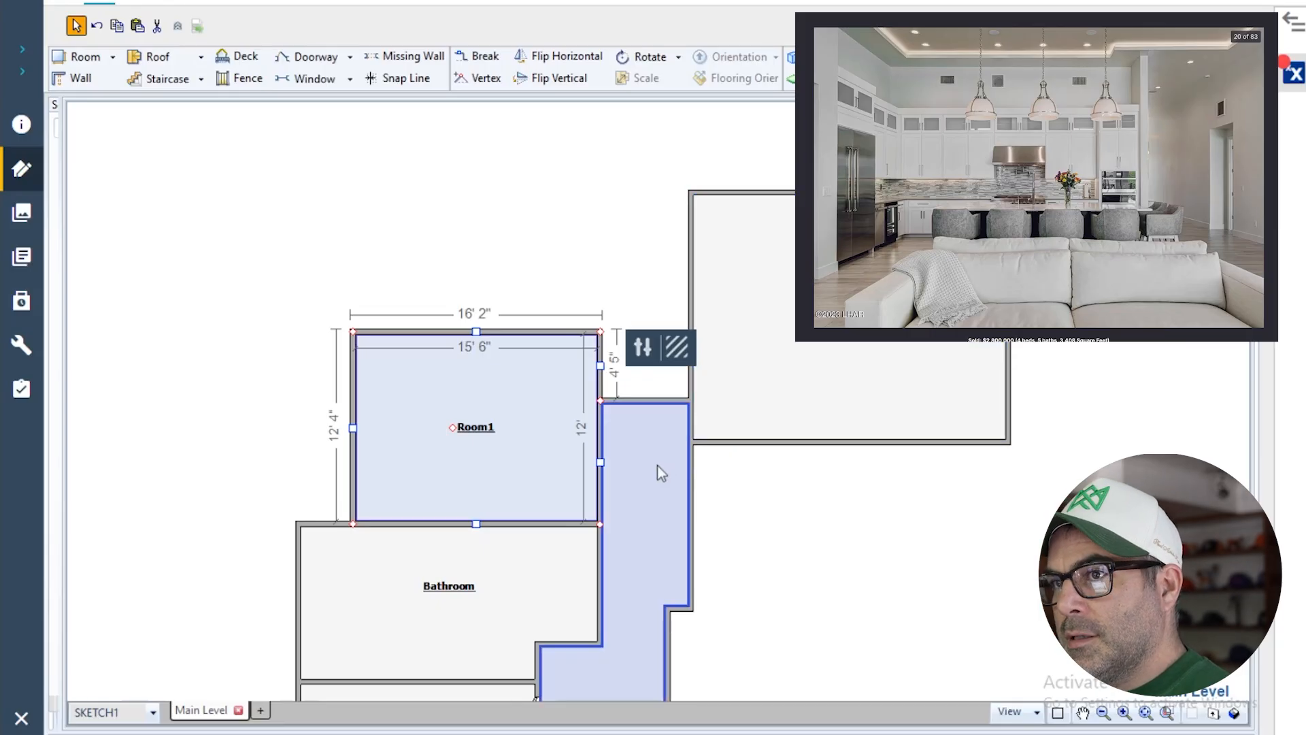
left_click(850, 570)
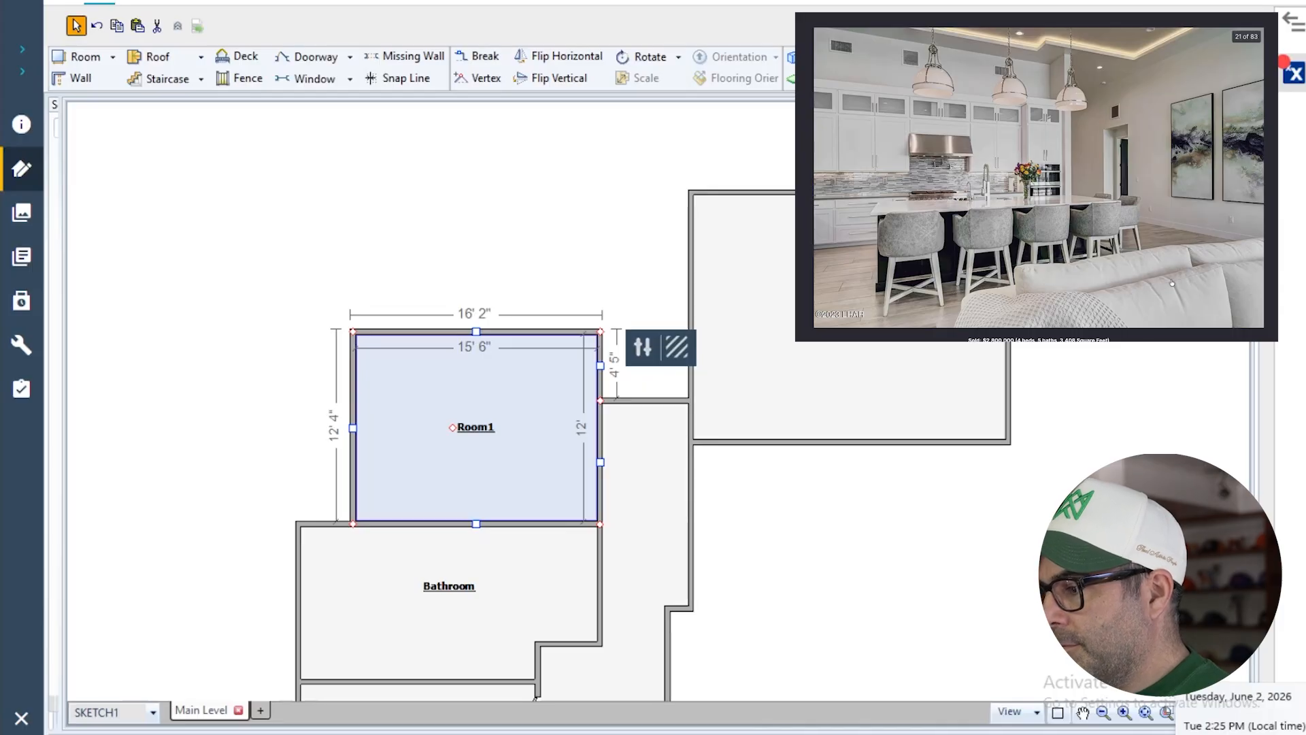
left_click(646, 429)
left_click(642, 333)
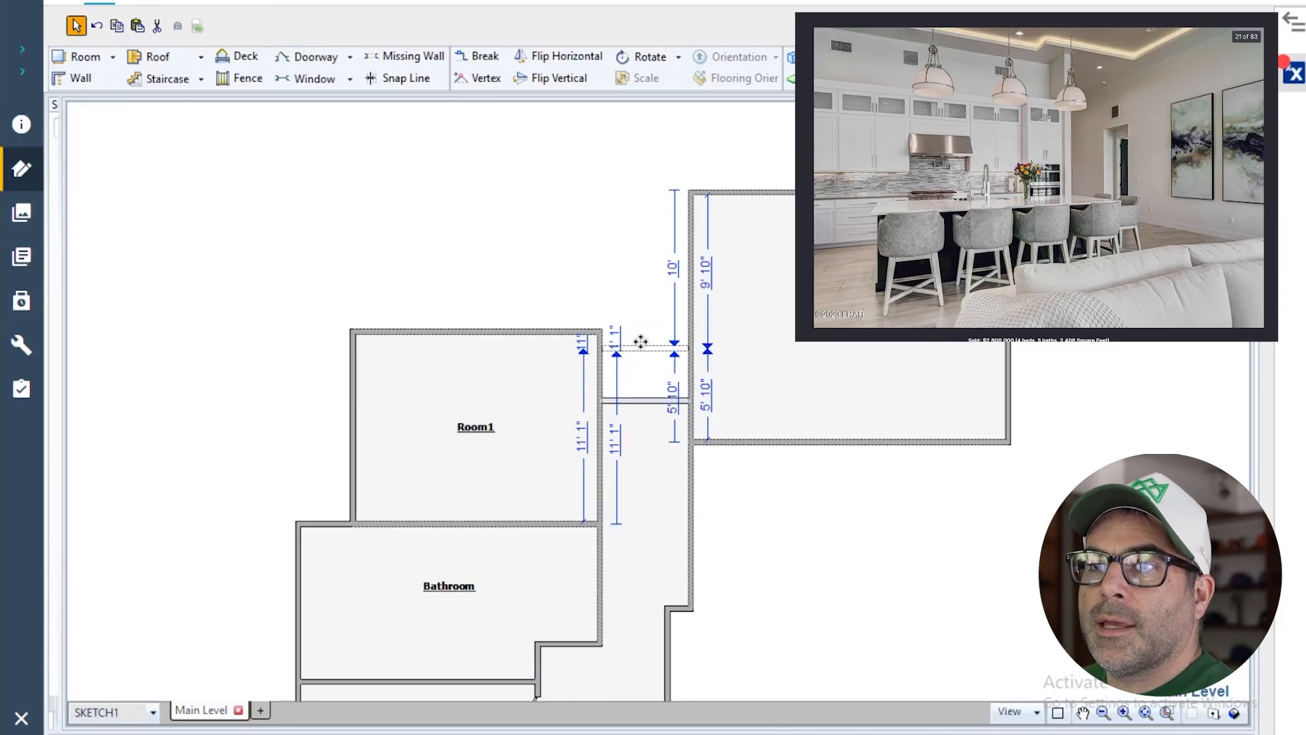
left_click(888, 582)
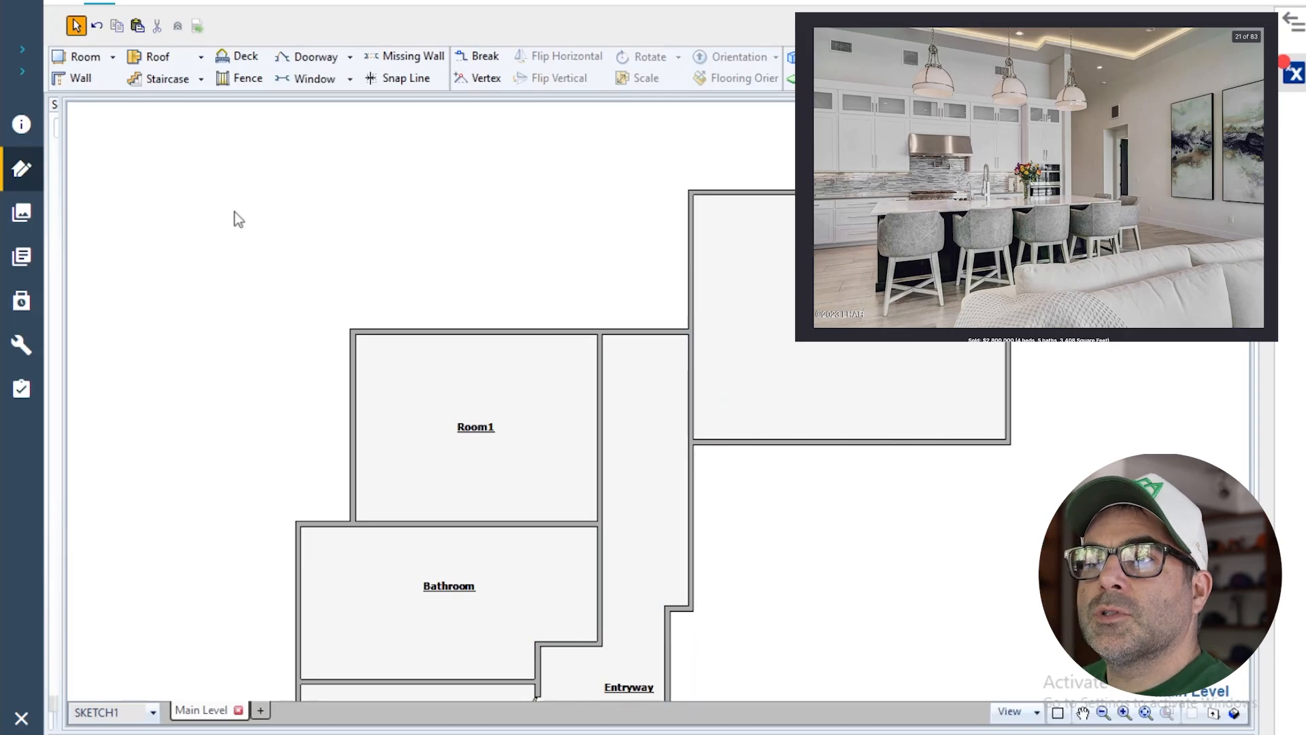
- Check the next kitchen photo and add a room about 6' wide above the Entryway's end wall, against the Kitchen
mouse_move(943, 734)
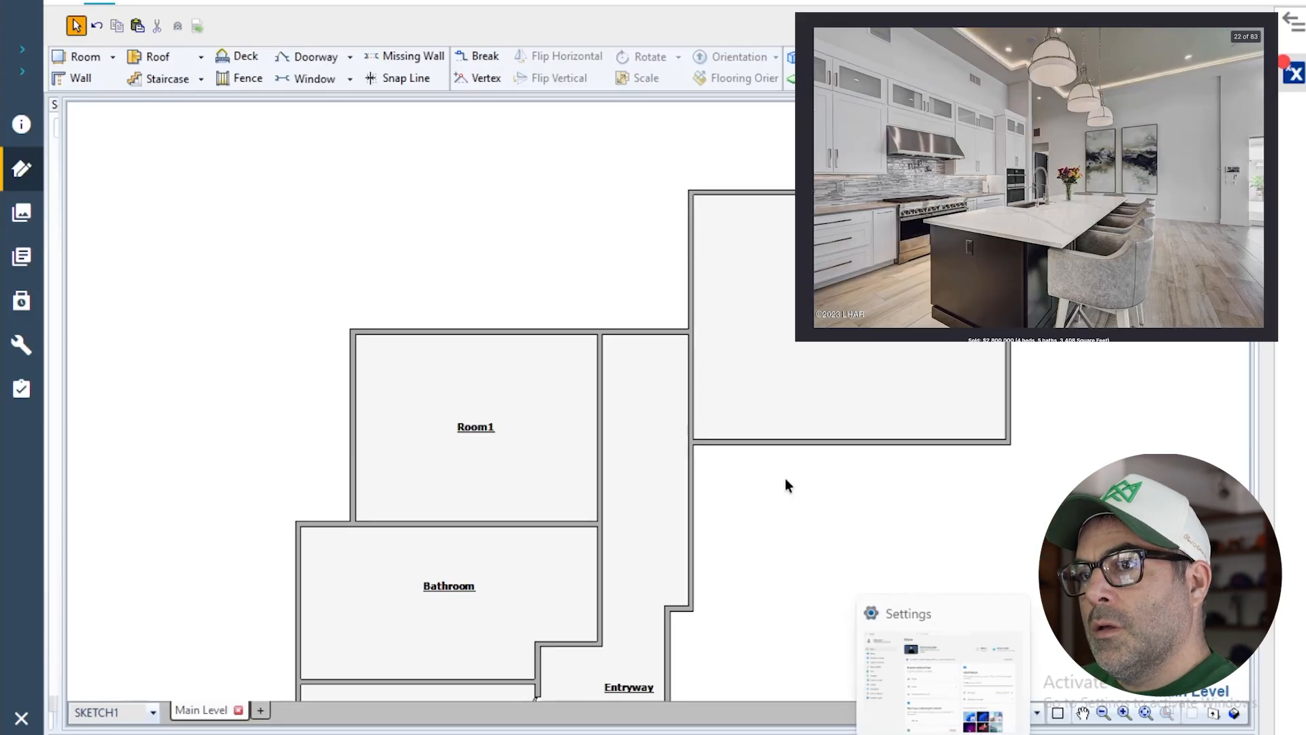
left_click(92, 59)
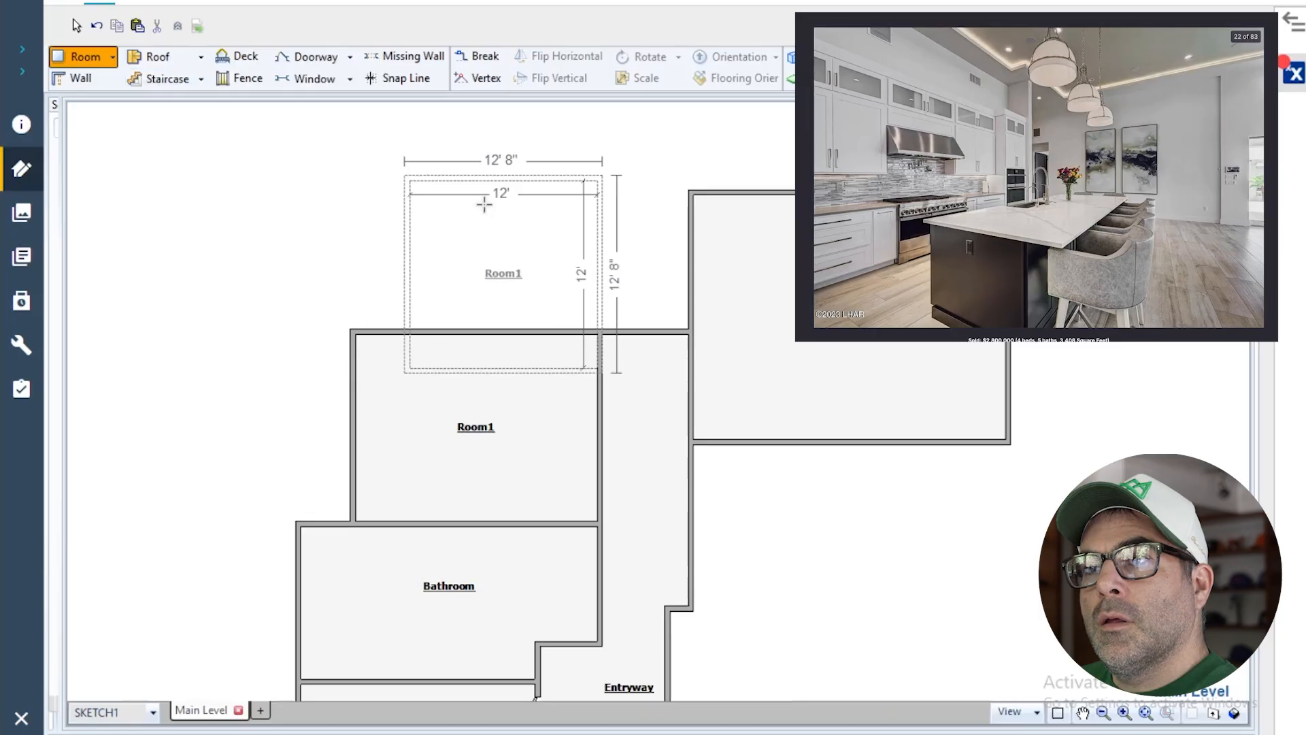
left_click(497, 141)
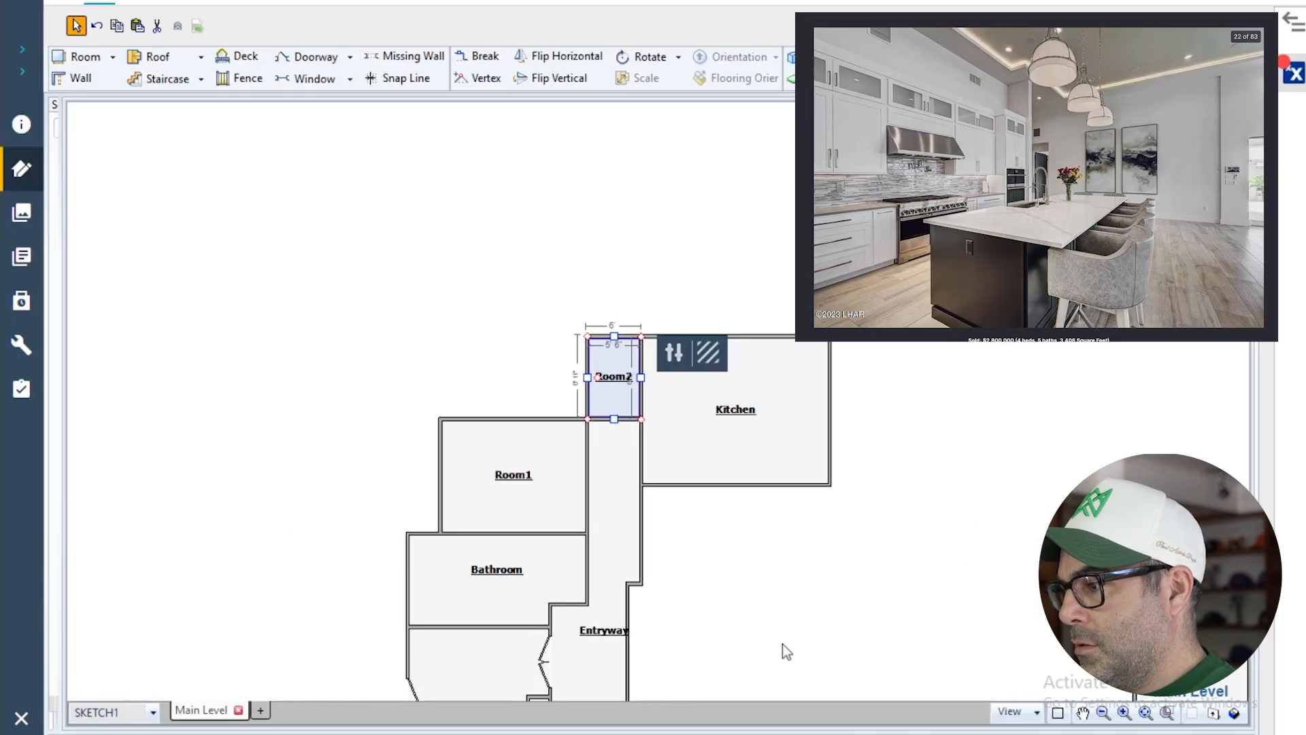
- Rotate Room1 a quarter turn, keeping it against the Bathroom's upper wall and the Entryway's left wall
left_click(526, 479)
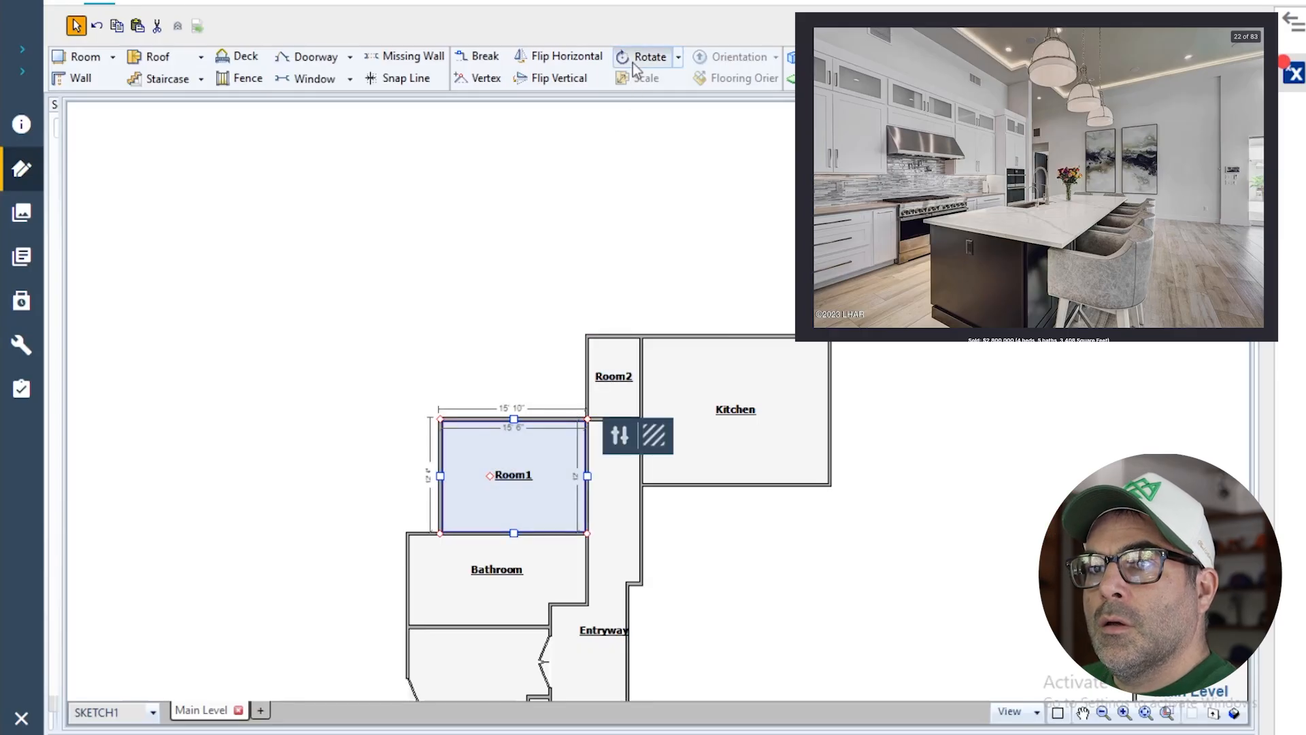
key("Escape")
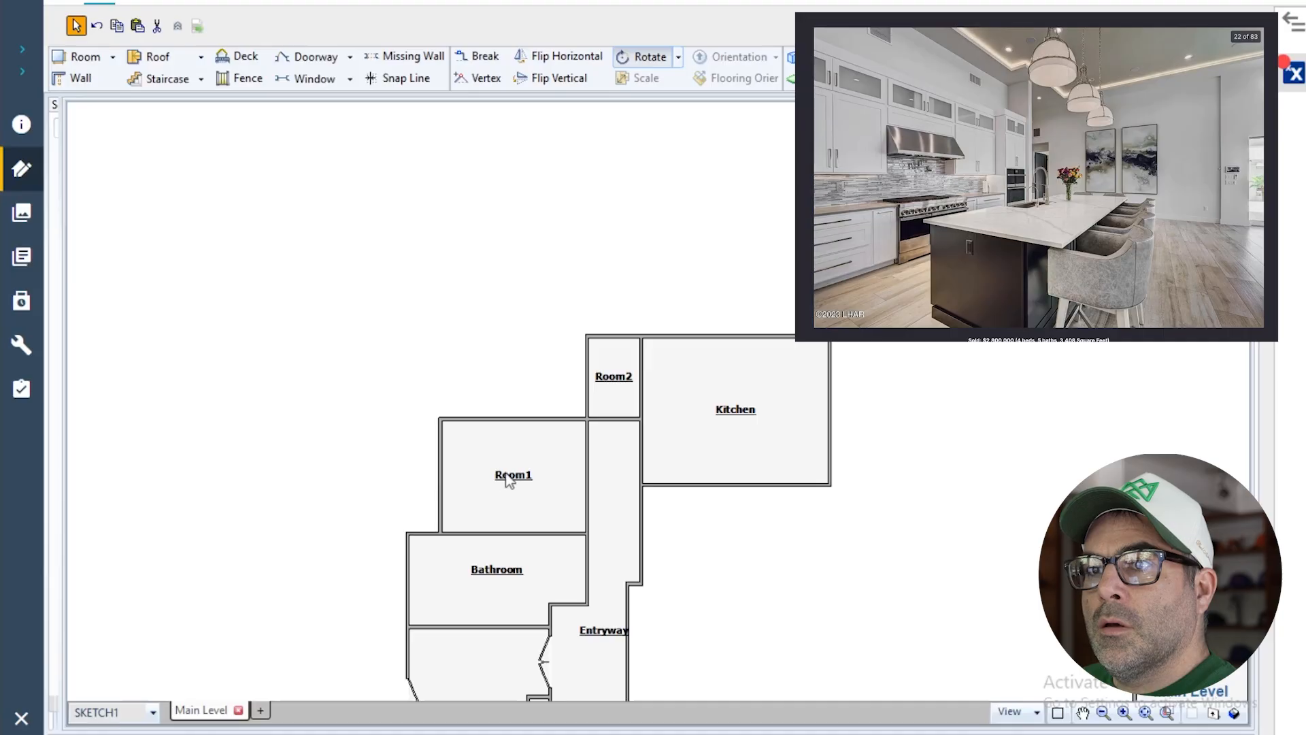
left_click(509, 478)
left_click(508, 475)
left_click_drag(494, 489, 501, 457)
left_click(650, 60)
left_click(802, 646)
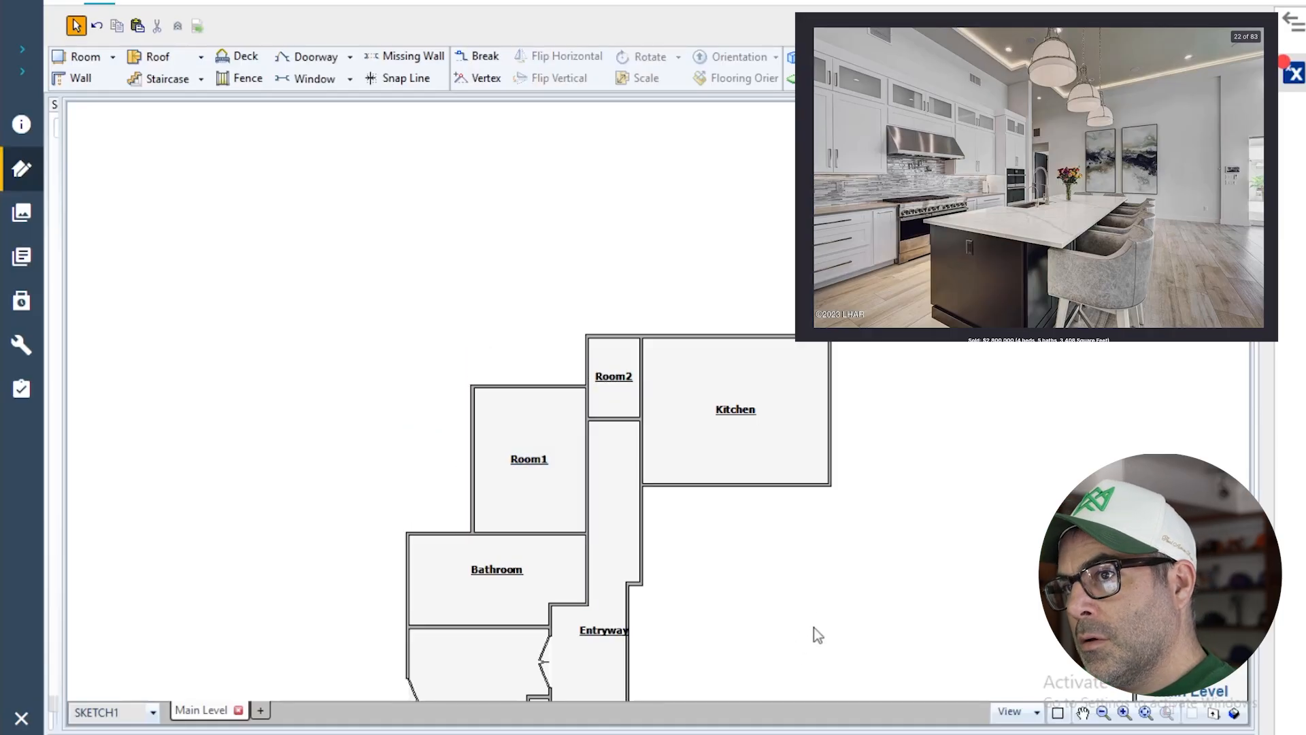
- Enlarge Room1 to 15' by 17' 6" inside by moving its left wall outward and its upper wall up
left_click(612, 367)
left_click(770, 471)
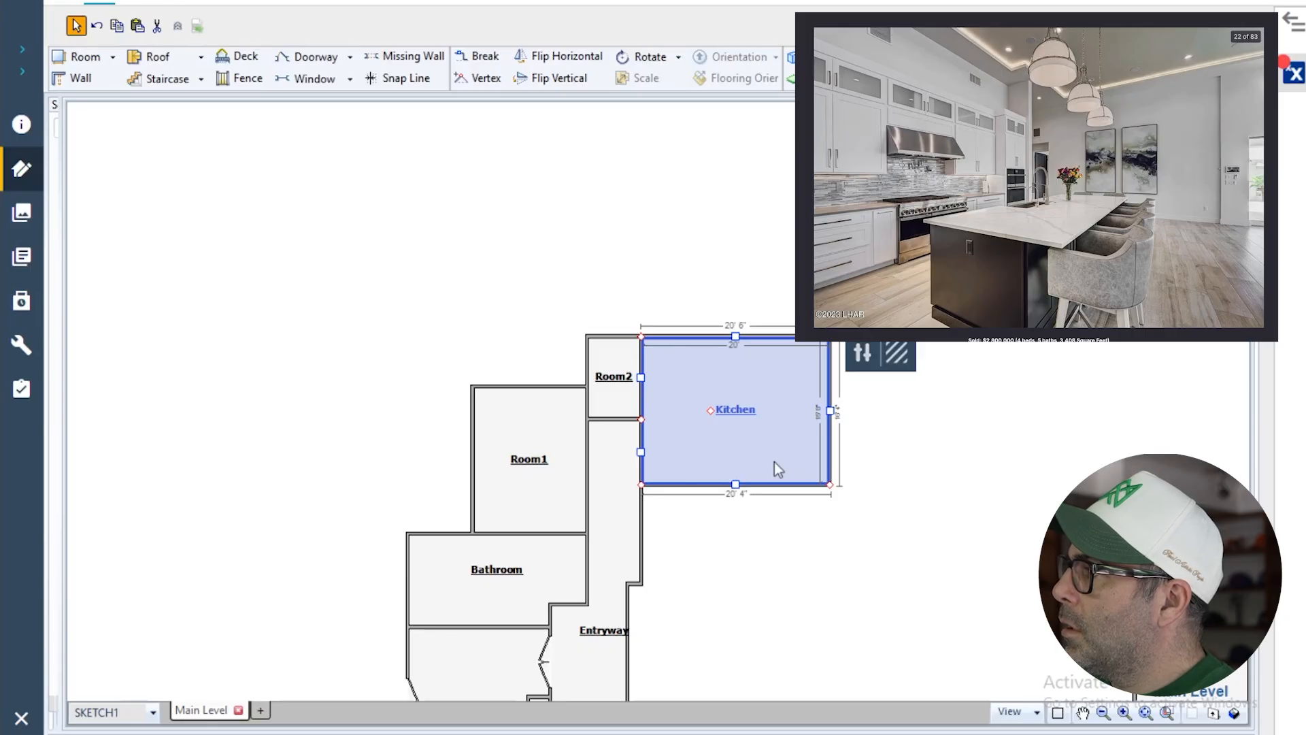
left_click(516, 463)
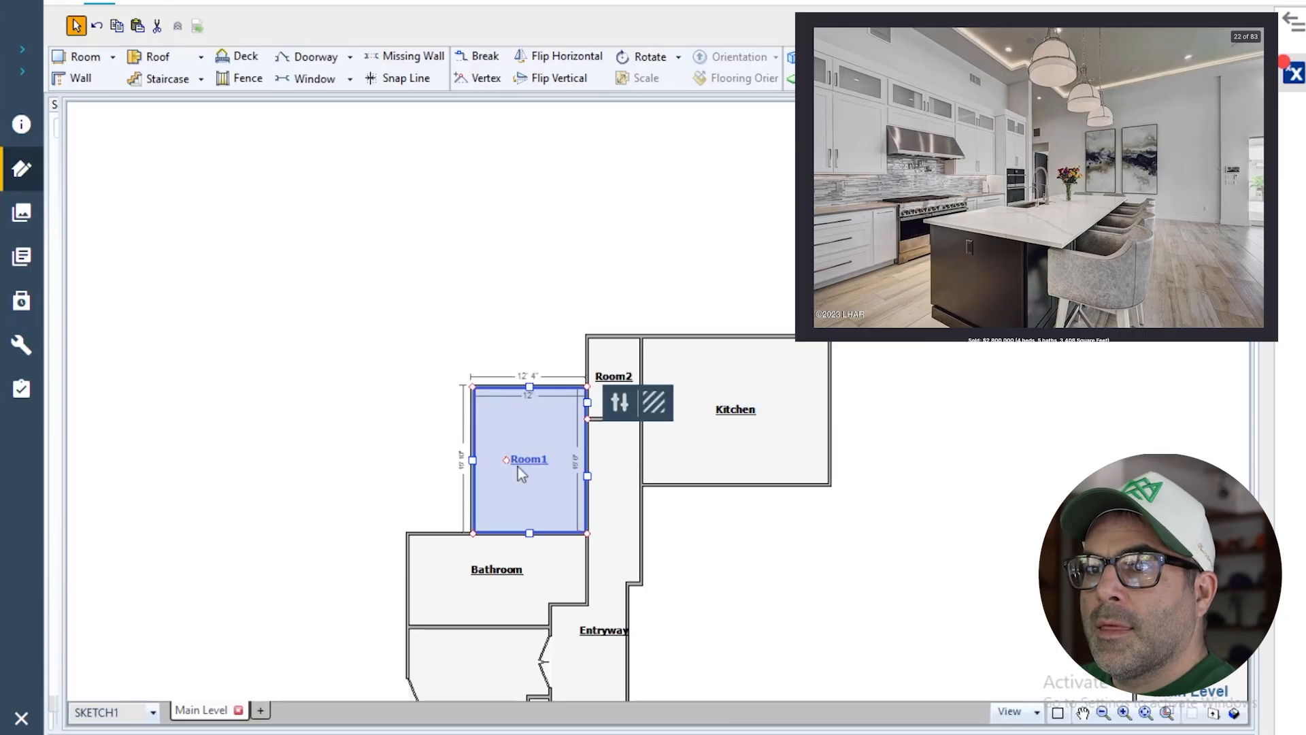
left_click(474, 459)
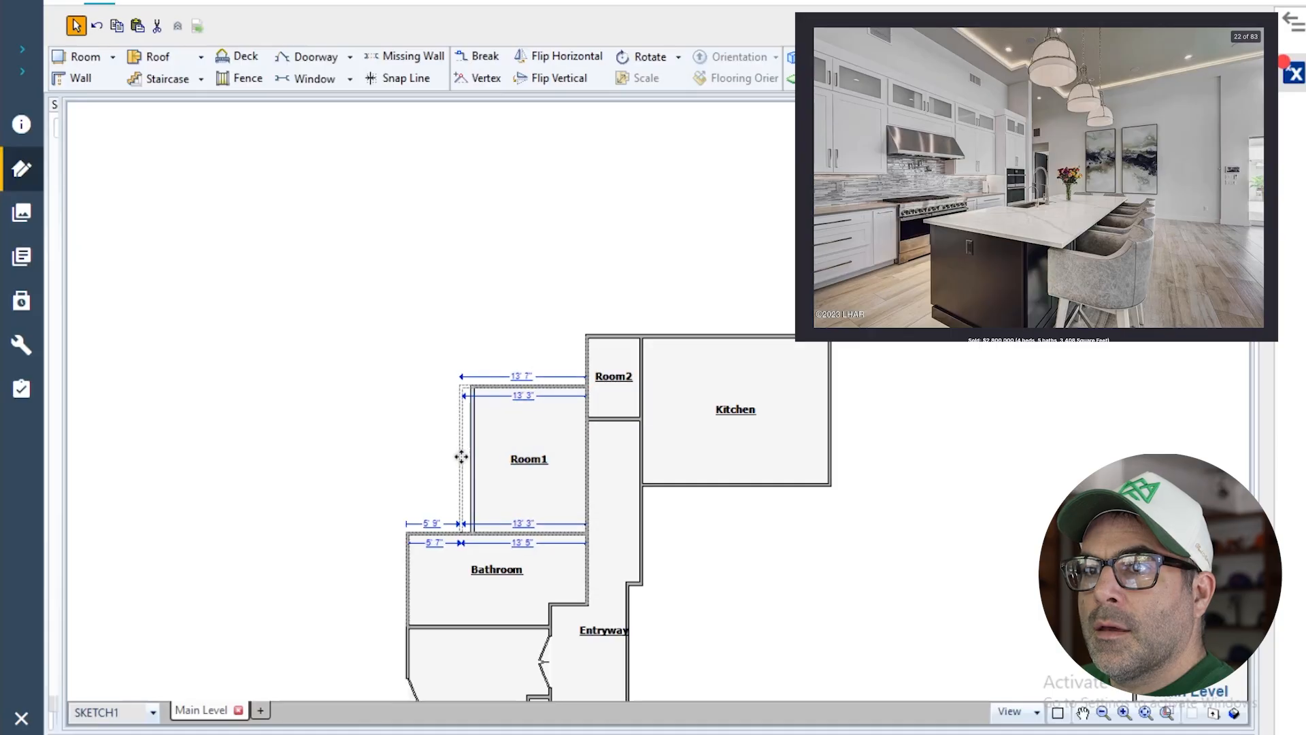
scroll(476, 465, "up", 3)
left_click_drag(440, 448, 408, 449)
left_click(561, 478)
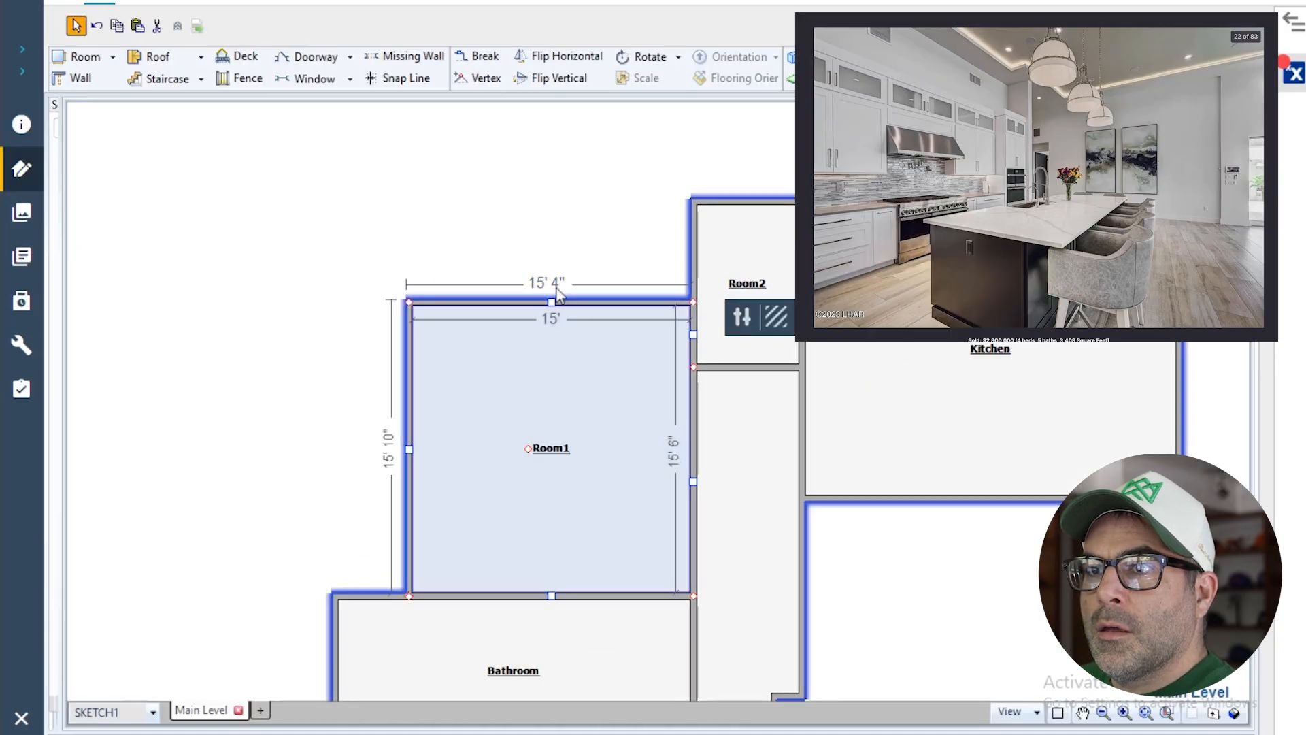
left_click(551, 299)
left_click_drag(551, 299, 557, 262)
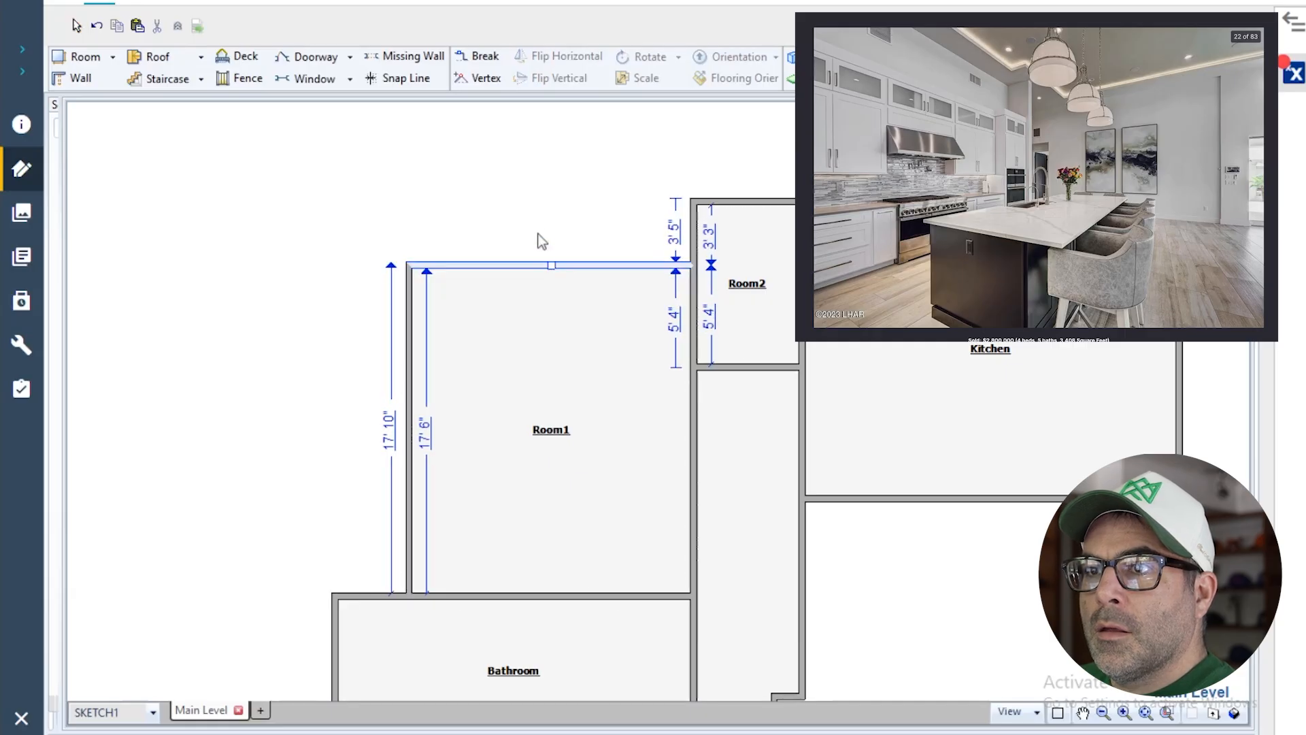
left_click(529, 407)
- Move the wall between Room2 and the Entryway down to slightly above the level of the Kitchen's lower wall
scroll(529, 406, "down", 2)
left_click(667, 475)
left_click(776, 416)
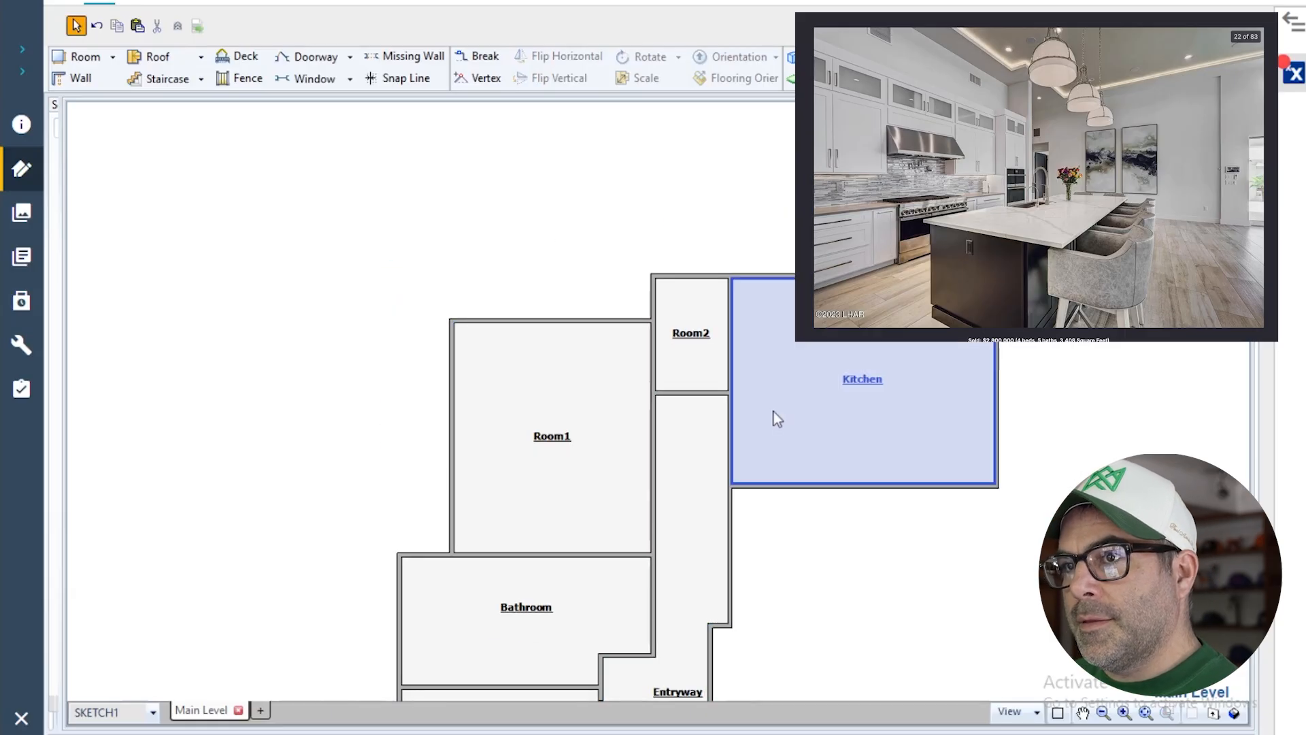
left_click(841, 395)
left_click(714, 436)
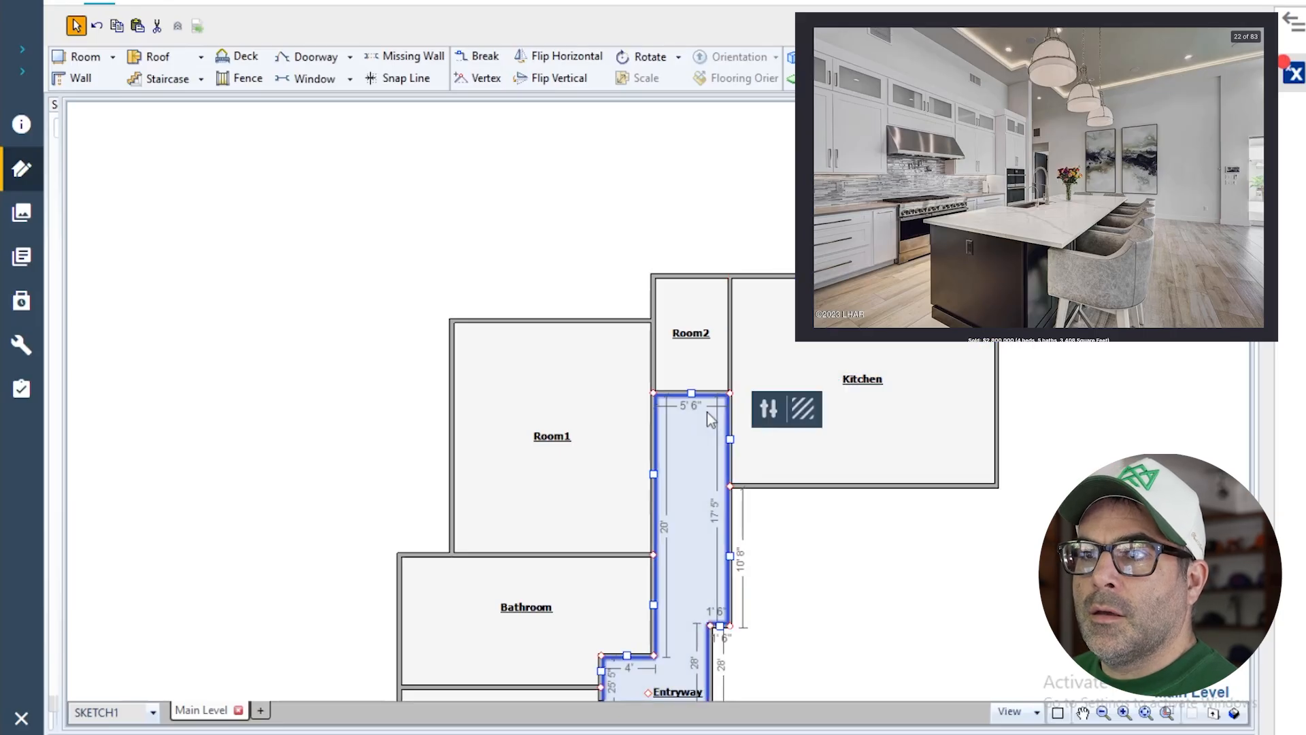
left_click_drag(693, 392, 714, 457)
left_click(847, 408)
- Move Room2 onto the right end of the Kitchen's upper wall and widen it leftward to about 23' 10" inside
left_click(700, 363)
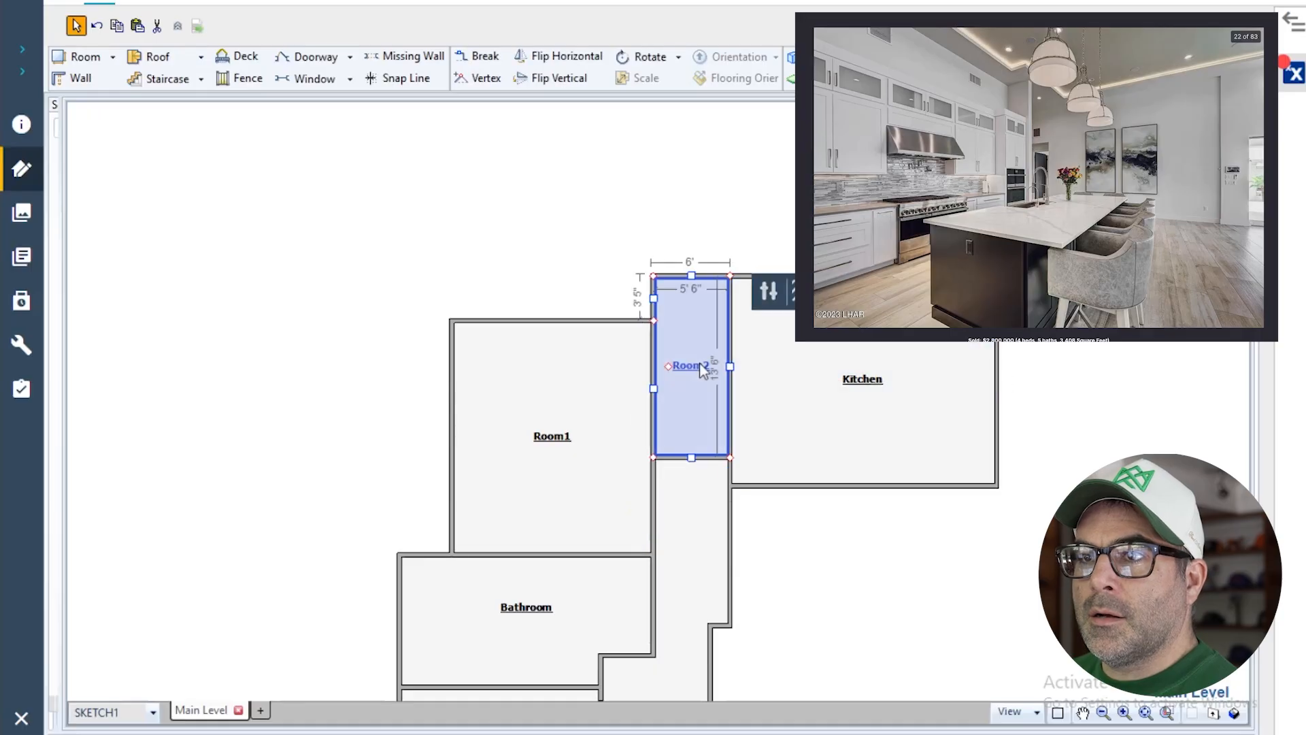
left_click_drag(668, 366, 885, 190)
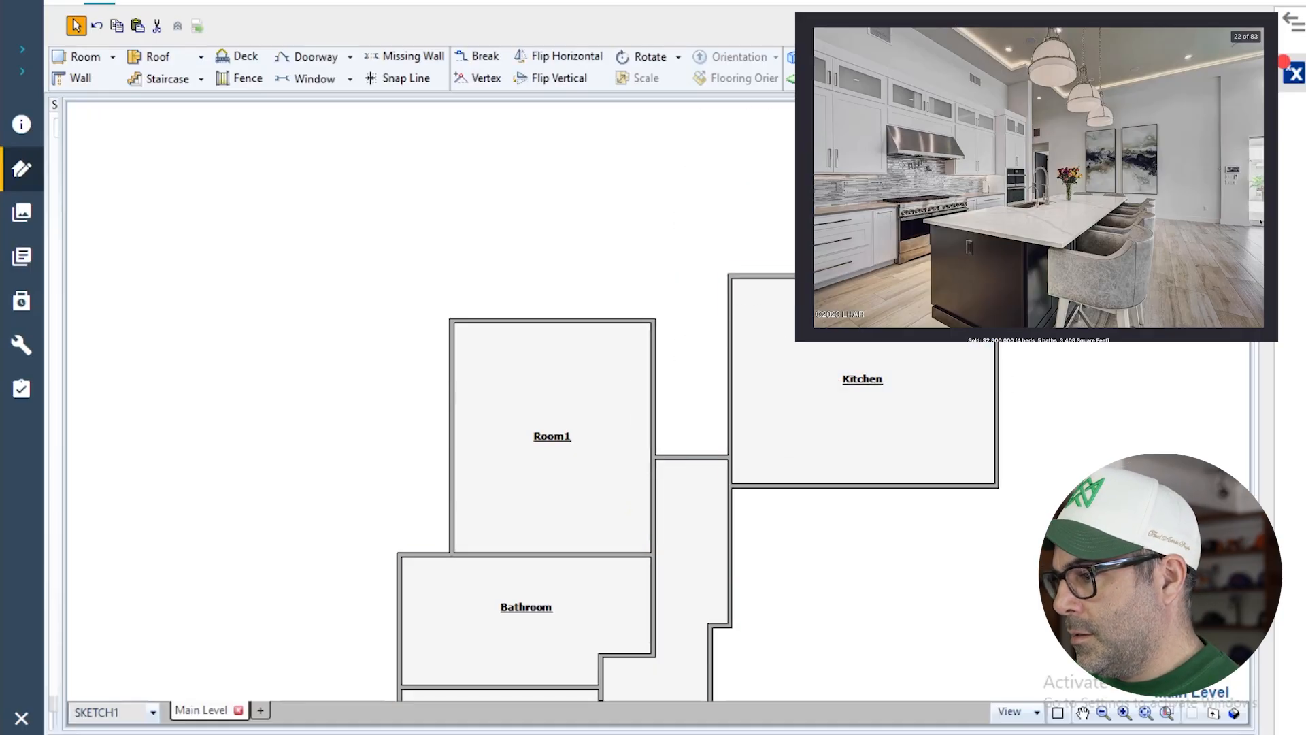
scroll(999, 560, "down", 2)
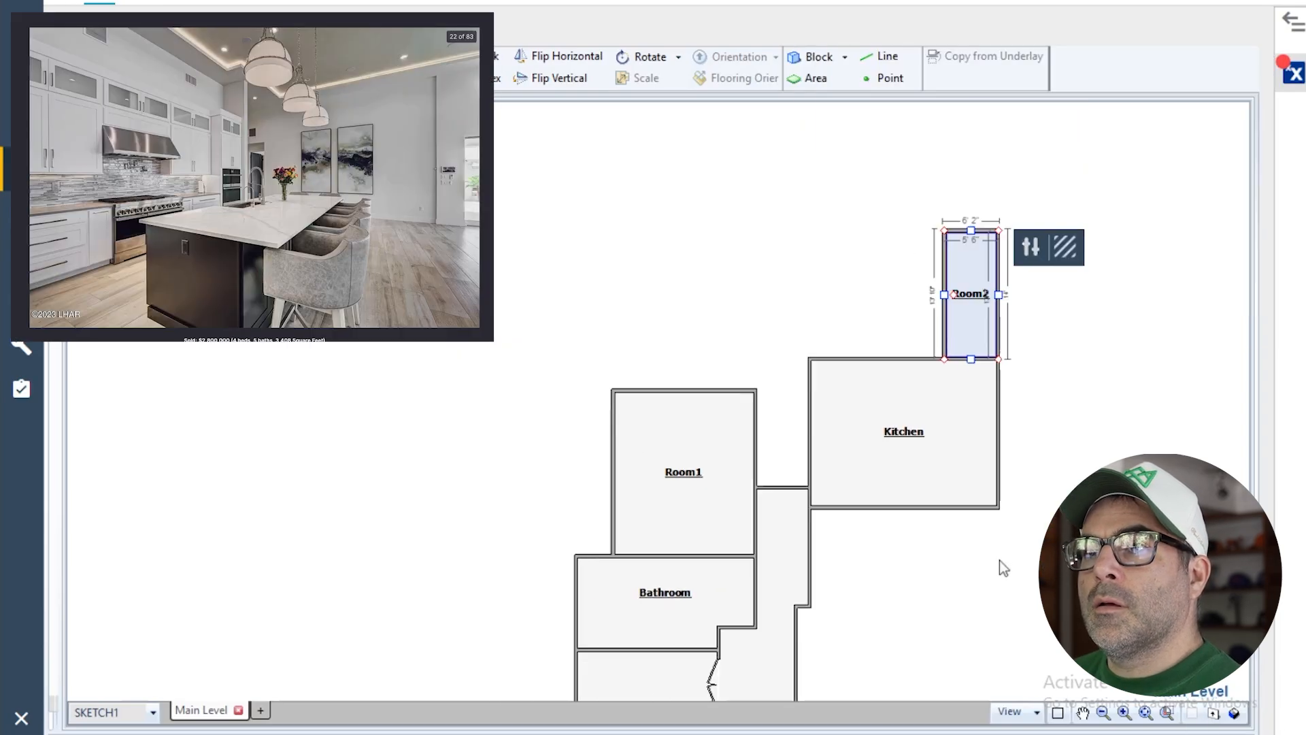
left_click_drag(944, 294, 775, 292)
- Extend the Kitchen's left wall out to Room1's right wall and align Room2's left wall with it, 25' 10" wide inside
left_click(830, 421)
left_click_drag(809, 426, 755, 424)
left_click(798, 298)
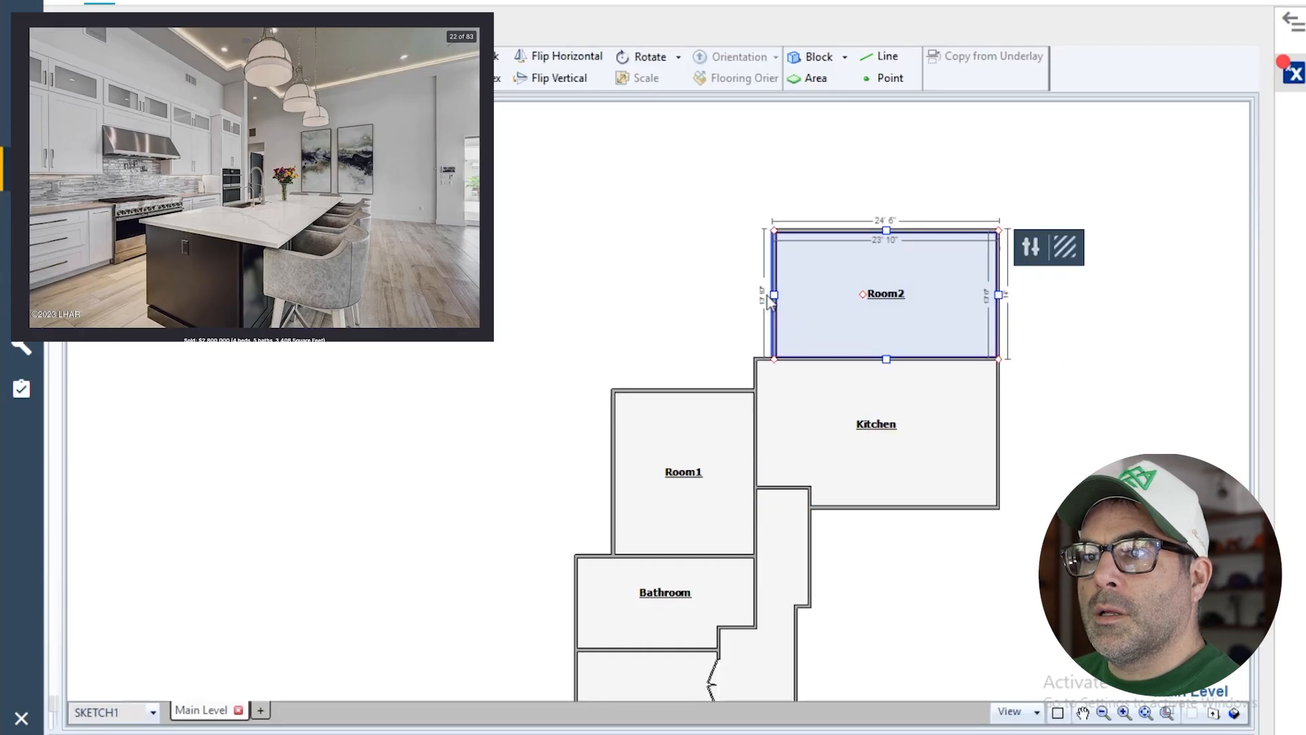
left_click_drag(774, 294, 755, 294)
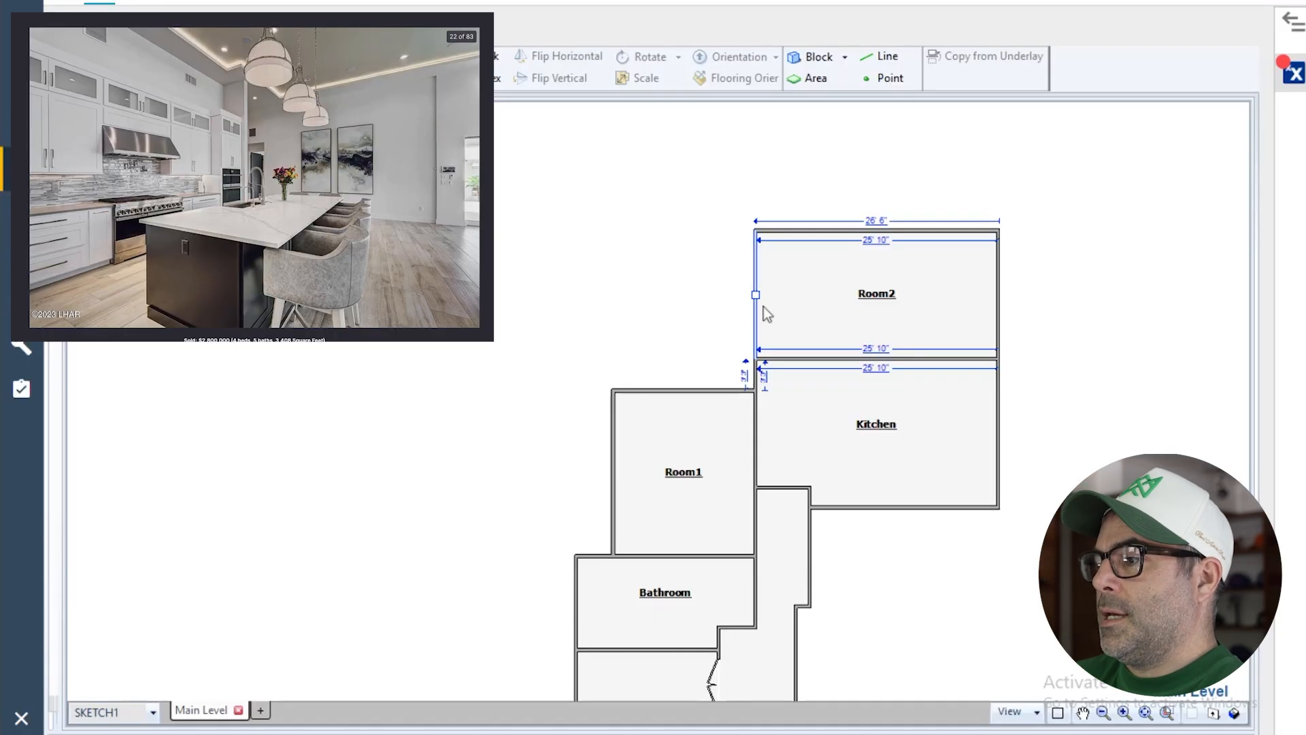
- Rename Room2 as Living Room
left_click(882, 303)
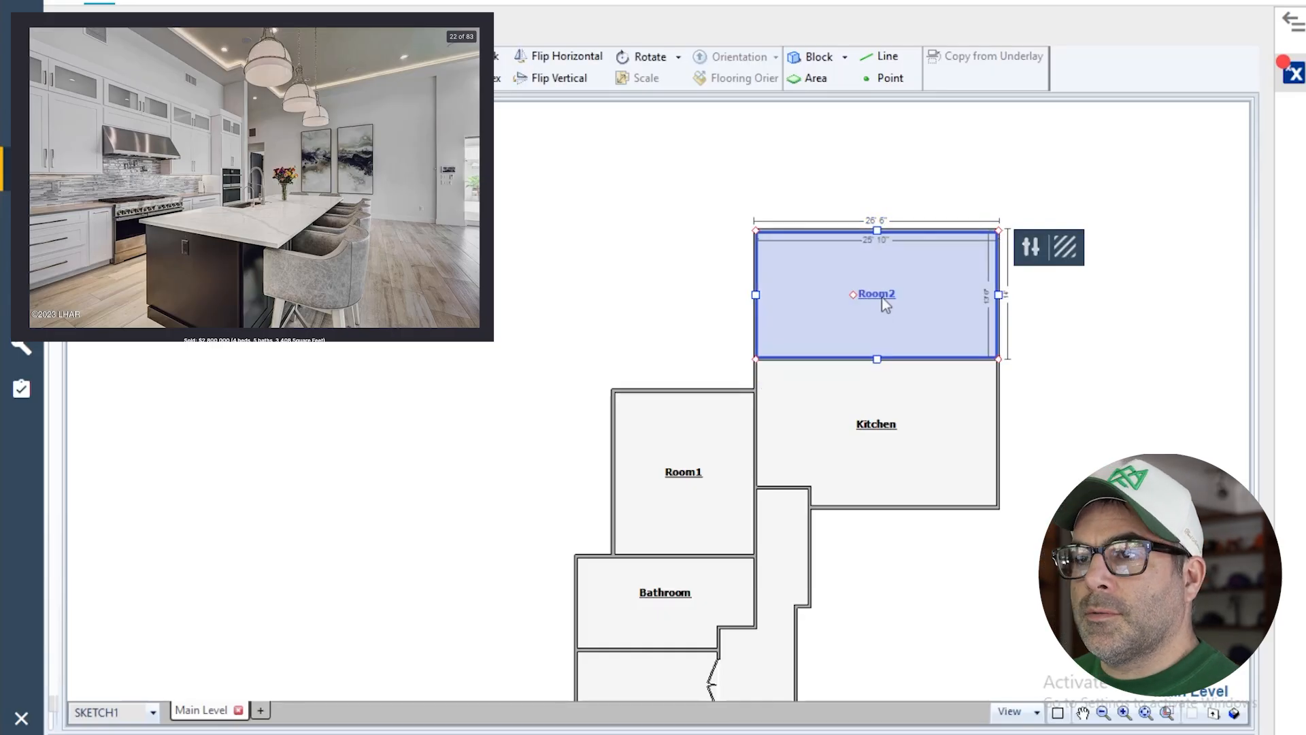
double_click(880, 296)
type("Livi")
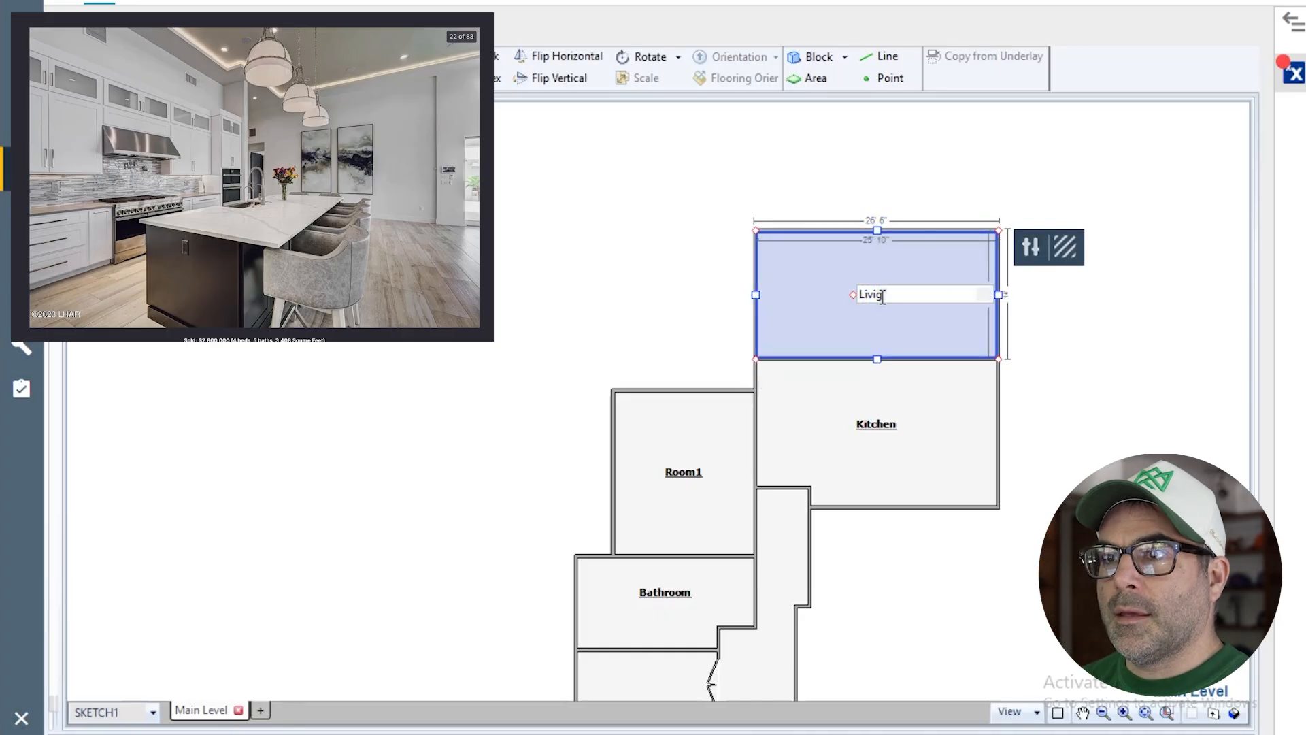
type("ng Room")
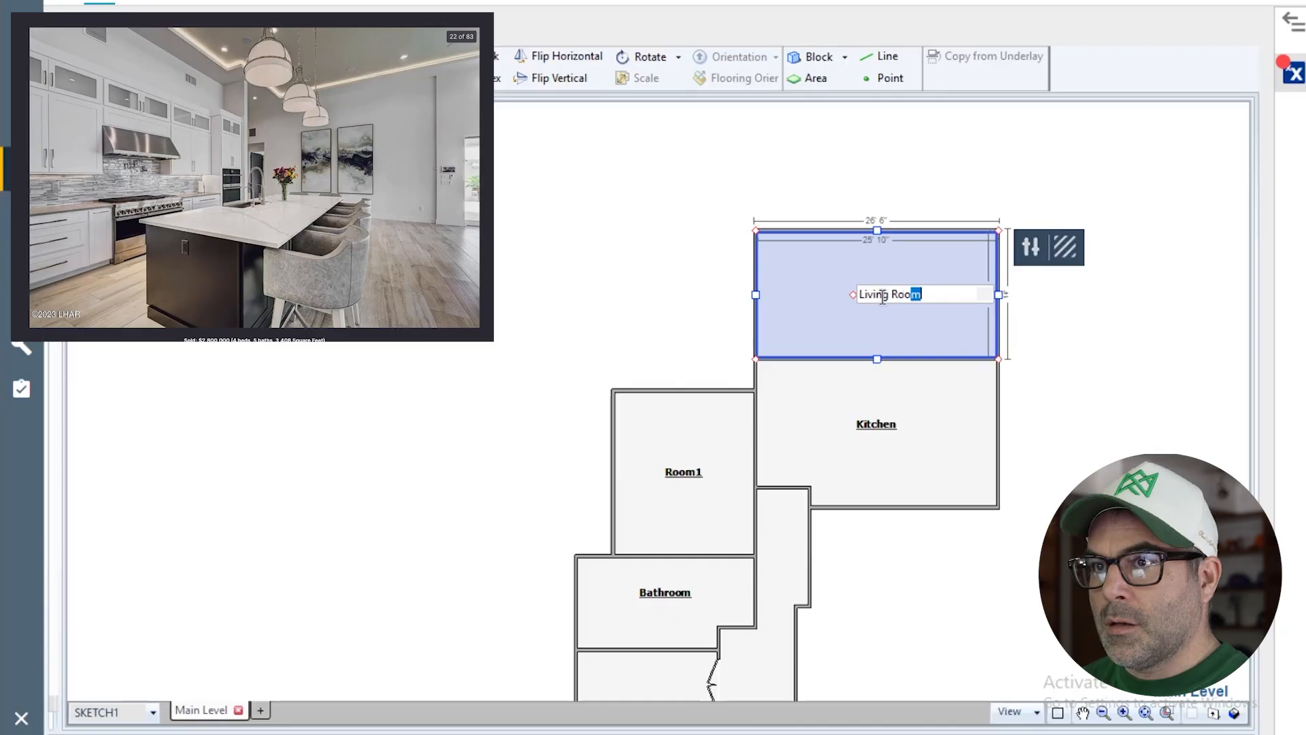
left_click(1038, 415)
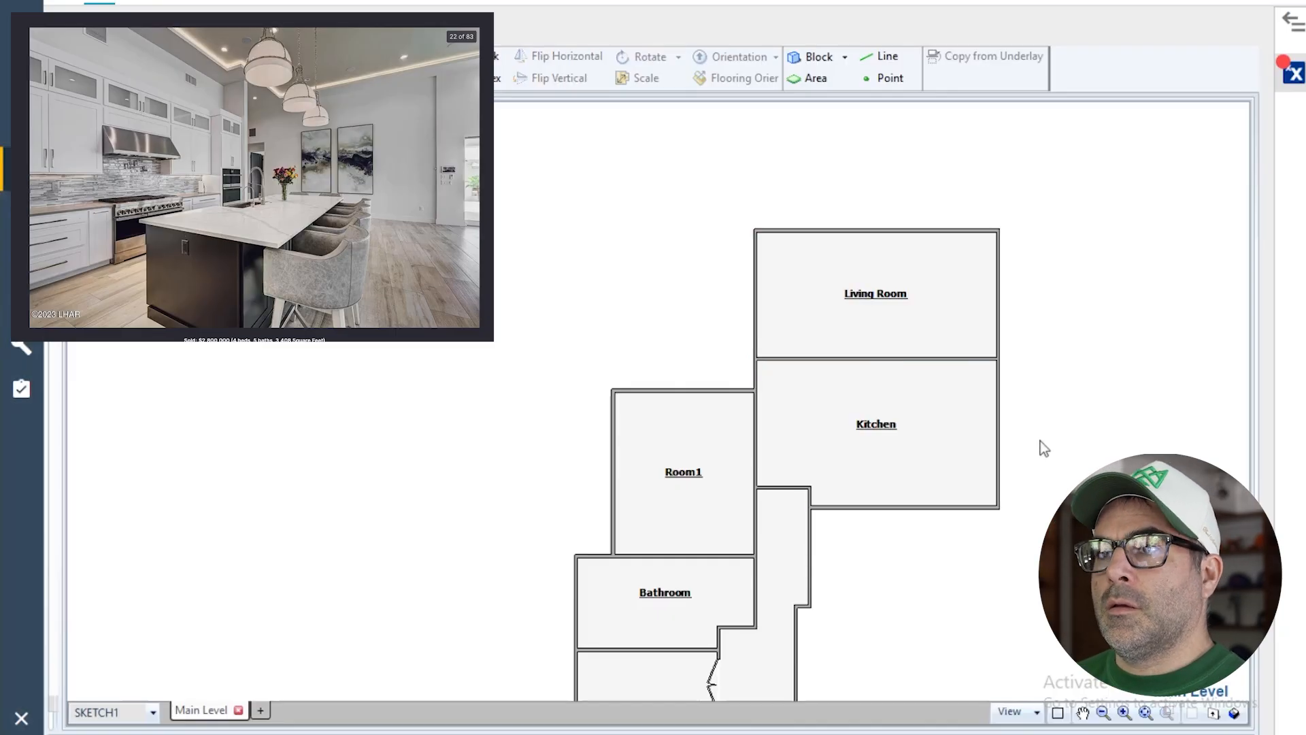
- Move the wall between the Living Room and the Kitchen up to make the Kitchen 16' deep inside
left_click(876, 418)
scroll(922, 476, "up", 2)
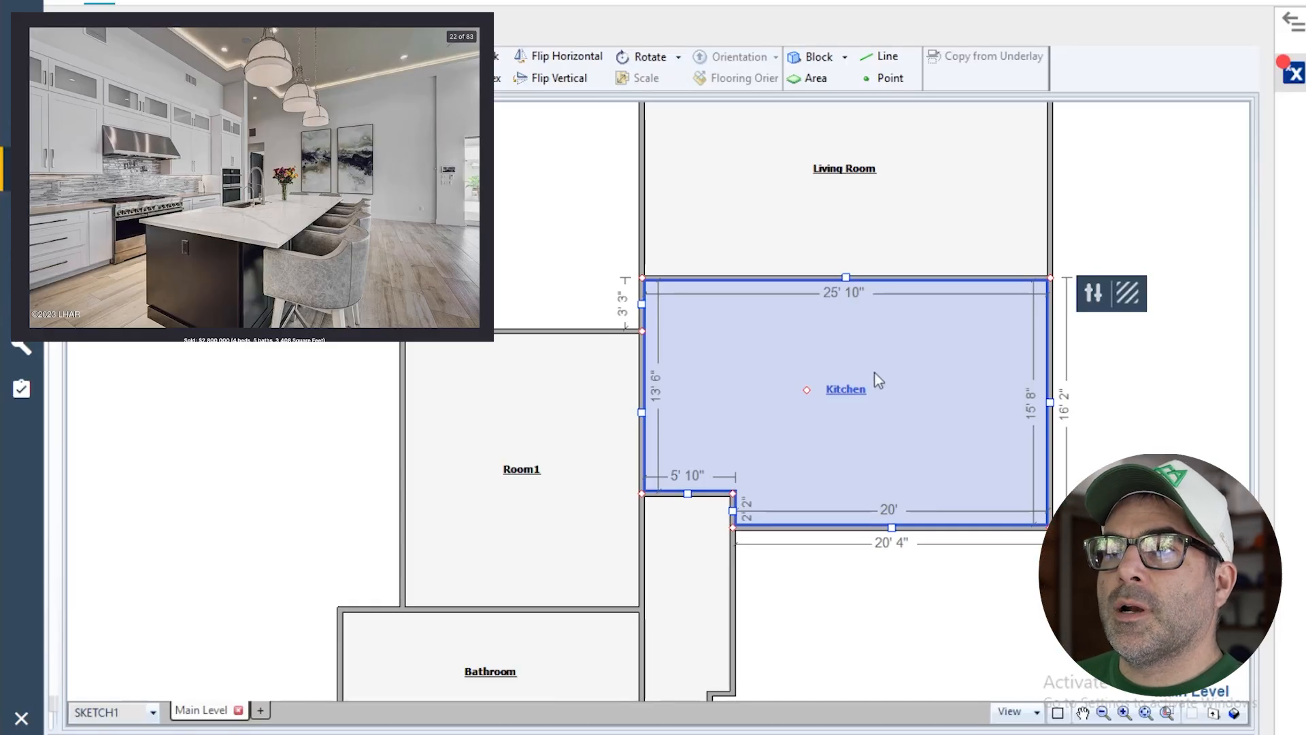
left_click(849, 275)
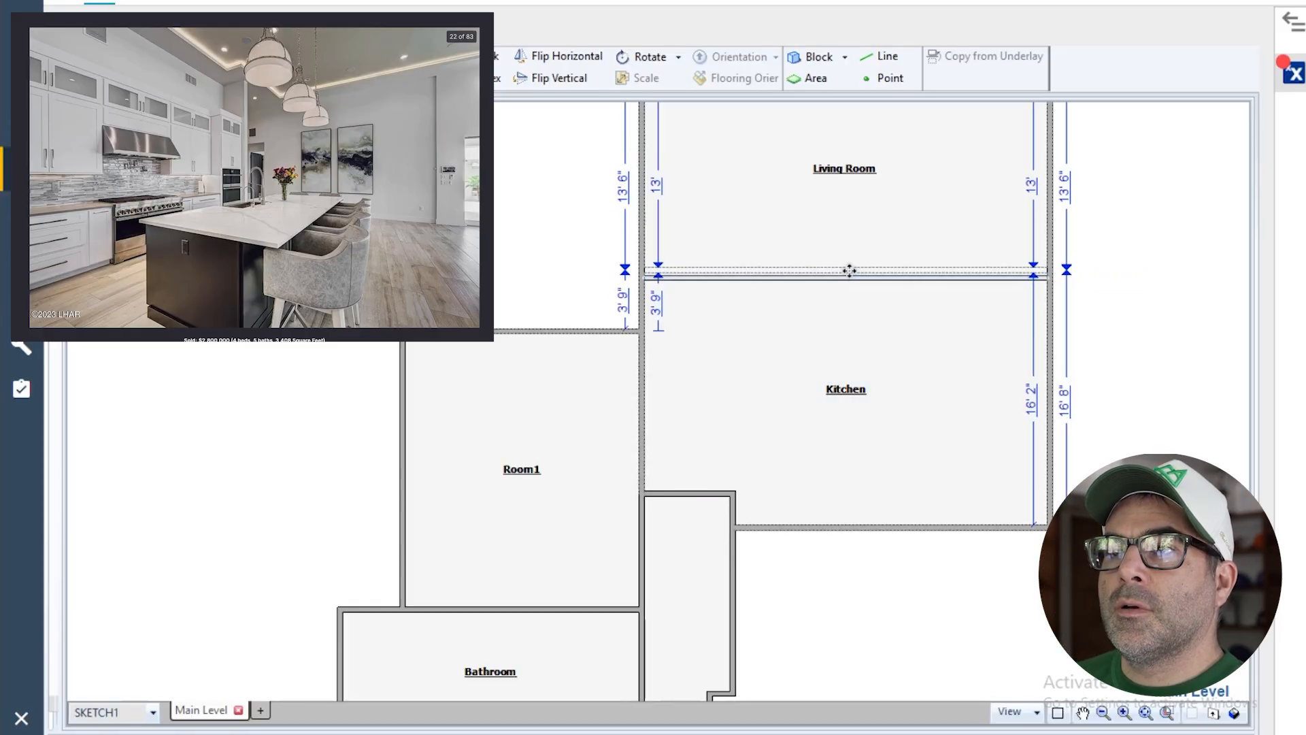
scroll(1022, 471, "down", 2)
left_click(946, 414)
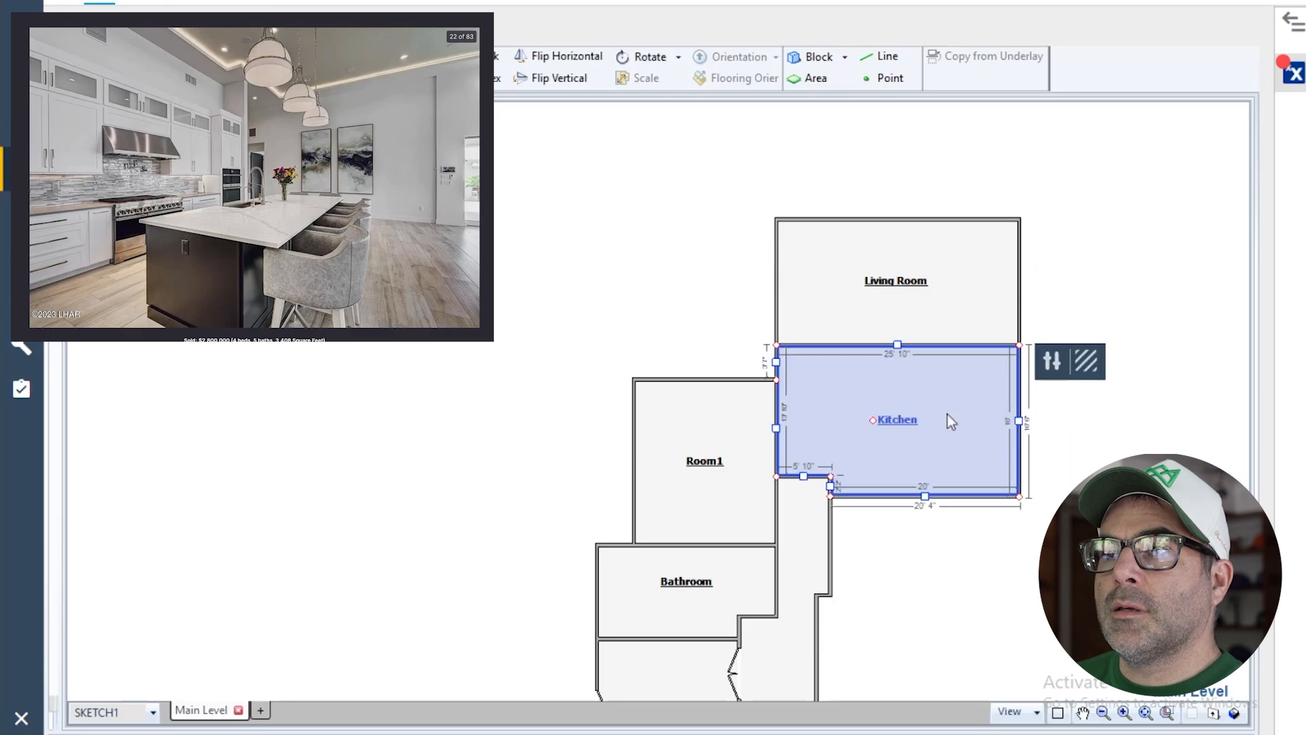
scroll(931, 428, "up", 3)
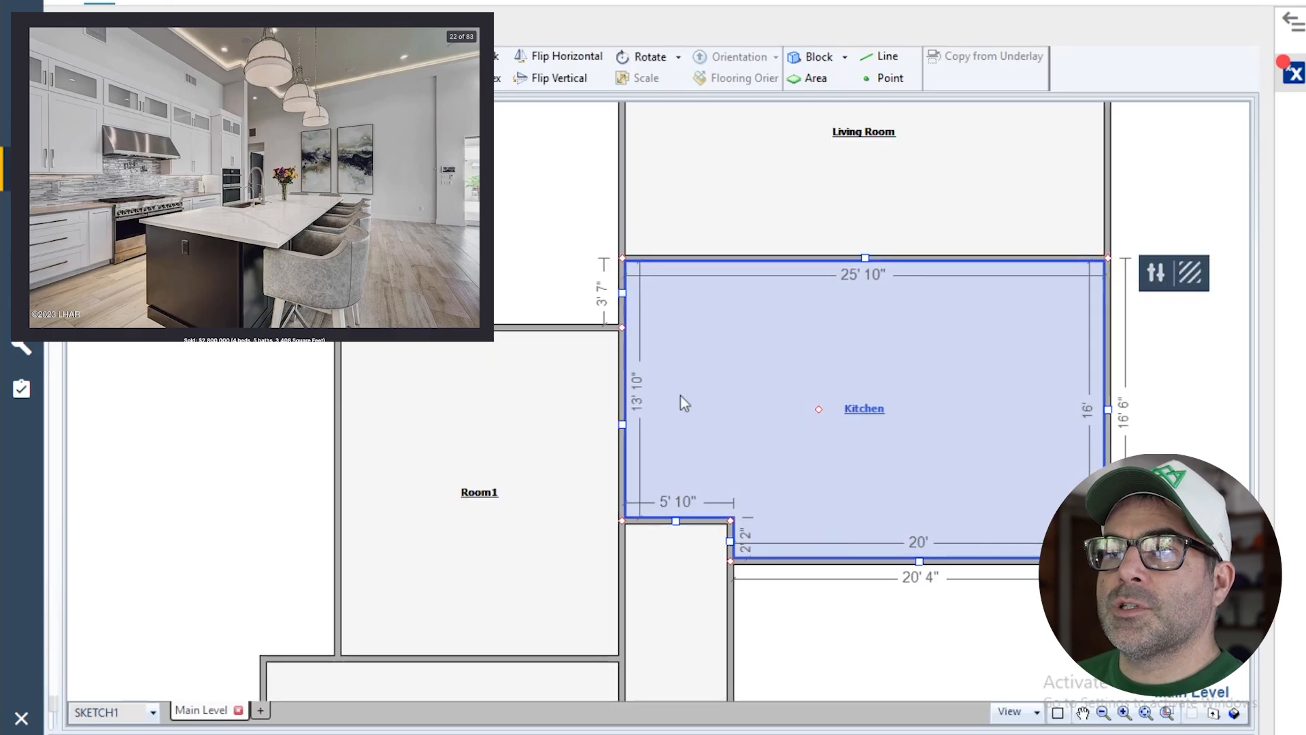
- Add a door in Room1's right wall near its lower corner, opening between Room1 and the adjoining hallway
scroll(737, 500, "up", 1)
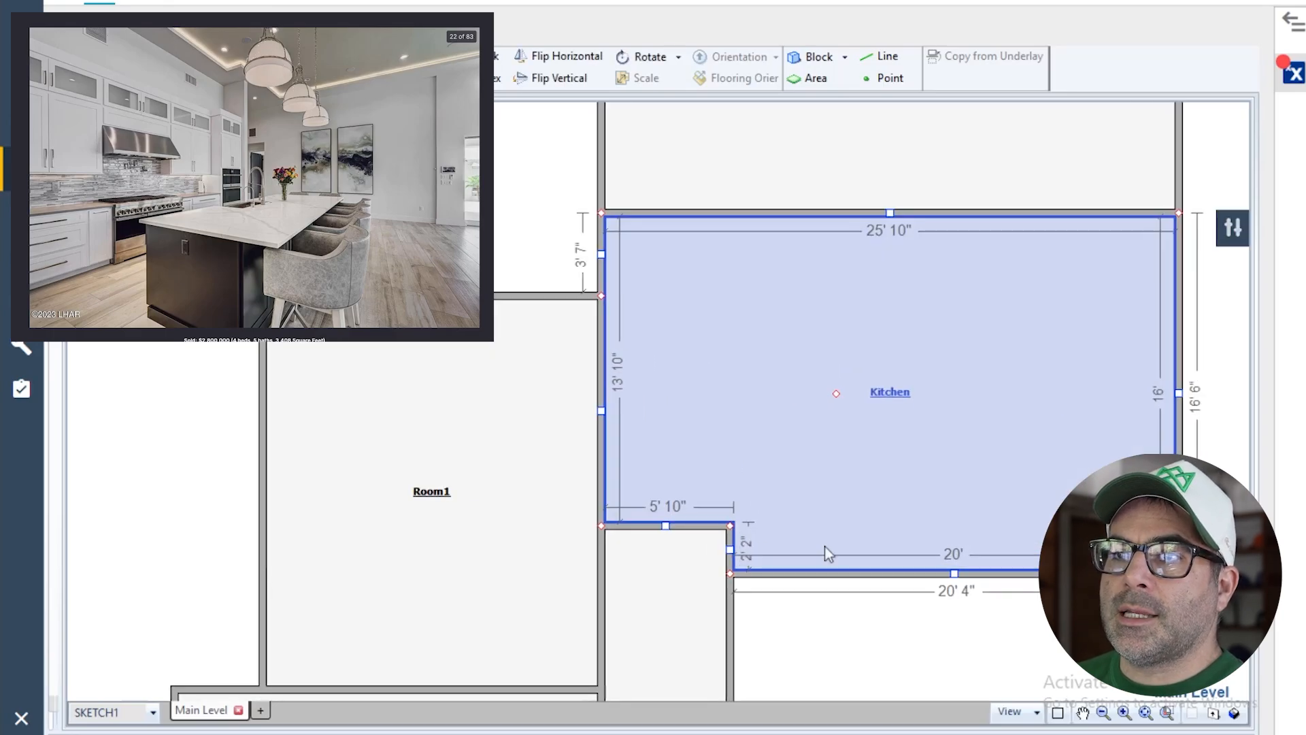
scroll(826, 549, "down", 4)
scroll(742, 589, "up", 1)
scroll(736, 591, "up", 1)
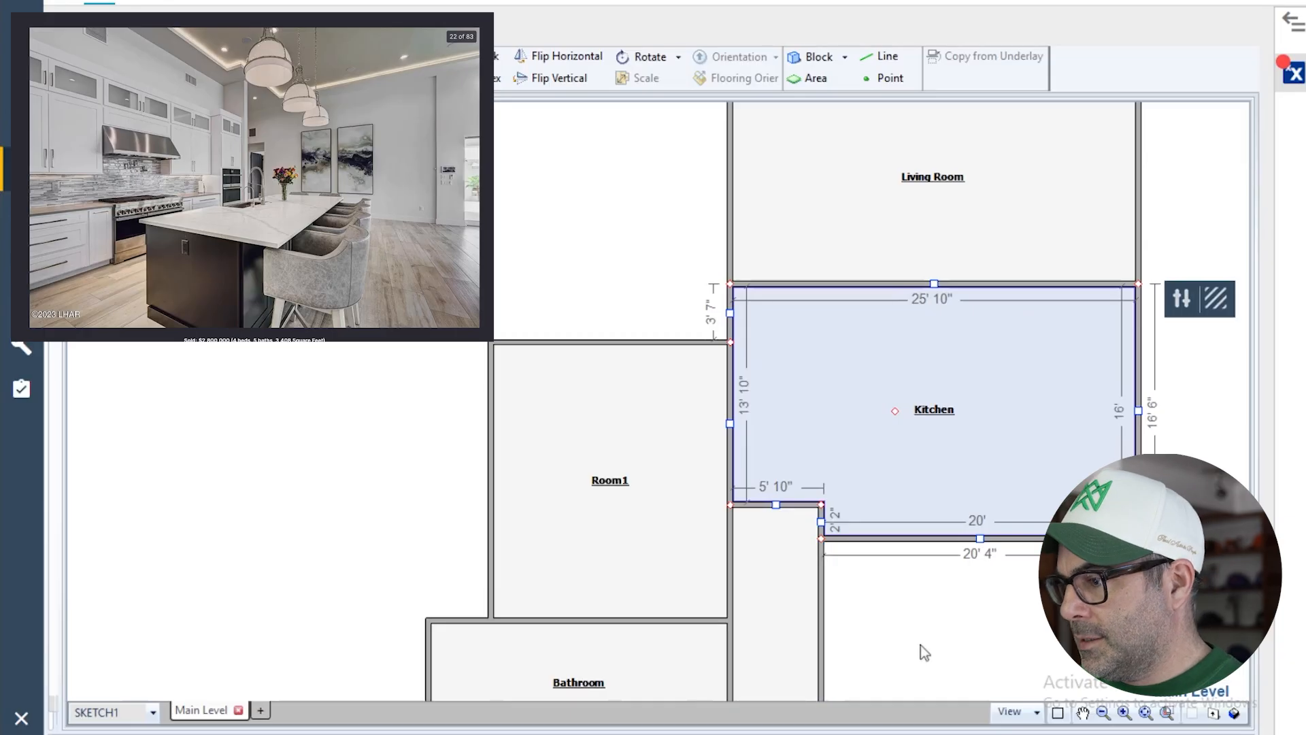
scroll(757, 600, "down", 1)
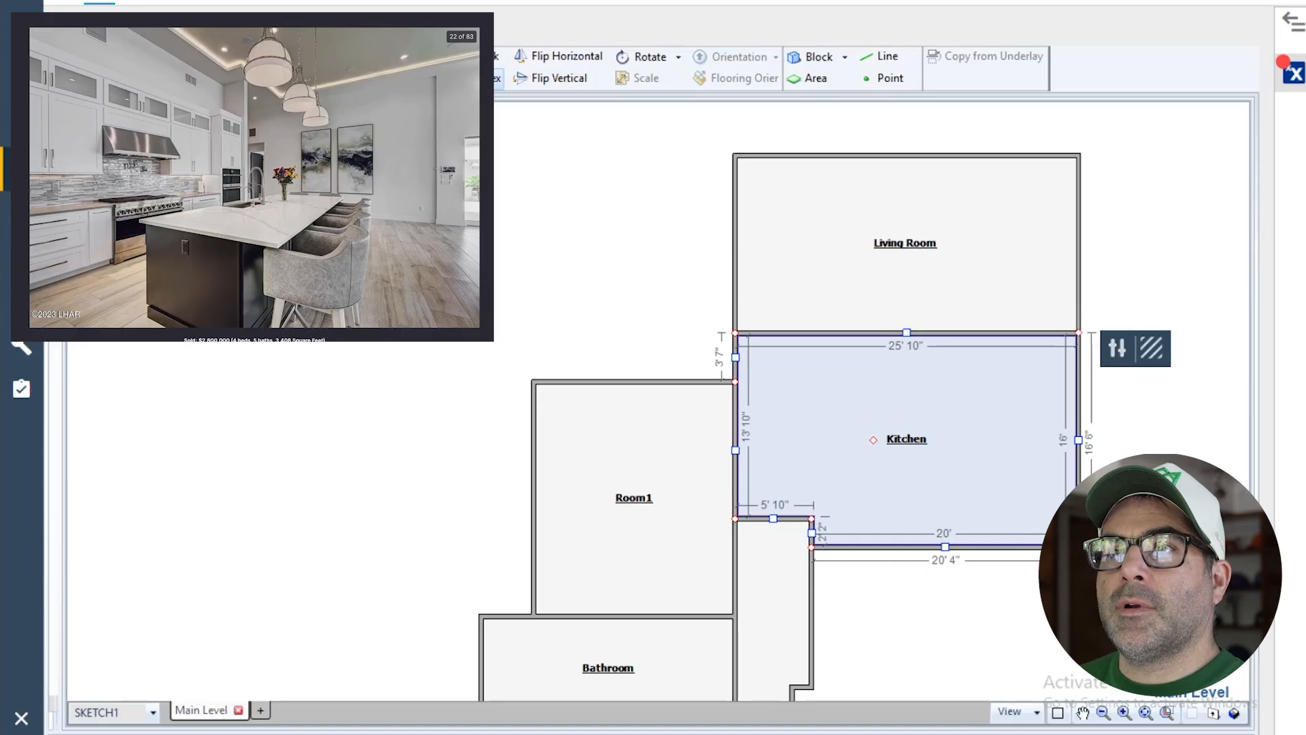
left_click(435, 58)
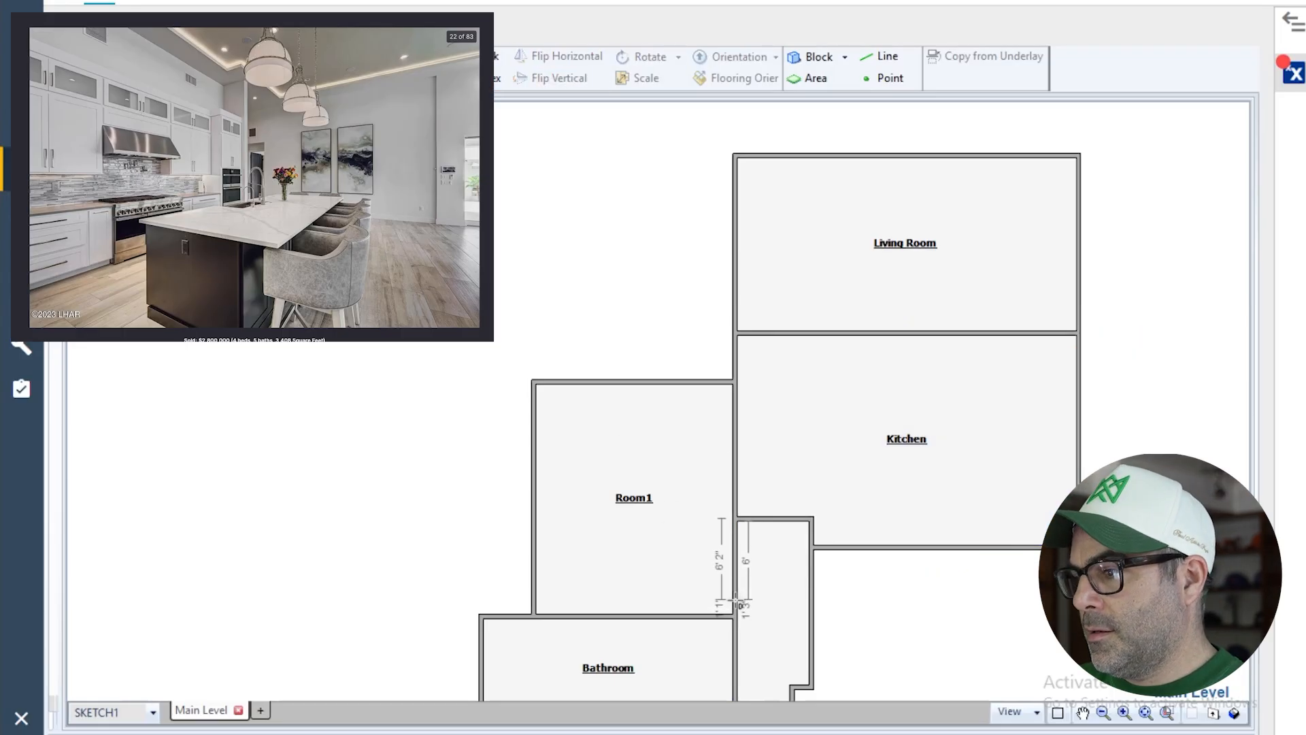
left_click(736, 601)
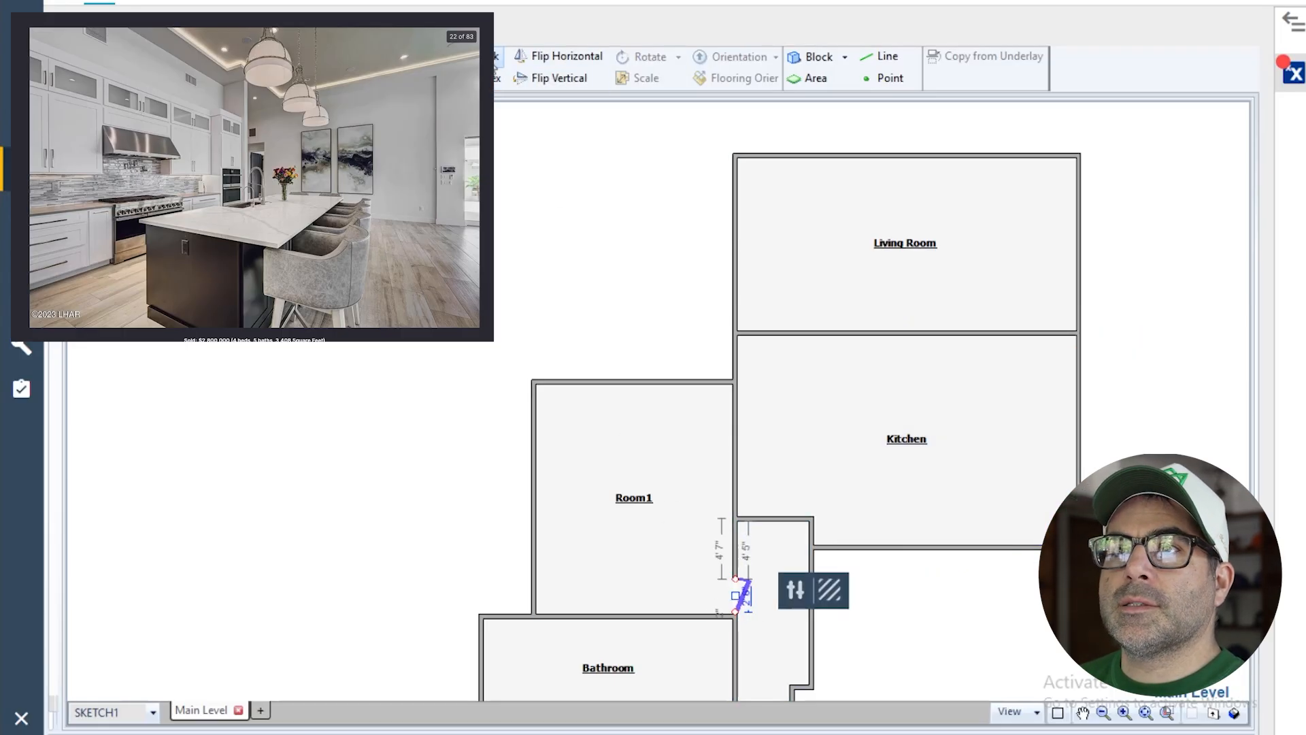
- Flip the new door so it swings into Room1 and widen it upward to about 3'
left_click(525, 60)
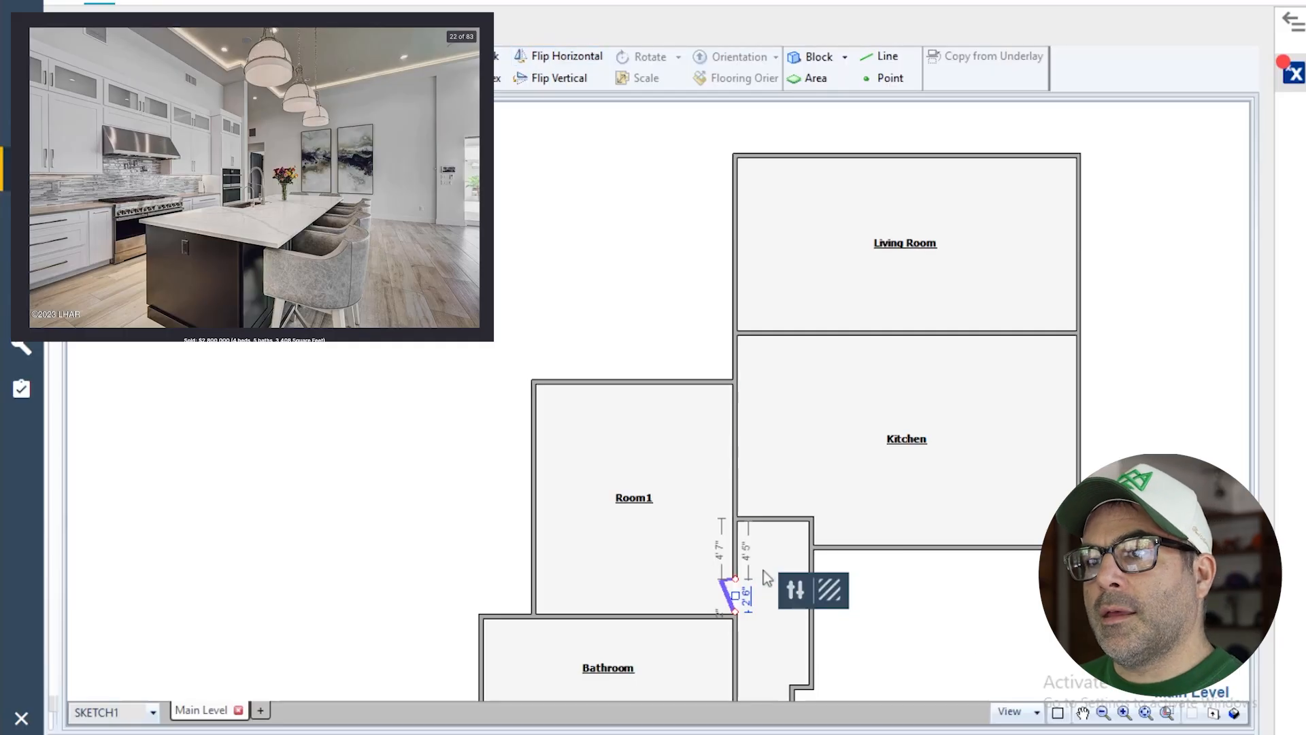
left_click_drag(731, 577, 734, 575)
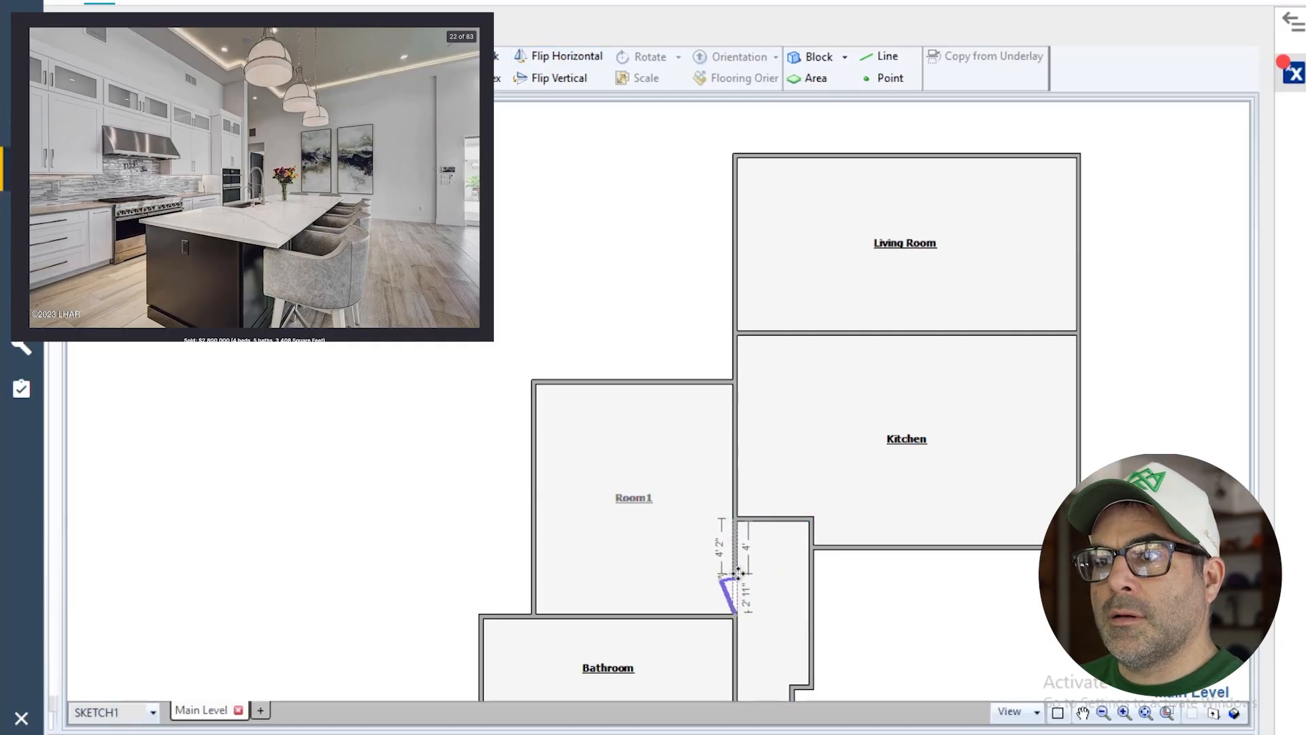
left_click_drag(739, 573, 738, 573)
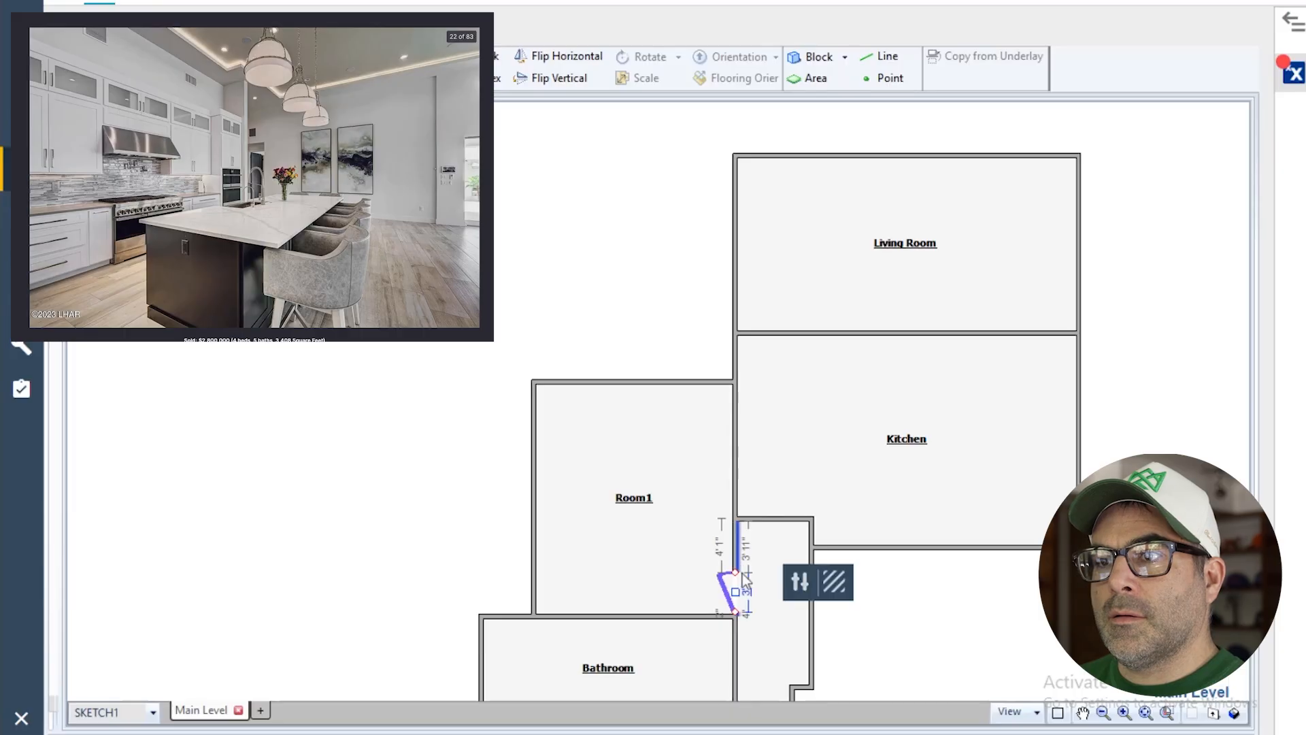
left_click(828, 596)
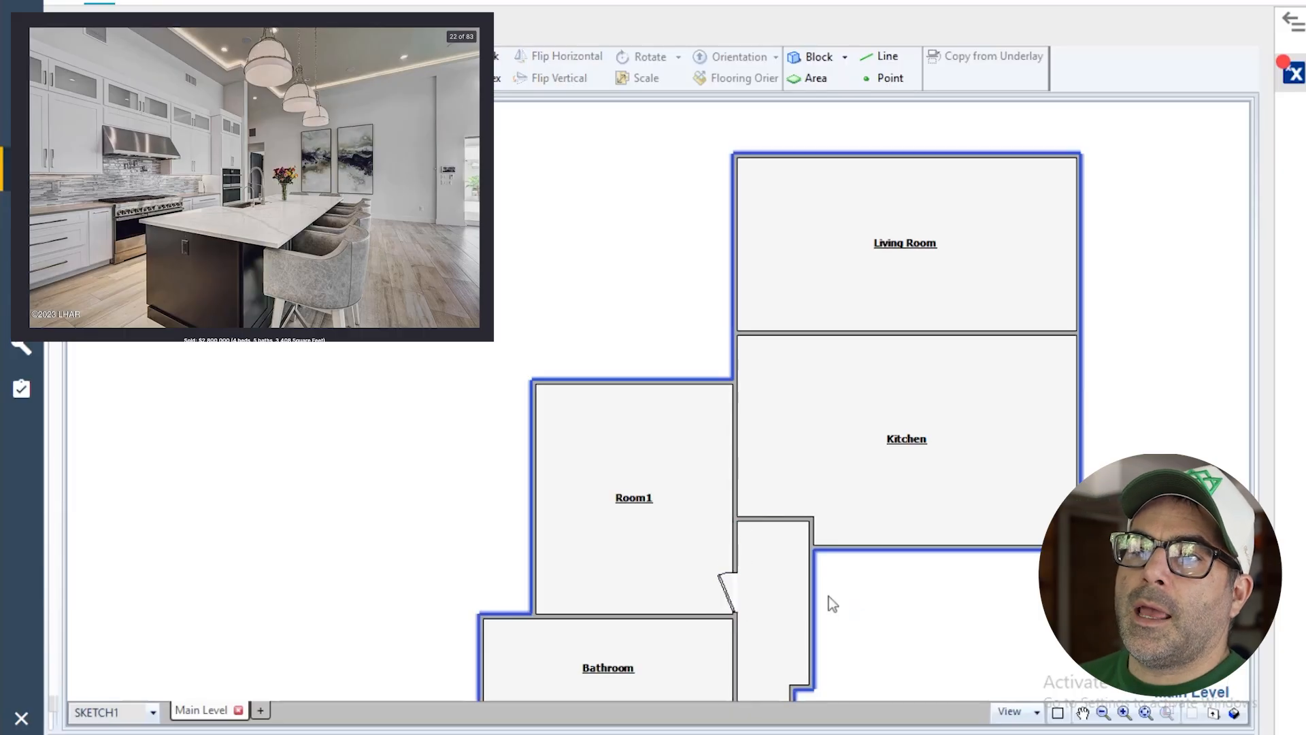
- Rename Room1 as Bedroom 2
left_click(618, 499)
left_click(619, 499)
type("Bedroom 2")
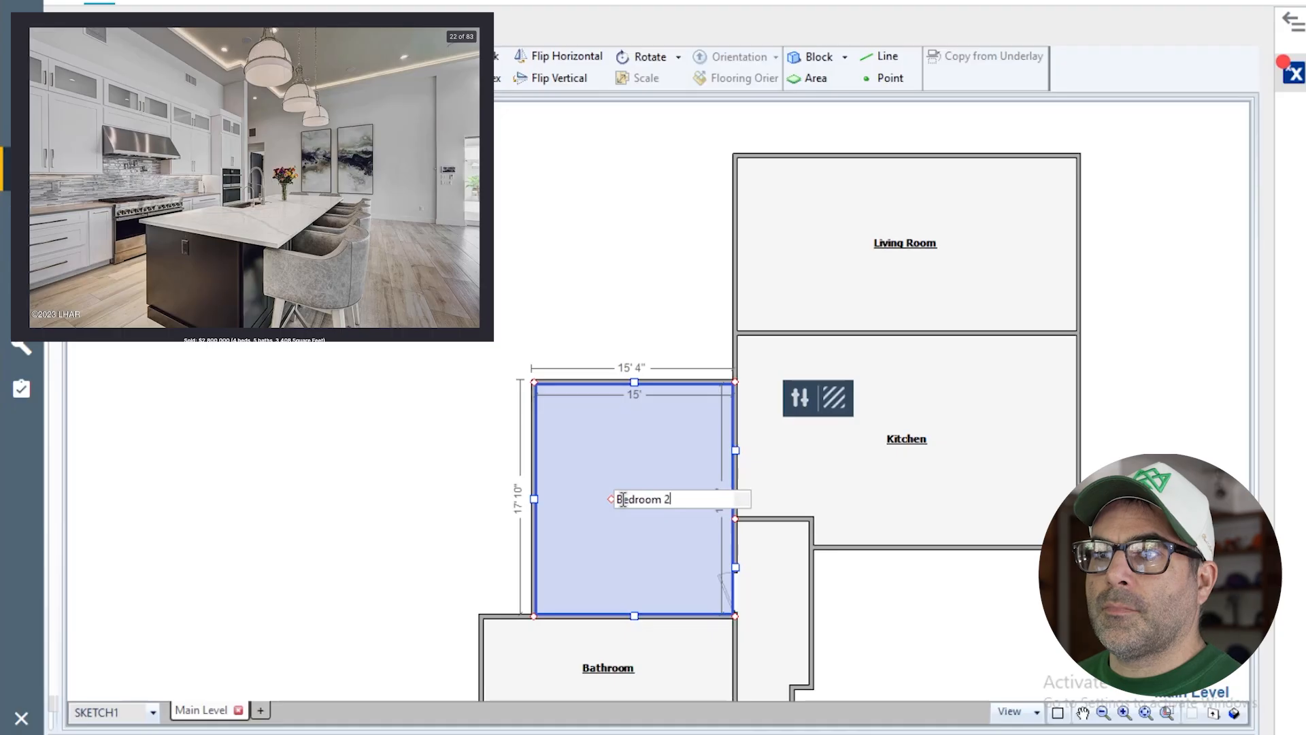
left_click(387, 487)
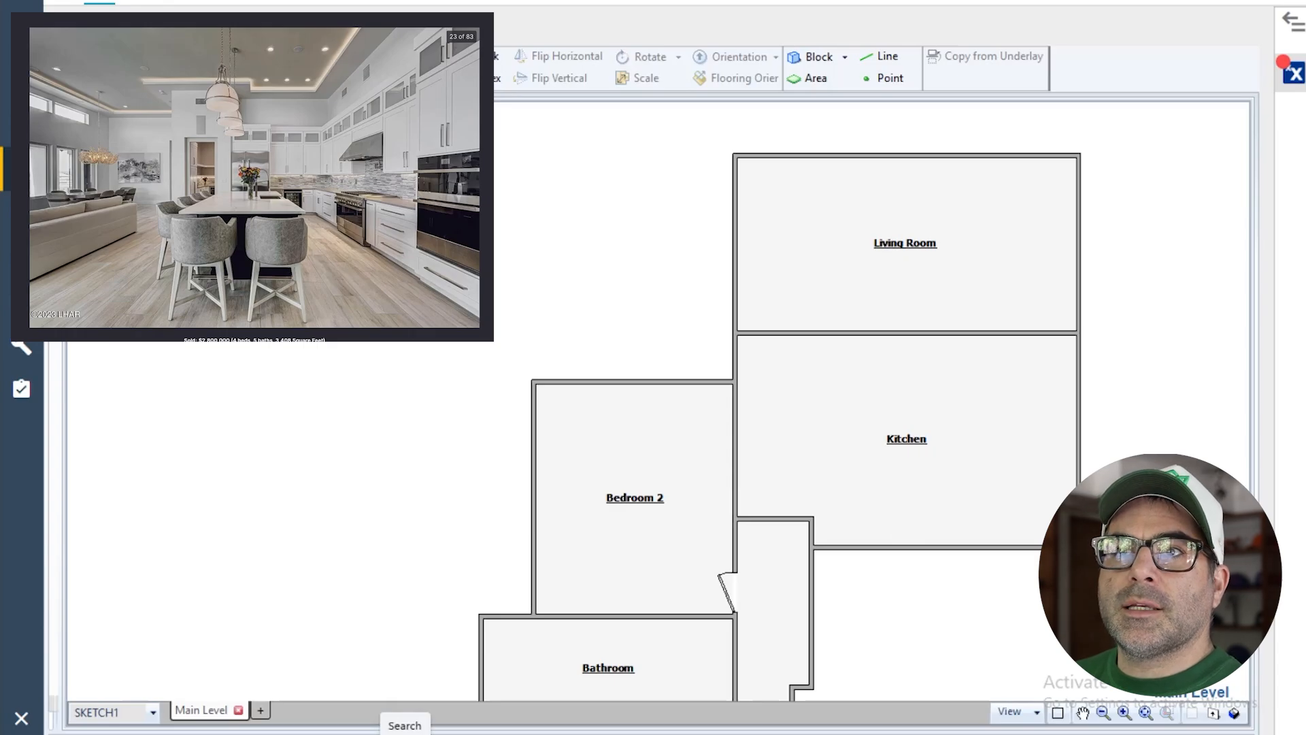
- Draw a block about 9' 2" by 4' in the middle of the Kitchen and name it Island
left_click(811, 58)
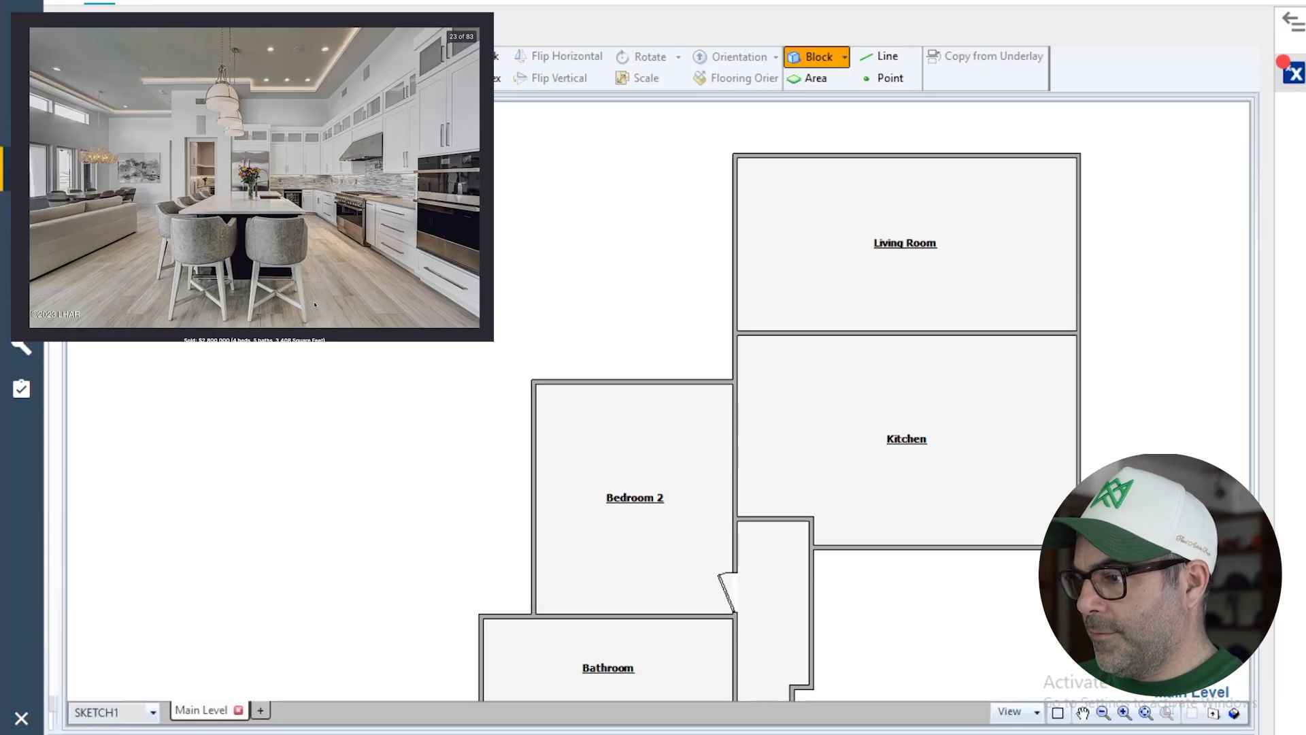
left_click(856, 463)
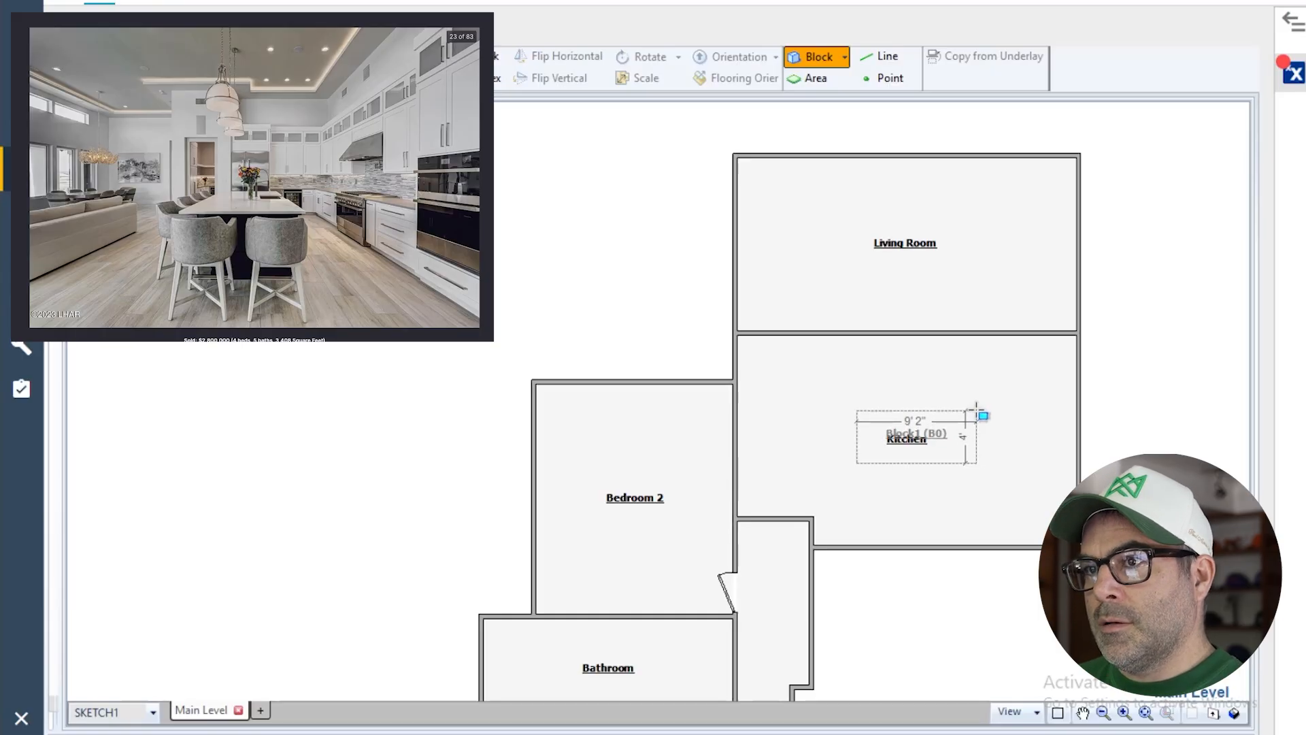
left_click(976, 409)
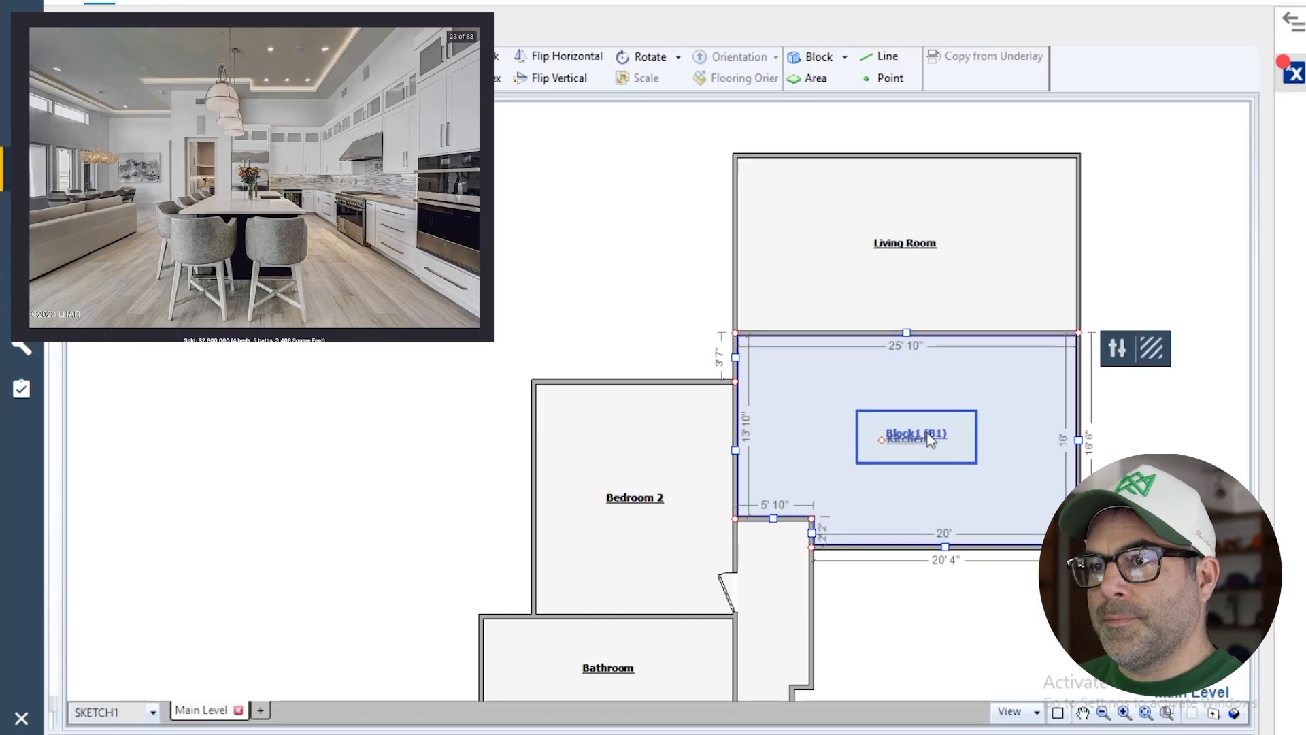
left_click(933, 438)
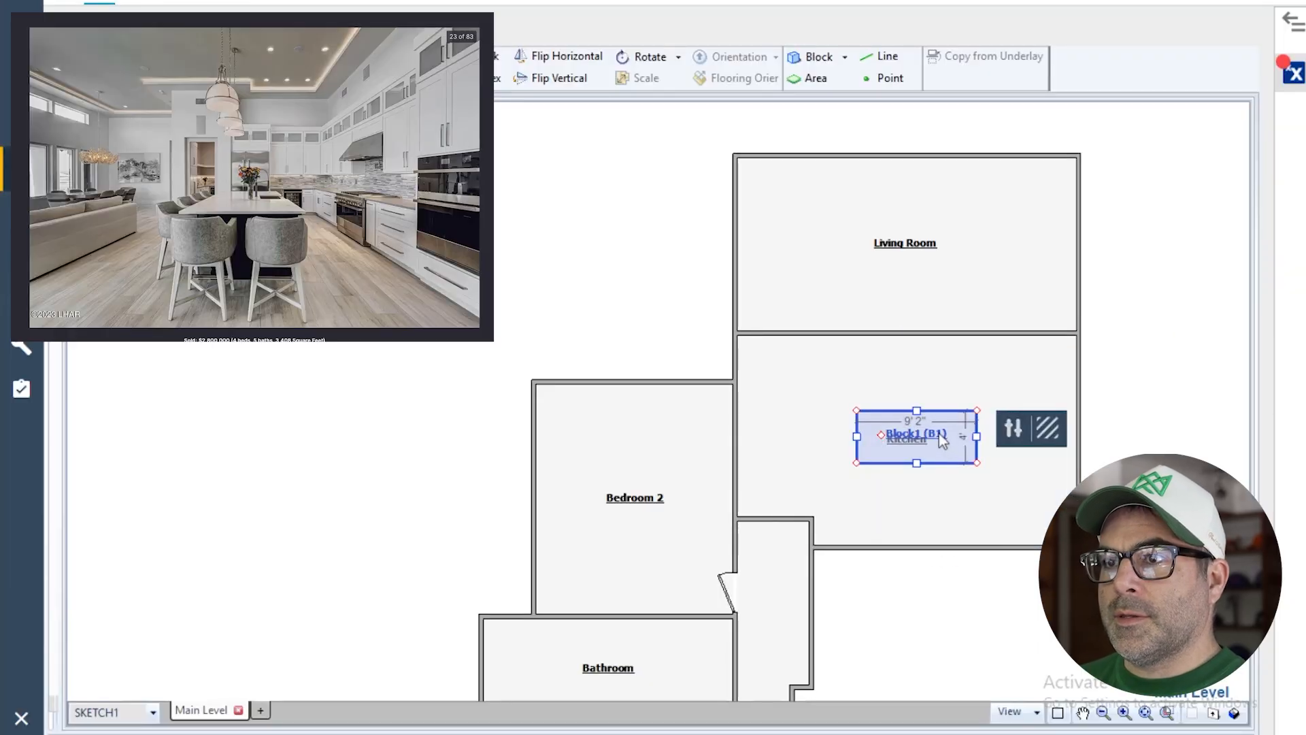
double_click(938, 434)
type("Island")
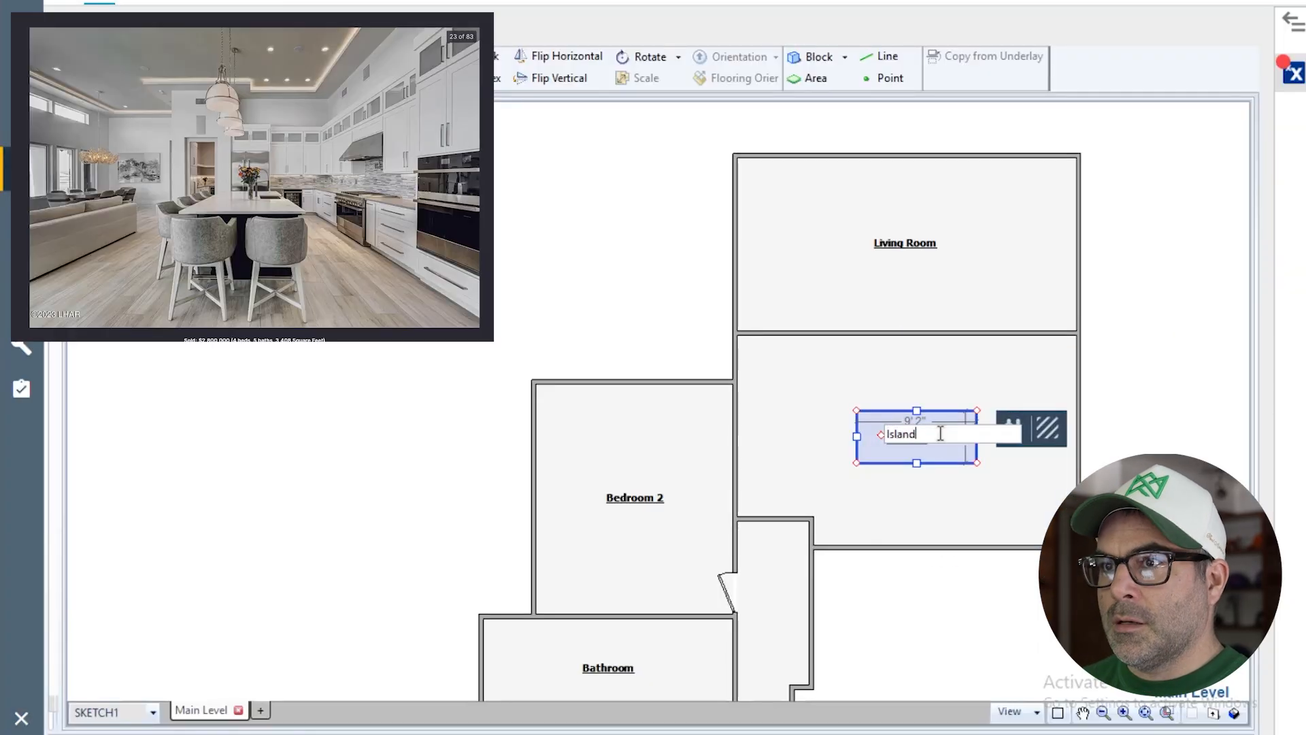
left_click(1022, 631)
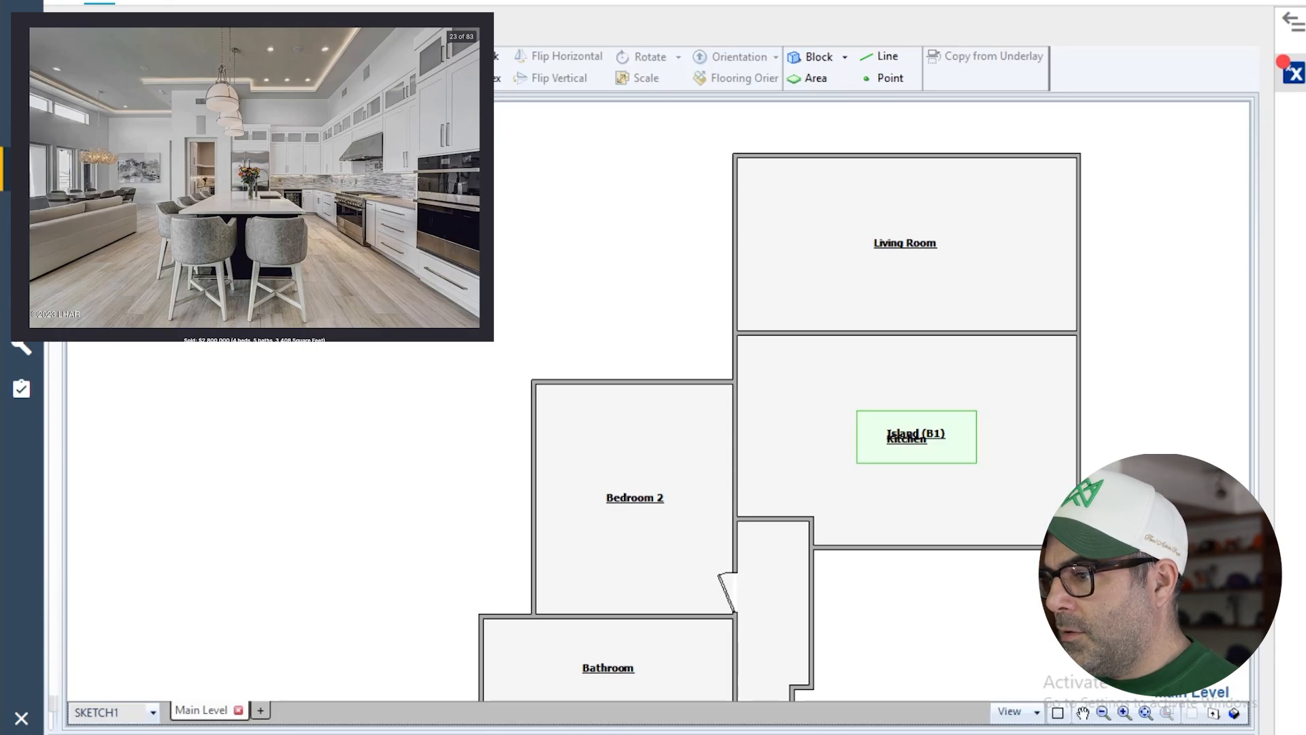
left_click(814, 57)
left_click_drag(856, 532, 1077, 541)
key("Escape")
- Draw a block about 2' deep along the Kitchen's lower wall and extend it left to the notch wall, 20' long
scroll(932, 531, "up", 2)
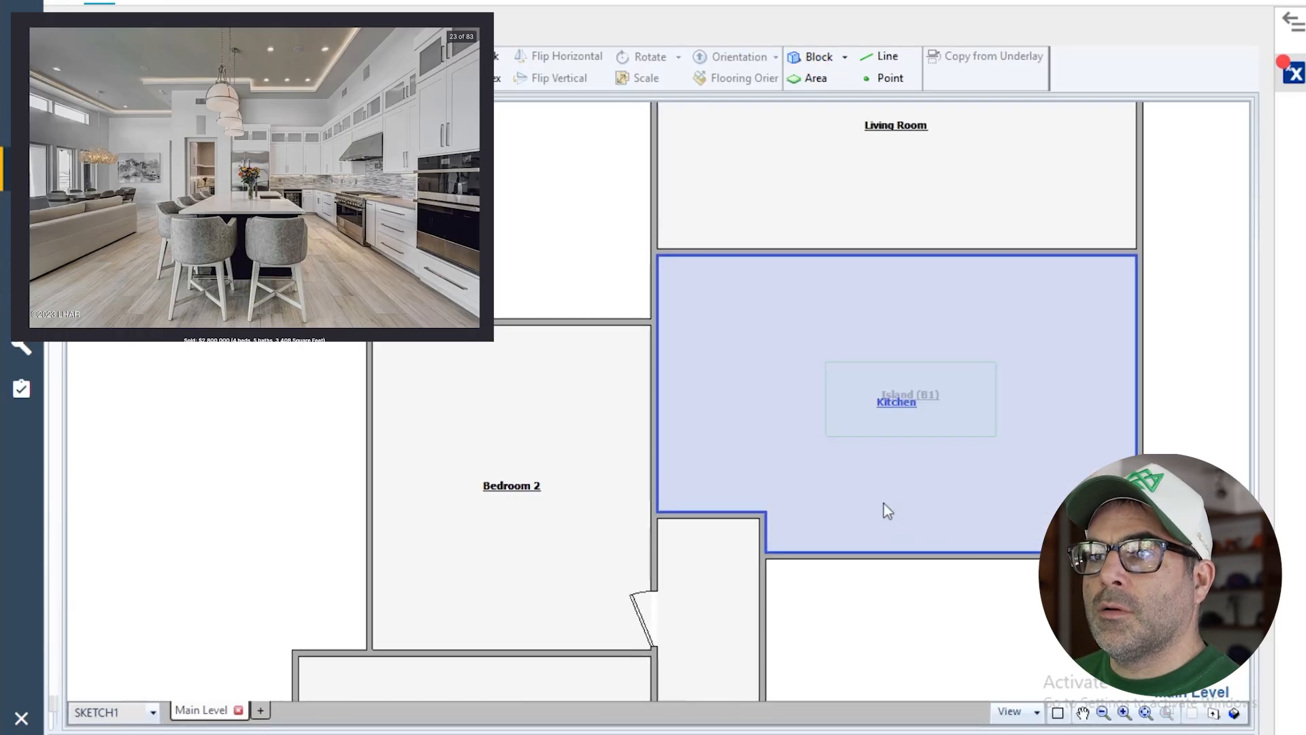
left_click(809, 58)
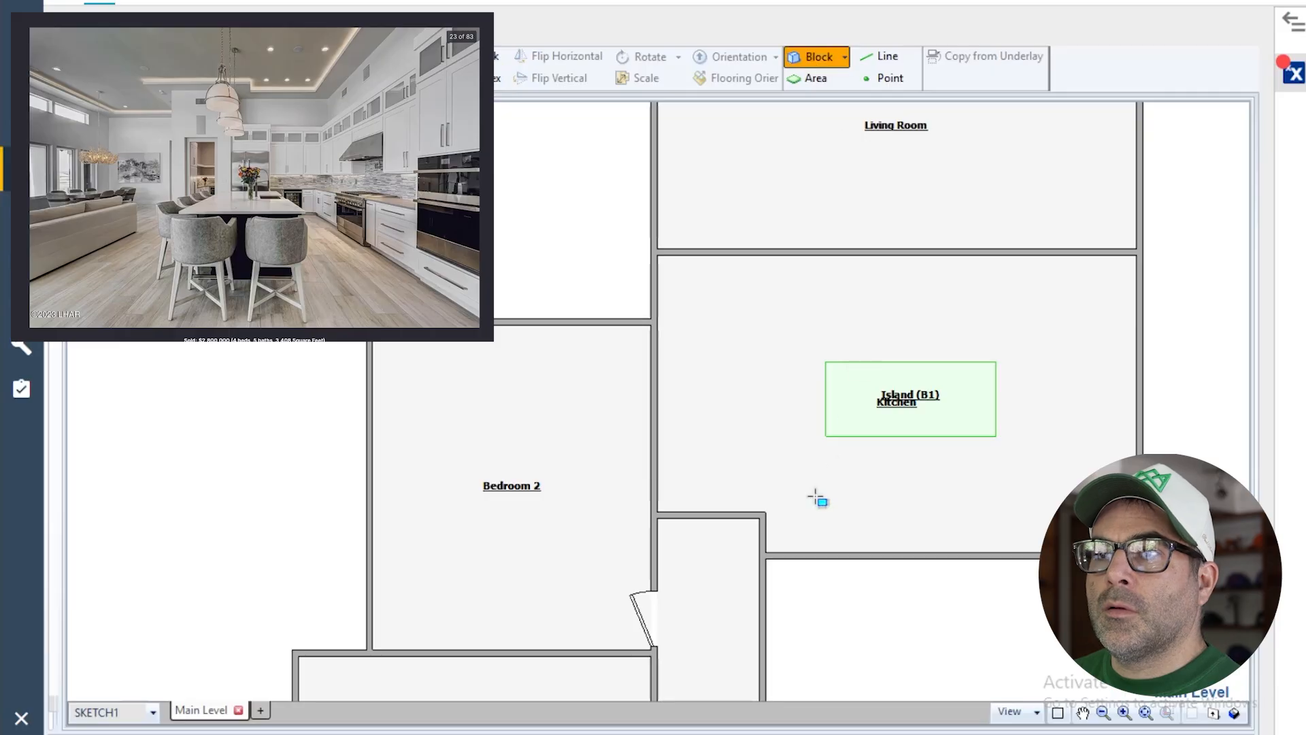
left_click(830, 532)
left_click_drag(853, 532, 1136, 533)
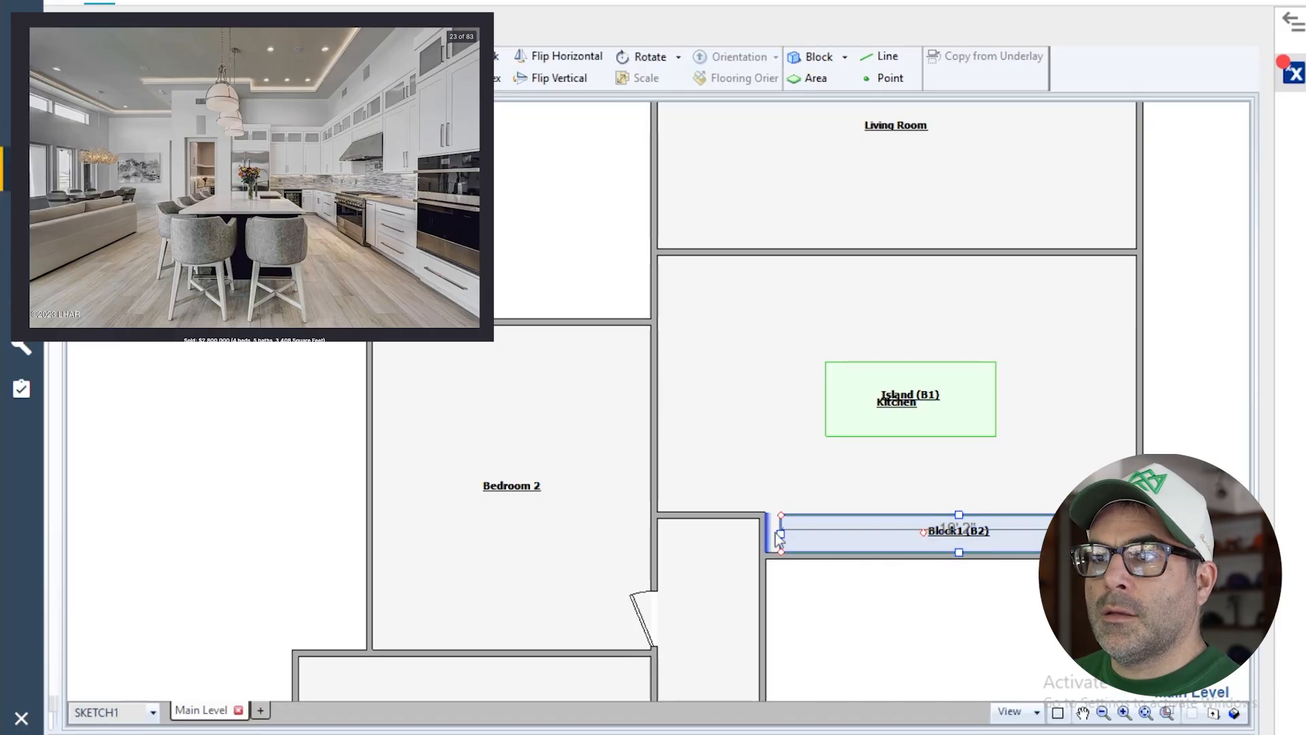
left_click_drag(781, 534, 767, 534)
left_click(883, 544)
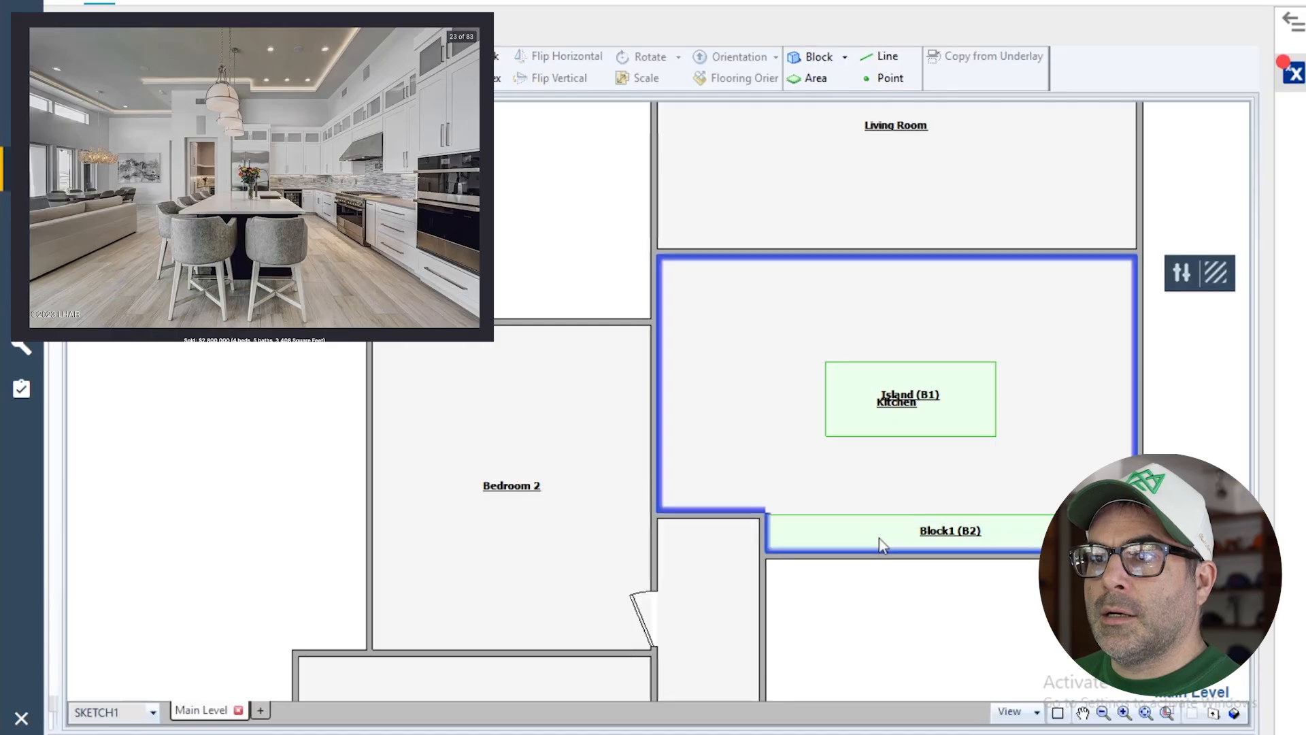
- Break the lower-wall block's upper edge near its right end and pull that part up the Kitchen's right wall into an L shape
left_click(816, 534)
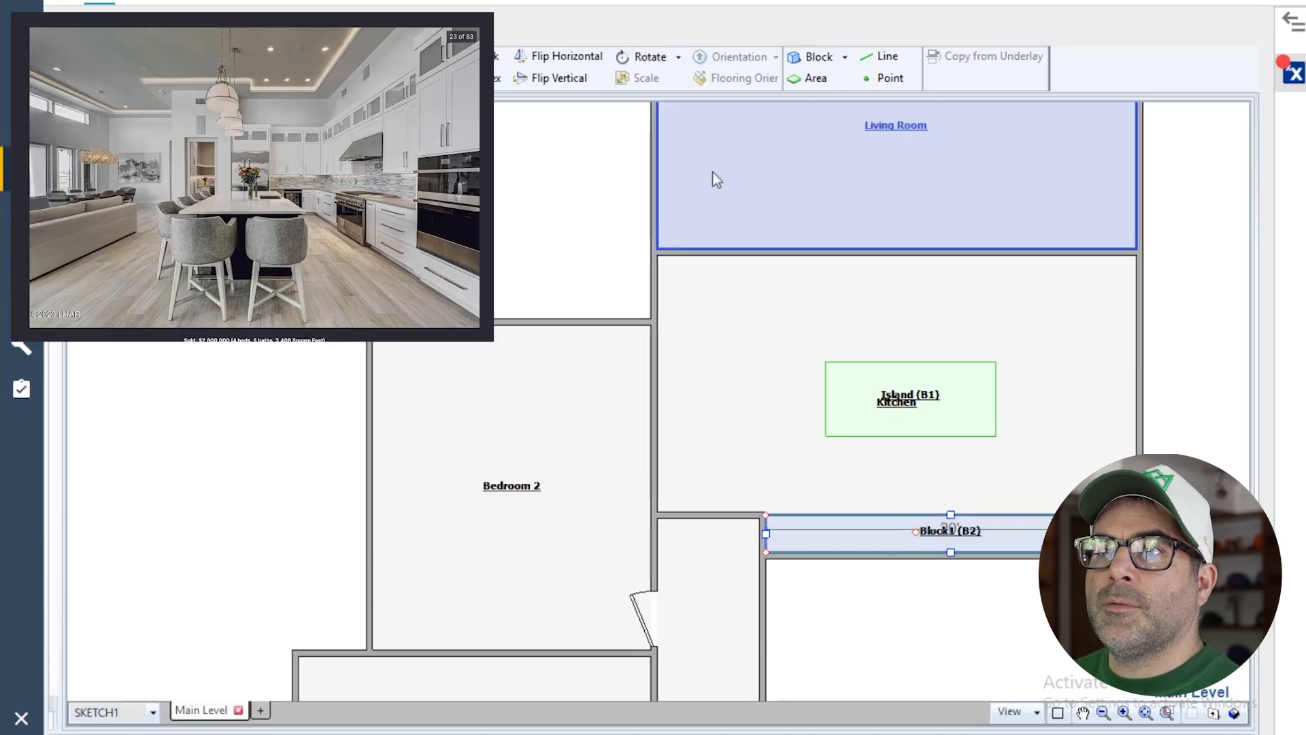
left_click(484, 57)
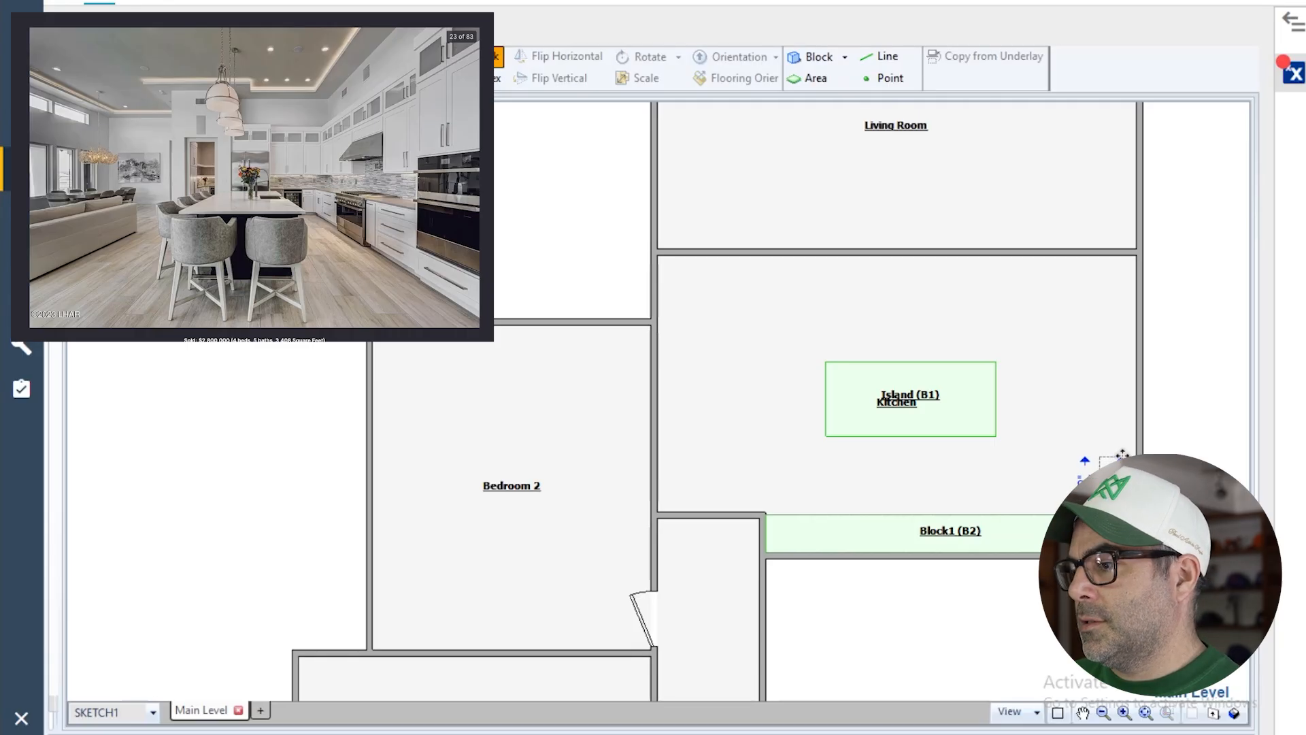
left_click_drag(1122, 455, 1127, 432)
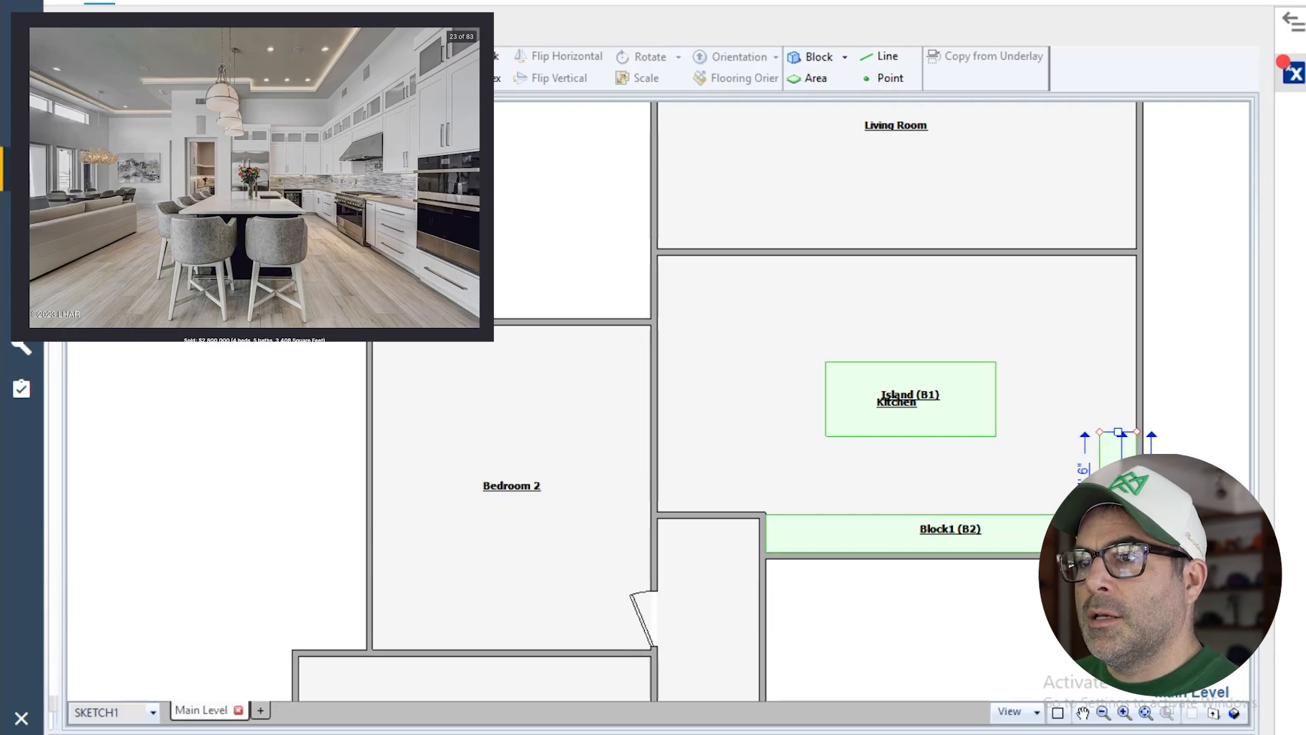
- Rename the L-shaped block in the Kitchen as Cabinets
left_click(936, 528)
double_click(937, 528)
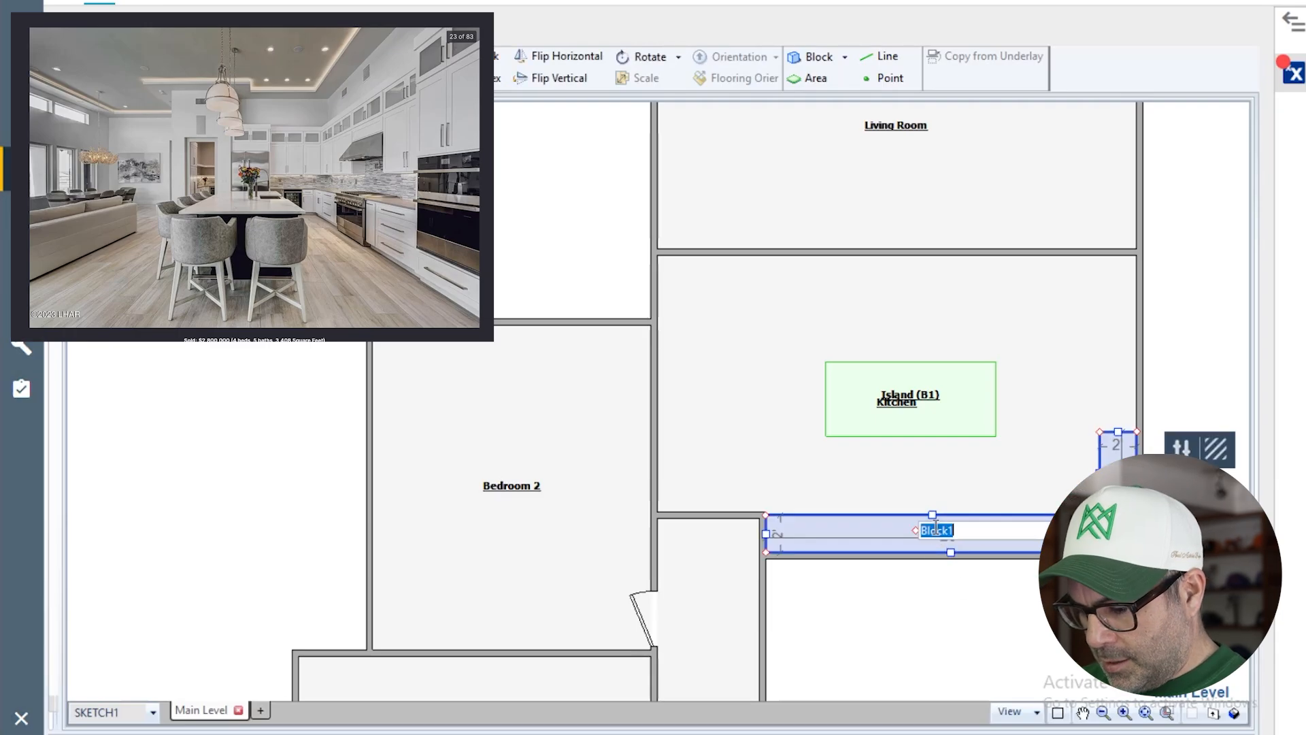
type("Cabinets")
key("Return")
left_click(1116, 428)
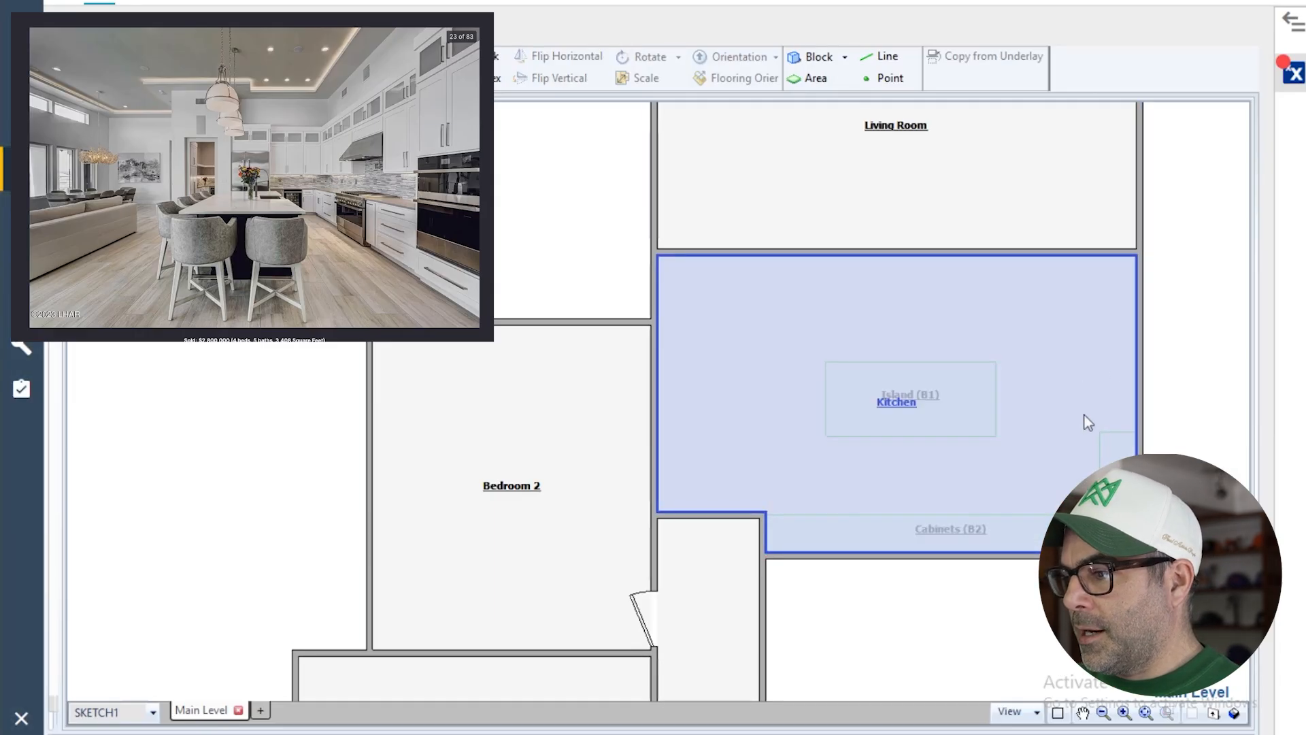
left_click(1161, 288)
left_click(486, 57)
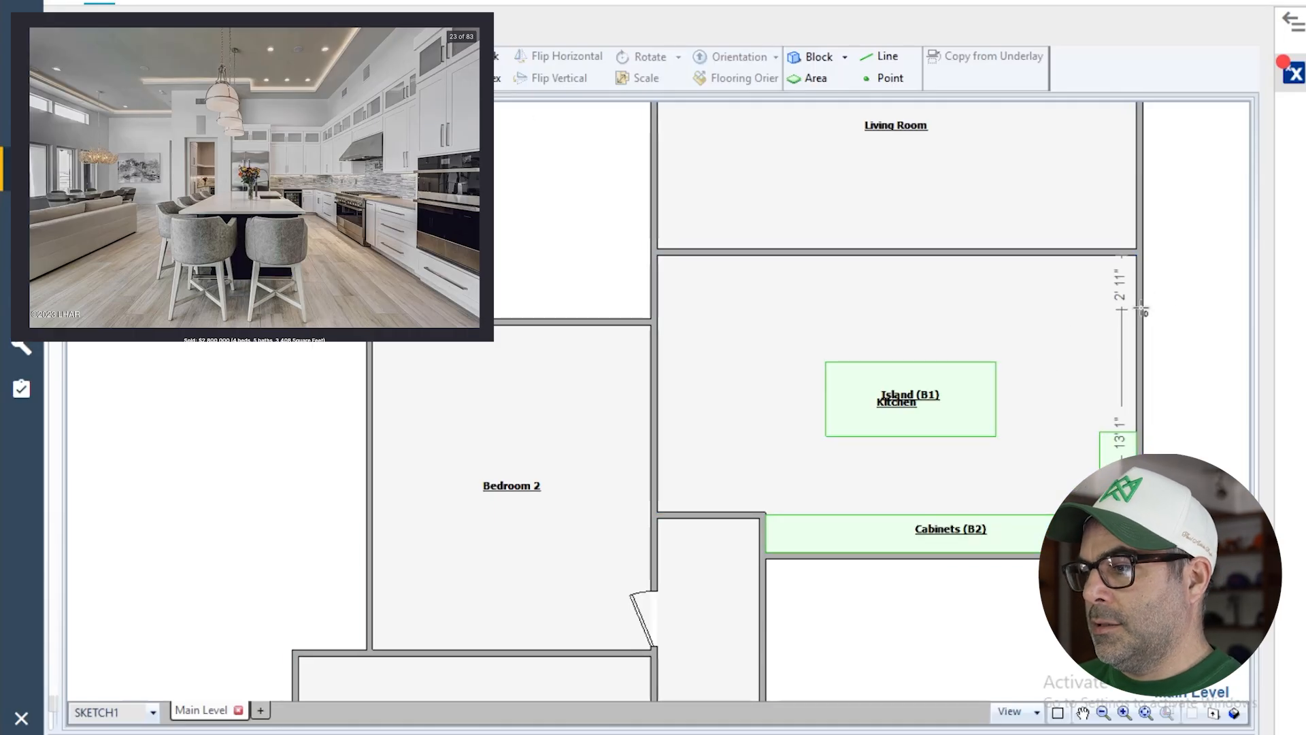
left_click(1139, 263)
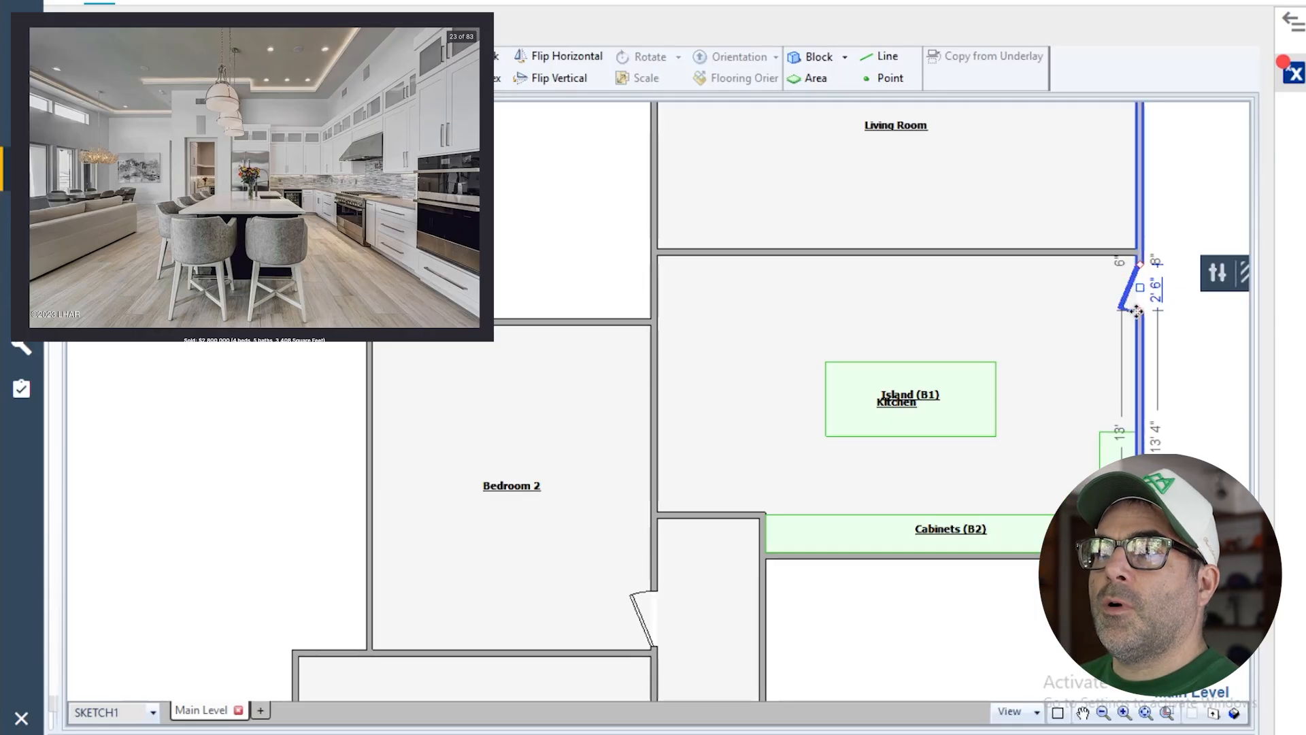
key("Delete")
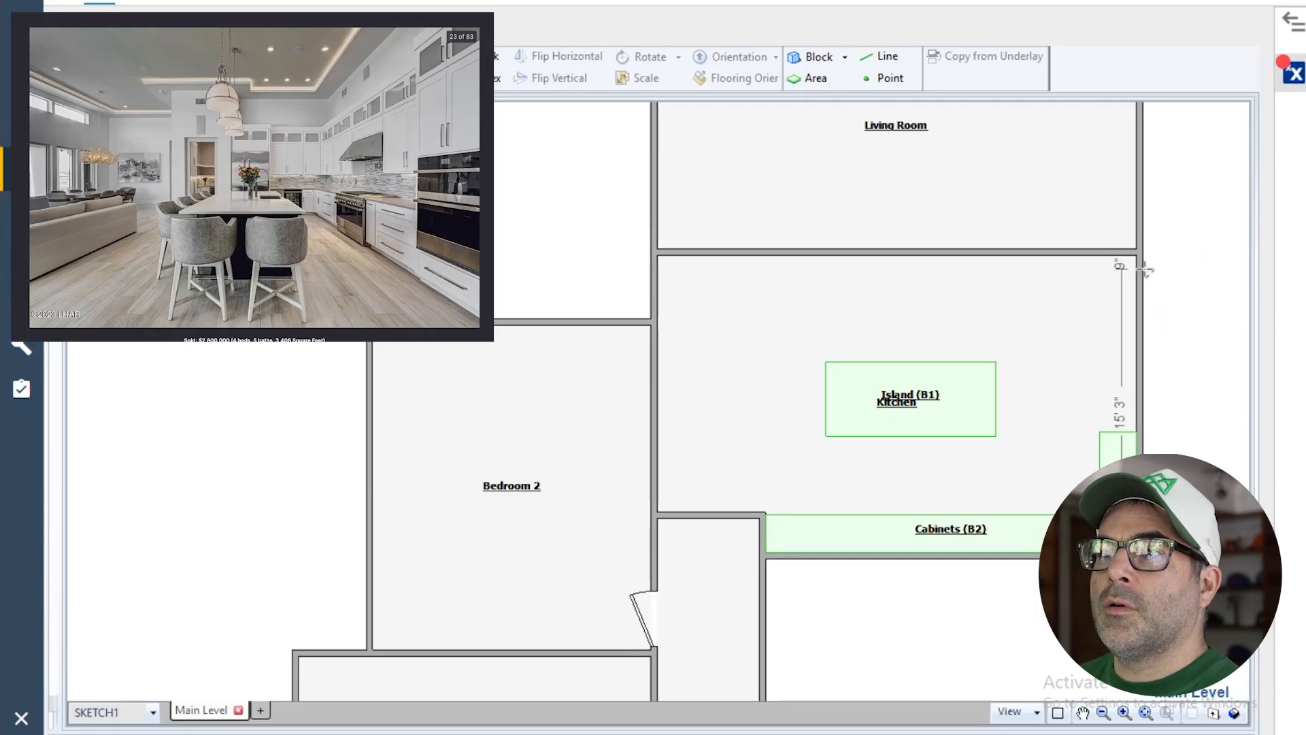
- Add an open missing-wall doorway in the Kitchen's right wall just below its upper corner
left_click(1144, 333)
left_click(1199, 373)
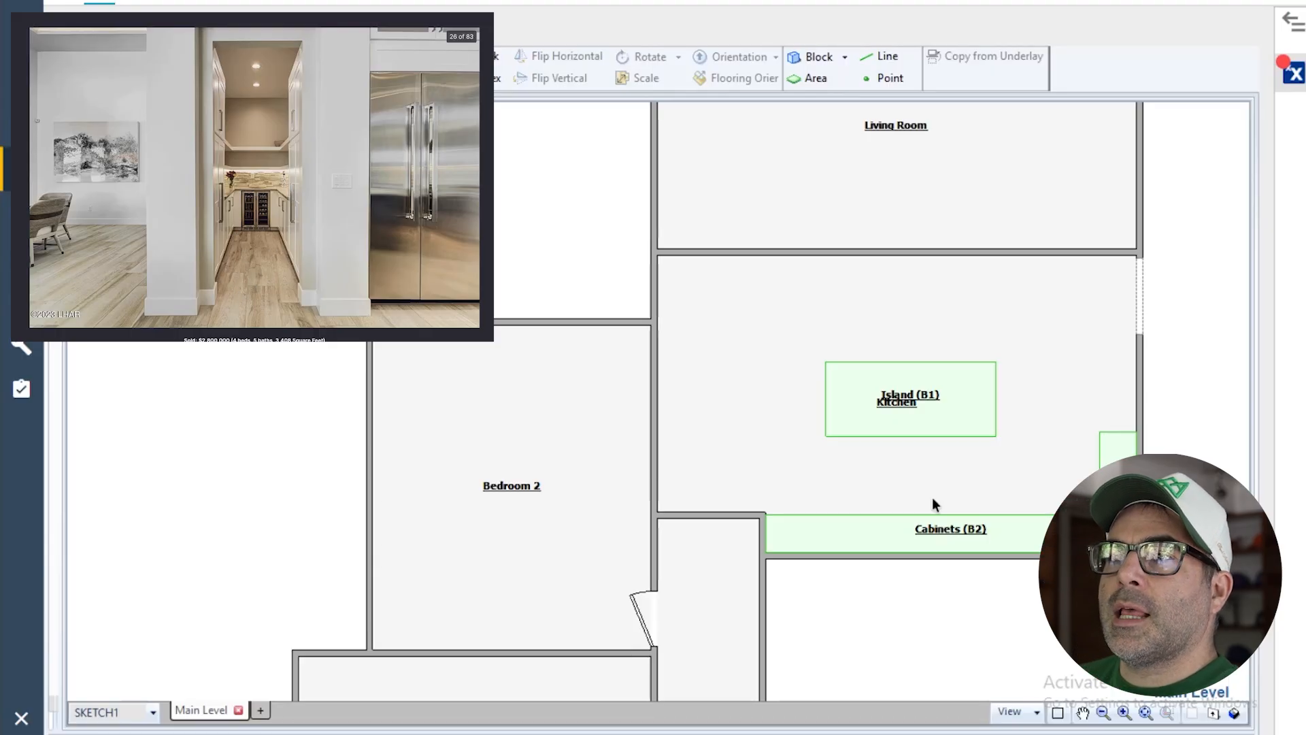
- Add a room against the Kitchen's right wall and move its lower wall up to make it 7' deep inside
scroll(649, 497, "down", 3)
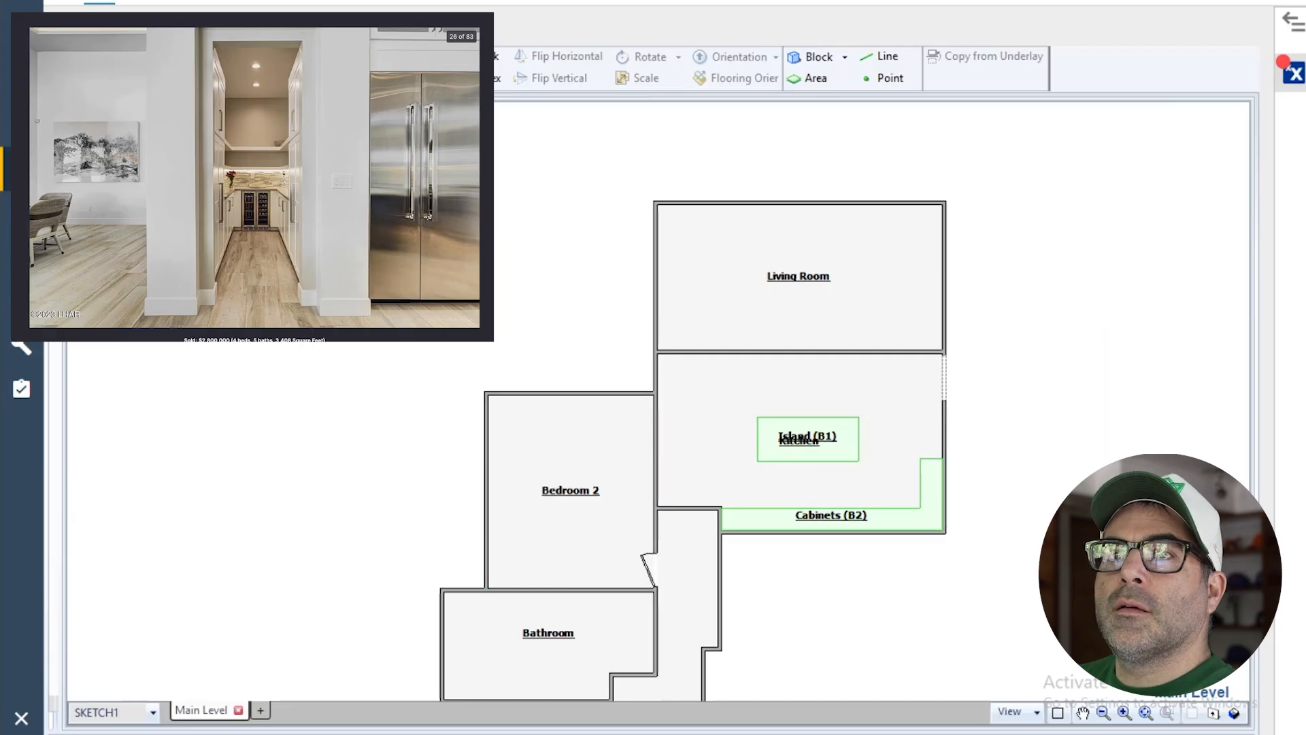
left_click(945, 356)
left_click_drag(1034, 532, 1042, 434)
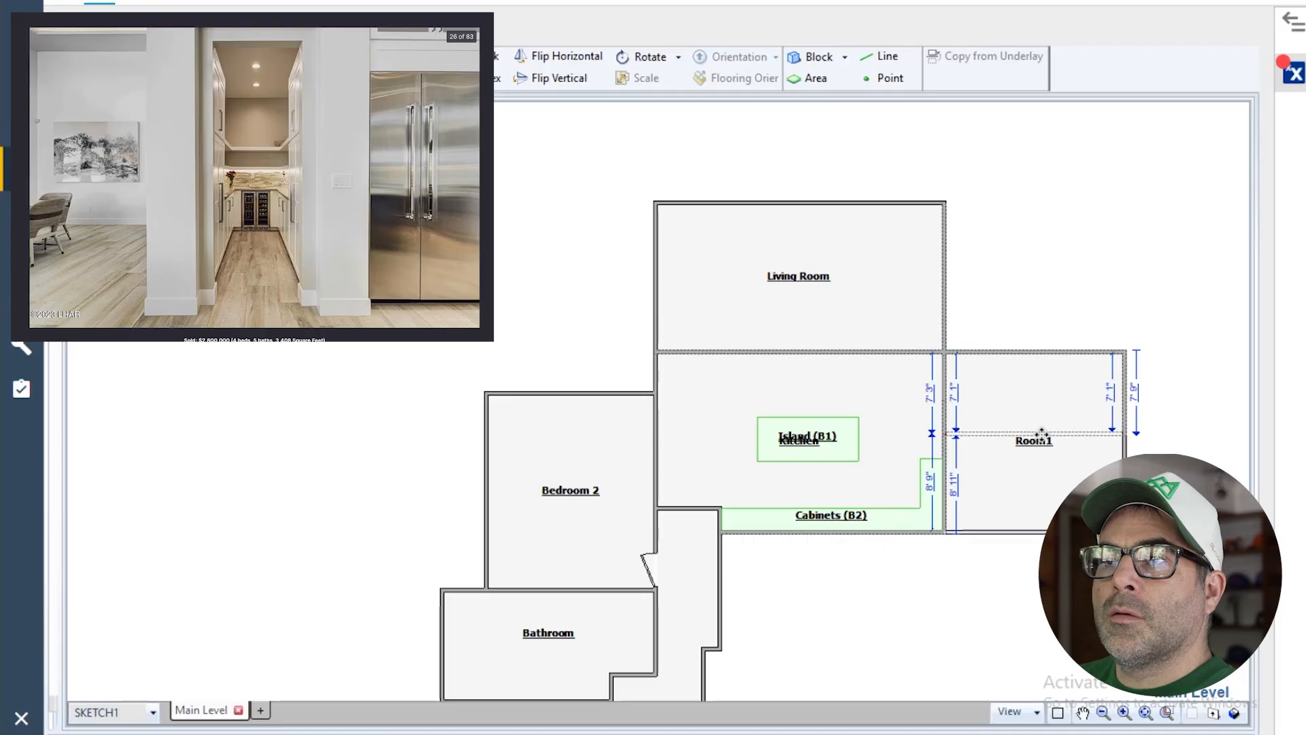
left_click_drag(1042, 433, 1042, 432)
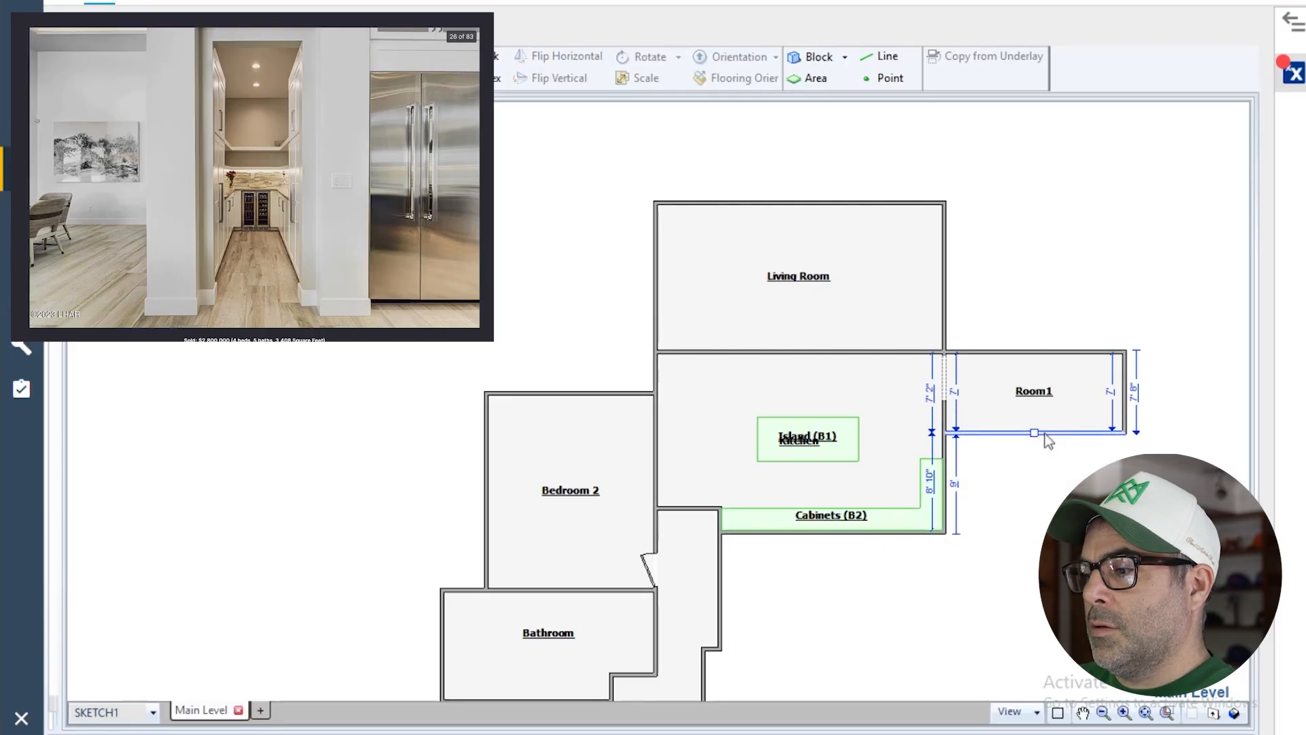
- Move the opening in the Kitchen's right wall down to centre it on the new room's left wall
left_click(944, 376)
left_click_drag(944, 376, 945, 381)
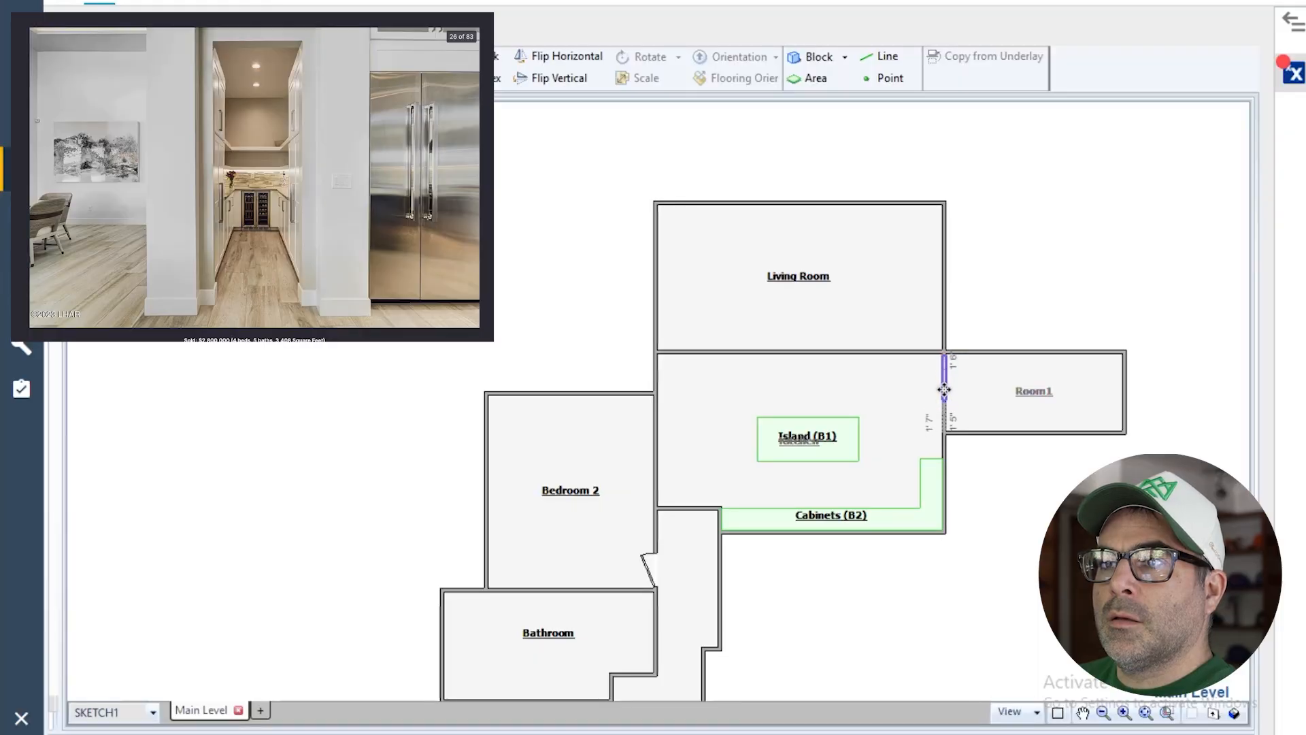
left_click_drag(944, 391, 944, 393)
left_click(1010, 471)
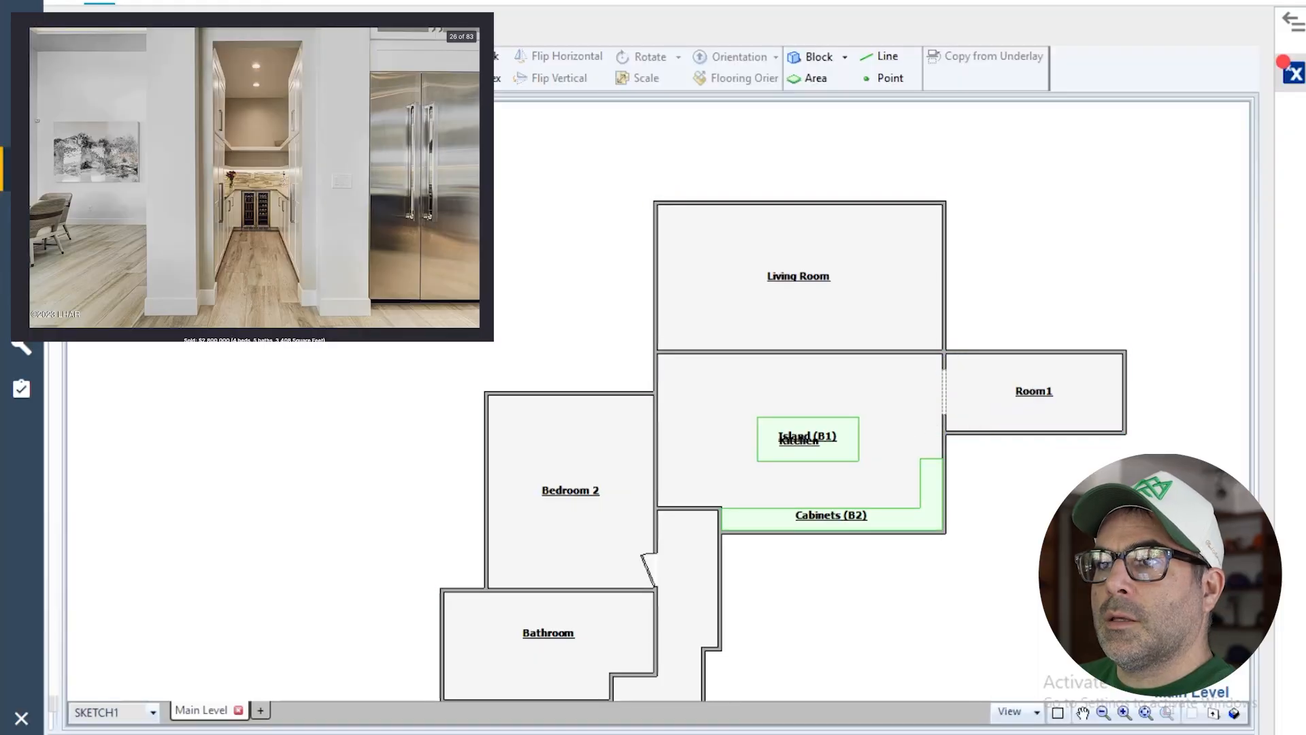
- Rename the room beside the Kitchen as Butlers Pantry and shorten it by moving its right wall inward
left_click(1042, 391)
double_click(1045, 397)
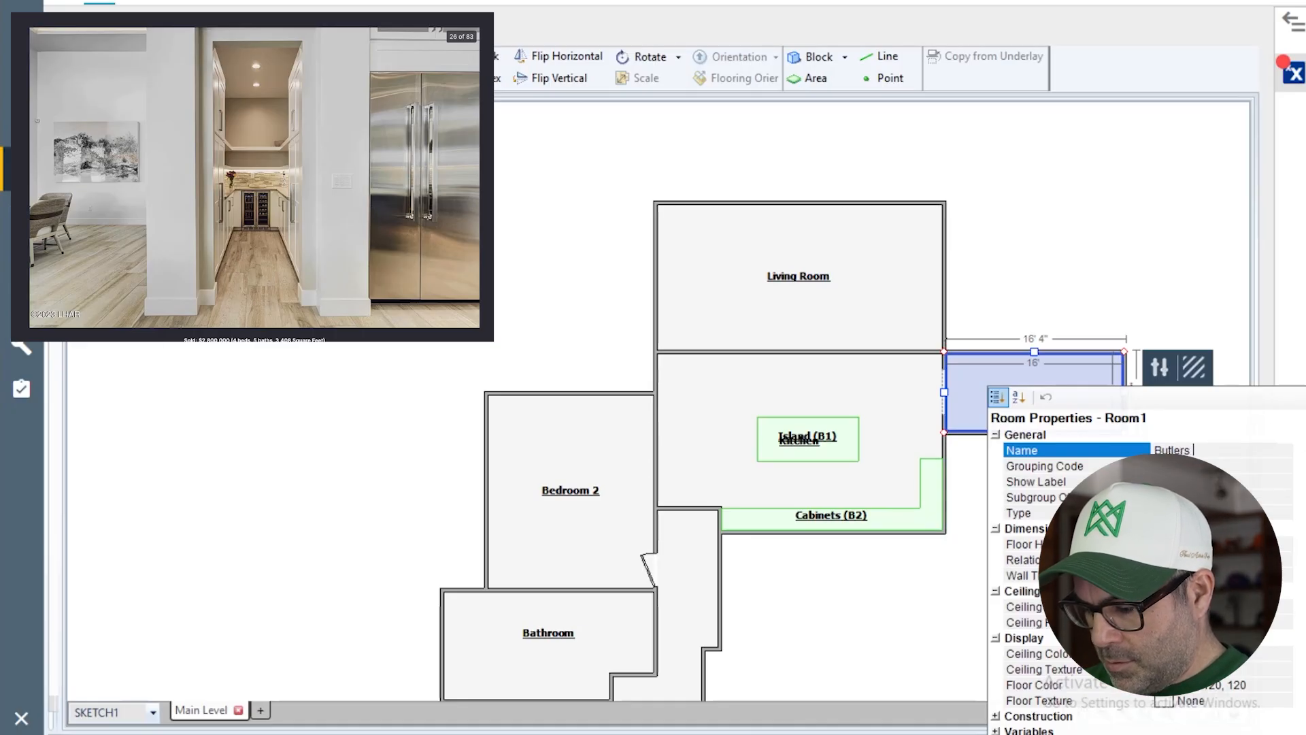
type("ry")
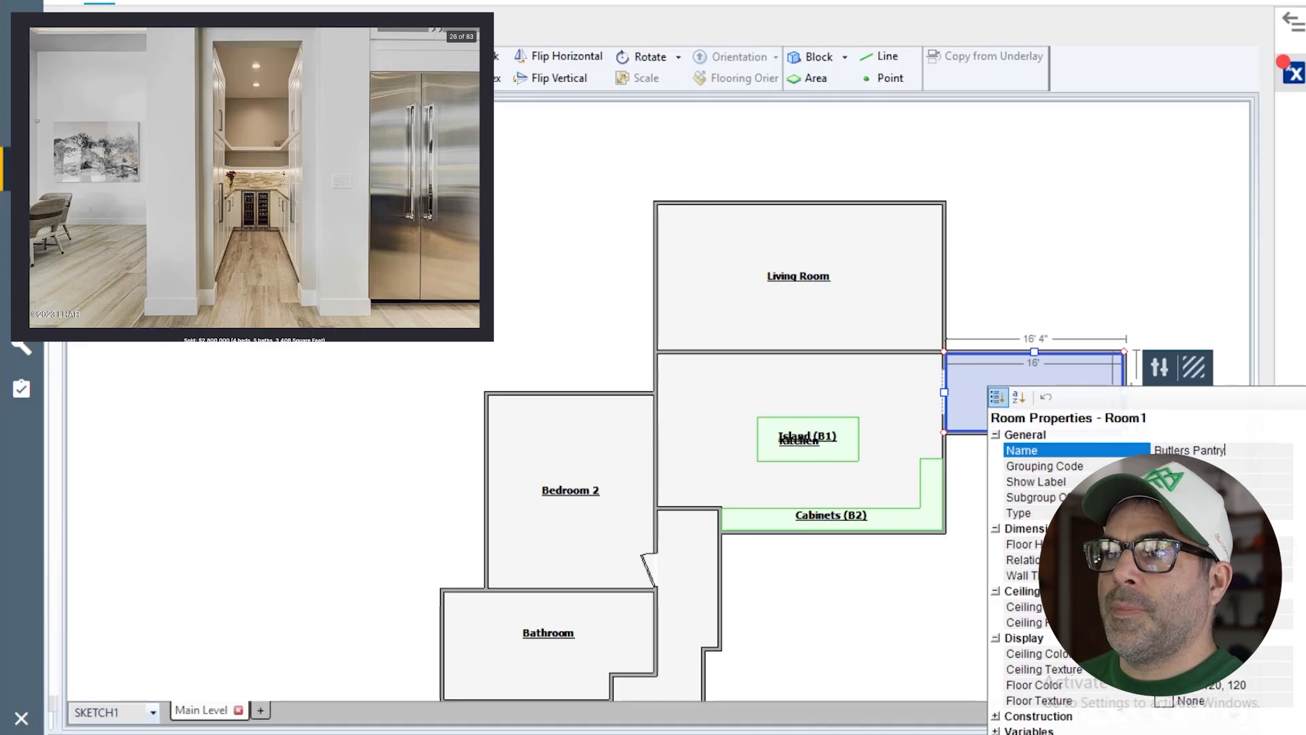
left_click(1134, 281)
left_click(1123, 393)
left_click_drag(1123, 393, 1081, 396)
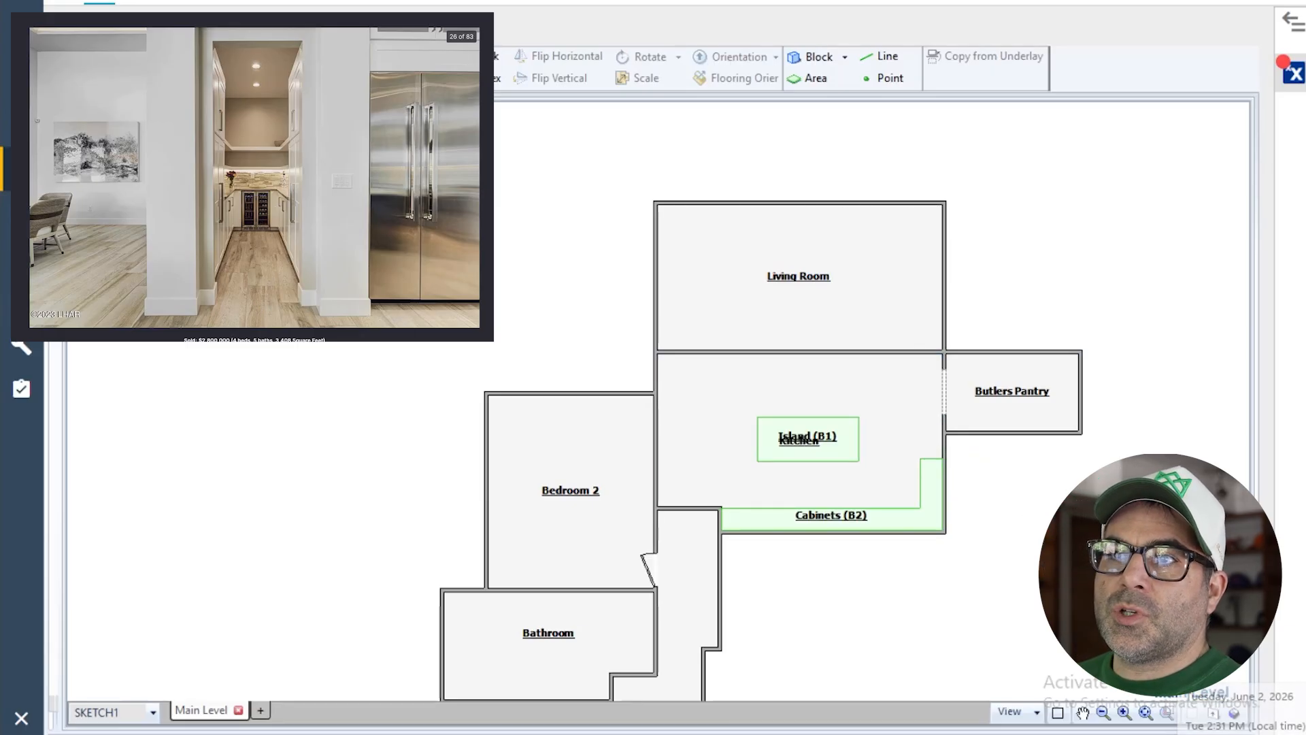
left_click(816, 56)
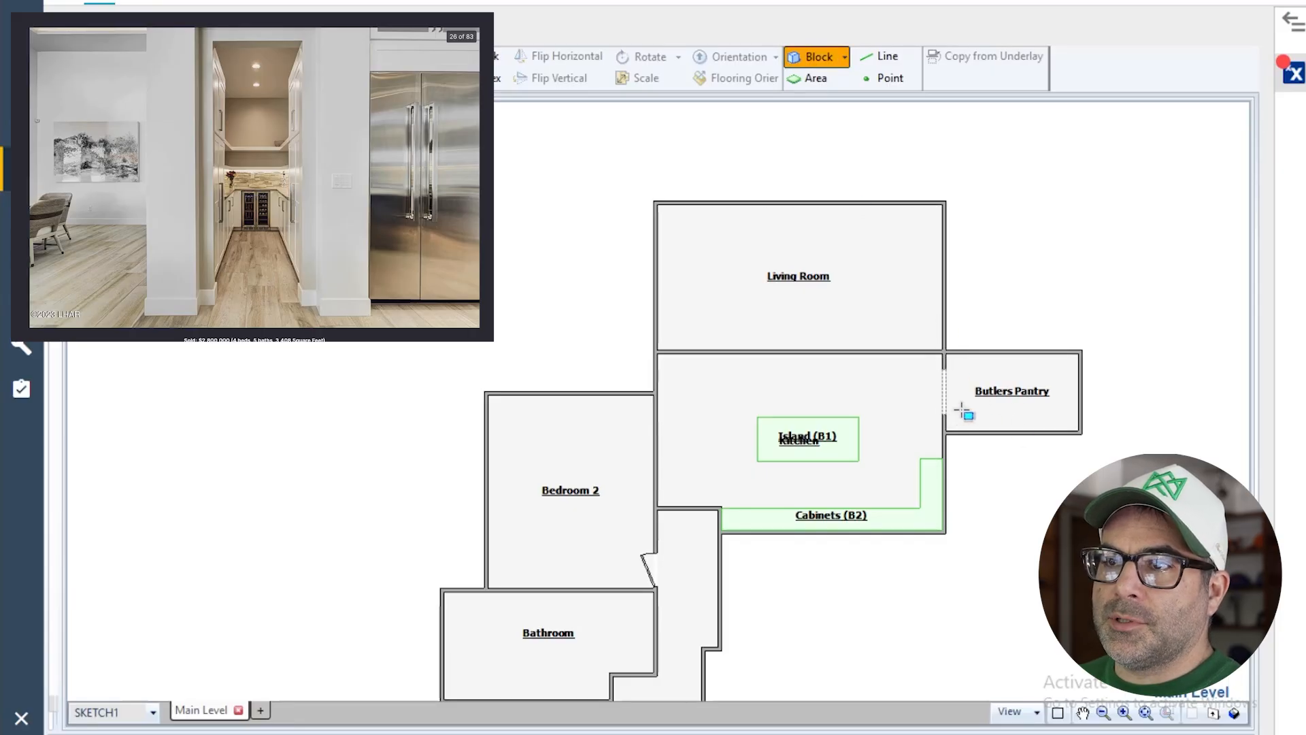
left_click(808, 57)
scroll(731, 498, "down", 2)
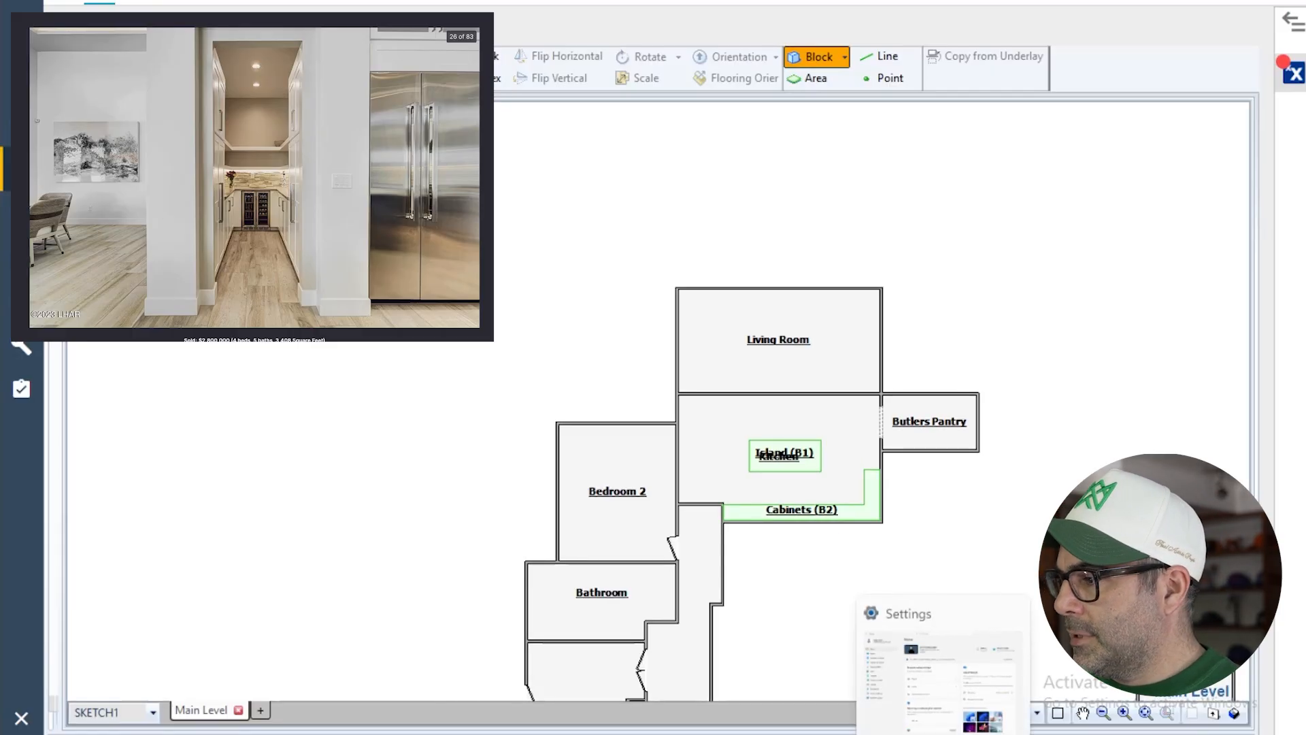
- Add a 12' by 12' room named Dining Room against the Living Room's right wall, above the Butlers Pantry
key("Right")
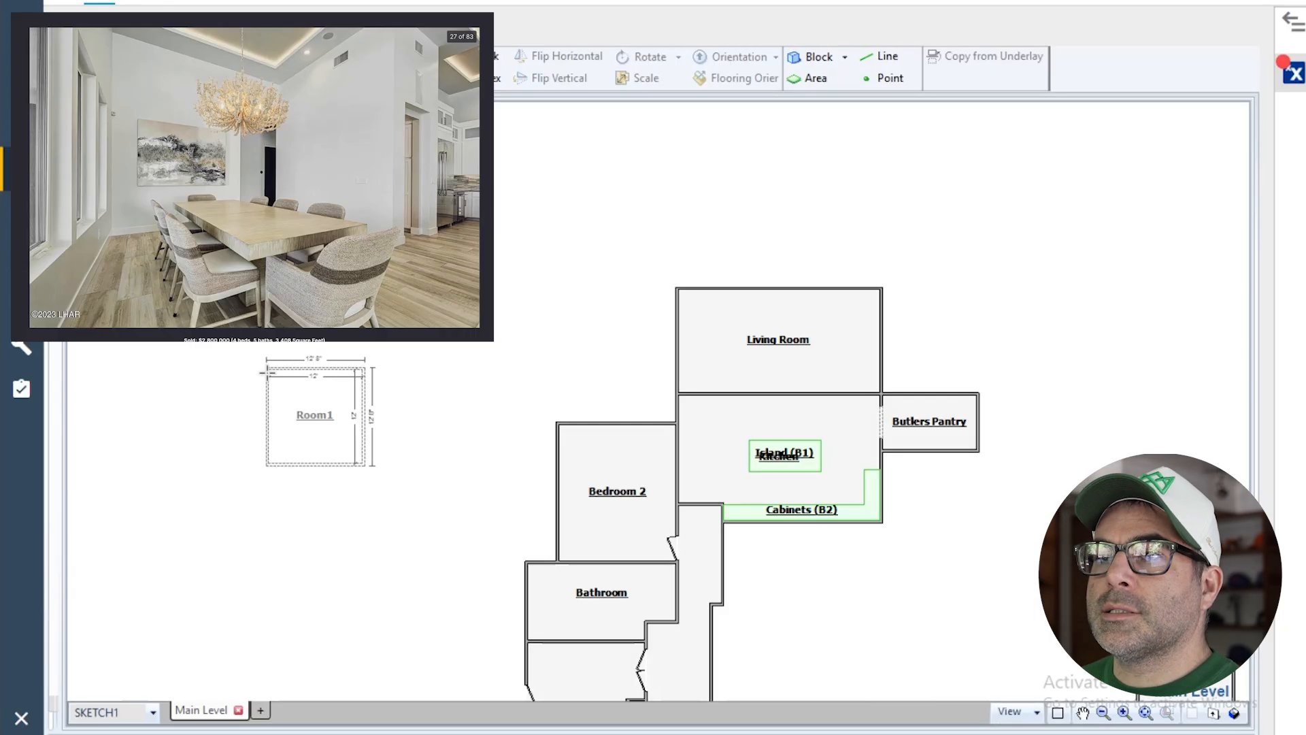
scroll(365, 405, "down", 3)
scroll(782, 612, "up", 7)
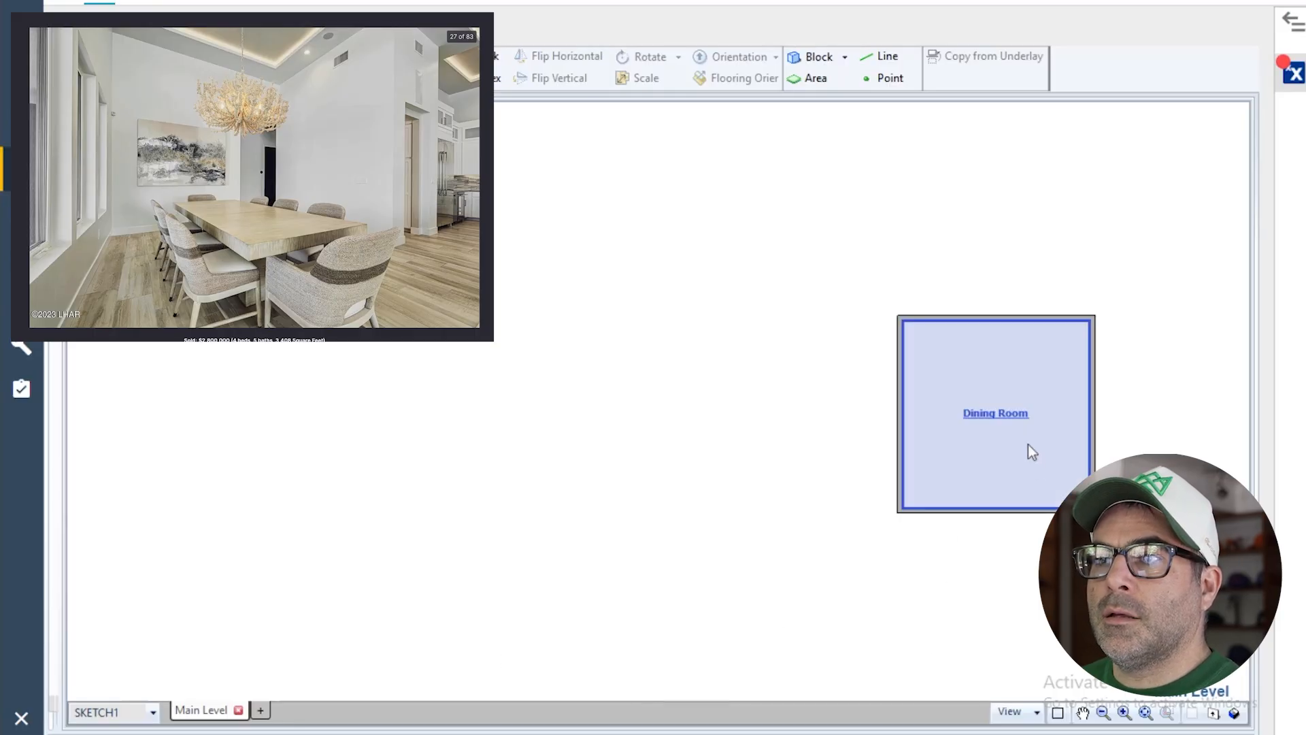
left_click(1029, 443)
scroll(842, 517, "down", 2)
left_click_drag(910, 454, 675, 222)
scroll(769, 414, "down", 3)
scroll(789, 329, "up", 2)
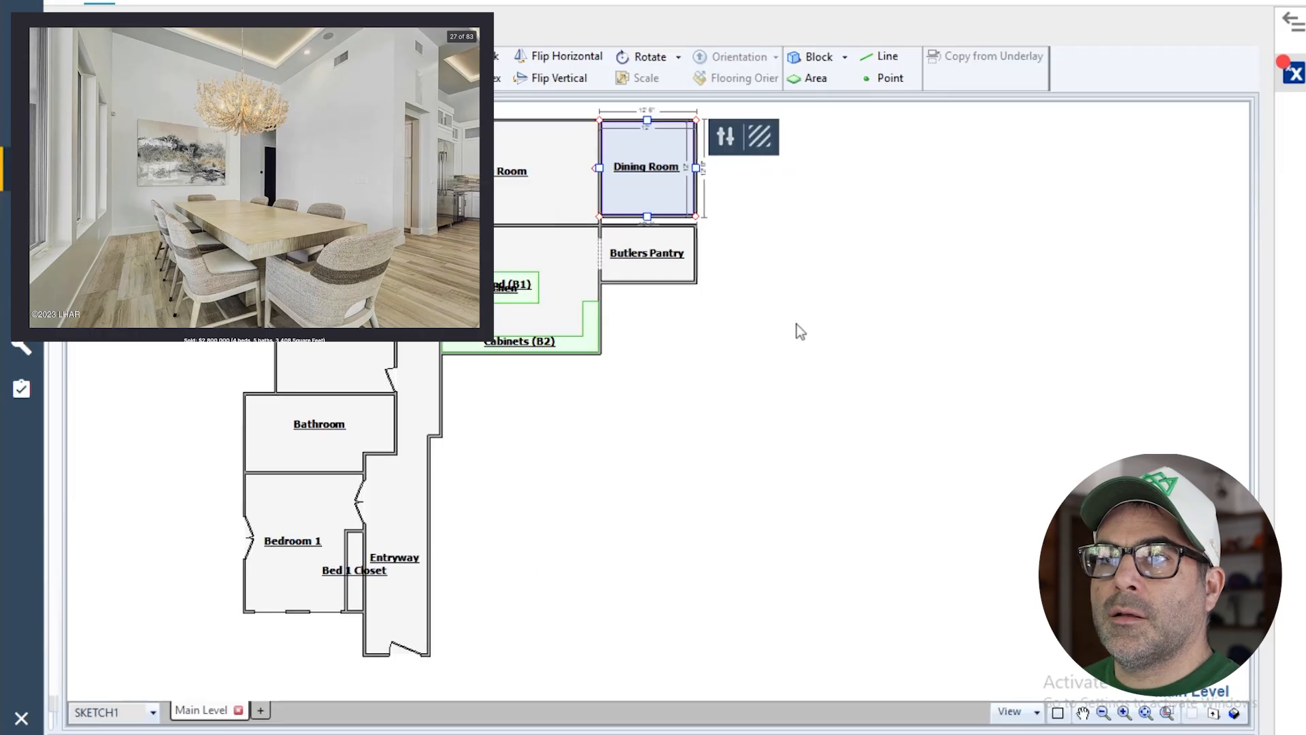
- Move the Dining Room's lower wall down to meet the Butlers Pantry's upper wall
scroll(841, 369, "up", 3)
left_click_drag(757, 361, 758, 374)
scroll(1004, 570, "down", 2)
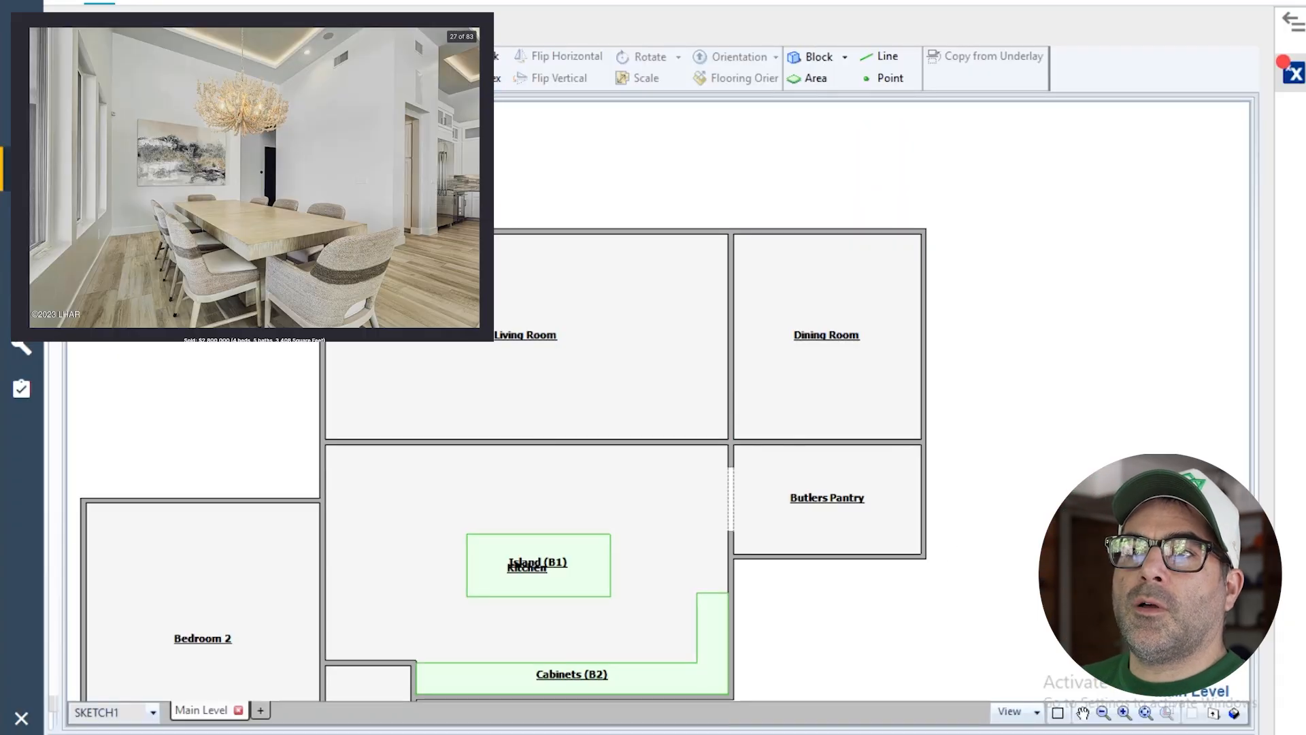
- Open the full walls between Living Room and Dining Room, Living Room and Kitchen, and Kitchen and Entryway as missing walls
left_click(730, 320)
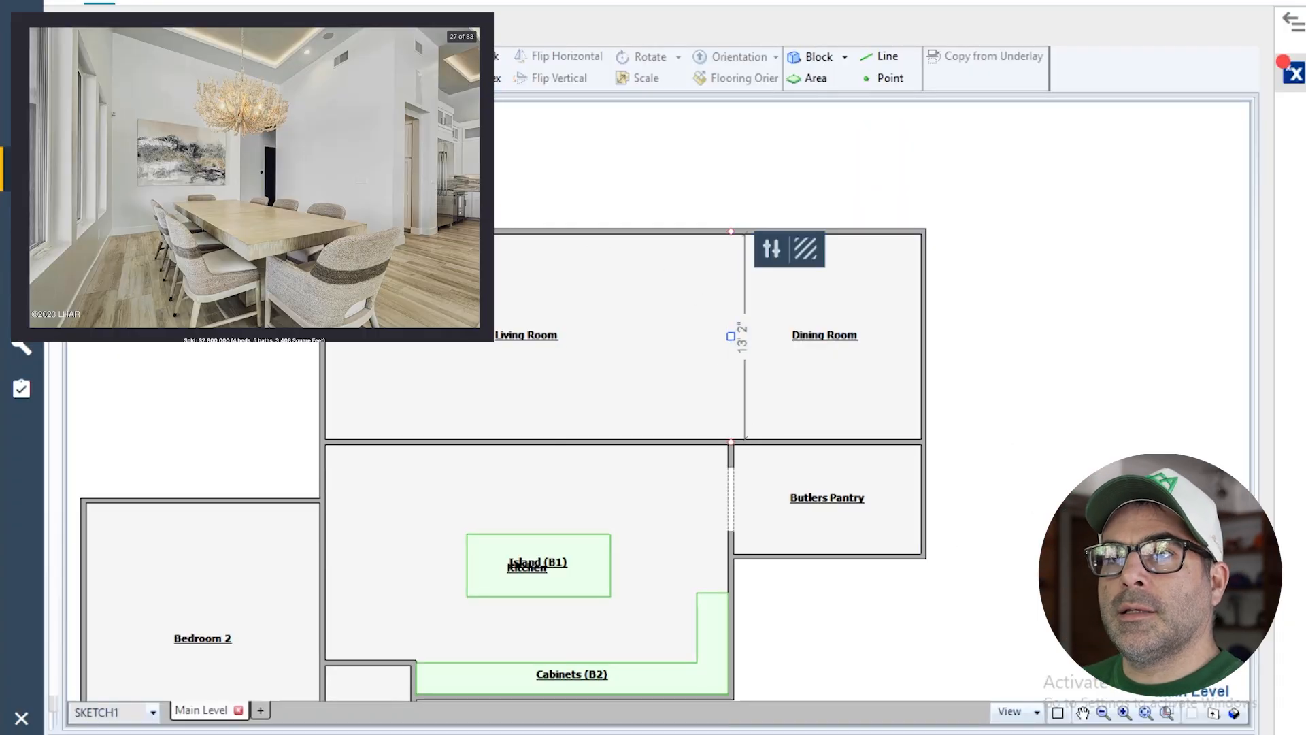
left_click(563, 442)
scroll(734, 450, "down", 2)
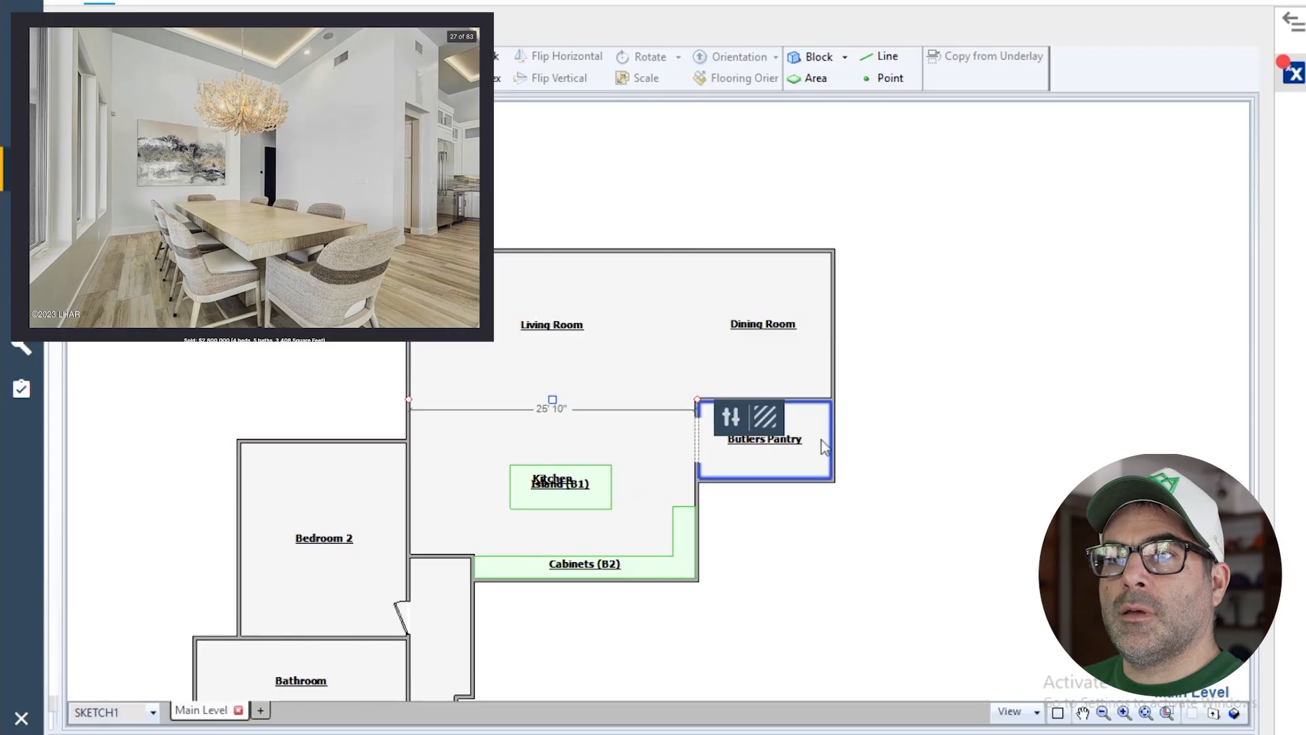
scroll(825, 446, "down", 2)
left_click(569, 449)
left_click(560, 524)
scroll(910, 484, "down", 2)
scroll(667, 447, "down", 2)
scroll(744, 655, "up", 1)
left_click(721, 594)
scroll(711, 541, "up", 2)
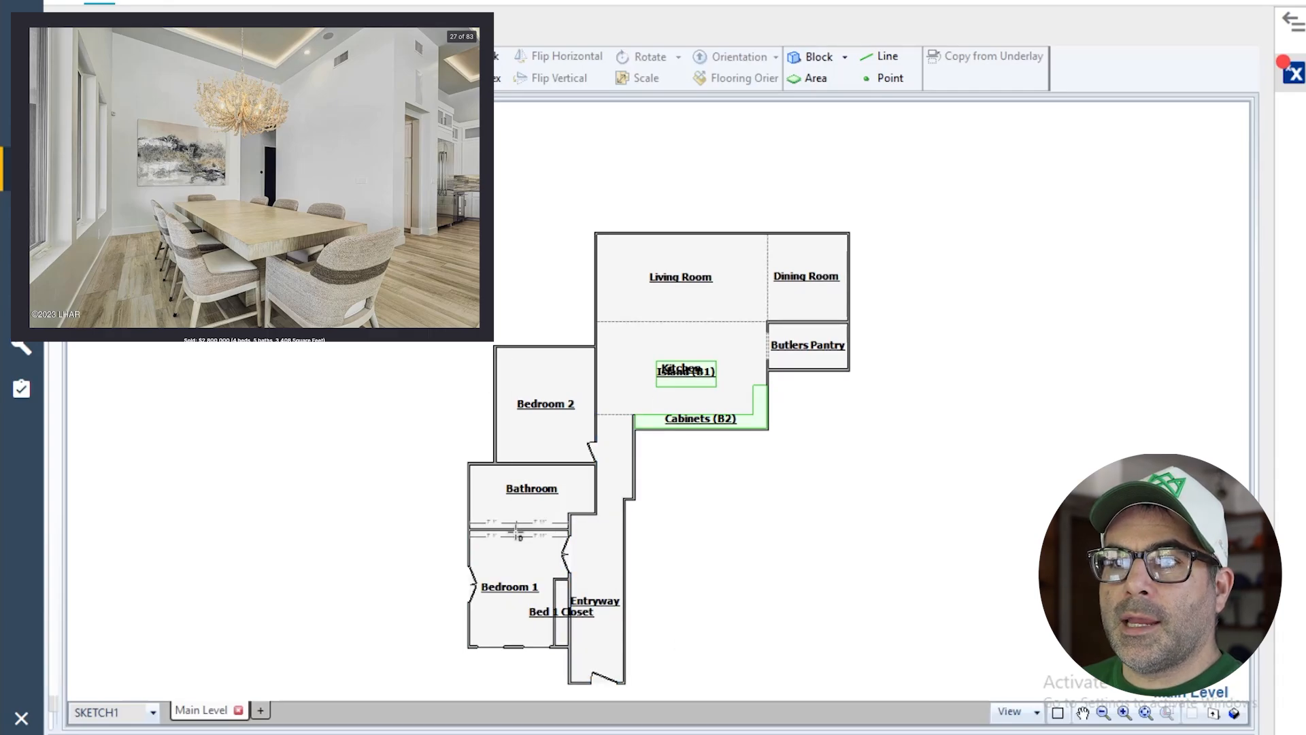
- Add a door in the wall between the Bathroom and Bedroom 1, flip it vertically and move it near the wall's right end
left_click(529, 559)
left_click_drag(530, 529, 513, 528)
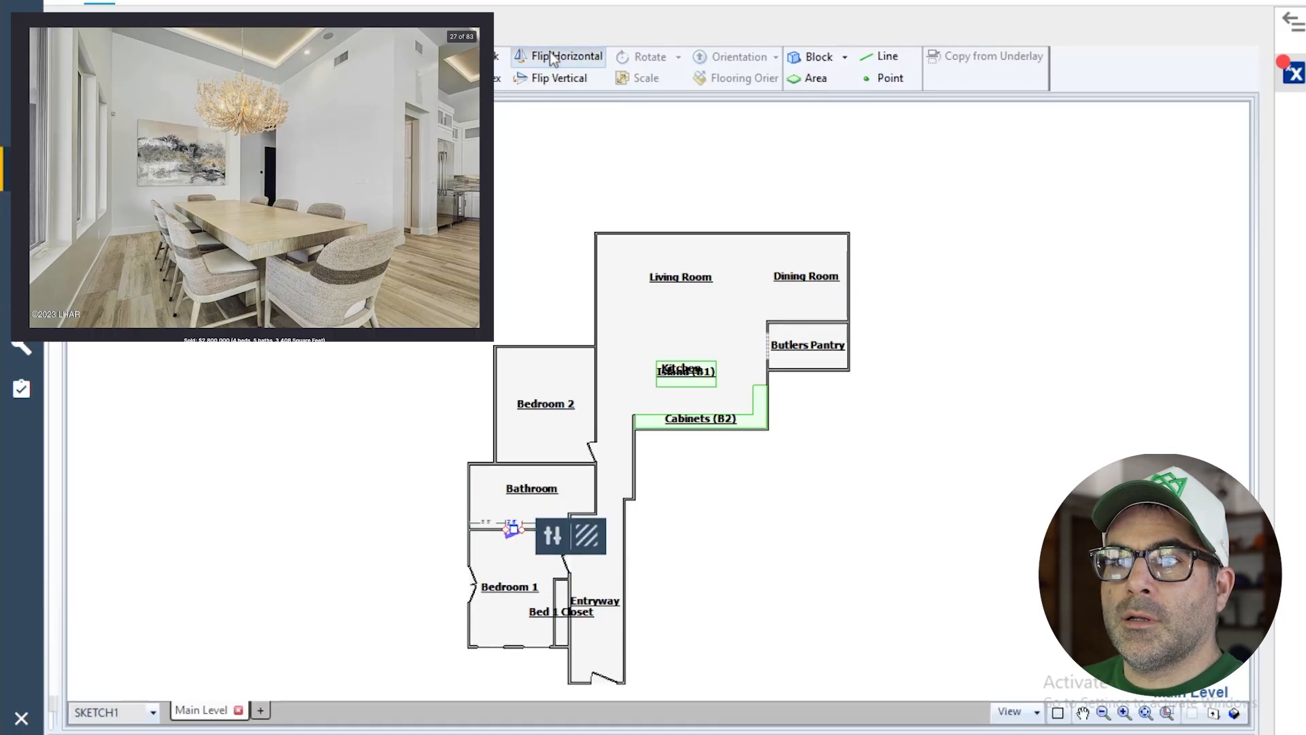
left_click(553, 86)
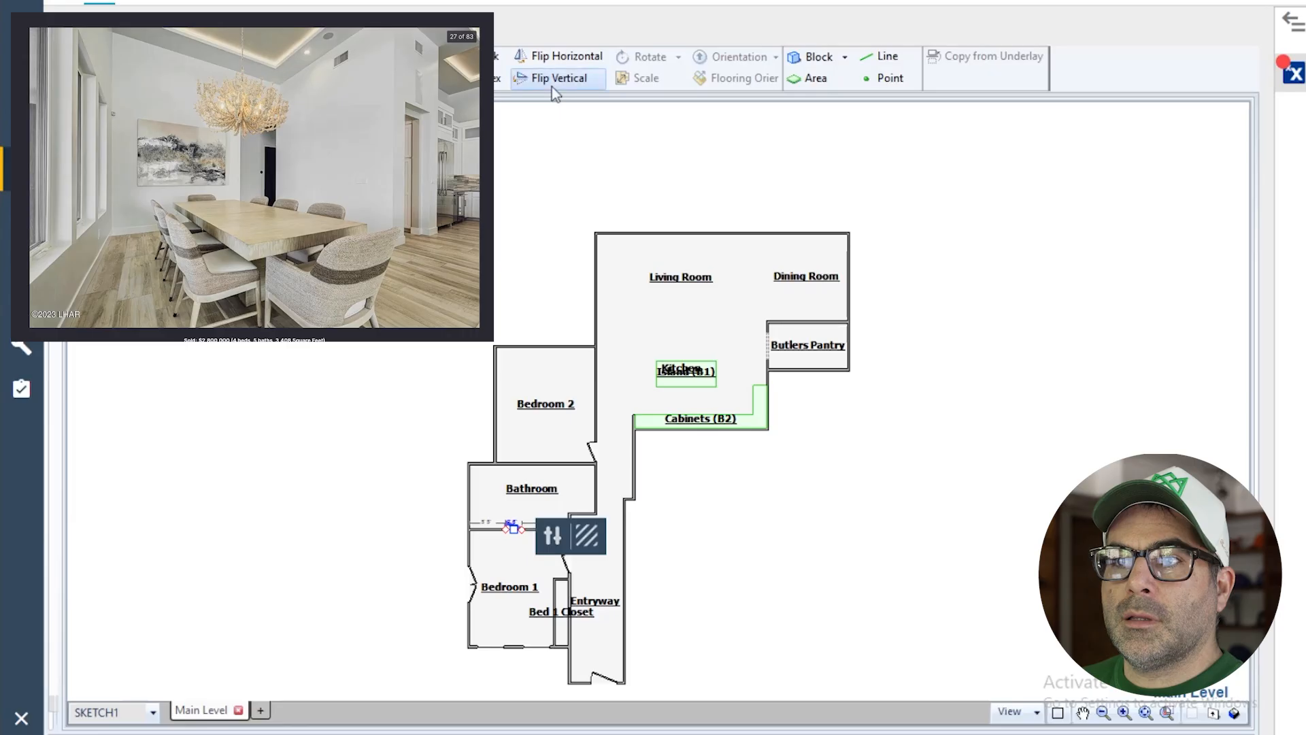
left_click(789, 578)
left_click(515, 525)
left_click_drag(515, 525, 556, 526)
left_click(752, 569)
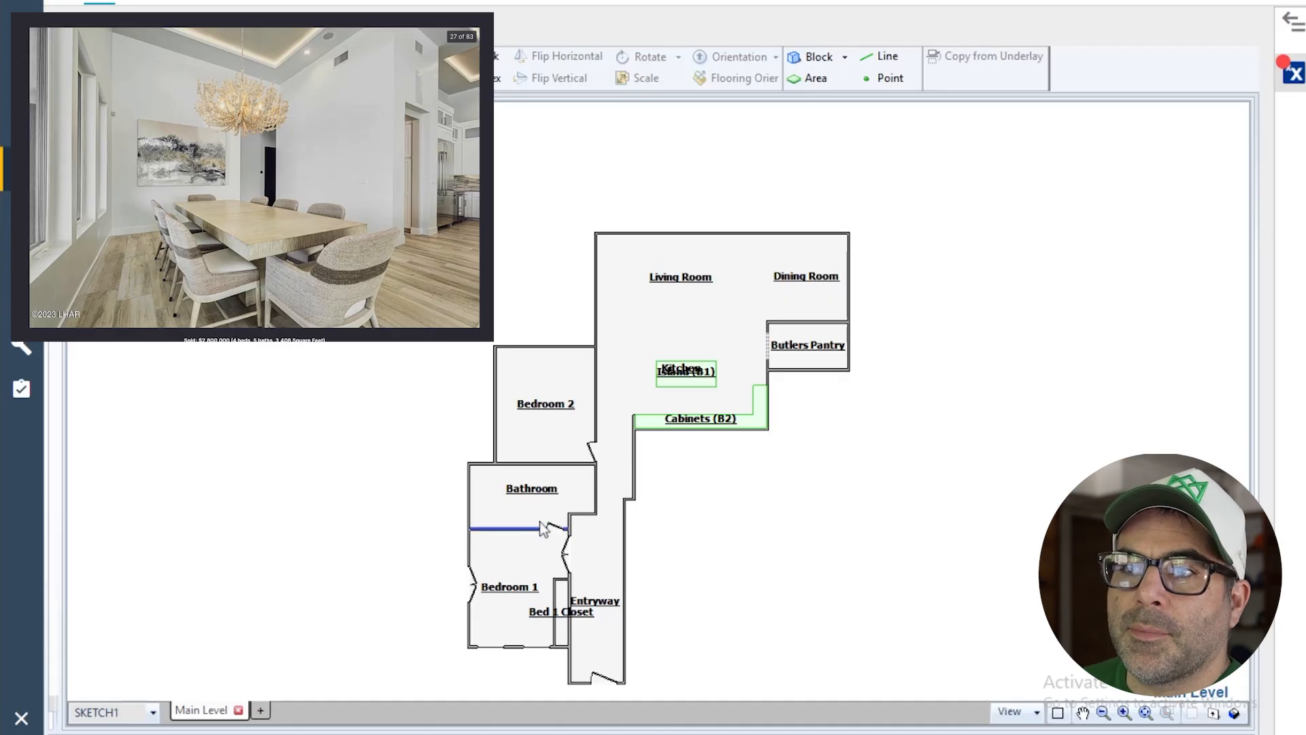
- Return to the kitchen island photo and add a wide door in the Living Room's left wall near its upper corner
scroll(714, 561, "up", 1)
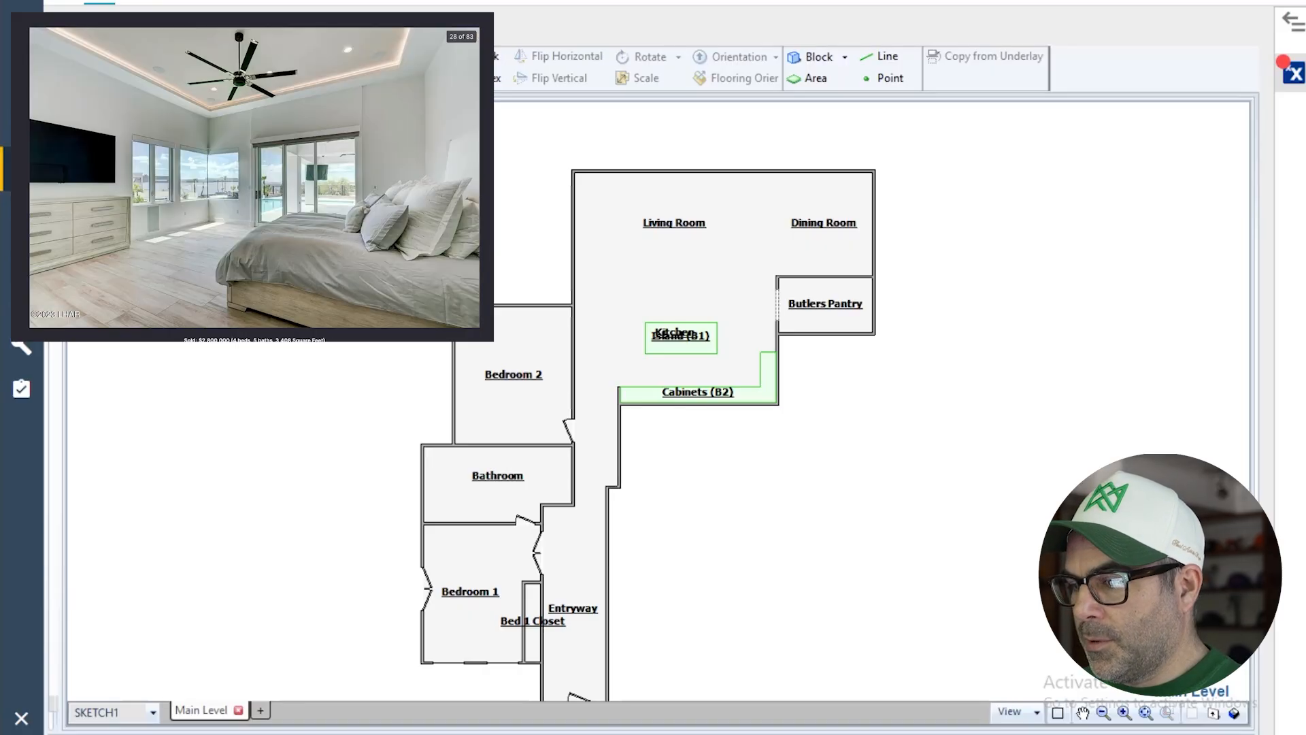
key("Left")
key("Left")
key("Left")
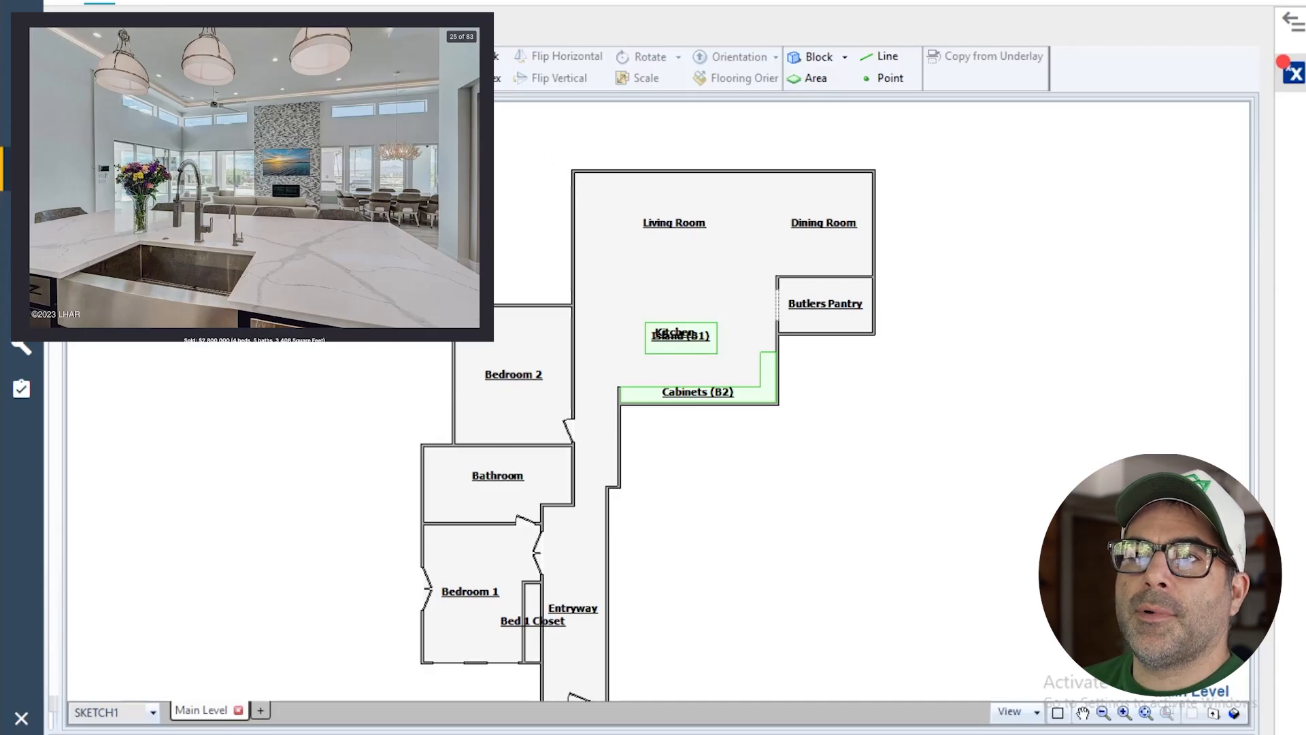
left_click(297, 57)
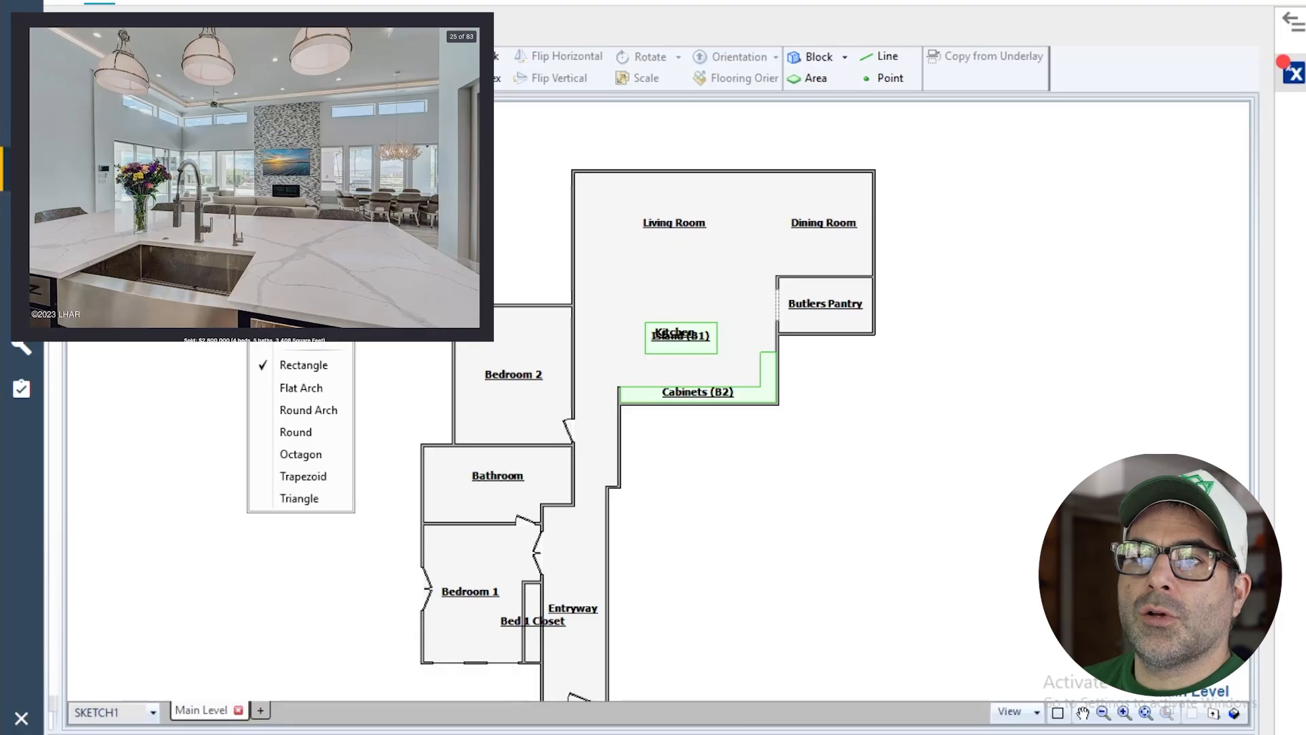
left_click(297, 78)
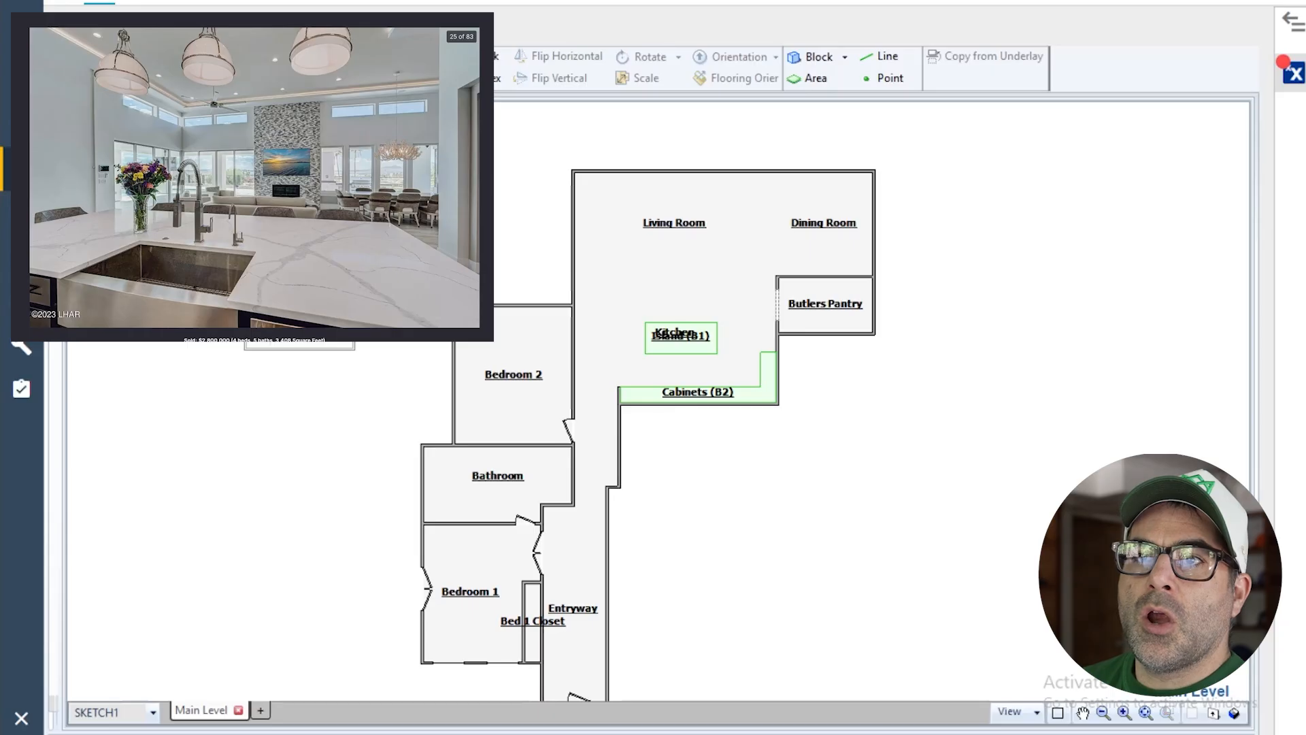
left_click(300, 286)
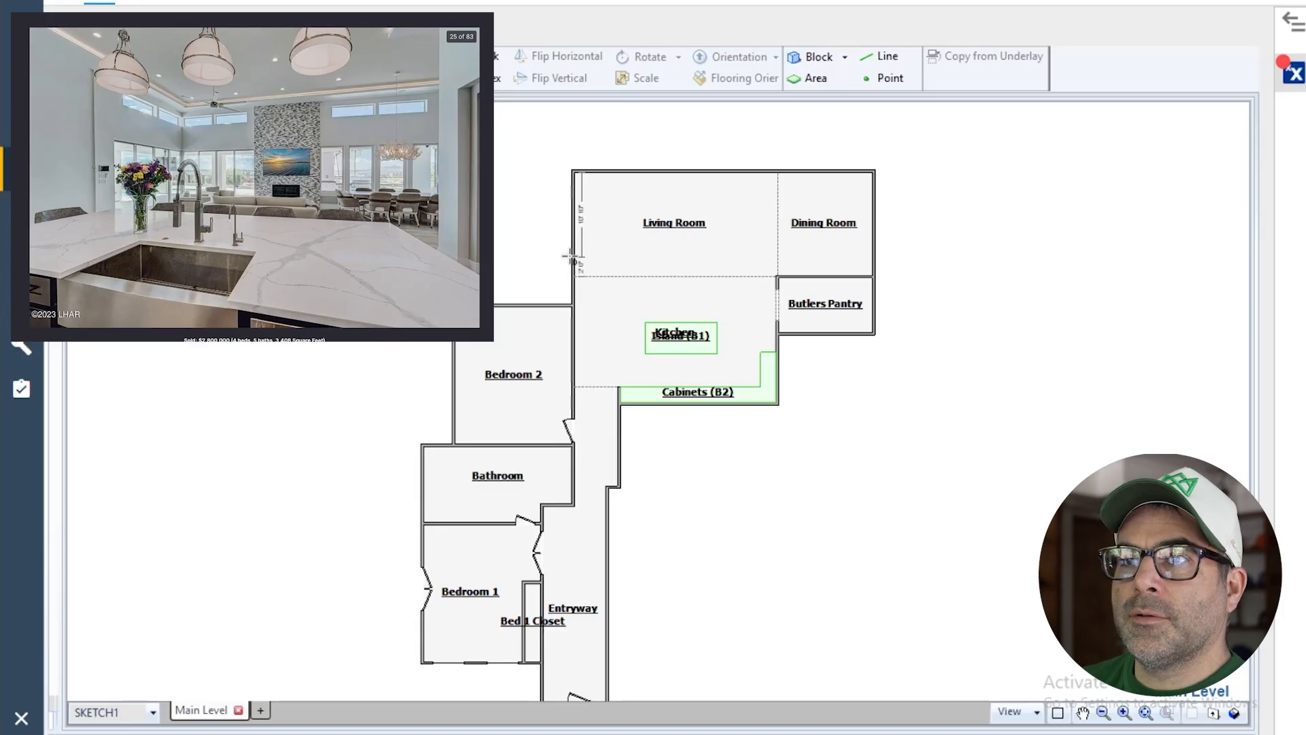
left_click(573, 185)
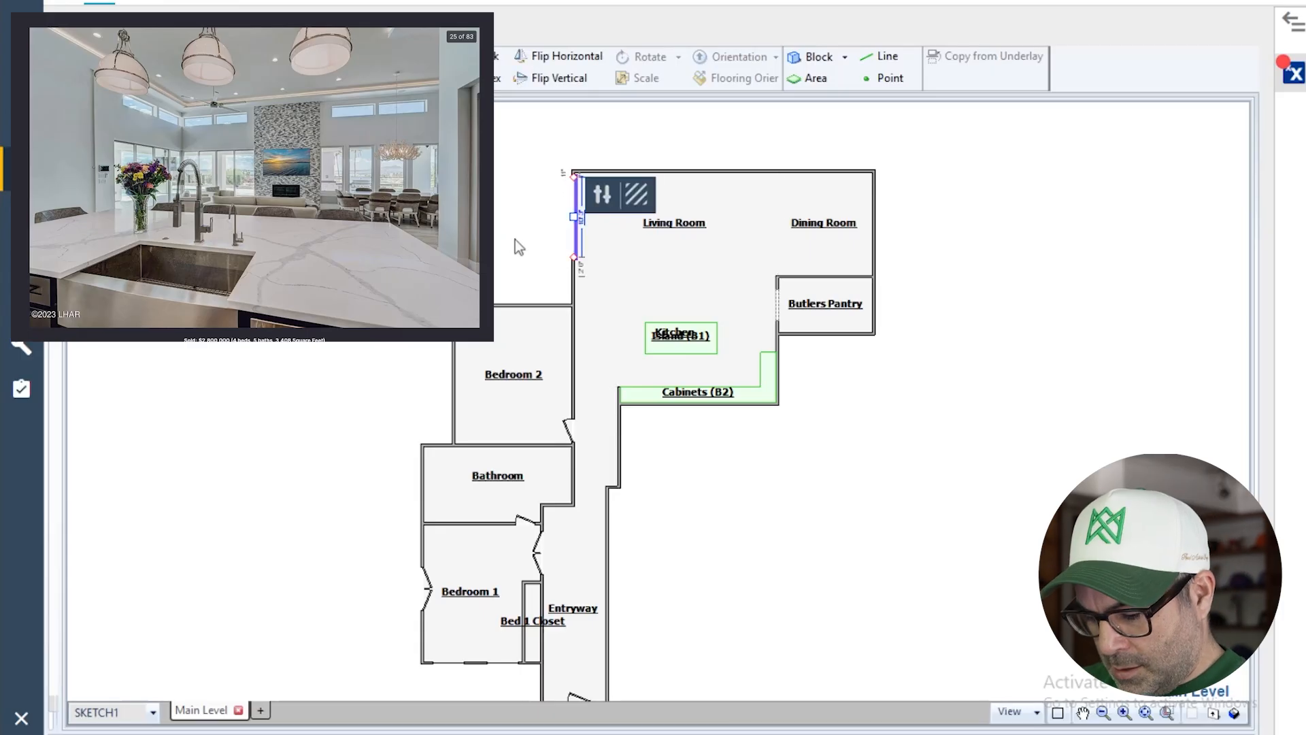
- Add a matching wide door in the Living Room's upper wall and move it close to the upper-left corner
key("d")
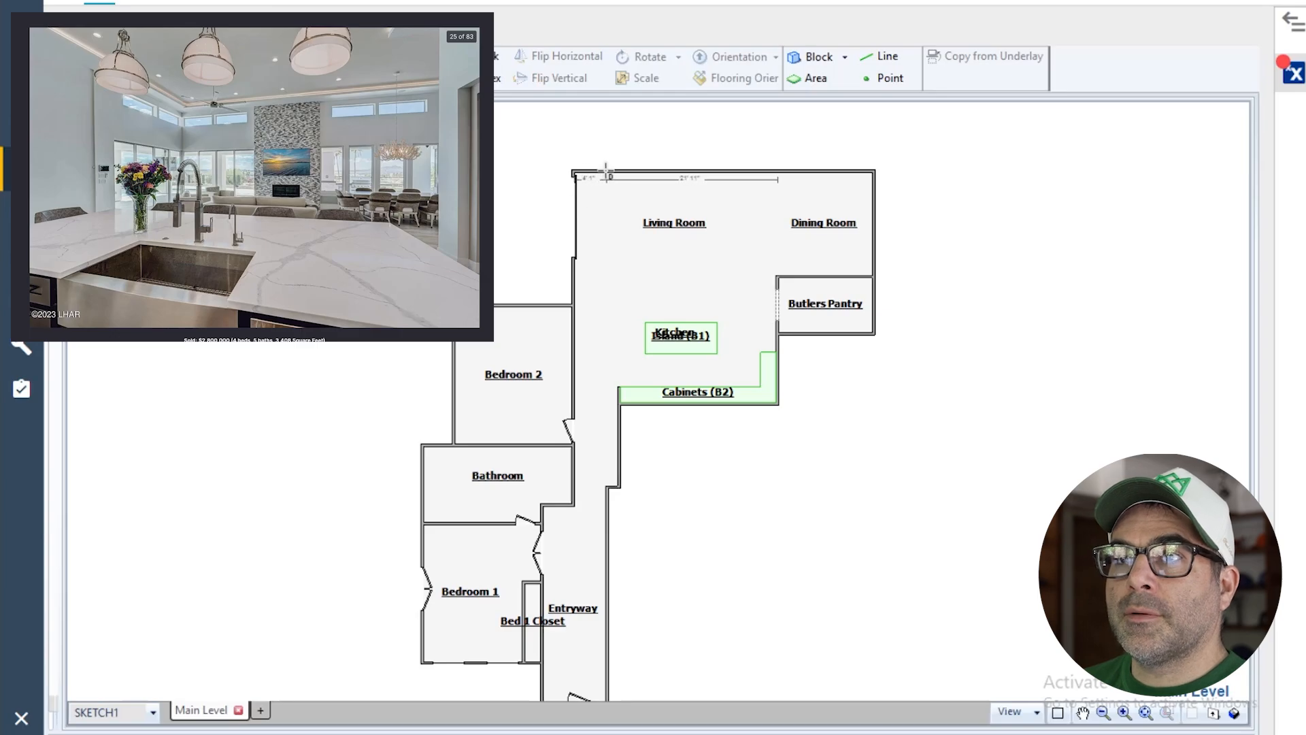
left_click(608, 172)
left_click_drag(651, 170, 620, 173)
left_click(524, 264)
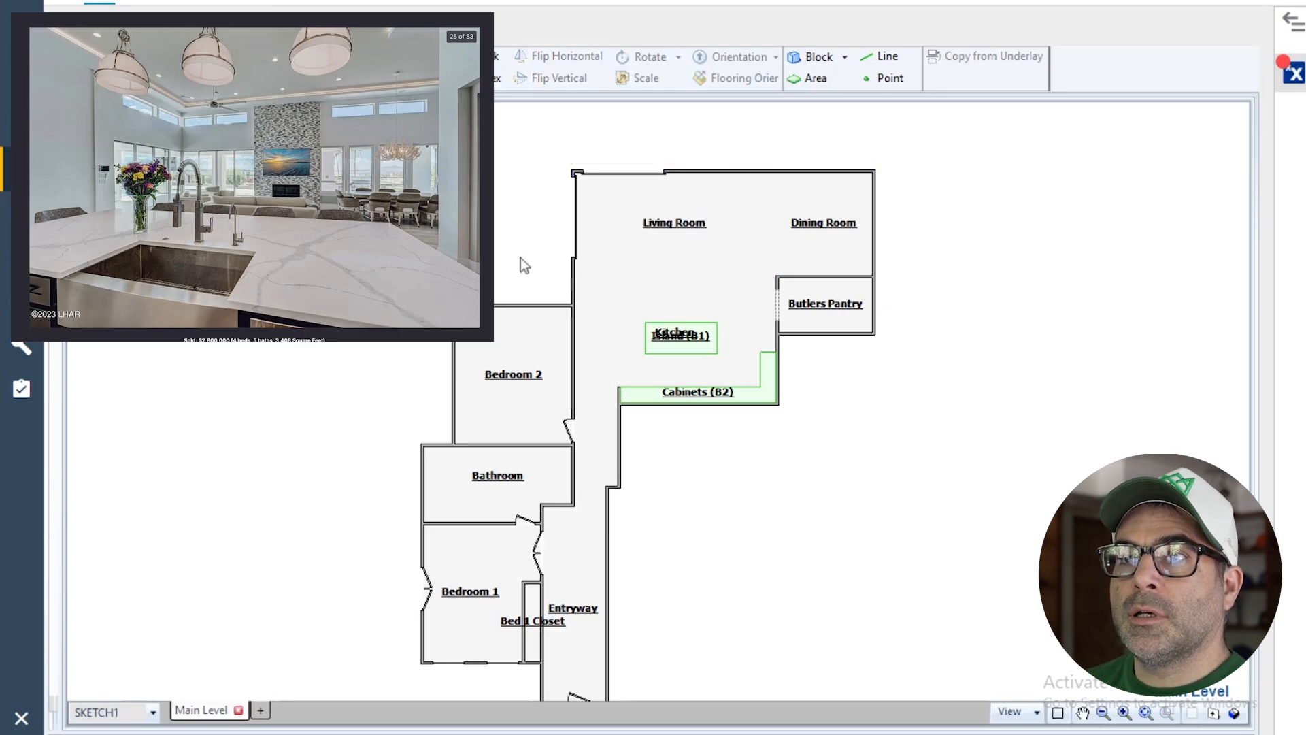
- Draw a rectangular area named Fireplace against the Living Room's upper wall, just right of the wide door
scroll(664, 283, "up", 5)
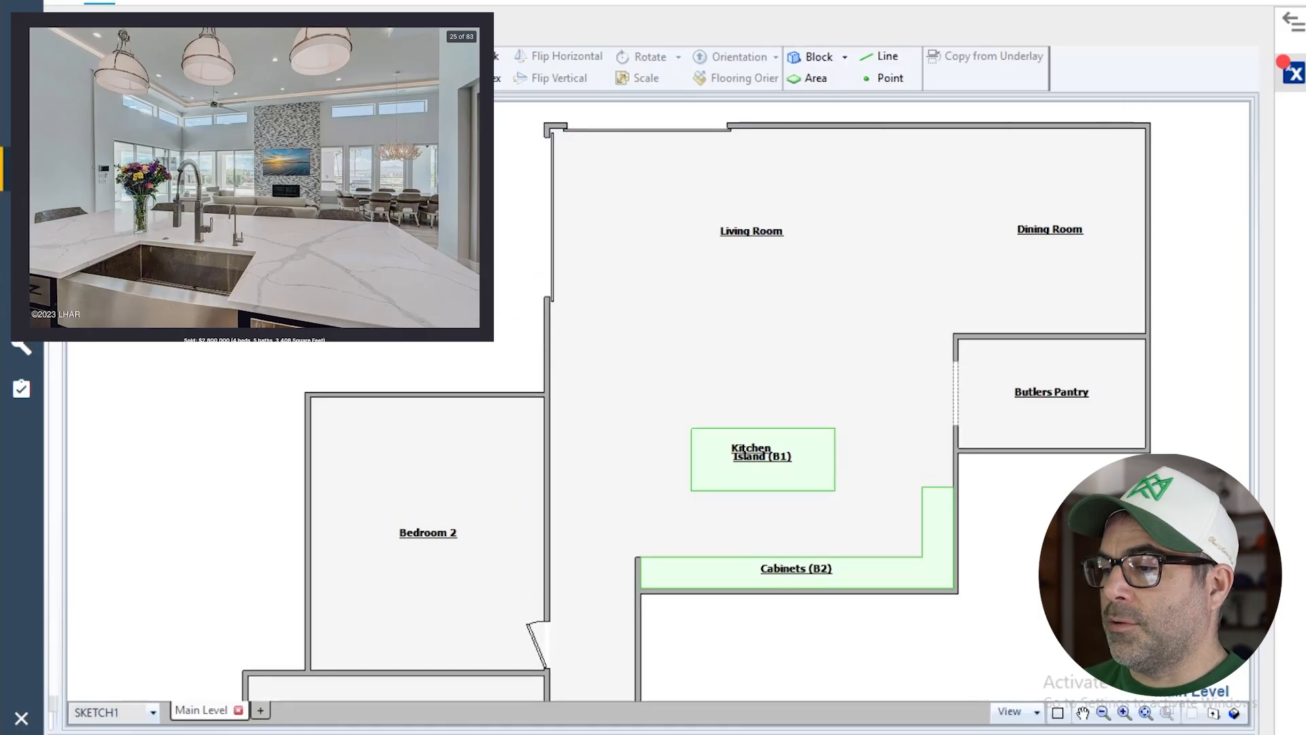
mouse_move(943, 734)
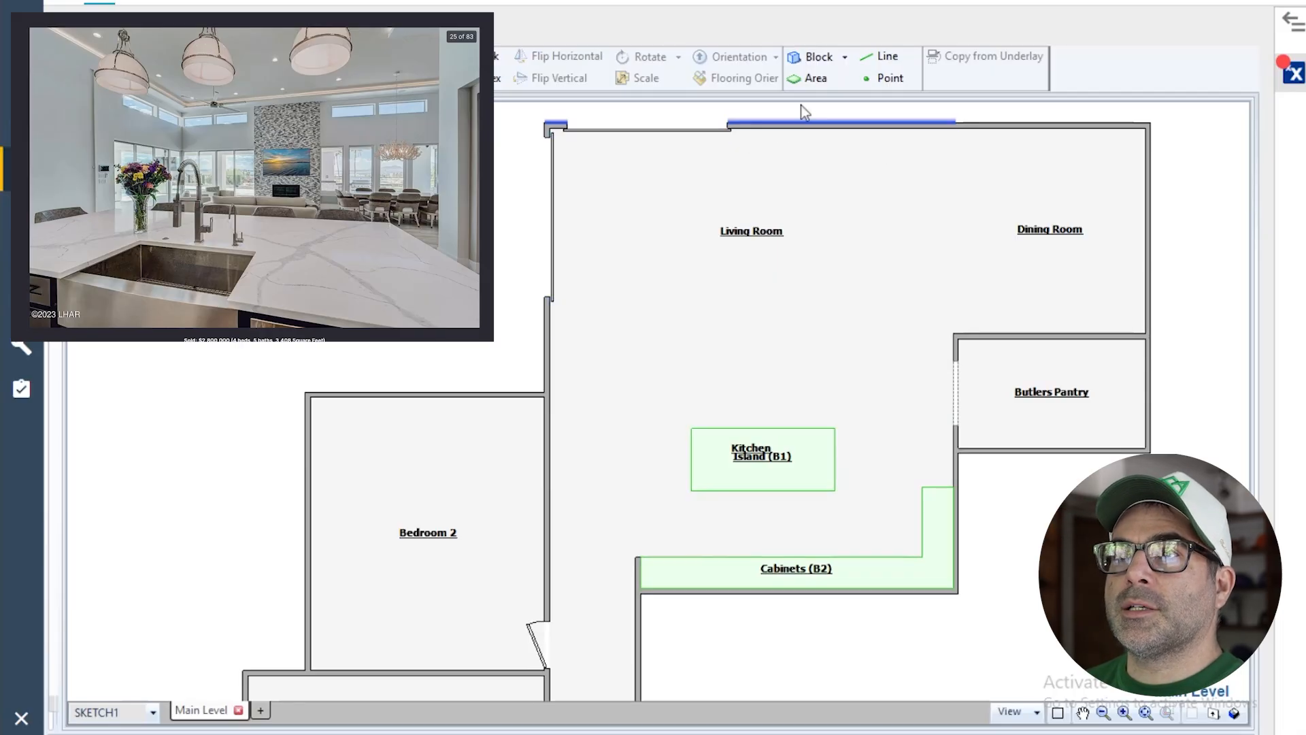
left_click(815, 77)
mouse_move(732, 132)
left_mouse_down()
mouse_move(768, 155)
mouse_move(846, 162)
left_mouse_up()
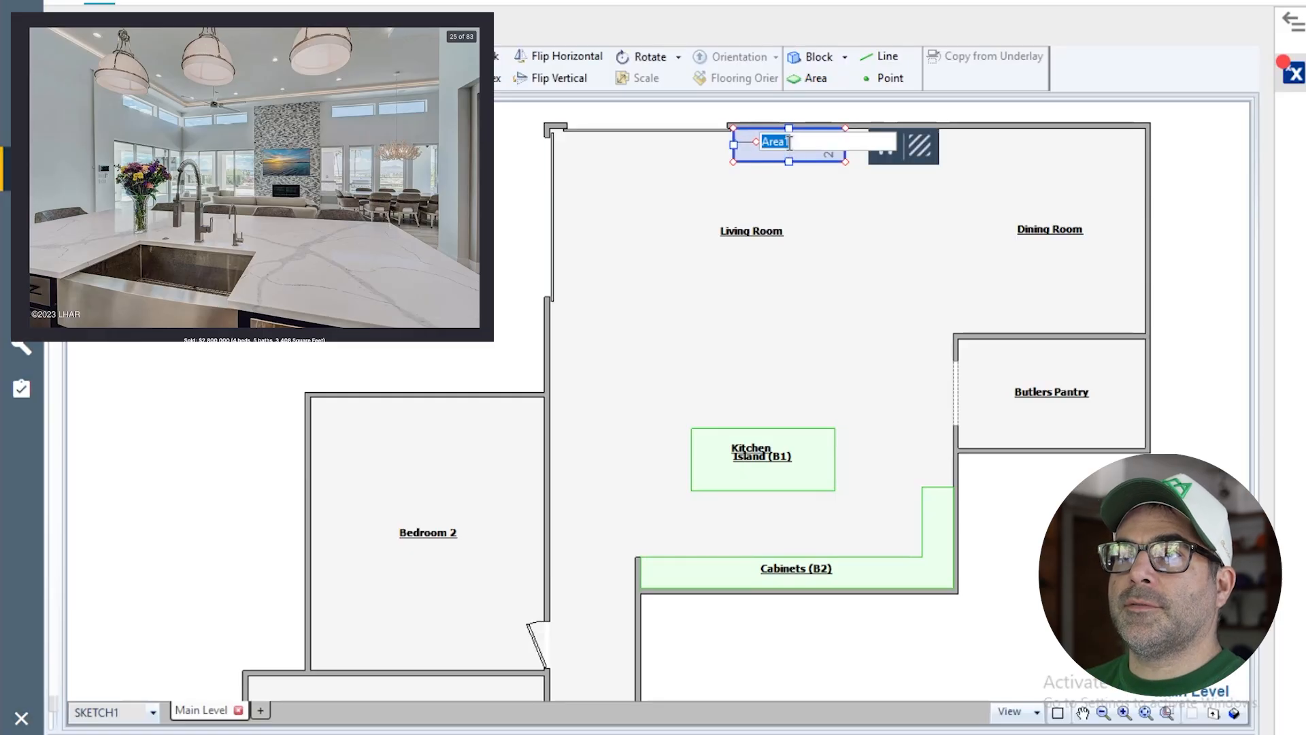
type("Fireplace")
key("Return")
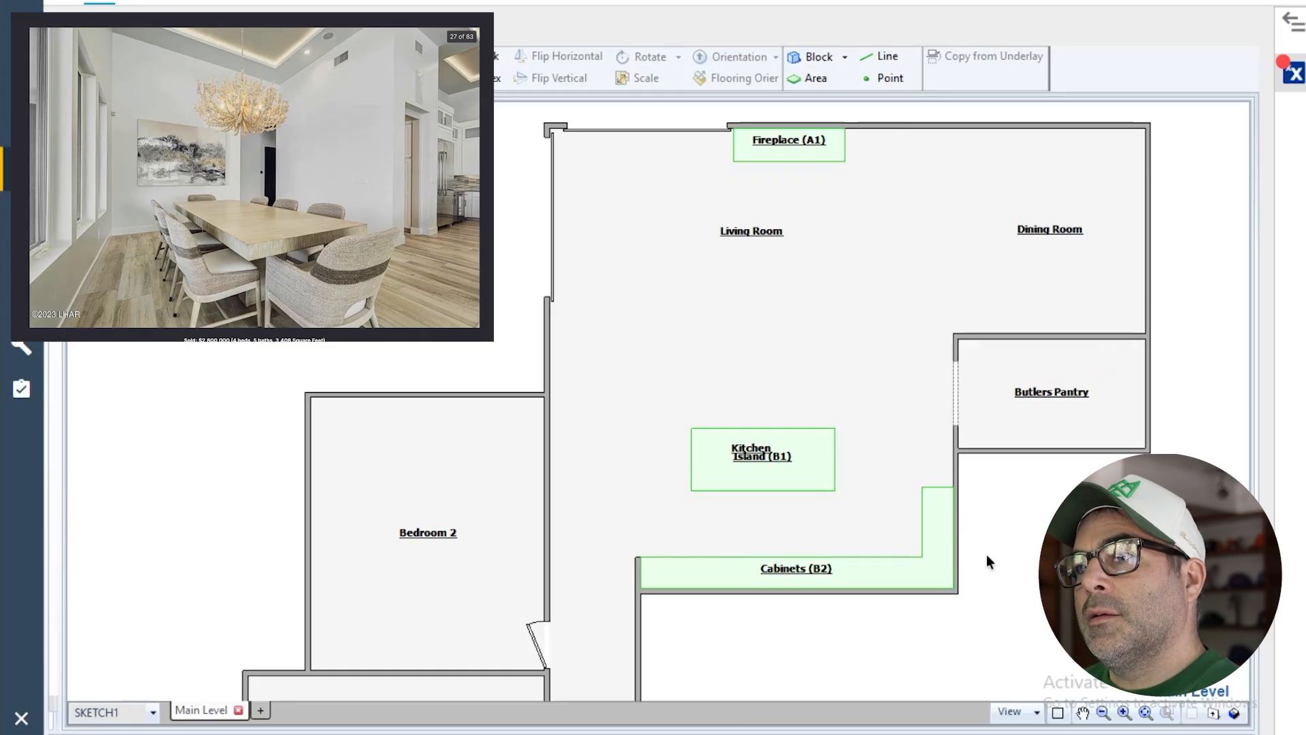
- Add a small room against the Dining Room's right wall near its lower end and adjust it to 4' 4" deep inside
scroll(946, 518, "down", 1)
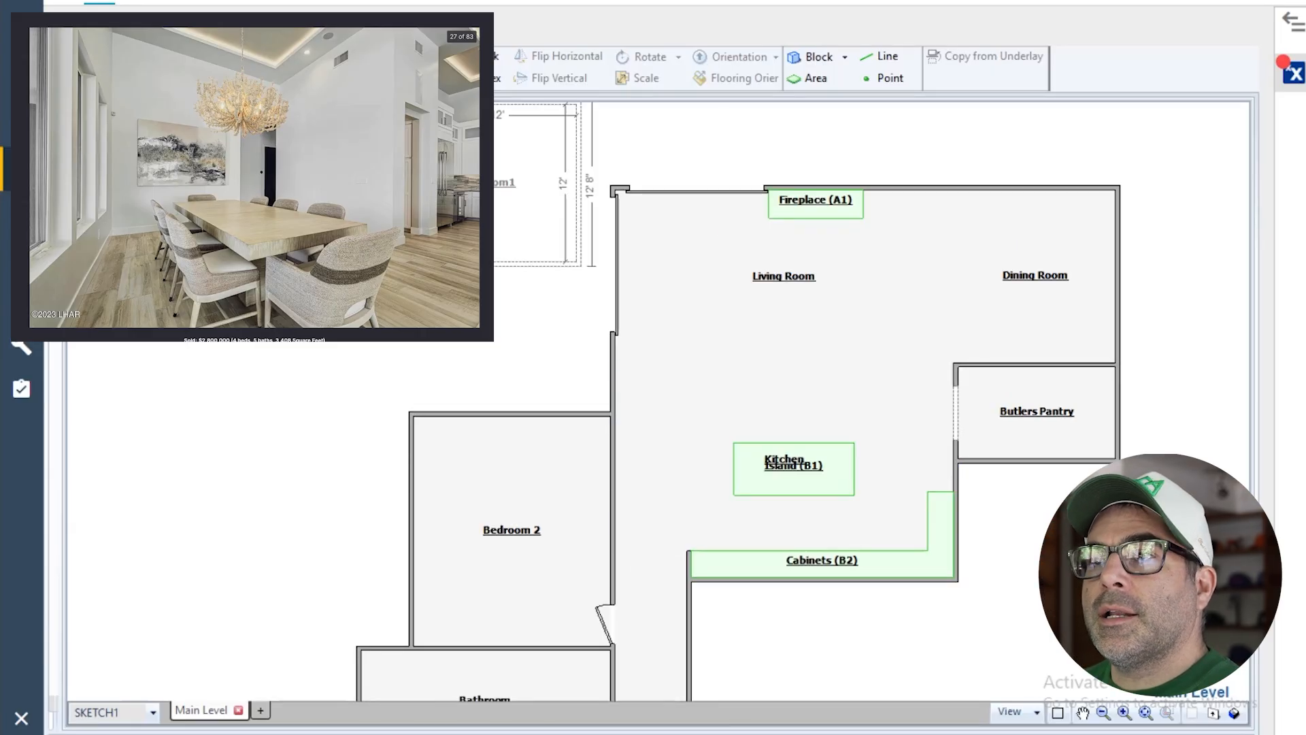
left_click(1123, 305)
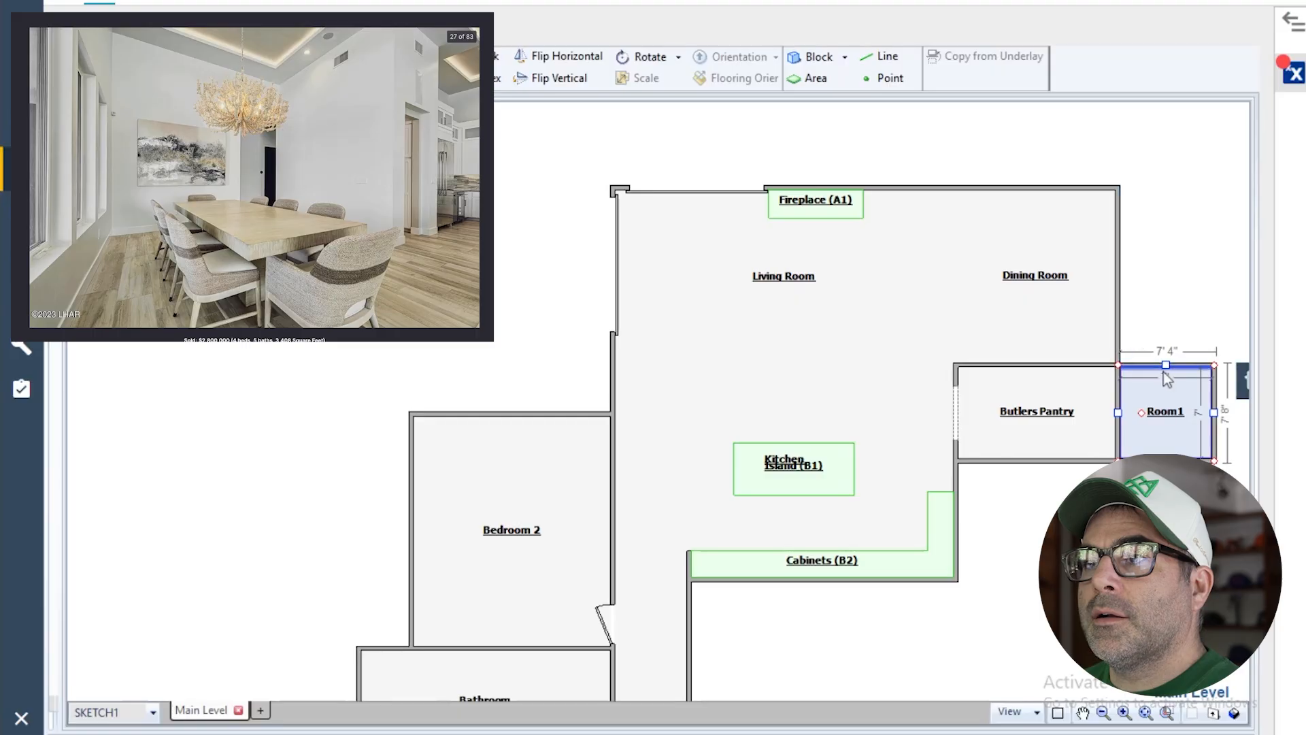
left_click_drag(1163, 371, 1166, 328)
left_click_drag(1165, 451, 1177, 381)
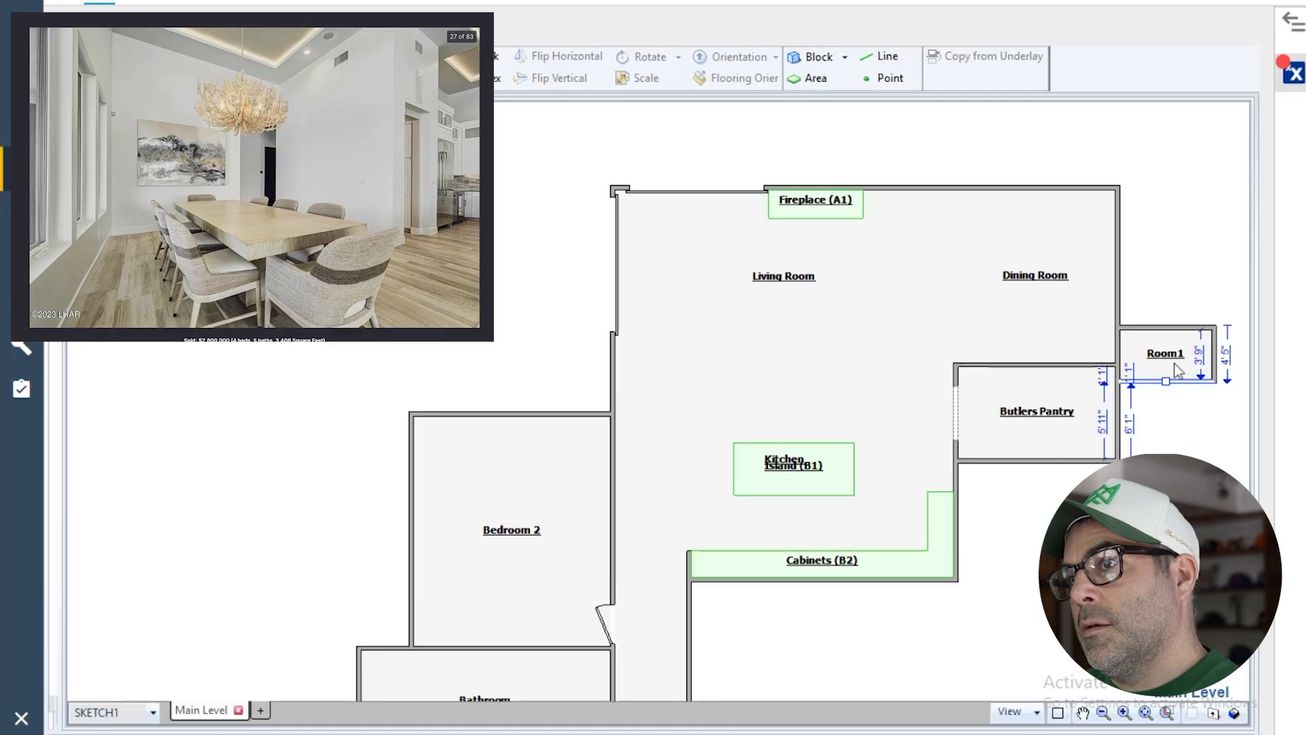
left_click_drag(1162, 329, 1162, 320)
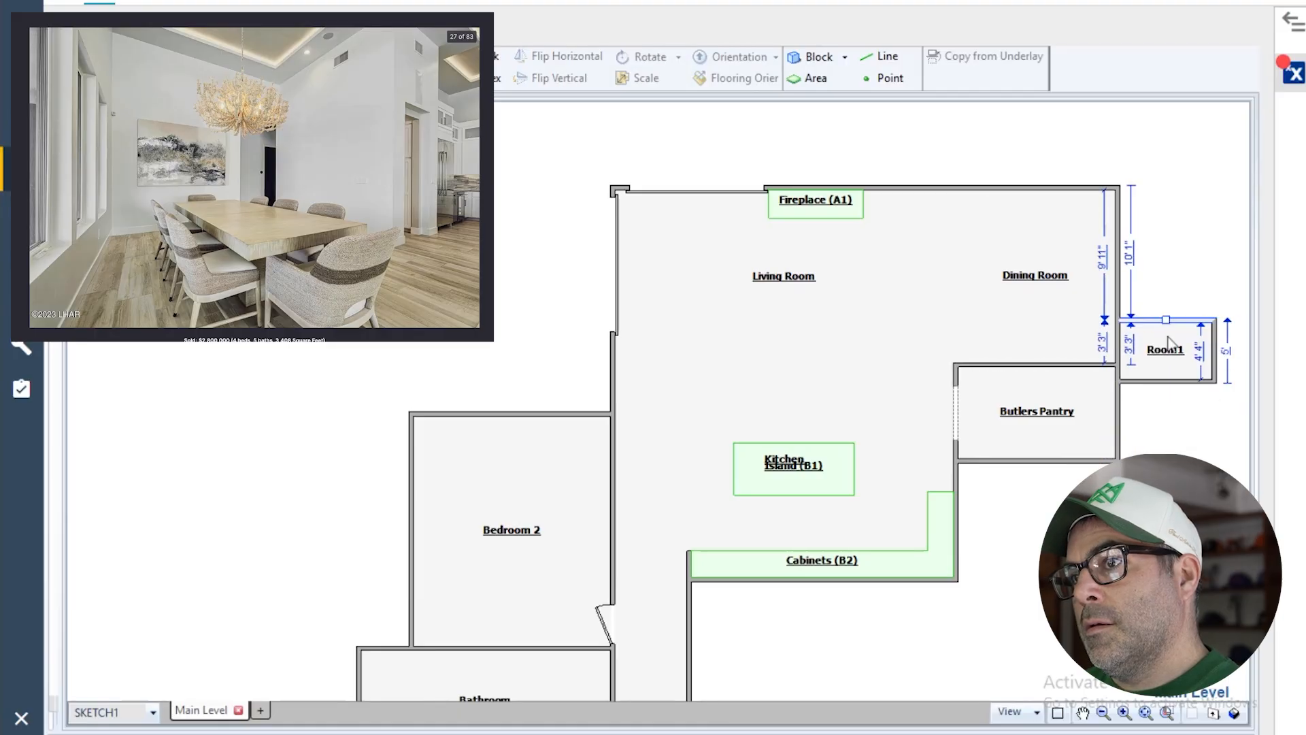
- Open the shared wall section between the Dining Room and the small room on its right as a missing wall
scroll(1169, 344, "up", 2)
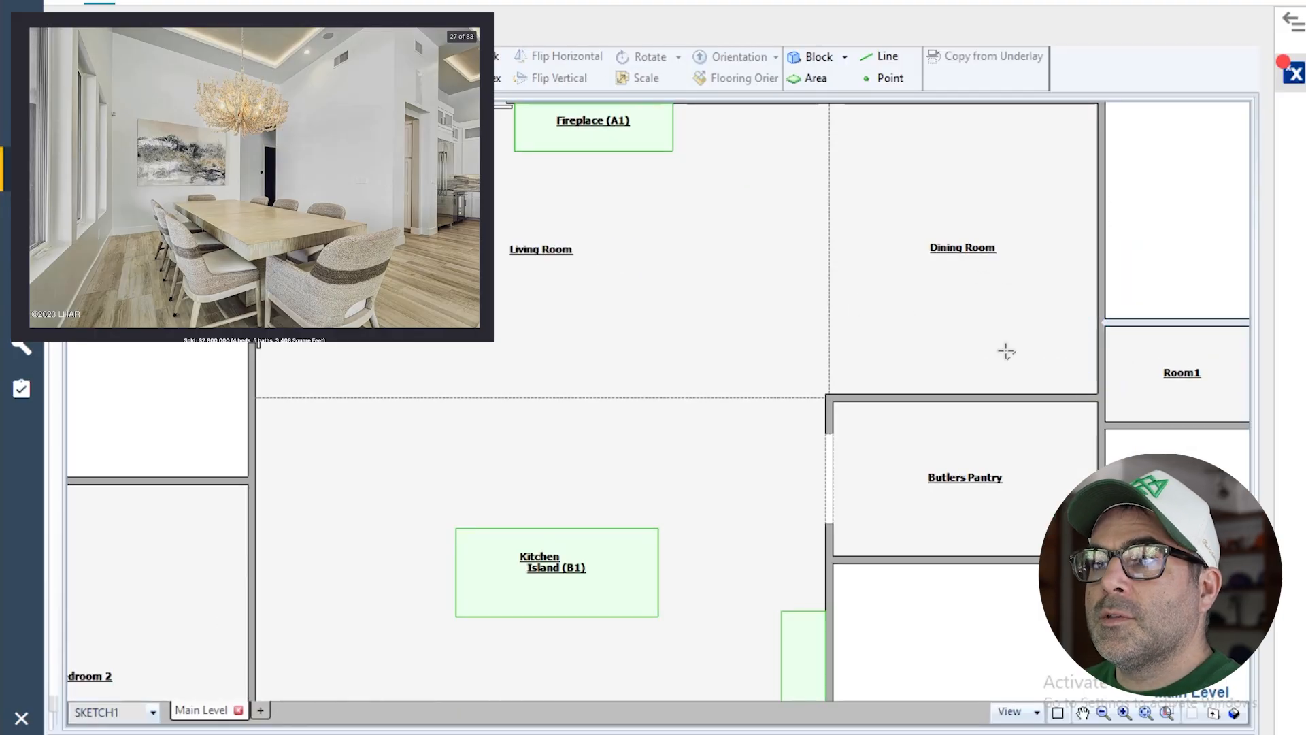
left_click(1099, 355)
scroll(1088, 367, "down", 2)
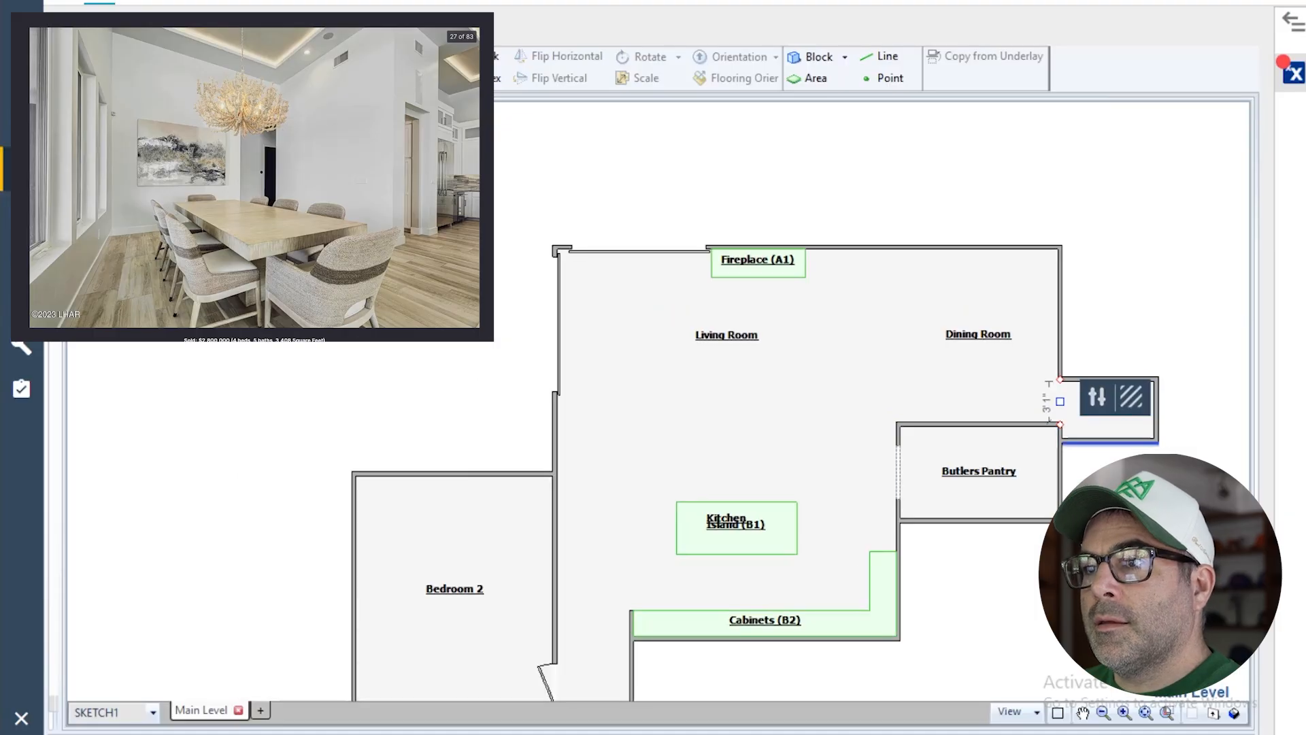
- Shorten the small room beside the Dining Room to 5' 9" long inside by moving its right wall inward
scroll(1121, 492, "down", 1)
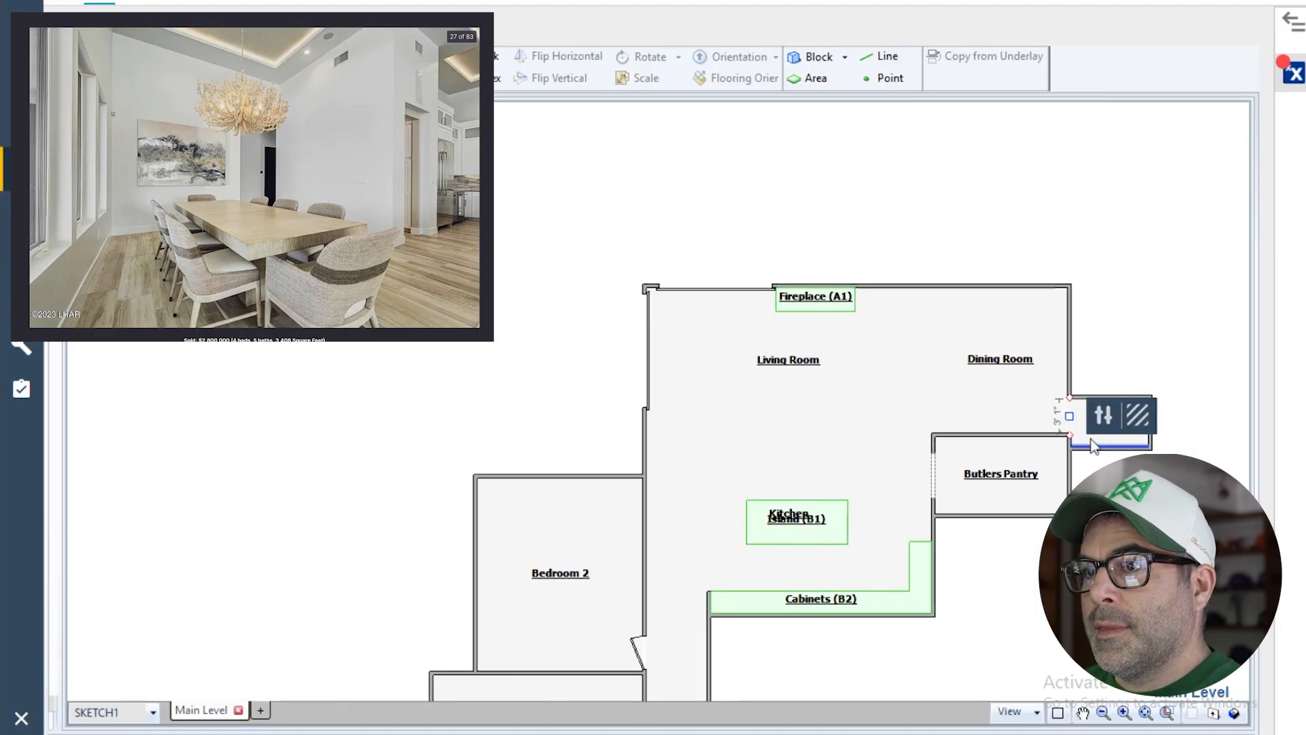
left_click(1144, 433)
left_click_drag(1149, 422, 1131, 422)
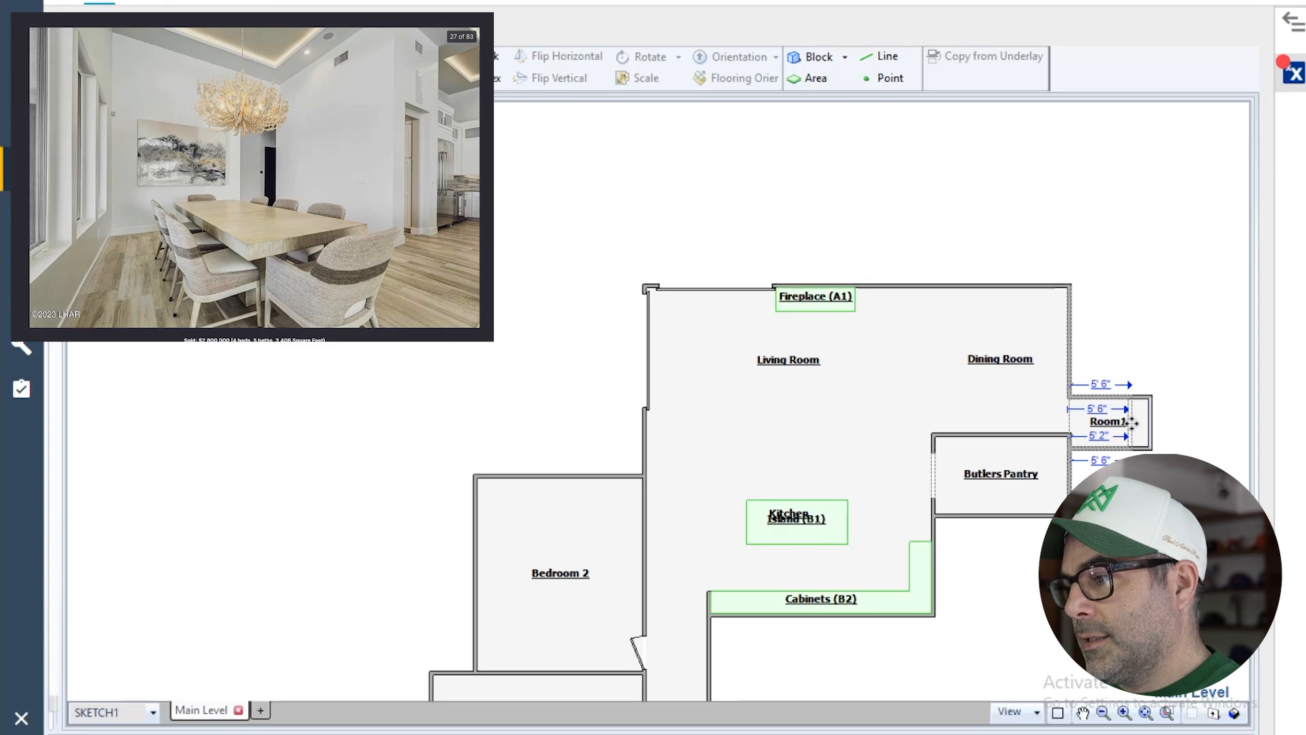
left_click_drag(1131, 421, 1137, 422)
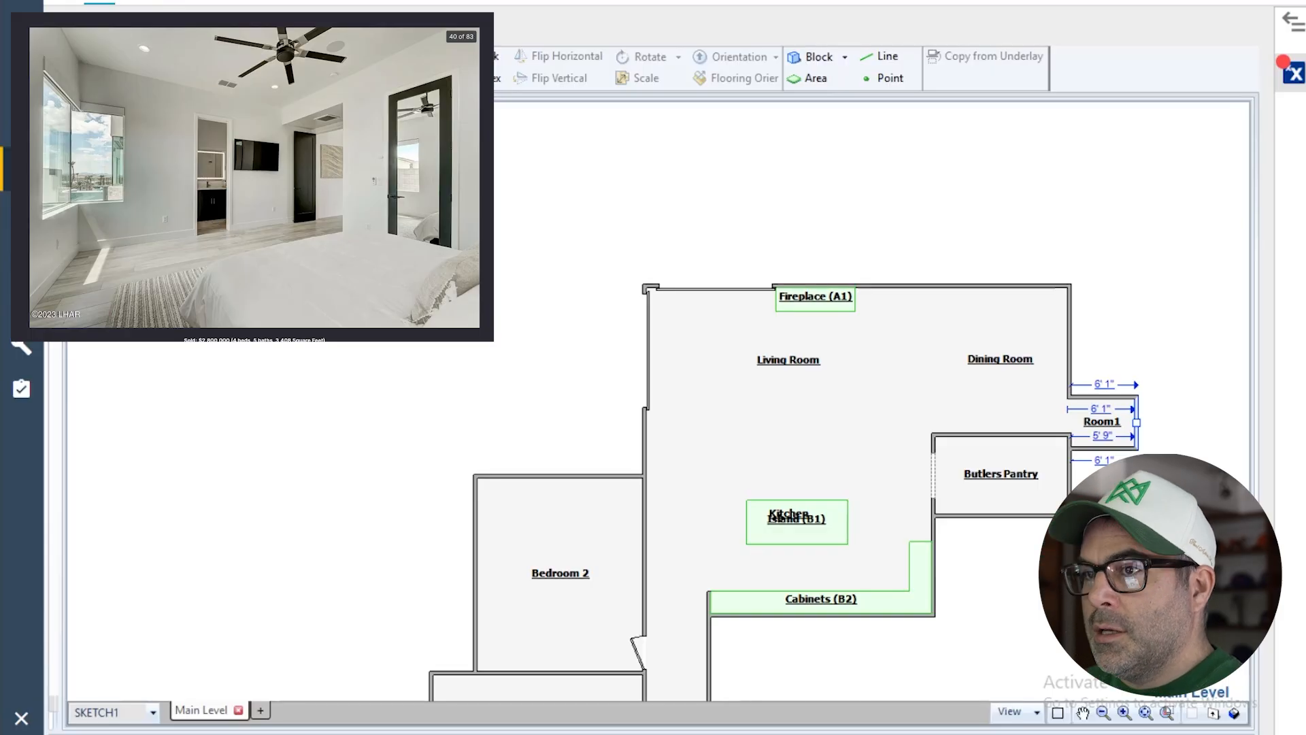
- Place a missing-wall opening in the wall shared by Bedroom 1 and the Bathroom, near the middle of that wall
scroll(499, 402, "down", 5)
scroll(495, 319, "up", 6)
left_click(523, 299)
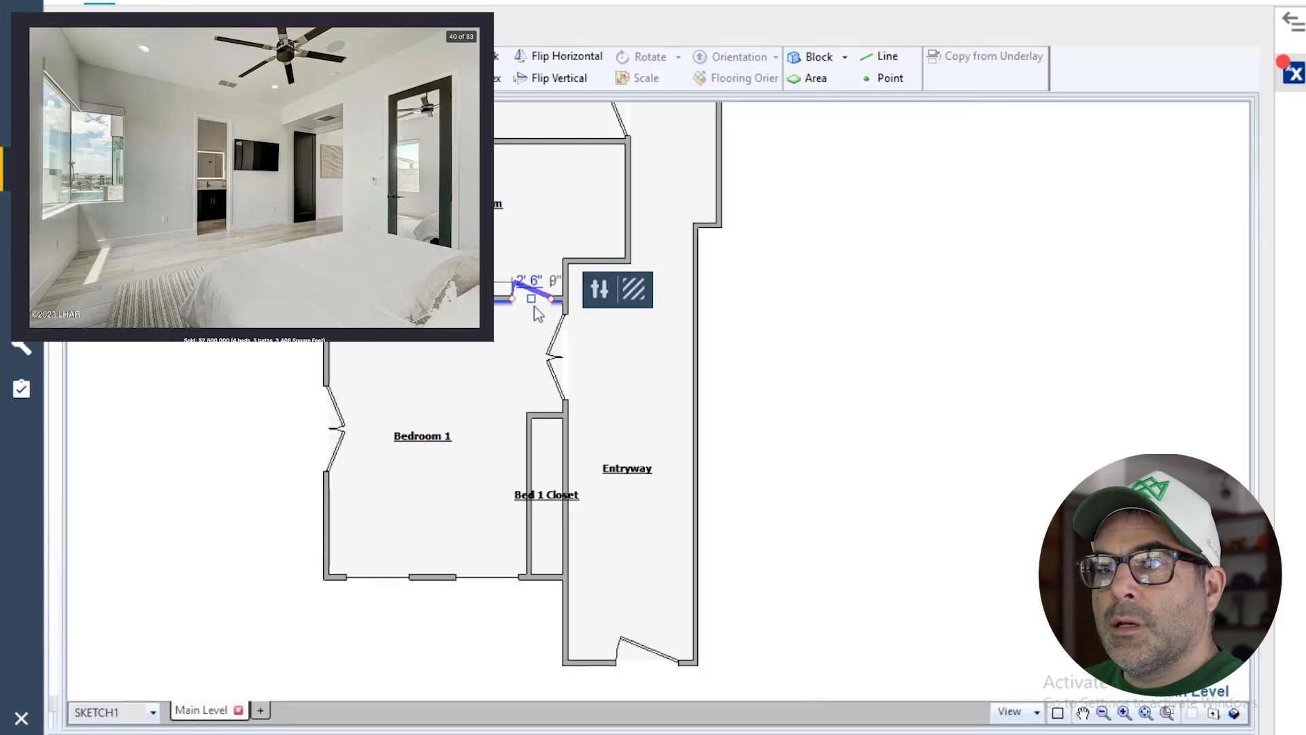
left_click_drag(531, 300, 458, 299)
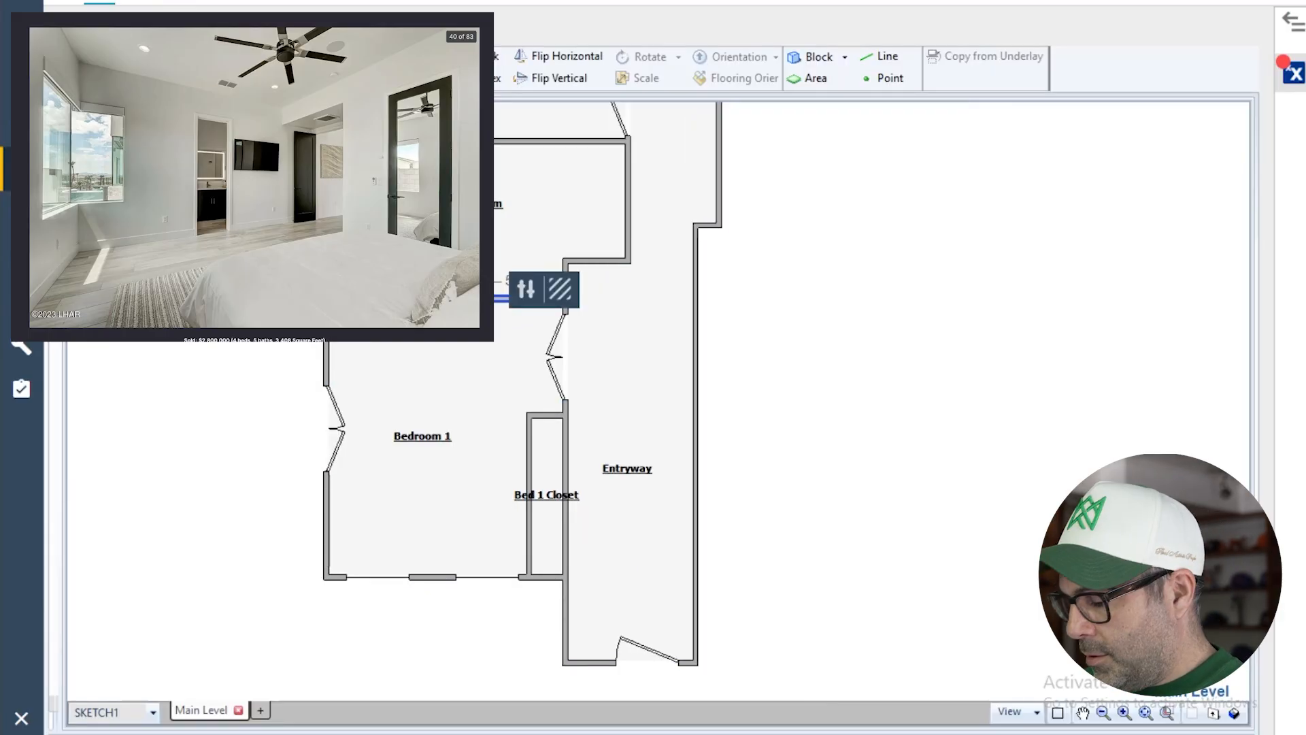
key("Escape")
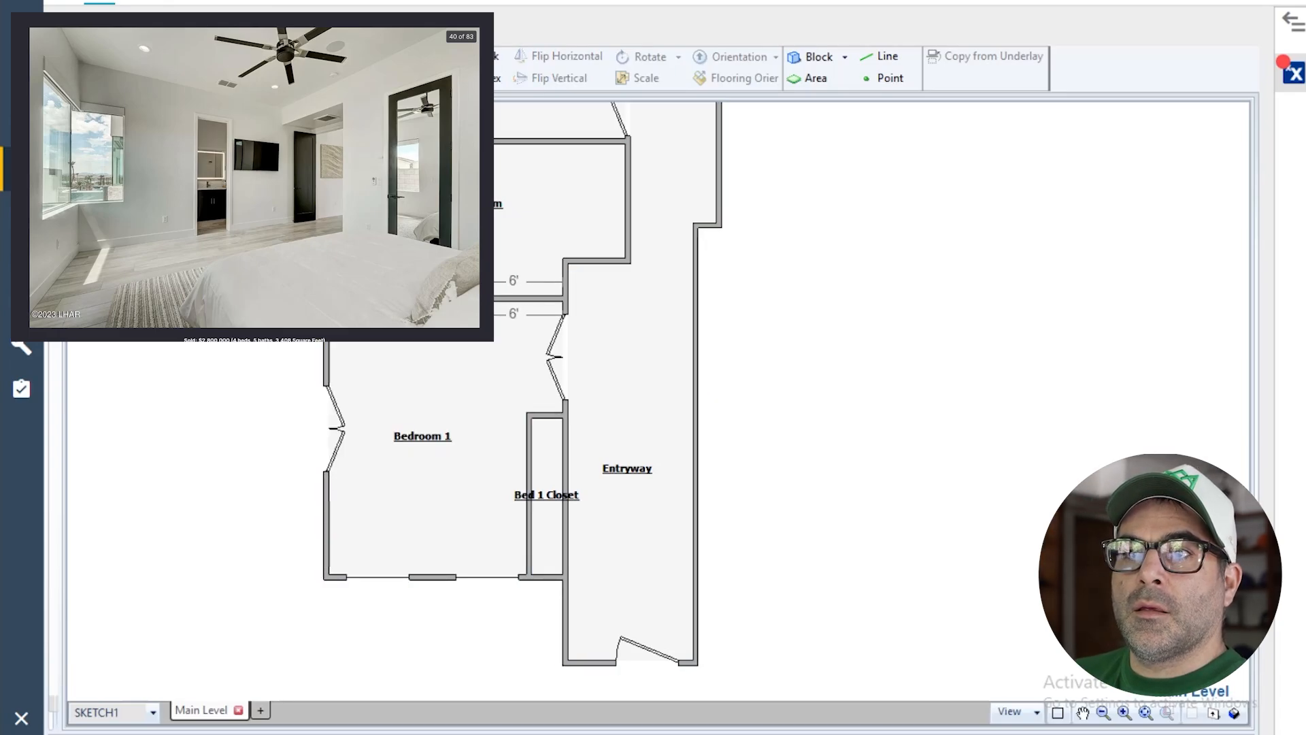
left_click(445, 300)
left_click_drag(445, 299, 471, 299)
left_click(220, 403)
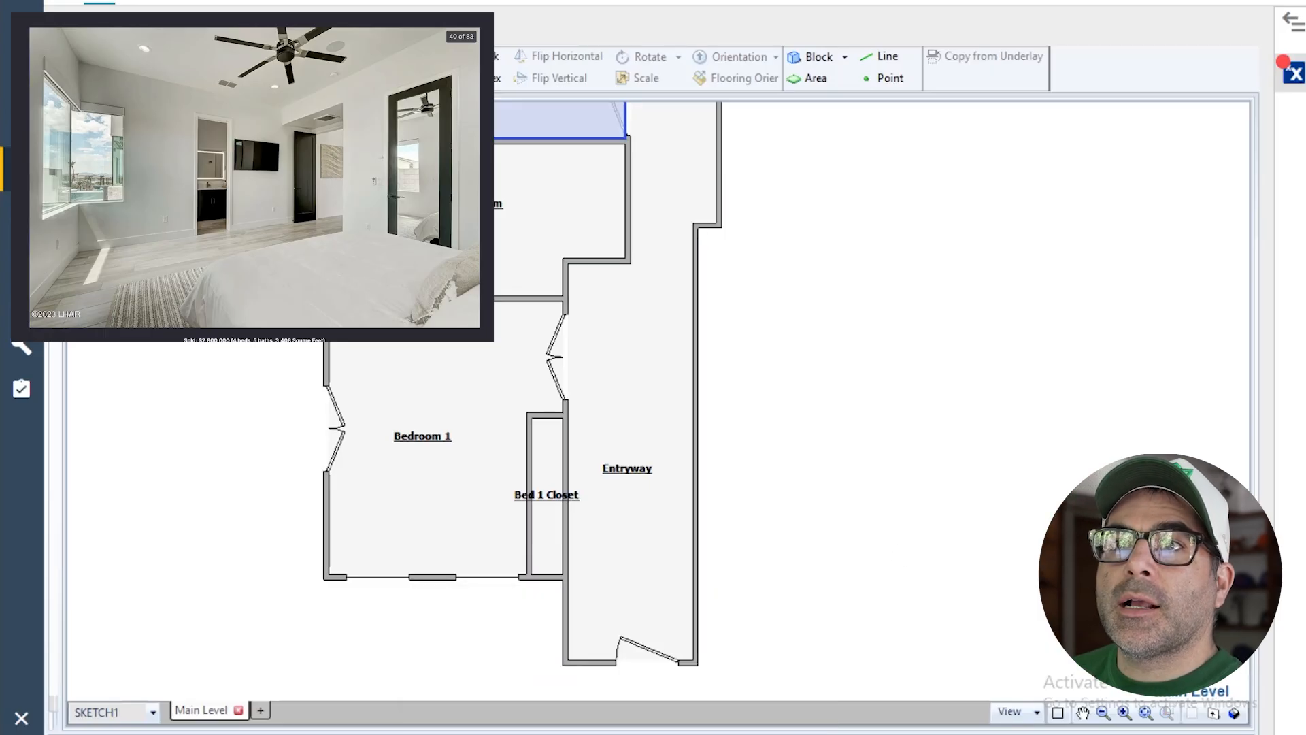
left_click(529, 514)
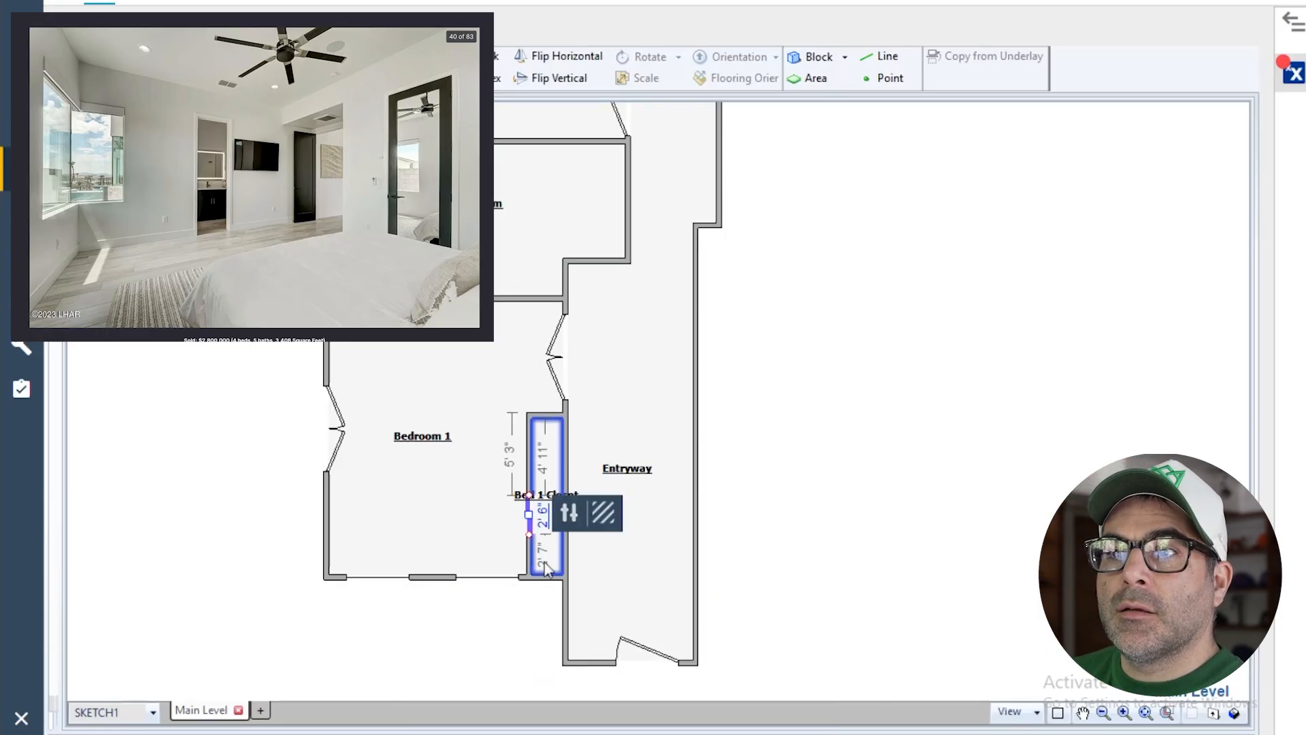
scroll(547, 558, "up", 1)
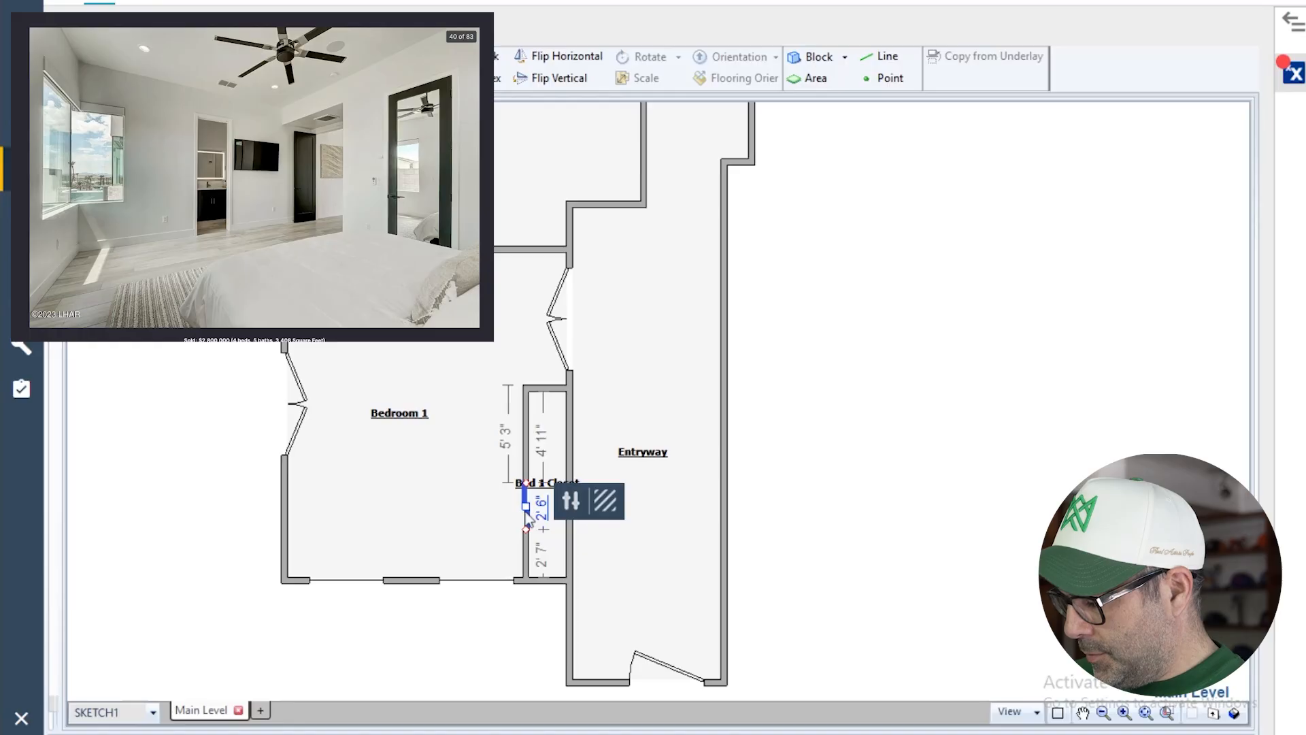
left_click(496, 516)
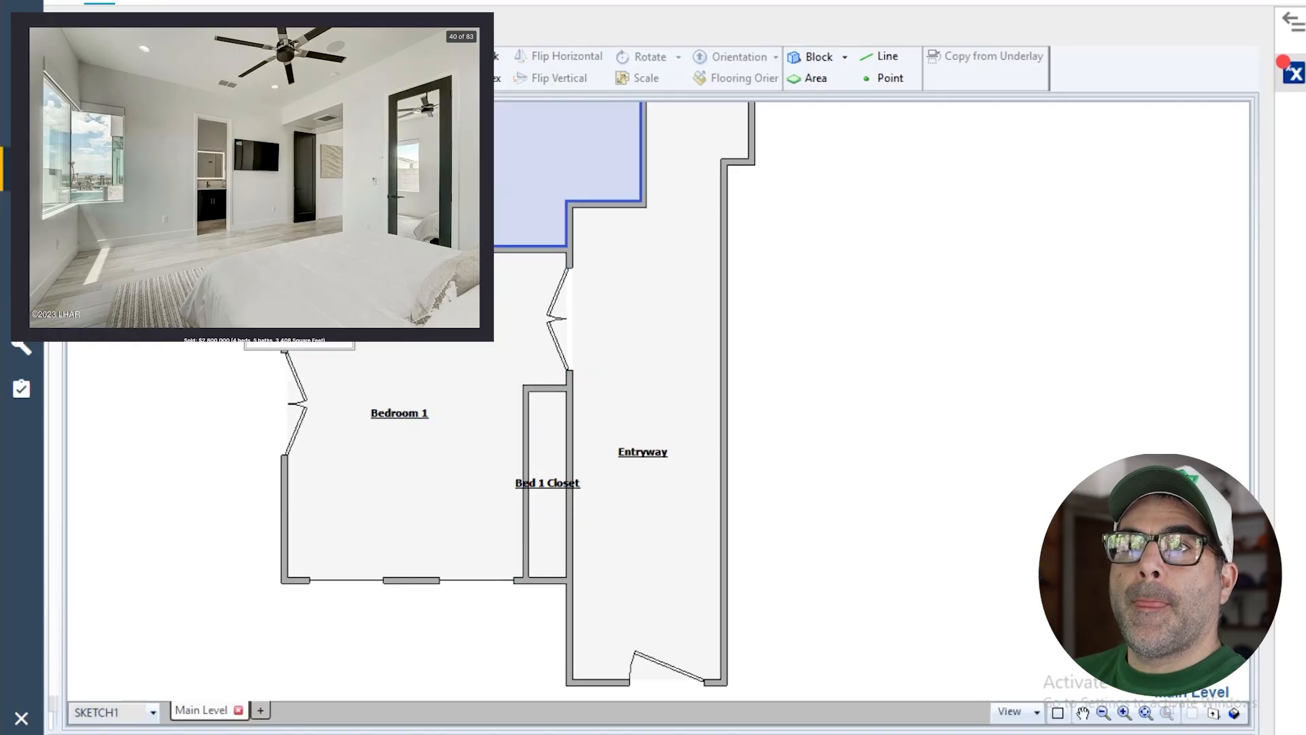
- Add a door to the Bed 1 Closet's wall facing Bedroom 1 and flip it horizontally to swing into the bedroom
left_click(537, 505)
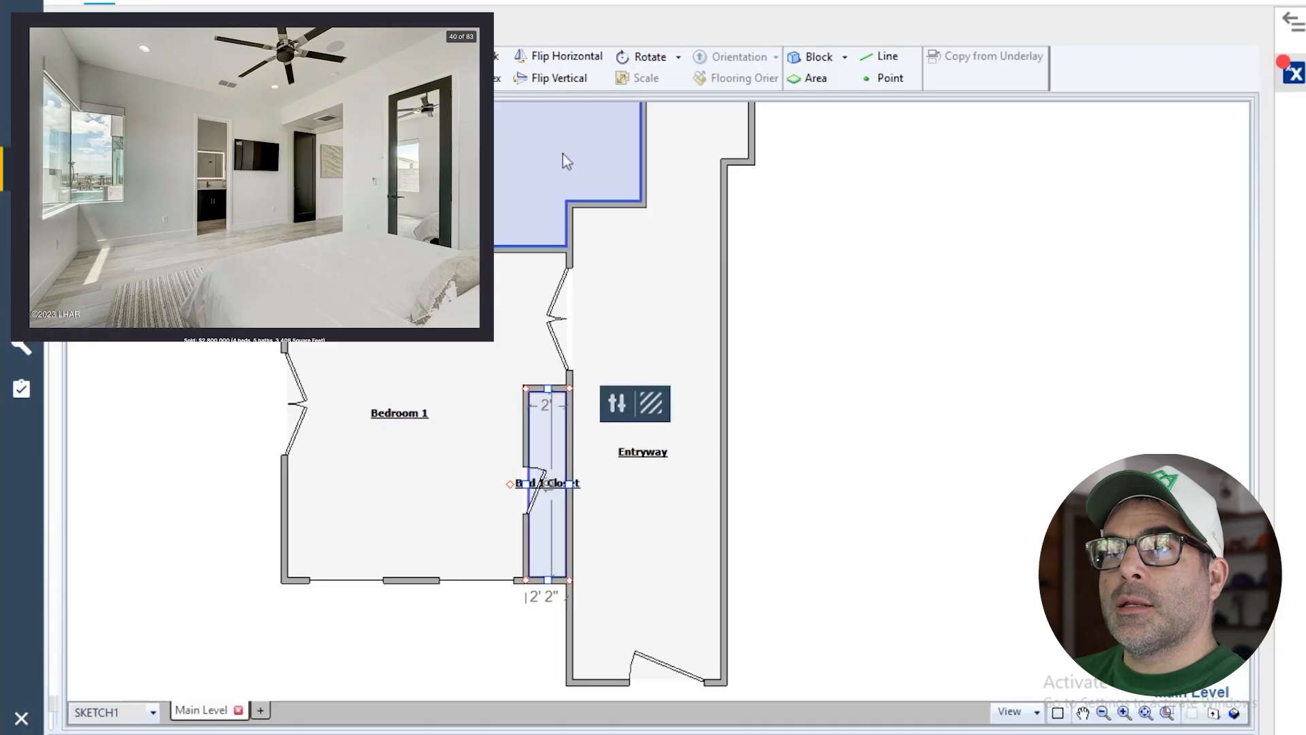
left_click(552, 64)
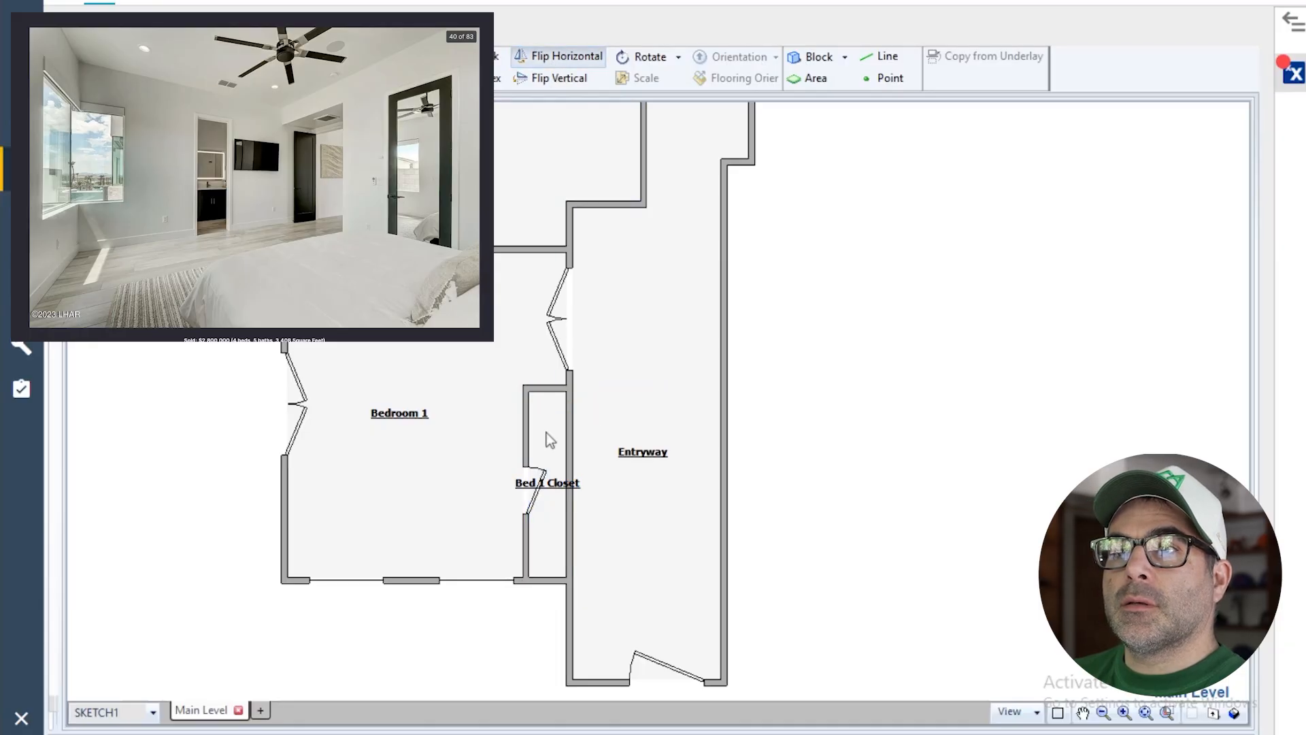
left_click(537, 488)
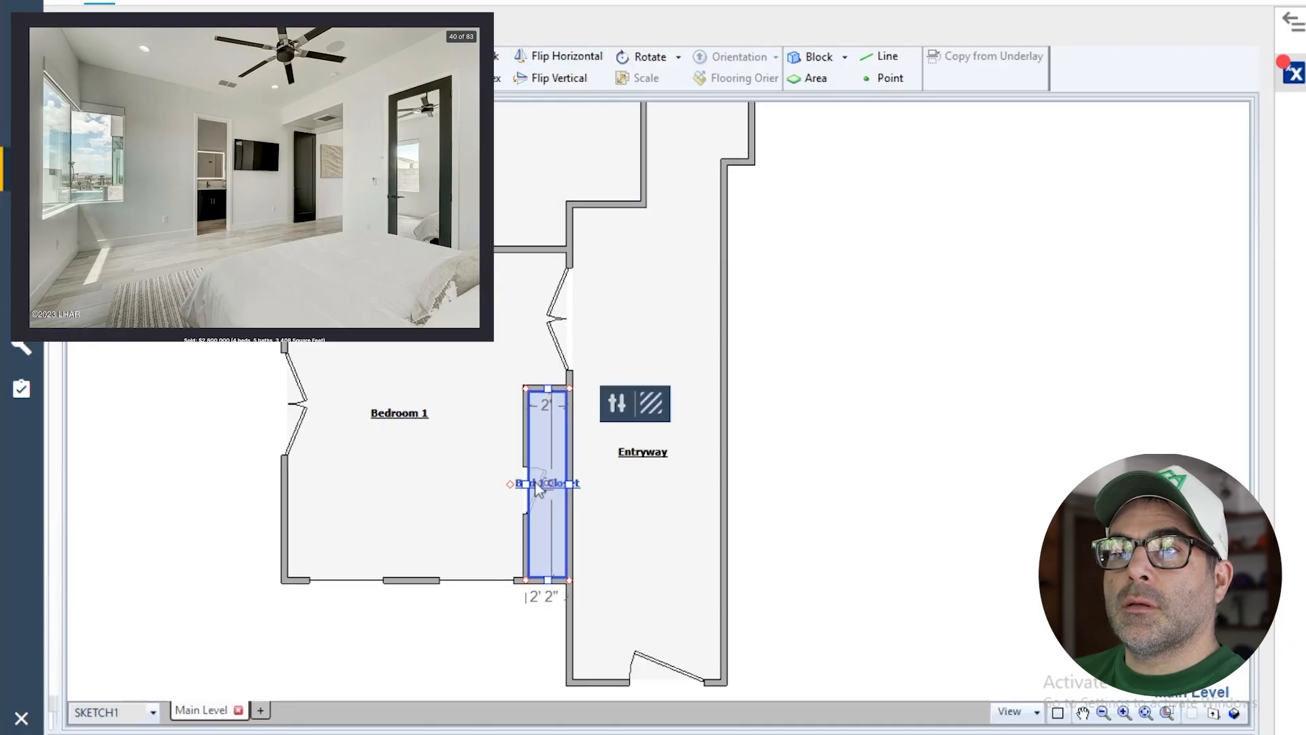
double_click(534, 485)
left_click(531, 499)
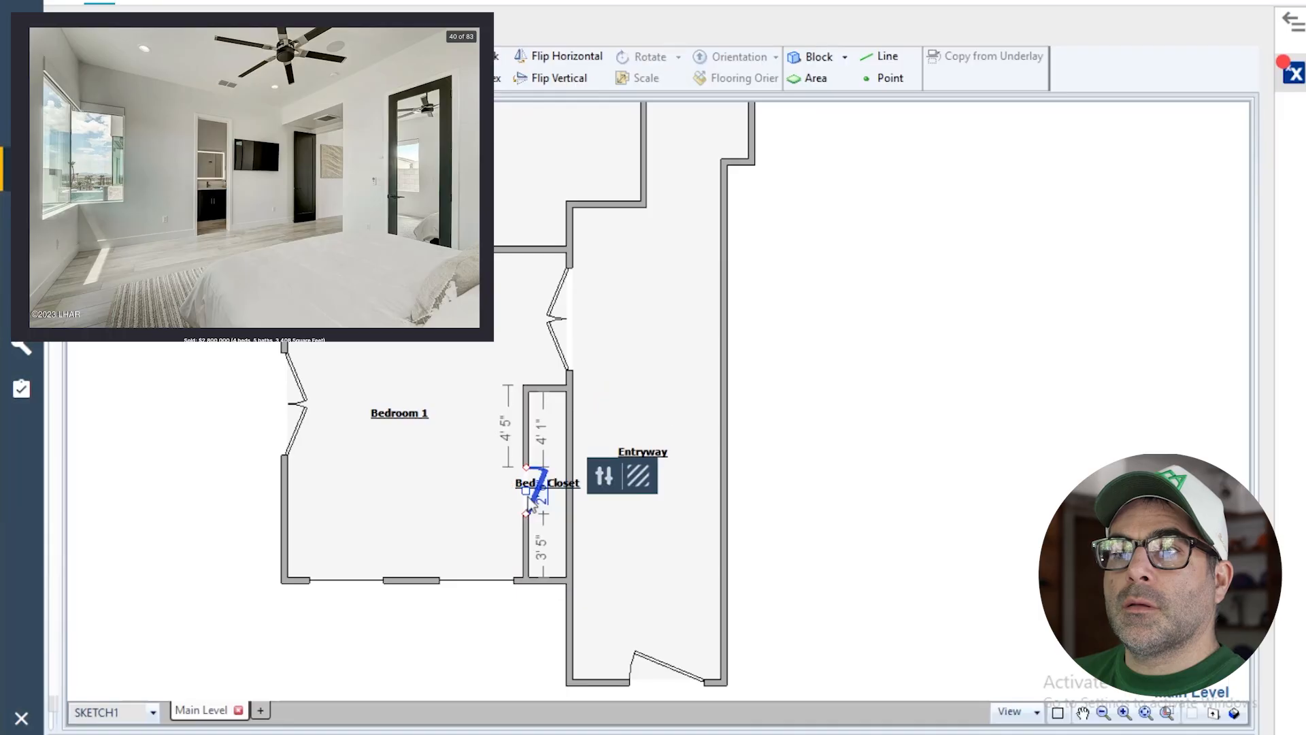
left_click(577, 55)
left_click(854, 460)
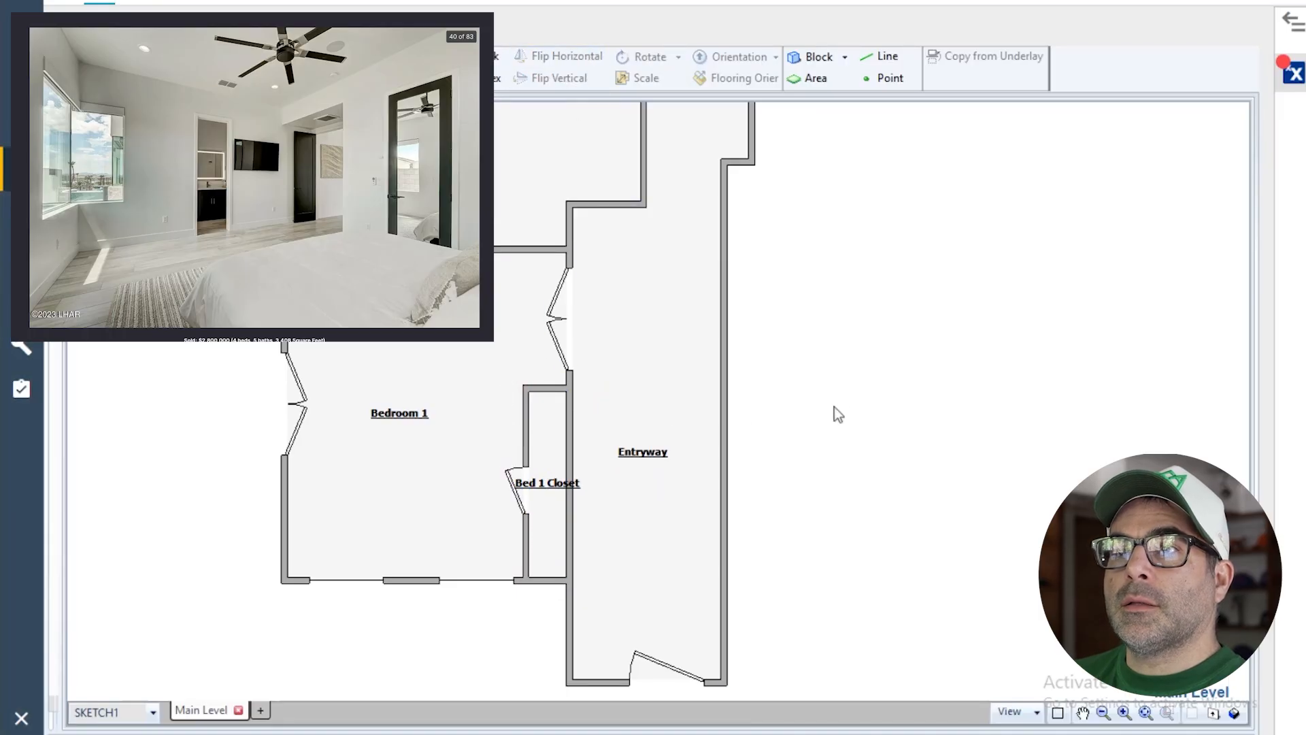
- Go back through the listing photos, from the laundry and bathroom shots to the exterior front, to examine how the rooms connect
scroll(834, 408, "down", 3)
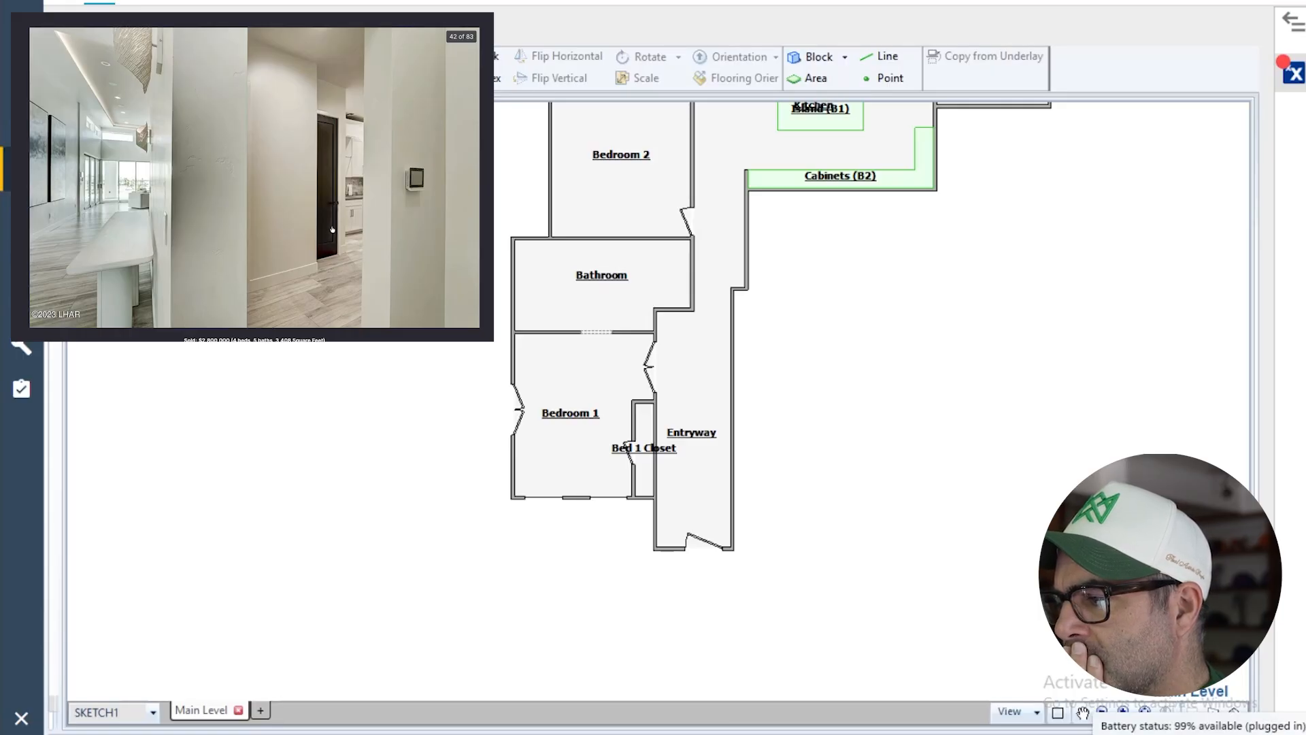
key("Right")
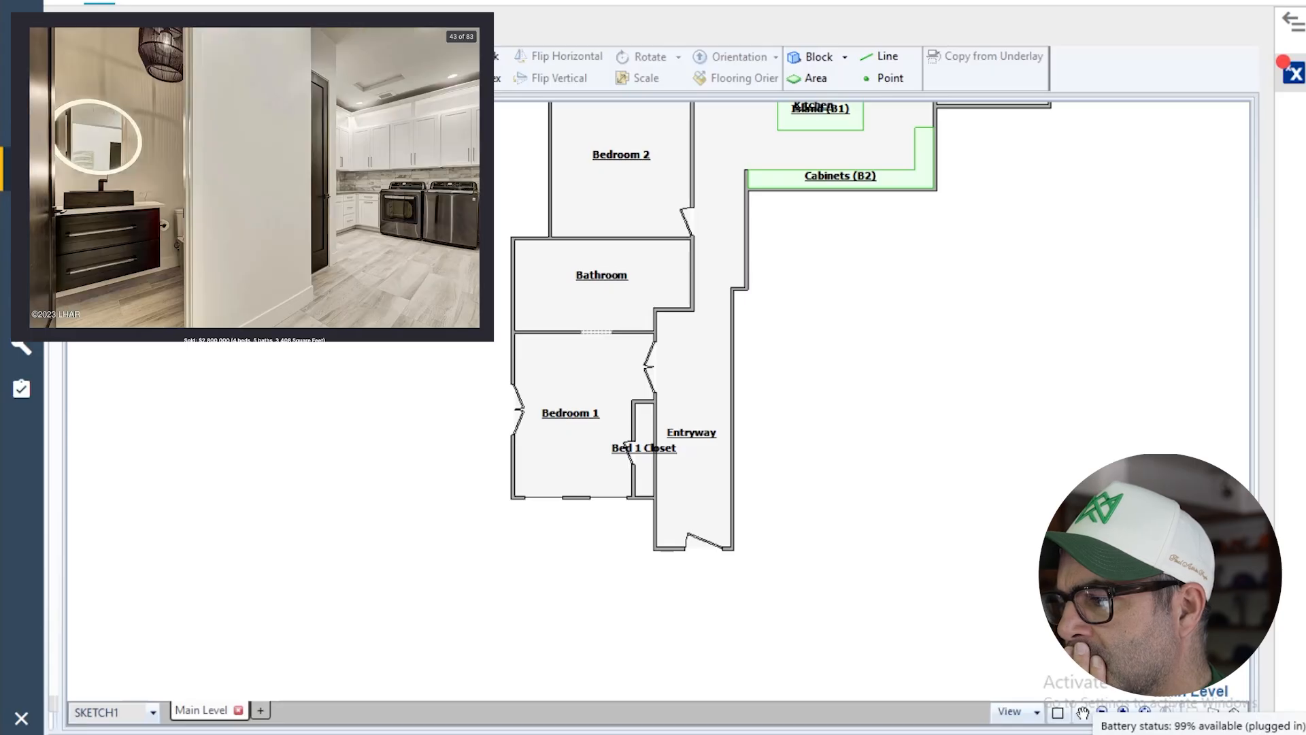
key("Left")
key("Left")
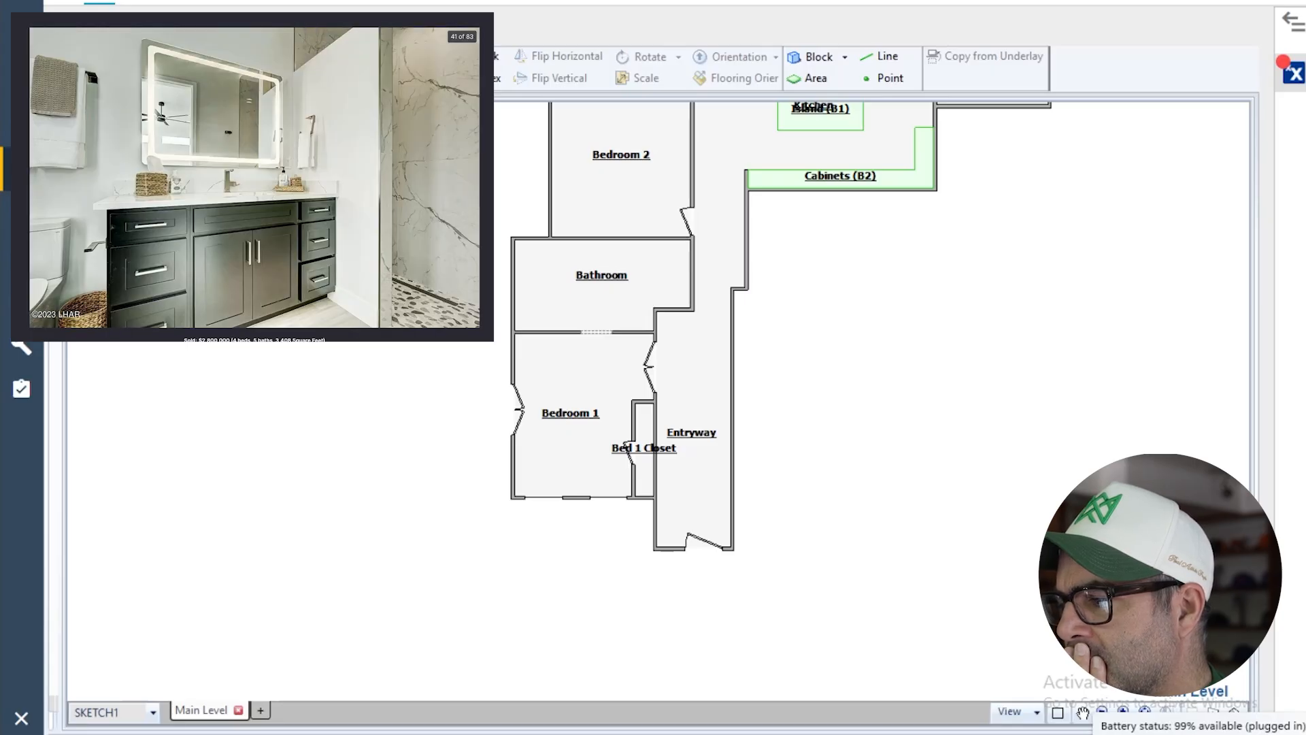
key("Left")
key("Left")
key("Left")
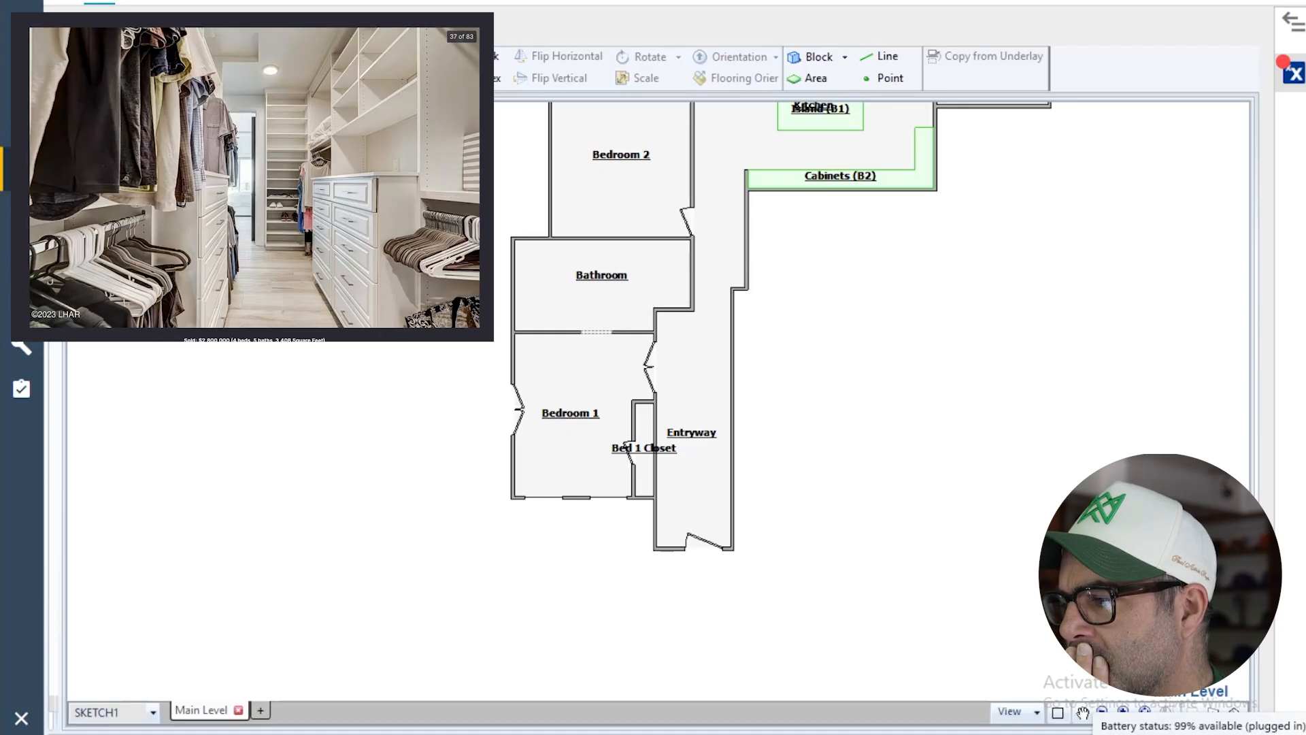
key("Left")
key("Left")
key("Left")
key("Left")
key("Left")
key("Left")
key("Left")
key("Left")
key("Left")
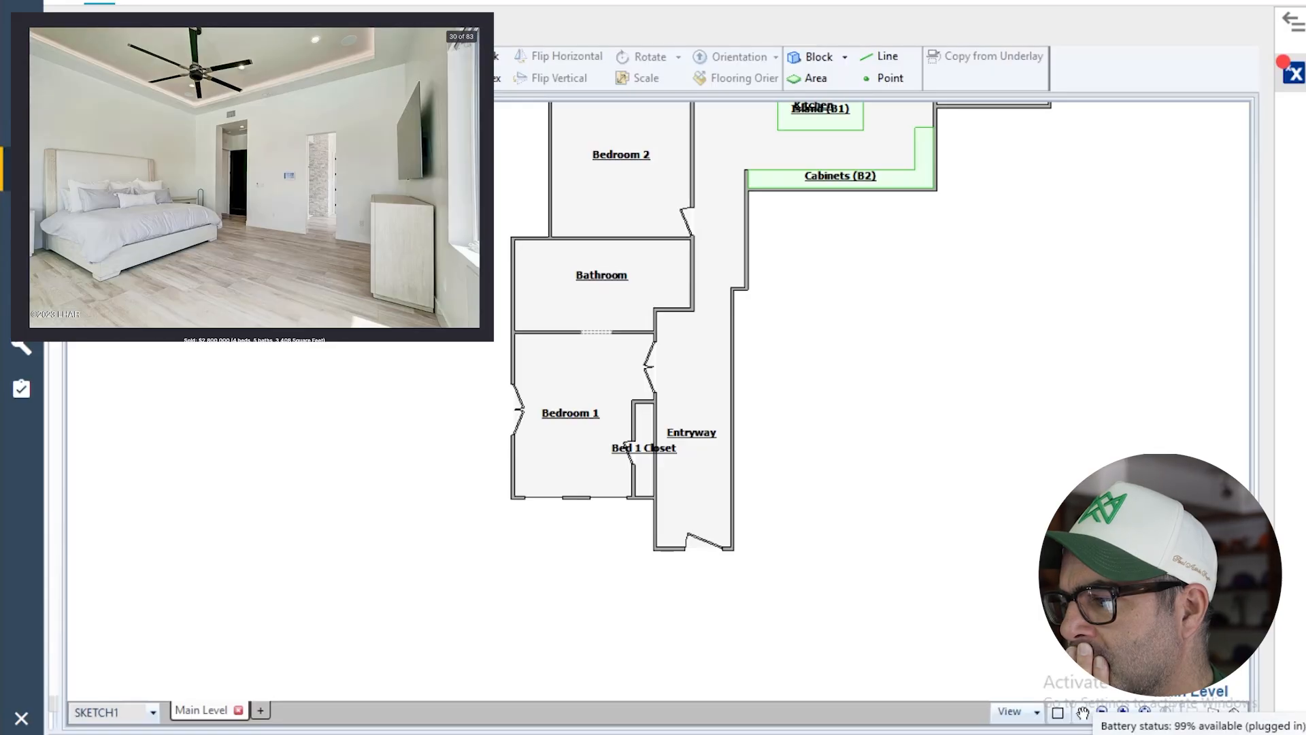
key("Left")
key("Left")
key("Left")
key("Left")
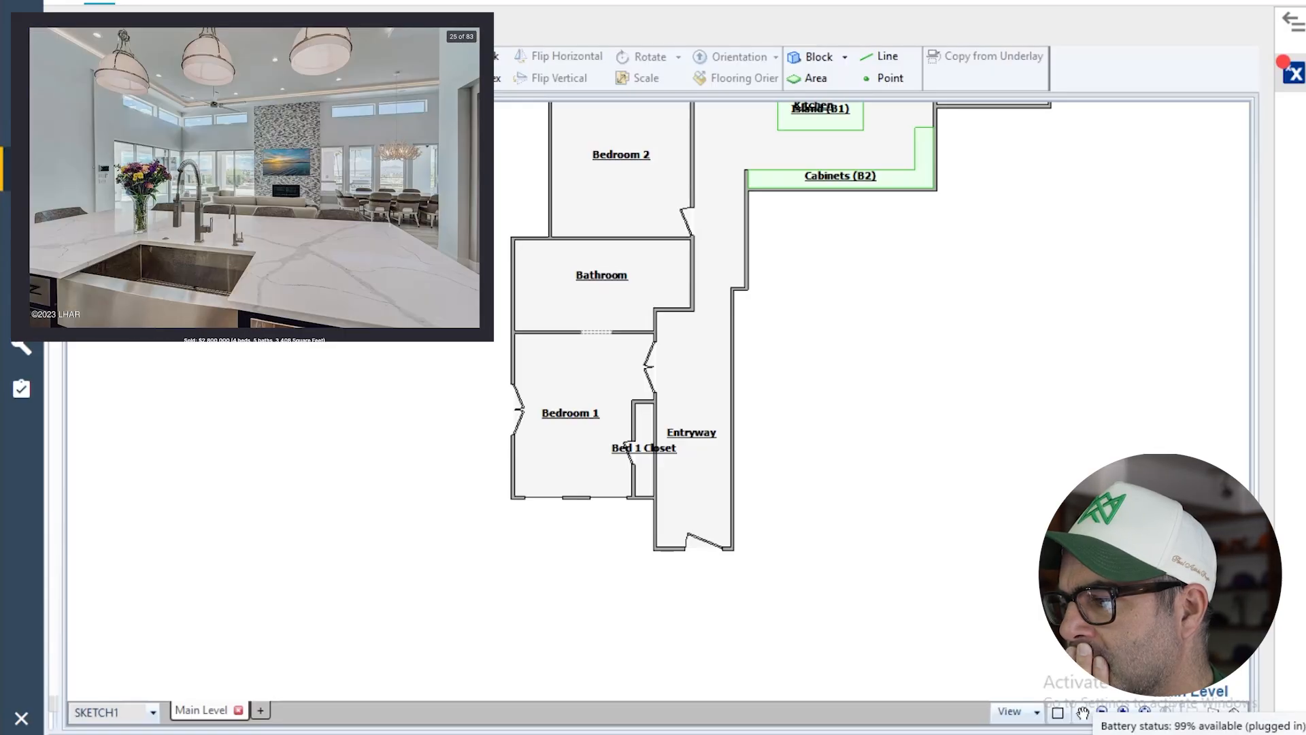
key("Left")
key("Left")
key("Left")
key("Left")
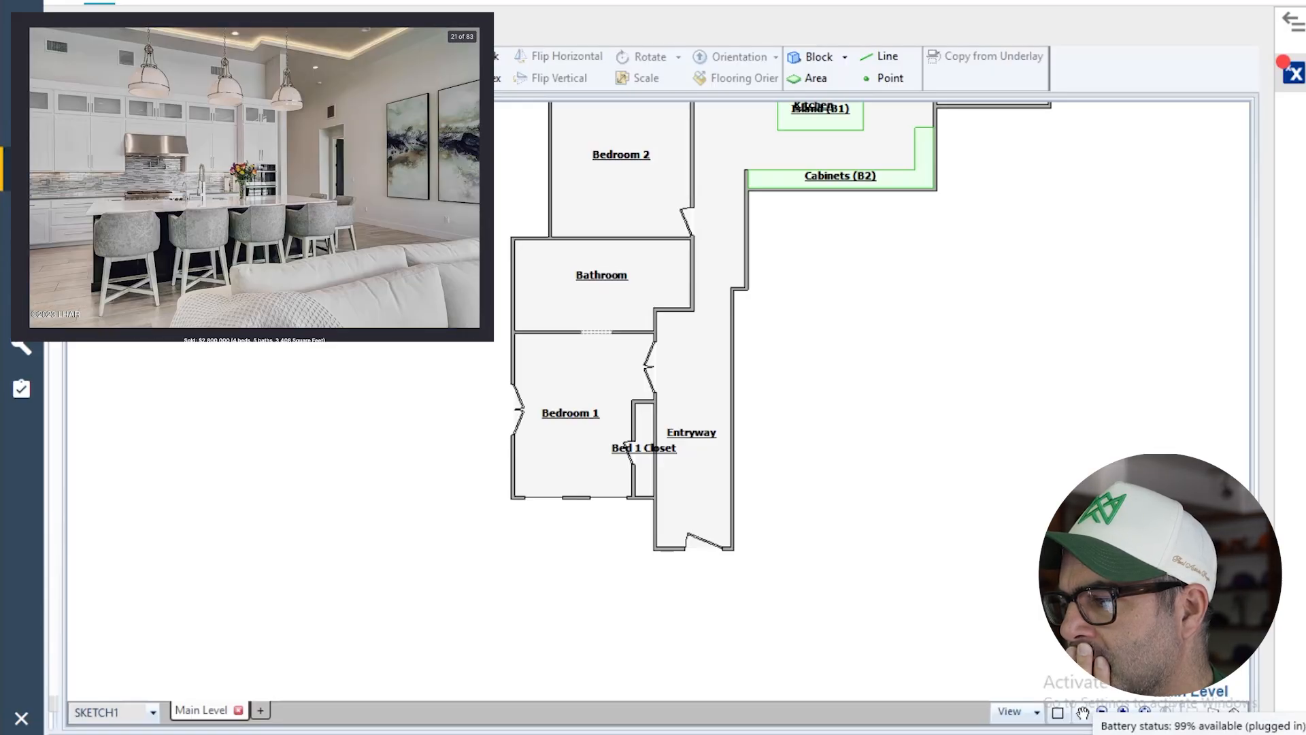
key("Left")
key("Left")
key("Left")
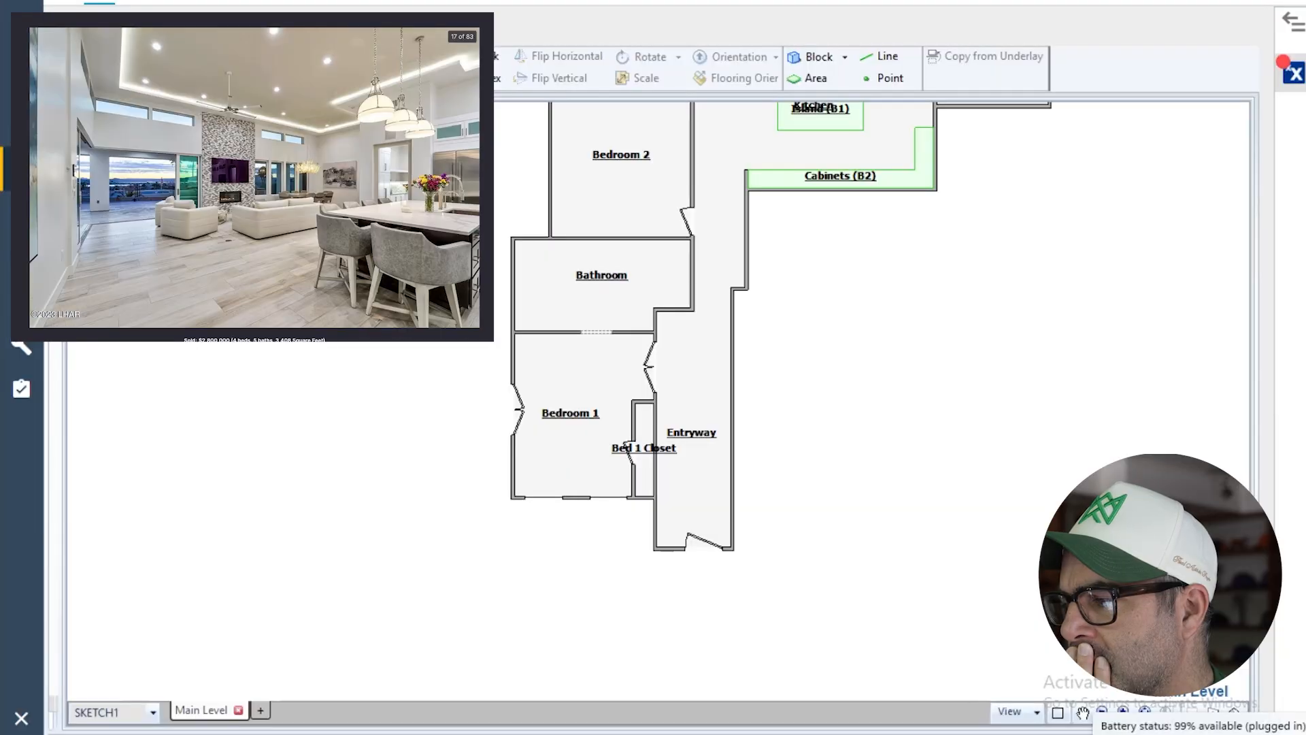
key("Left")
key("Left")
key("Left")
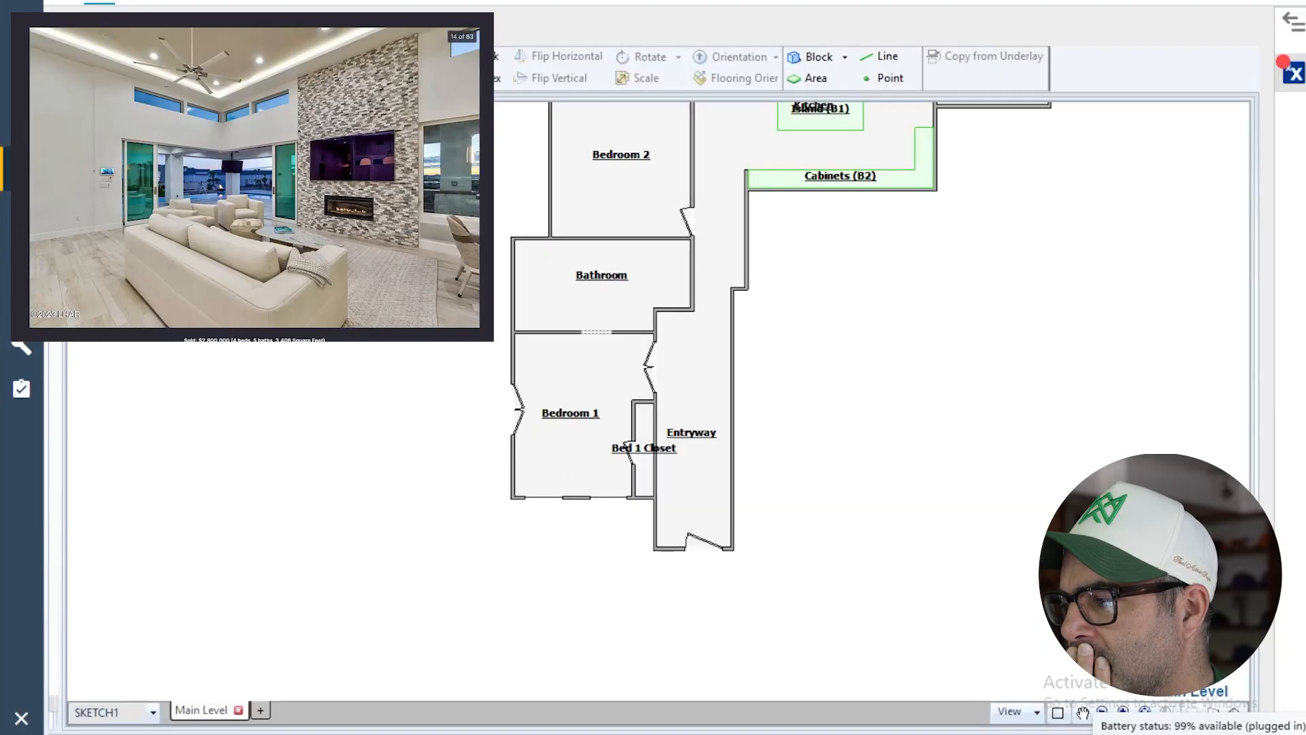
key("Left")
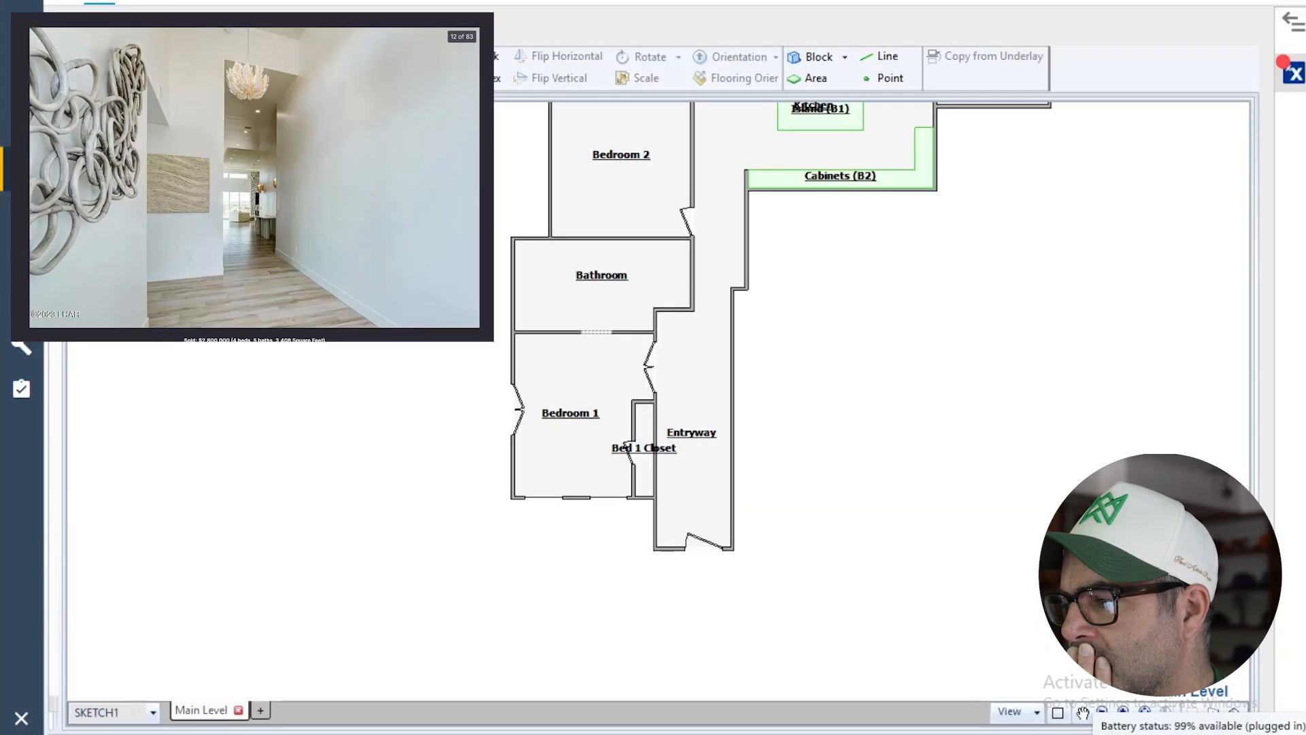
key("Left")
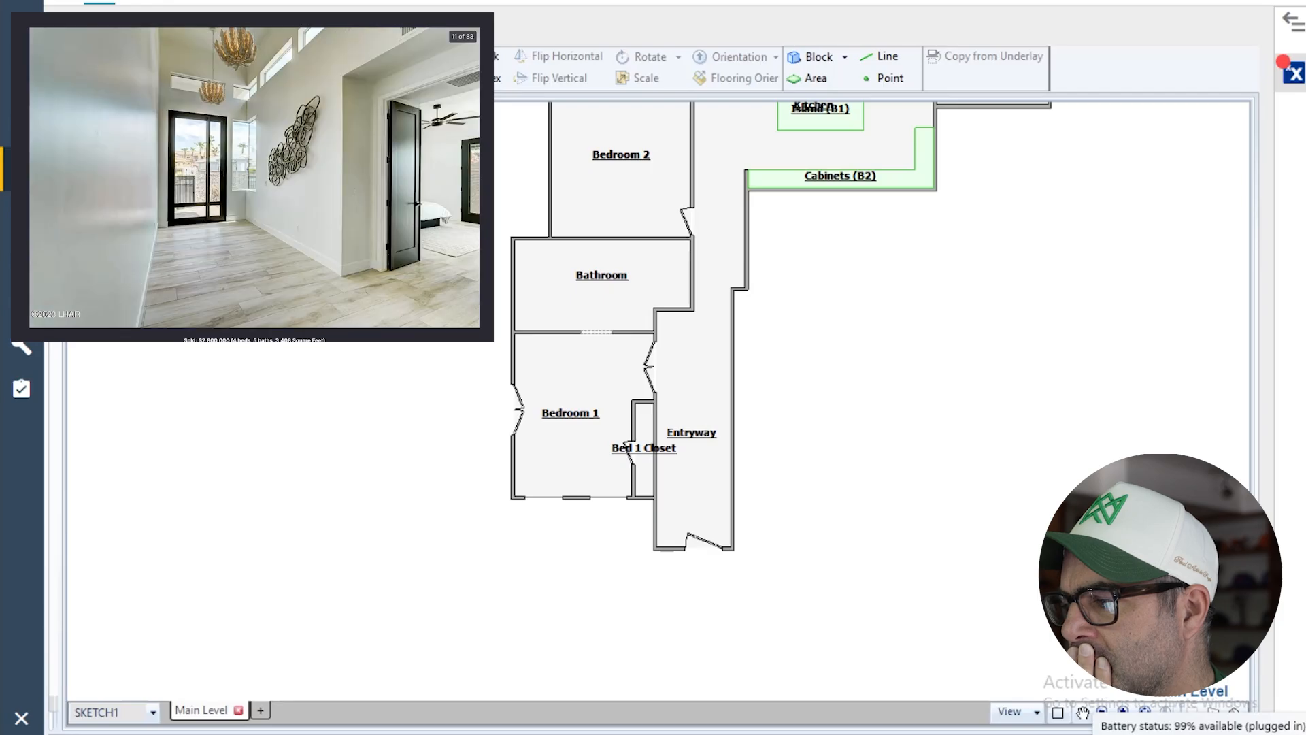
key("Left")
key("Left")
key("Left")
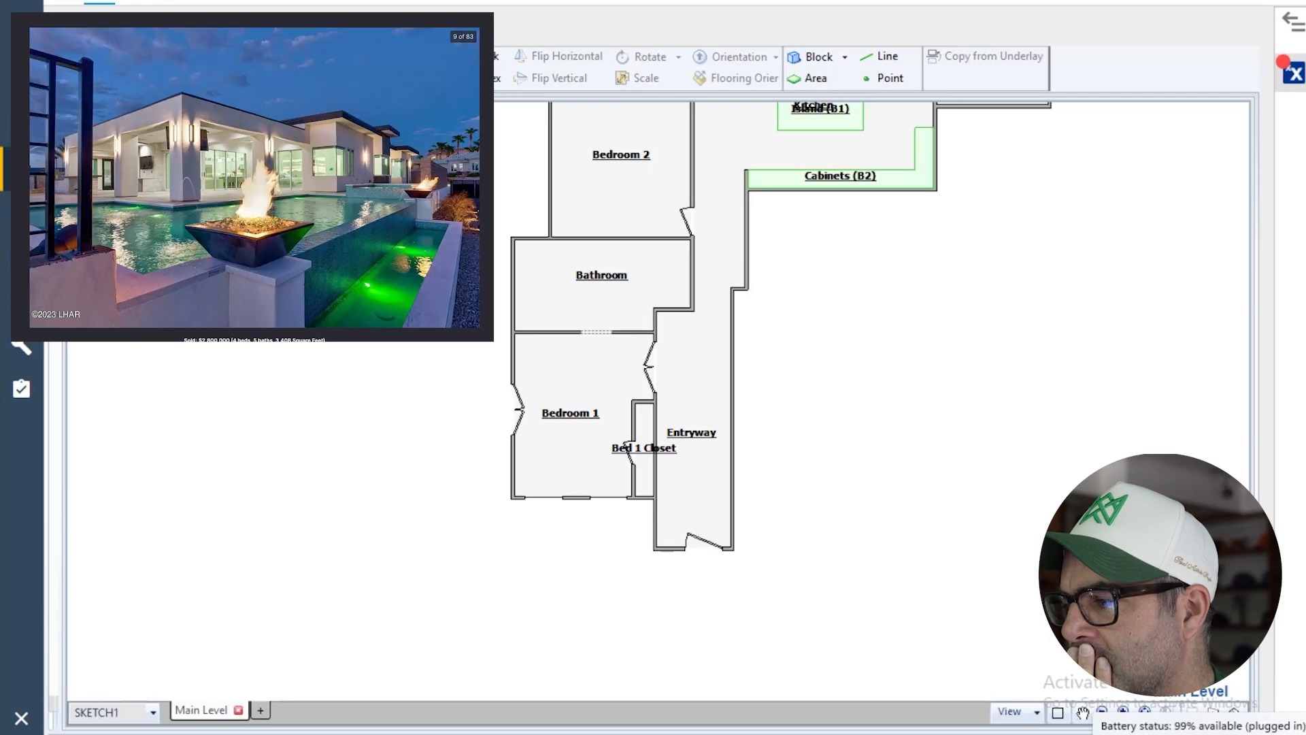
key("Left")
key("Left")
key("Left")
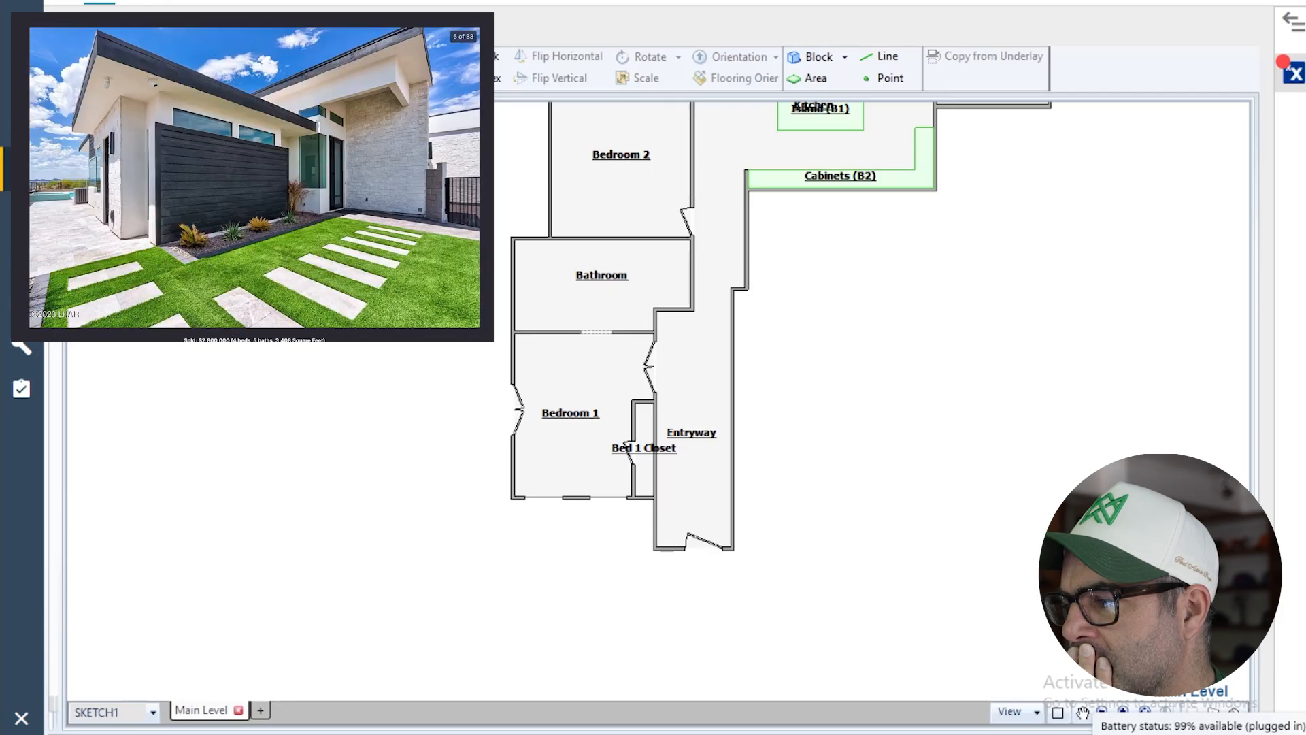
key("Left")
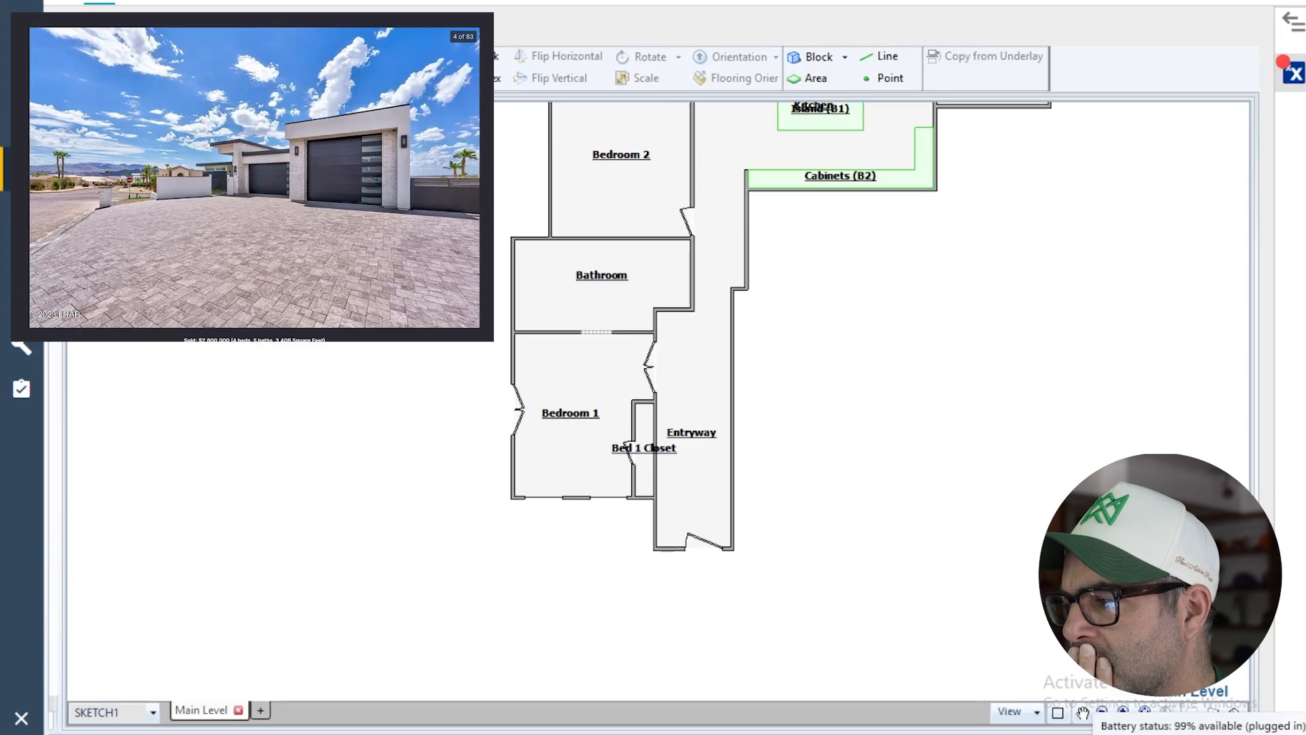
- Go forward through the listing photos to the living room and kitchen views to examine their layout, and return to the property photo grid
key("Right")
key("Right")
key("Right")
key("Right")
key("Right")
key("Right")
key("Right")
key("Right")
key("Right")
key("Right")
key("Right")
key("Right")
key("Right")
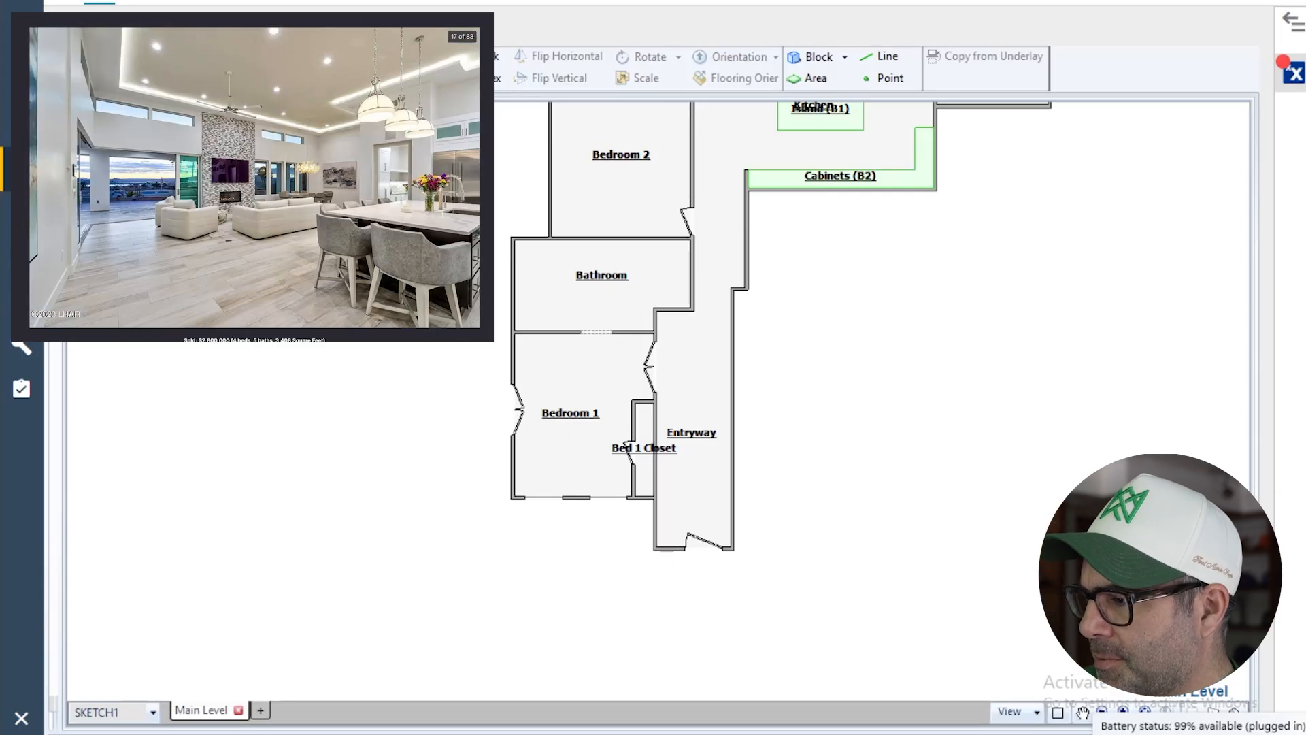
key("Right")
key("Right")
key("Right")
key("Right")
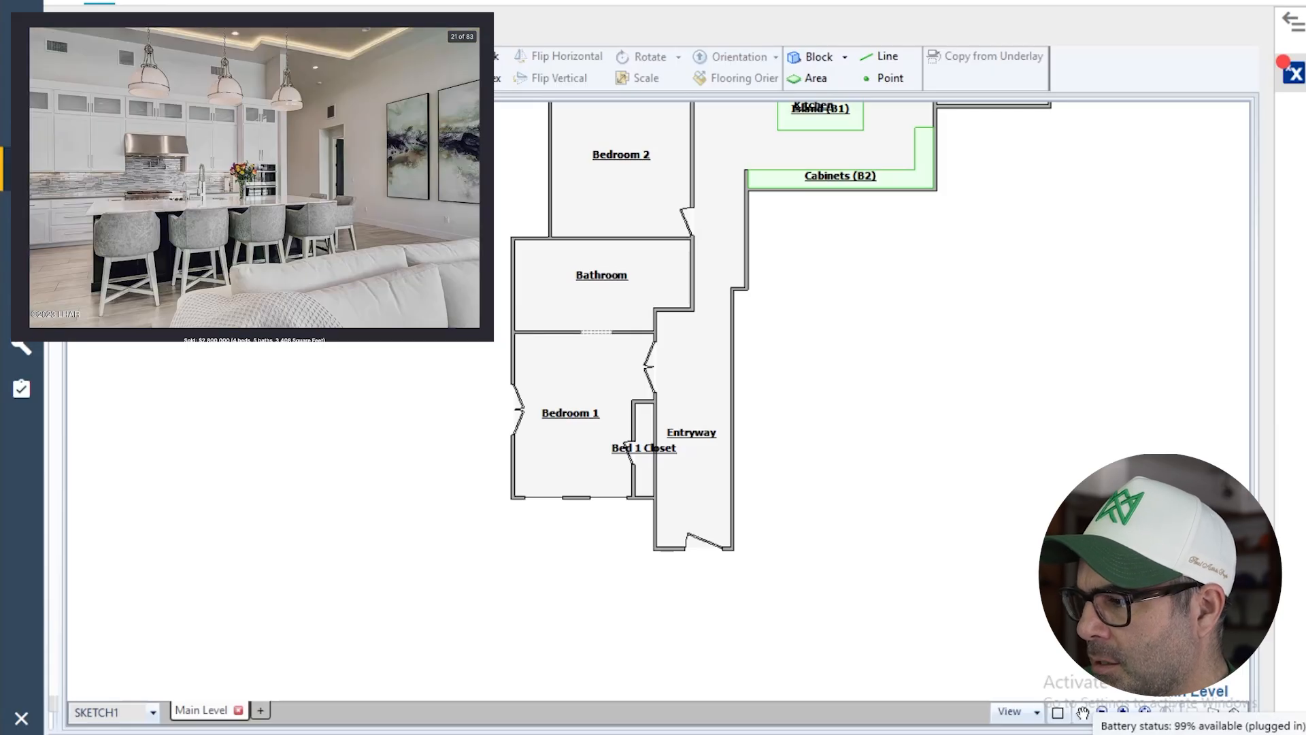
key("Left")
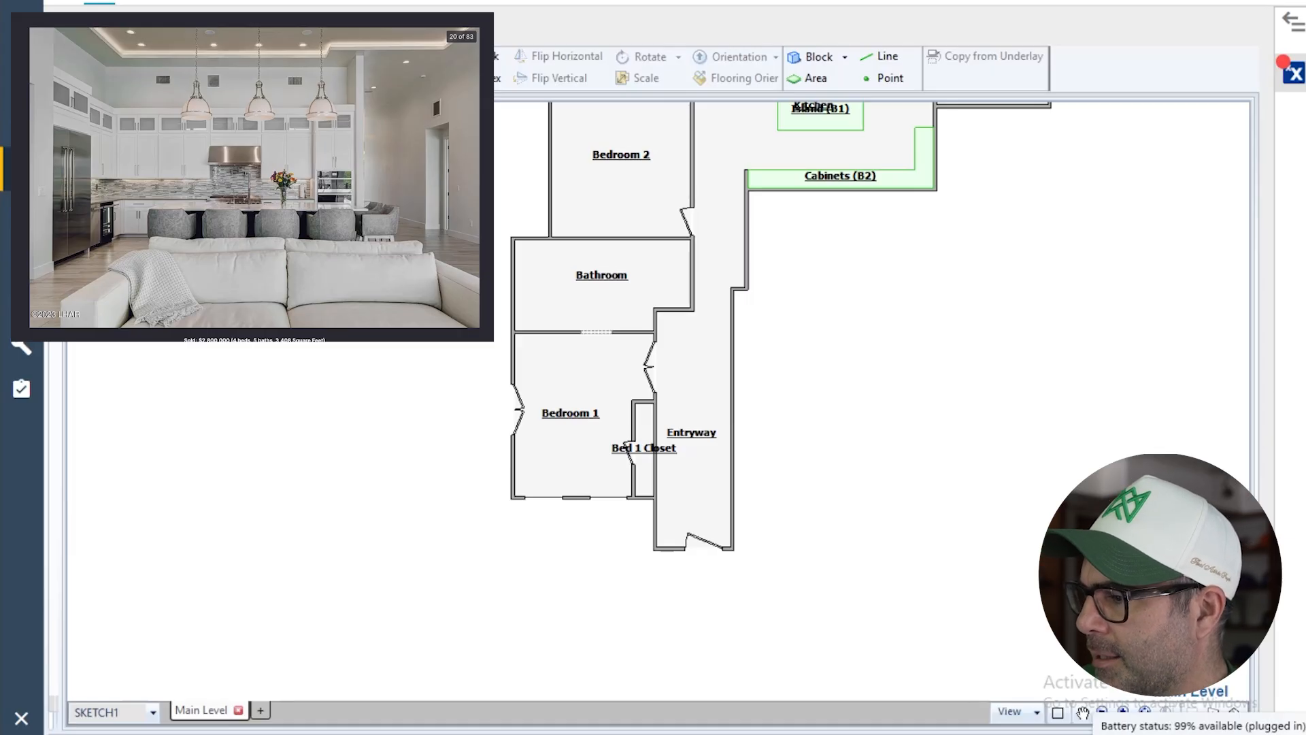
key("Right")
key("Right")
key("Right")
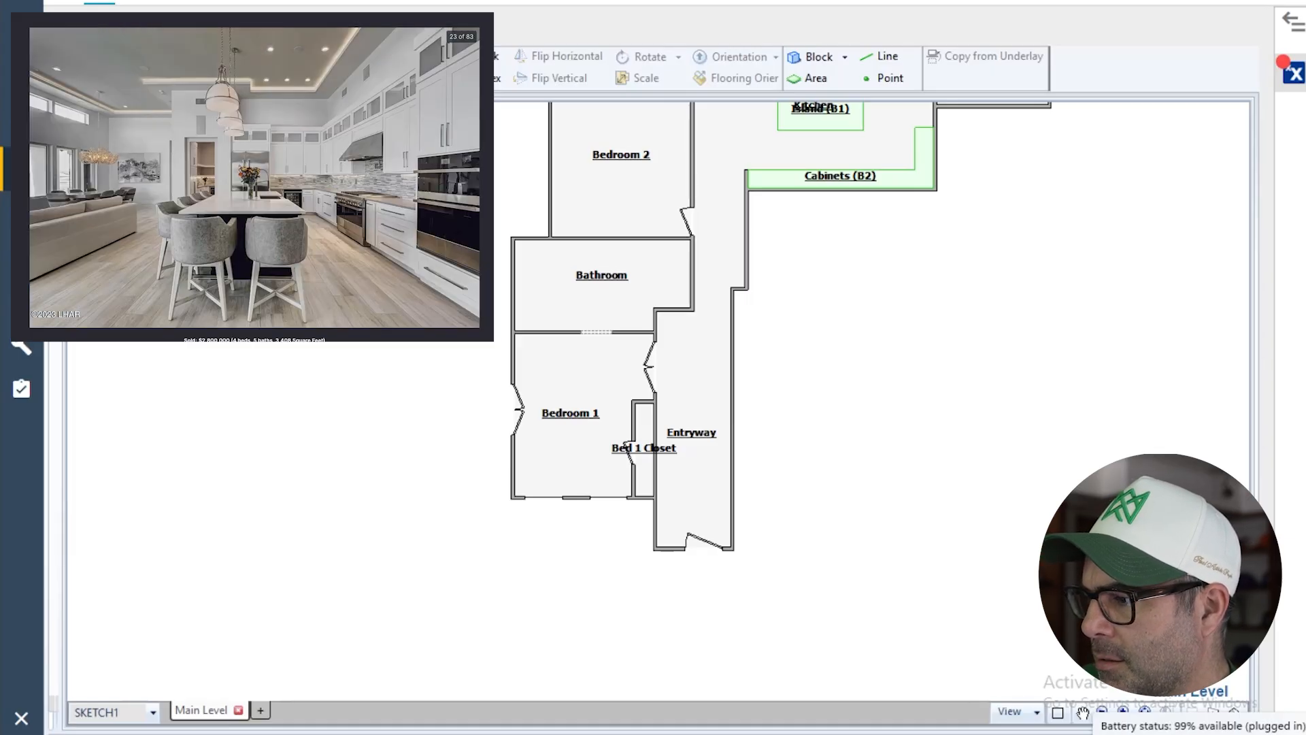
key("Right")
key("Right")
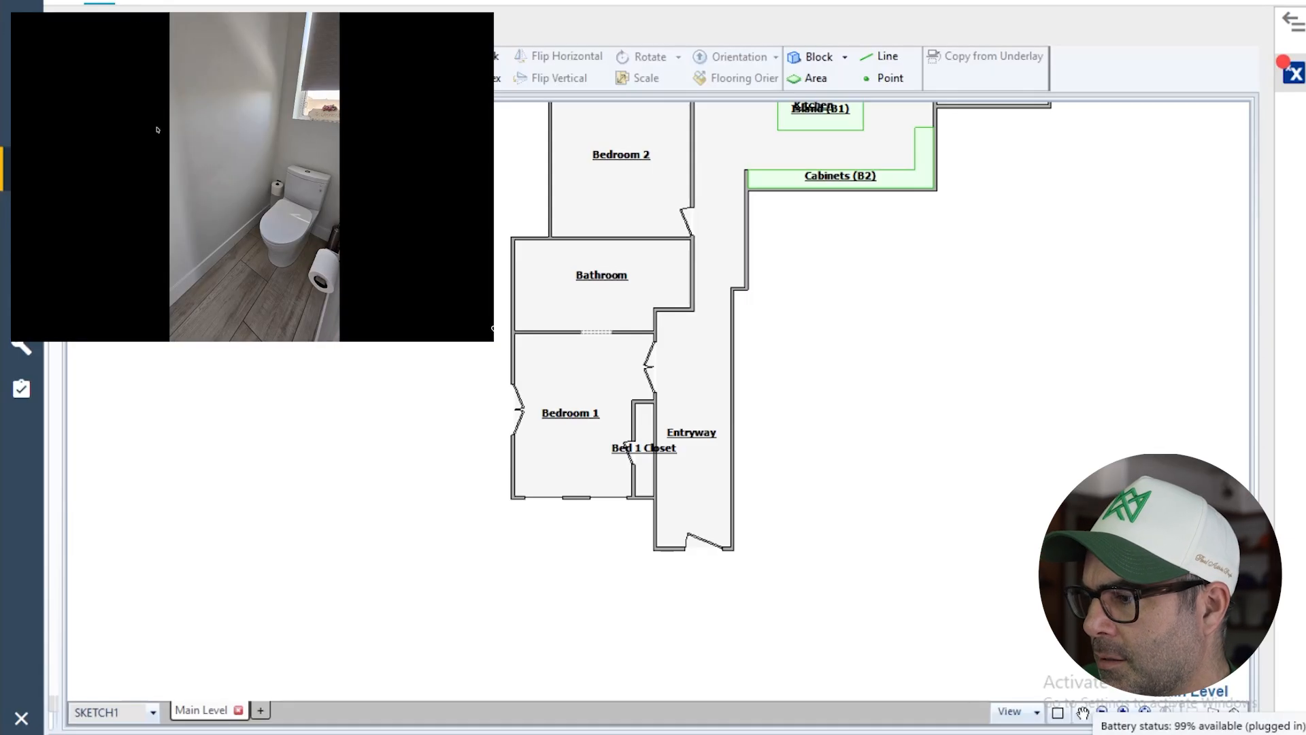
key("Escape")
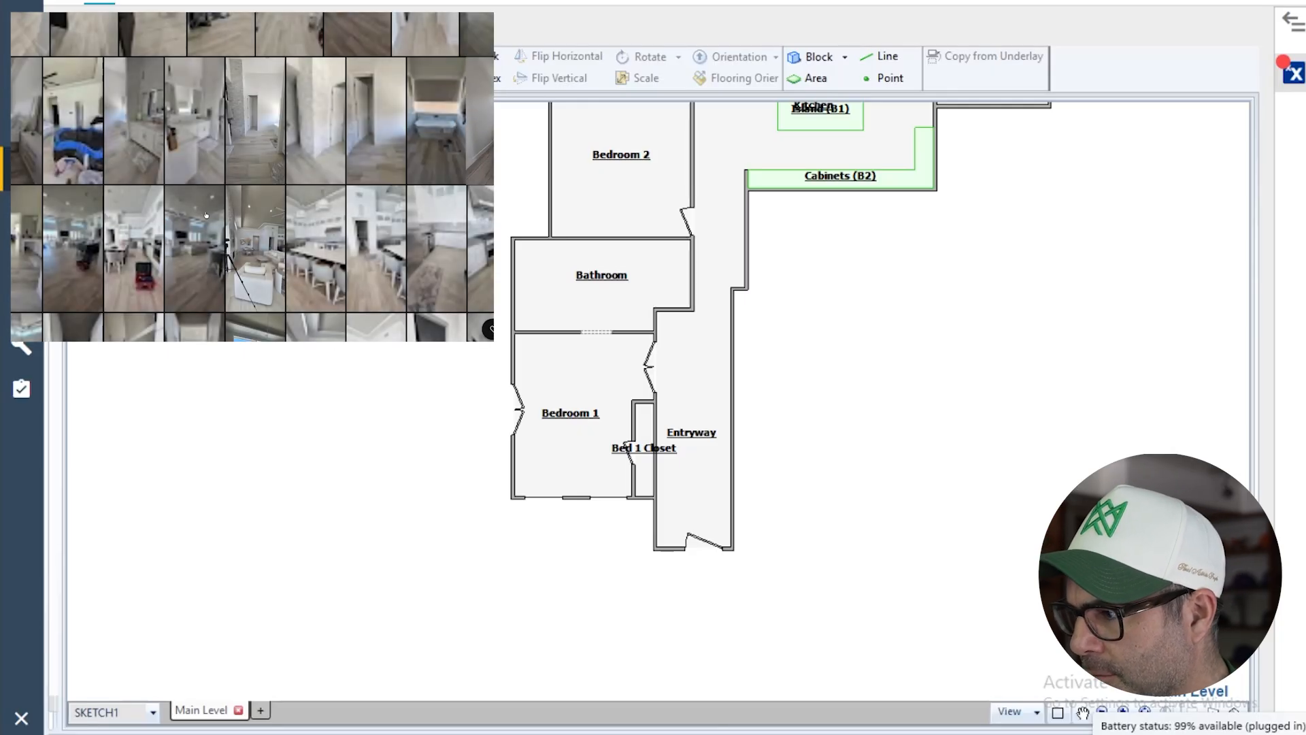
- Check the hallway photo, add a 20' wide room directly below the kitchen's Cabinets (B2), and reduce its inside depth to about 7' 1"
scroll(297, 194, "down", 5)
scroll(297, 194, "up", 4)
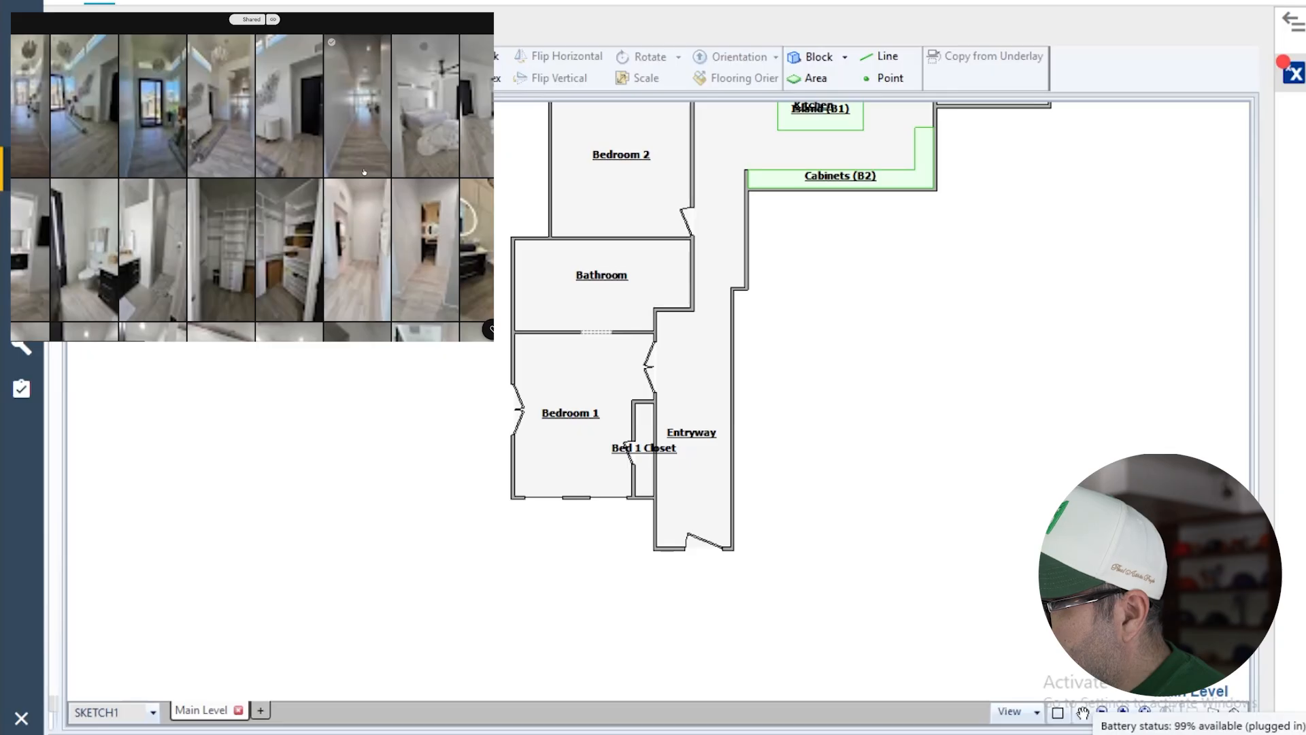
left_click(332, 178)
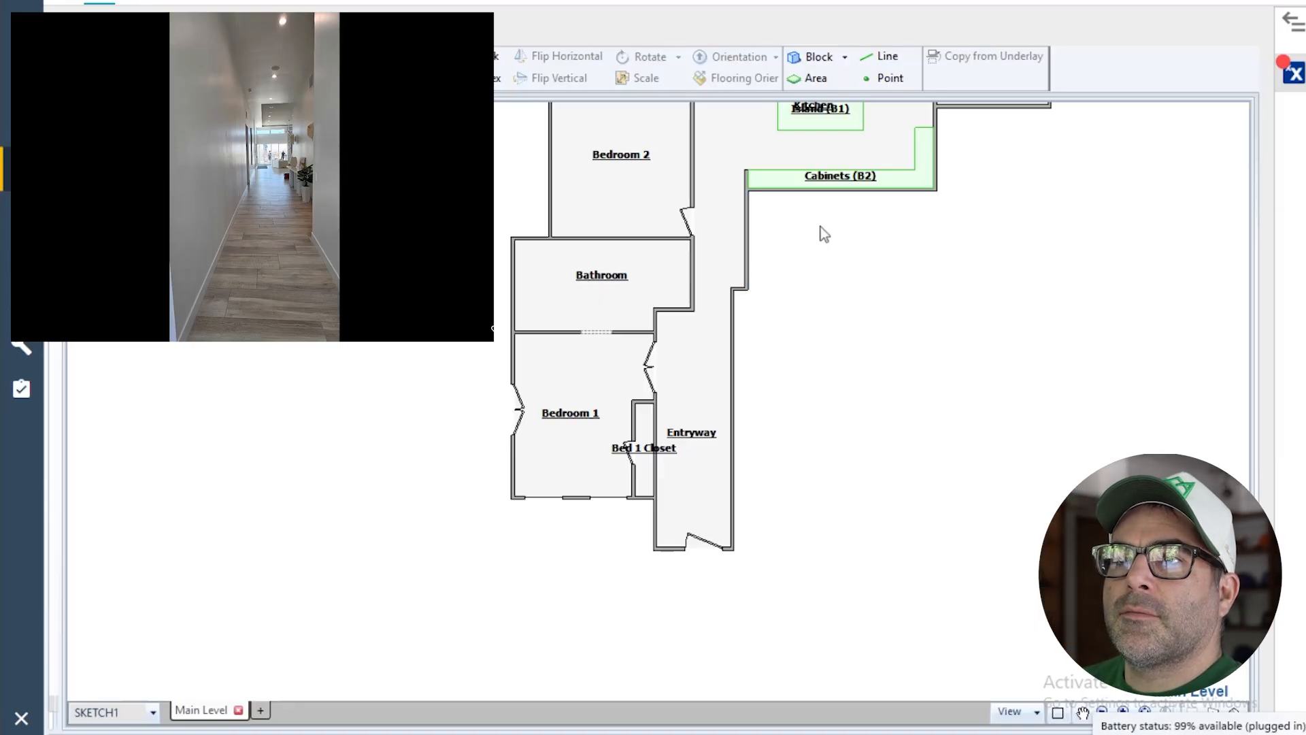
left_click(197, 66)
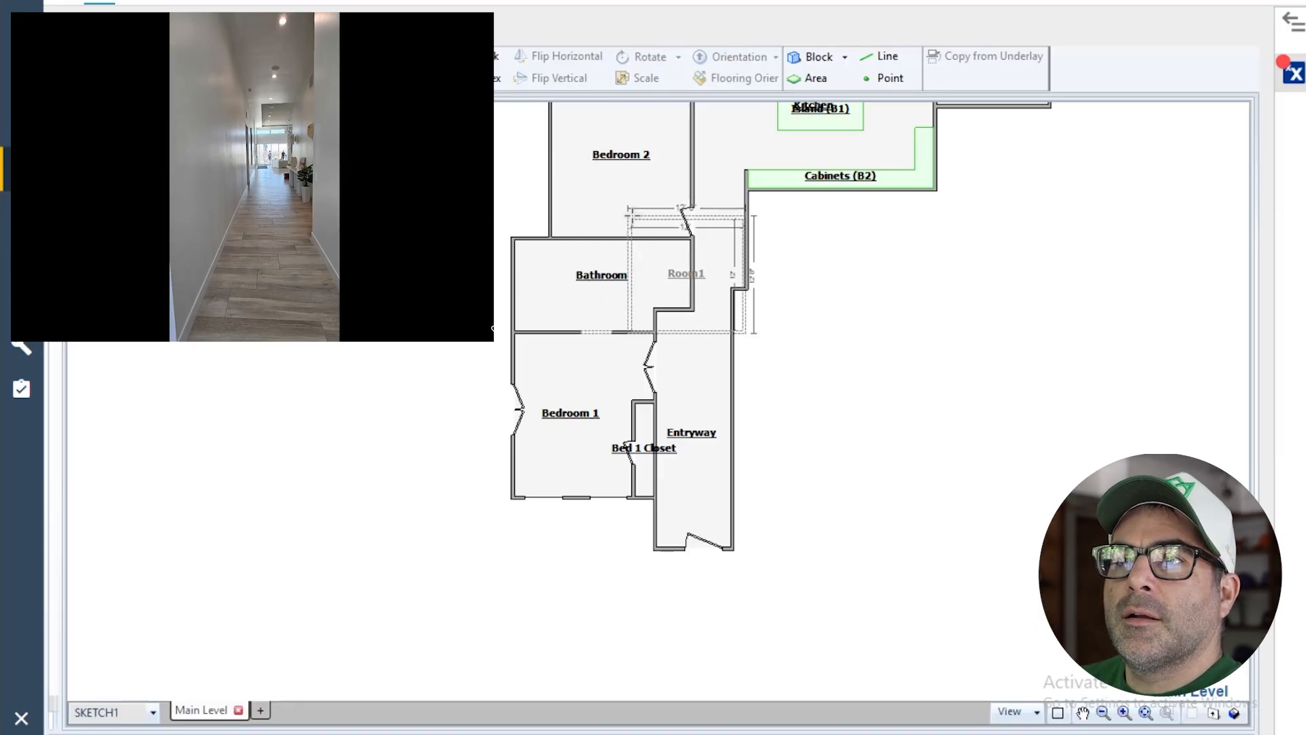
left_click(749, 193)
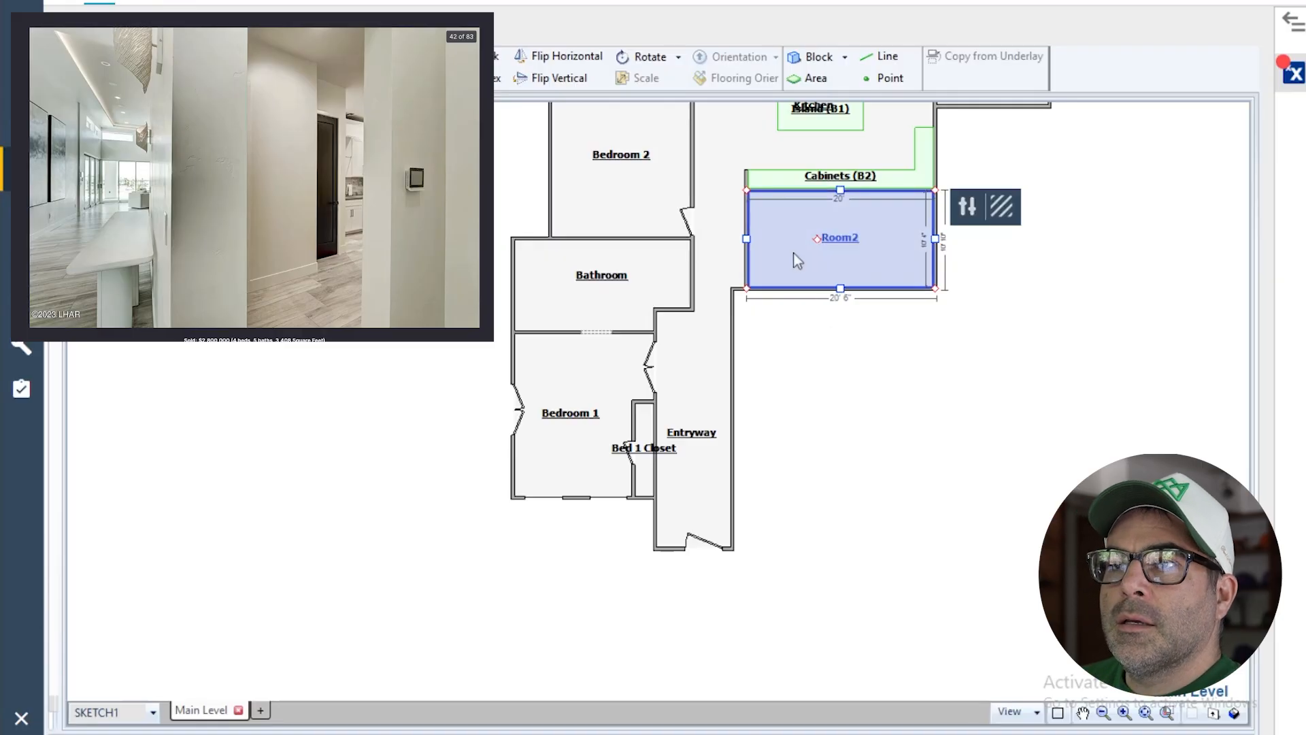
left_click_drag(841, 287, 850, 258)
- Push the Entryway wall segment beneath the new room outward about 4' 2" under it, and place a missing-wall opening in their shared wall
left_click(747, 274)
left_click_drag(747, 274, 787, 272)
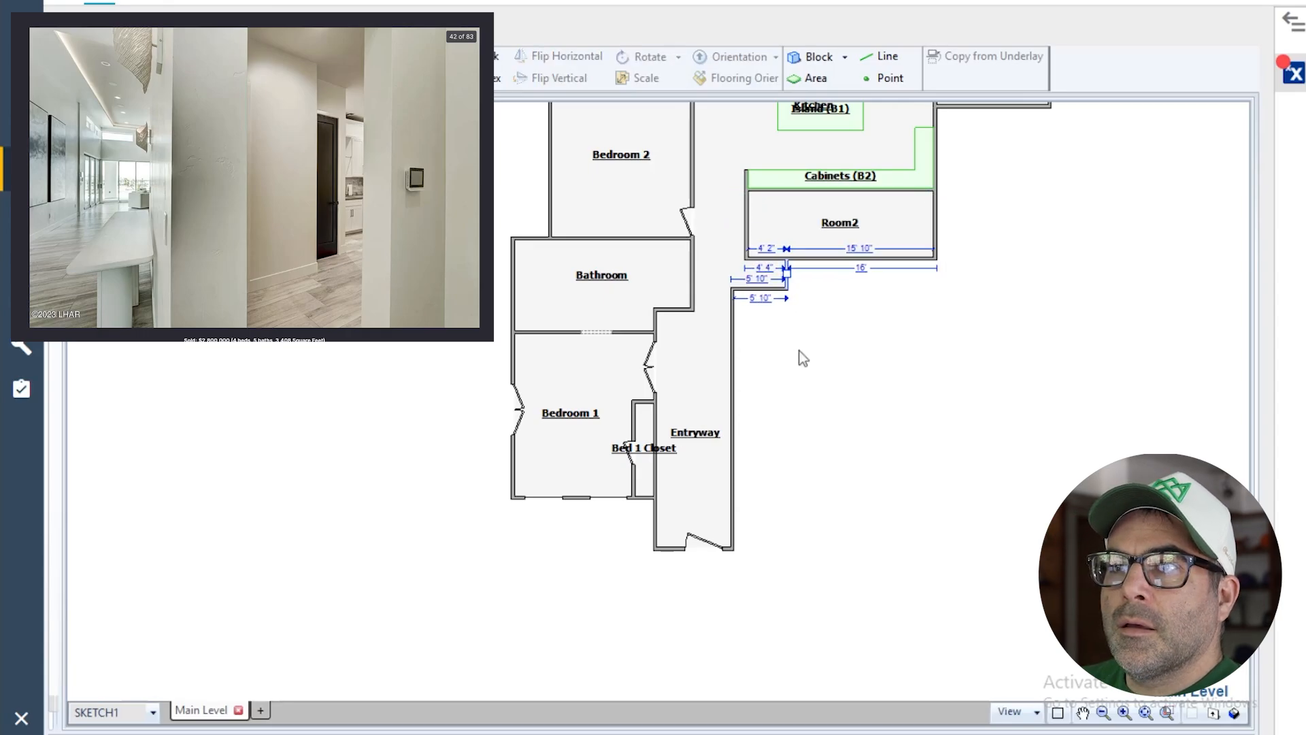
scroll(808, 378, "down", 2)
scroll(742, 148, "up", 1)
scroll(737, 141, "up", 3)
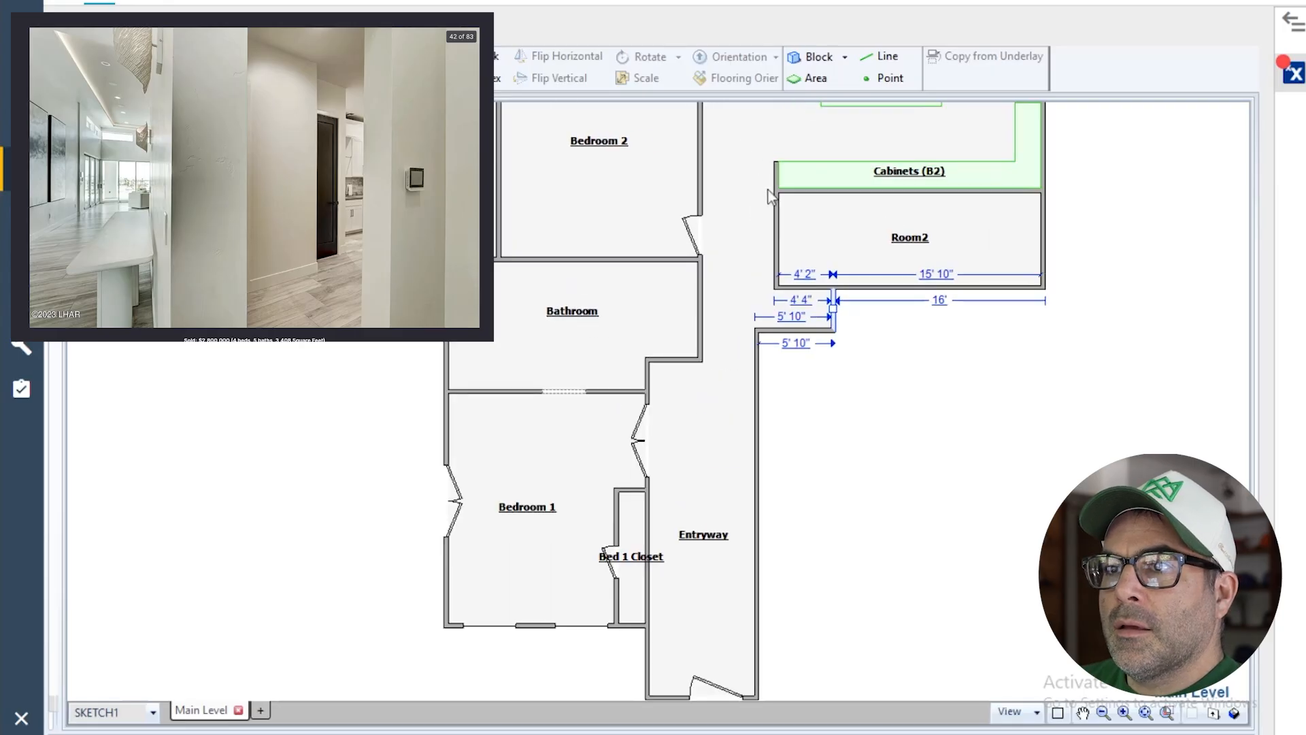
left_click(980, 426)
left_click(719, 455)
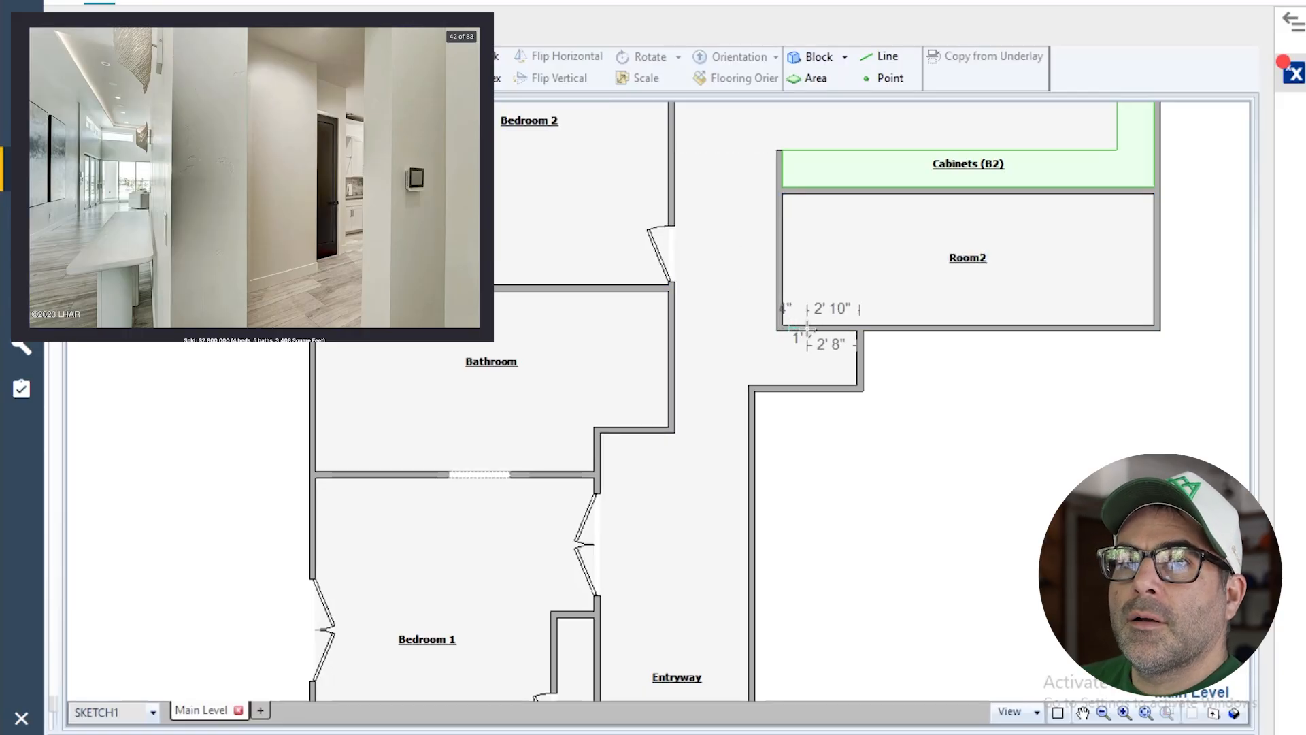
left_click(849, 329)
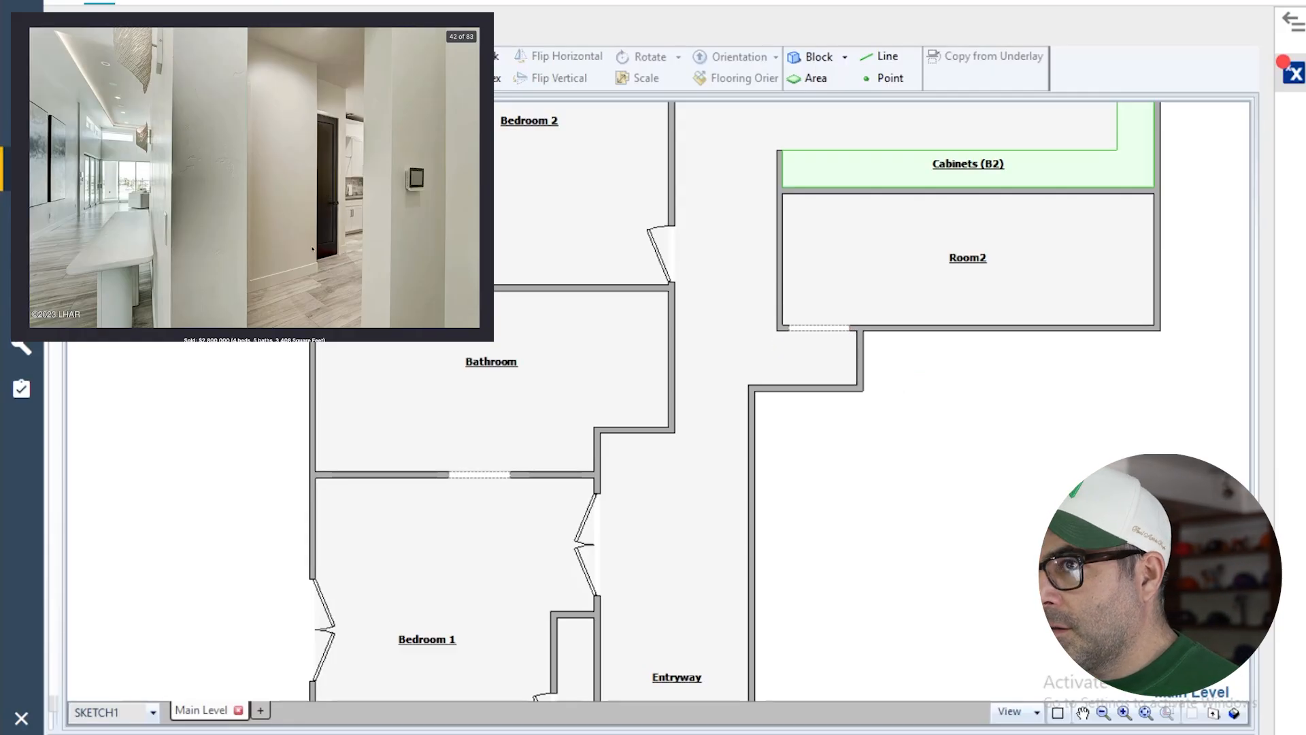
- Extend the lower wall of the room below the cabinets downward to about 10' 4" inside depth, level with the Entryway's jog
left_click(961, 272)
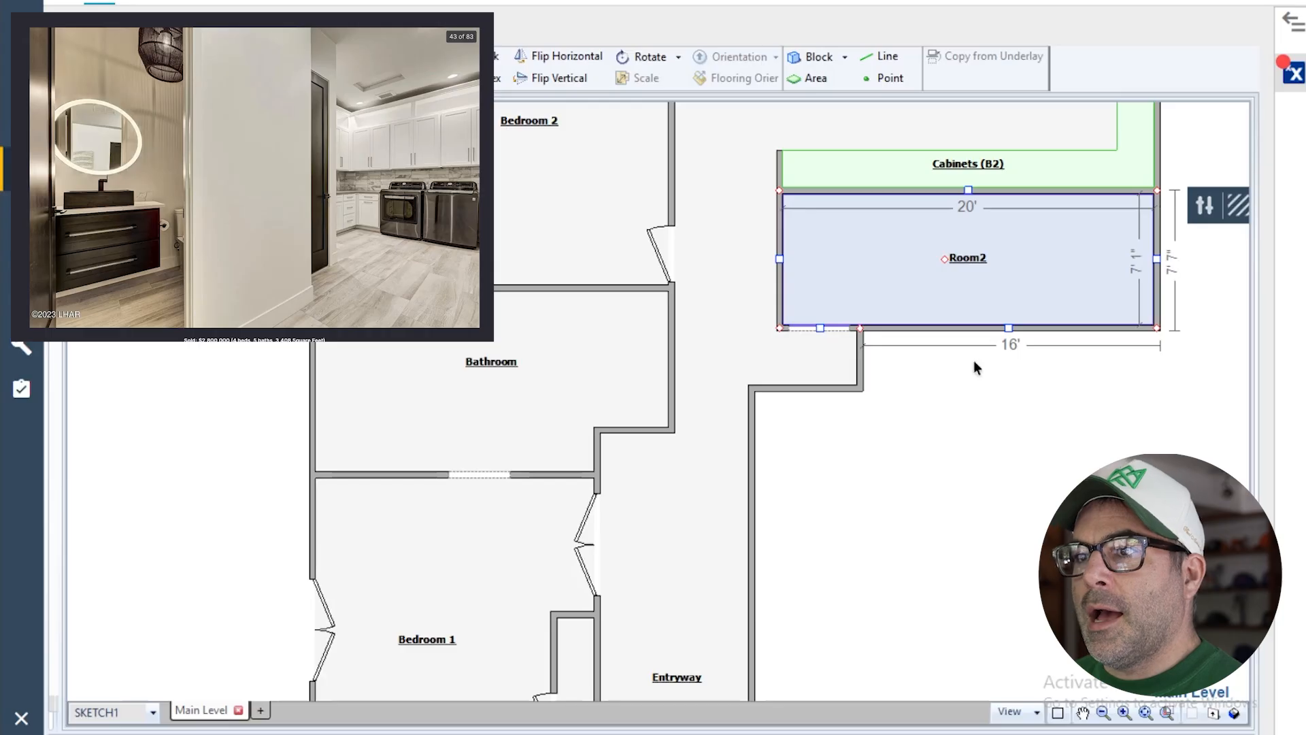
left_click_drag(1007, 329, 1008, 388)
left_click(1001, 294)
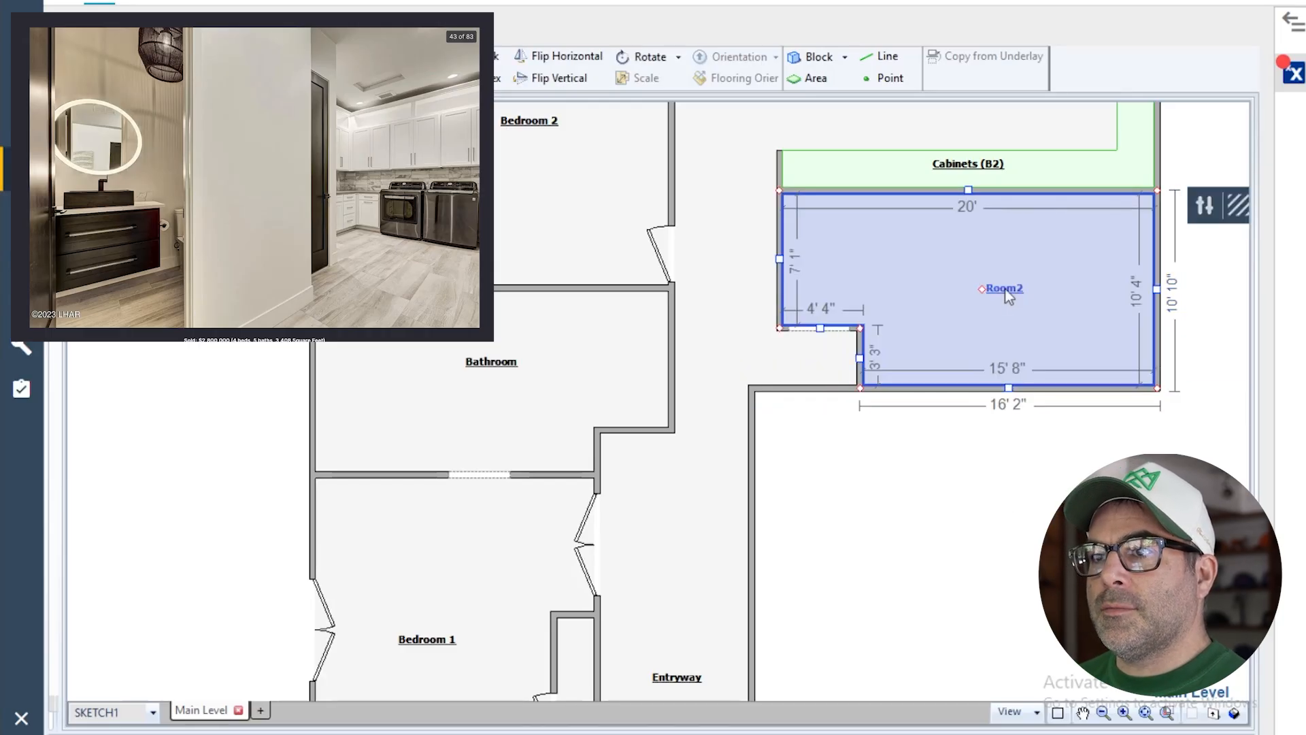
- Rename the room below the kitchen cabinets as Laundry Room
double_click(1001, 291)
type("Laundry ")
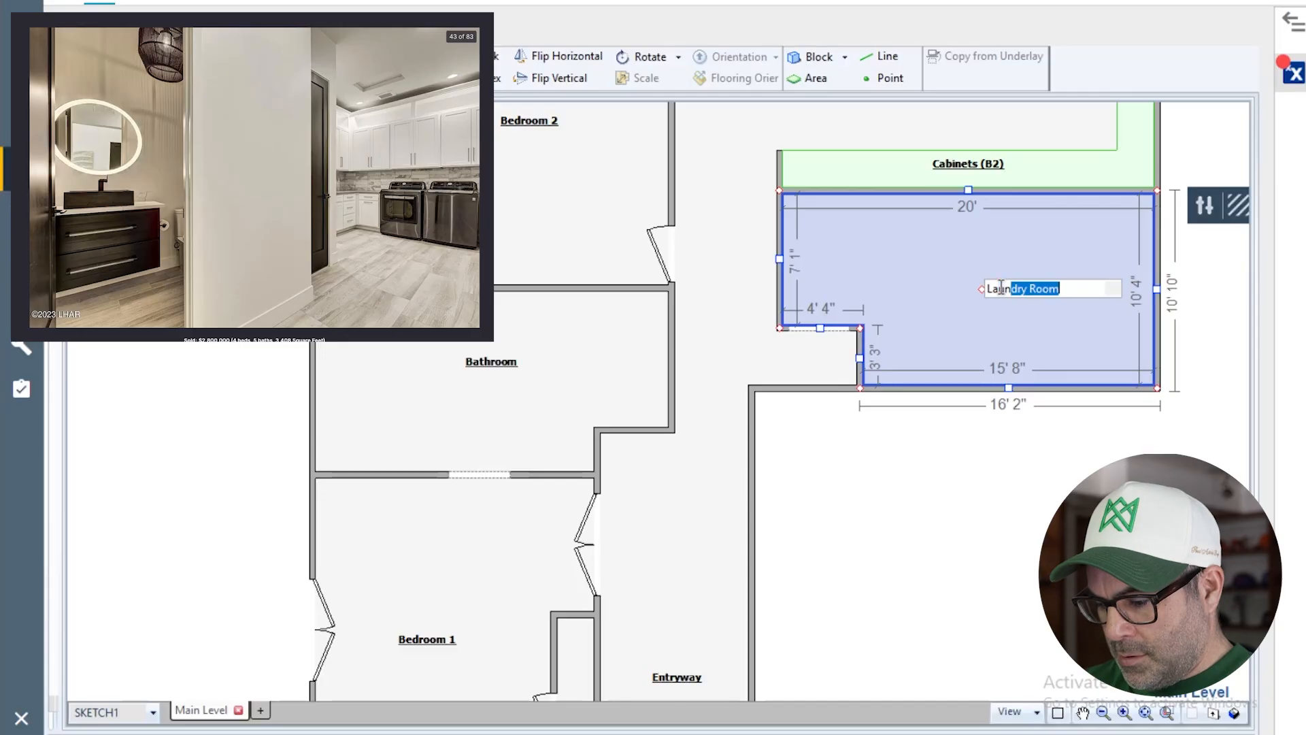
type("Rom")
key("BackSpace")
type("om")
key("Return")
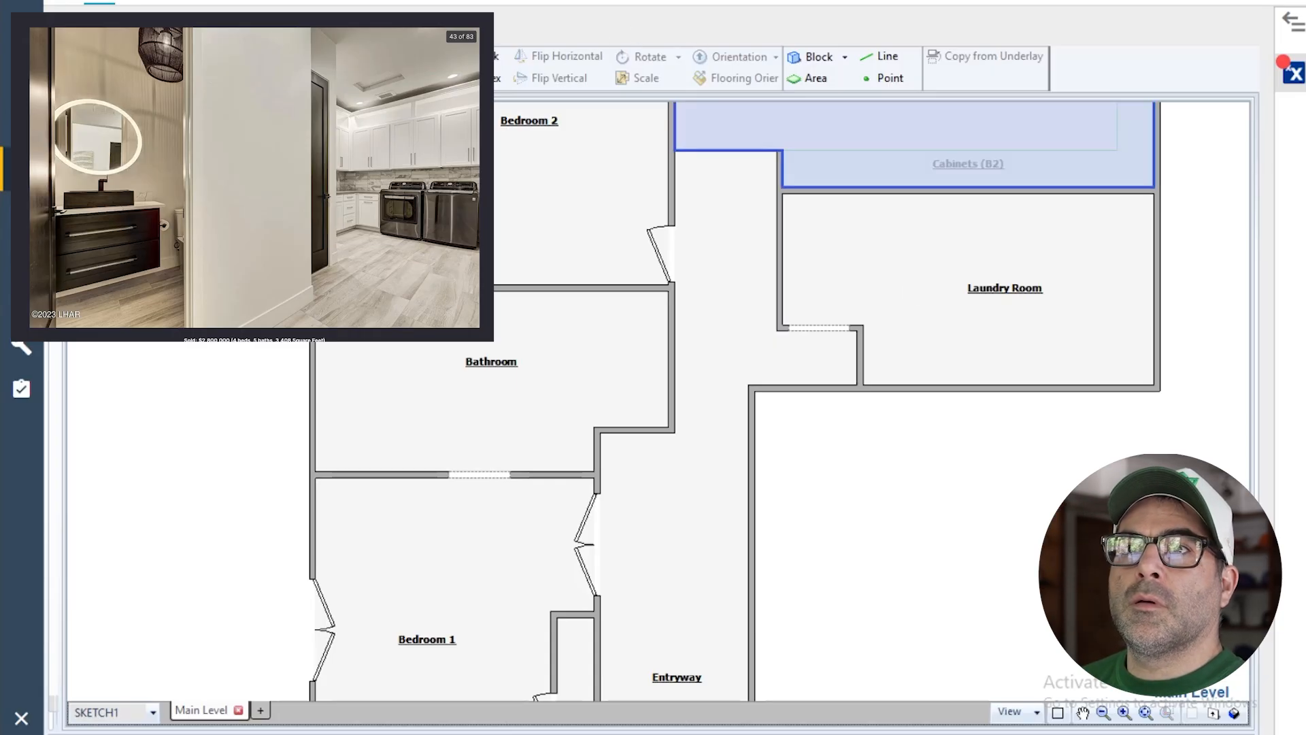
- Partition off the Laundry Room's upper-left corner with a horizontal wall about 6' 9" long and a vertical wall up to the cabinets' wall
key("r")
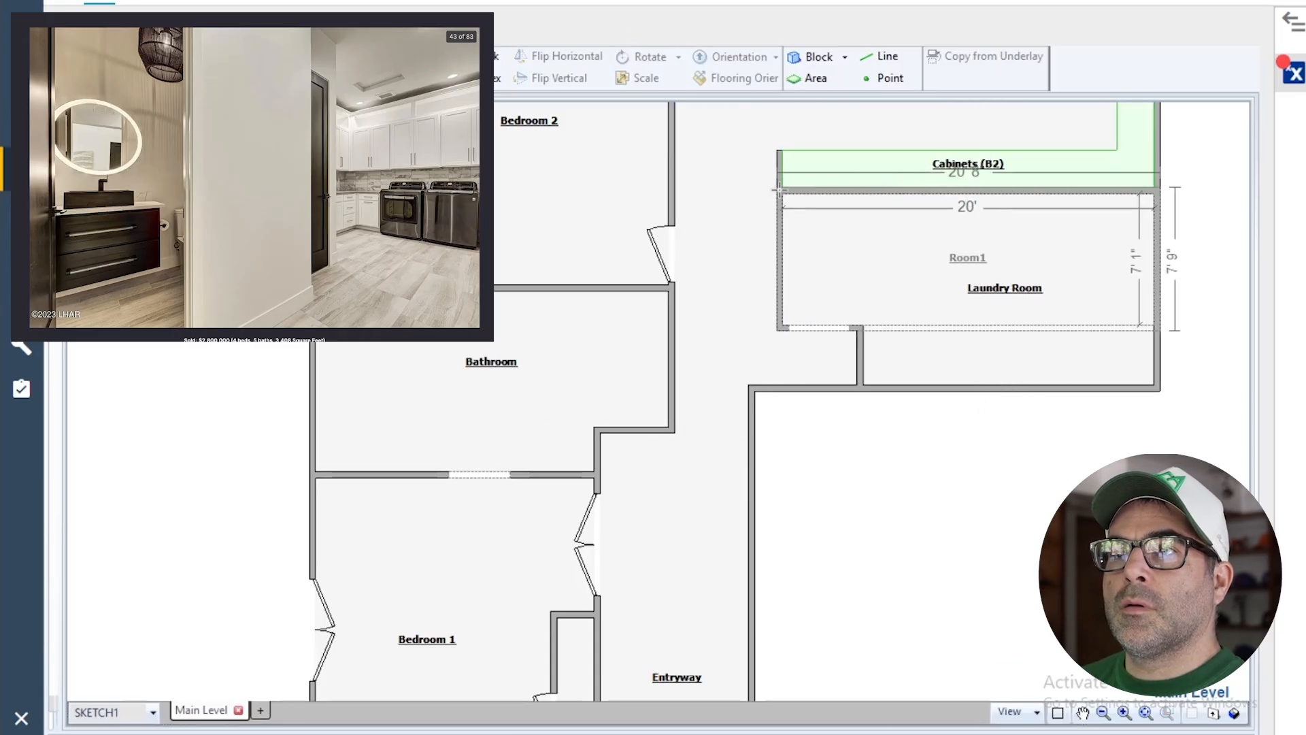
left_click(435, 68)
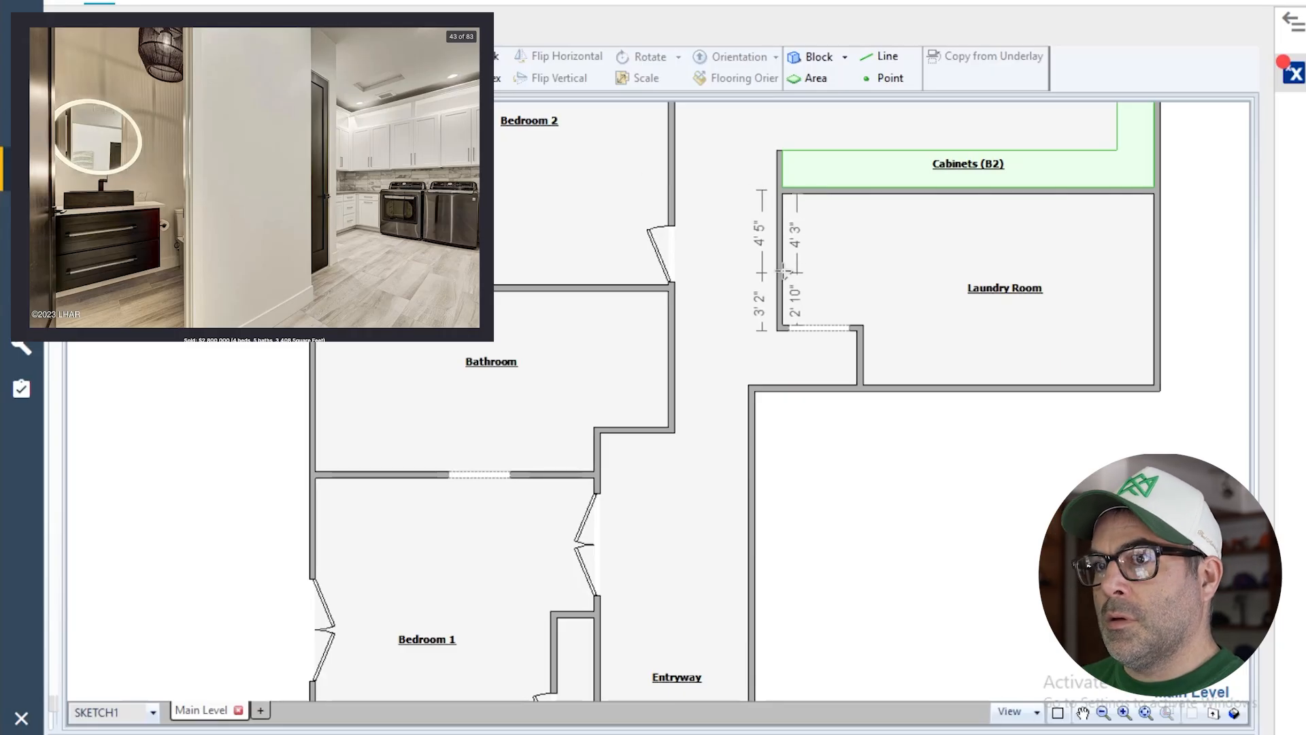
left_click(782, 270)
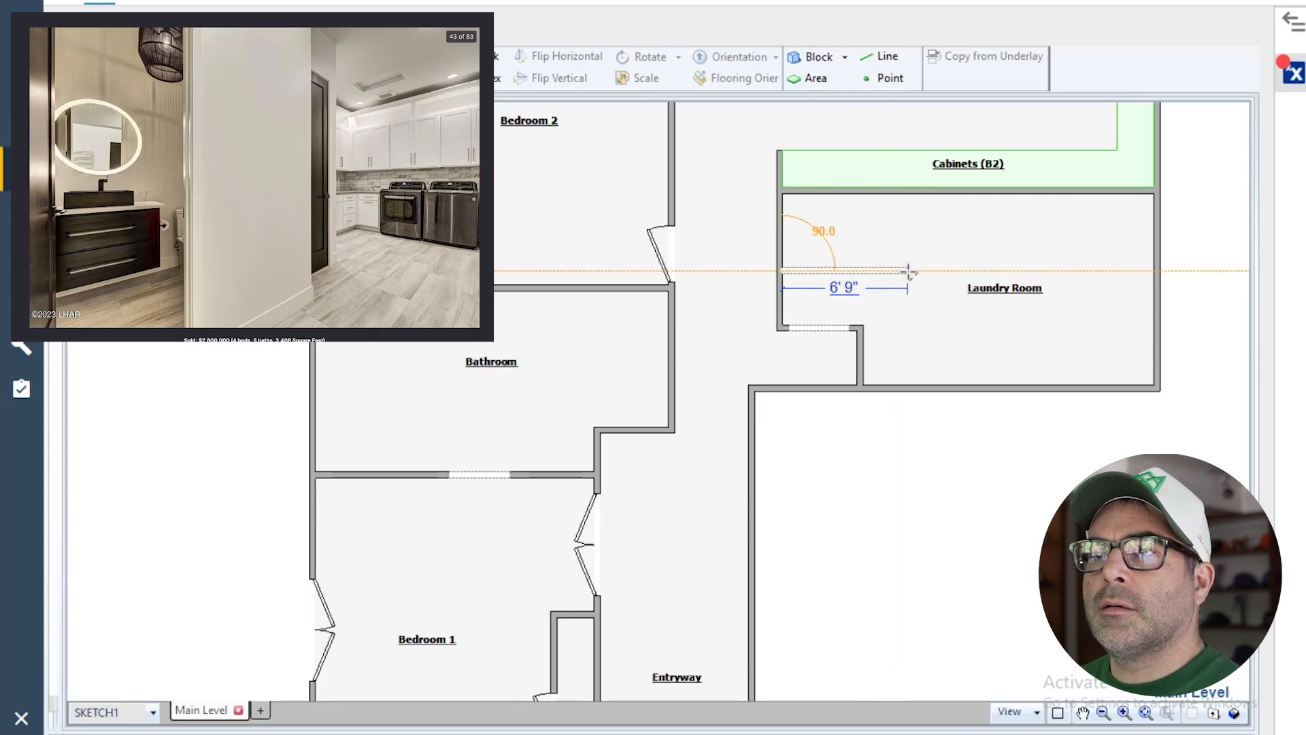
left_click(907, 270)
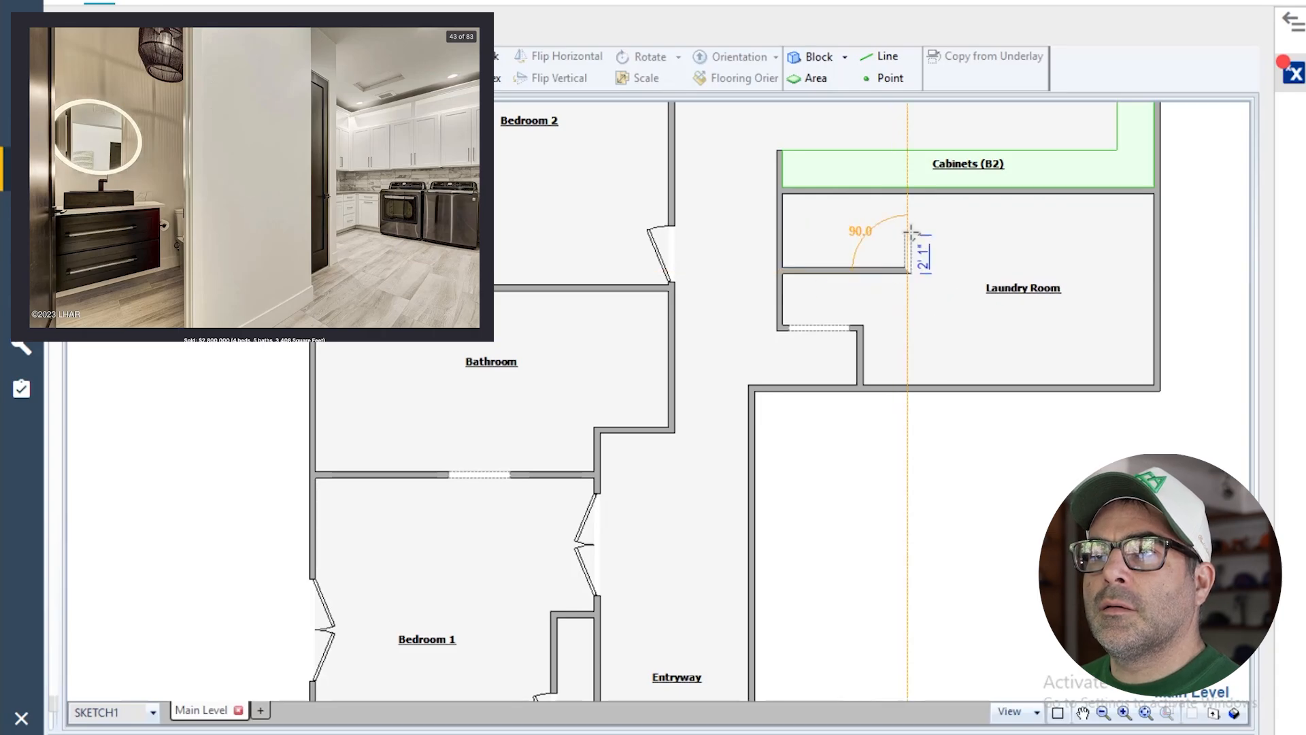
left_click(910, 192)
- Name the small partitioned room in the Laundry Room's corner Half Bath
double_click(856, 235)
type("Hall")
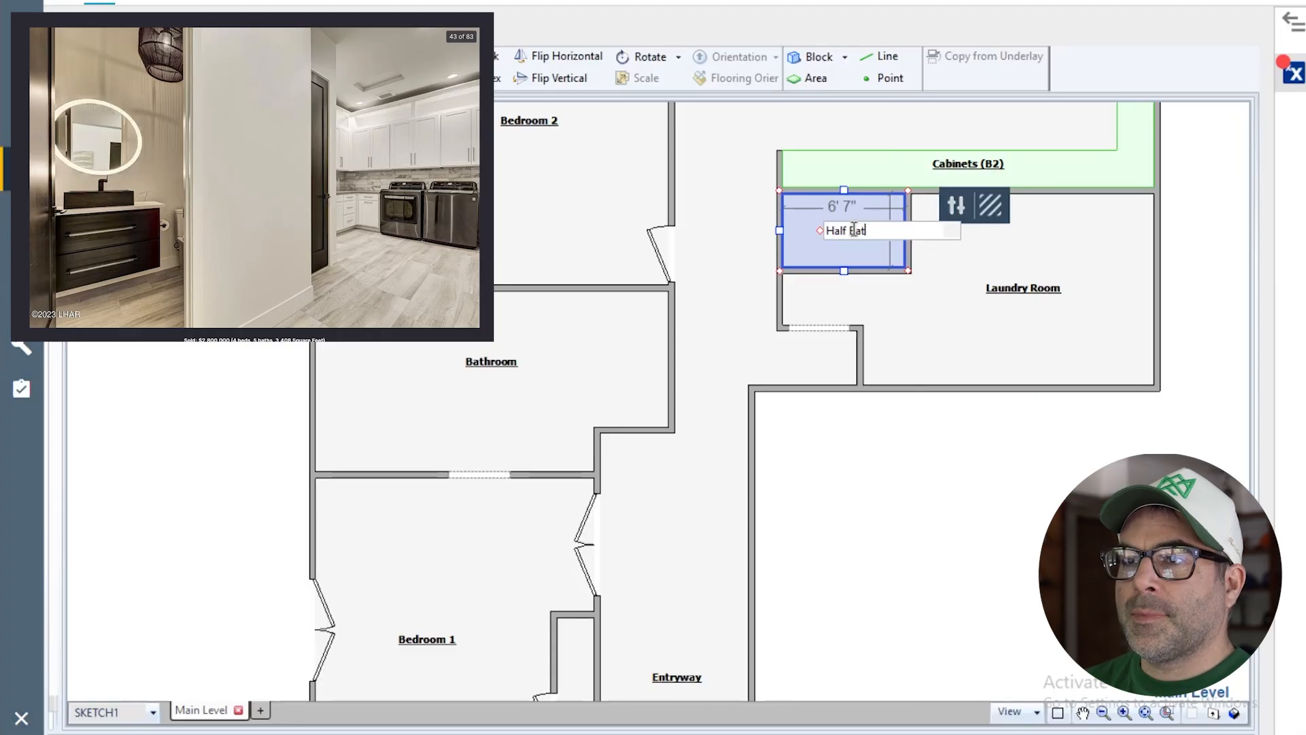
left_click(977, 549)
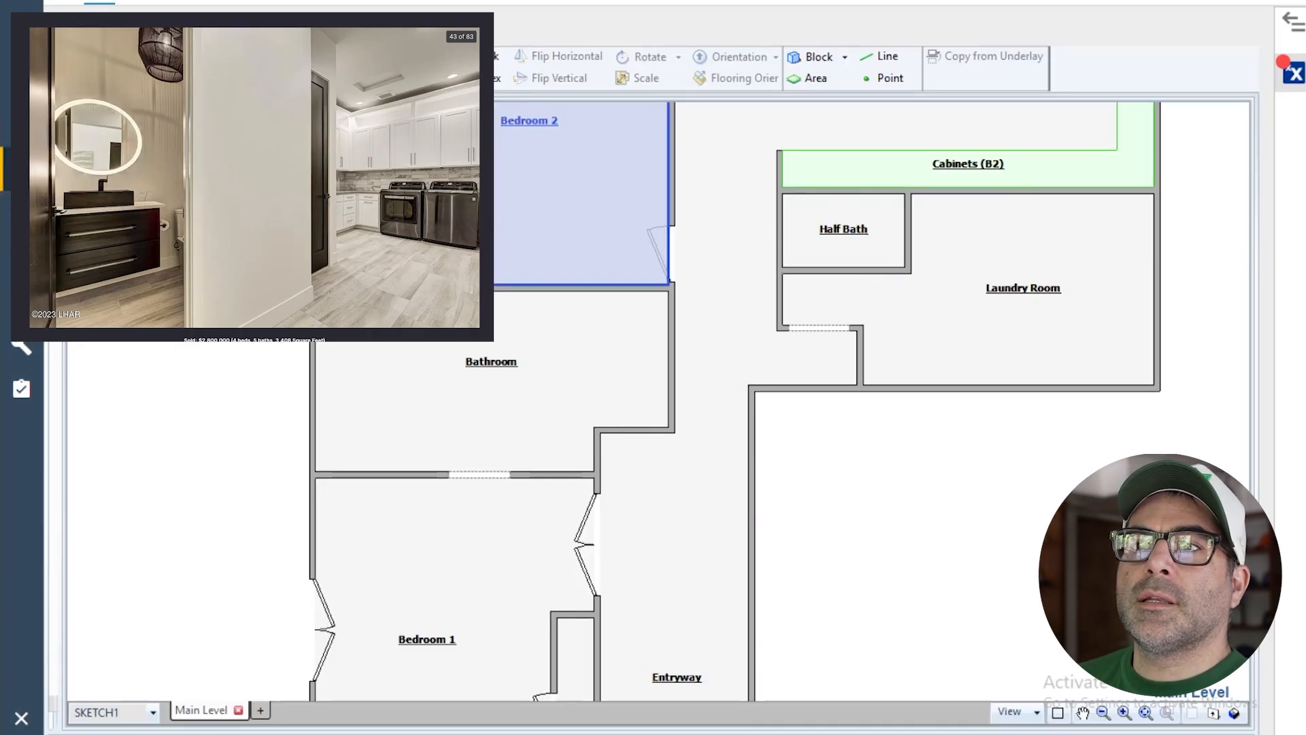
- Add a 2' 6" door near the left end of the Half Bath's lower wall and flip it vertically to swing into the Half Bath
left_click(815, 271)
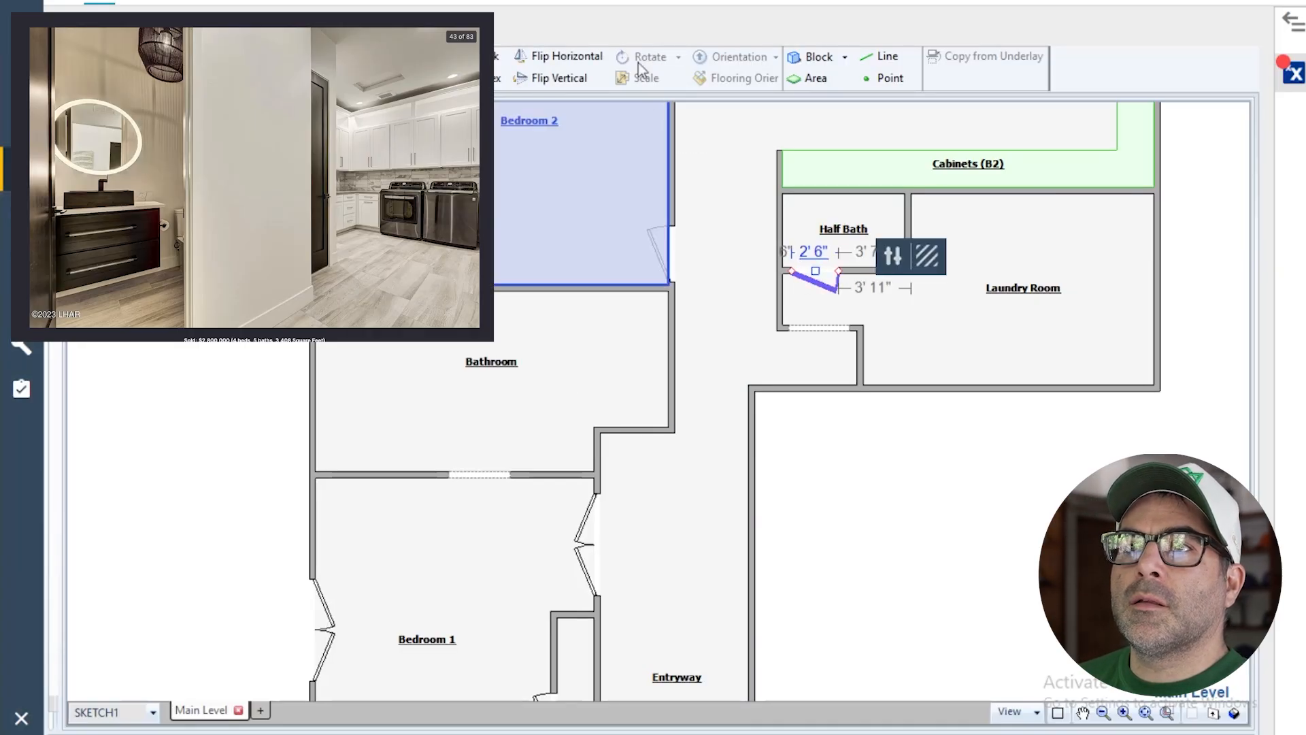
left_click(579, 76)
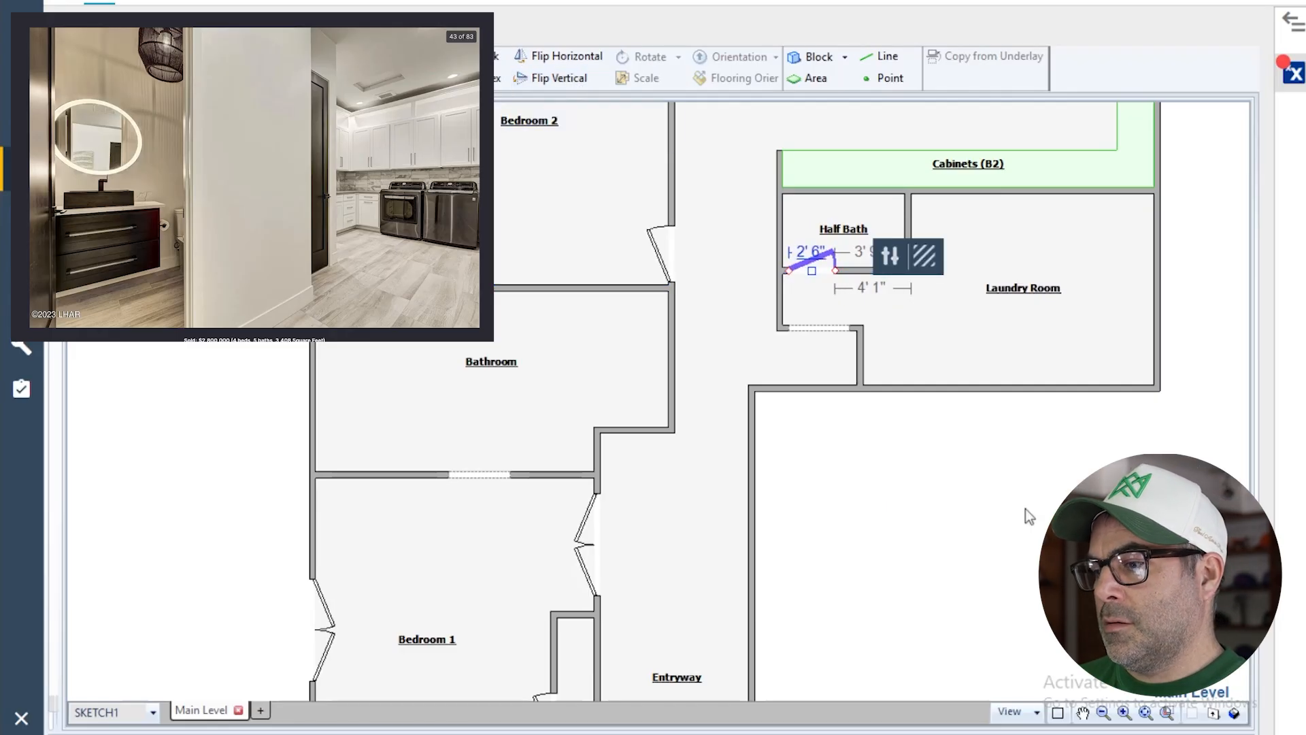
left_click(1000, 592)
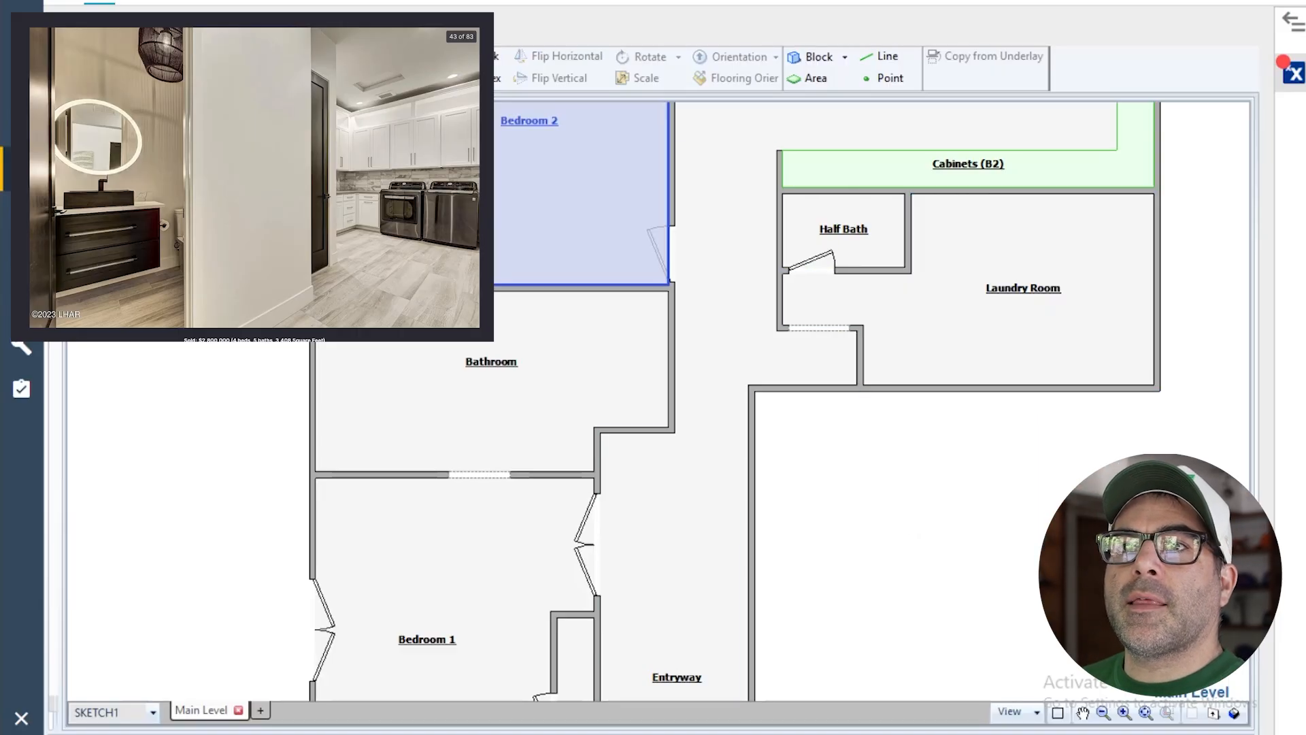
- Wall off a closet about 5' 4" wide in the Laundry Room beside the Half Bath, and name it Laundry Closet
left_click(910, 248)
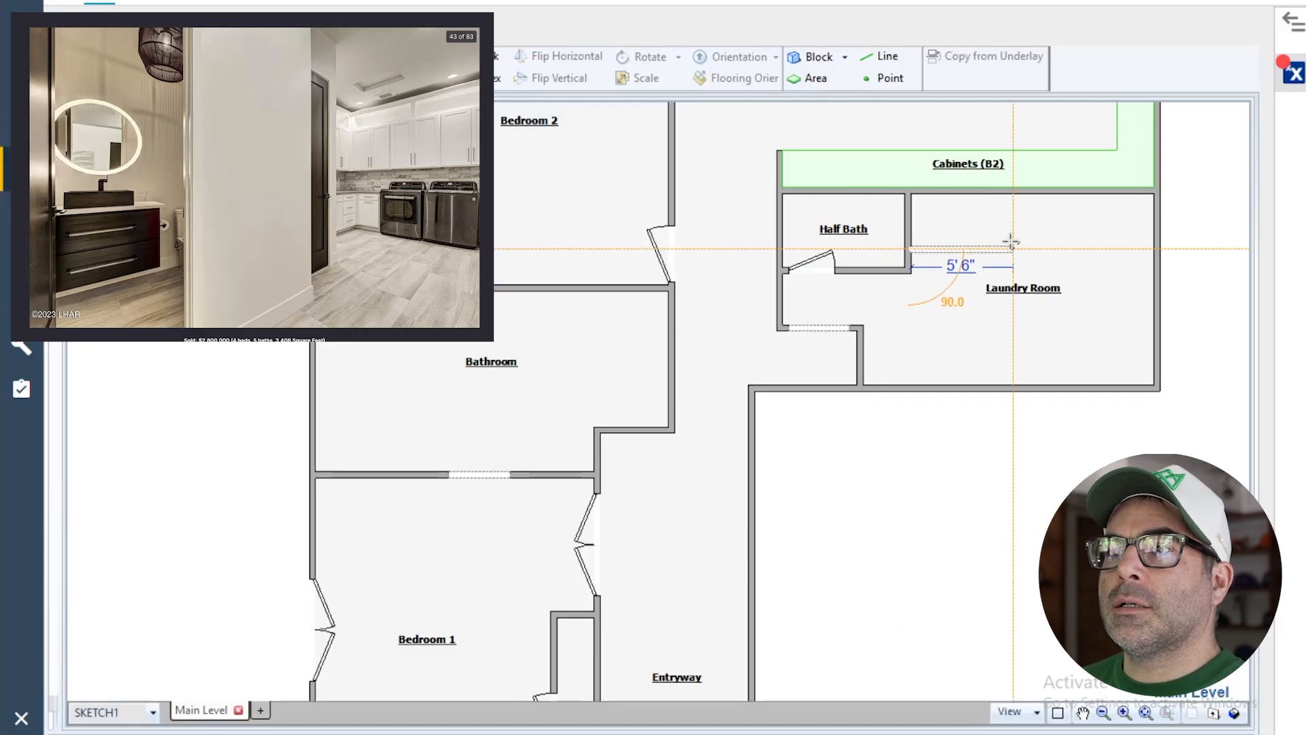
left_click(1013, 249)
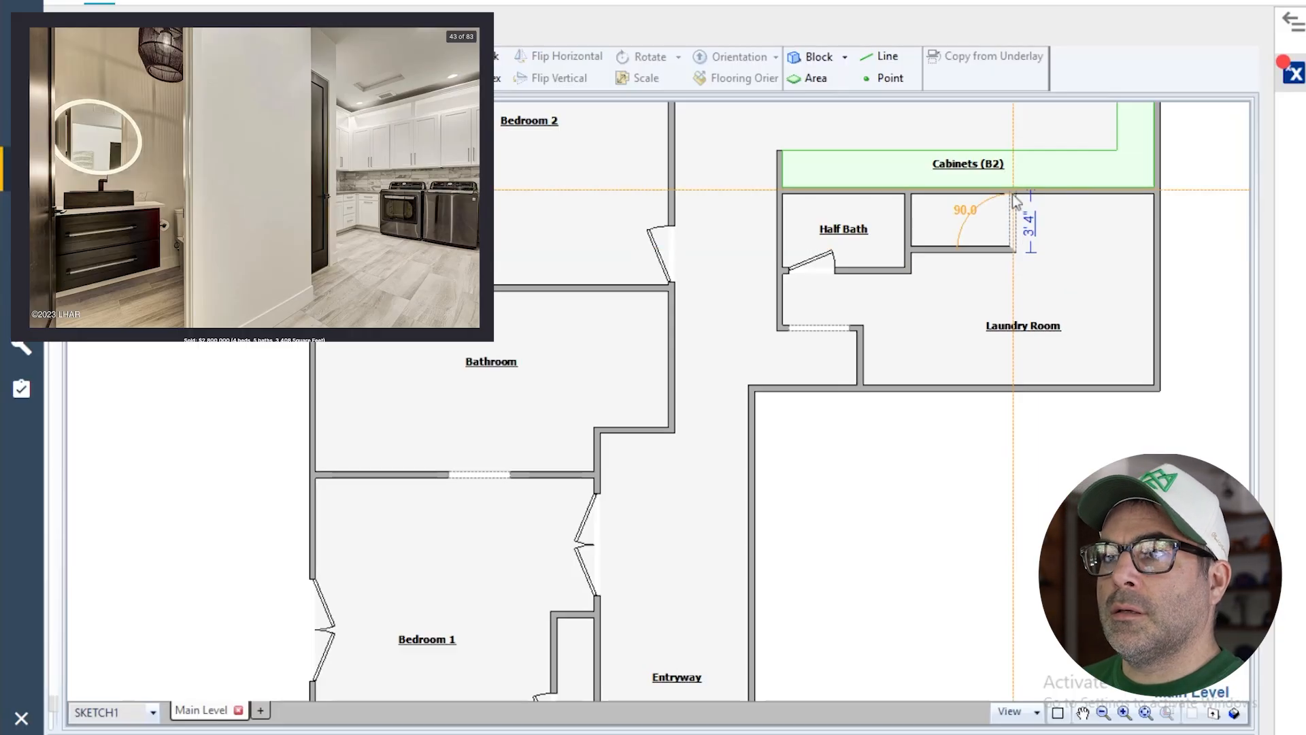
left_click(1014, 193)
left_click(959, 219)
left_click(959, 219)
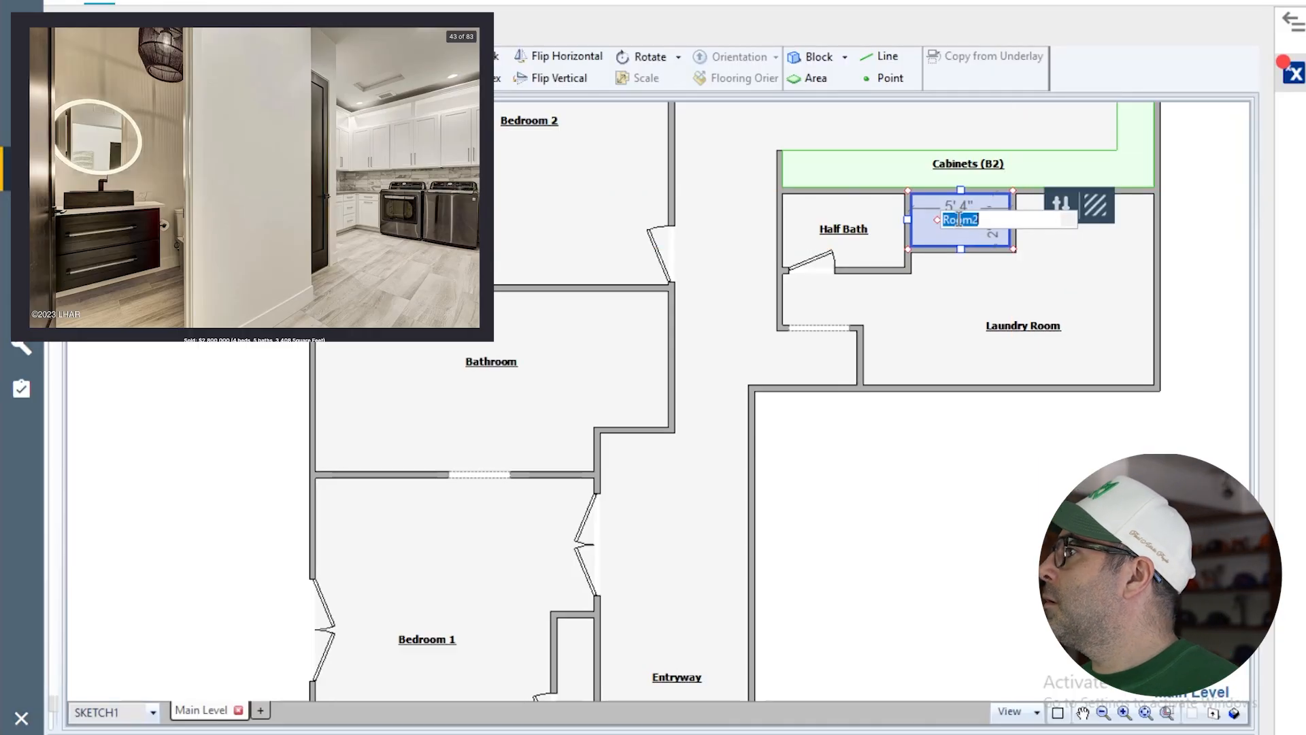
type("Laundry Closet")
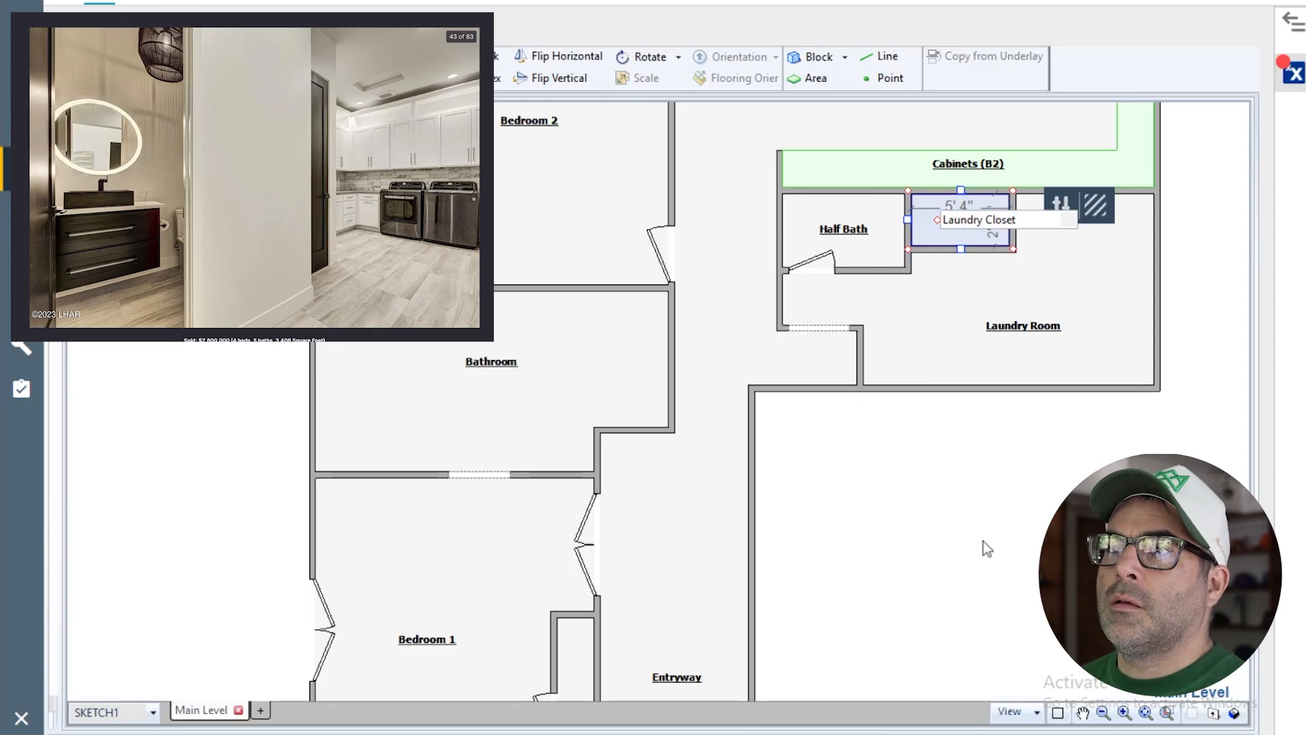
key("Return")
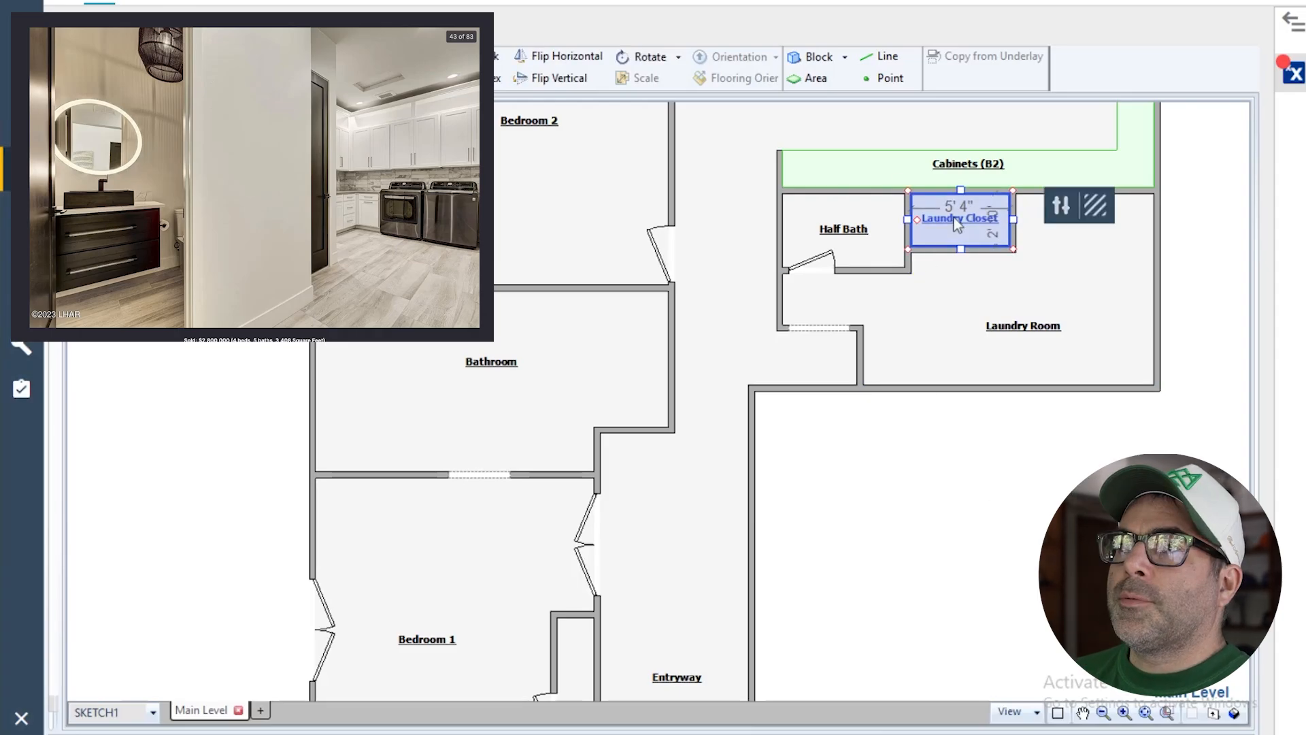
- Narrow the Laundry Closet by moving its far wall toward the Half Bath, and add a 2' 6" door to its lower wall
left_click_drag(1013, 221, 998, 219)
left_click(1023, 521)
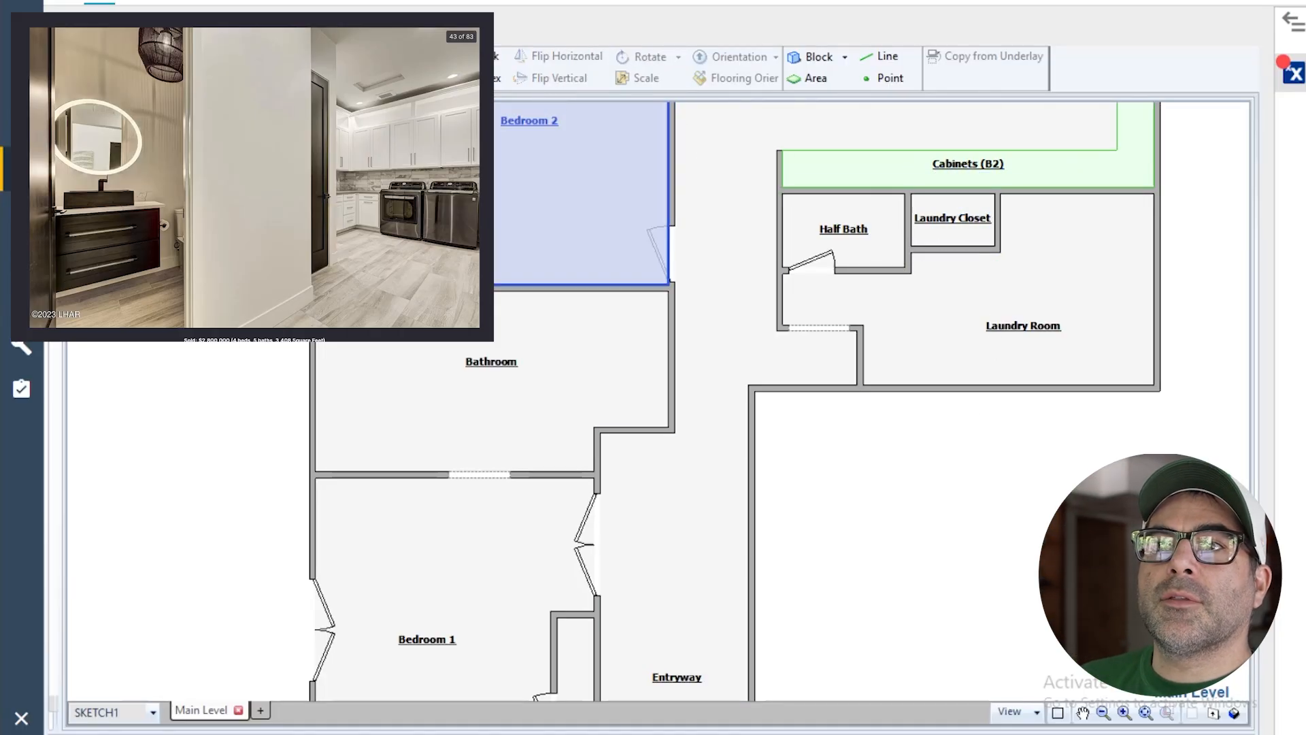
left_click(933, 256)
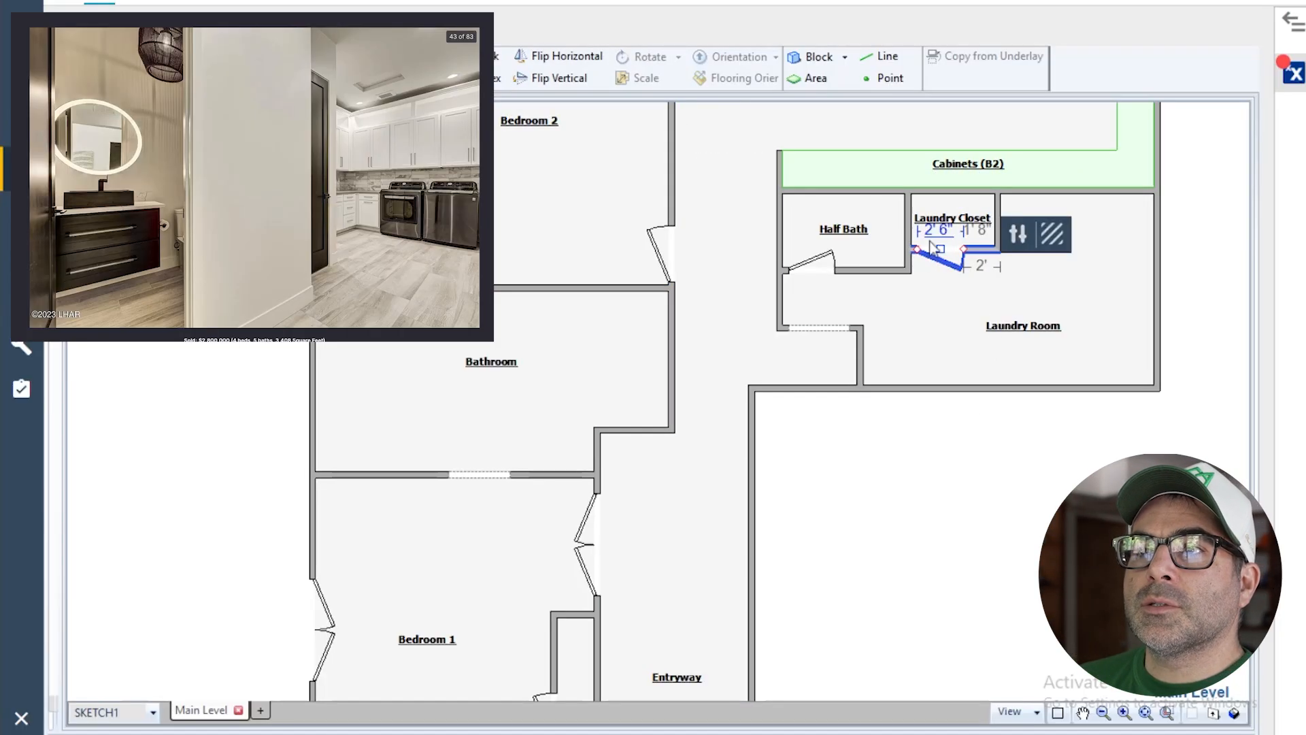
- Add a block along the laundry room's upper wall, 8' 3" long, from the laundry closet to the right wall
key("Escape")
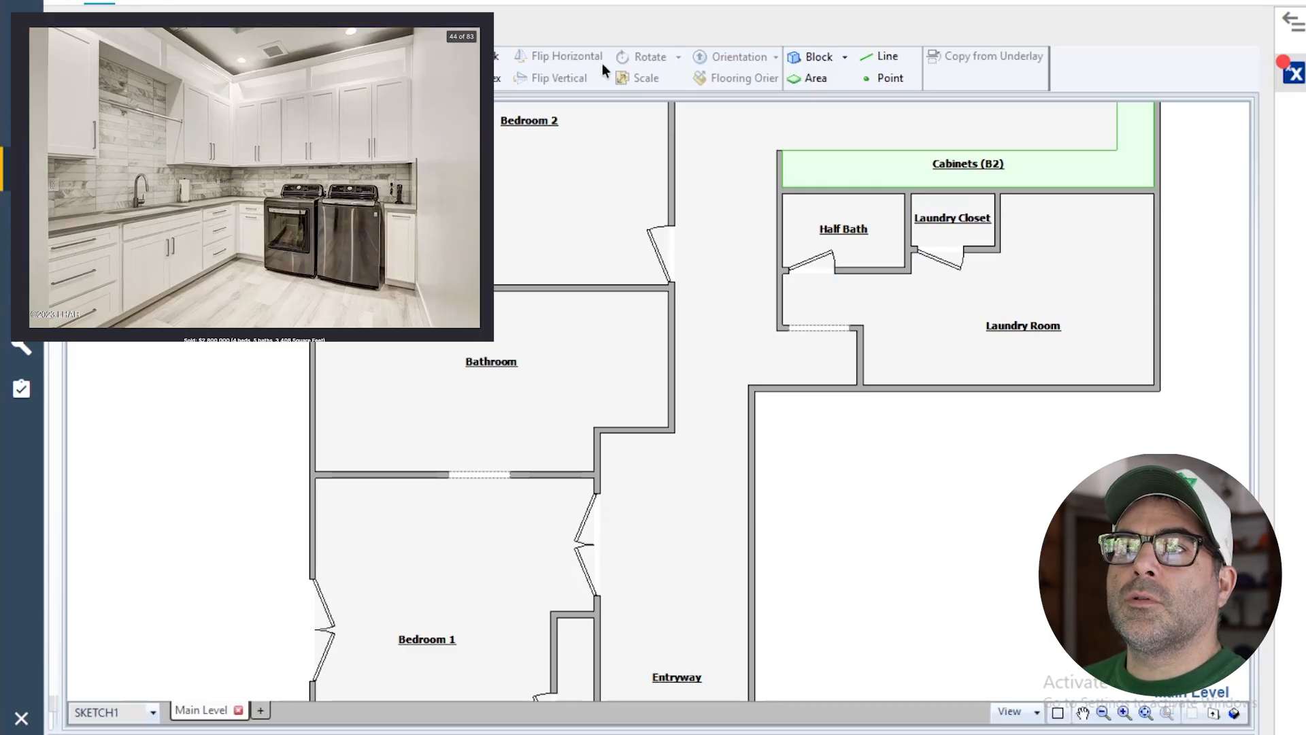
left_click(810, 57)
left_click(1009, 232)
scroll(1073, 207, "up", 2)
left_click_drag(1012, 205, 1184, 214)
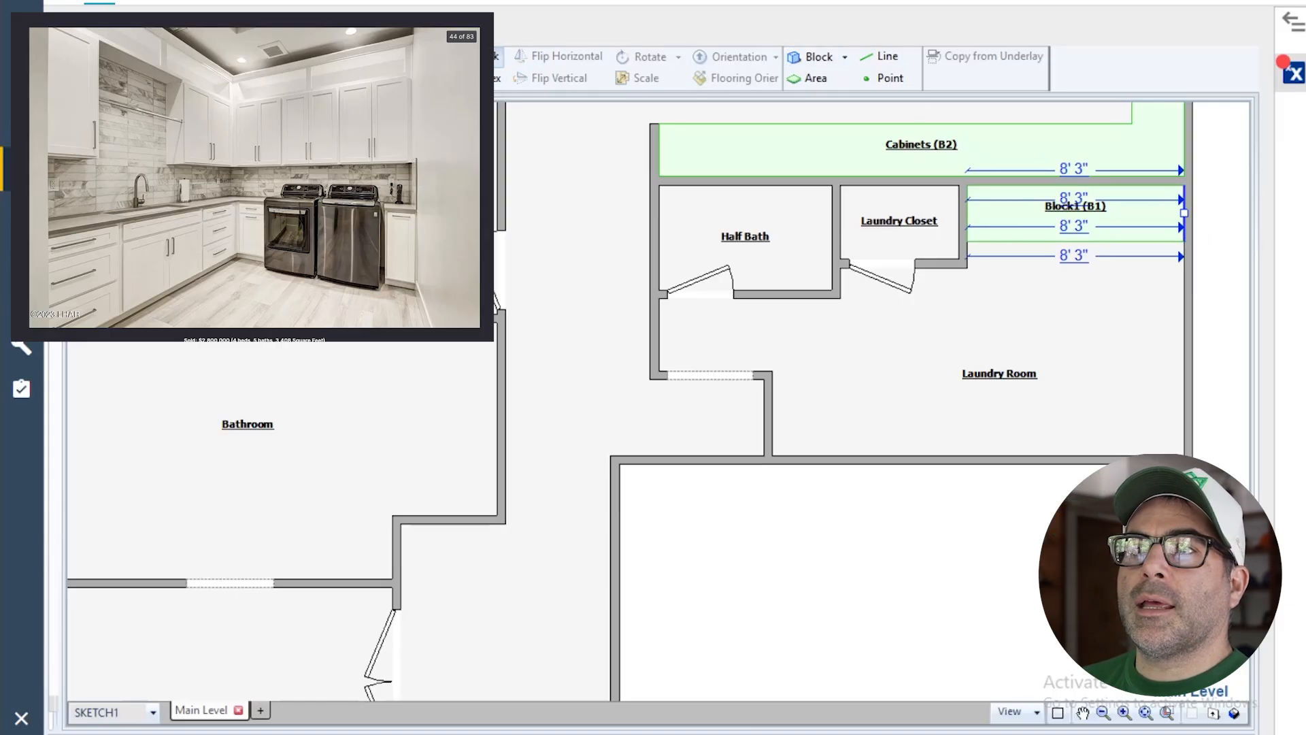
- Break the laundry block's lower edge and extend its right portion along the right wall to the bottom wall, forming an L-shape
left_click(491, 57)
left_click(1131, 242)
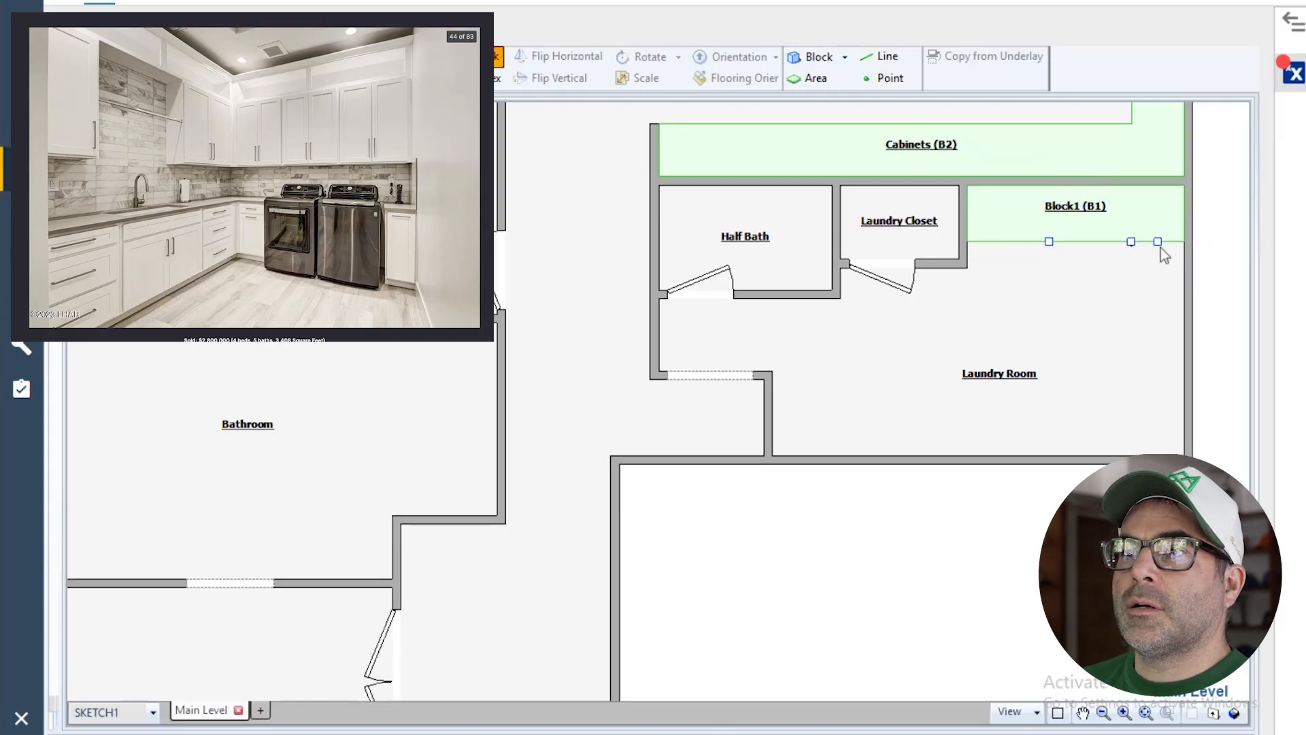
left_click_drag(1158, 243, 1163, 453)
scroll(858, 538, "down", 1)
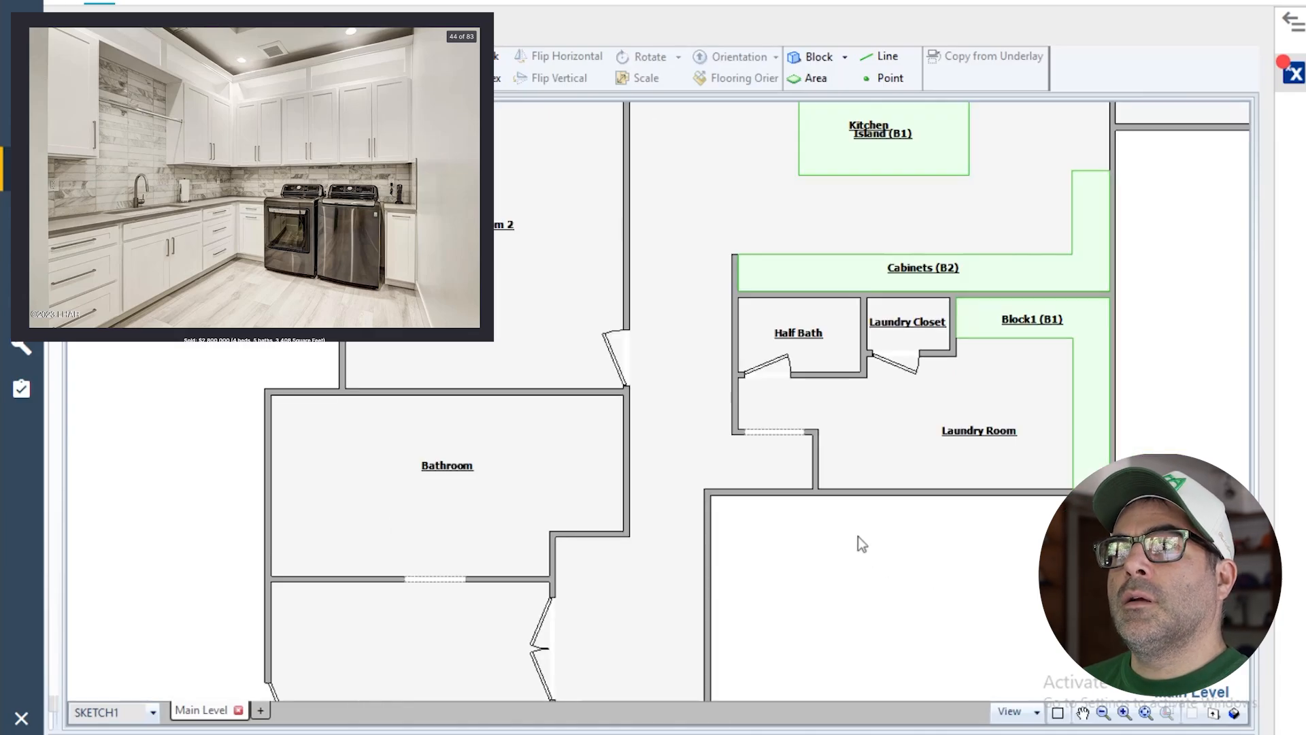
- Rename the L-shaped laundry room block as Cabinets
scroll(858, 541, "down", 1)
left_click(973, 389)
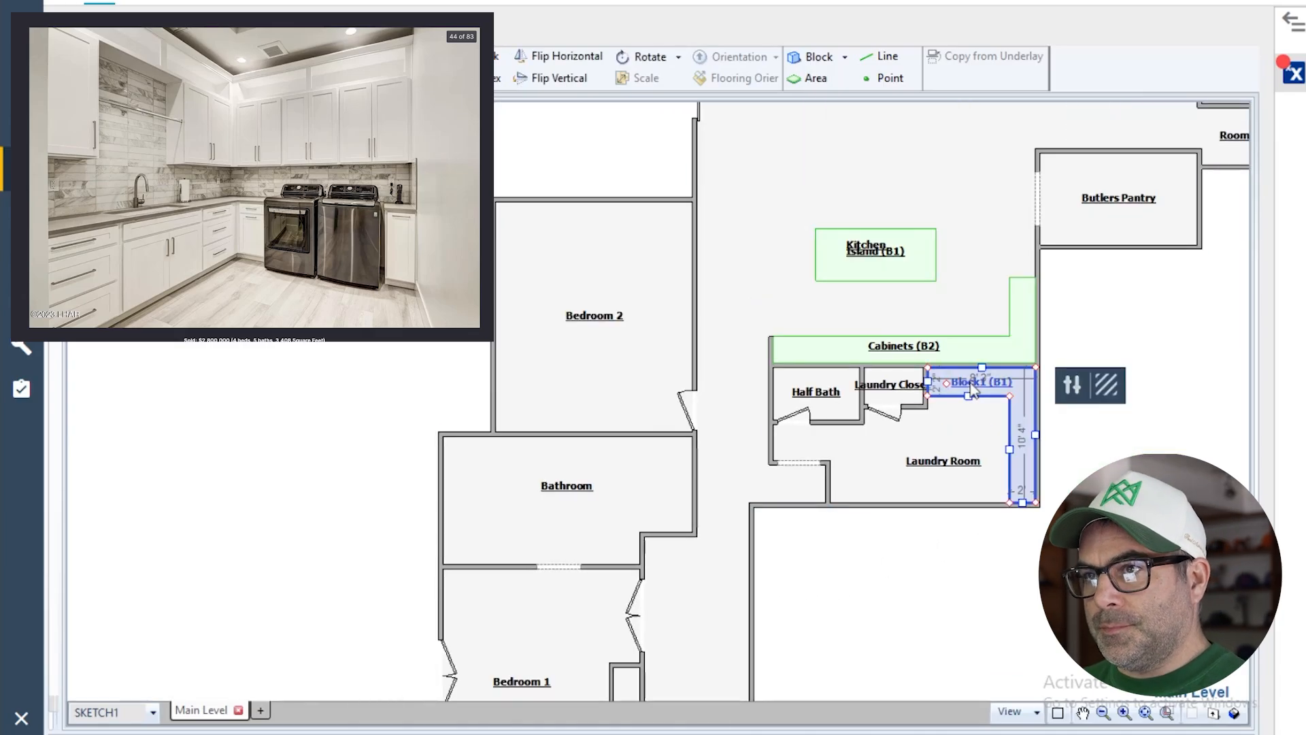
double_click(973, 386)
type("Ca")
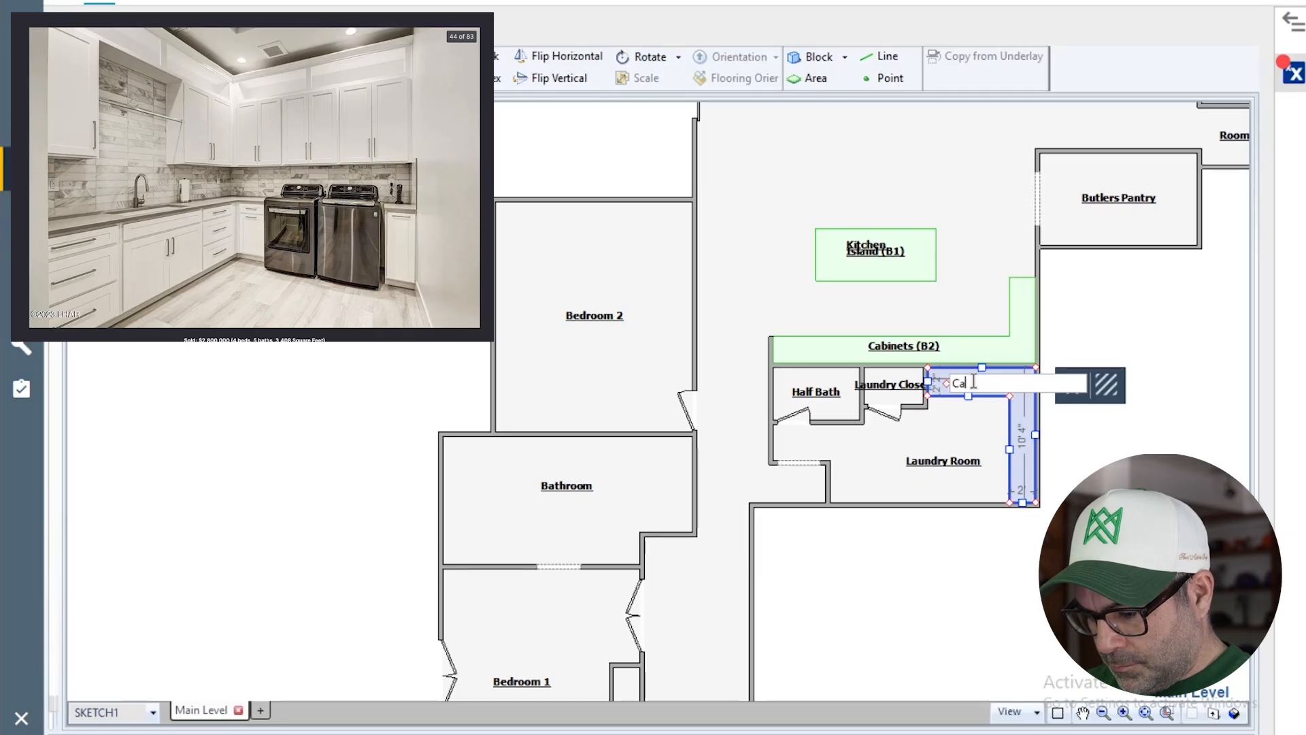
type("binets")
key("Return")
left_click(984, 626)
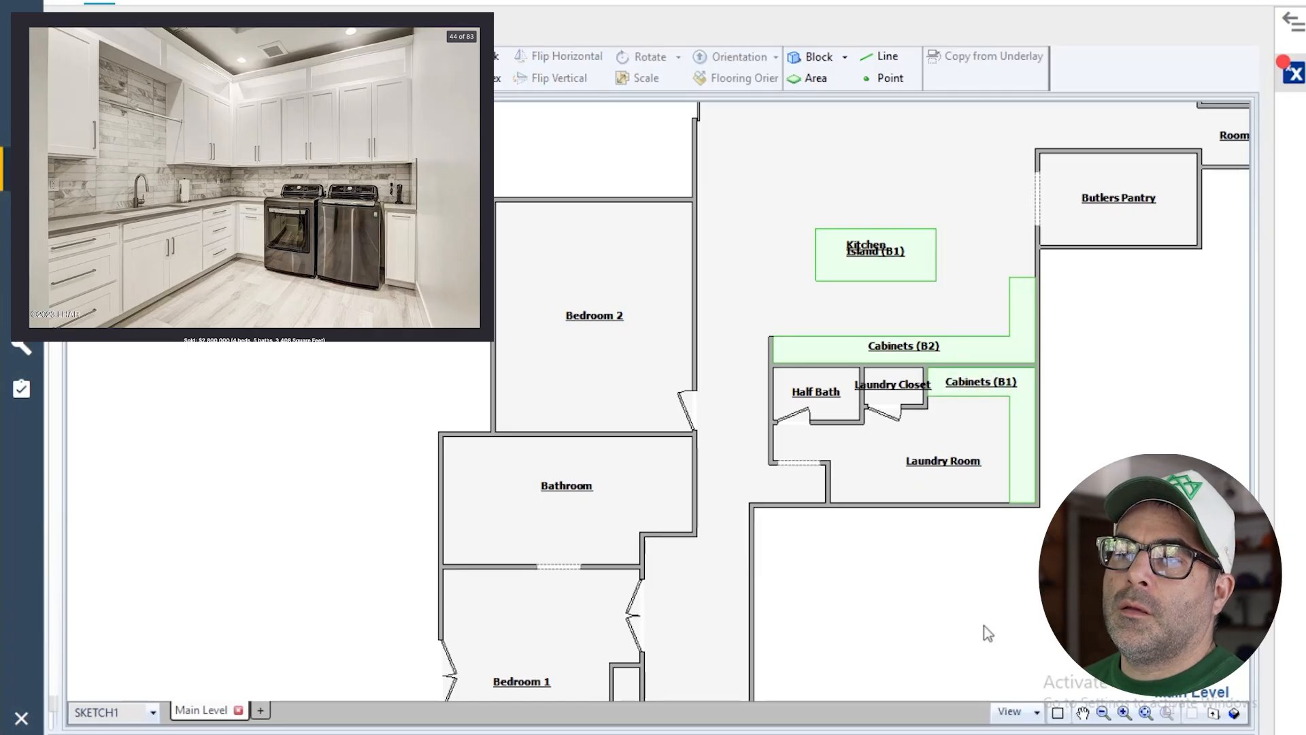
scroll(983, 625, "down", 1)
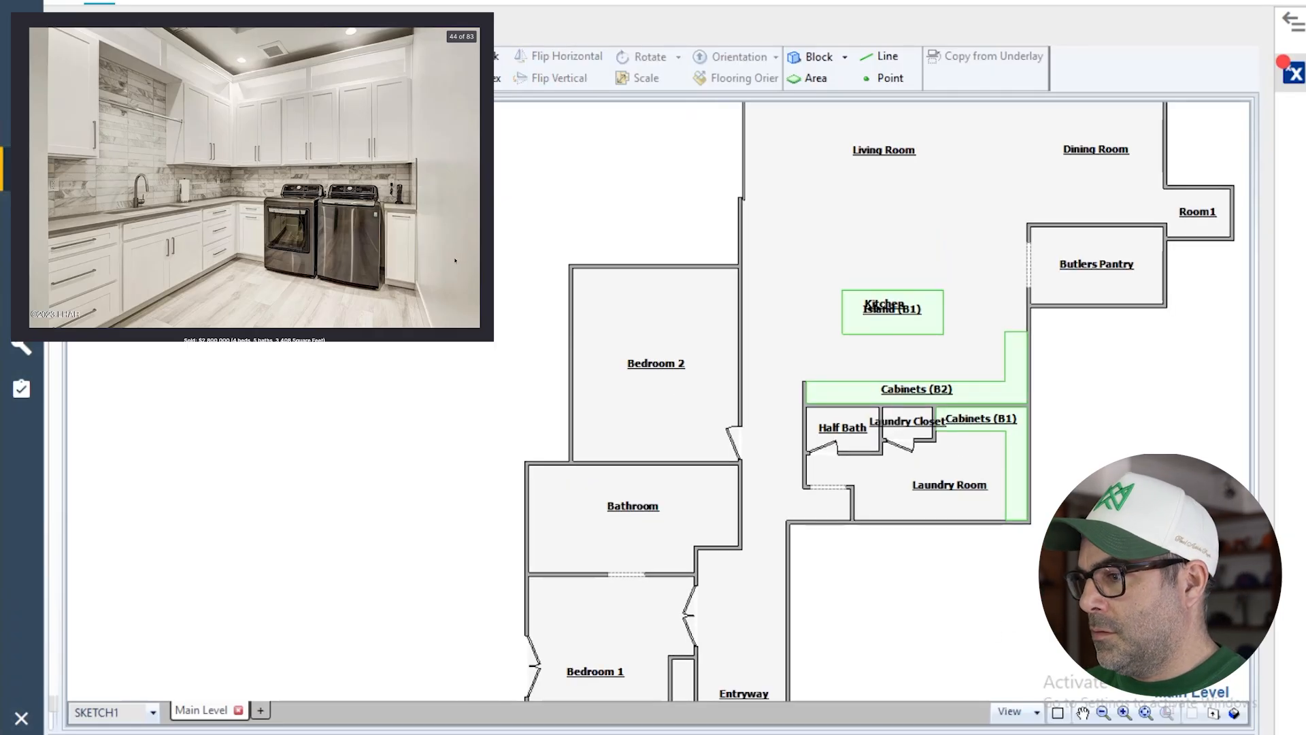
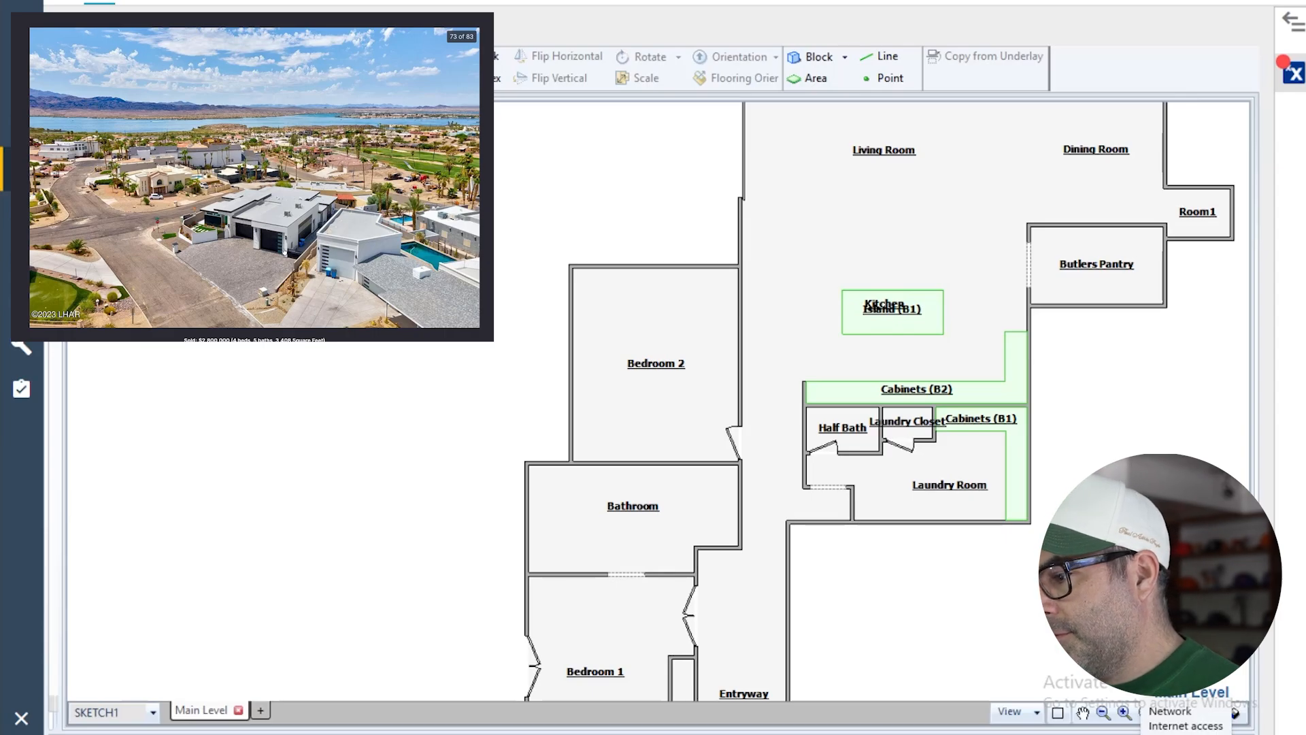
- Draw a room between the entryway and the area below the laundry room, extending about 4' 7" past the entryway's front wall
scroll(371, 347, "down", 4)
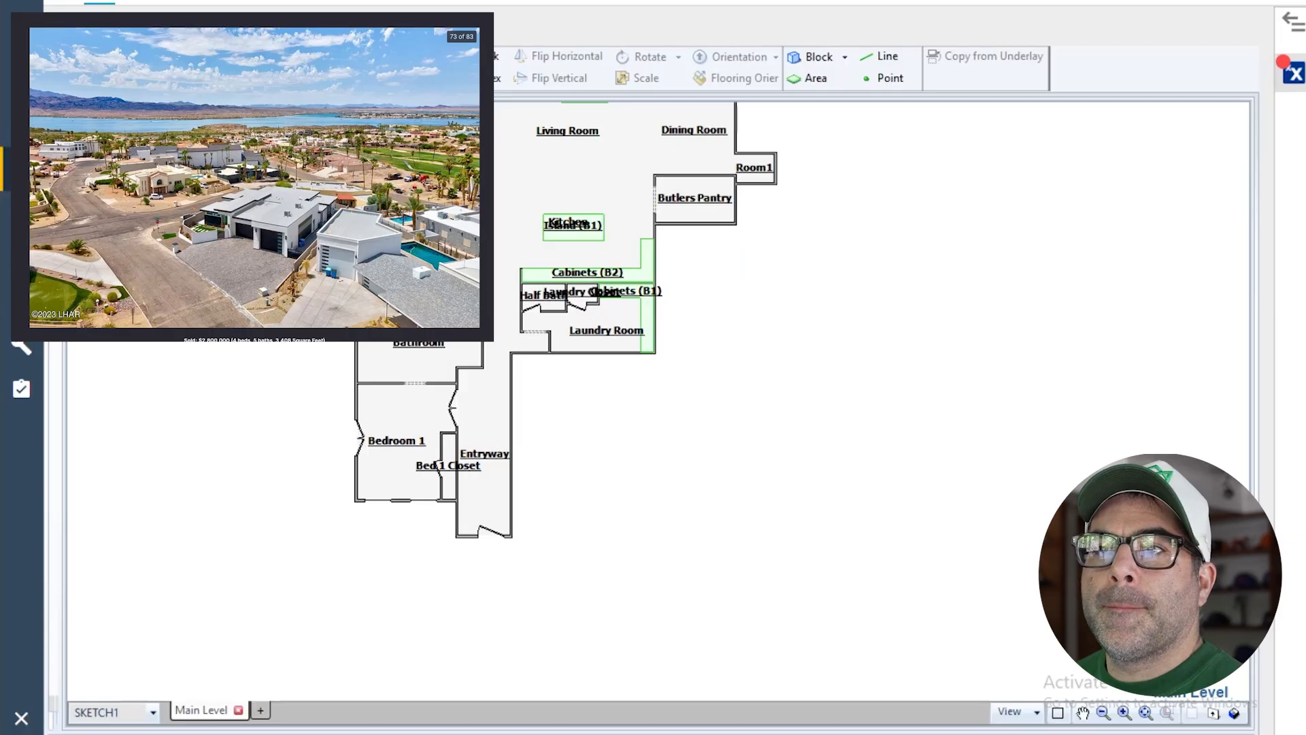
left_click(514, 355)
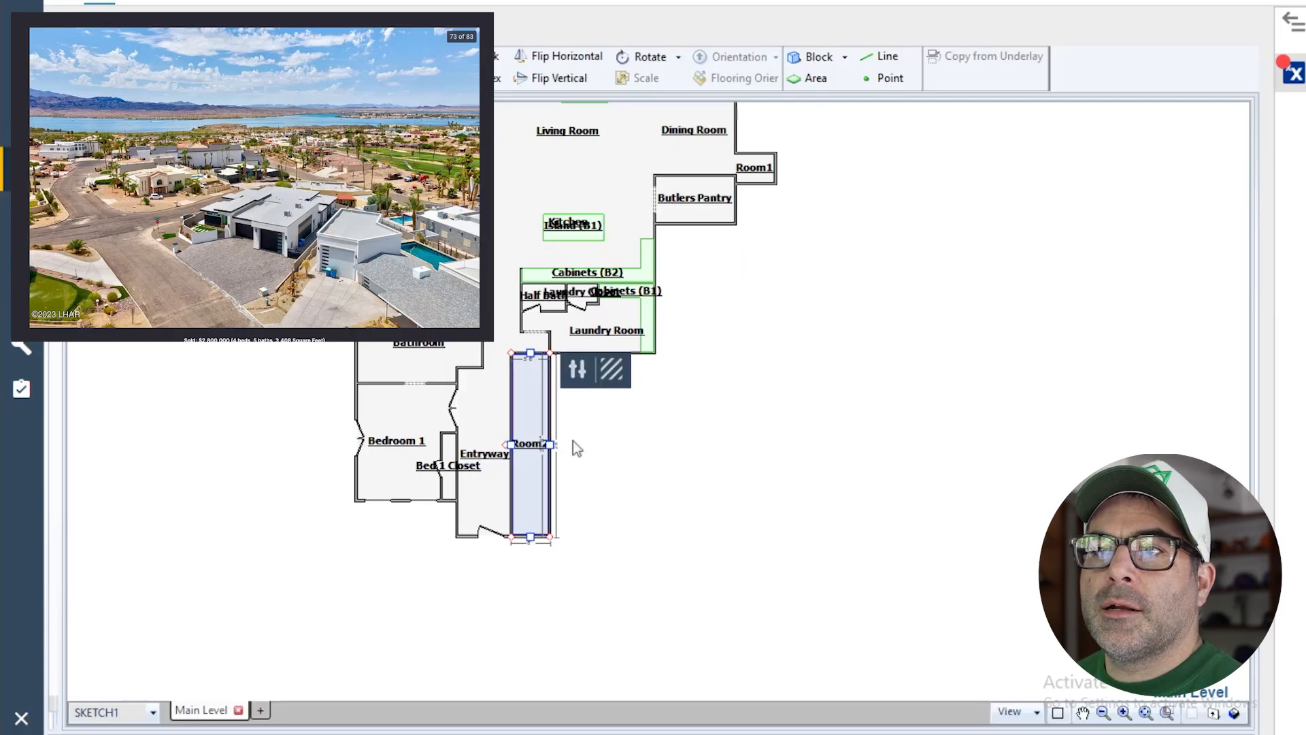
left_click_drag(549, 444, 620, 444)
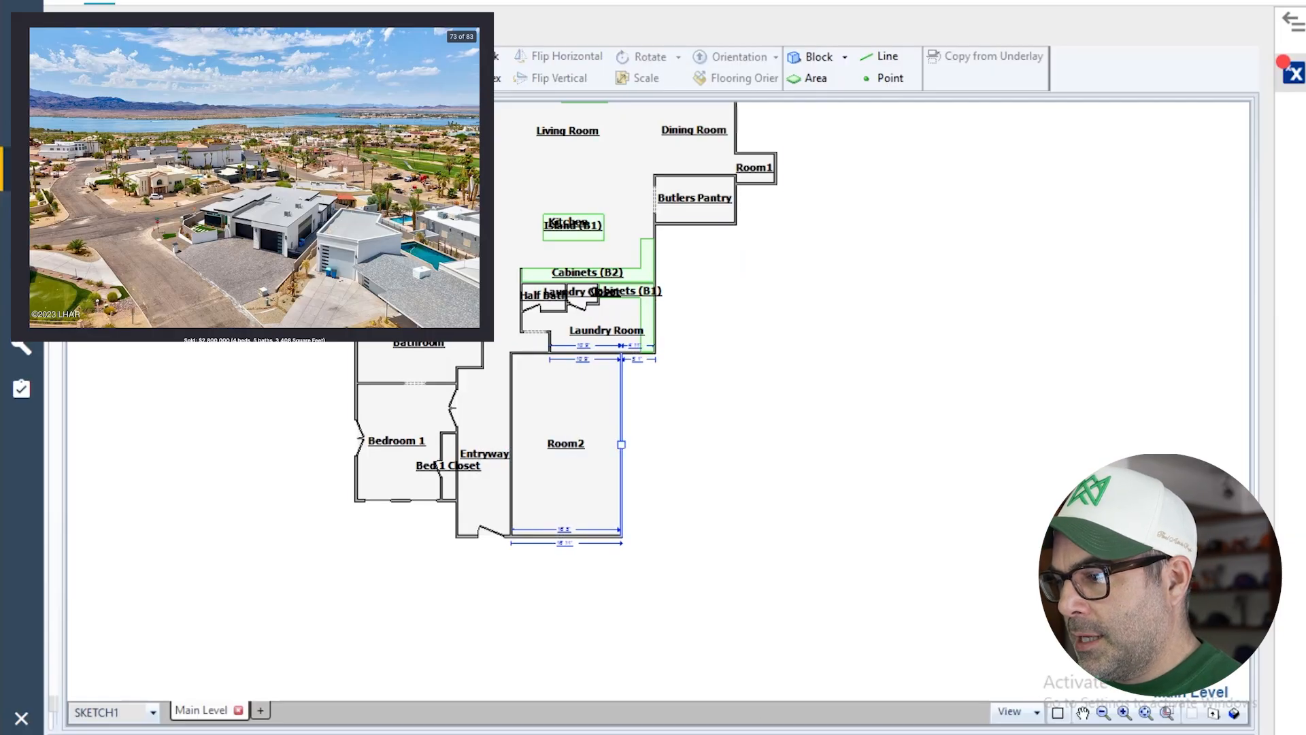
mouse_move(781, 734)
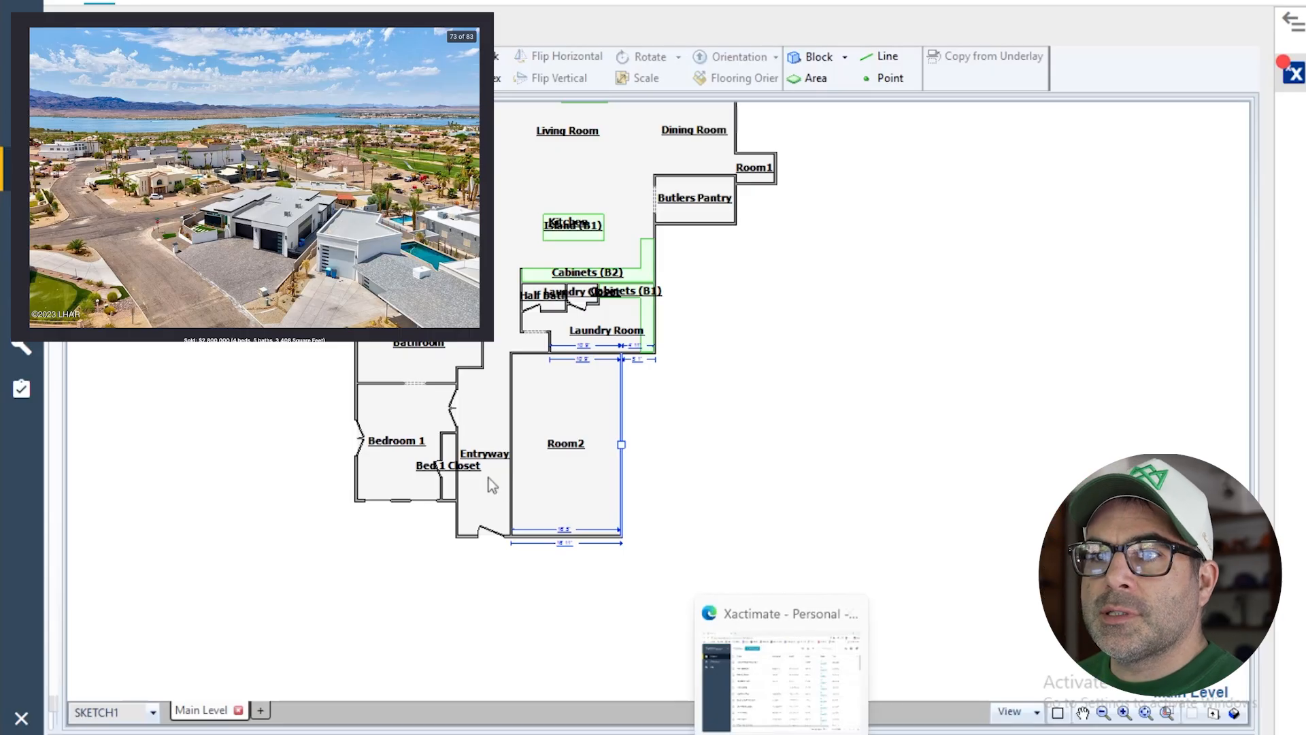
left_click(578, 491)
left_click_drag(564, 542, 565, 566)
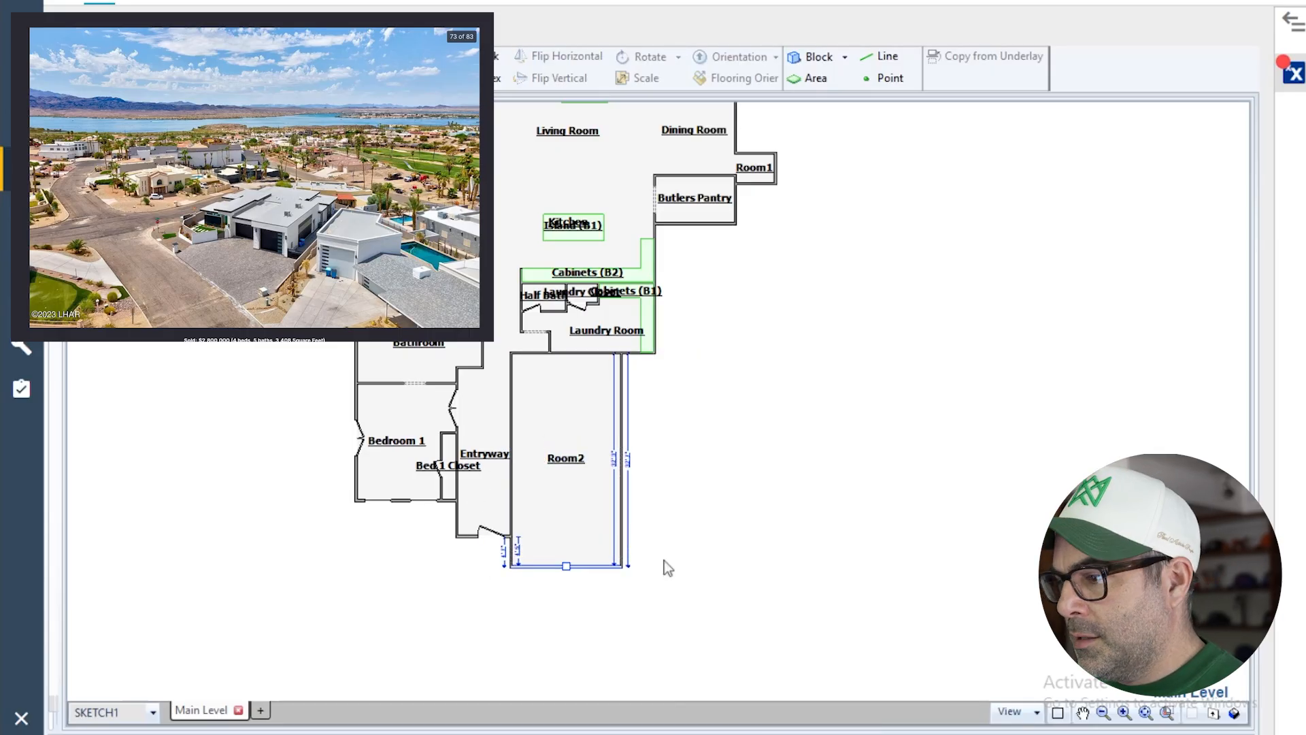
- Widen the new room to 34' 3", then break its front wall and extend the right section outward by 5' 6"
left_click(562, 455)
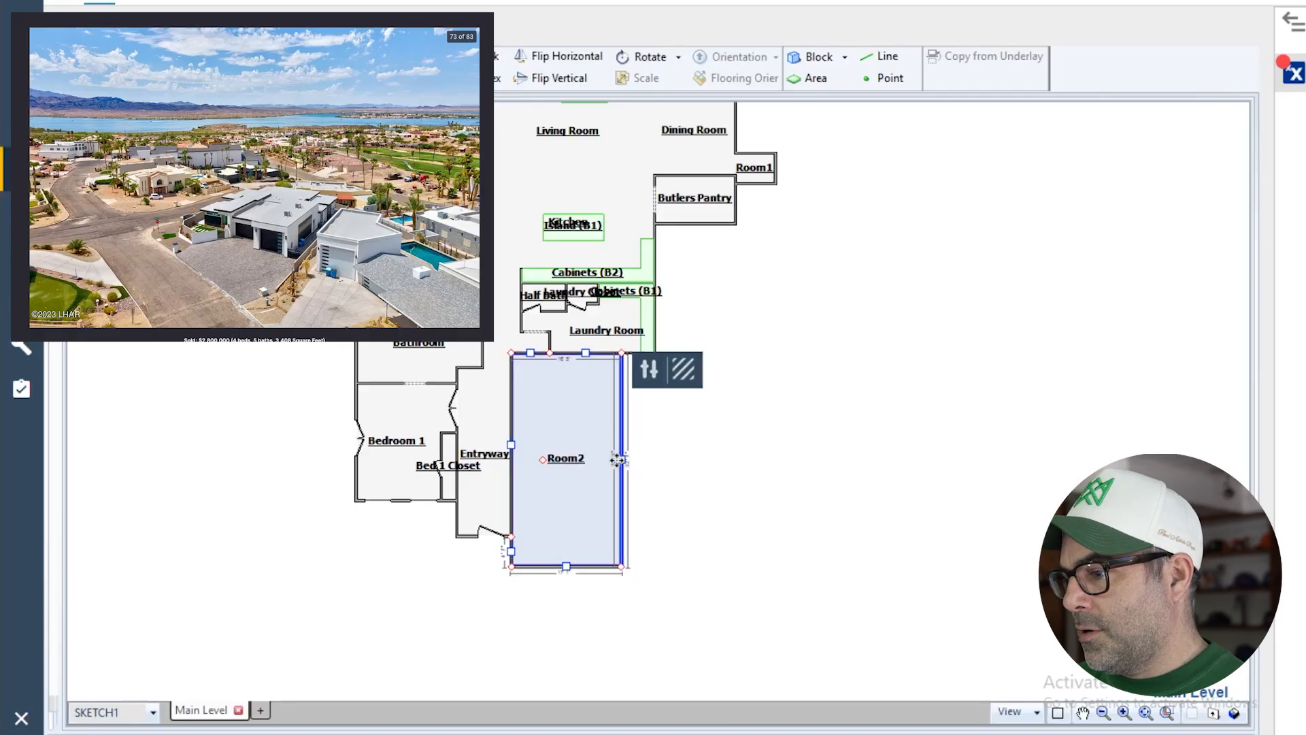
left_click_drag(616, 459, 737, 456)
left_click(484, 56)
left_click(623, 565)
left_click_drag(679, 565, 679, 603)
- Rename the new room beside the entryway as Garage
left_click(618, 468)
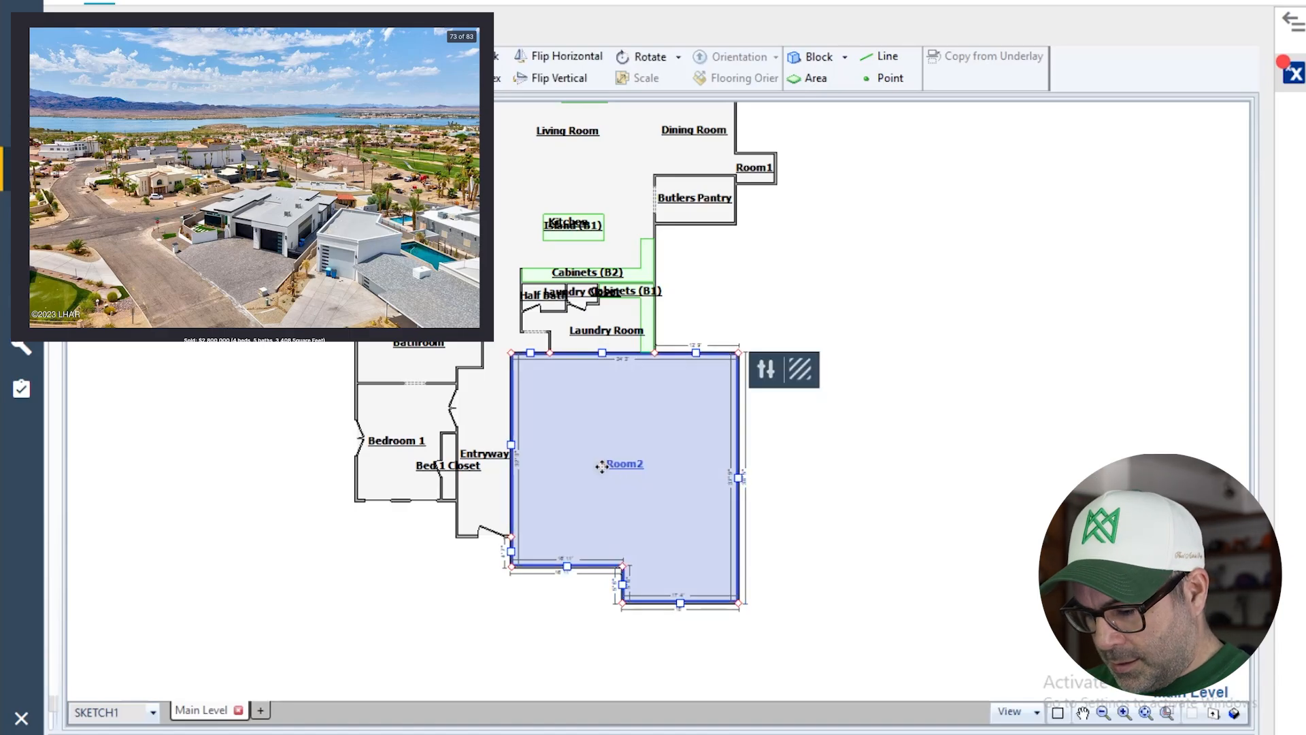
double_click(601, 466)
type("Garage")
left_click(881, 572)
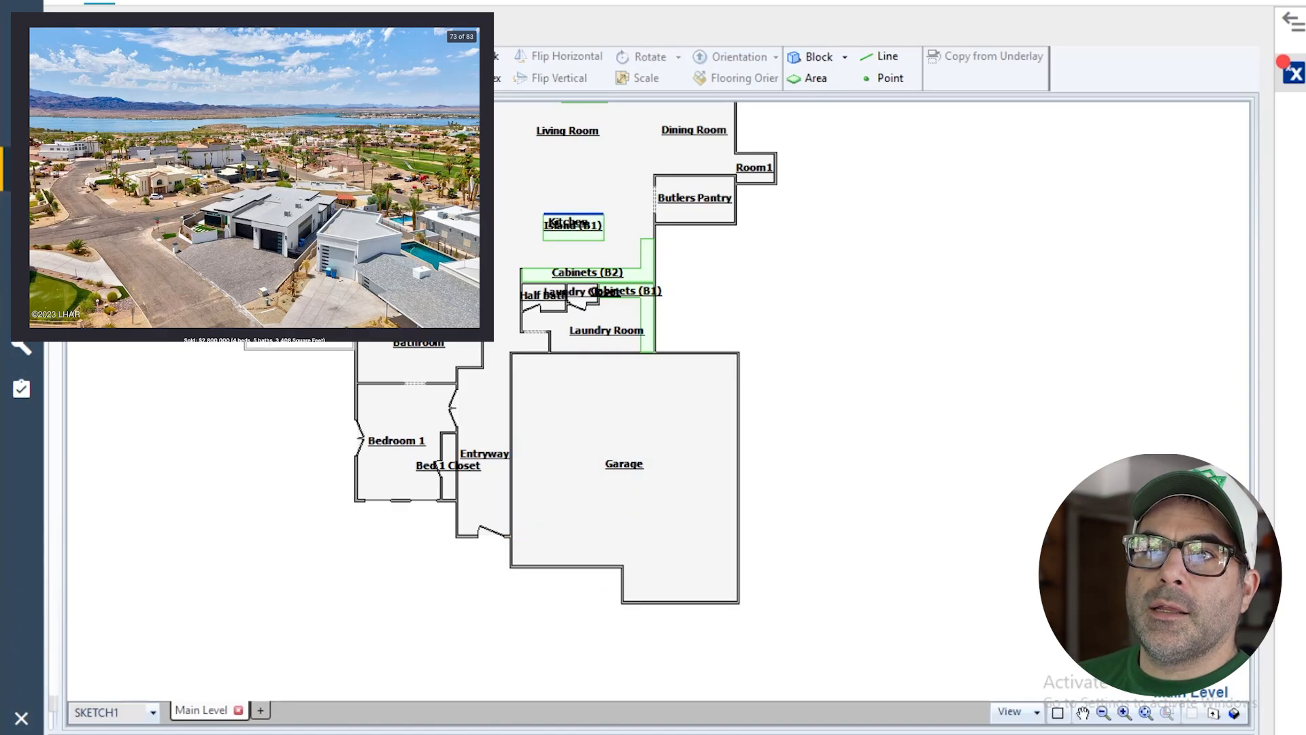
- Place one garage door in each of the garage's two front wall sections
left_click(563, 569)
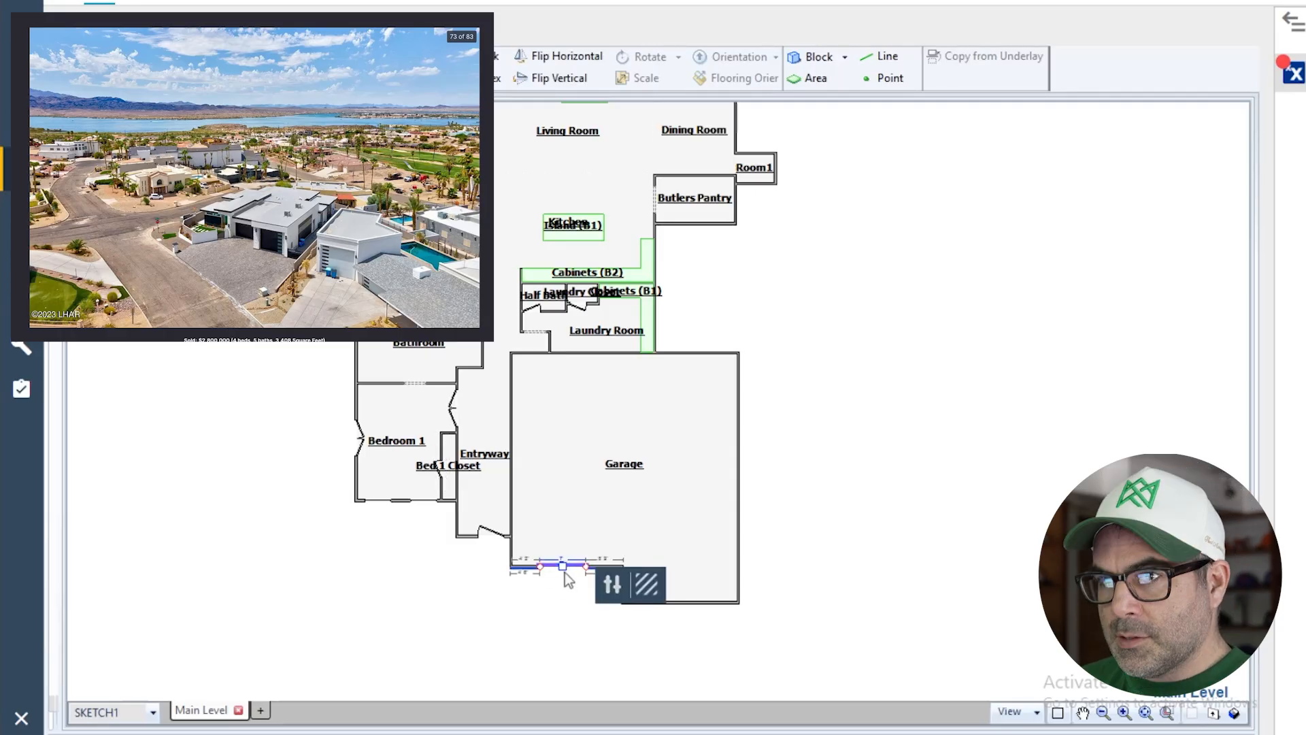
left_click(667, 604)
key("d")
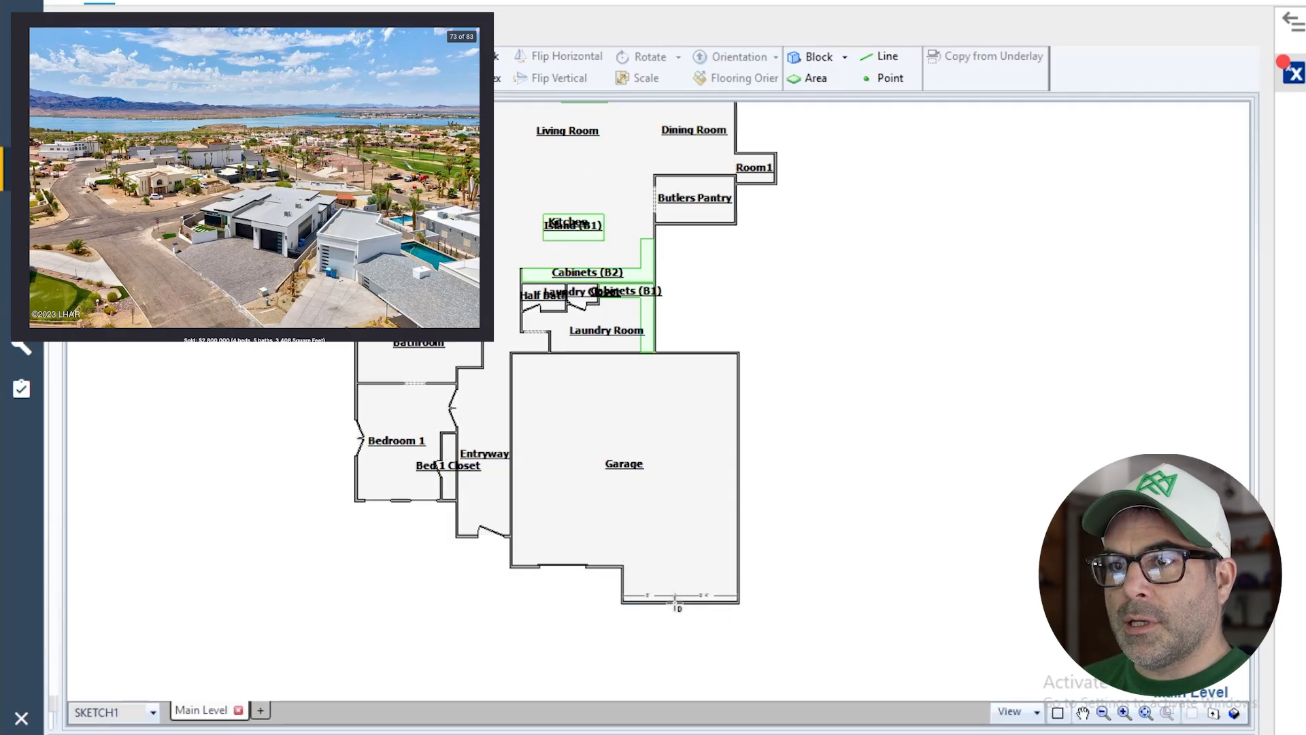
left_click(677, 602)
- Widen the right garage door to 13' 4", leaving about 2' of wall on each side
scroll(661, 629, "up", 3)
key("d")
left_click(634, 587)
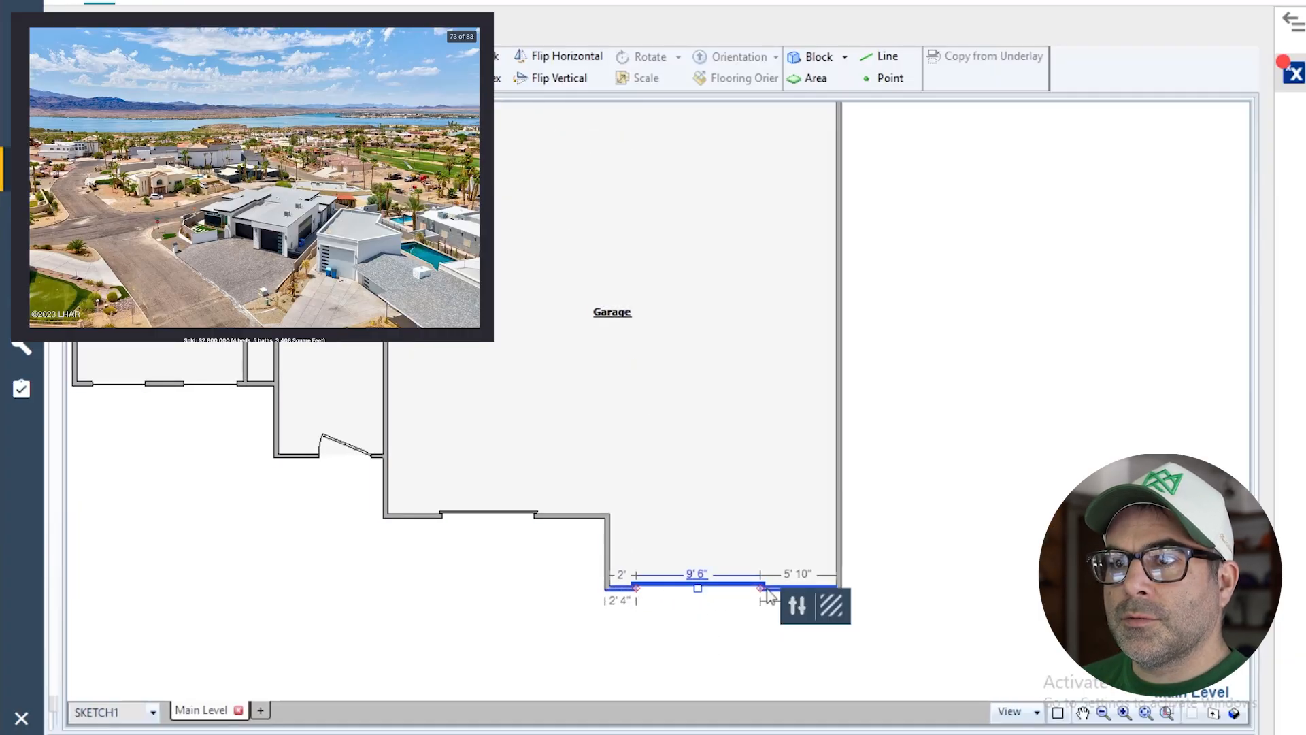
key("d")
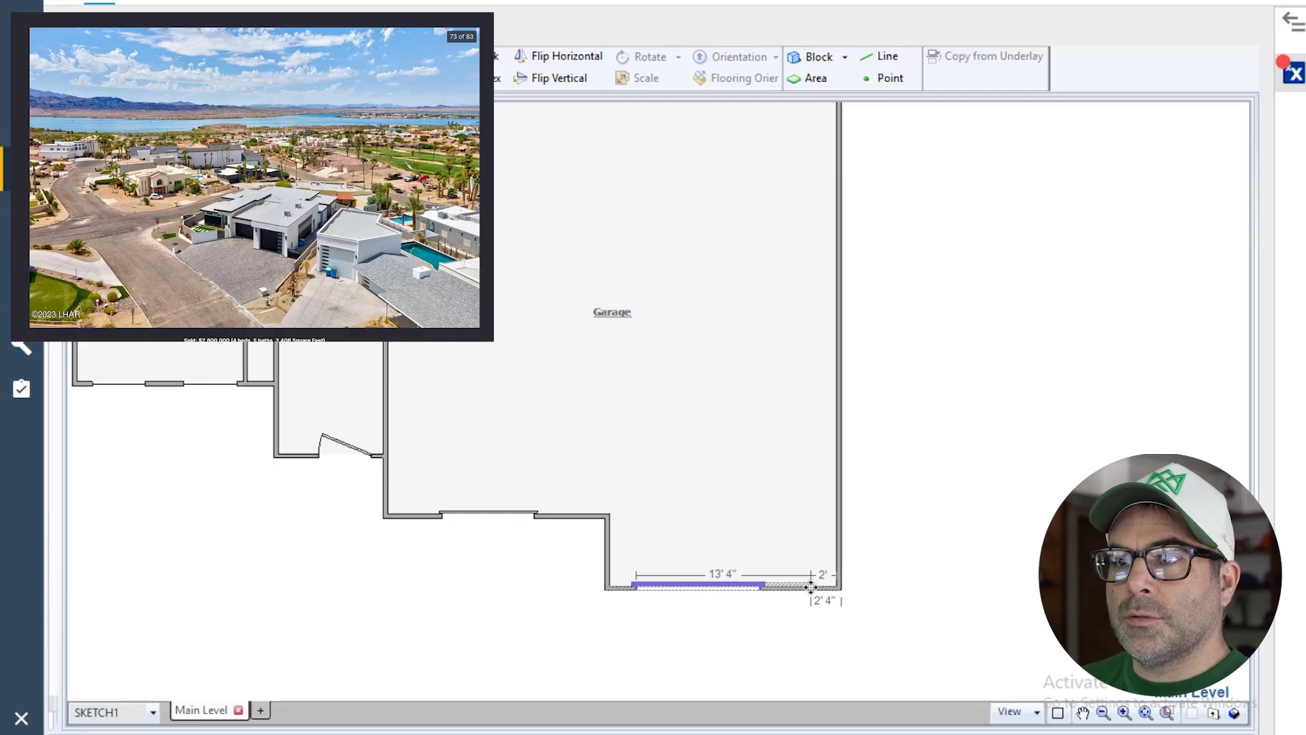
left_click(810, 587)
- Widen the left garage door in both directions, leaving about 2' of wall on each side
key("d")
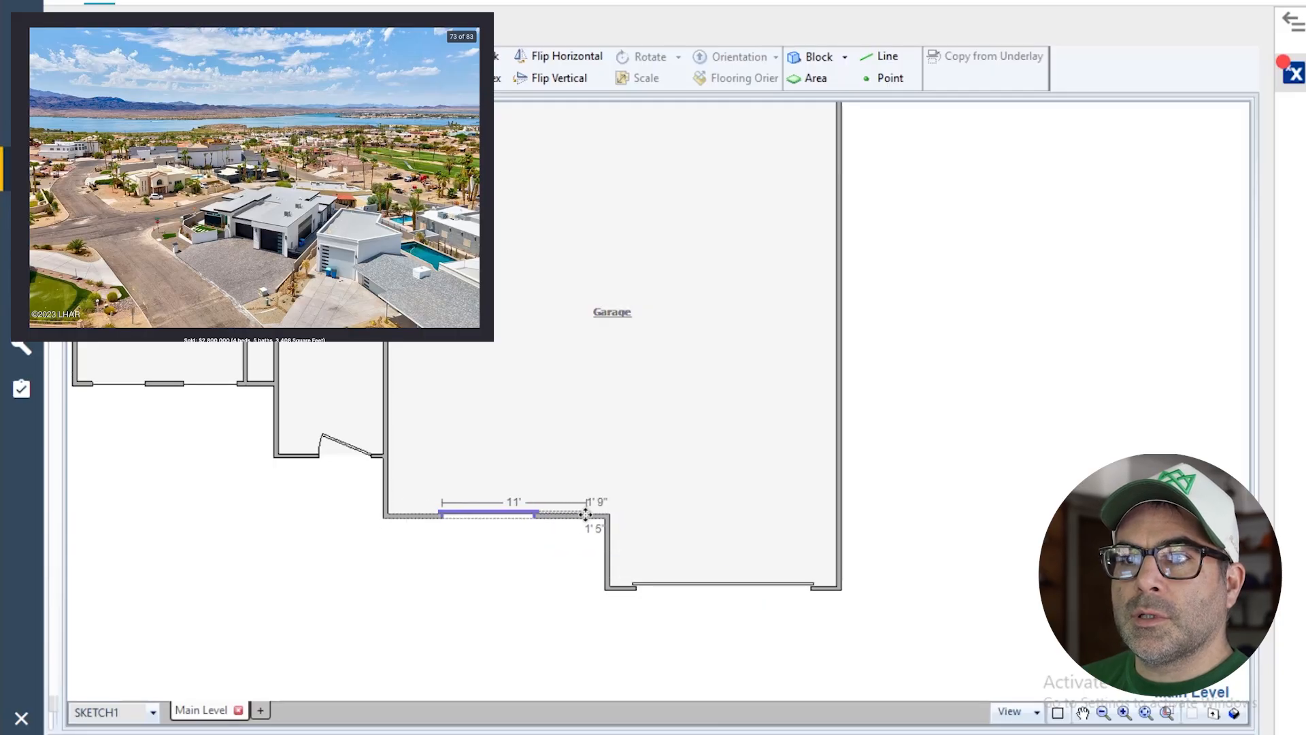
left_click(583, 522)
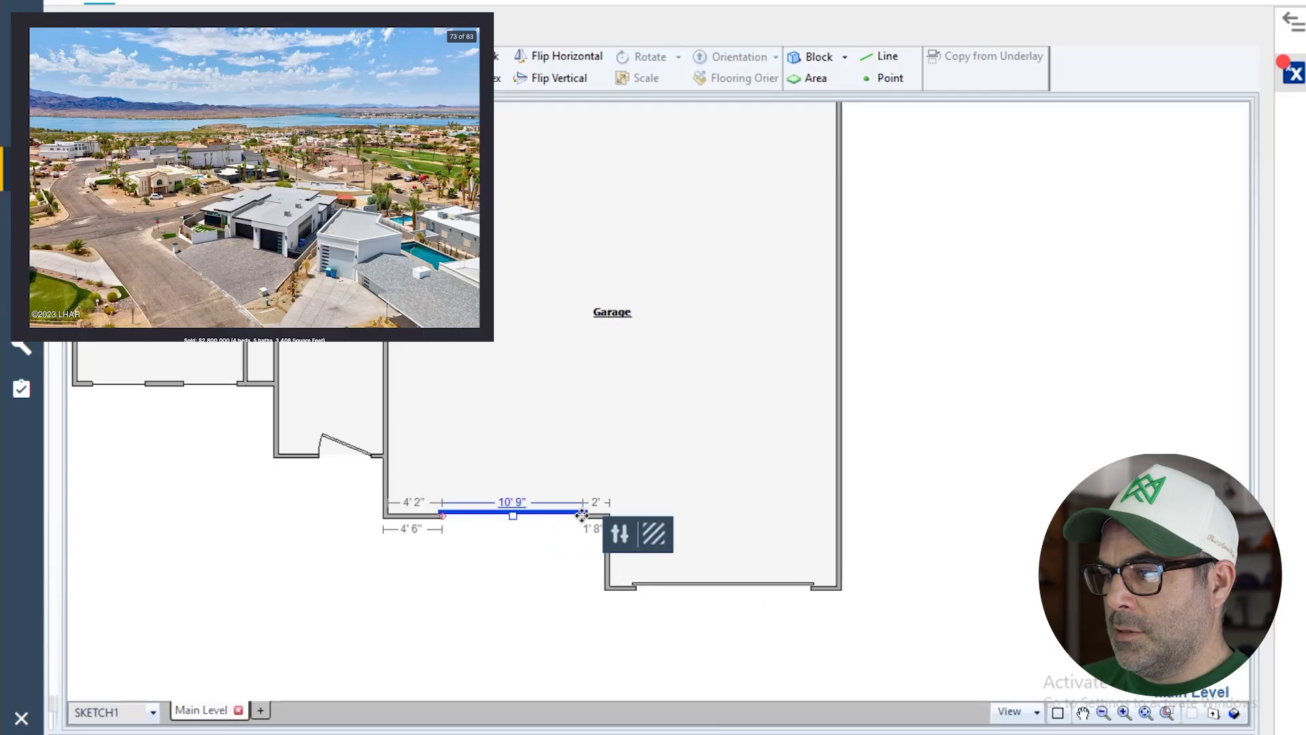
left_click_drag(444, 515, 414, 515)
left_click(542, 615)
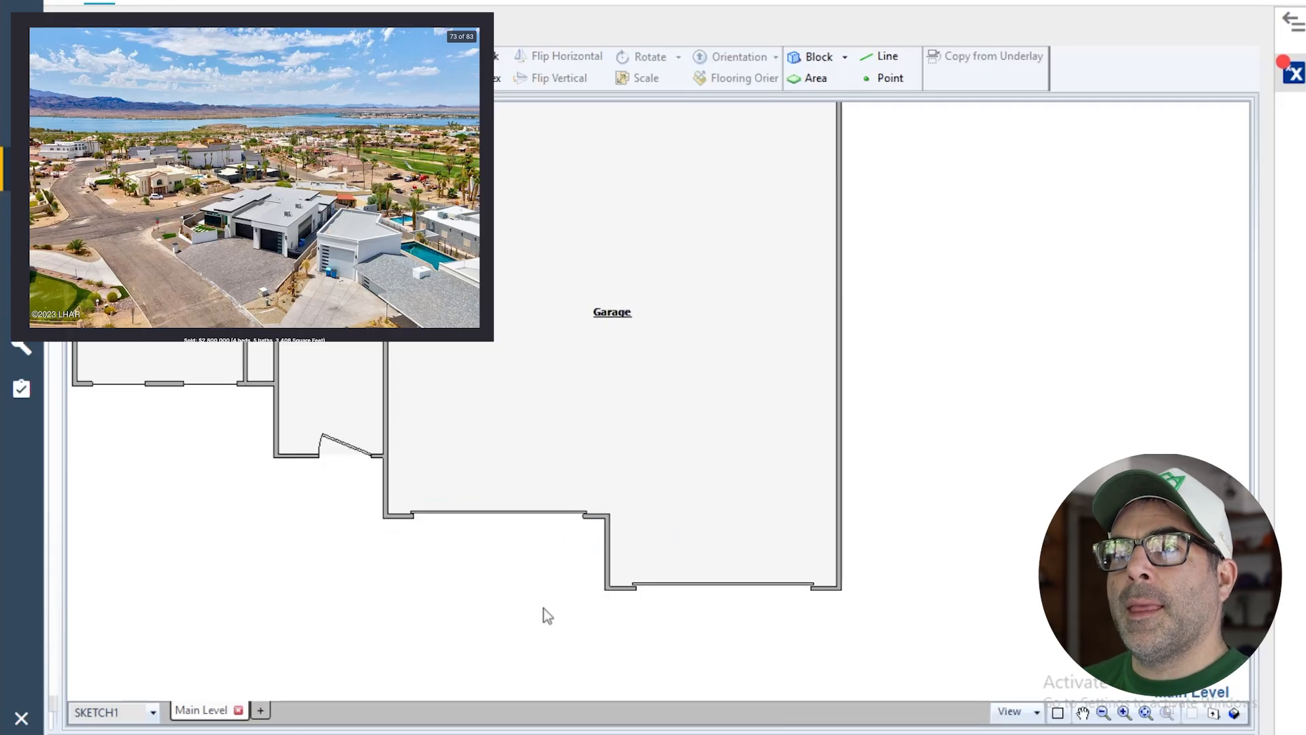
- Narrow the left garage door to 10' by pulling in its right edge
scroll(548, 610, "down", 2)
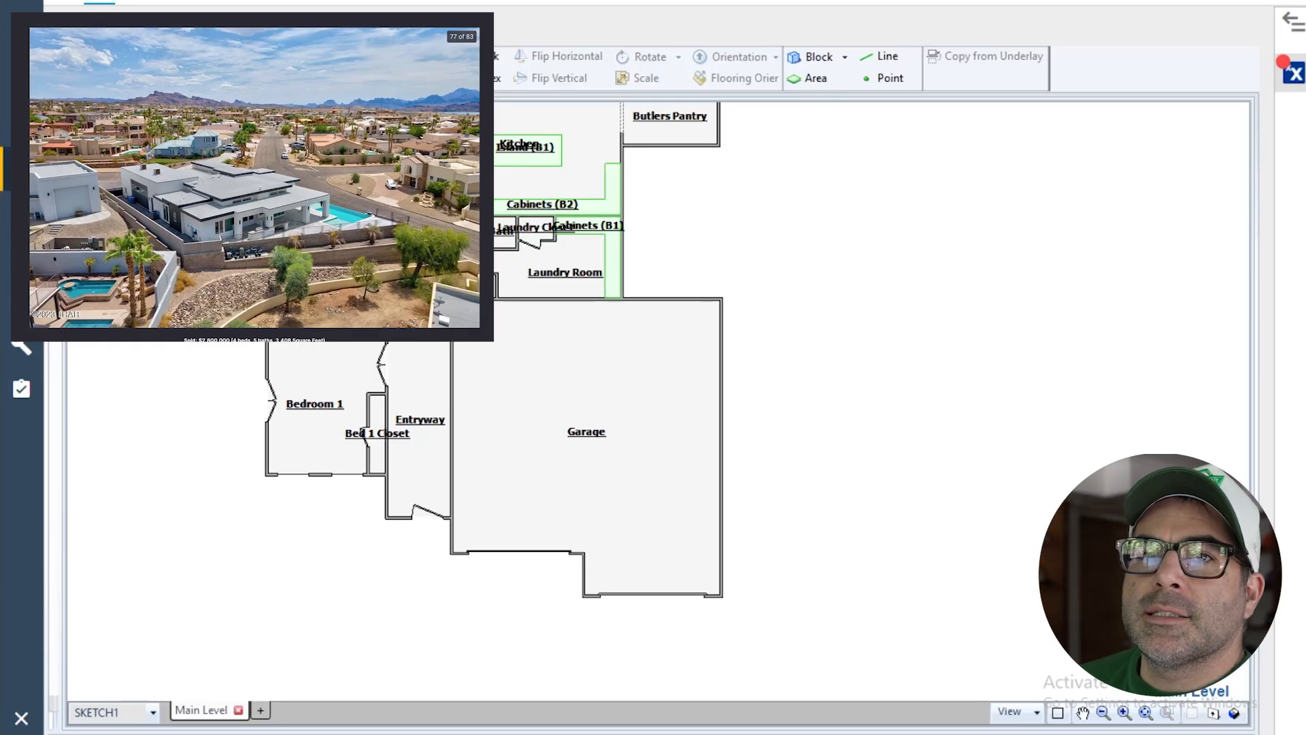
left_click(599, 426)
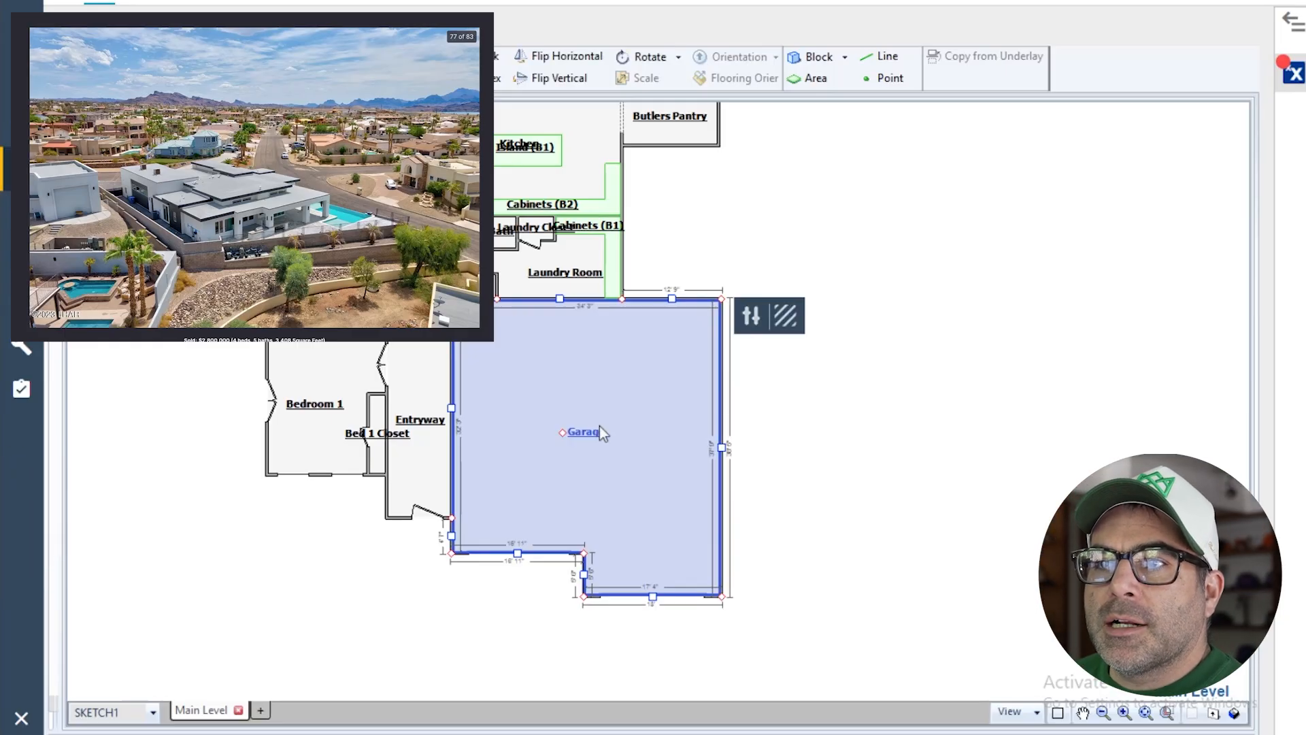
scroll(591, 395, "up", 1)
scroll(573, 338, "up", 2)
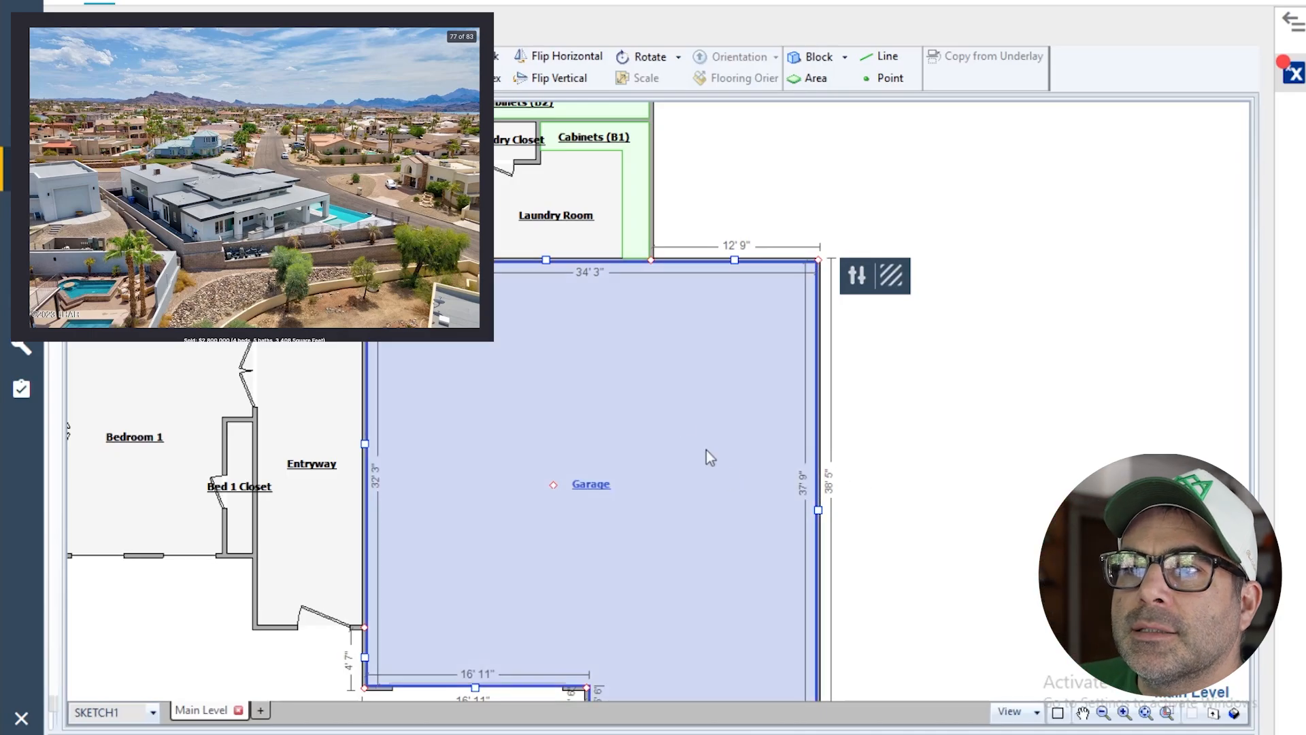
scroll(726, 471, "down", 3)
scroll(599, 471, "up", 3)
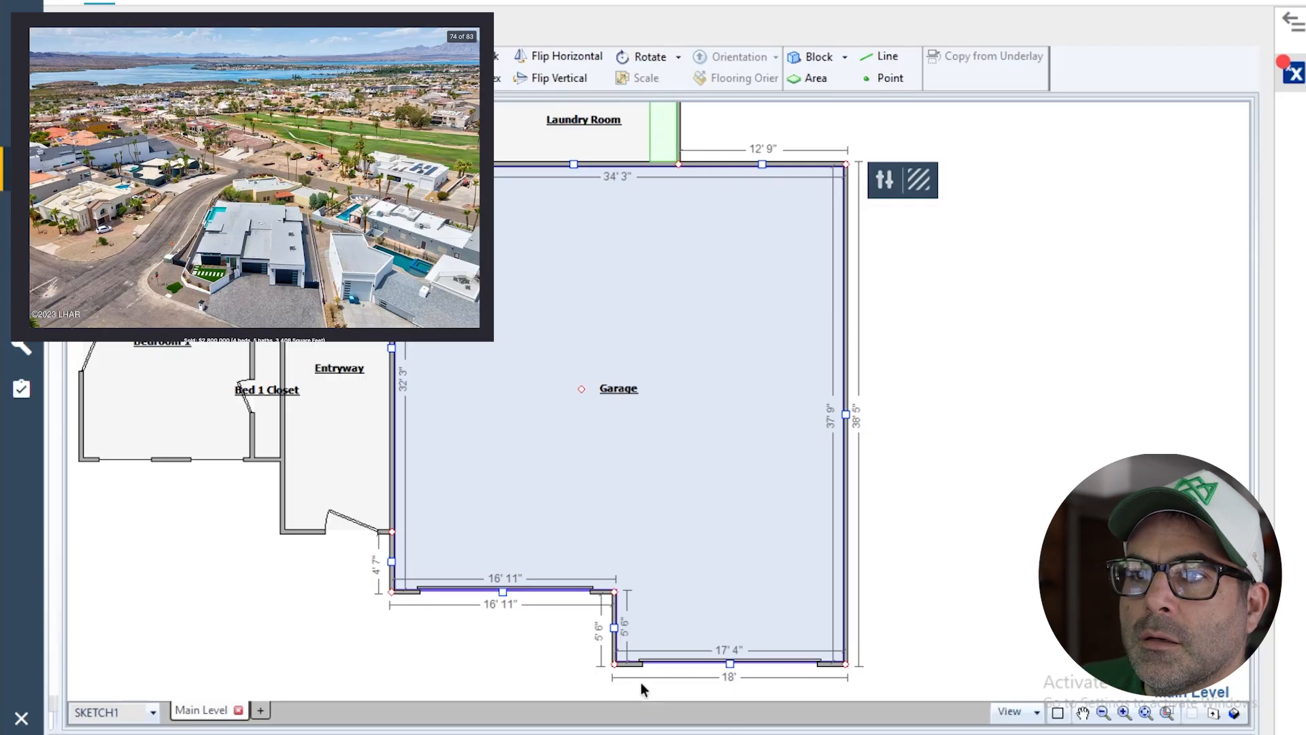
left_click(582, 540)
left_click(568, 589)
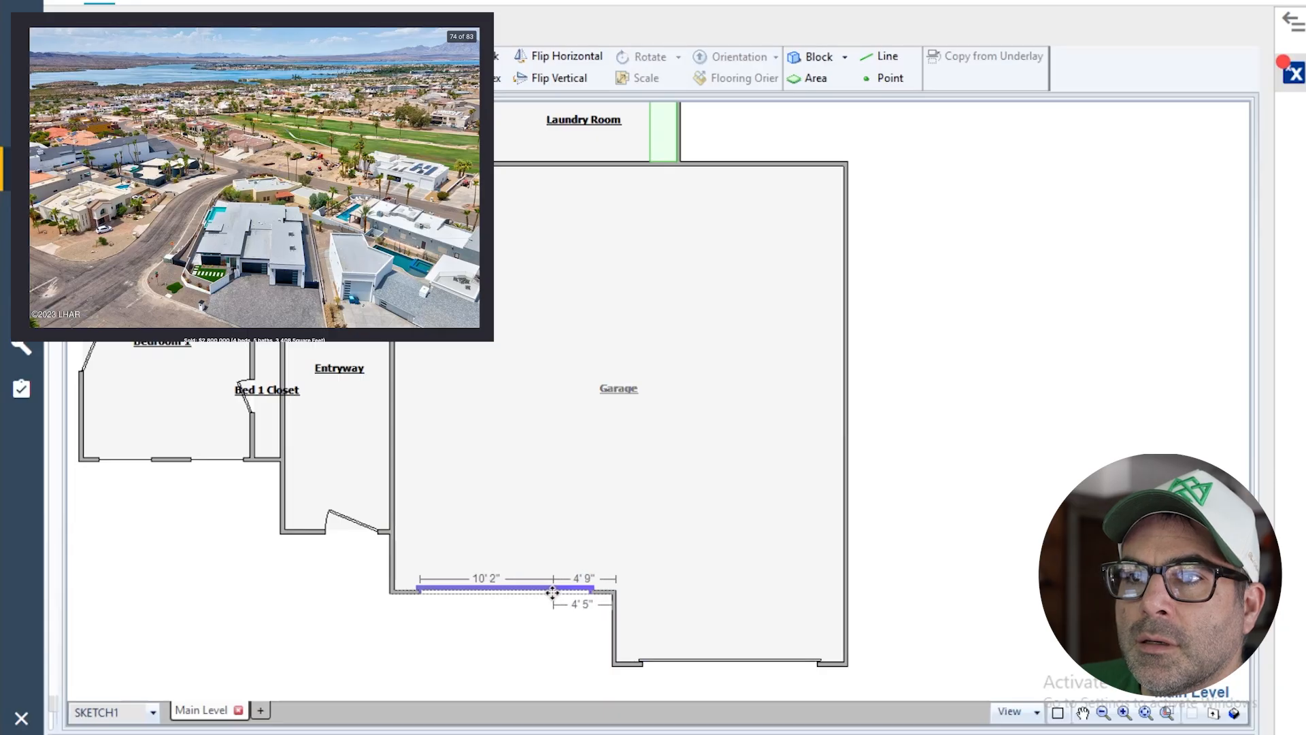
left_click_drag(550, 591, 551, 592)
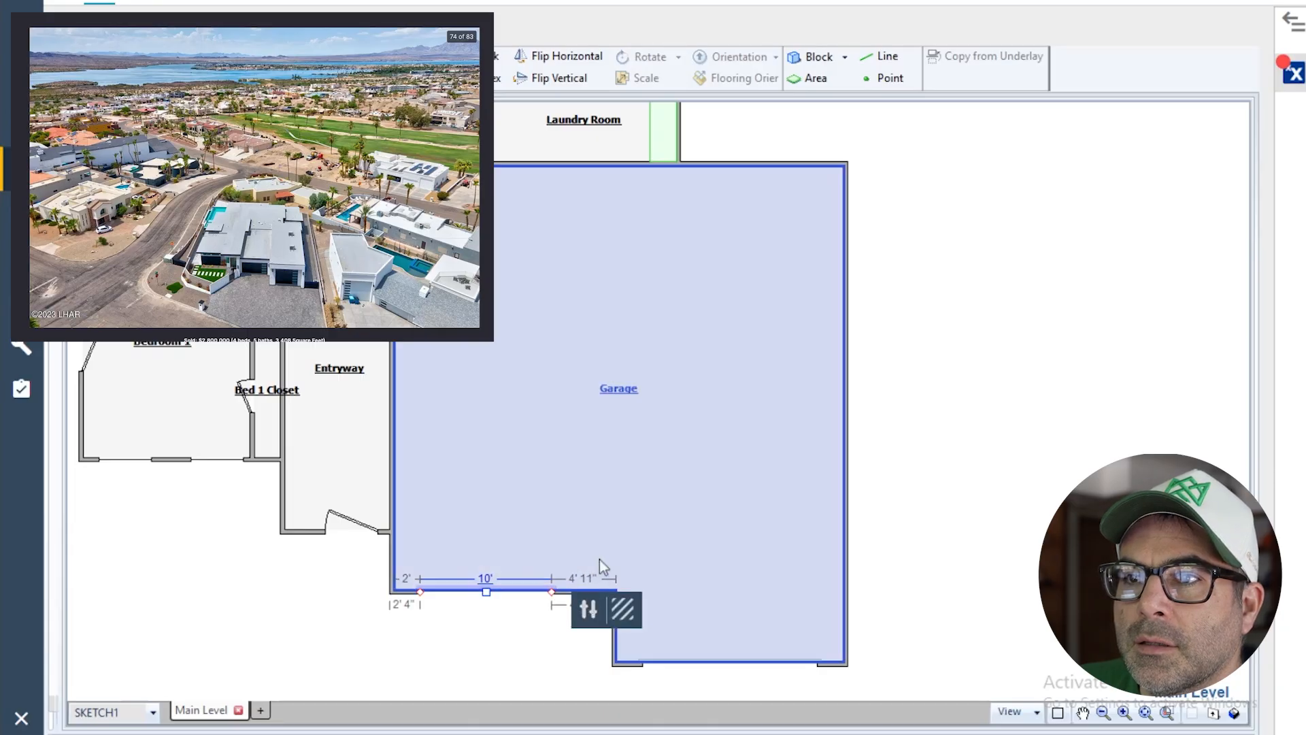
- Move the short stepped wall between the two garage doors left, making the right front section 20' 5" wide inside
left_click(598, 559)
left_click(594, 591)
left_click_drag(612, 612, 573, 625)
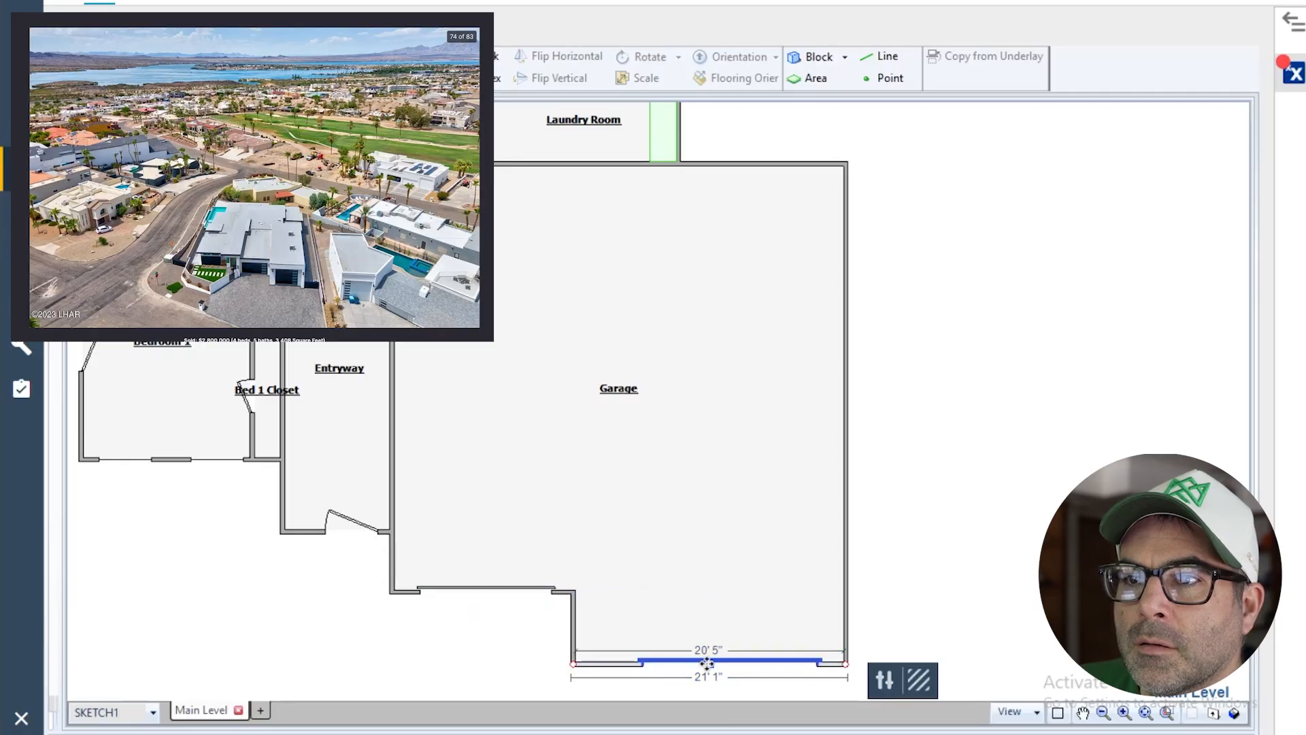
- Shift the right garage door's left edge toward the stepped wall and pull its right edge inward to narrow the opening
left_click(653, 663)
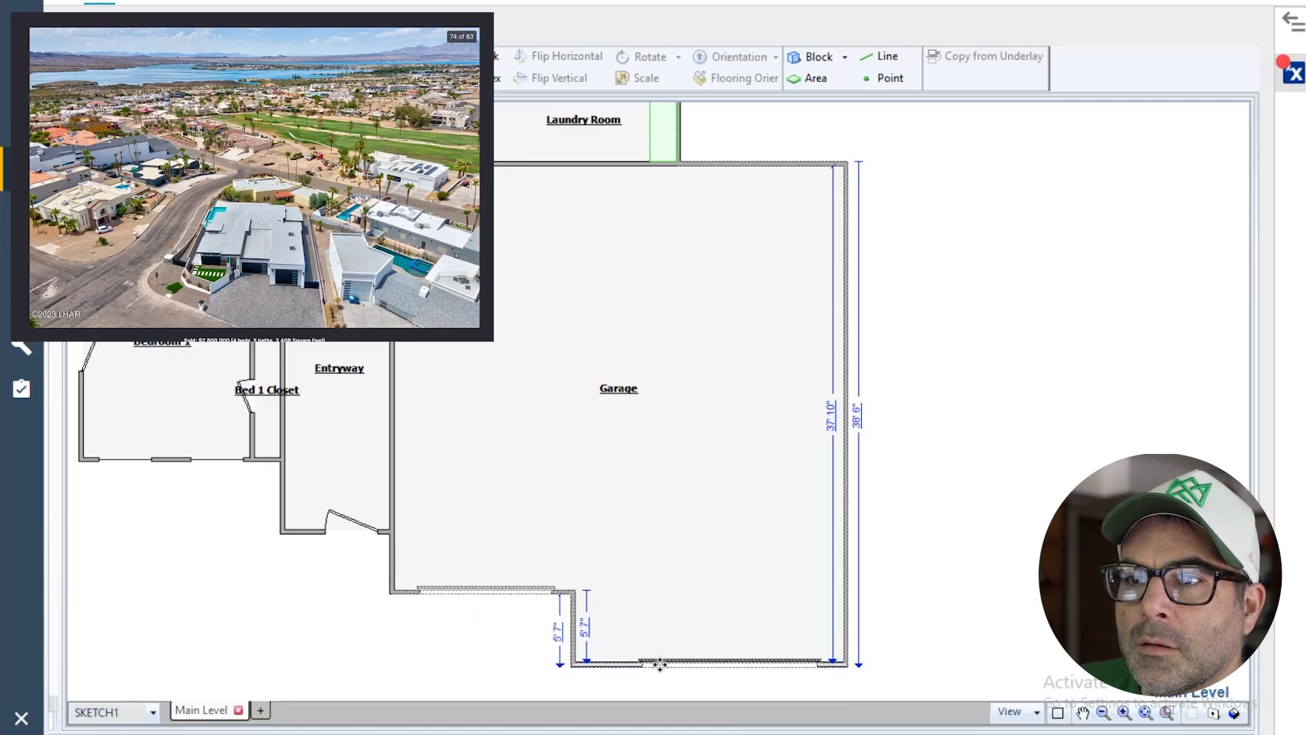
left_click(677, 666)
left_click(654, 662)
left_click_drag(642, 663, 601, 664)
left_click_drag(817, 663, 741, 668)
- Move the garage's right wall inward so the right front section is 13' 5" wide inside
left_click(842, 411)
left_click_drag(851, 411, 755, 429)
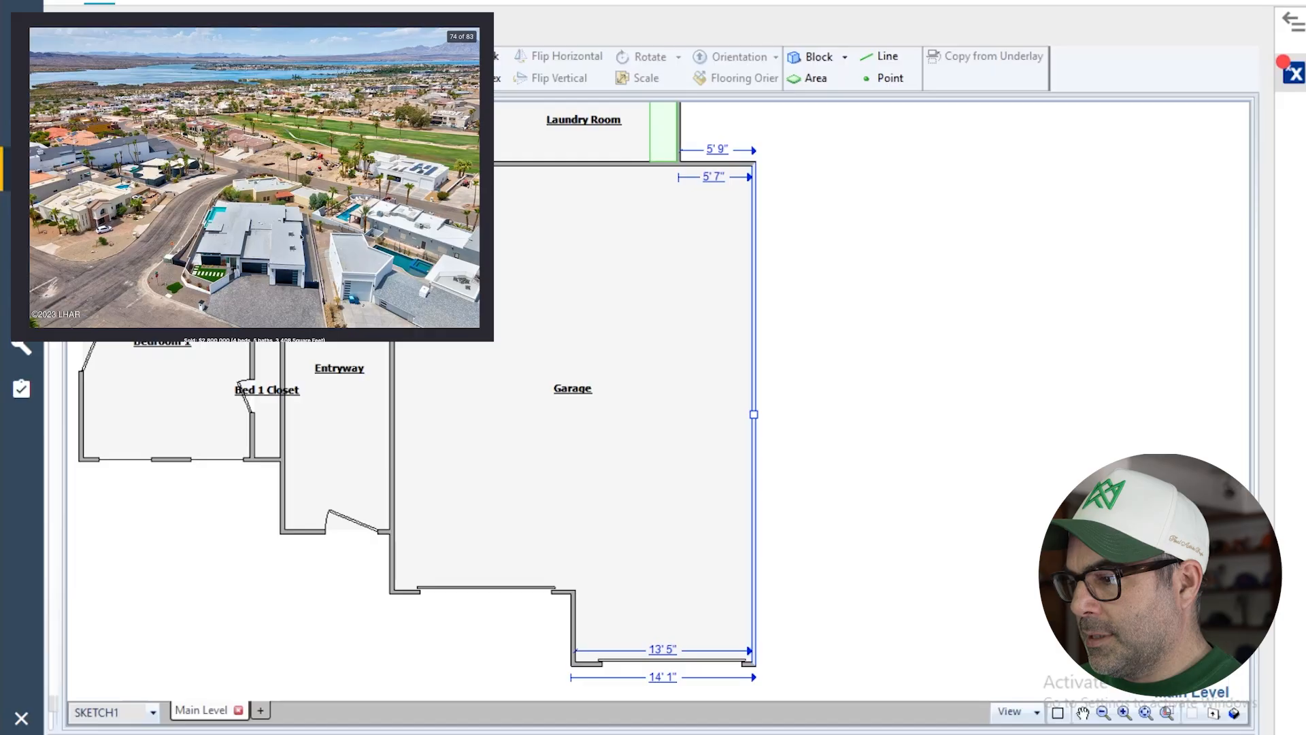
scroll(737, 582, "down", 3)
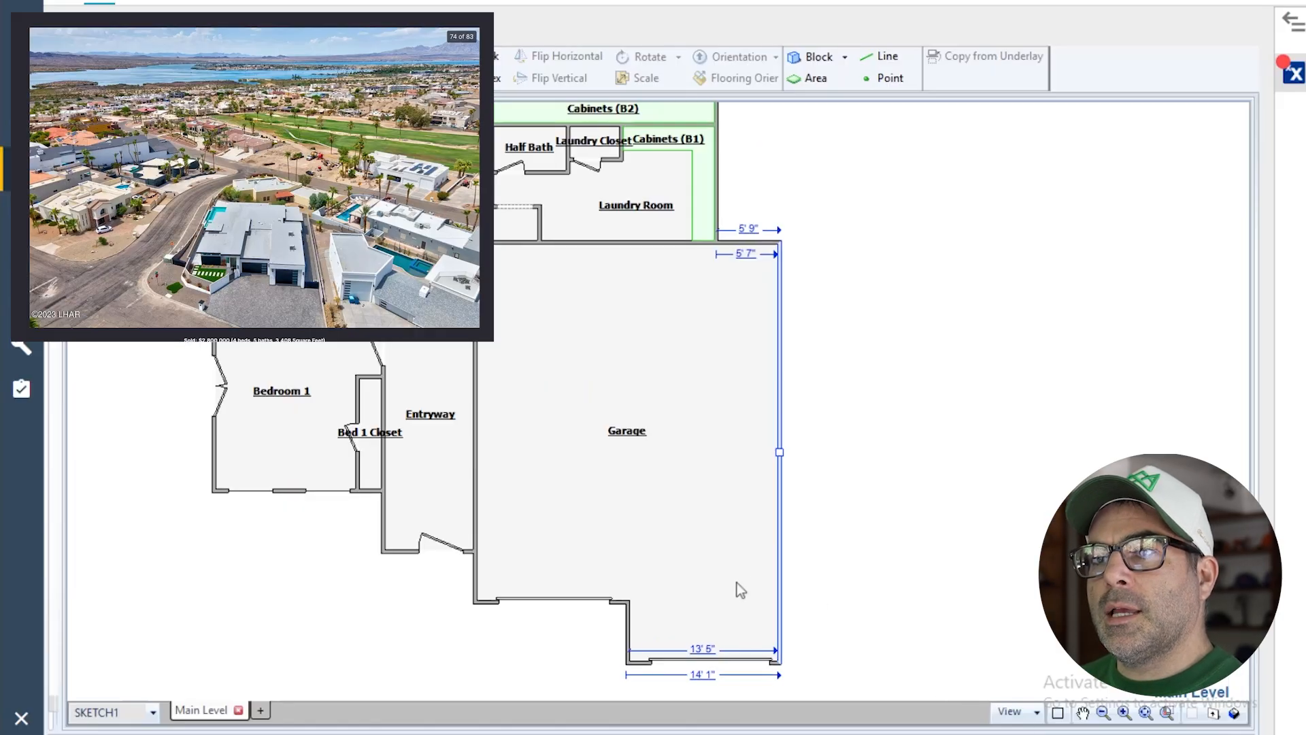
scroll(883, 511, "down", 1)
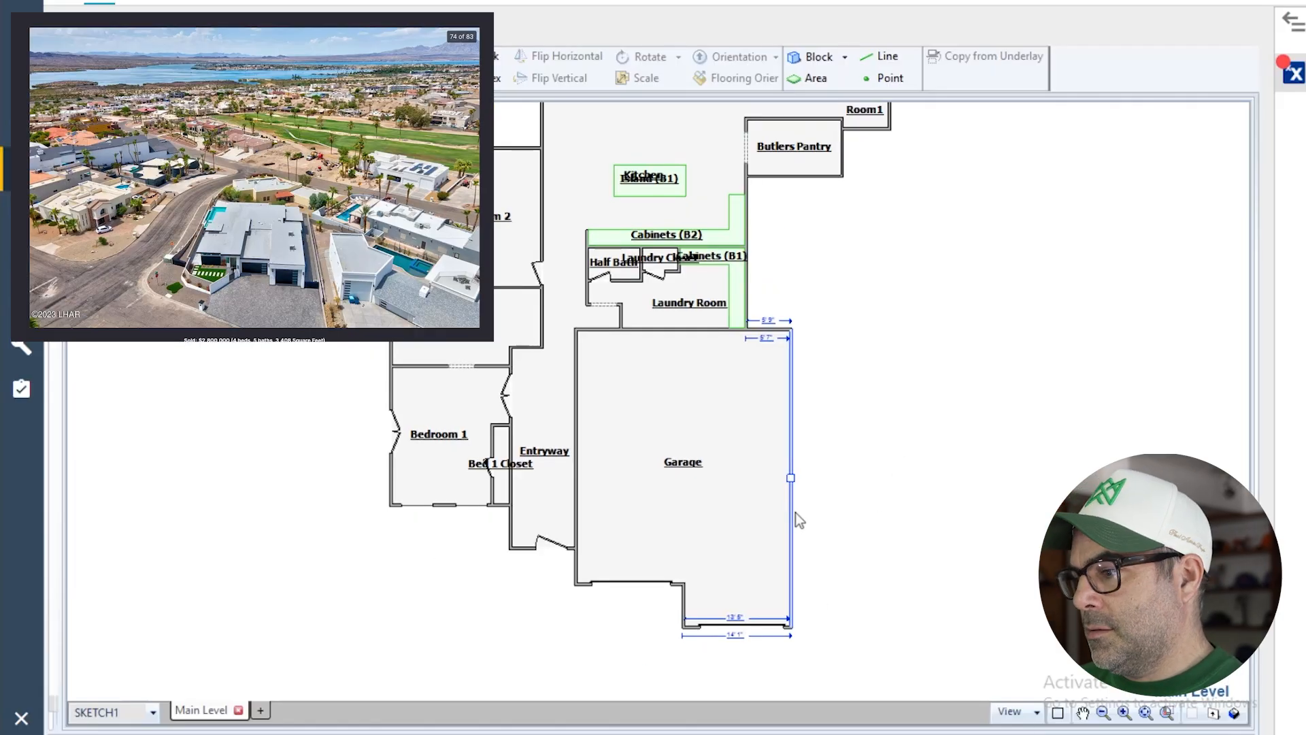
- Widen the garage by moving its right wall outward
left_click(713, 484)
left_click_drag(790, 487, 832, 477)
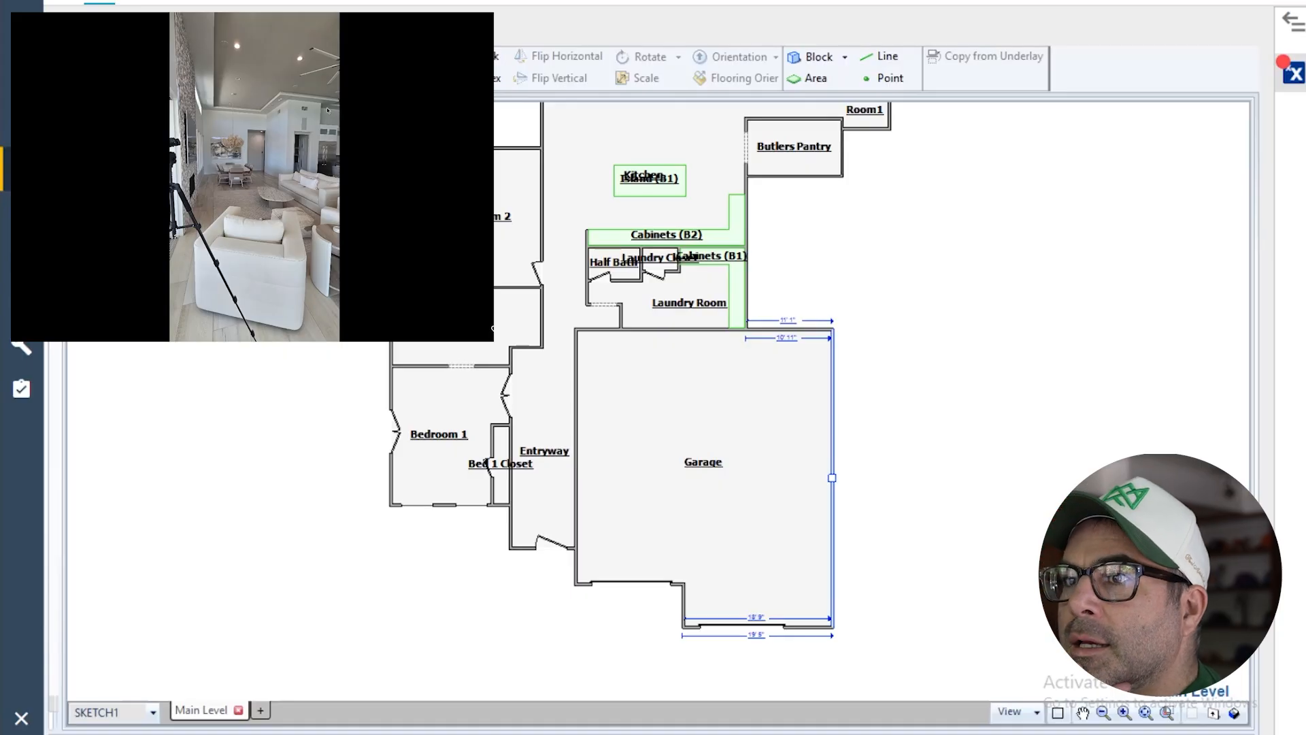
left_click(921, 432)
- Add a room above Room1 against the dining room's right wall, and pull its right wall outward
scroll(925, 503, "down", 3)
scroll(905, 255, "up", 1)
scroll(912, 251, "up", 2)
scroll(834, 338, "down", 2)
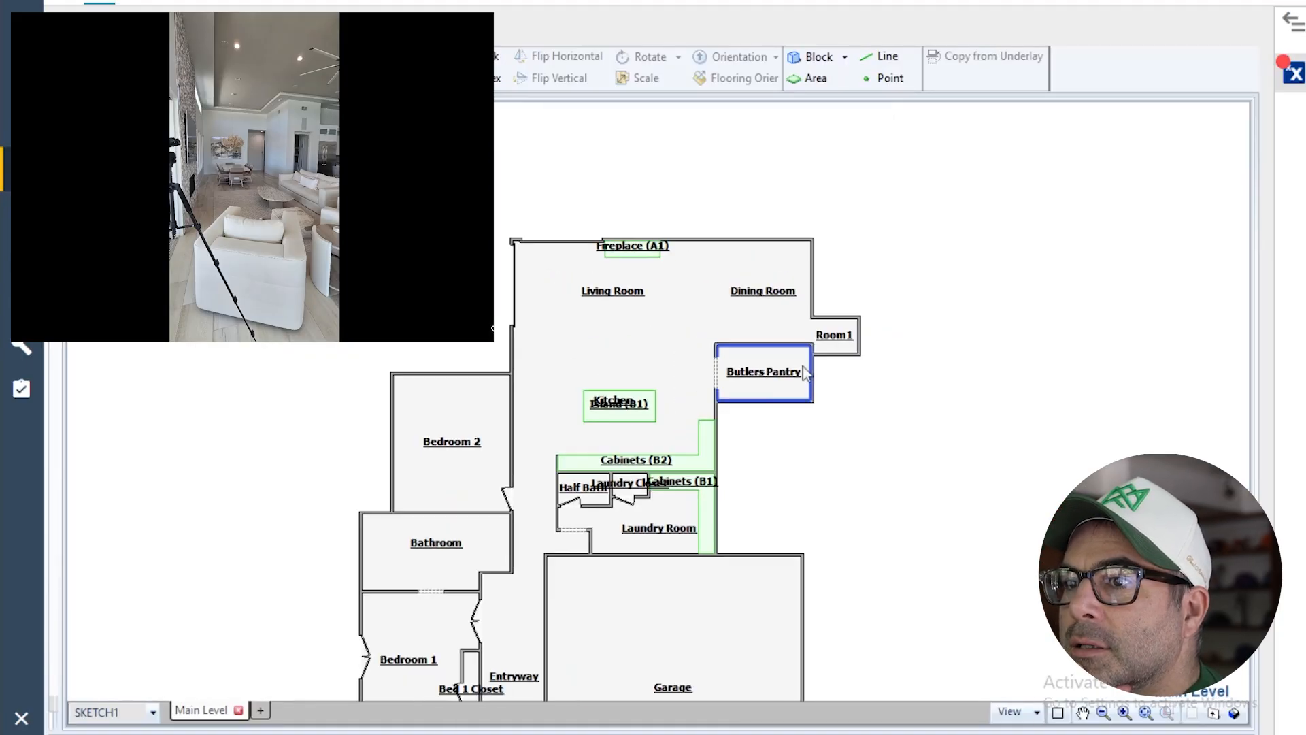
scroll(805, 372, "down", 2)
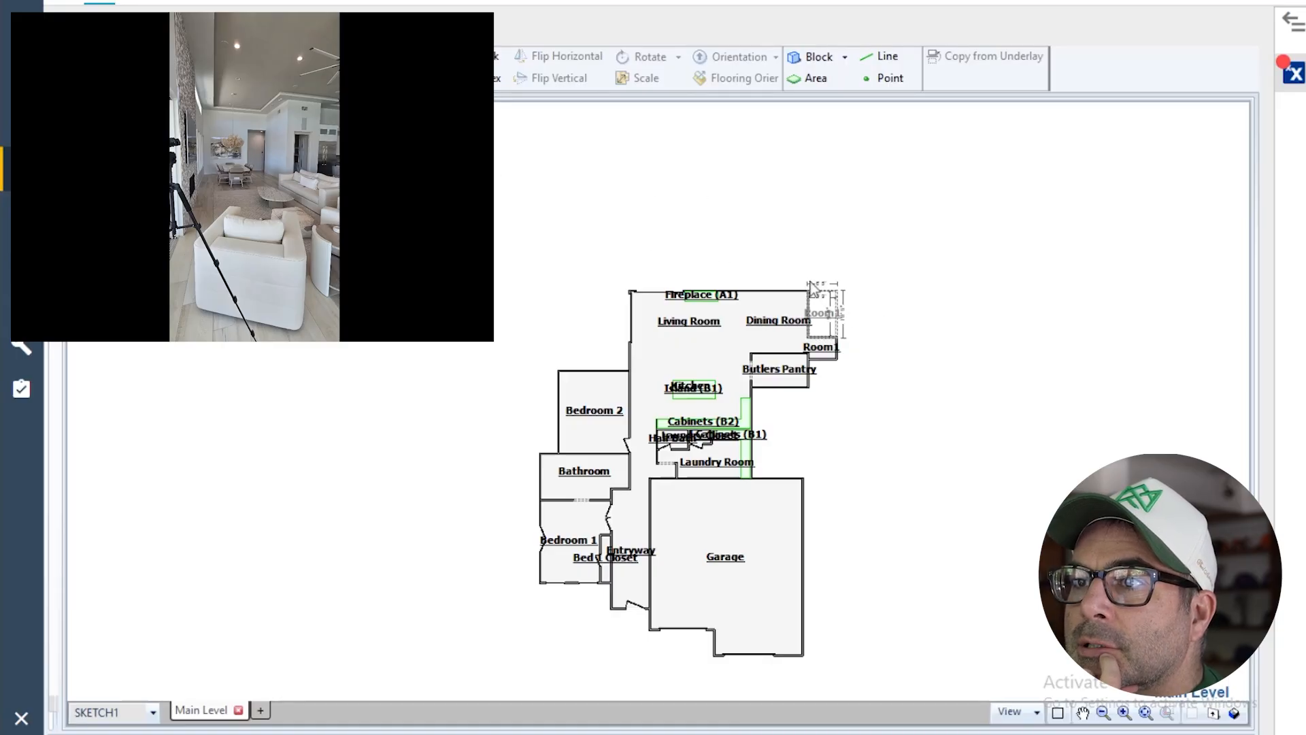
left_click(829, 304)
left_click_drag(831, 307, 869, 314)
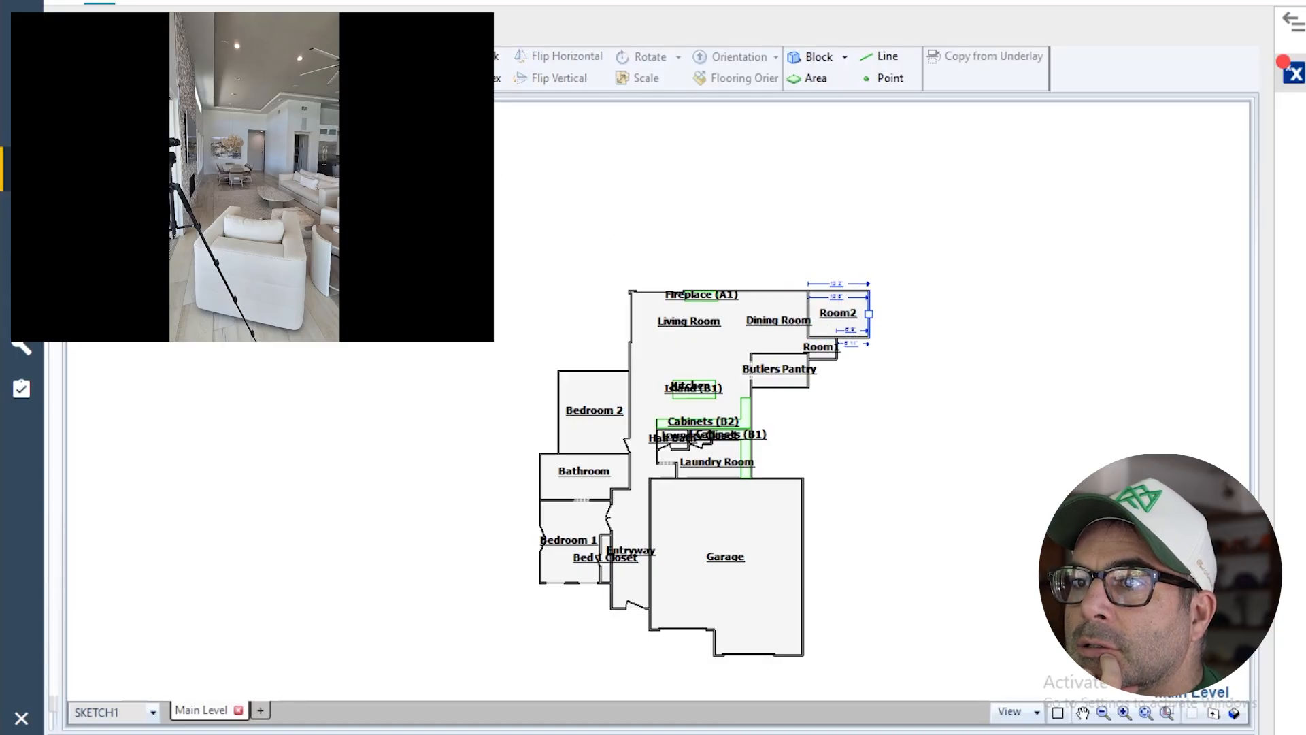
- Add a 12' by 12' room below Room1, and extend Room2's right wall to line up with the new room's right wall
key("r")
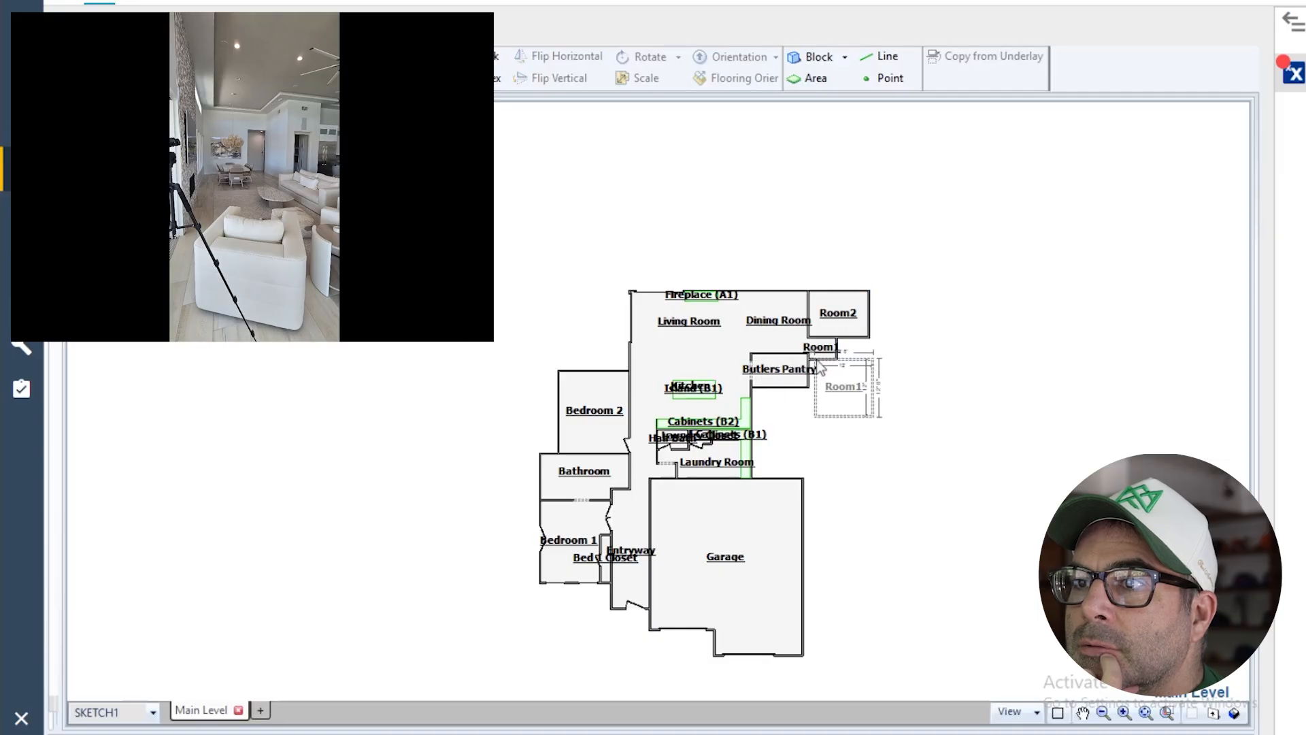
left_click(836, 368)
left_click(870, 324)
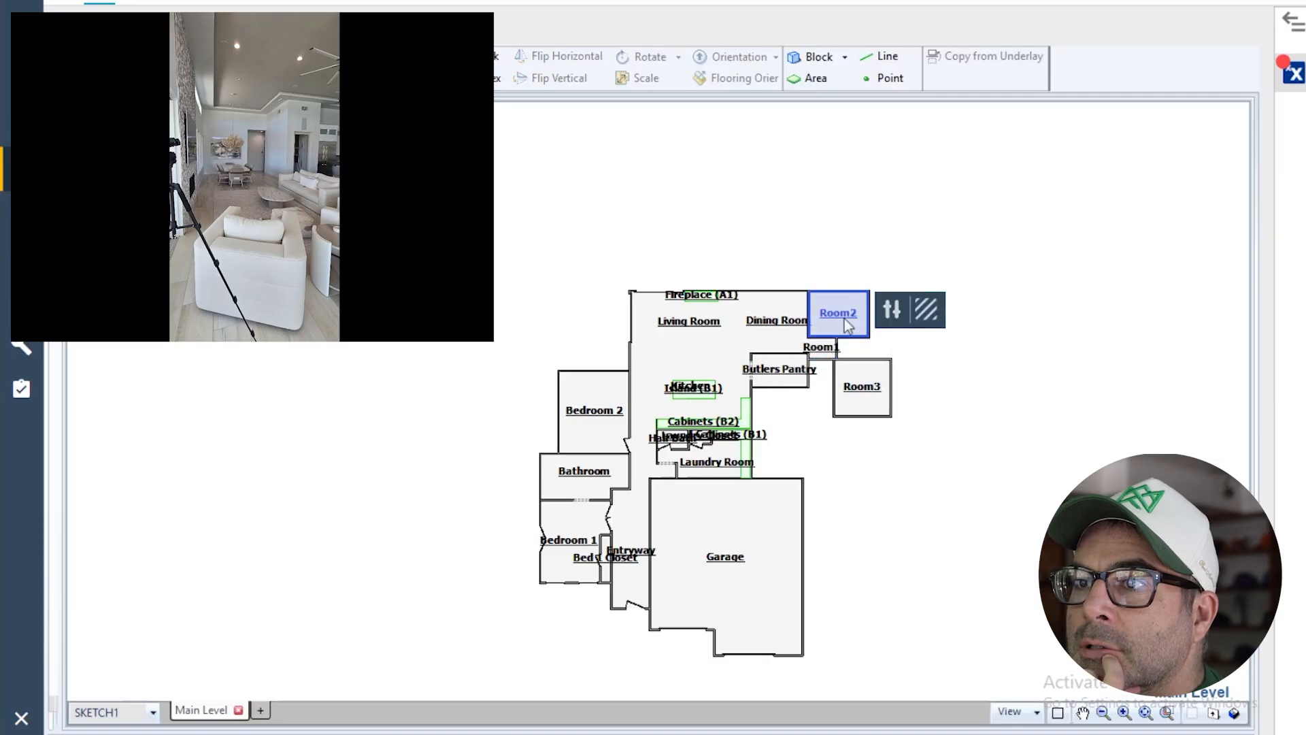
left_click_drag(871, 319, 891, 316)
- Open the hallway photo with the black doors to examine the door positions beyond Room1
left_click(825, 348)
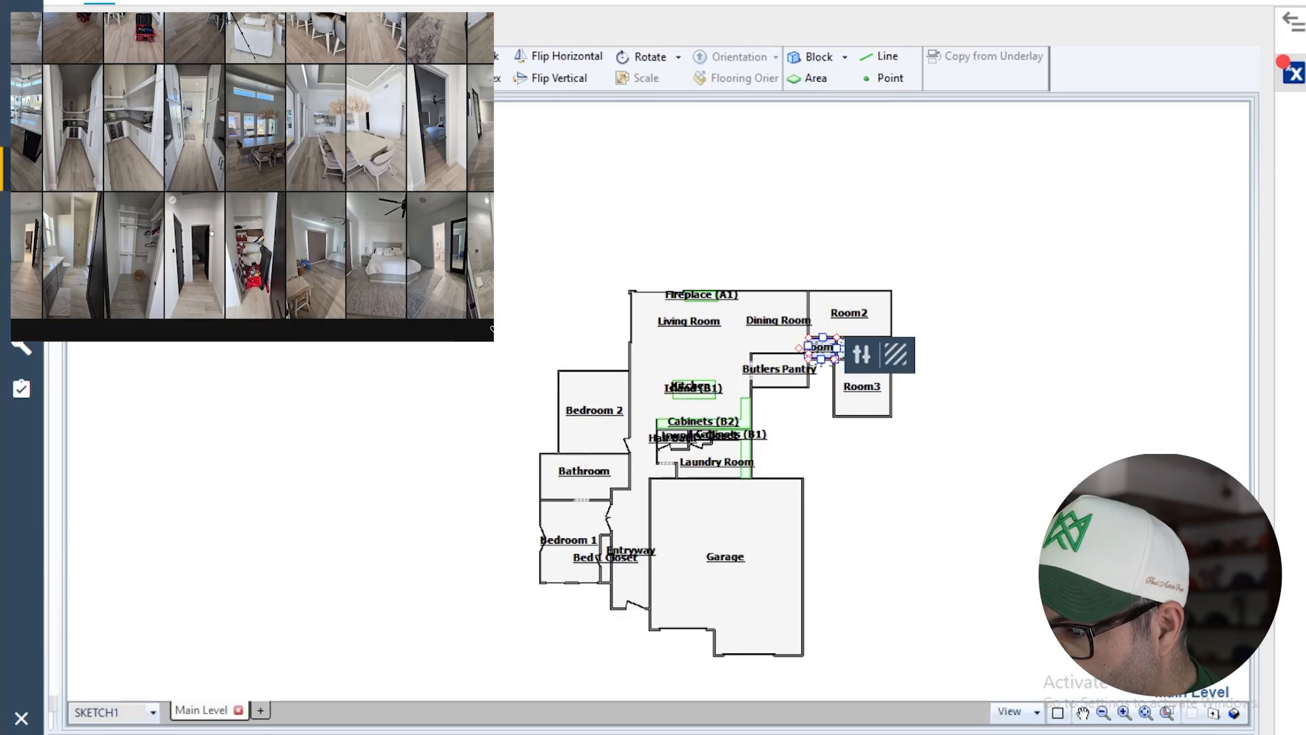
left_click(364, 135)
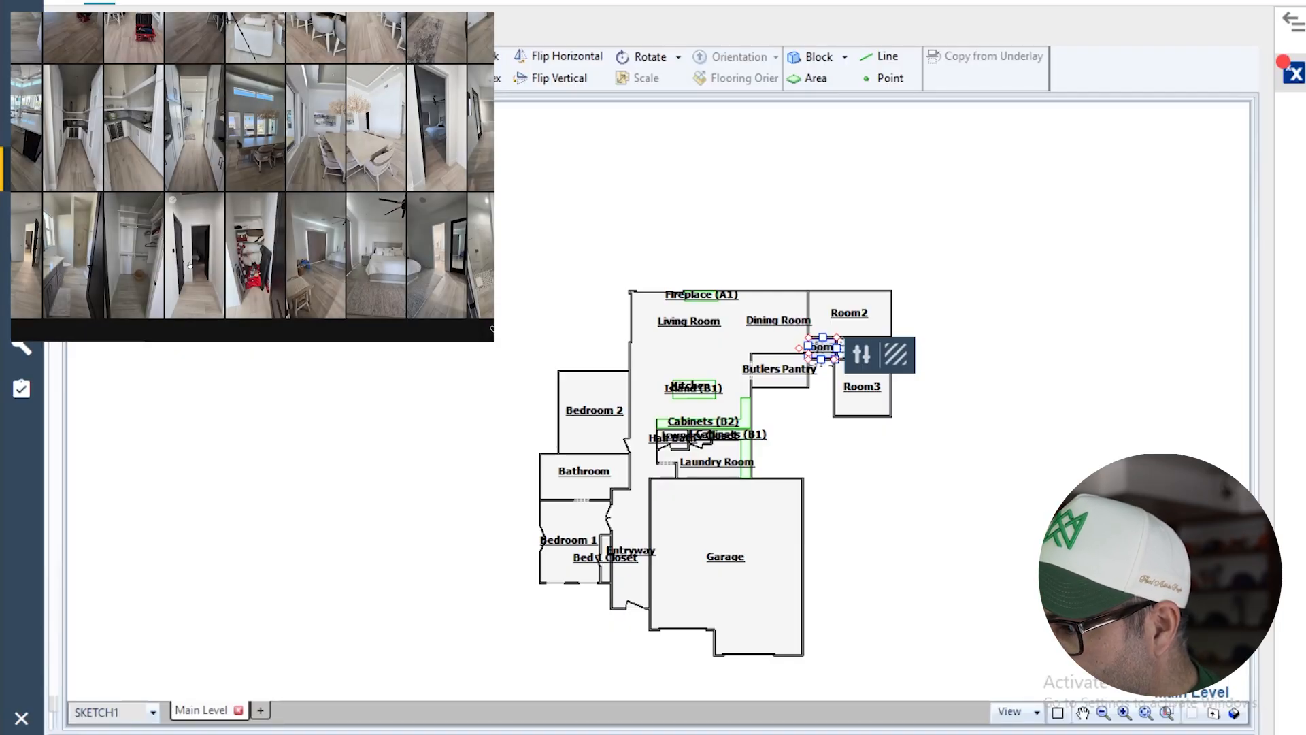
left_click(194, 273)
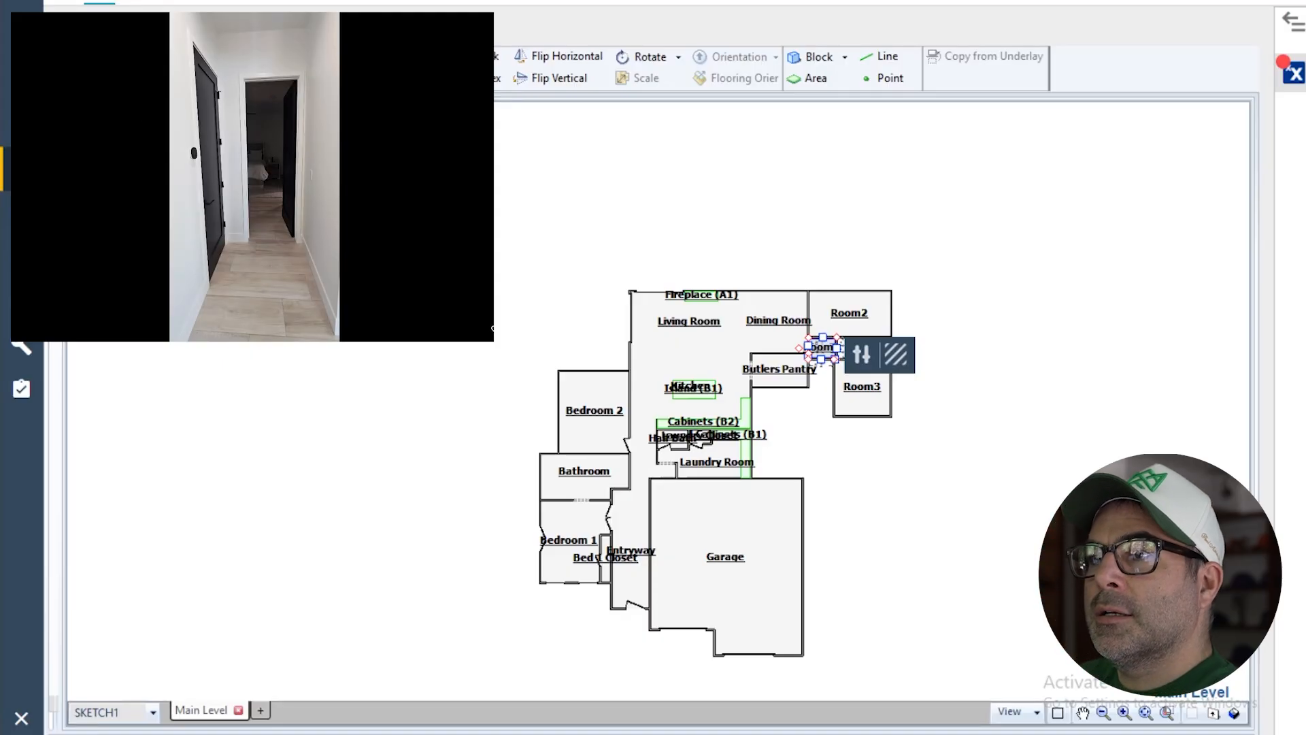
left_click(869, 445)
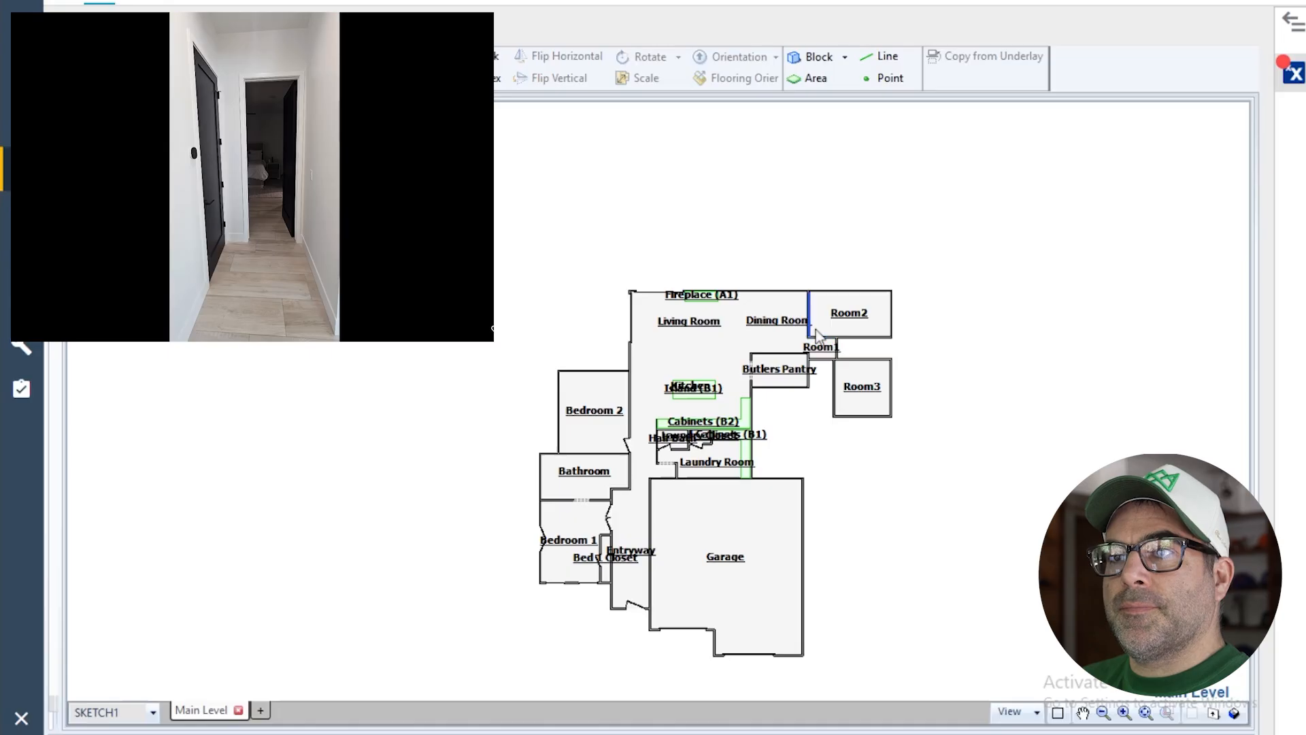
- Extend Room1 downward so its bottom wall lines up with the Butlers Pantry's bottom wall
scroll(818, 337, "up", 3)
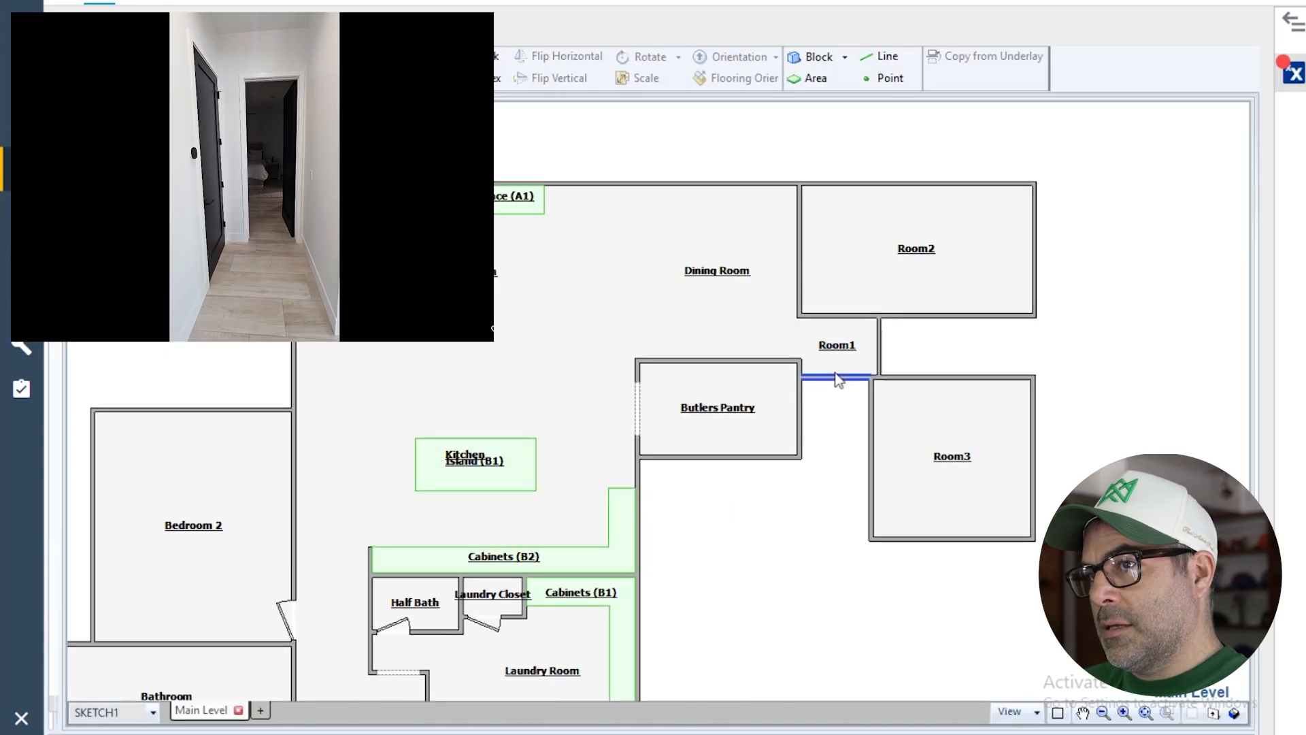
left_click(838, 380)
left_click_drag(838, 379, 830, 458)
- Move Room3 beneath Room1 so its top wall meets Room1's bottom wall
left_click(965, 475)
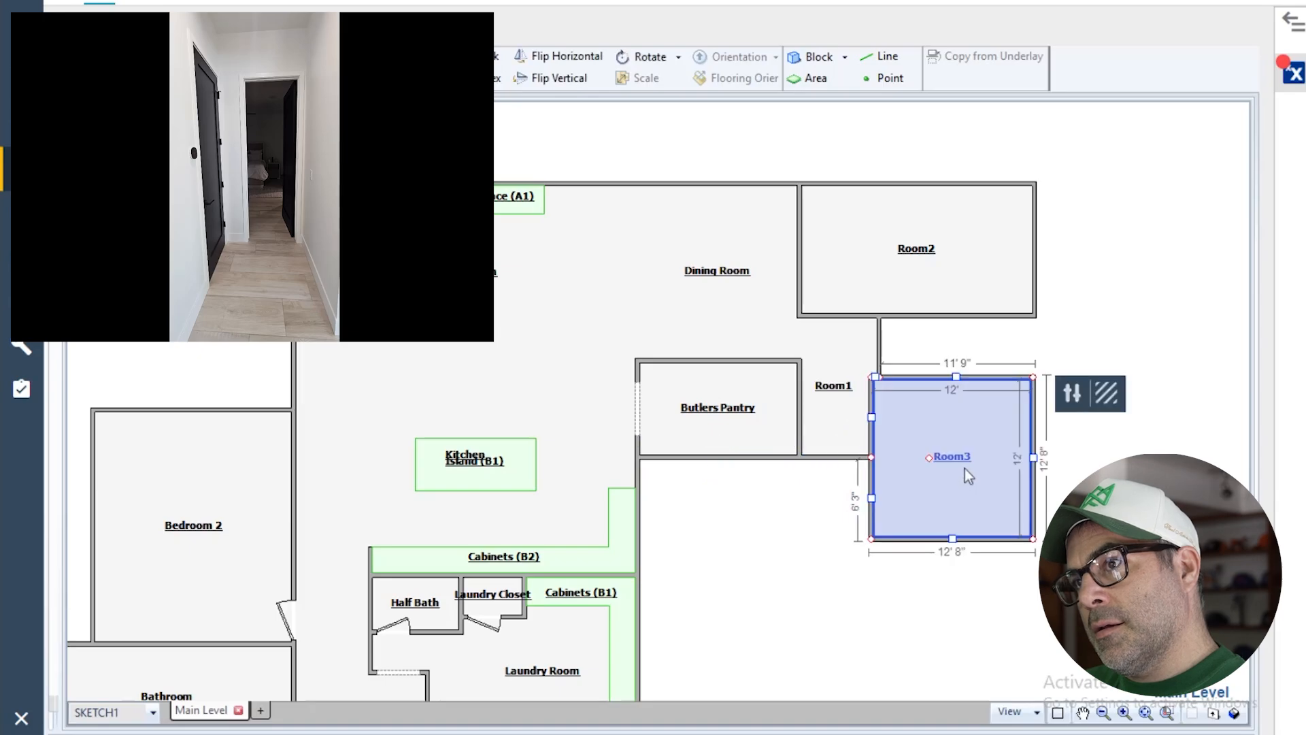
left_click_drag(928, 460, 850, 549)
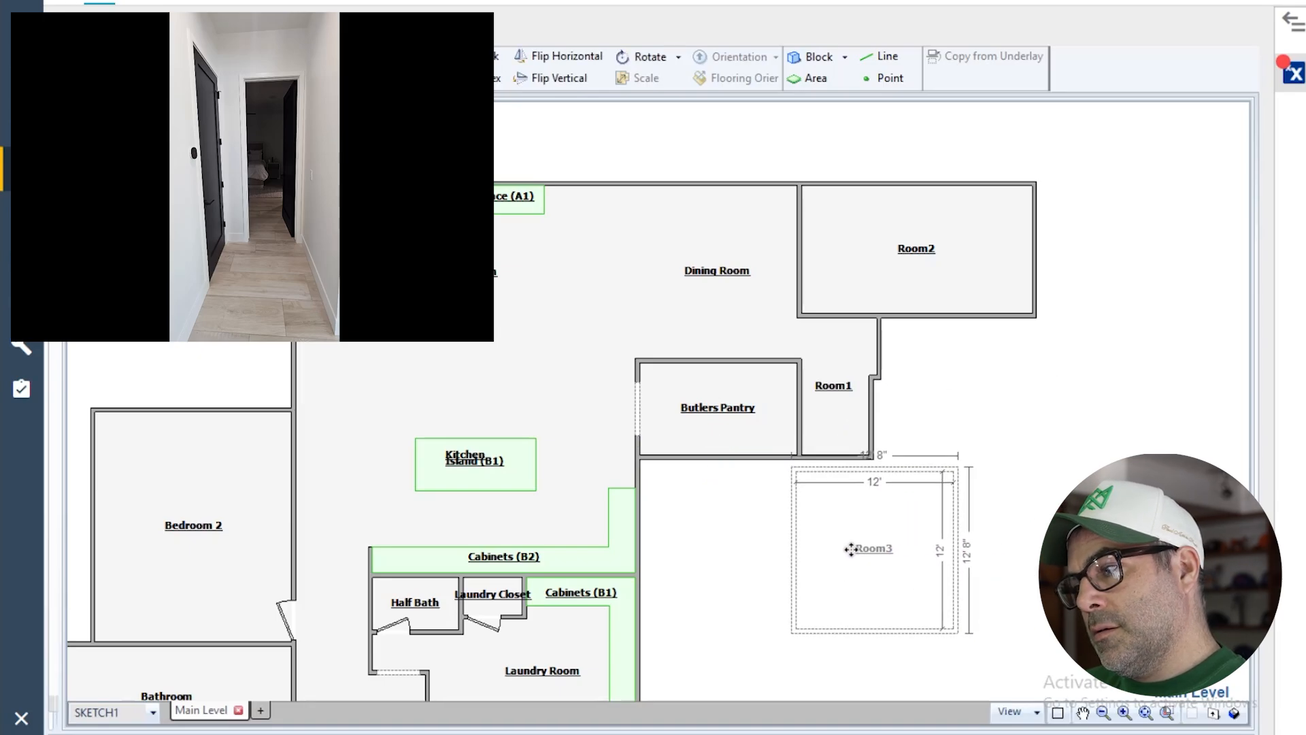
left_click_drag(851, 549, 787, 537)
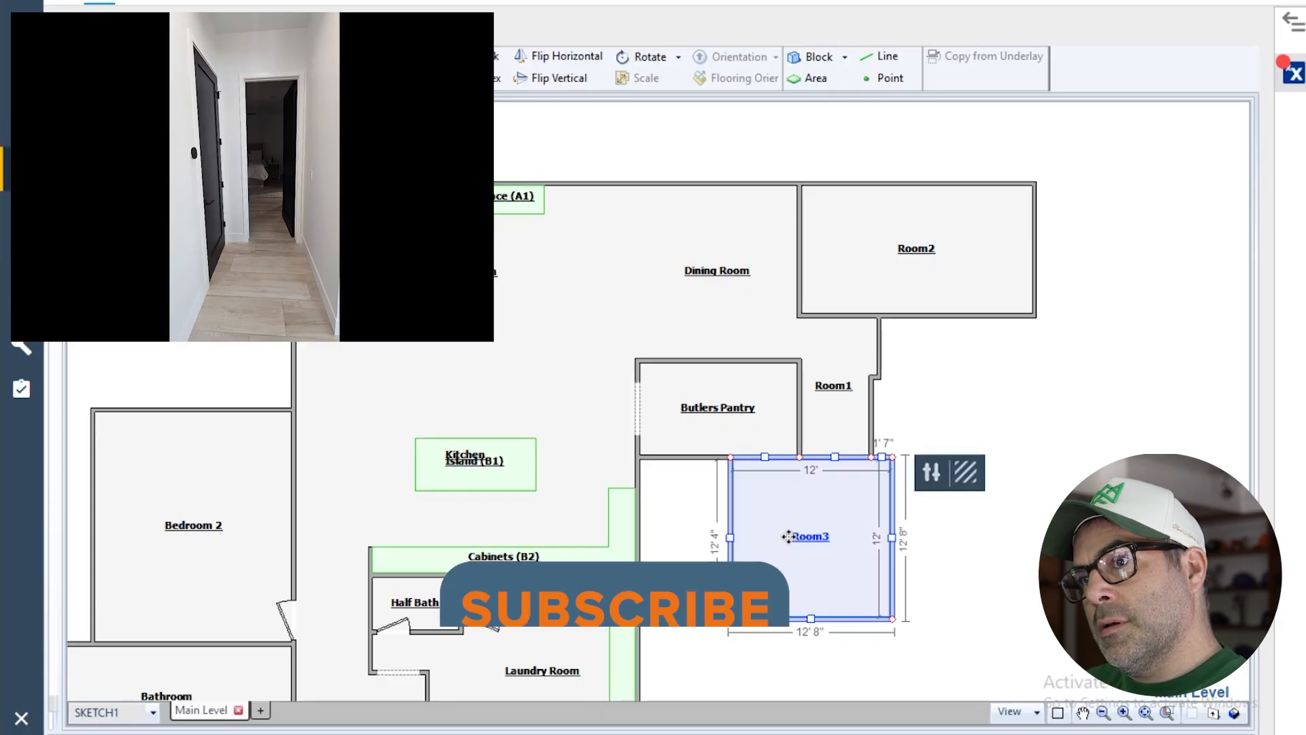
left_click(354, 58)
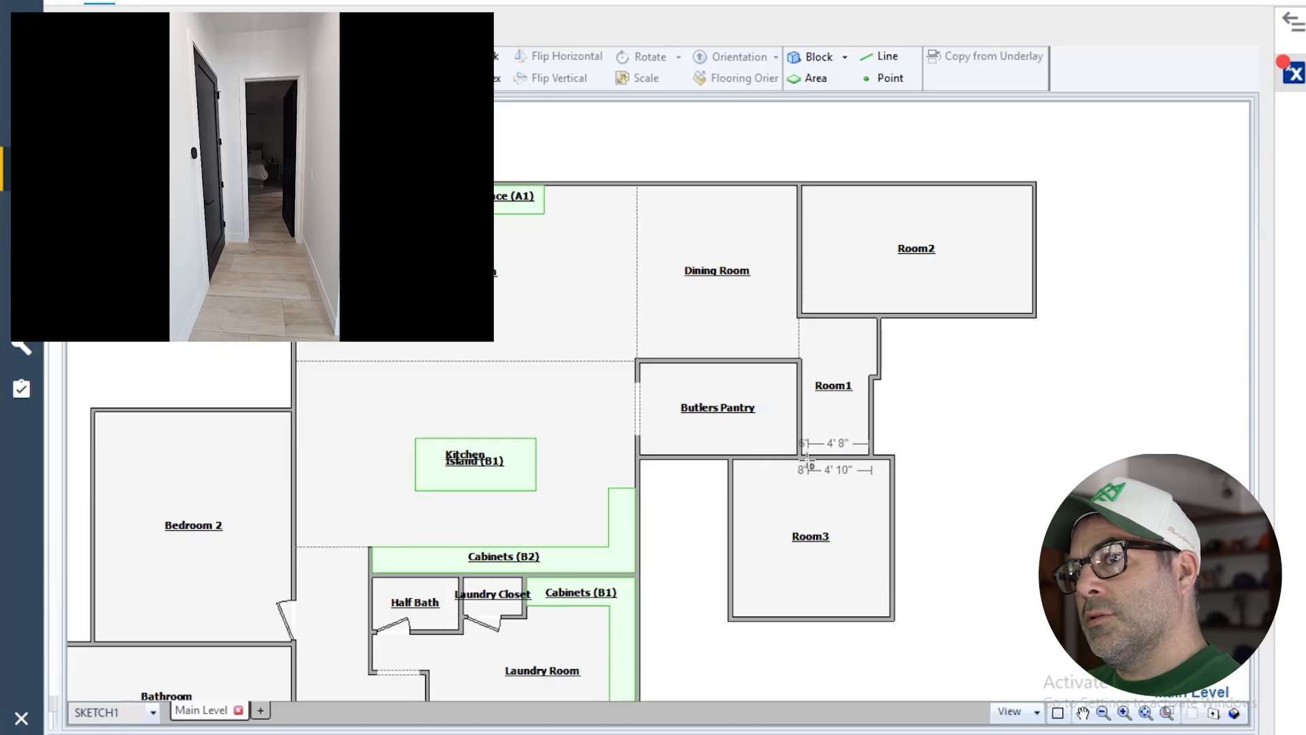
left_click(807, 457)
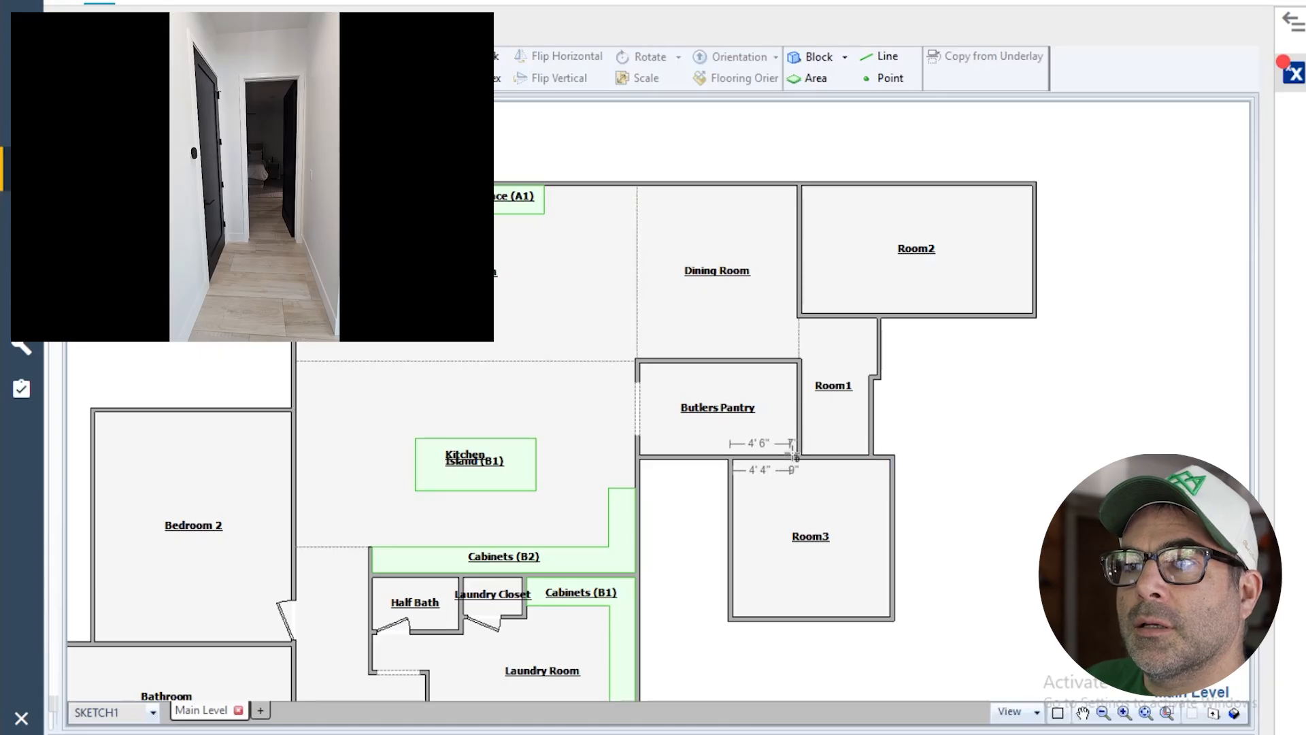
left_click(809, 458)
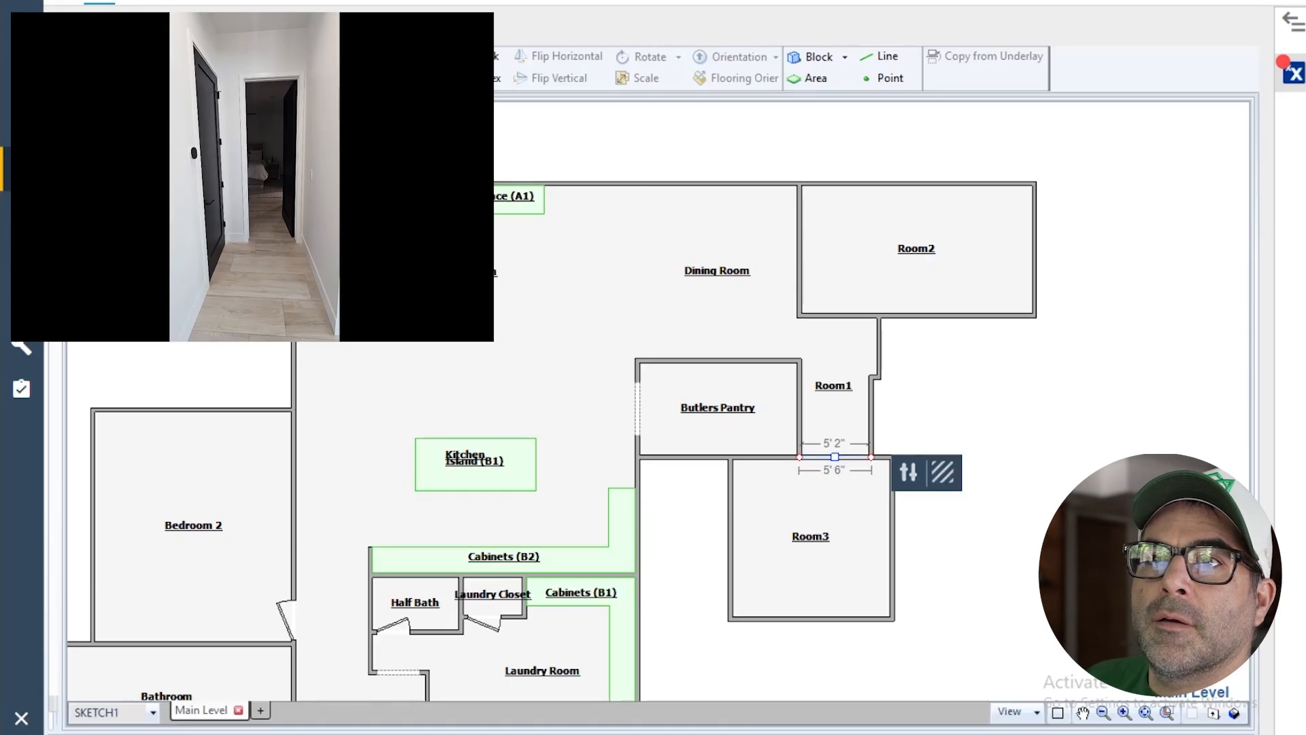
left_click(476, 78)
key("Escape")
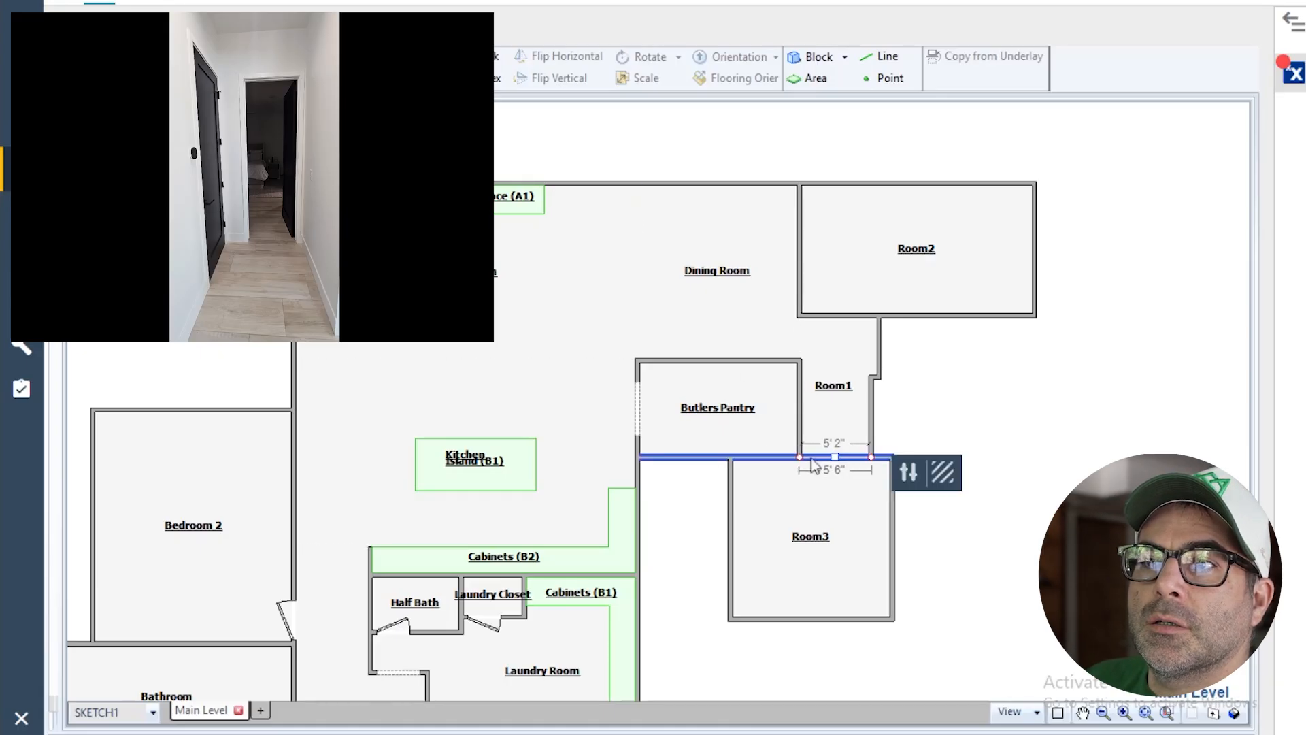
left_click(955, 535)
- Place a 2' 6" door in the wall between Room1 and Room3, and flip it vertically to swing into Room3
scroll(835, 471, "up", 4)
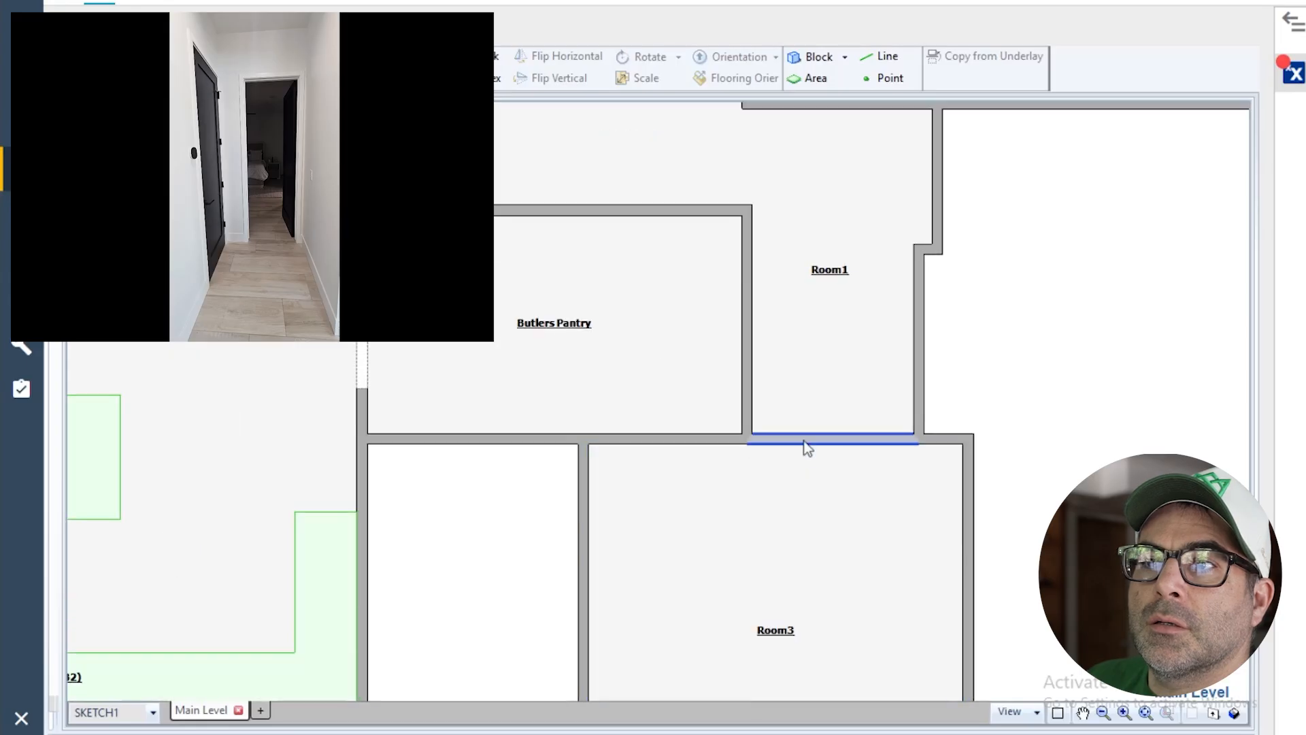
left_click(808, 440)
key("Escape")
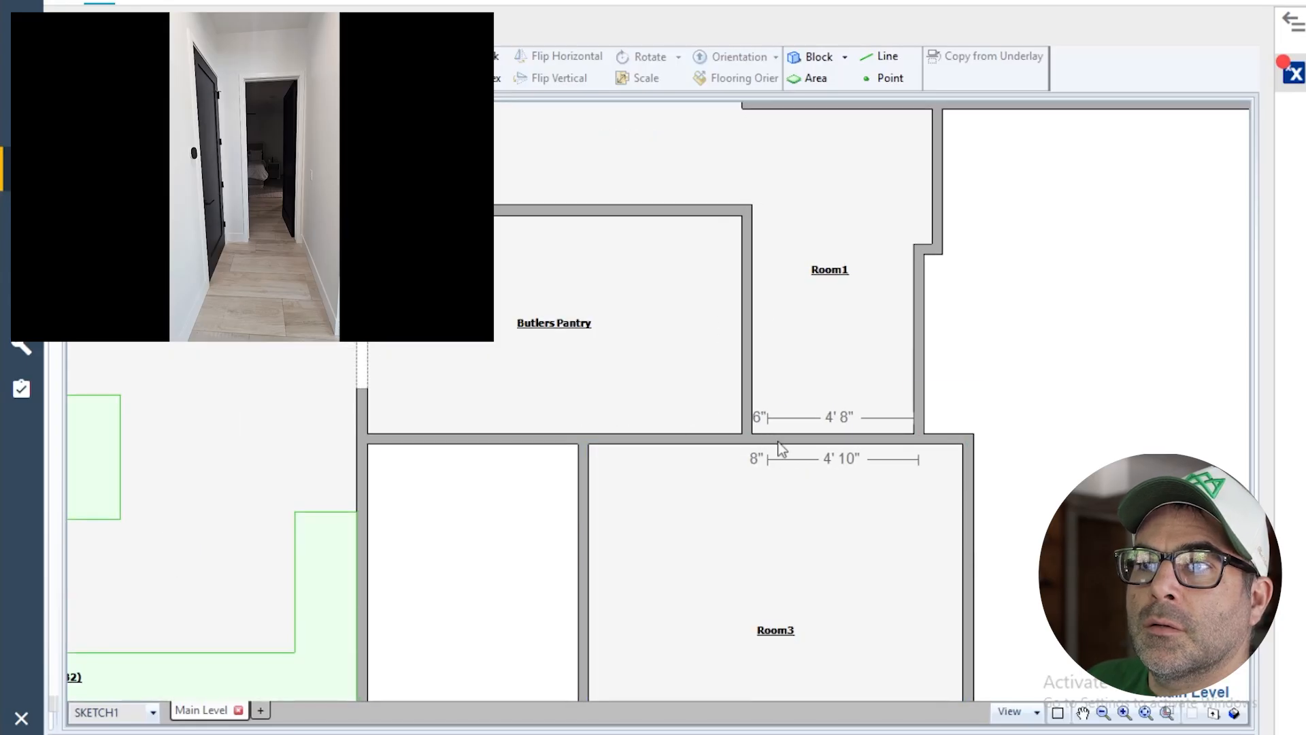
left_click(807, 438)
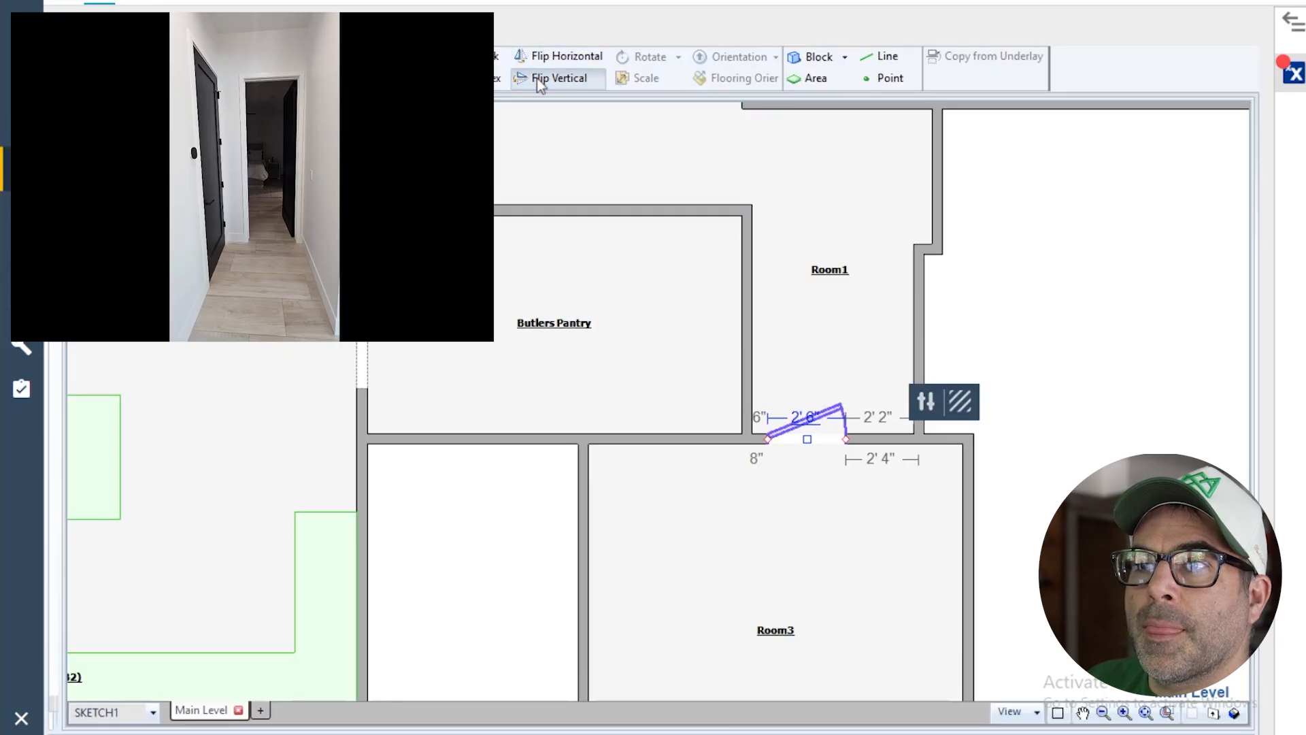
left_click(544, 78)
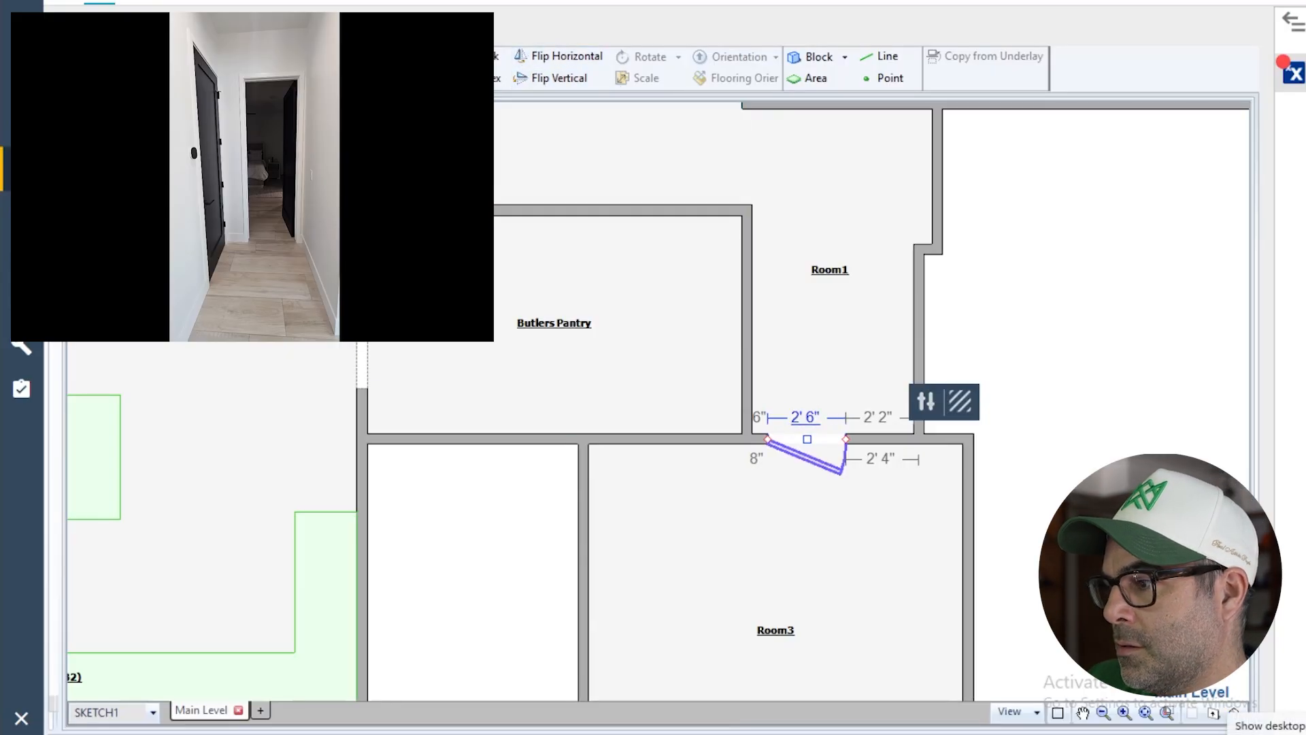
key("Escape")
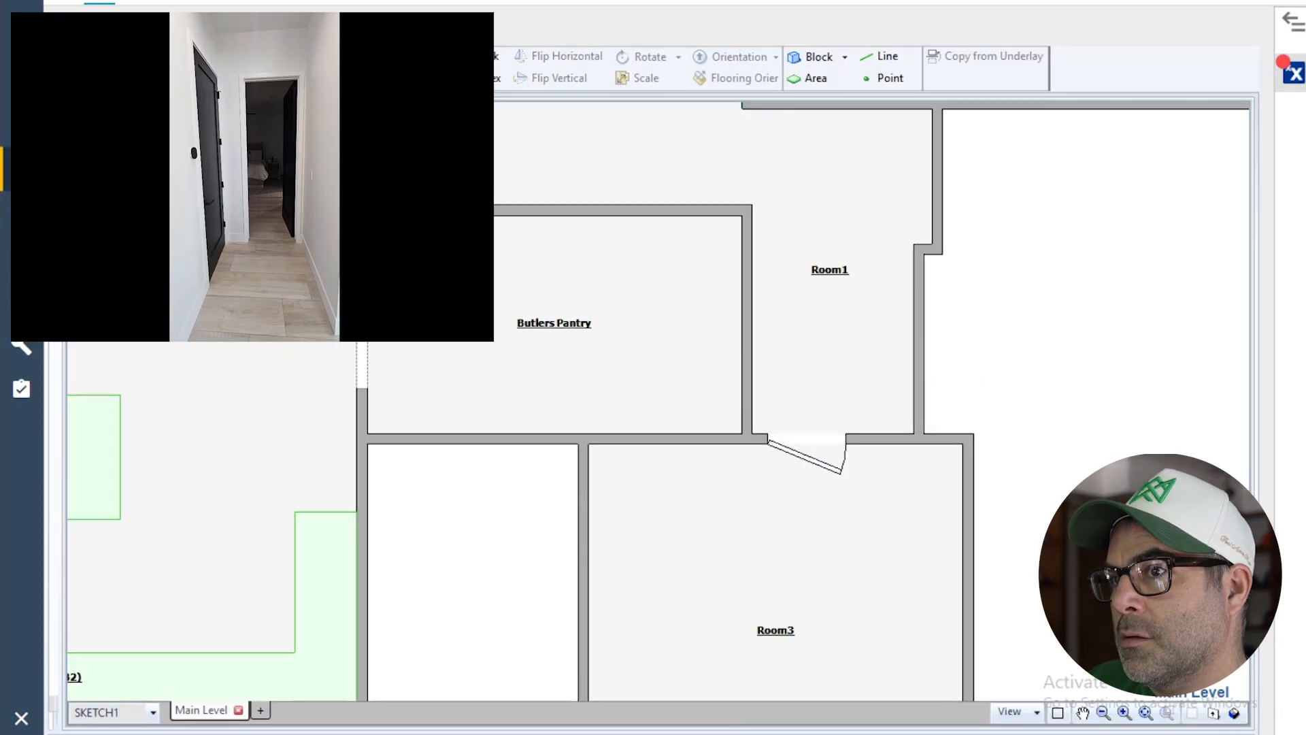
- Shift Room3 right so its left wall aligns with Room1's left wall, and delete the extra door in its top wall
left_click(880, 577)
left_click_drag(749, 632, 917, 632)
left_click(987, 440)
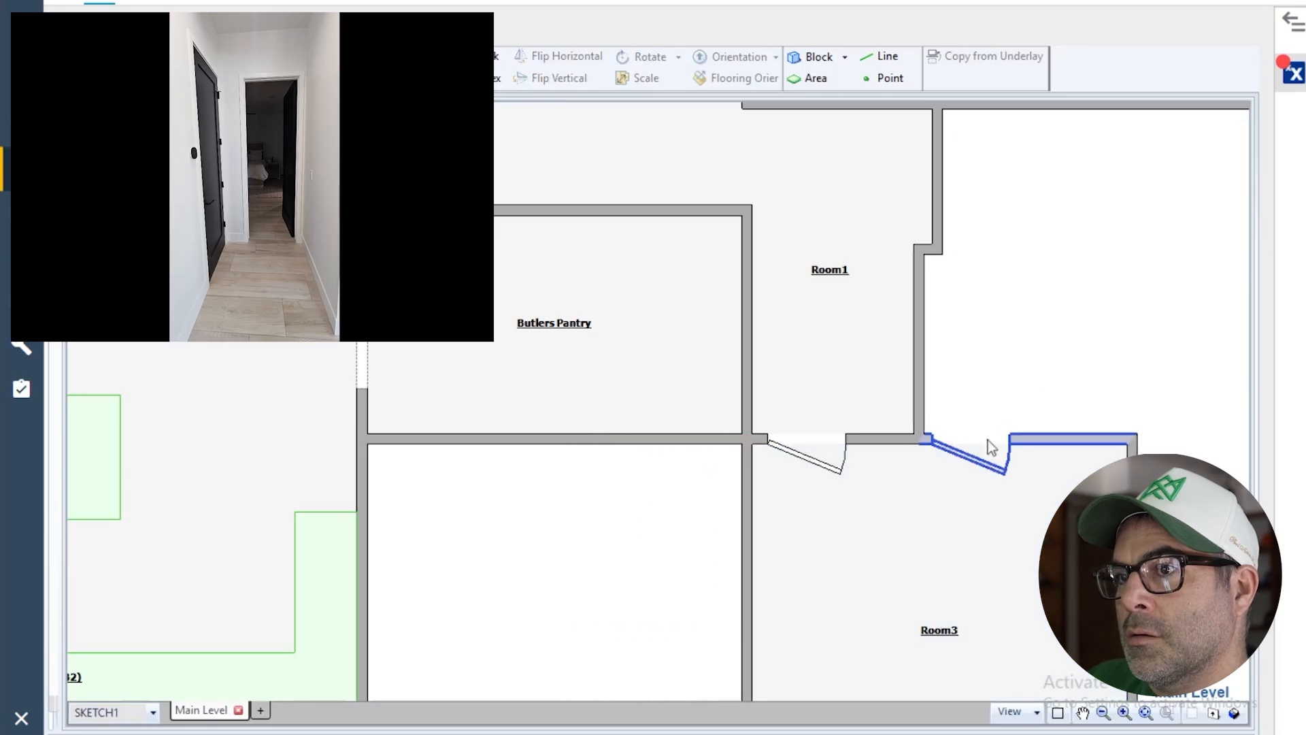
key("Delete")
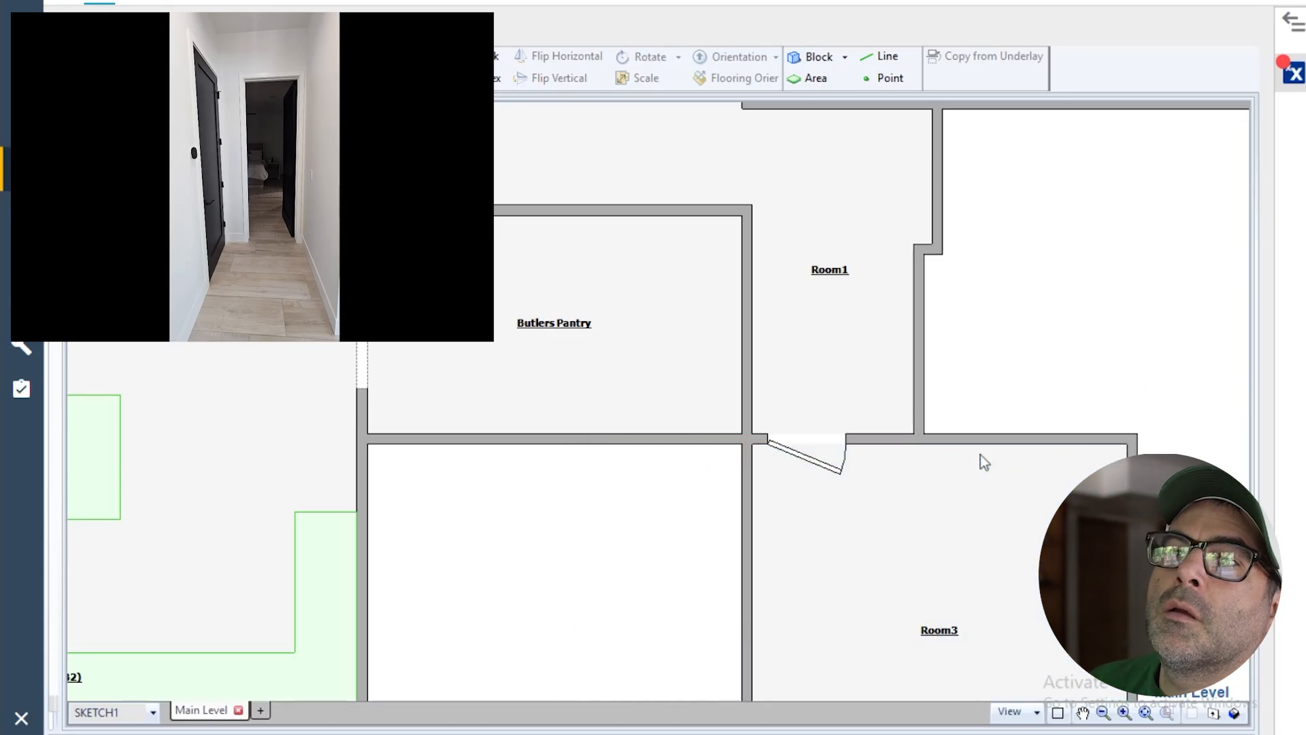
- Add a room to the right of Room1 beneath Room2, and extend its bottom wall down to line up with Room1's bottom wall
scroll(775, 415, "down", 5)
scroll(837, 586, "down", 2)
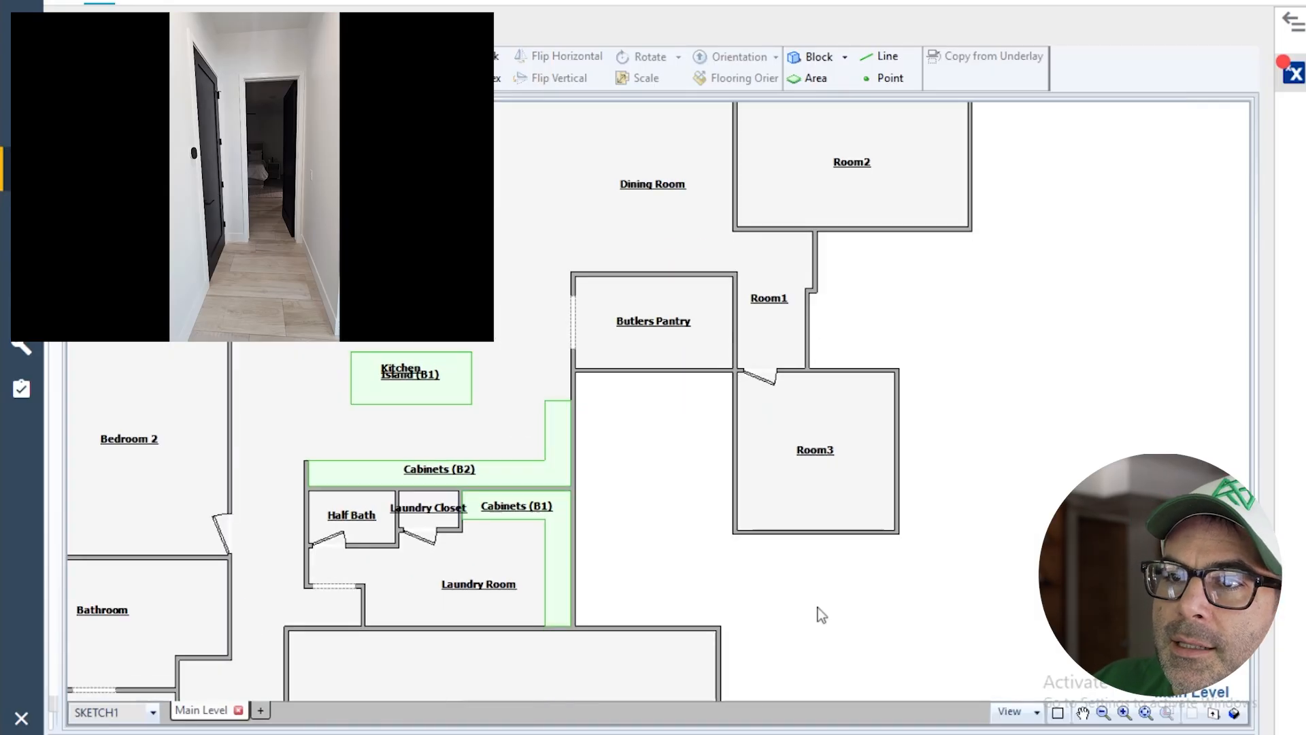
scroll(802, 605, "up", 3)
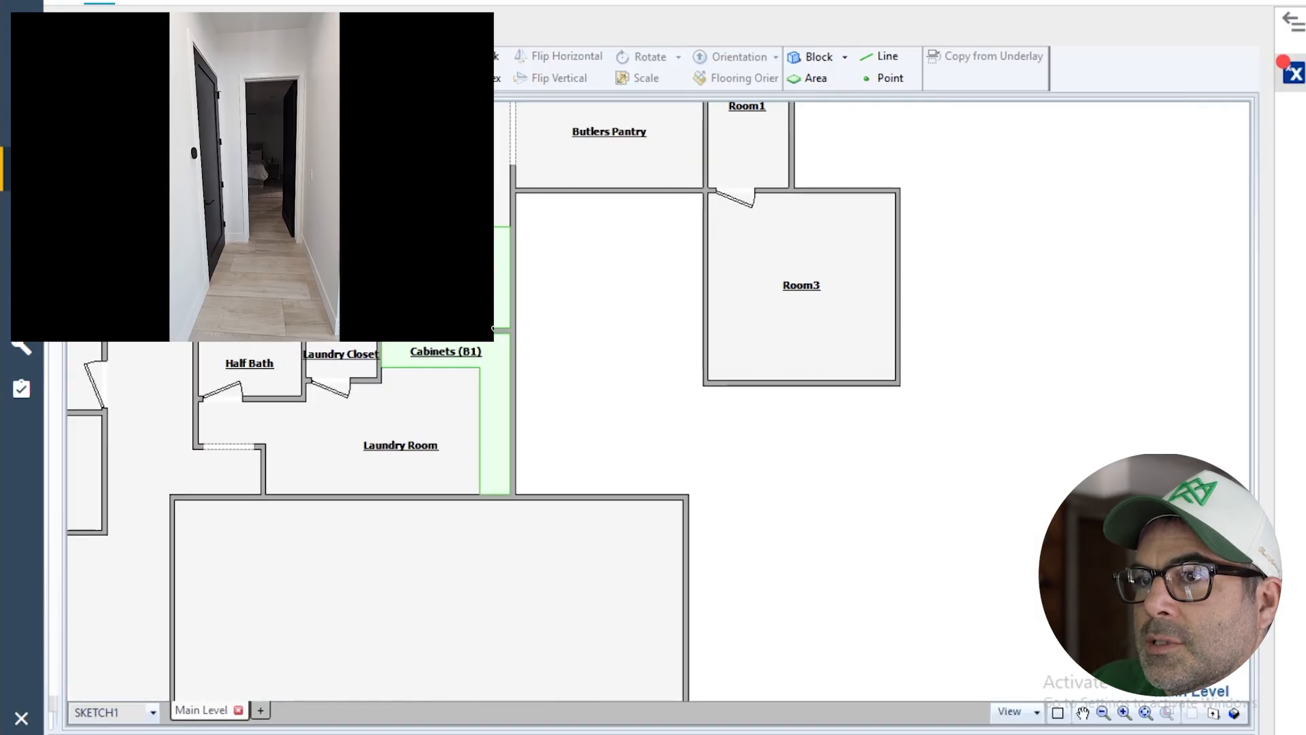
scroll(980, 552, "down", 2)
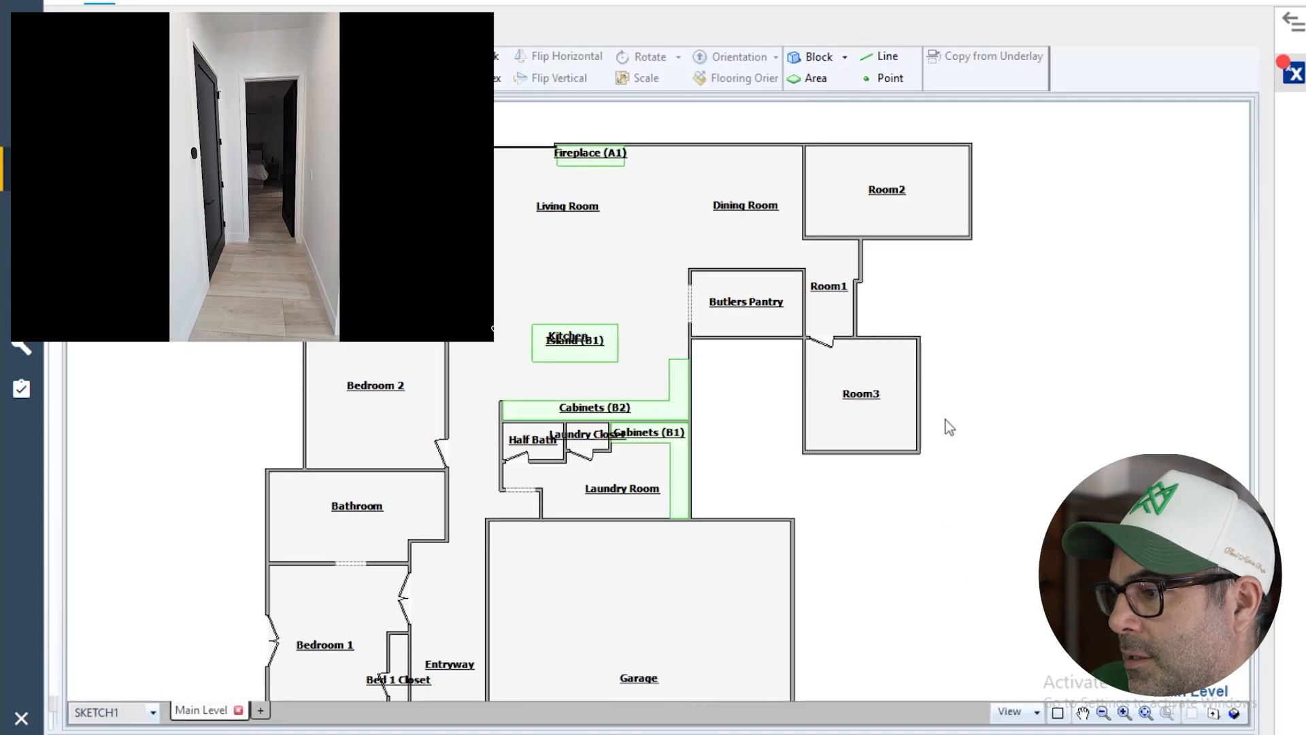
left_click(894, 202)
left_click(890, 196)
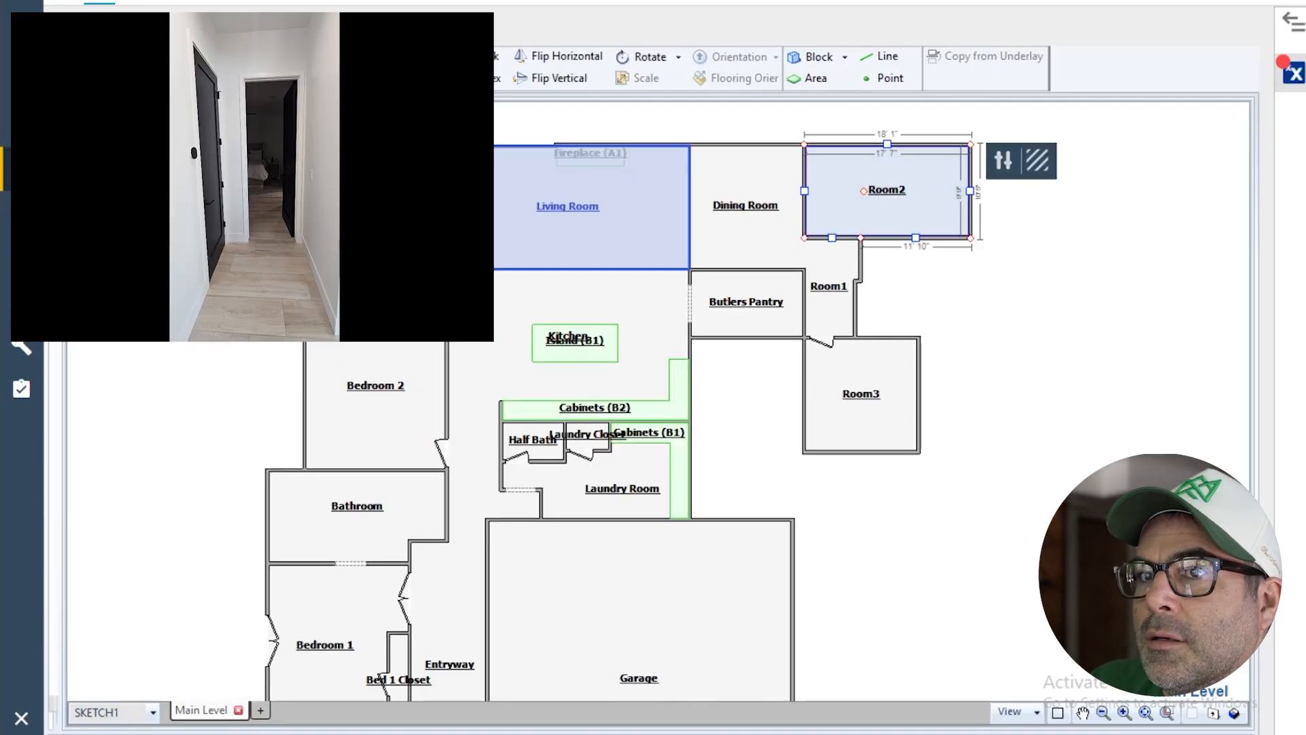
left_click(204, 61)
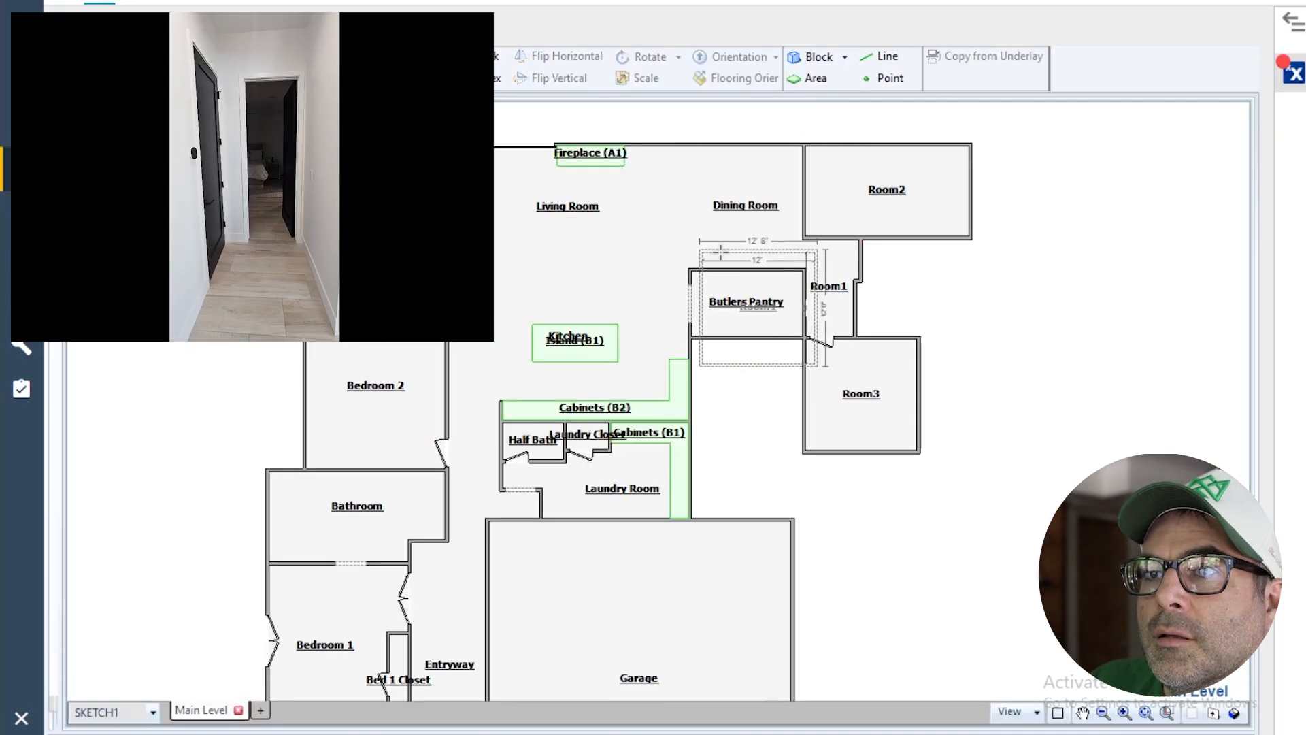
left_click(864, 243)
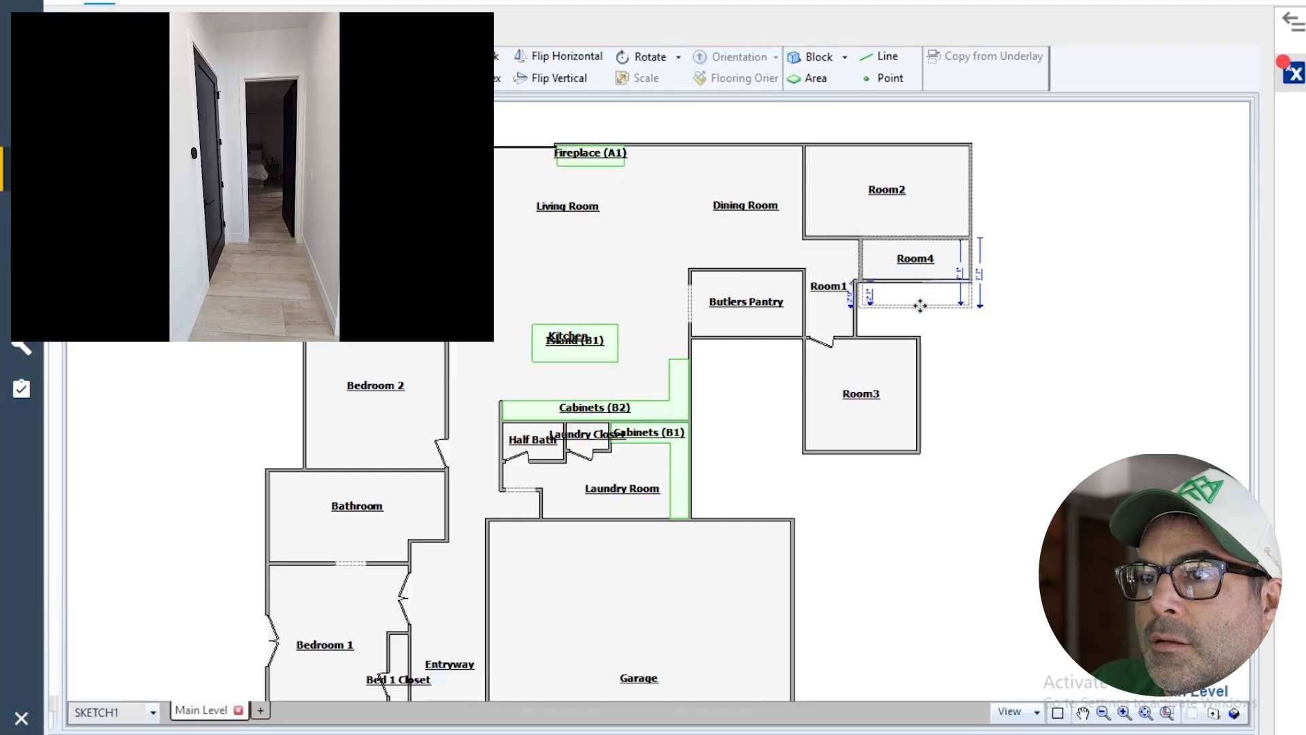
left_click(921, 329)
left_click(857, 309)
left_click_drag(856, 309, 856, 310)
- Place a 2' 6" door in the wall between Room1 and Room4, flipped horizontally to swing into Room1
scroll(870, 318, "up", 1)
left_click(901, 323)
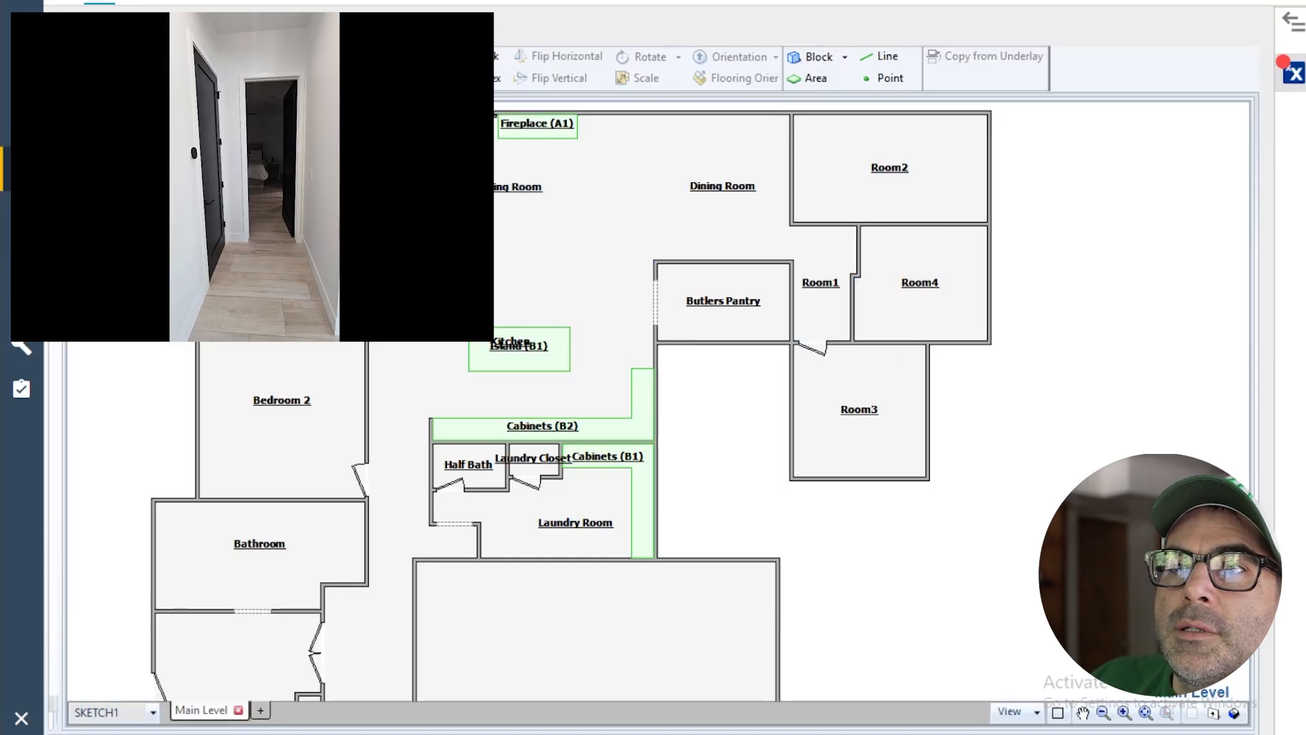
left_click(320, 58)
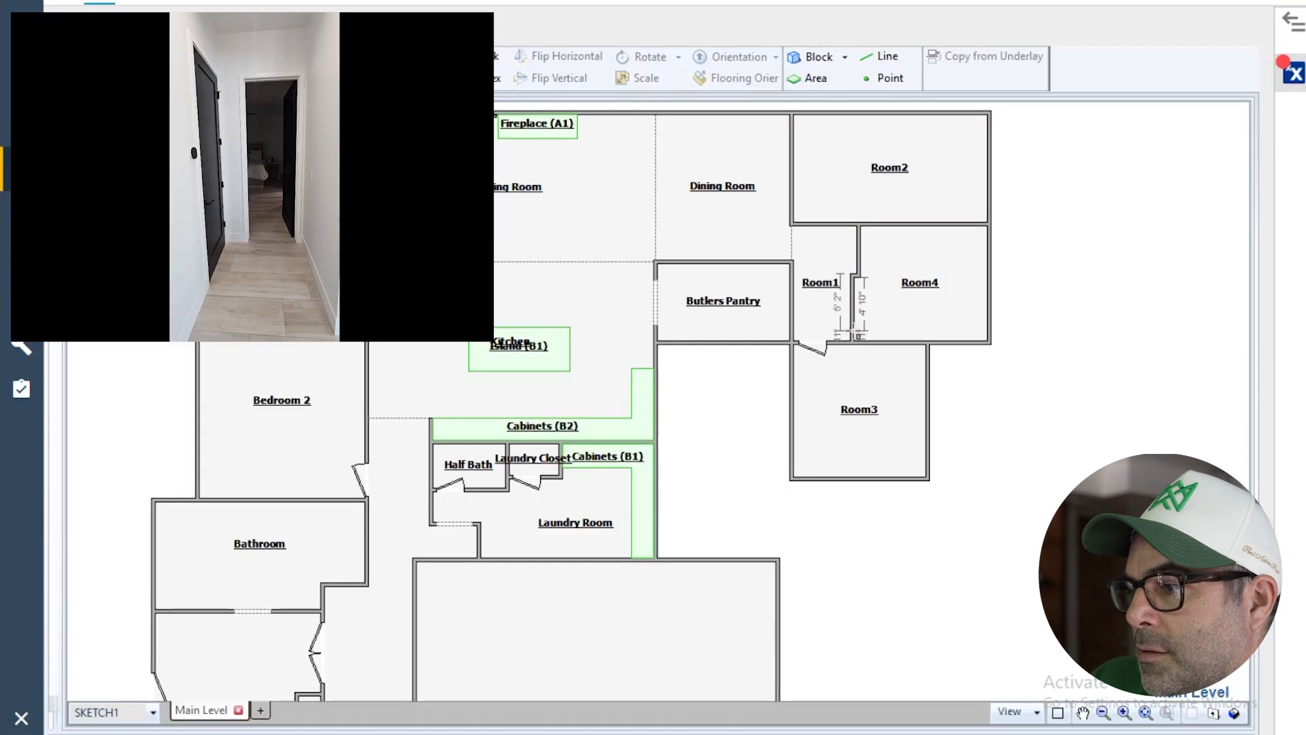
left_click(855, 316)
left_click(536, 60)
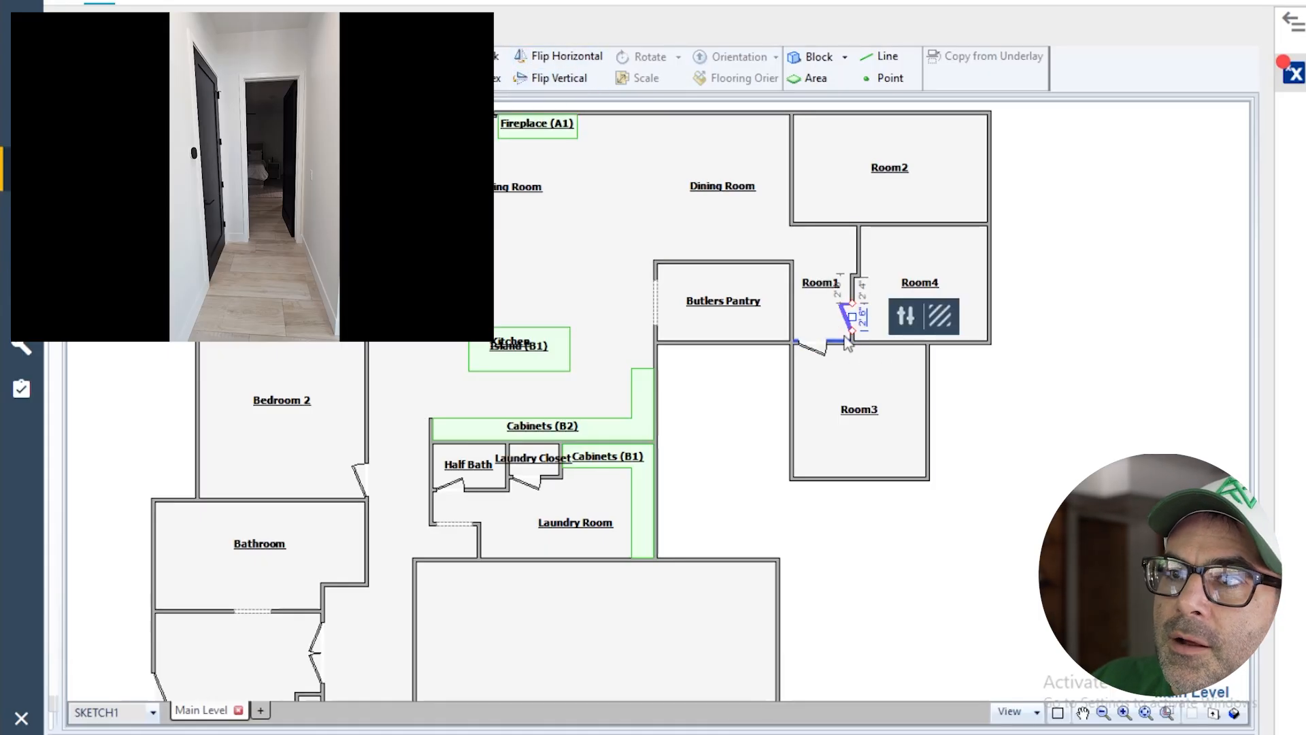
key("Escape")
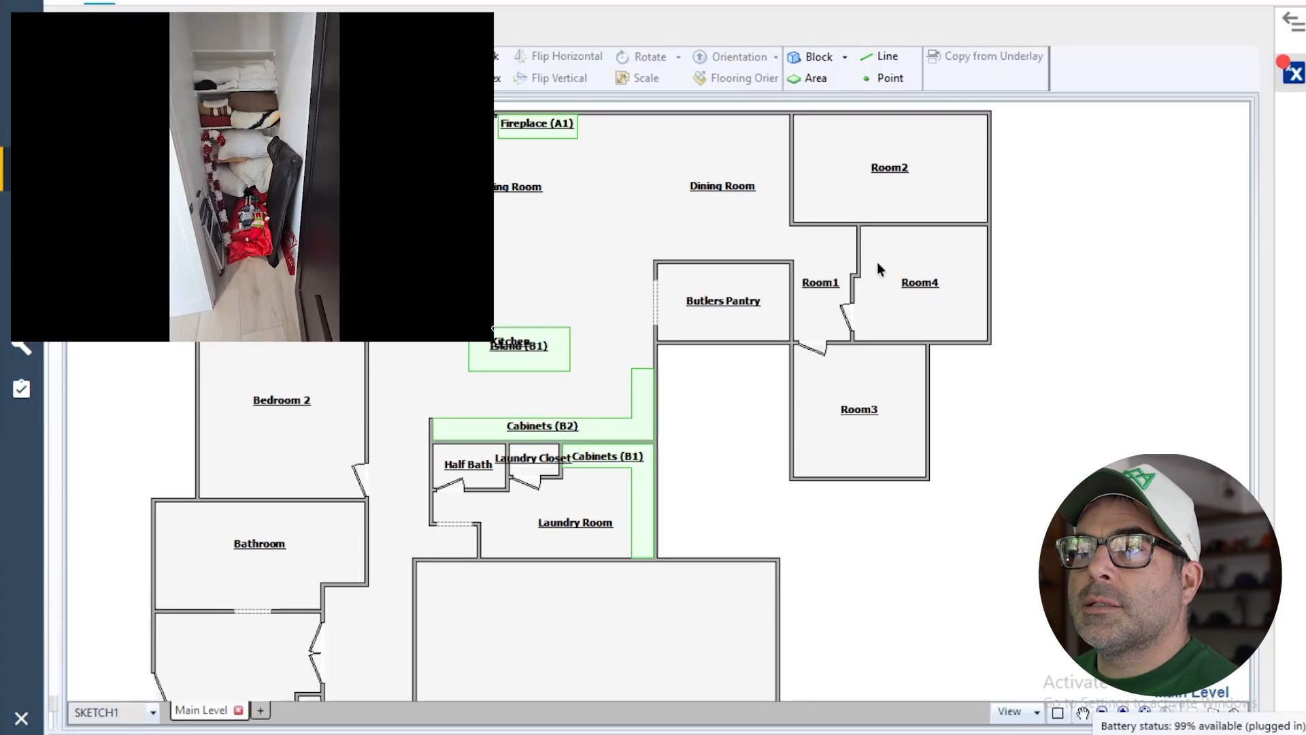
- Shrink Room4 by pulling its right wall in and its top wall down, to about 5' 8" by 5' 9"
left_click(933, 289)
left_click_drag(990, 291, 918, 291)
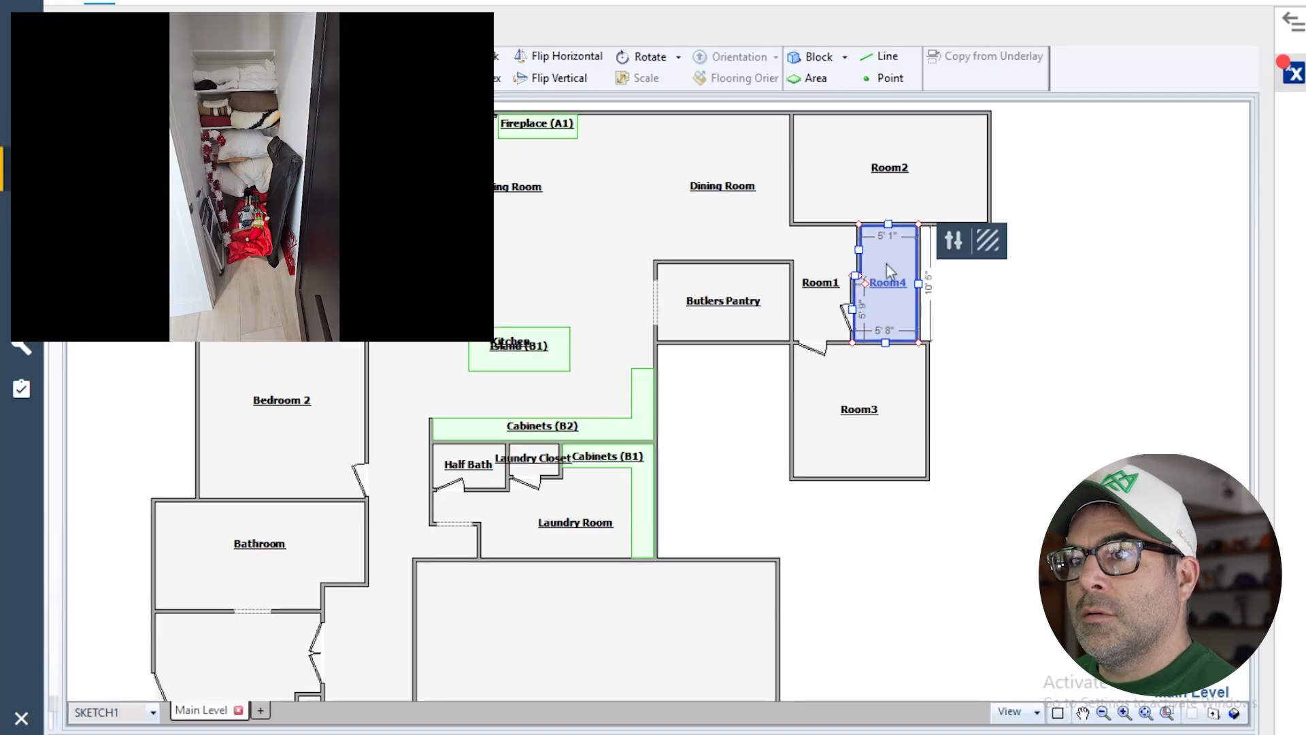
left_click_drag(889, 225, 889, 275)
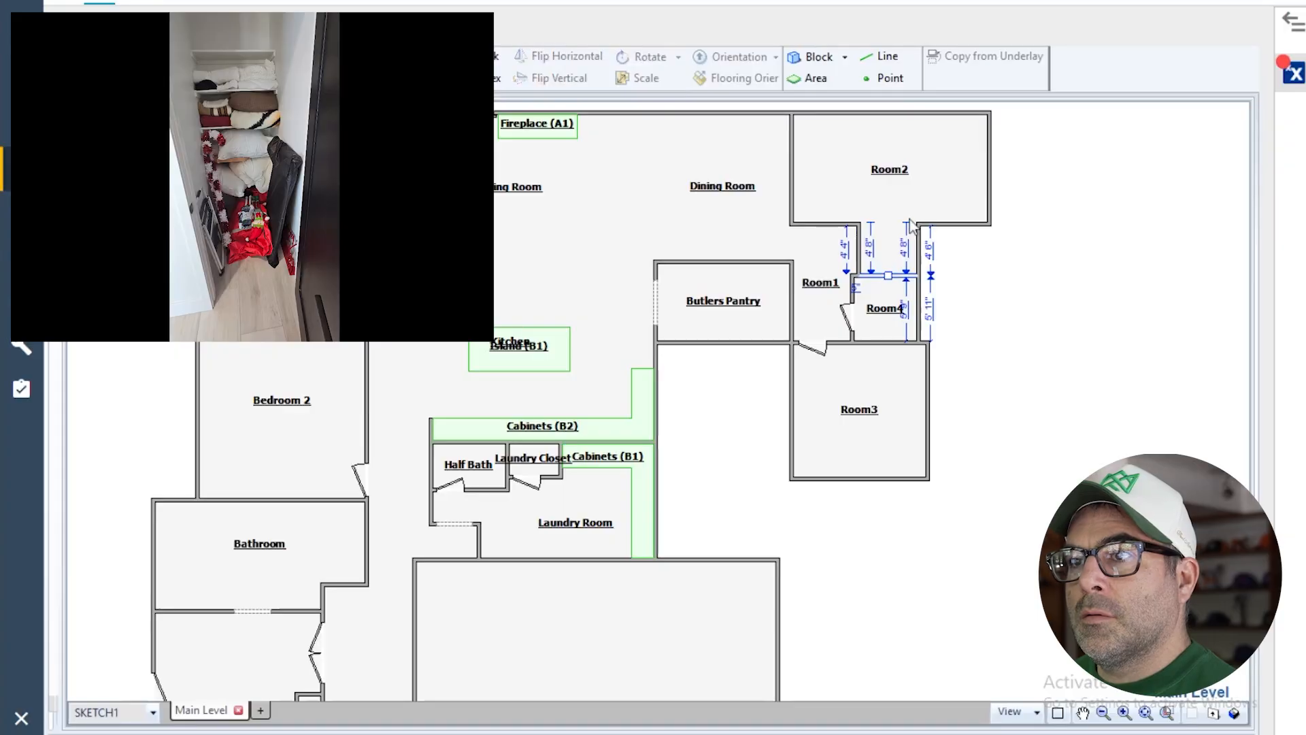
- Extend Room2's lower wall down to meet Room4's top wall, filling the gap between the two rooms
left_click(954, 225)
left_click_drag(959, 232, 962, 273)
left_click(922, 189)
- Rename Room4 as Linen Closet, dismissing the Windows activation pop-up
left_click(903, 291)
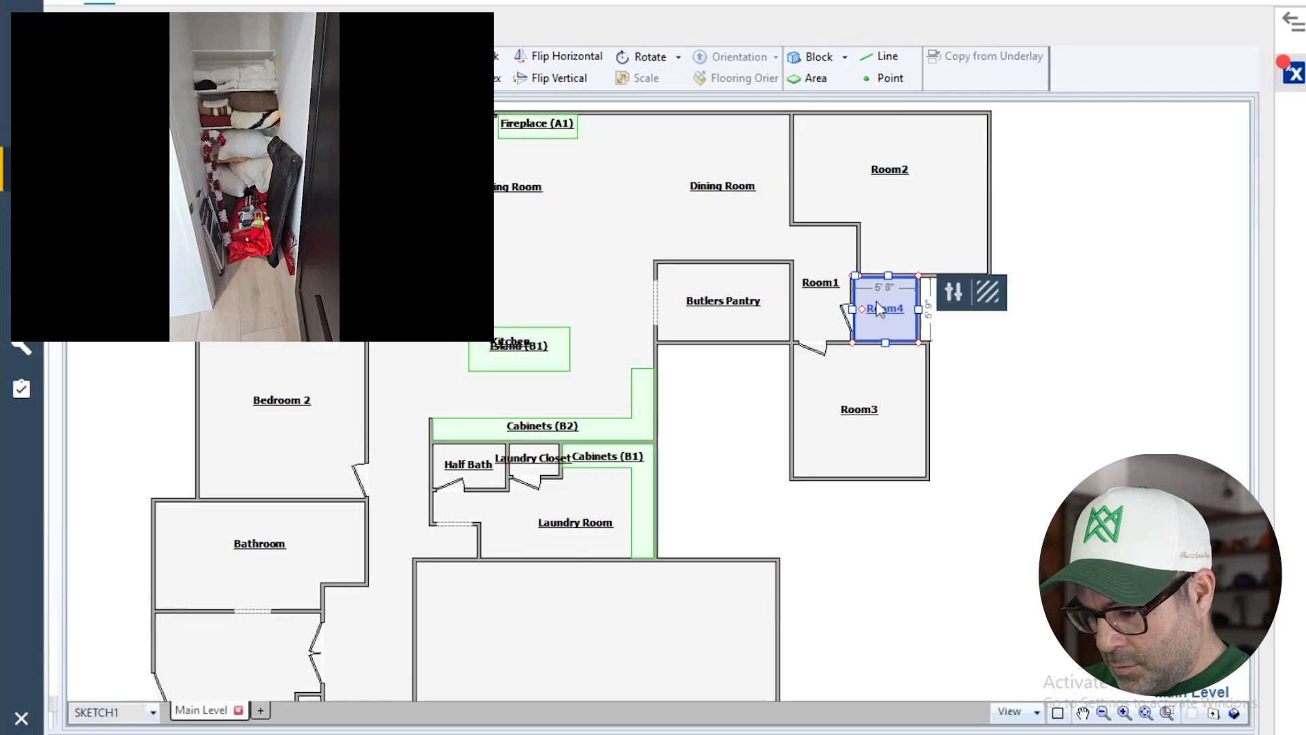
double_click(896, 310)
type("Linen")
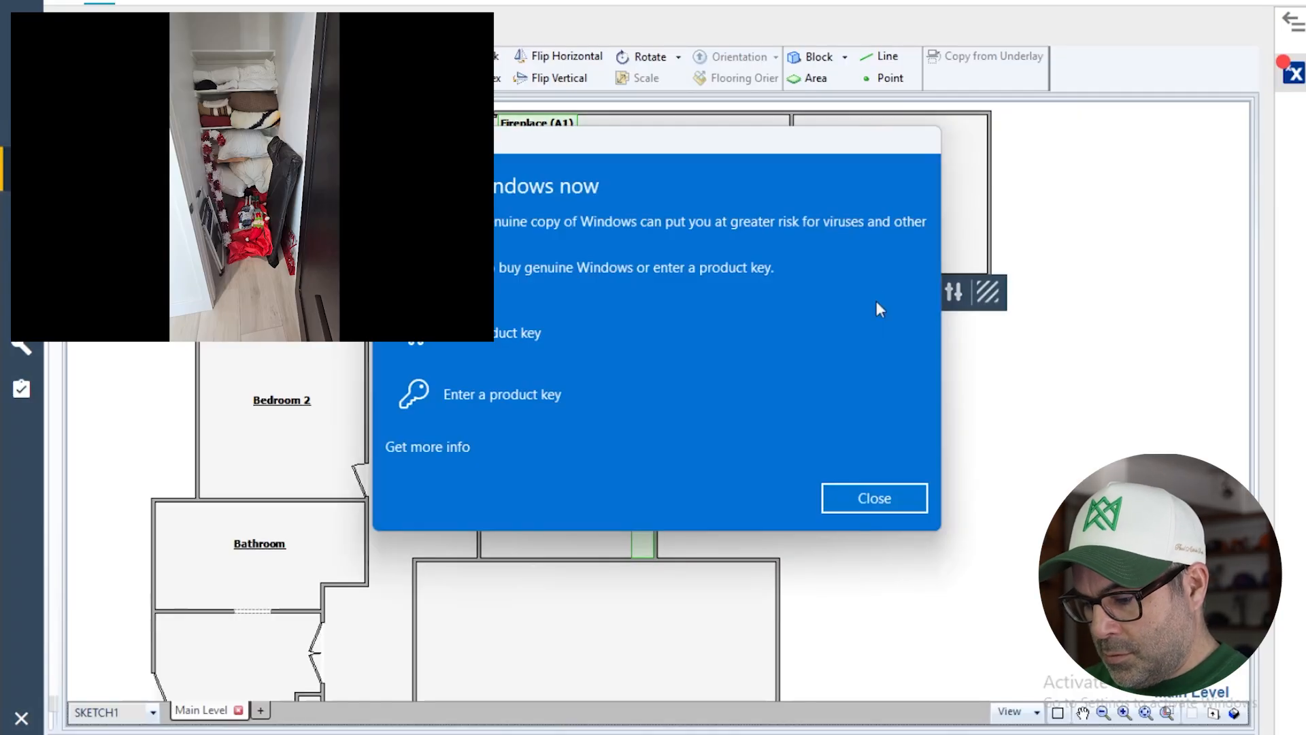
left_click(891, 498)
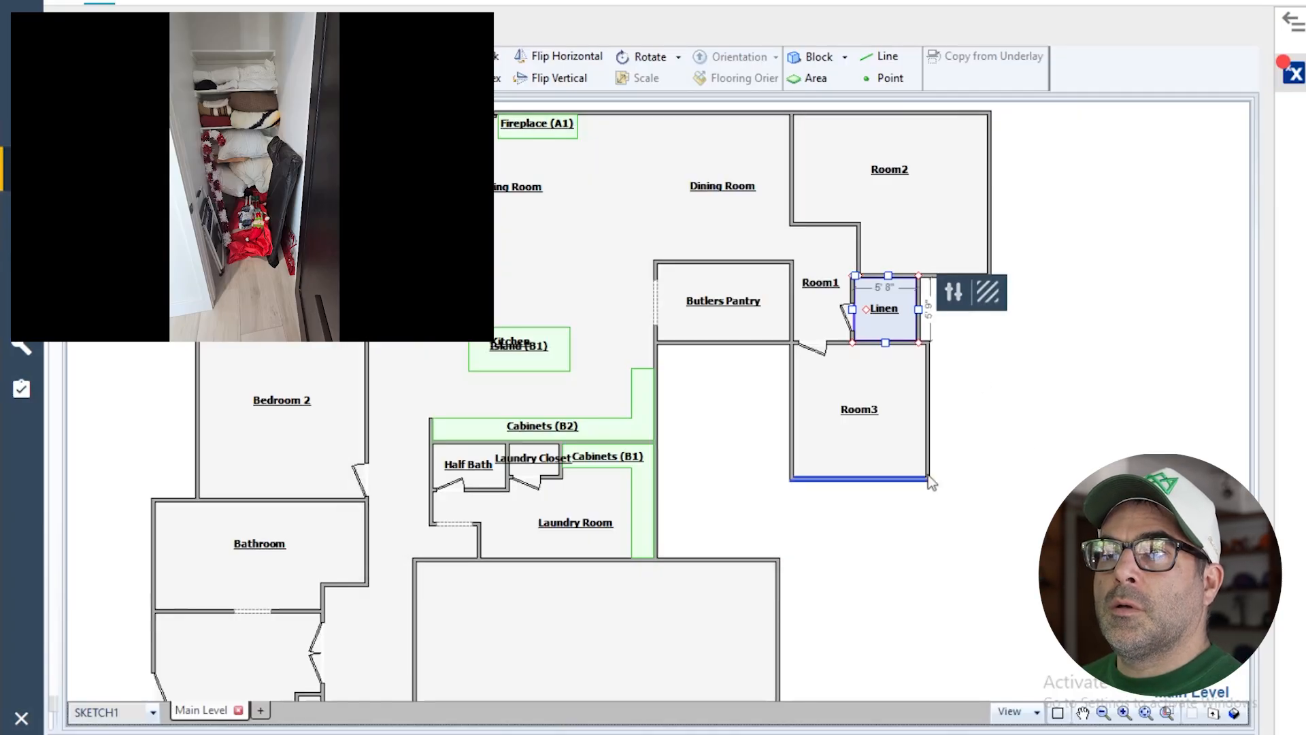
left_click(947, 358)
left_click(889, 314)
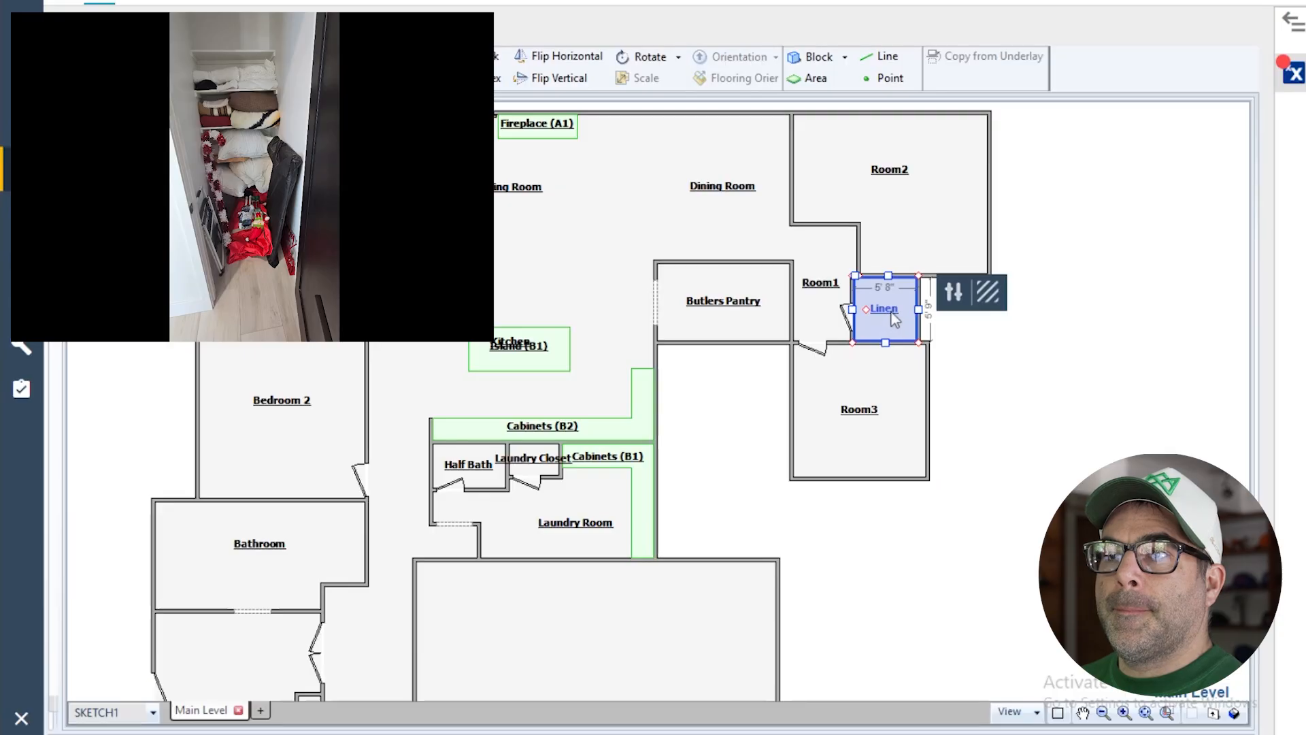
double_click(892, 311)
type("Linen Closet")
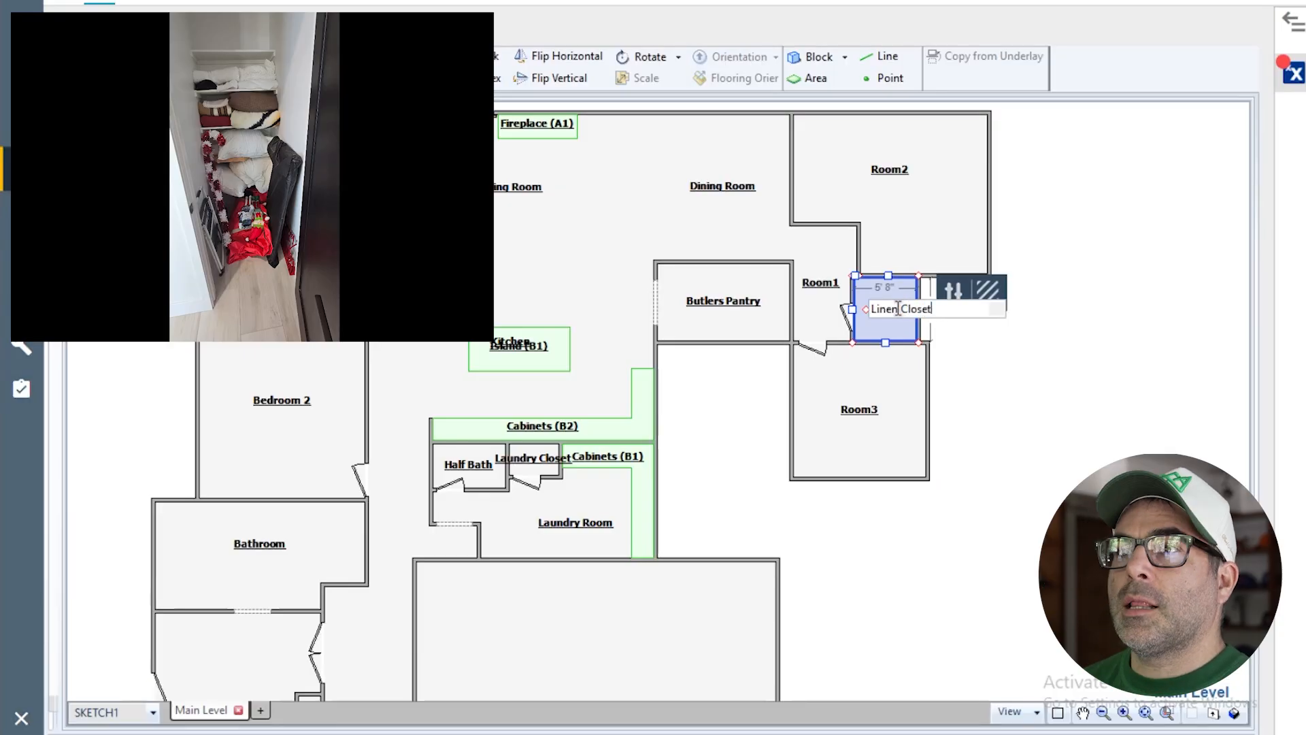
left_click(1011, 381)
- Enlarge Room3 to about 17' 3" by 14' 1" by moving its right wall outward and its bottom wall down
scroll(972, 408, "down", 1)
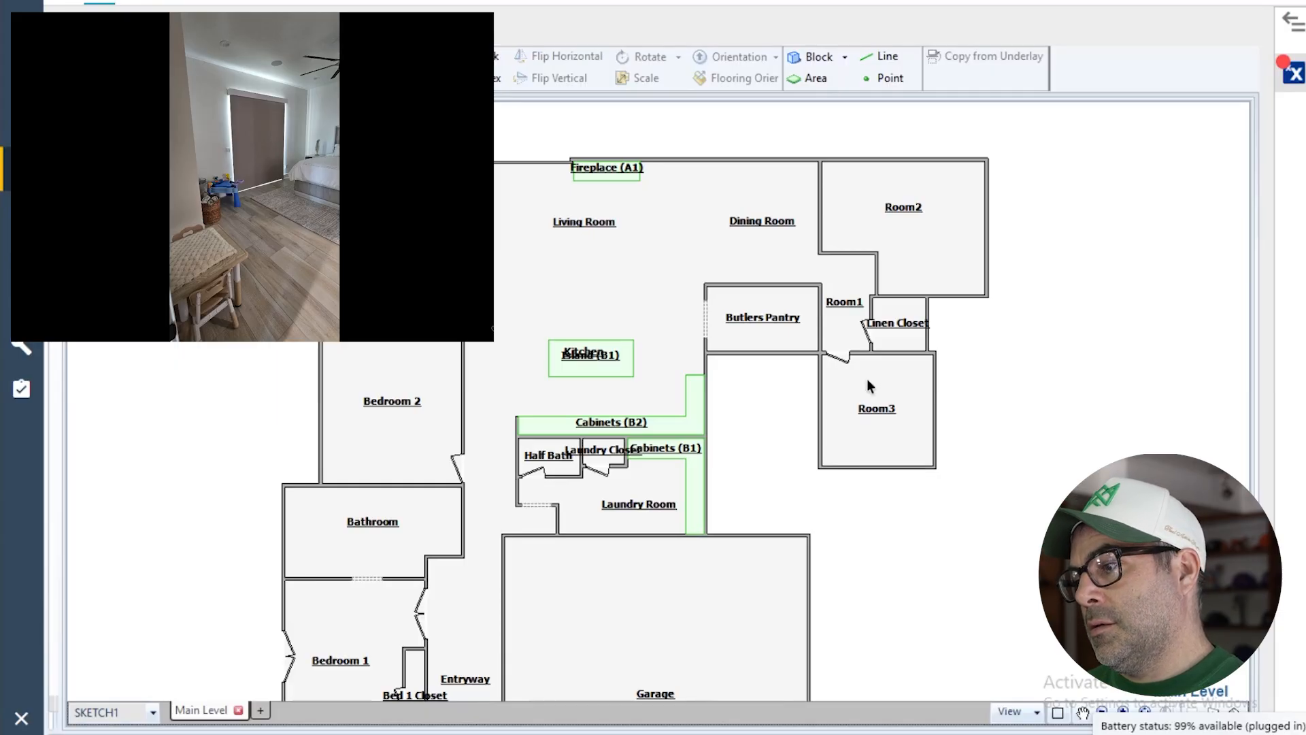
left_click(901, 408)
left_click_drag(933, 411, 984, 410)
left_click(929, 421)
scroll(912, 434, "up", 2)
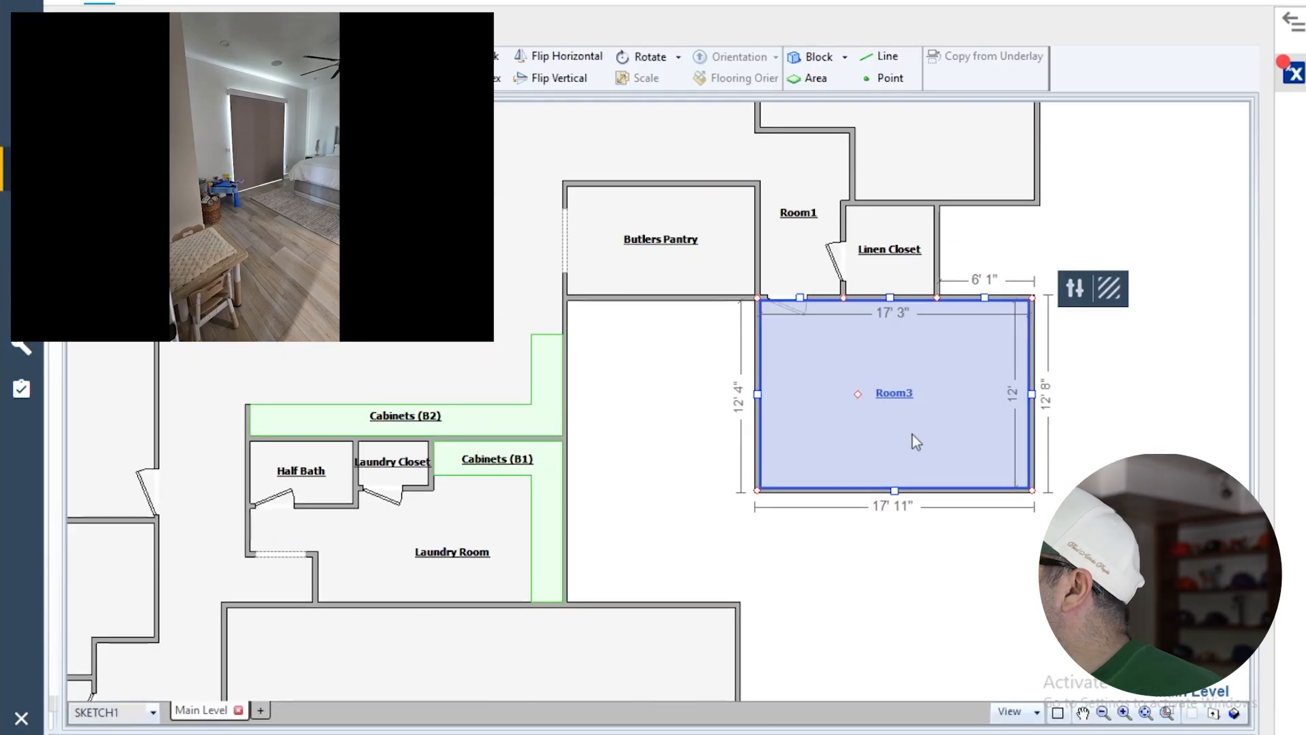
left_click_drag(895, 488, 894, 521)
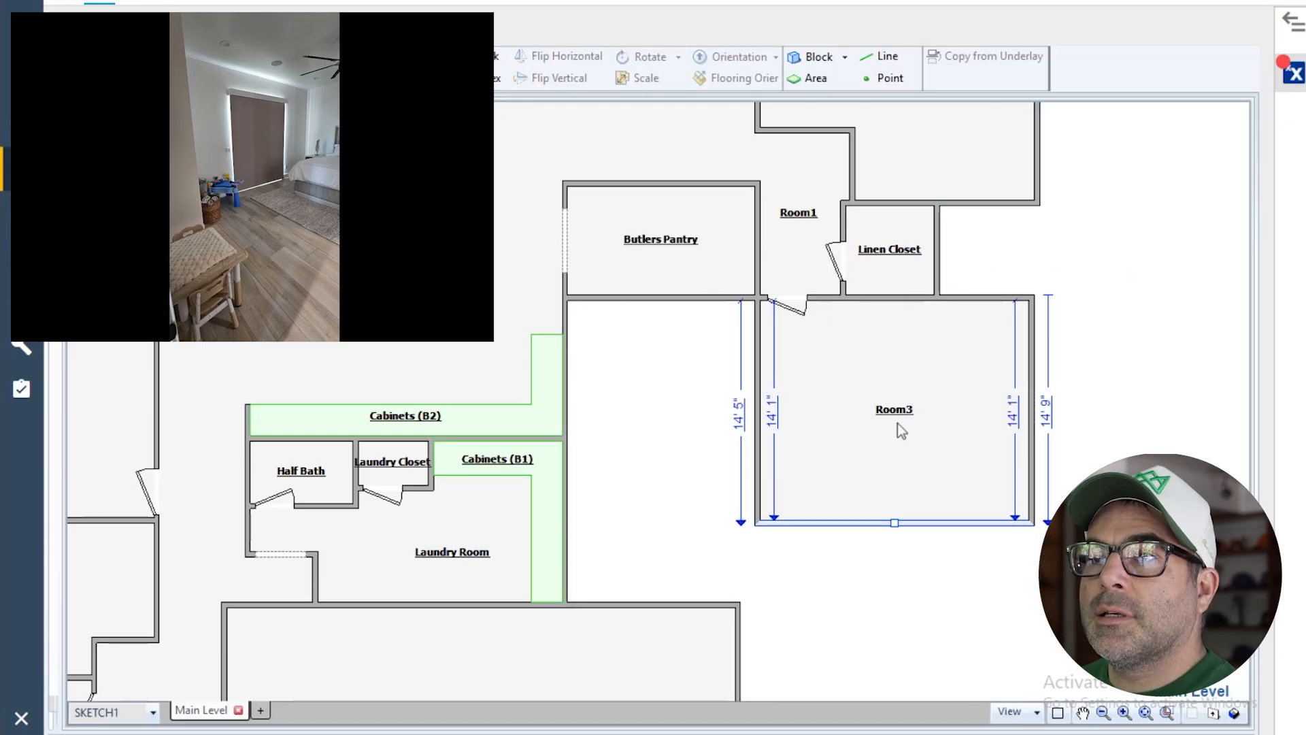
- Rename the enlarged Room3 as Bedroom 3
left_click(897, 410)
left_click(896, 411)
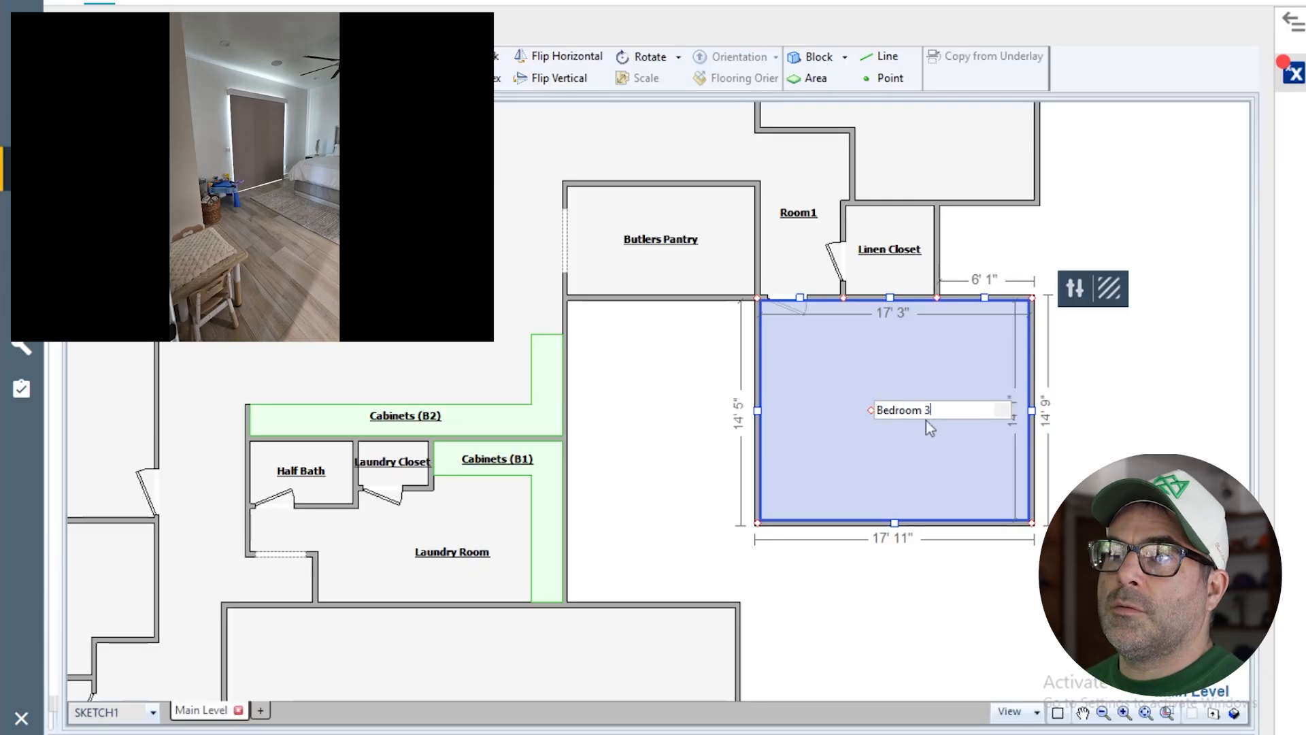
left_click(957, 614)
- Enclose a room beneath the Butlers Pantry with a wall from Bedroom 3's left wall to the kitchen wall, and name it Bed 3 Closet
scroll(720, 421, "down", 3)
scroll(380, 513, "down", 2)
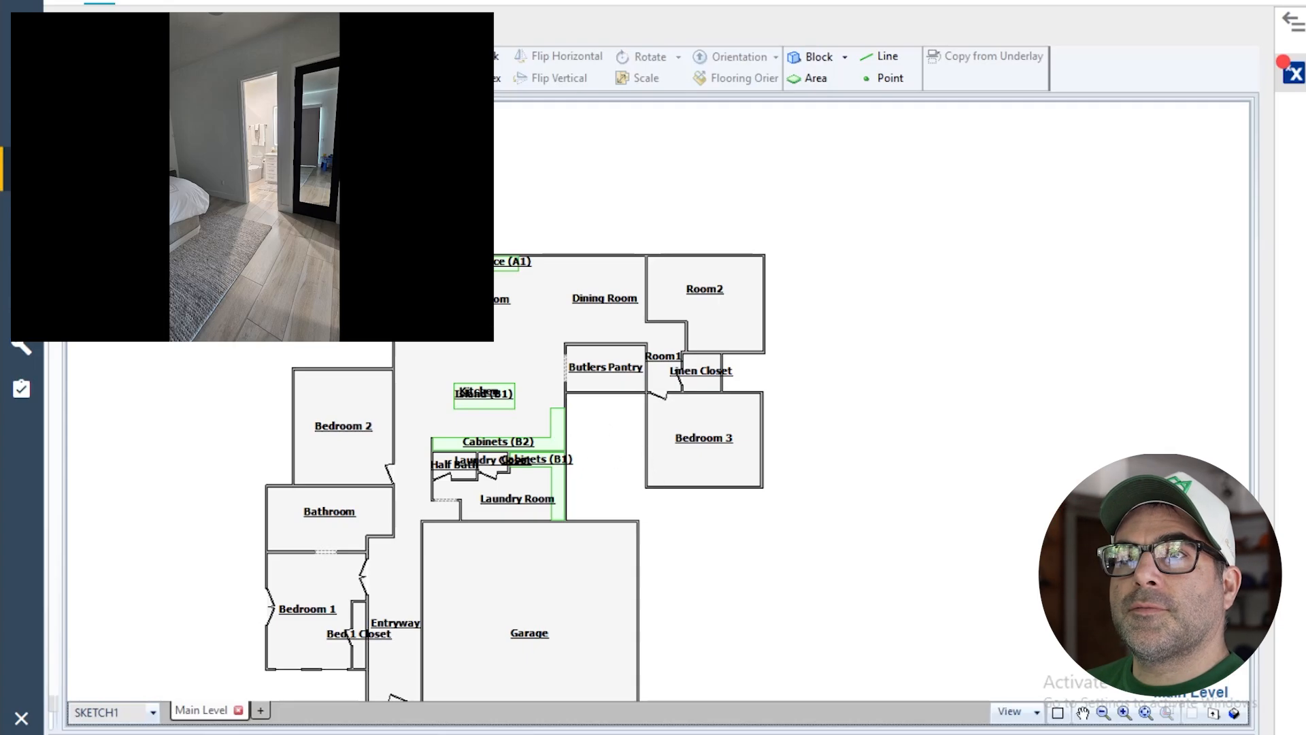
left_click_drag(646, 426, 566, 427)
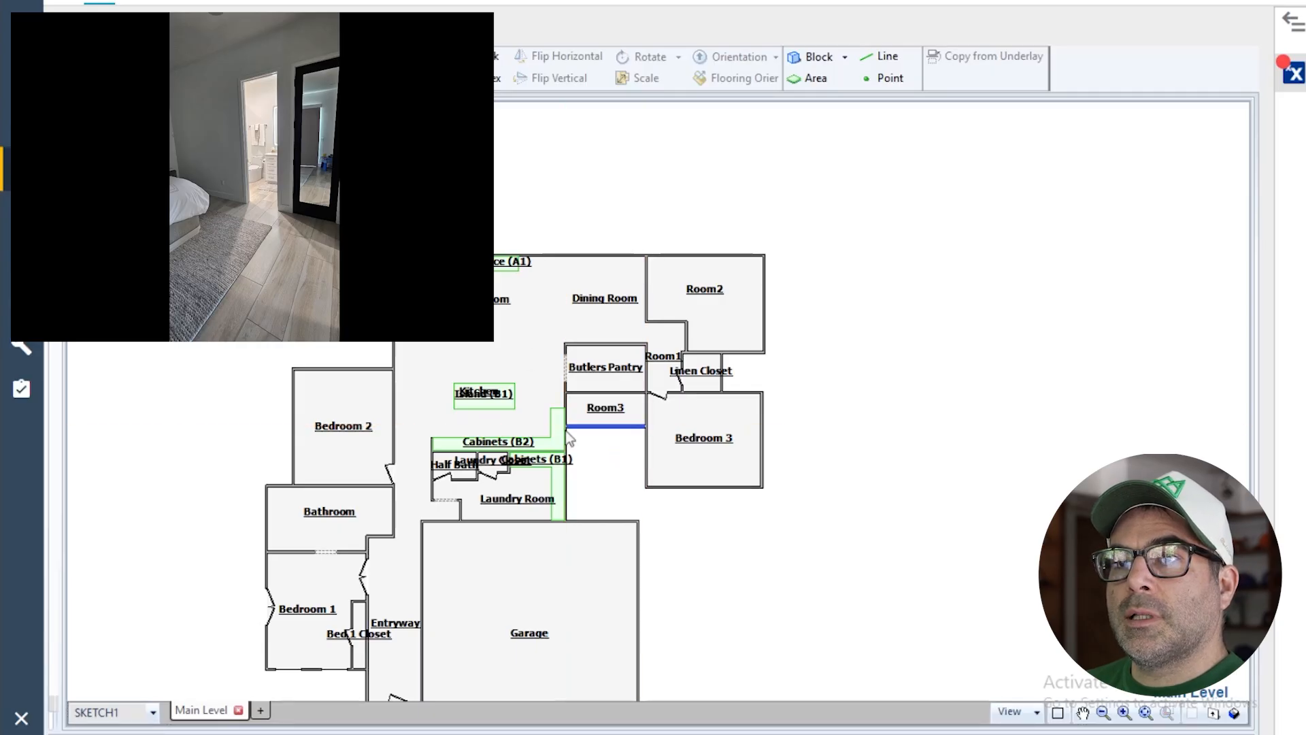
double_click(608, 411)
type("Bed 3 Closet")
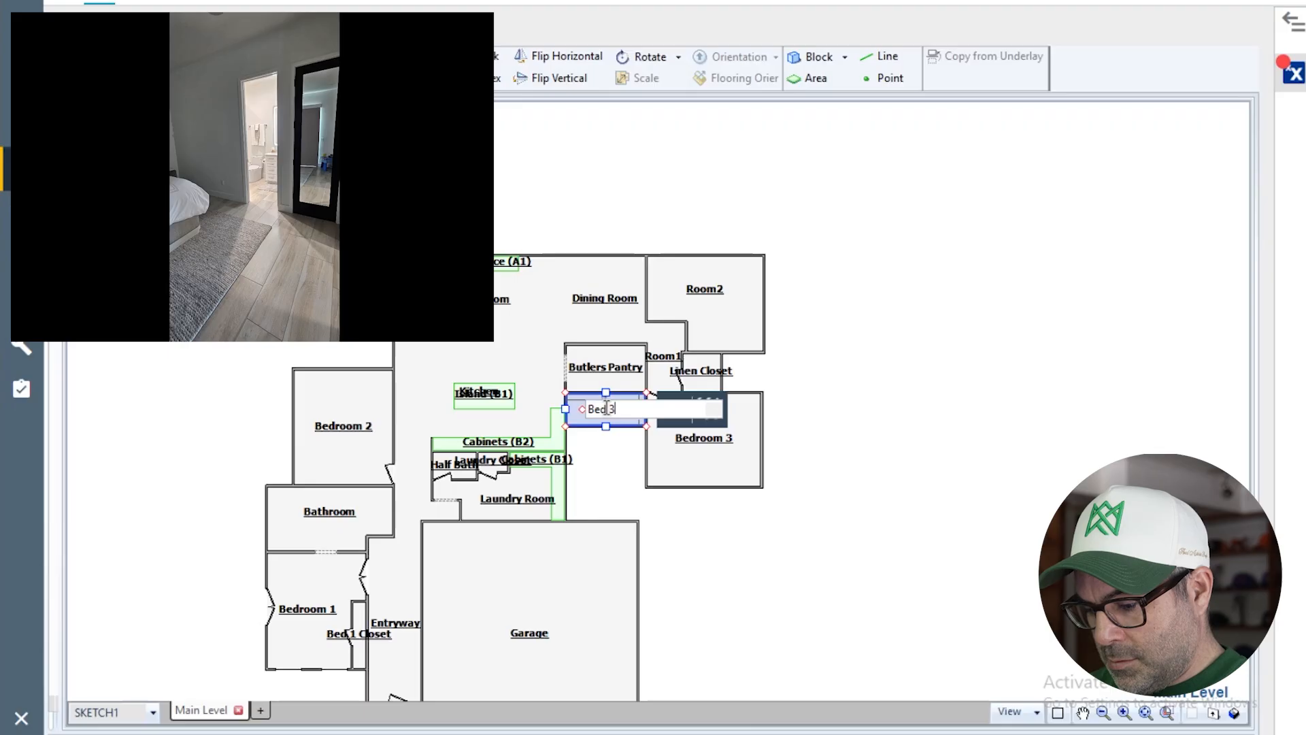
left_click(679, 517)
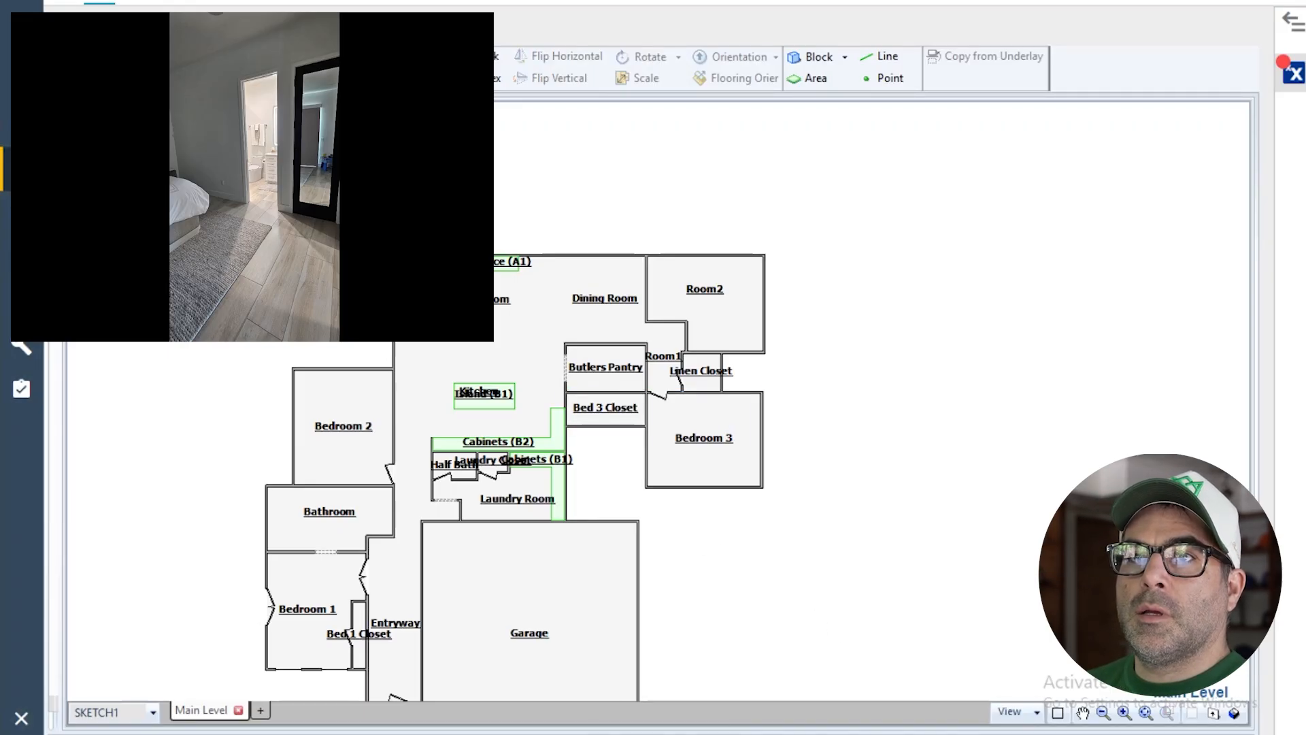
- Add a room beneath Bed 3 Closet and extend its bottom wall down to line up with Bedroom 3's bottom wall
left_click(570, 434)
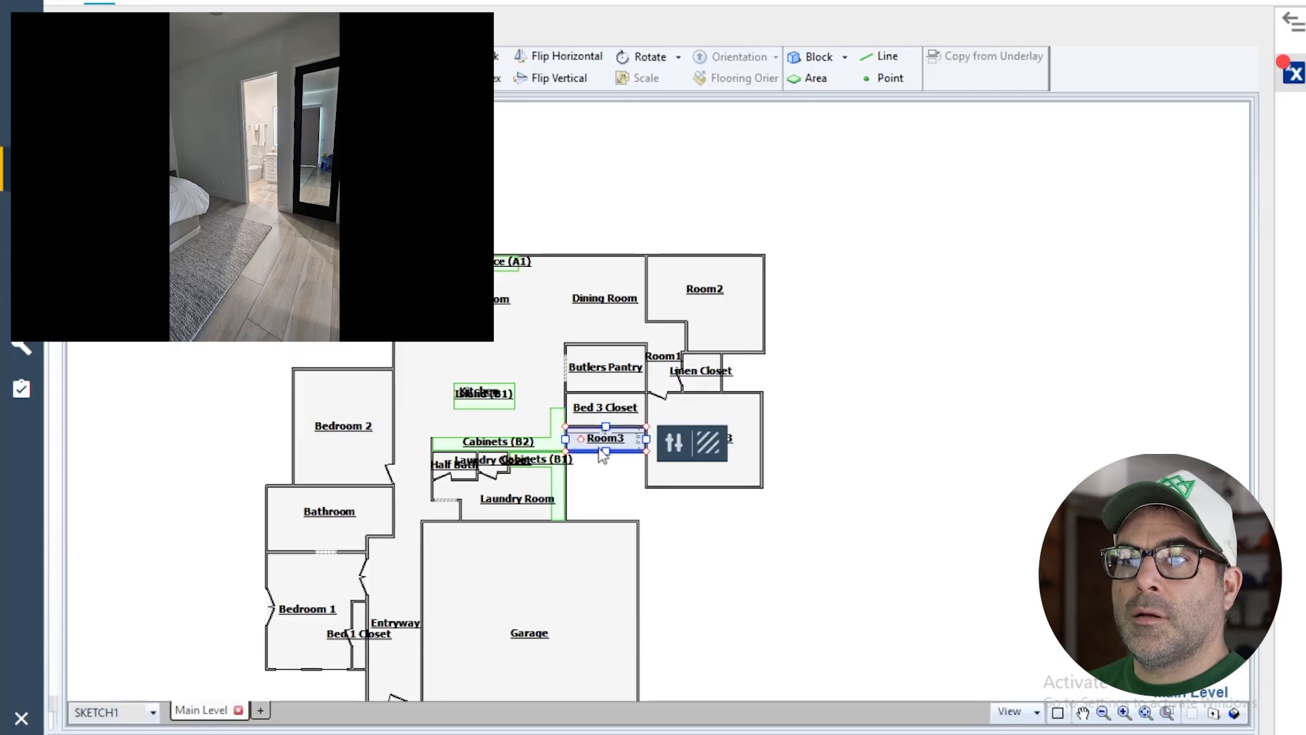
left_click_drag(605, 449, 633, 493)
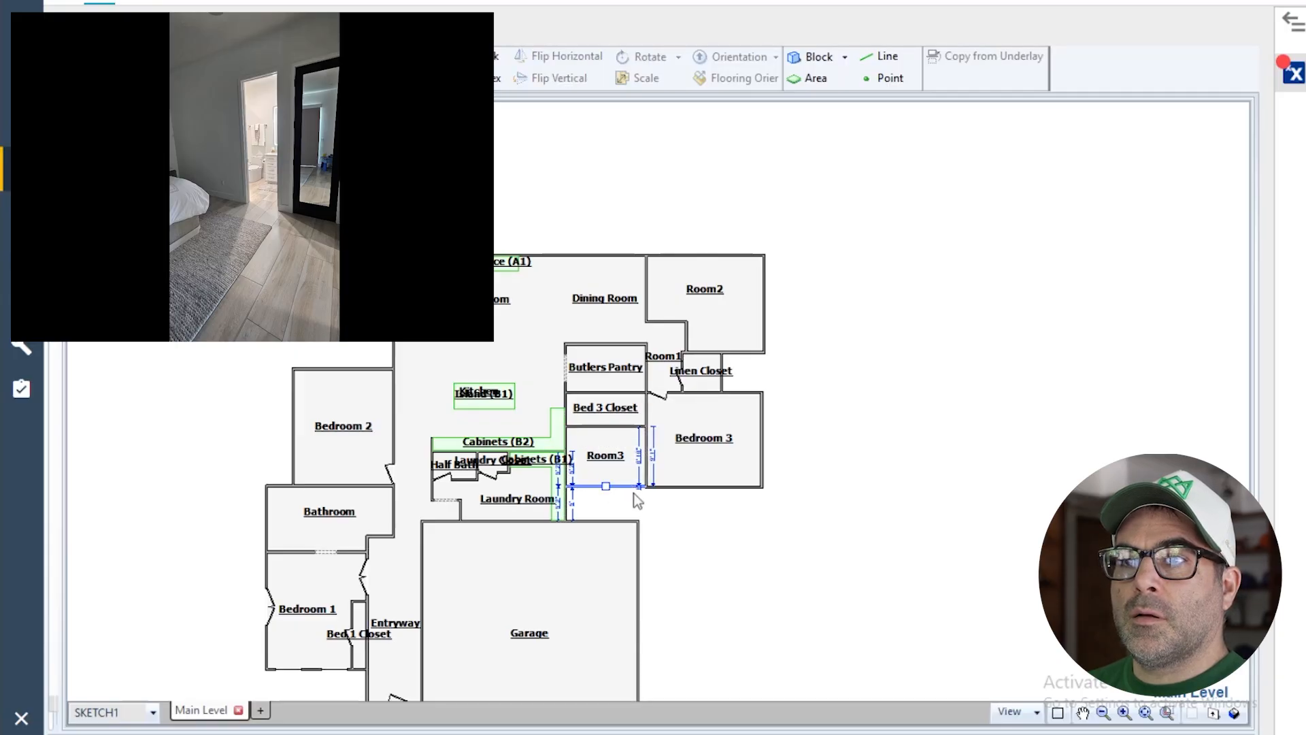
scroll(632, 492, "up", 2)
- Rename the new room beneath Bed 3 Closet as Bed 3 Bath
left_click(601, 449)
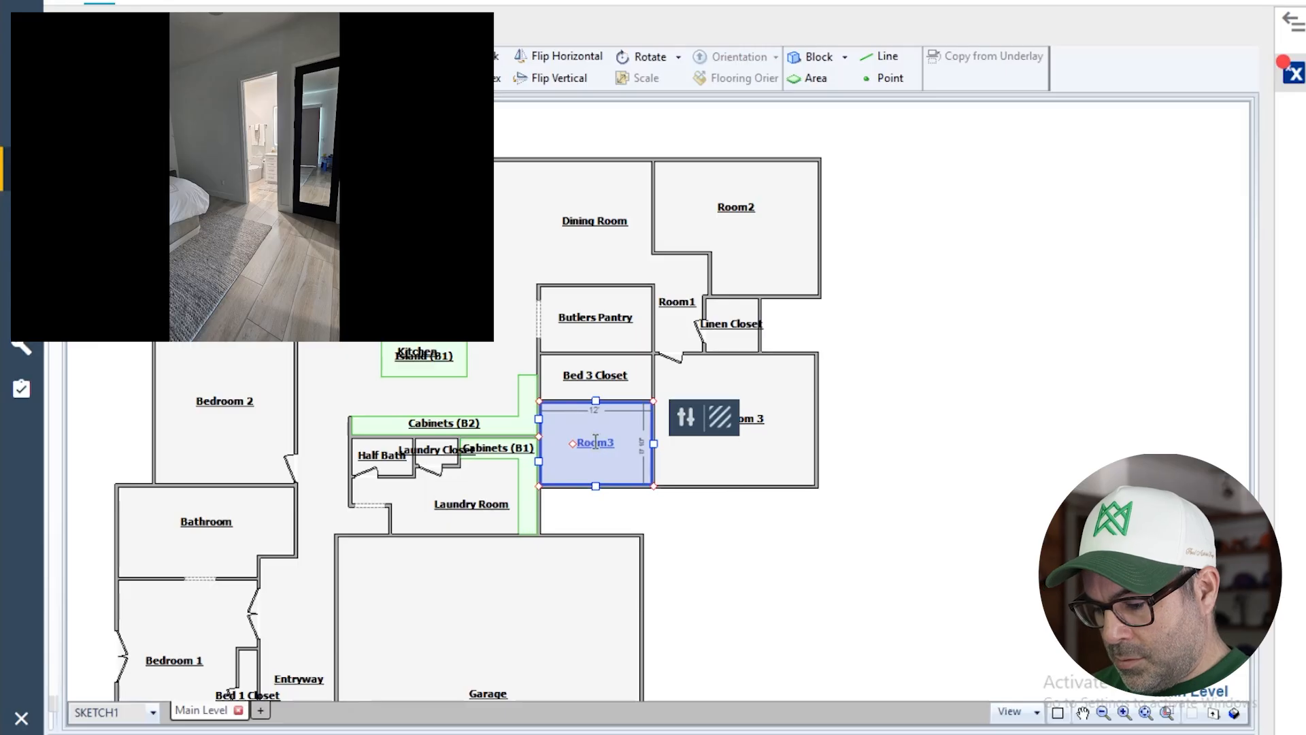
double_click(596, 442)
type("Bed 3 Bat")
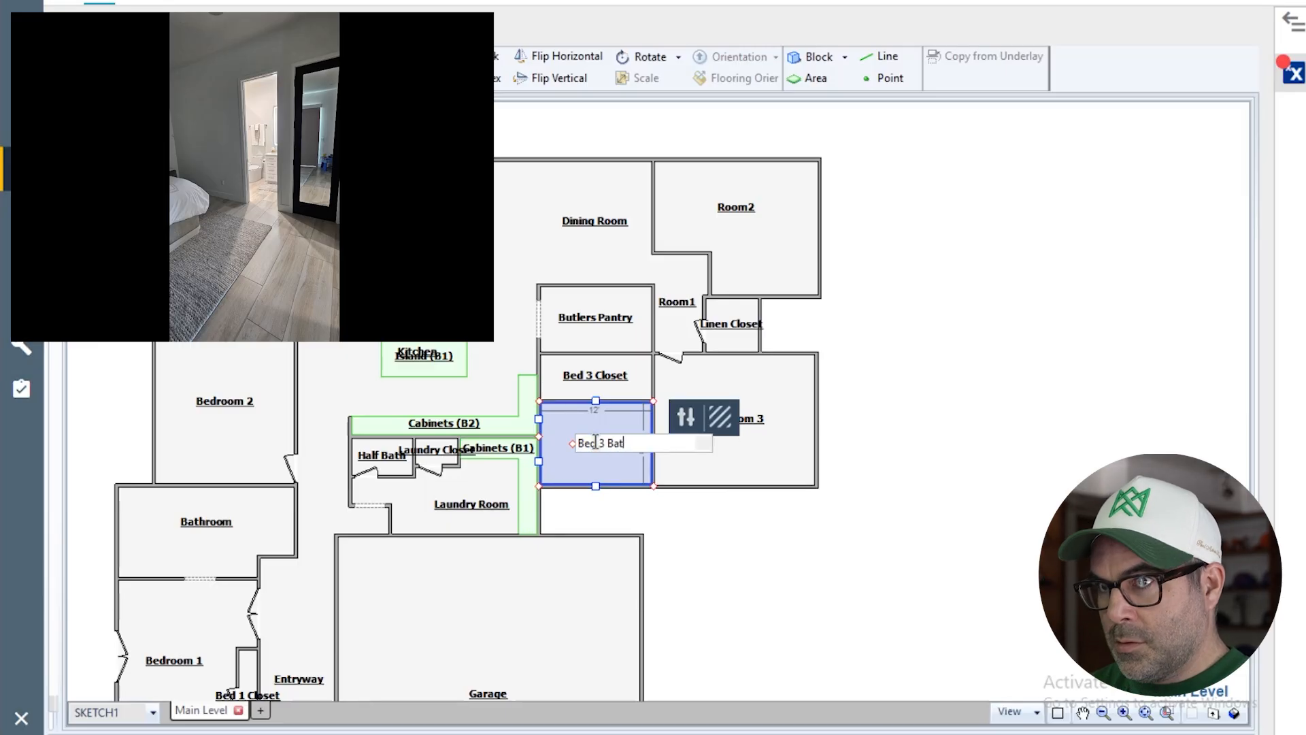
left_click(771, 641)
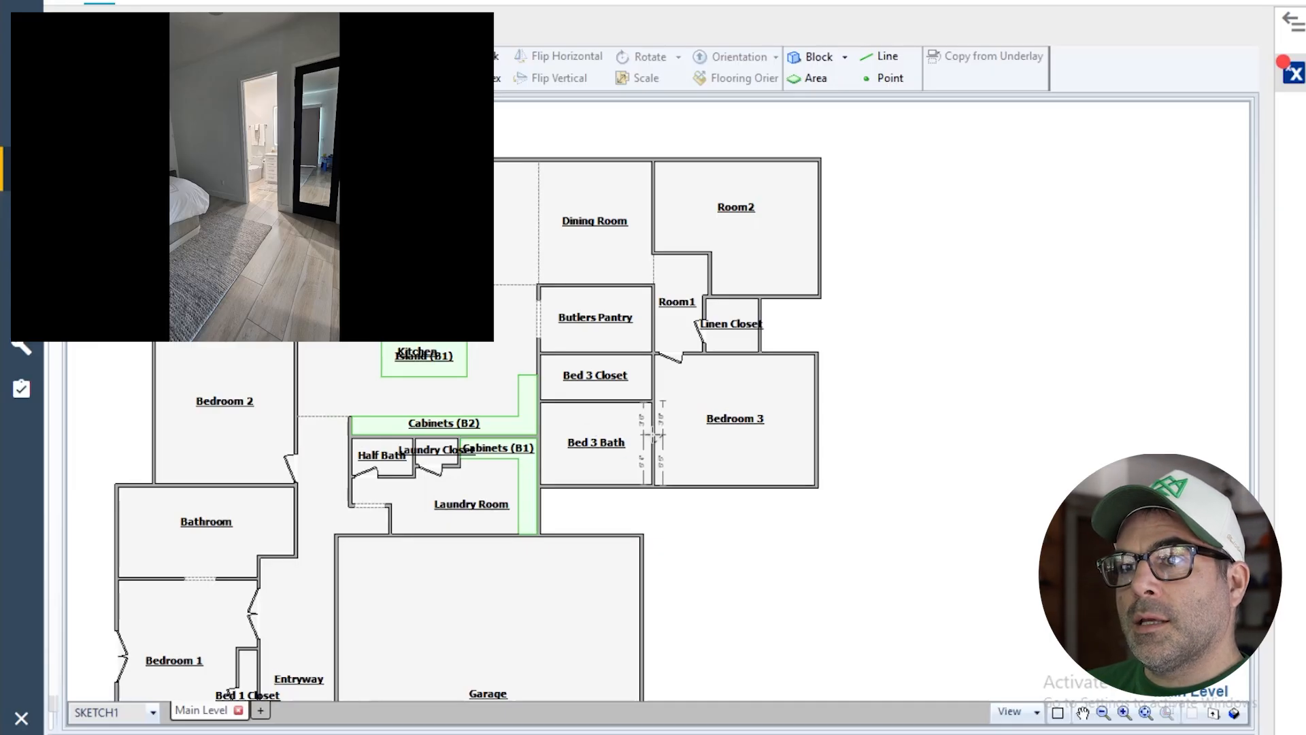
- Place an opening about 3' 2" wide in the wall between Bed 3 Bath and Bedroom 3
scroll(658, 427, "up", 3)
left_click(659, 380)
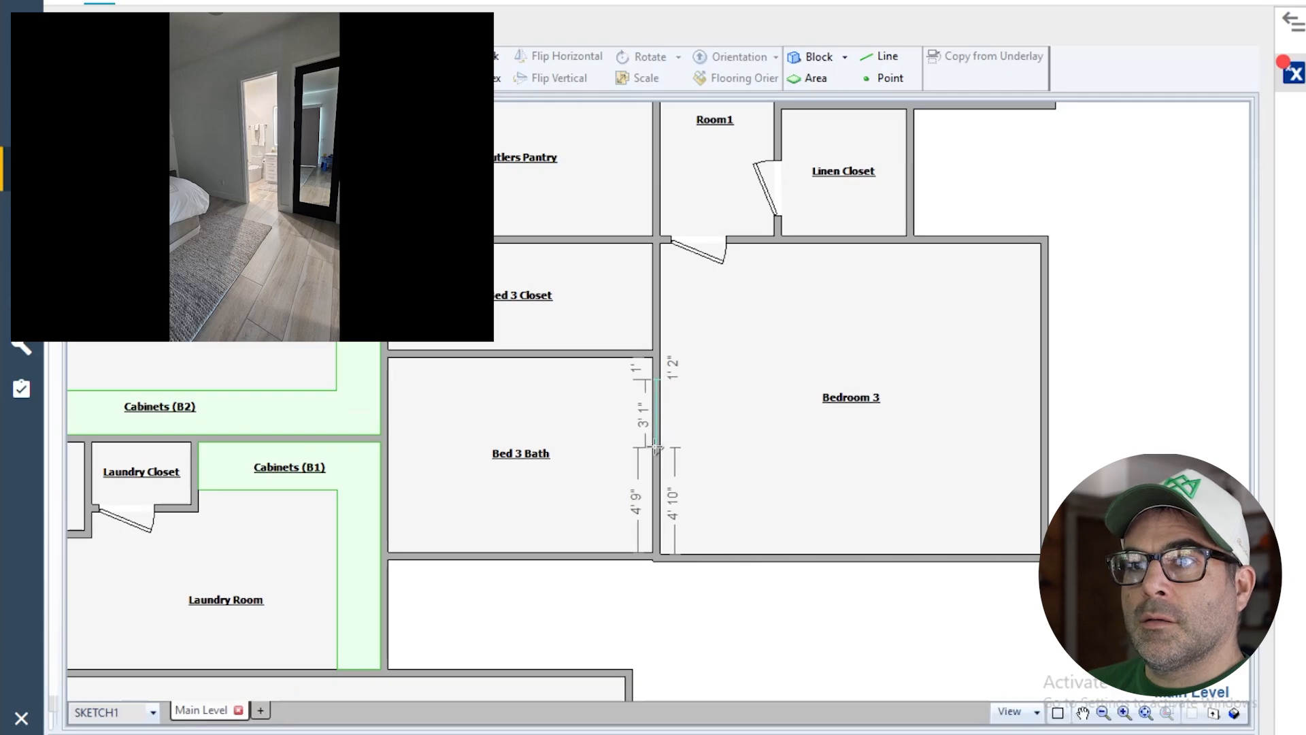
left_click(656, 448)
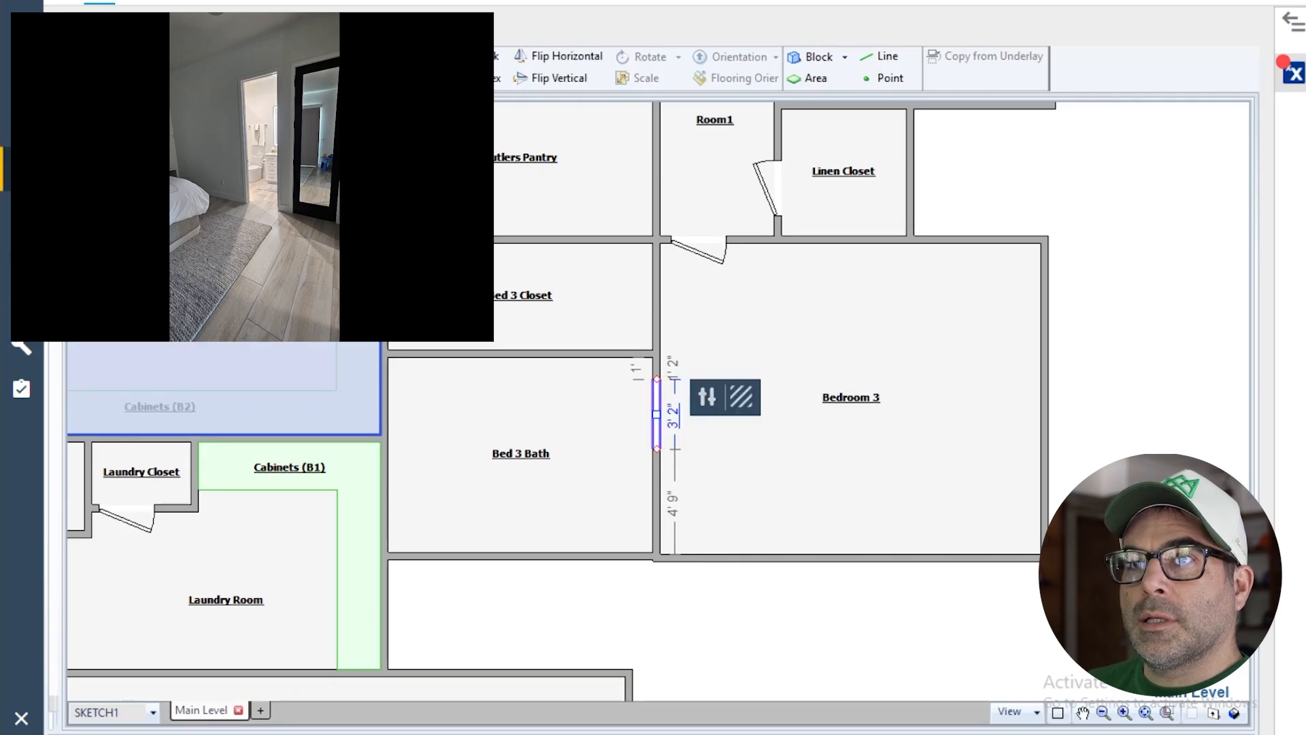
- Place a 2' 6" door in the wall between Bed 3 Closet and Bedroom 3, swinging into Bedroom 3
left_click(293, 66)
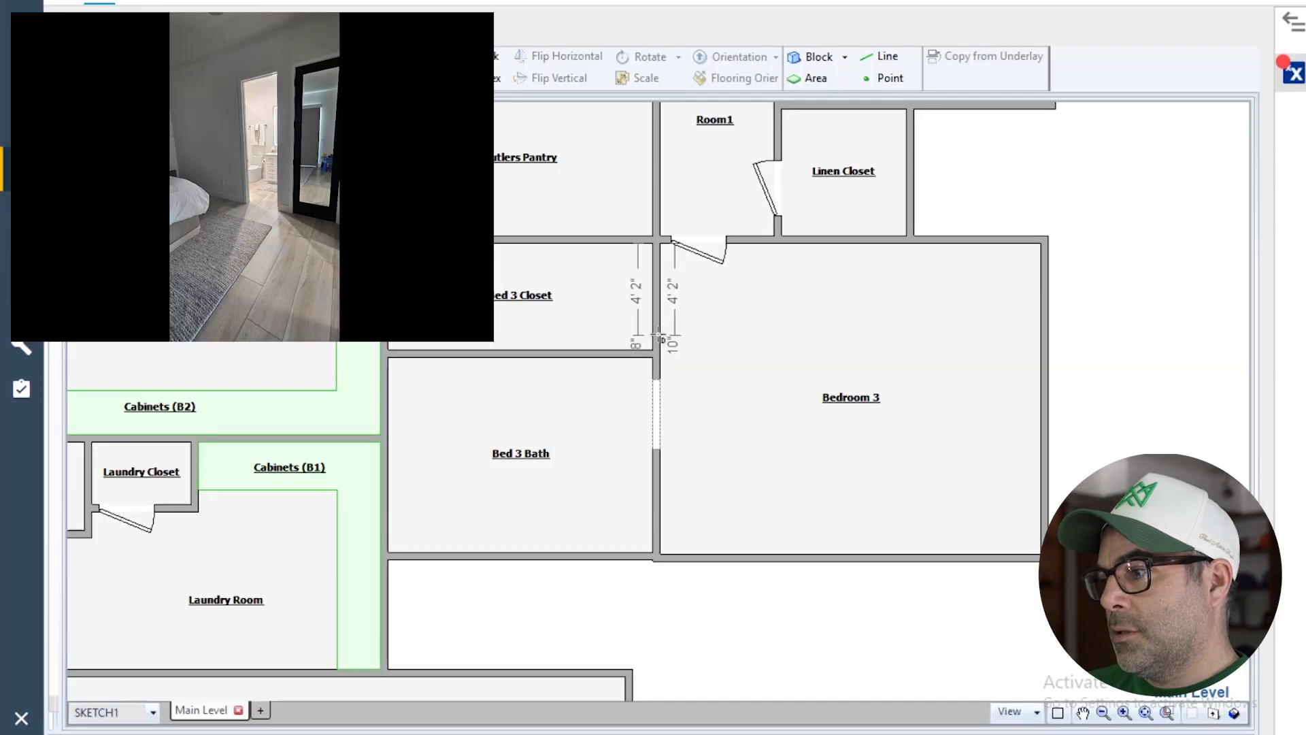
left_click(658, 333)
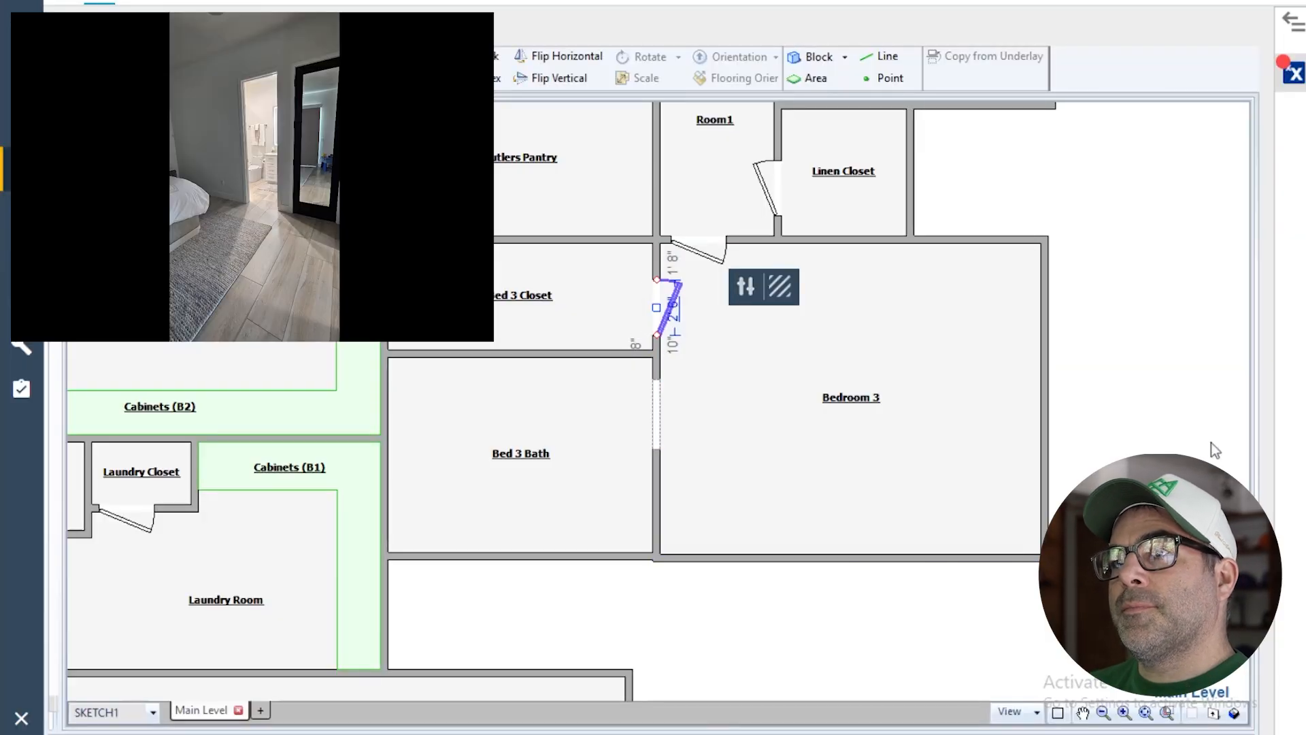
left_click(1154, 445)
- Place a 2' 6" door in the wall between Room1 and Room2, and flip it to swing into Room2
scroll(1155, 445, "down", 2)
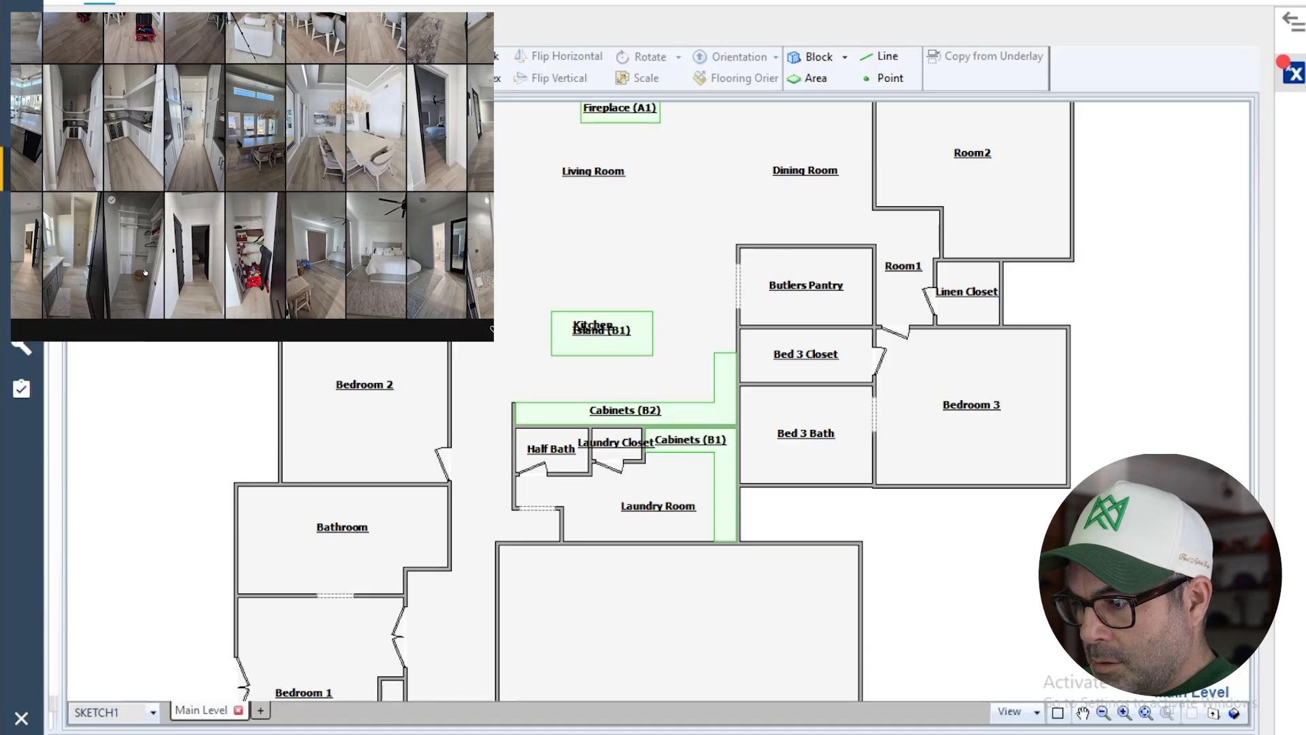
left_click(24, 256)
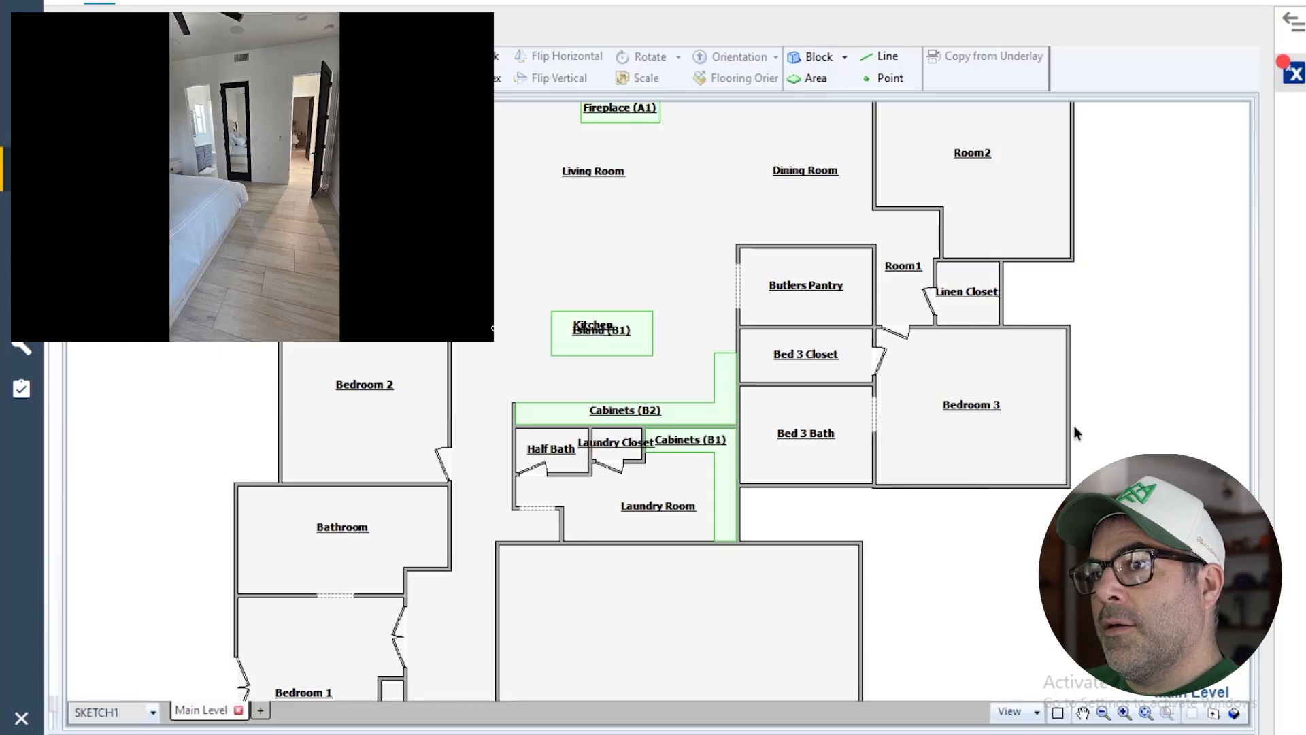
scroll(956, 483, "down", 2)
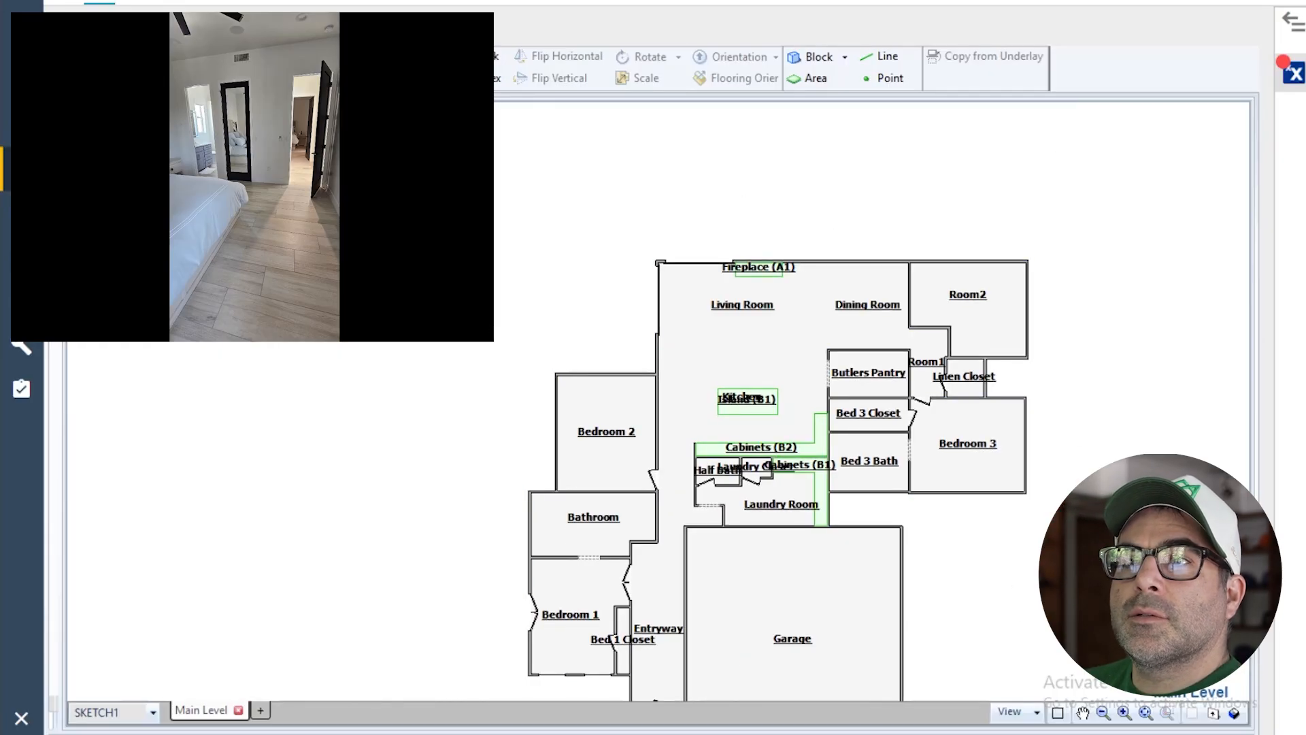
left_click(937, 332)
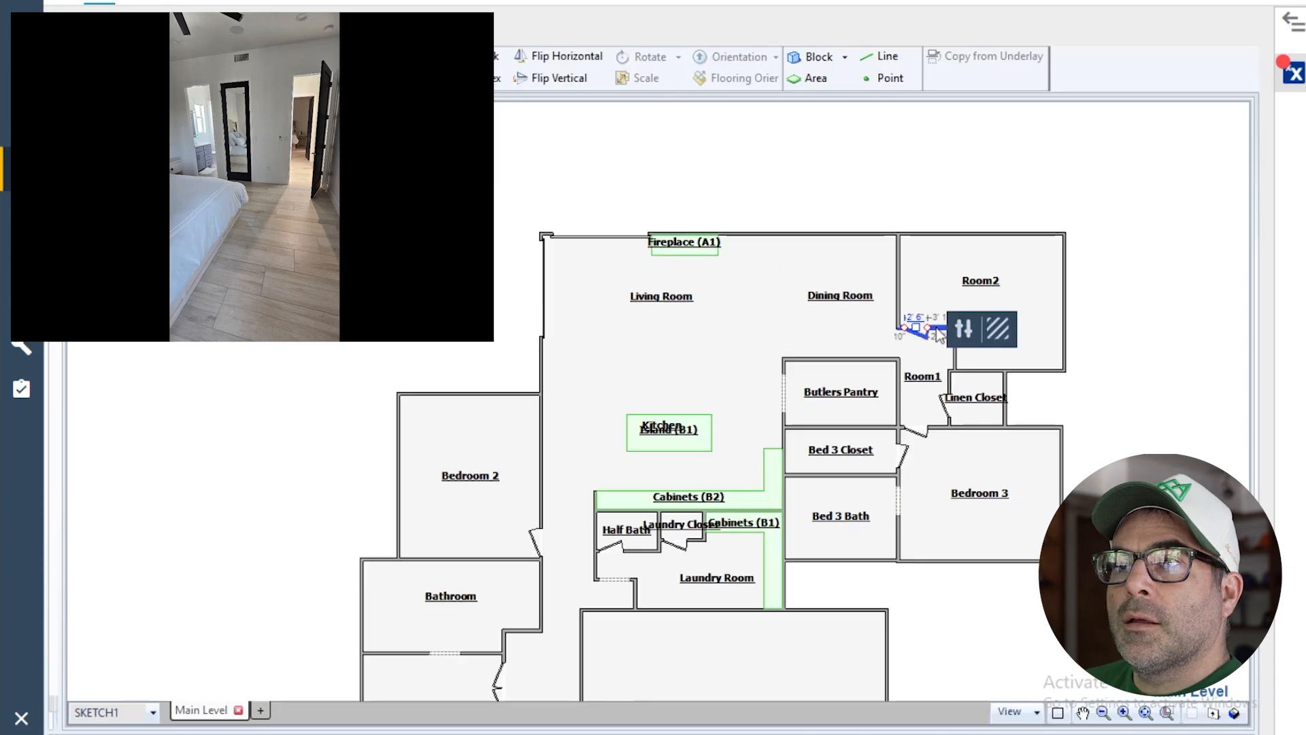
scroll(957, 361, "up", 2)
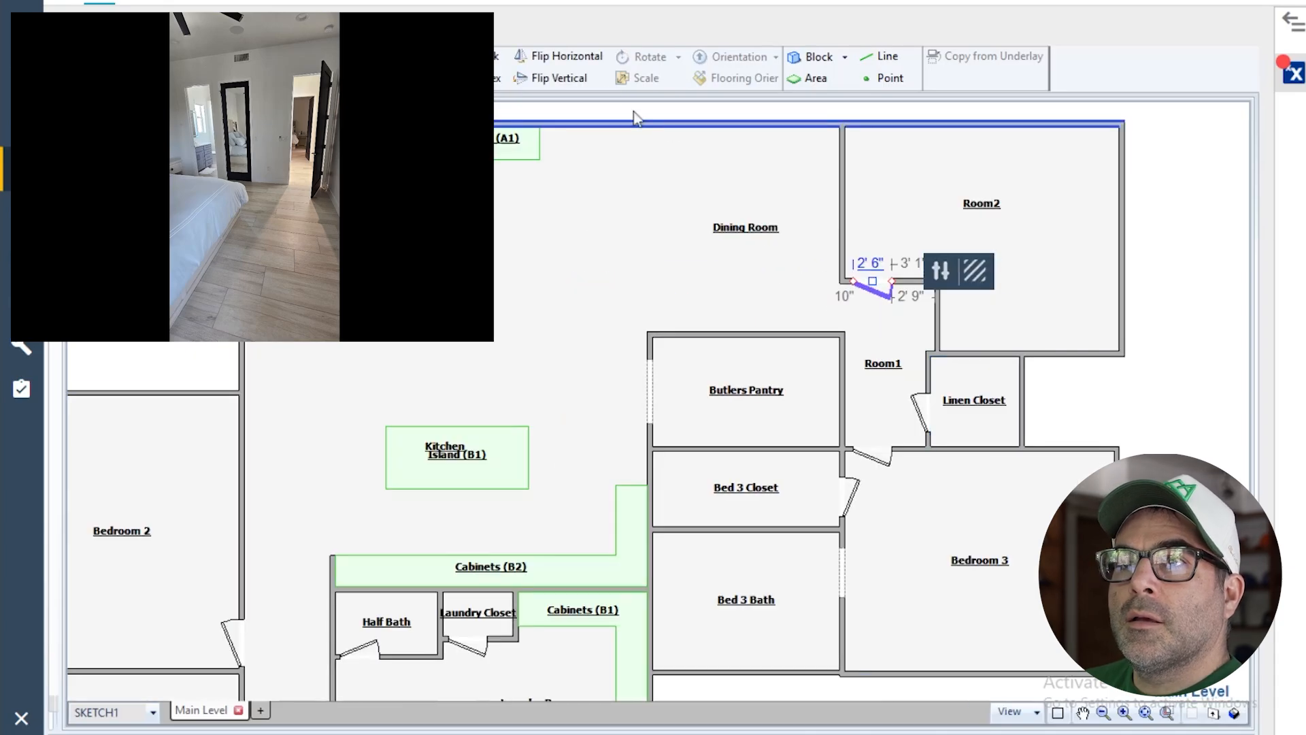
left_click(557, 56)
left_click(557, 78)
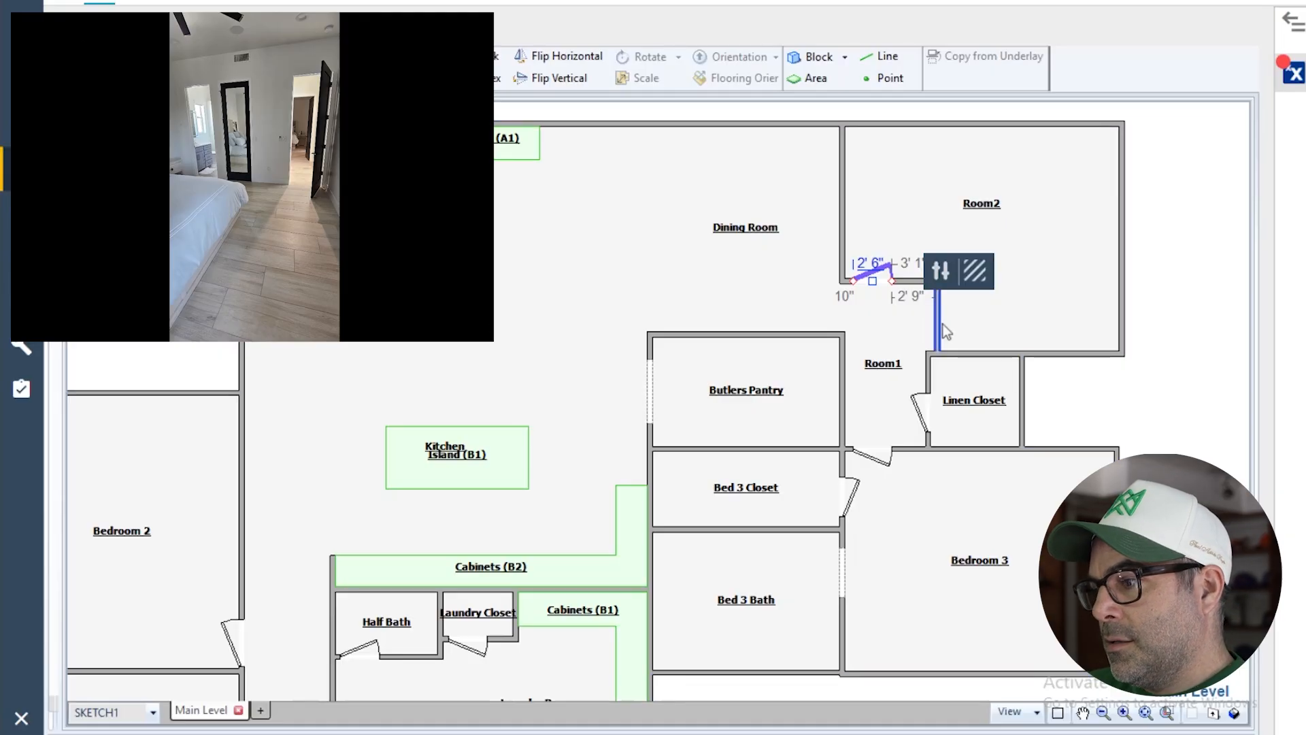
- Wall off a narrow closet from Room2's lower-left part, directly above the Linen Closet and beside Room1
left_click(957, 272)
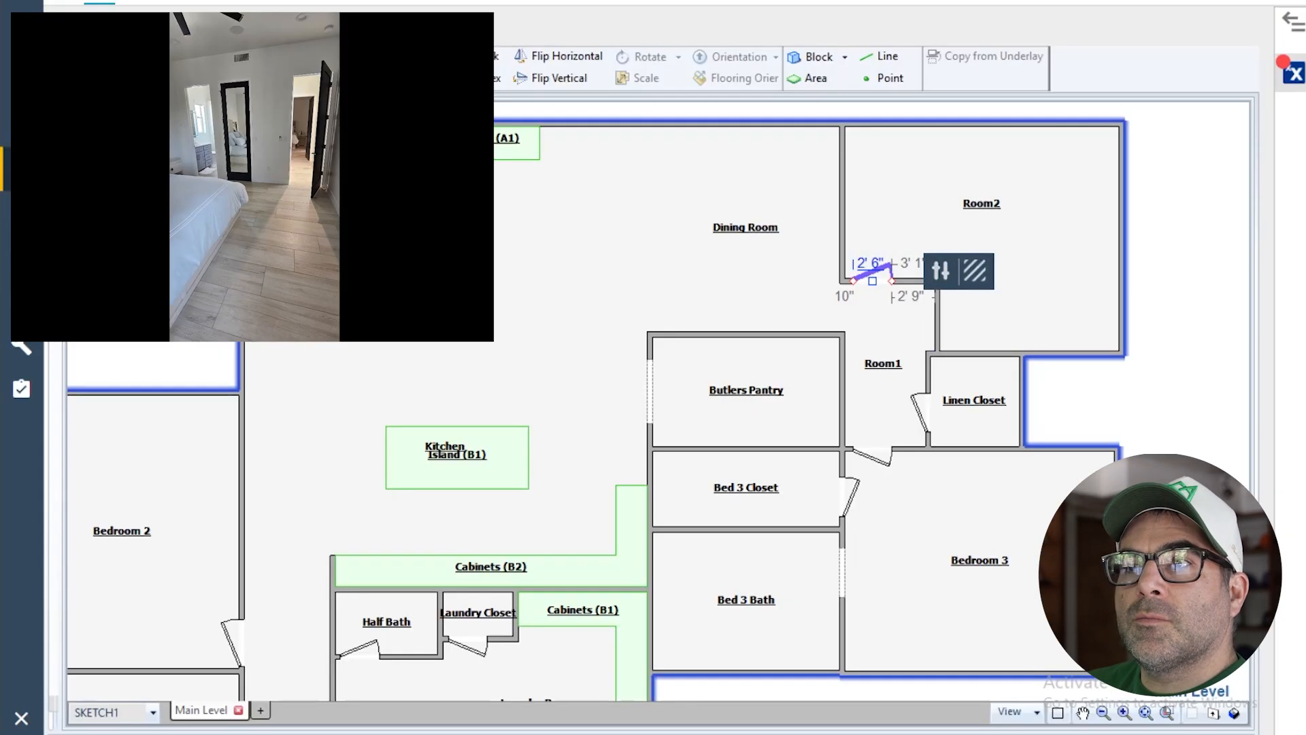
left_click_drag(937, 281, 981, 280)
left_click_drag(981, 280, 981, 353)
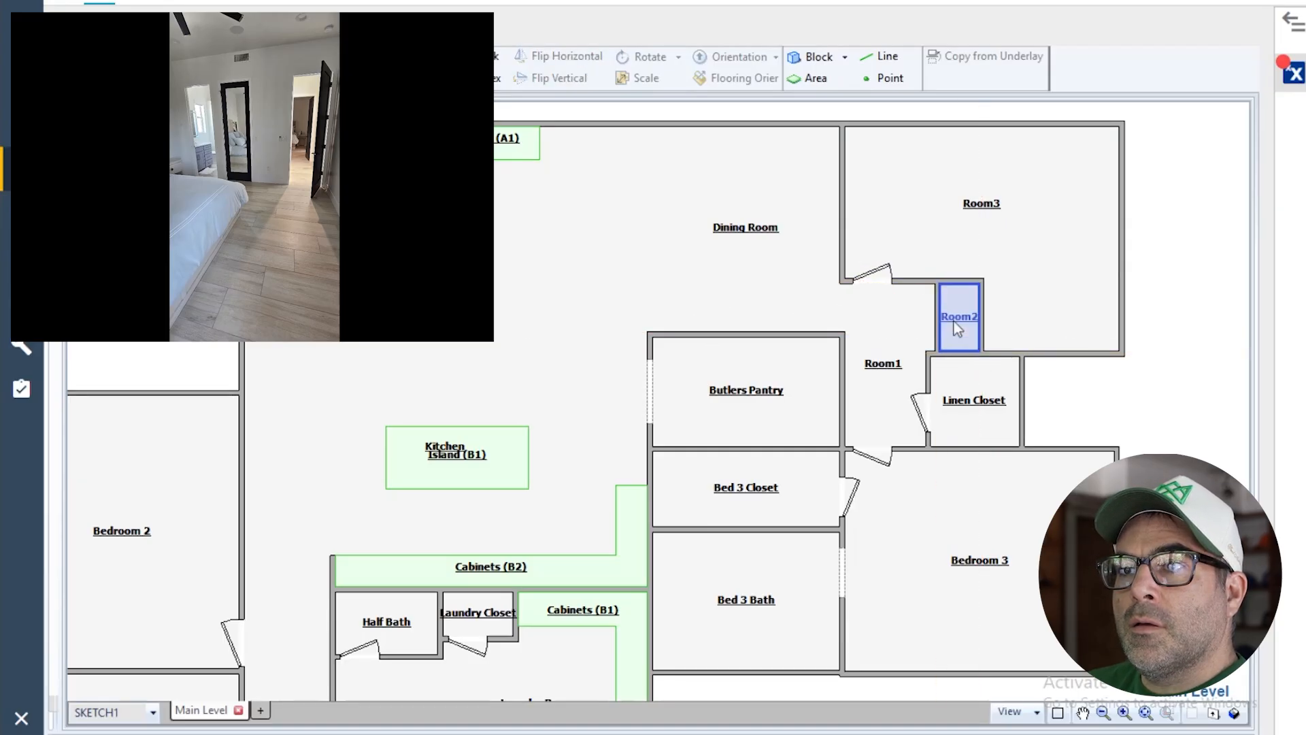
- Rename the narrow Room2 closet above the Linen Closet as Bed 2 Closet
left_click(959, 325)
double_click(956, 319)
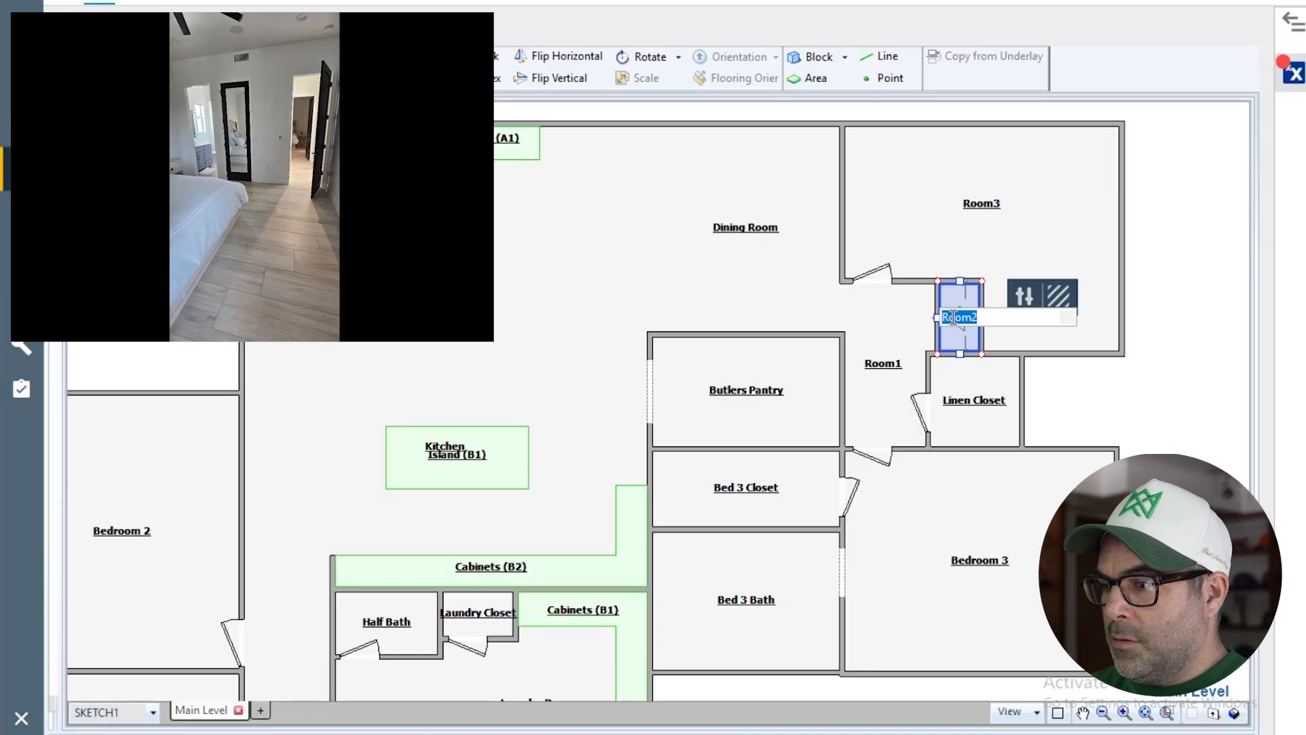
type("Bed")
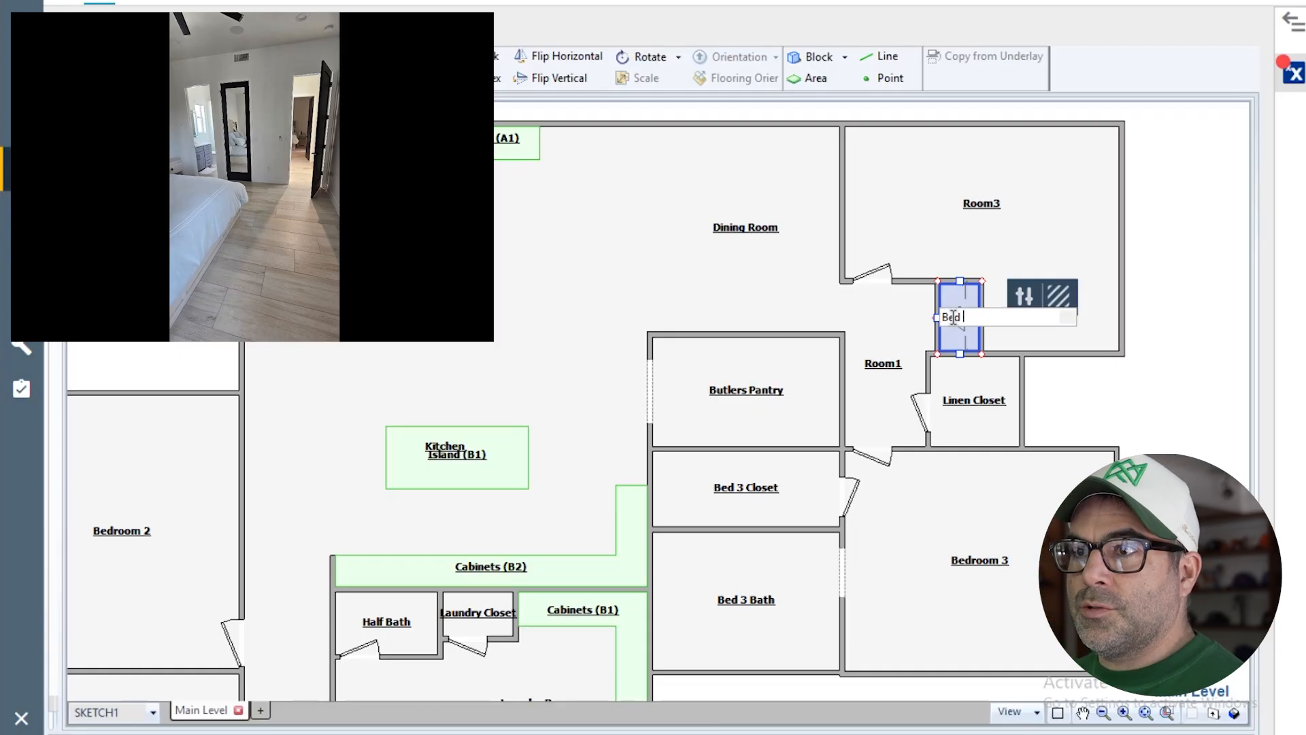
type("2")
type(" Bat")
key("BackSpace")
key("BackSpace")
key("BackSpace")
type("Clo")
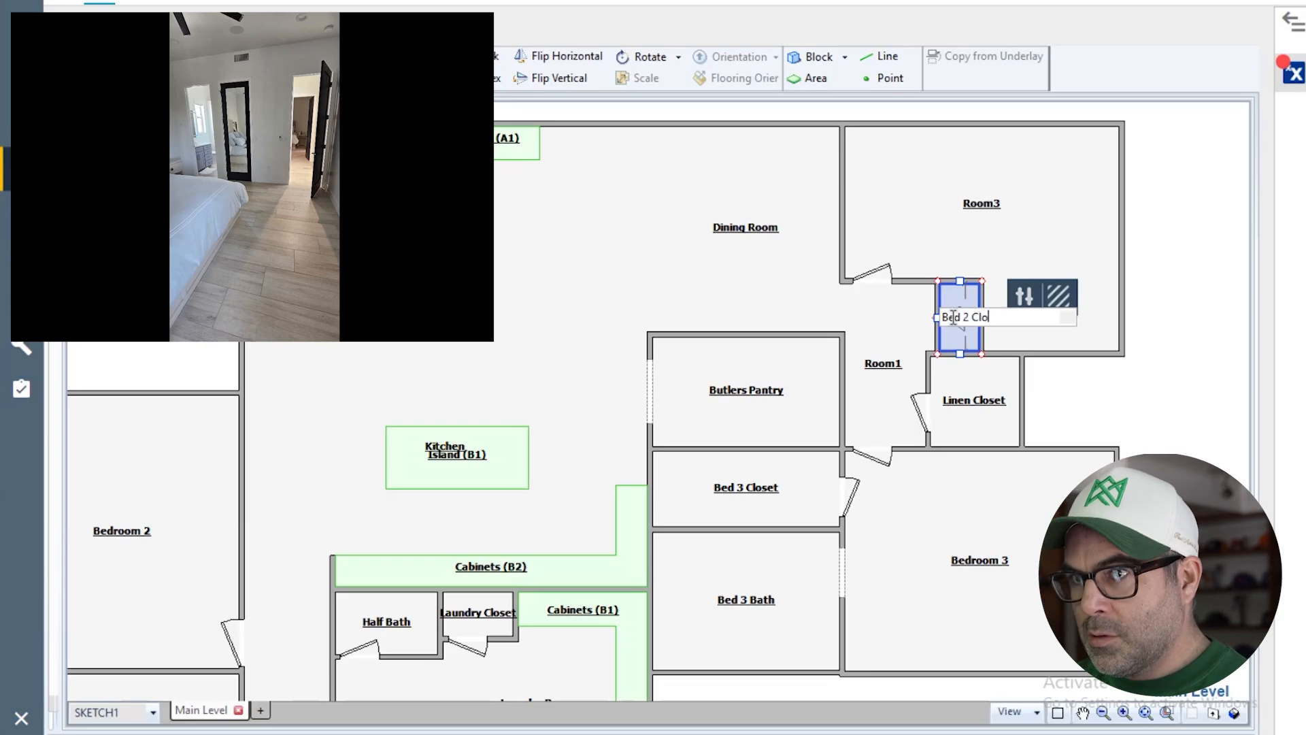
type("set")
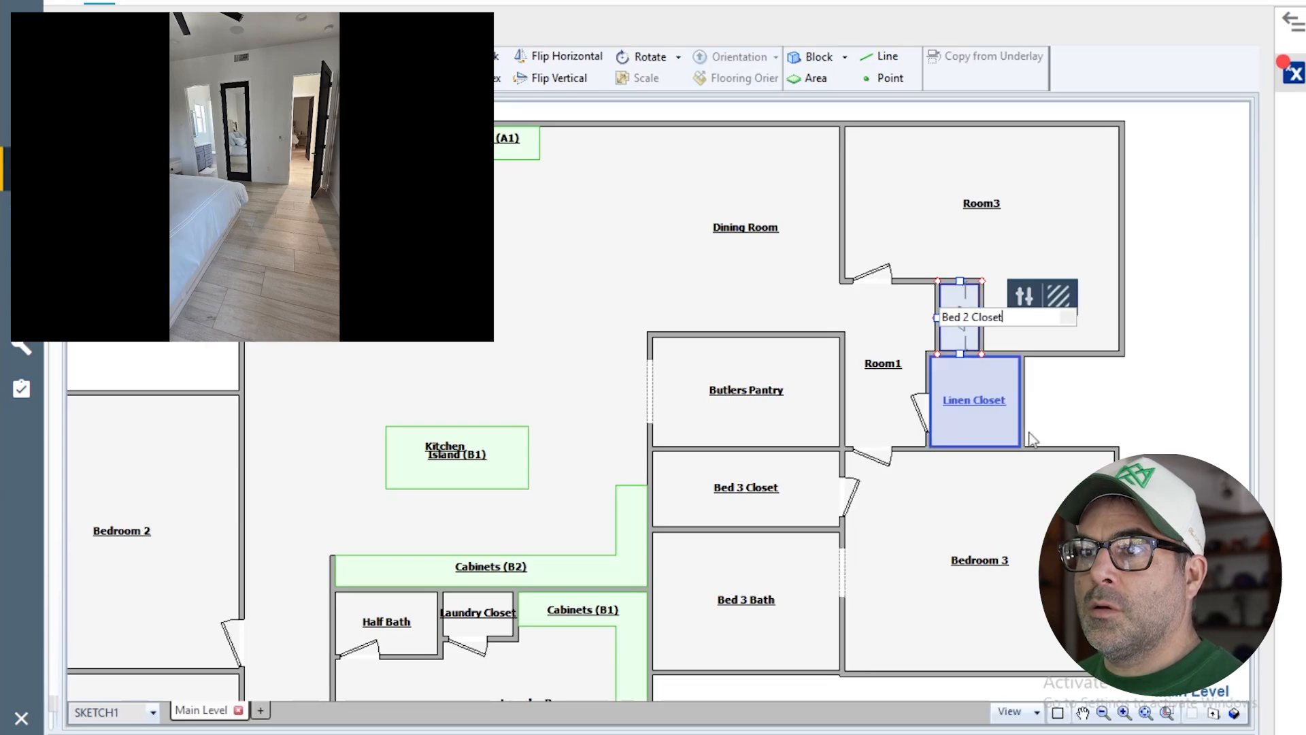
left_click(1160, 397)
- Rename the bedroom above the Bathroom on the plan's left side as Master Bedroom
scroll(791, 425, "down", 3)
scroll(458, 555, "down", 1)
scroll(333, 546, "up", 2)
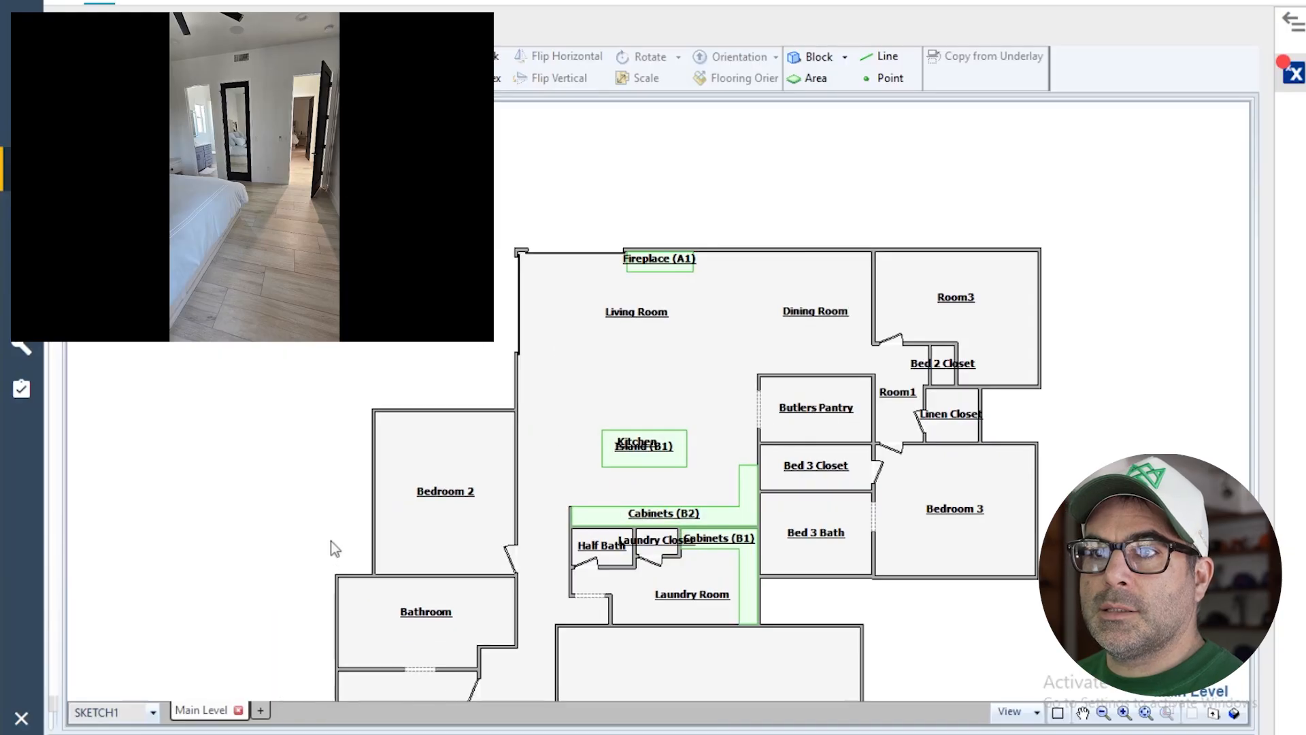
left_click(454, 465)
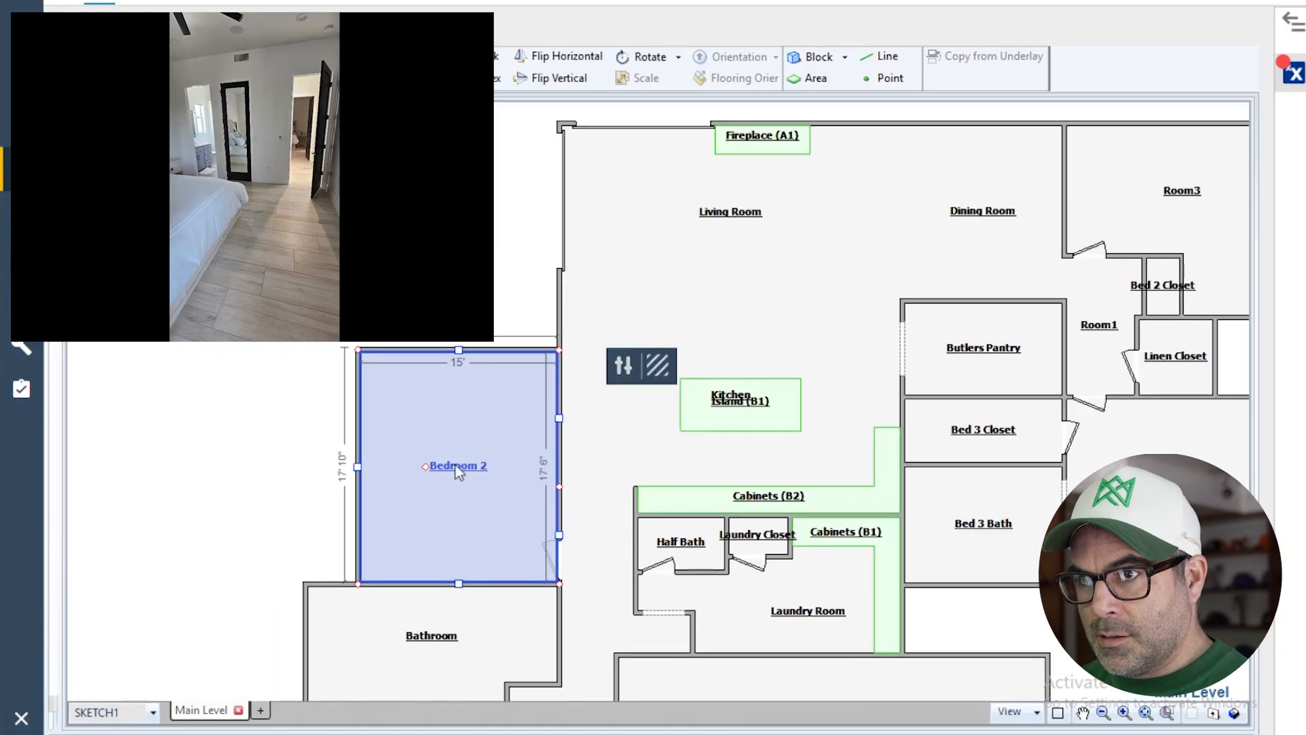
left_click(455, 465)
type("Master Bedroom")
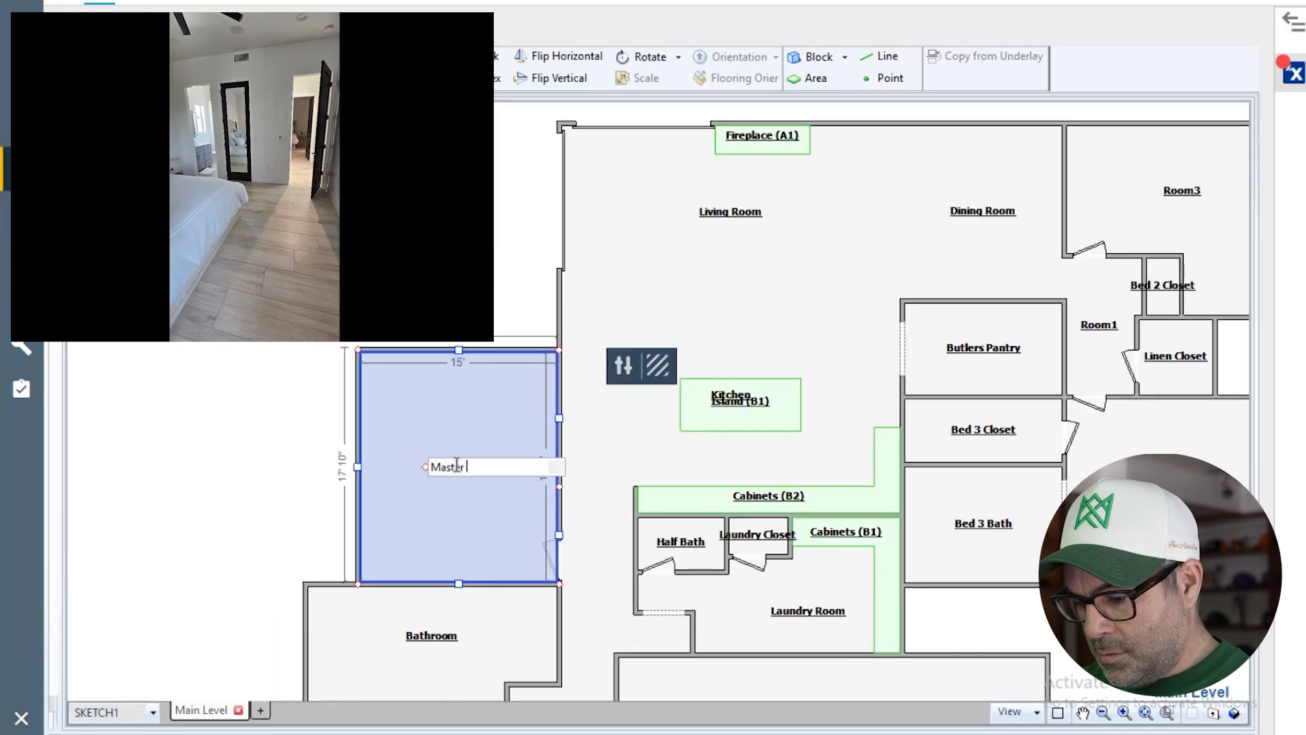
key("Return")
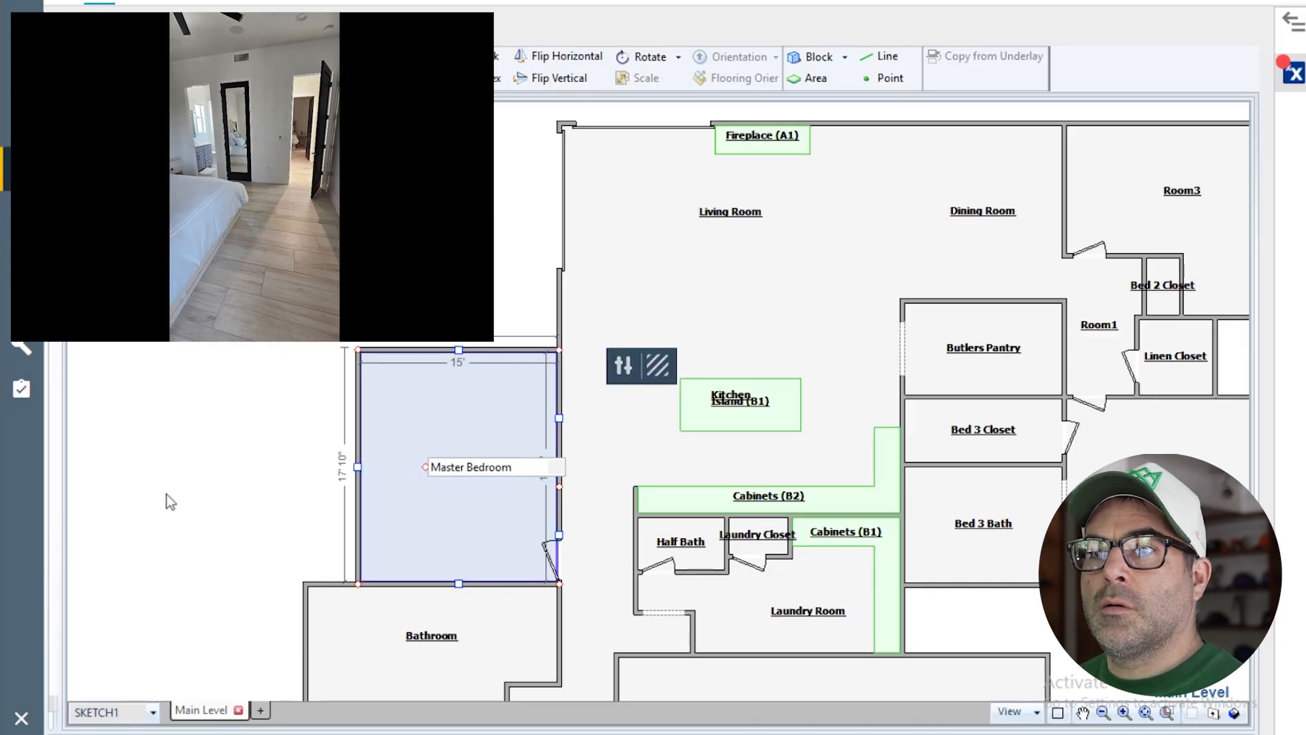
left_click(174, 485)
- Rename Room3, beside the Dining Room, as Bedroom 2
scroll(174, 485, "down", 2)
scroll(748, 379, "up", 2)
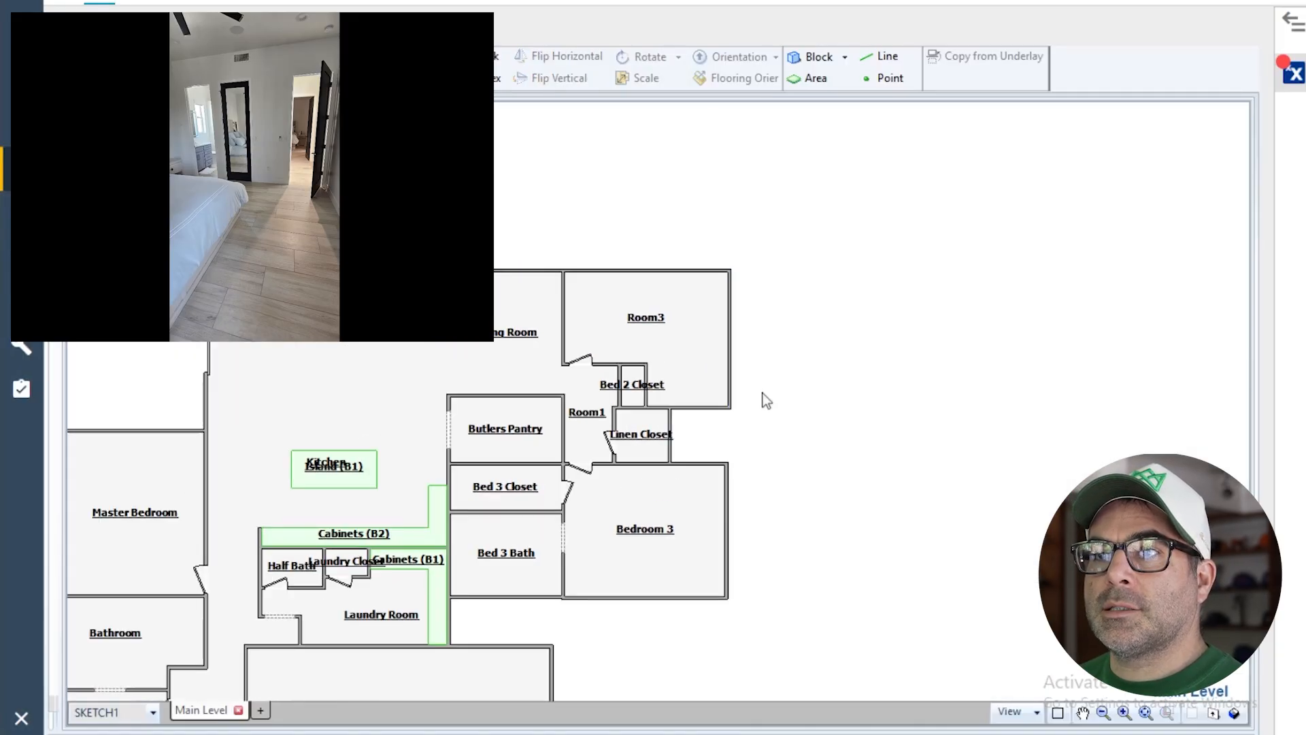
left_click(635, 304)
left_click(630, 305)
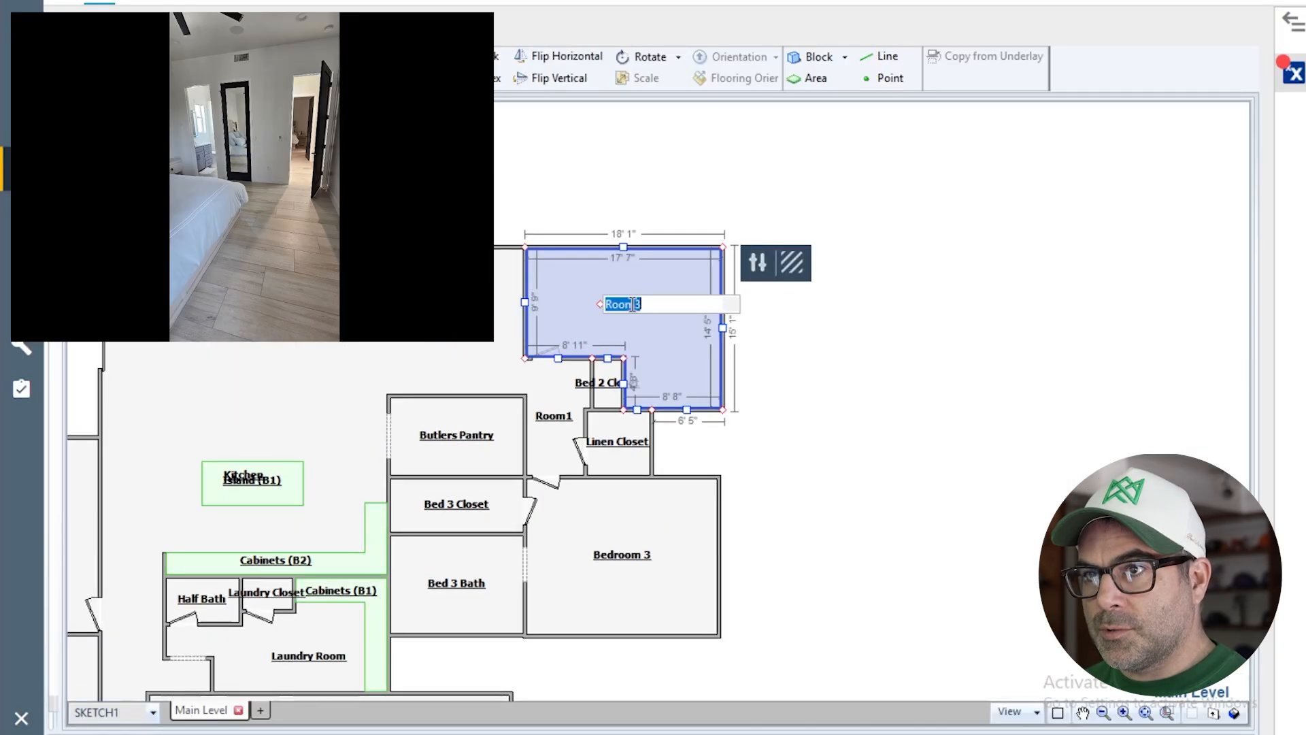
type("Bedroom 2")
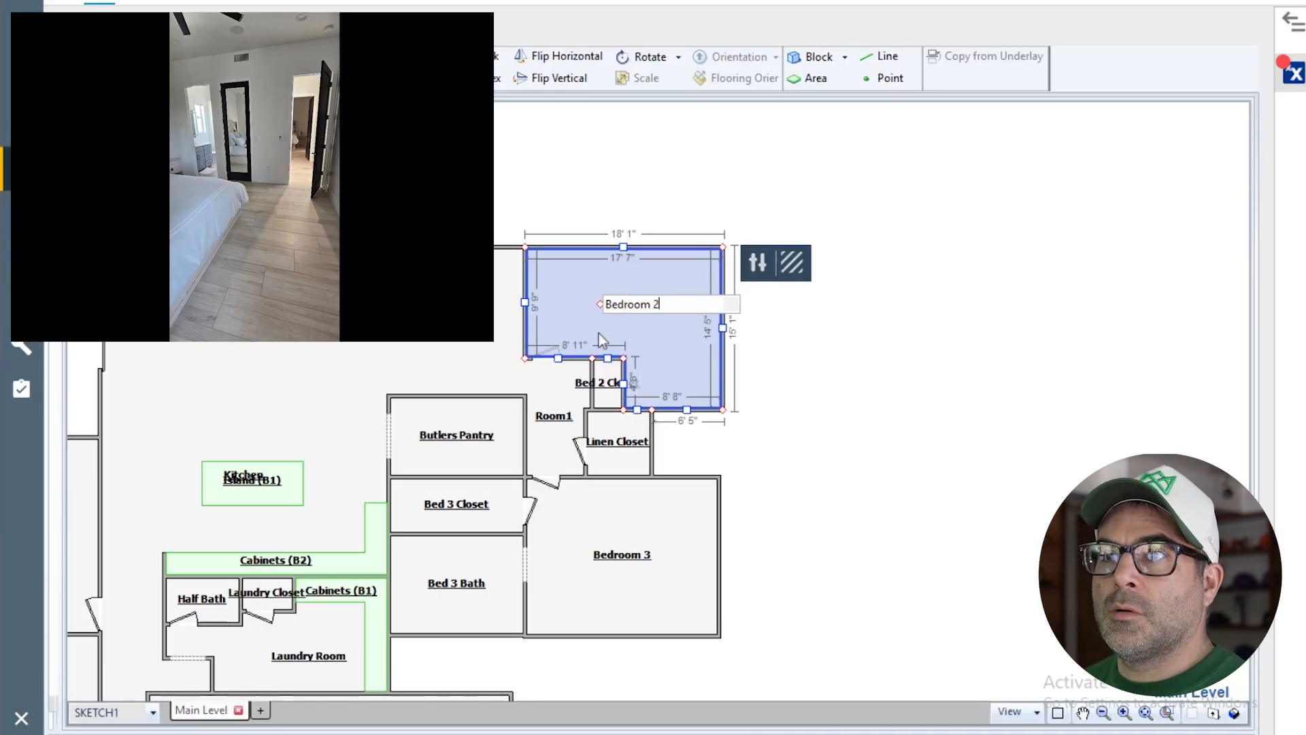
key("Return")
left_click(827, 429)
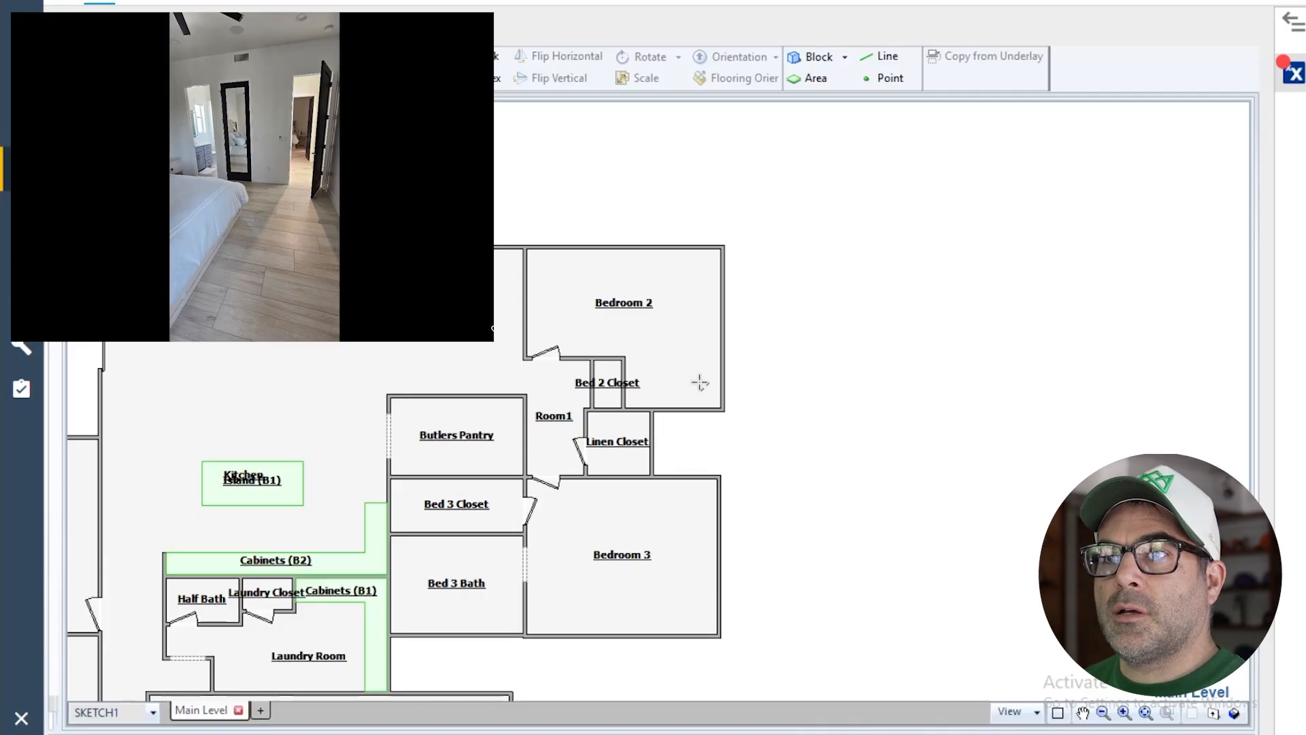
- Draw a wall about 9' long from Bed 2 Closet's upper corner to Bedroom 2's outer wall, and name the enclosed lower area Bath 2
left_click(626, 359)
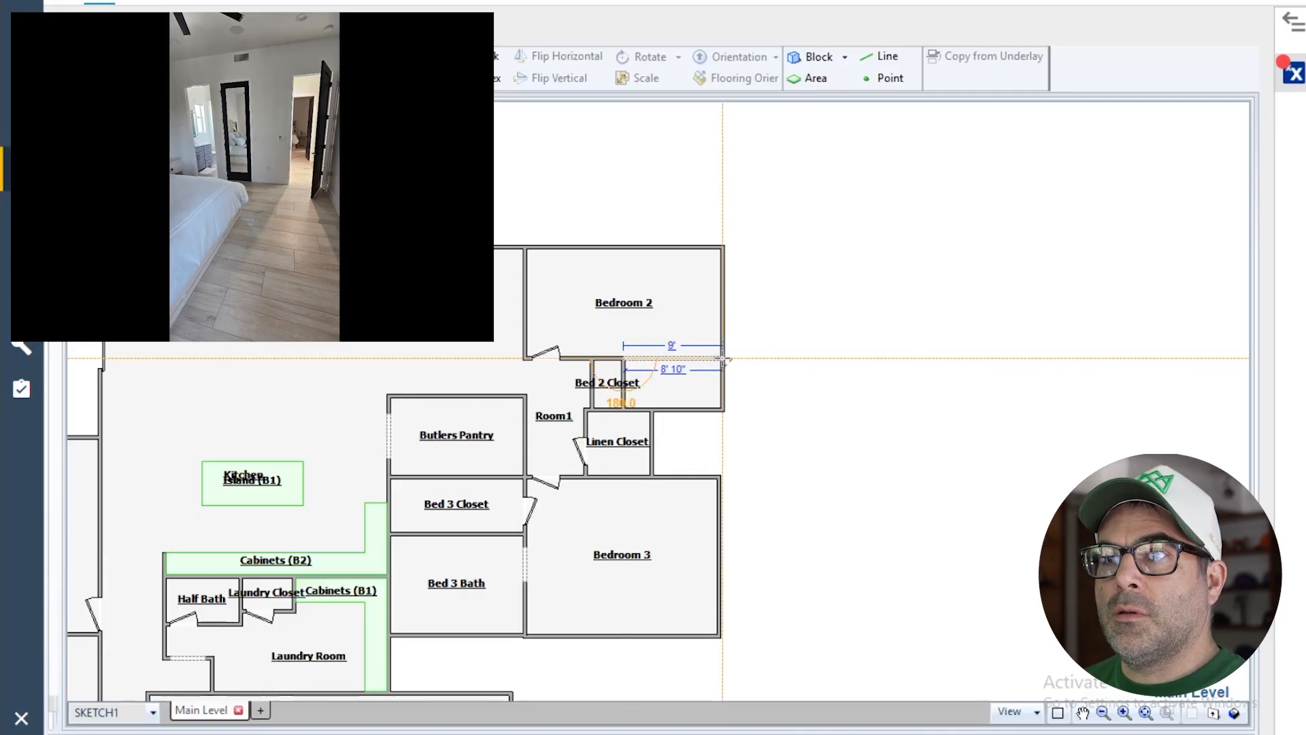
left_click(723, 358)
scroll(711, 409, "up", 1)
left_click(662, 373)
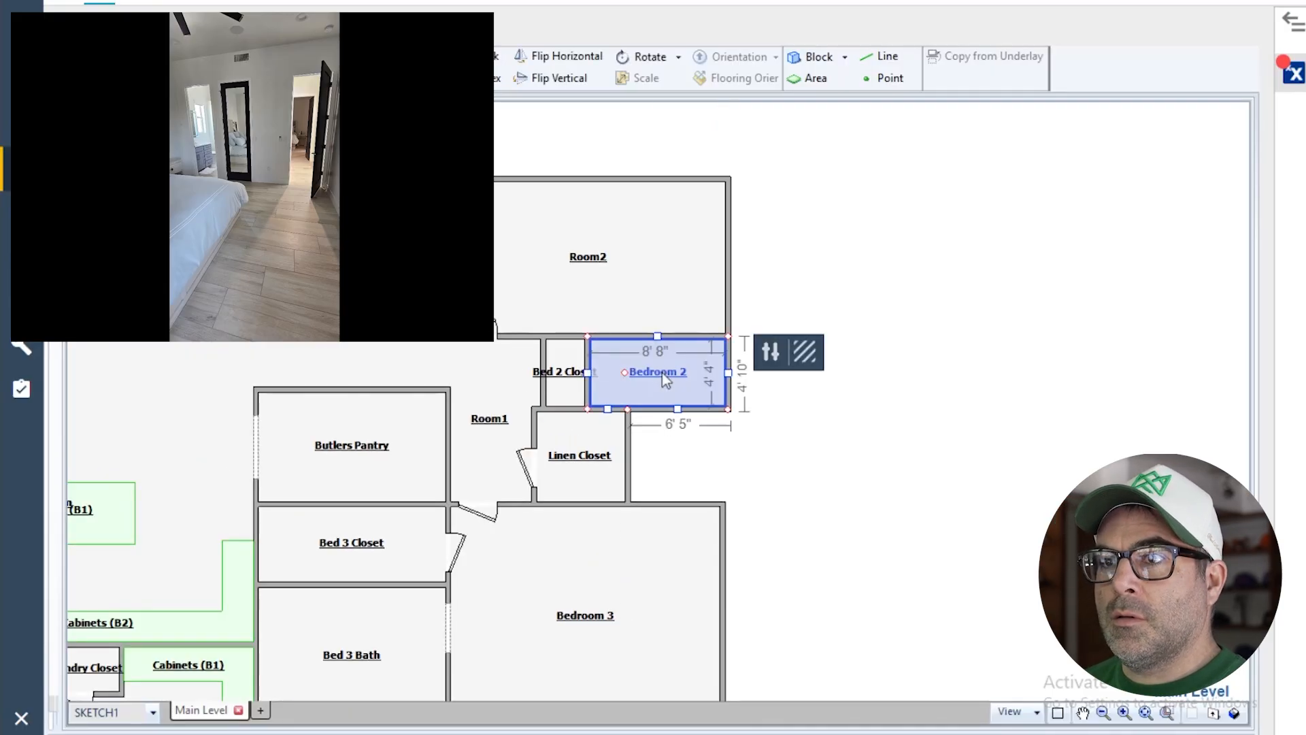
left_click(662, 373)
type("Bath 2")
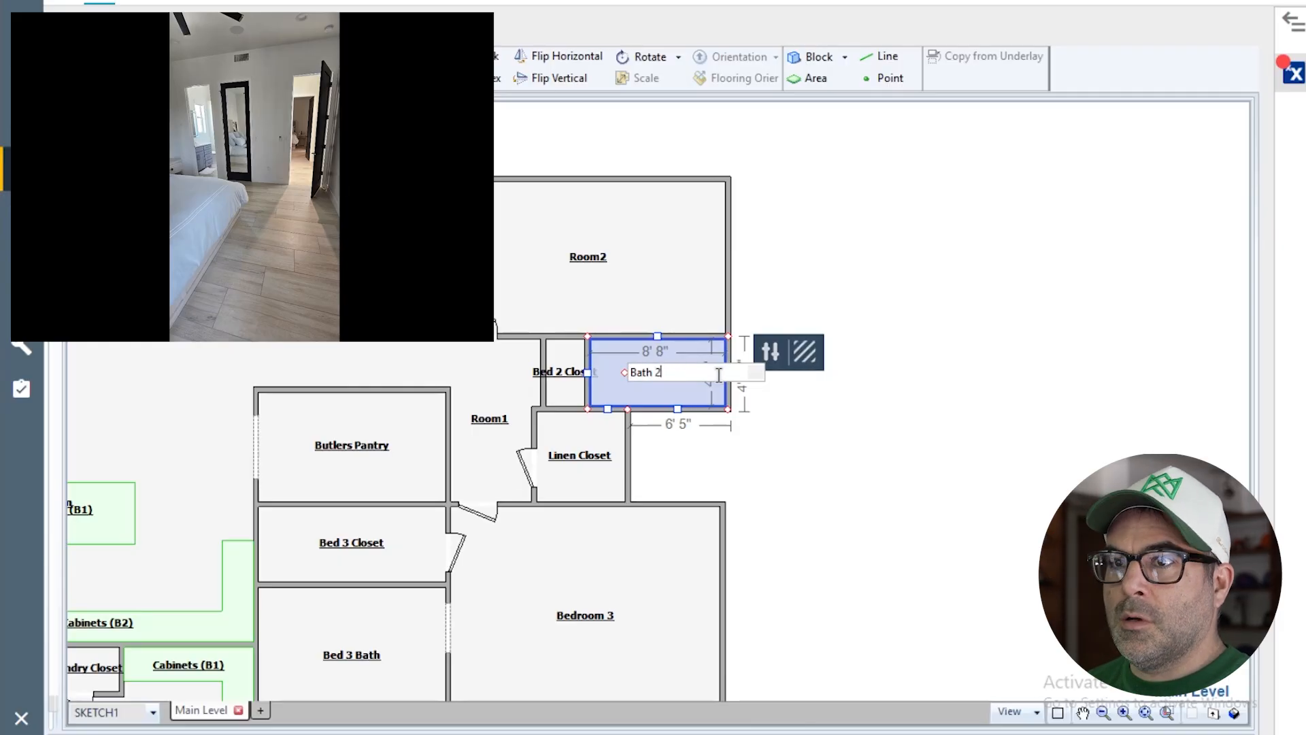
key("Return")
left_click(634, 368)
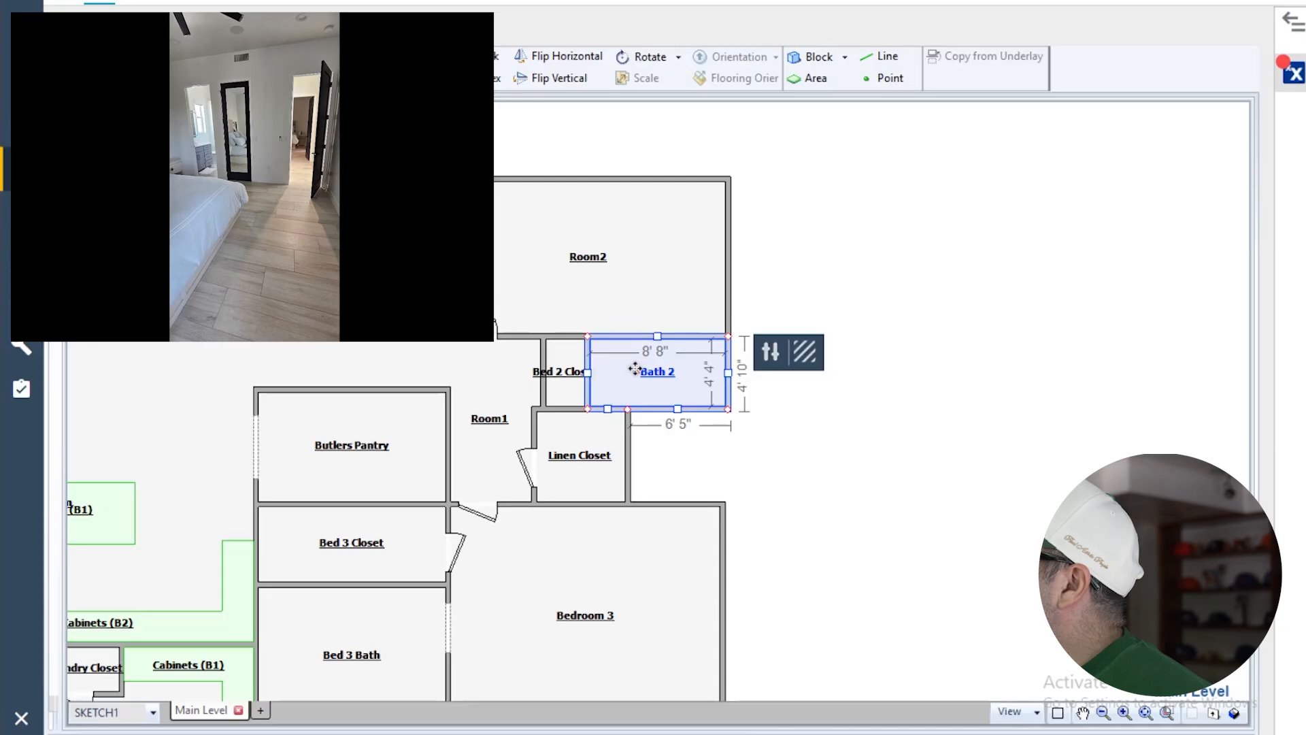
- Pull Room2's upper wall about 3' 1" beyond the Dining Room's upper wall, for an interior depth of about 12' 10"
scroll(671, 390, "up", 3)
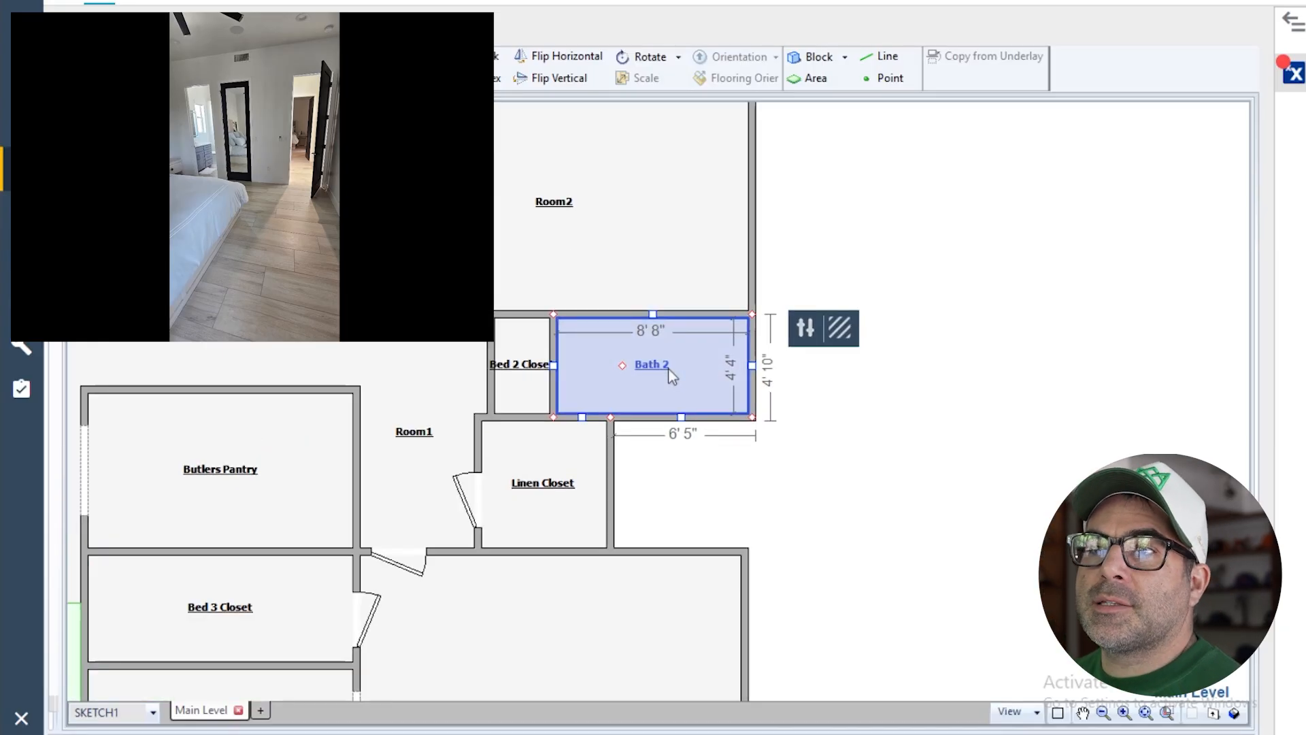
scroll(784, 491, "down", 1)
left_click(681, 279)
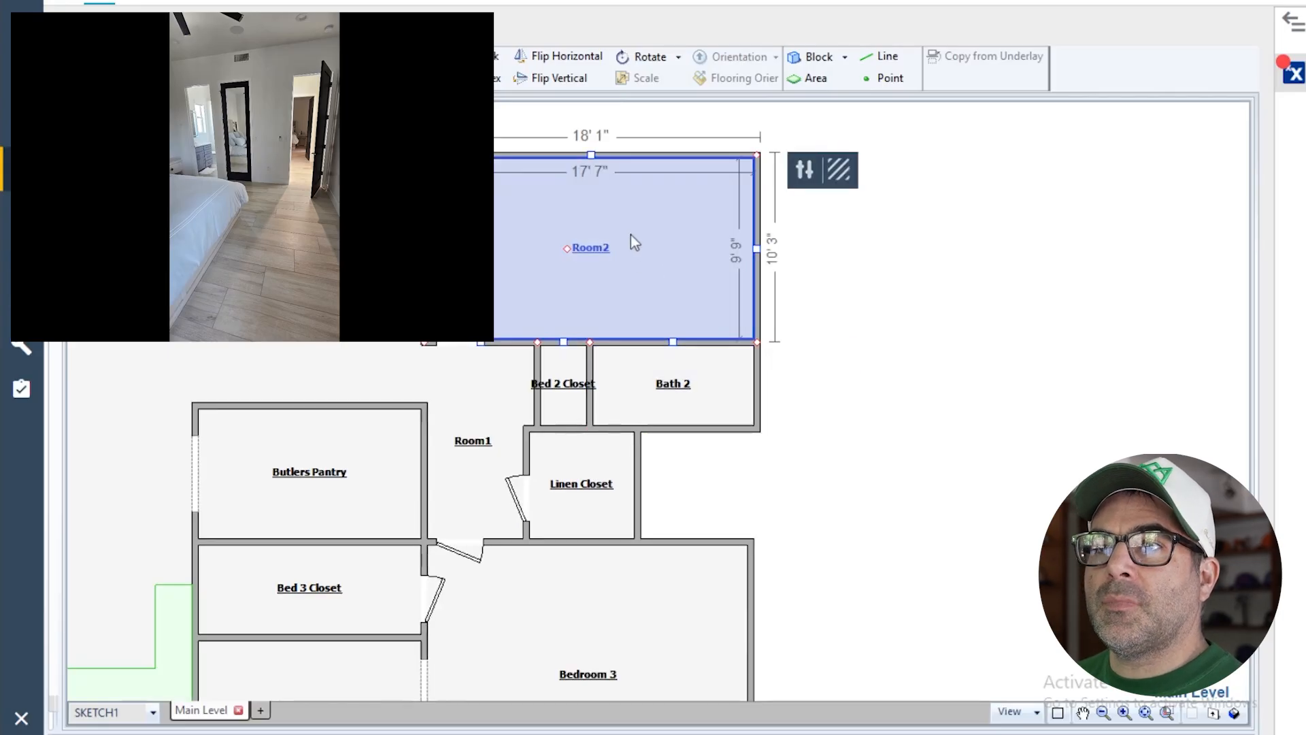
scroll(871, 445, "down", 1)
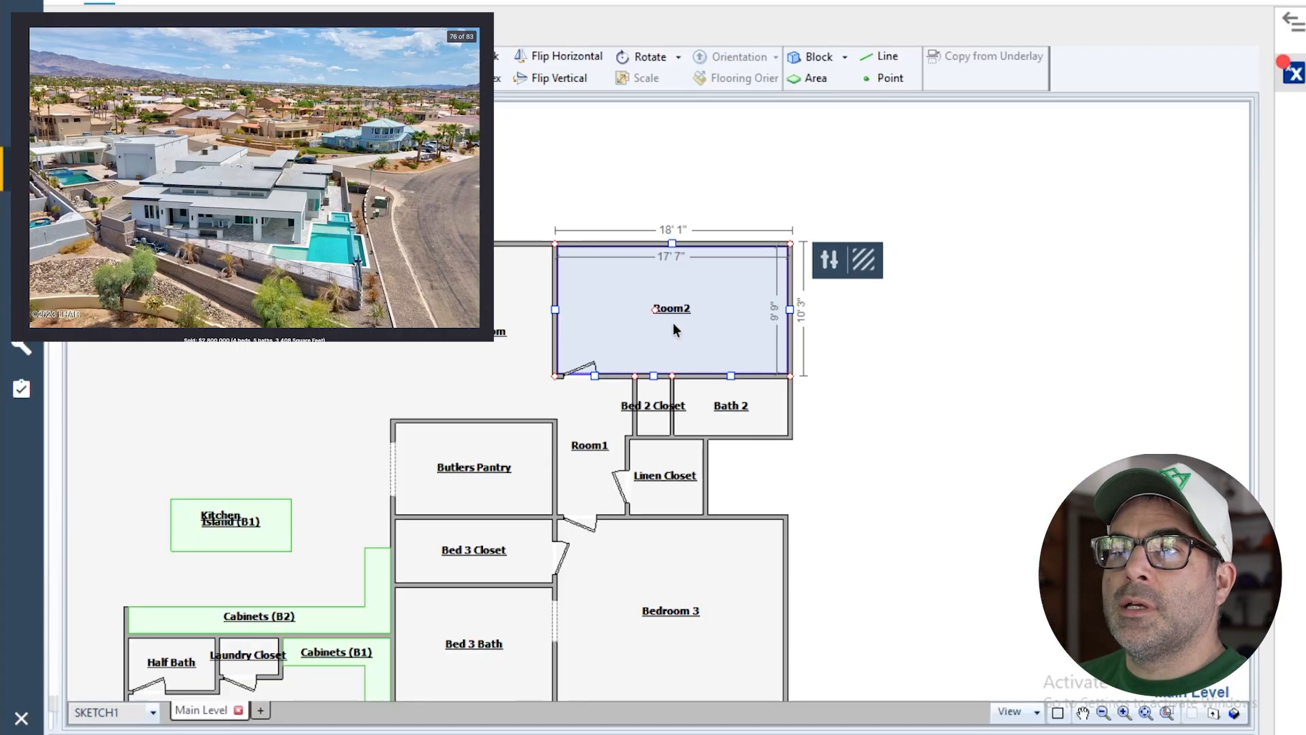
left_click_drag(676, 244, 680, 192)
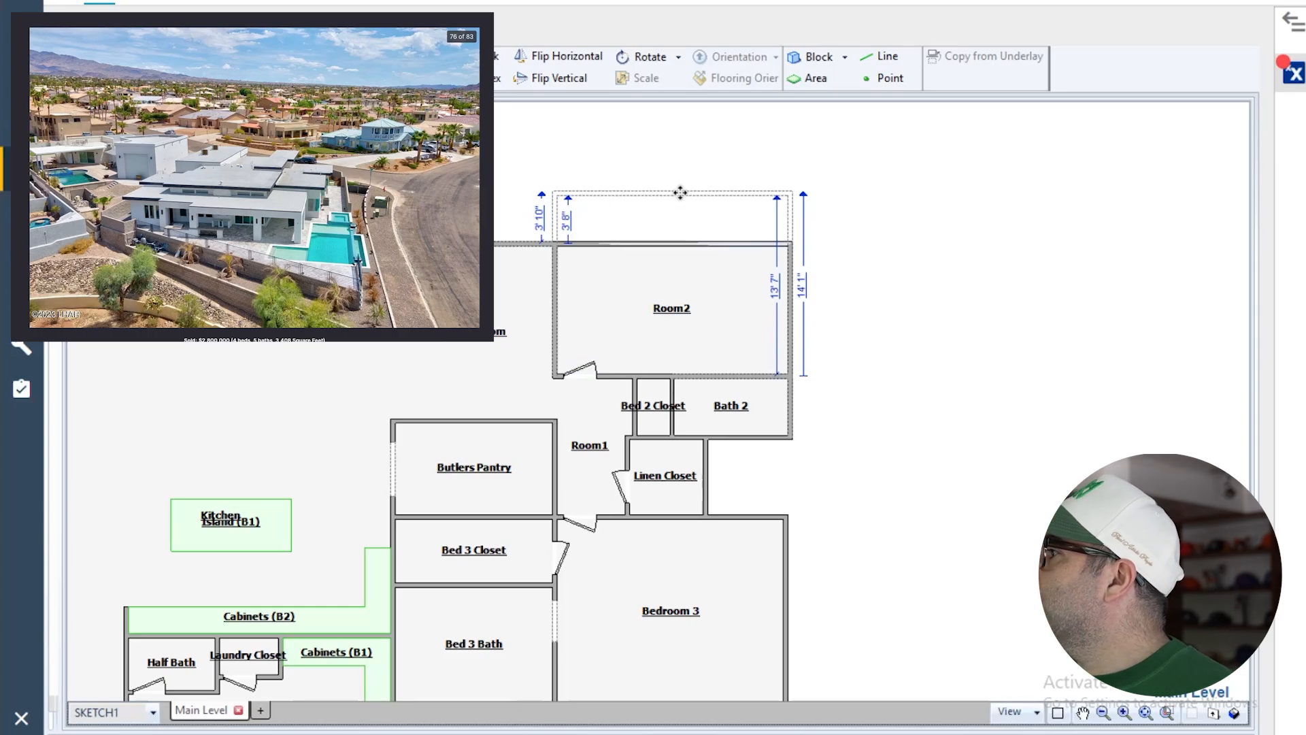
left_click_drag(680, 192, 683, 203)
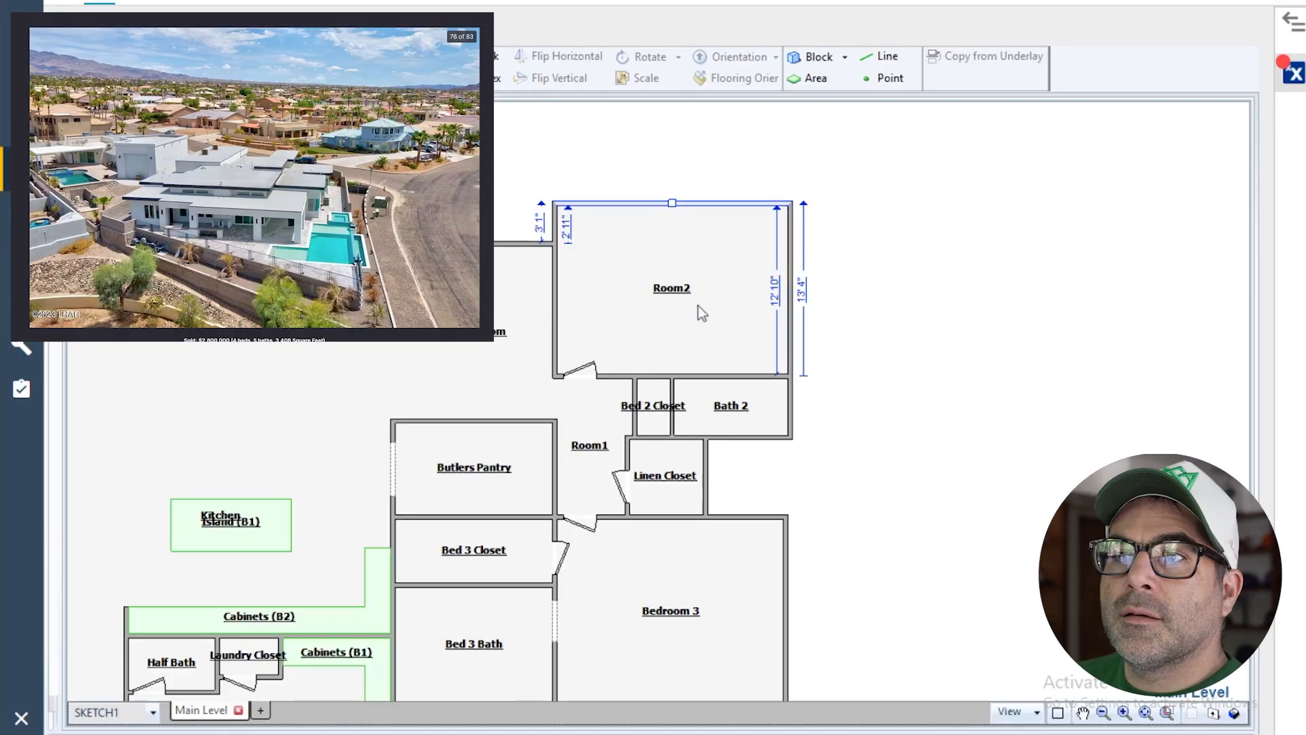
left_click(698, 307)
scroll(621, 280, "up", 2)
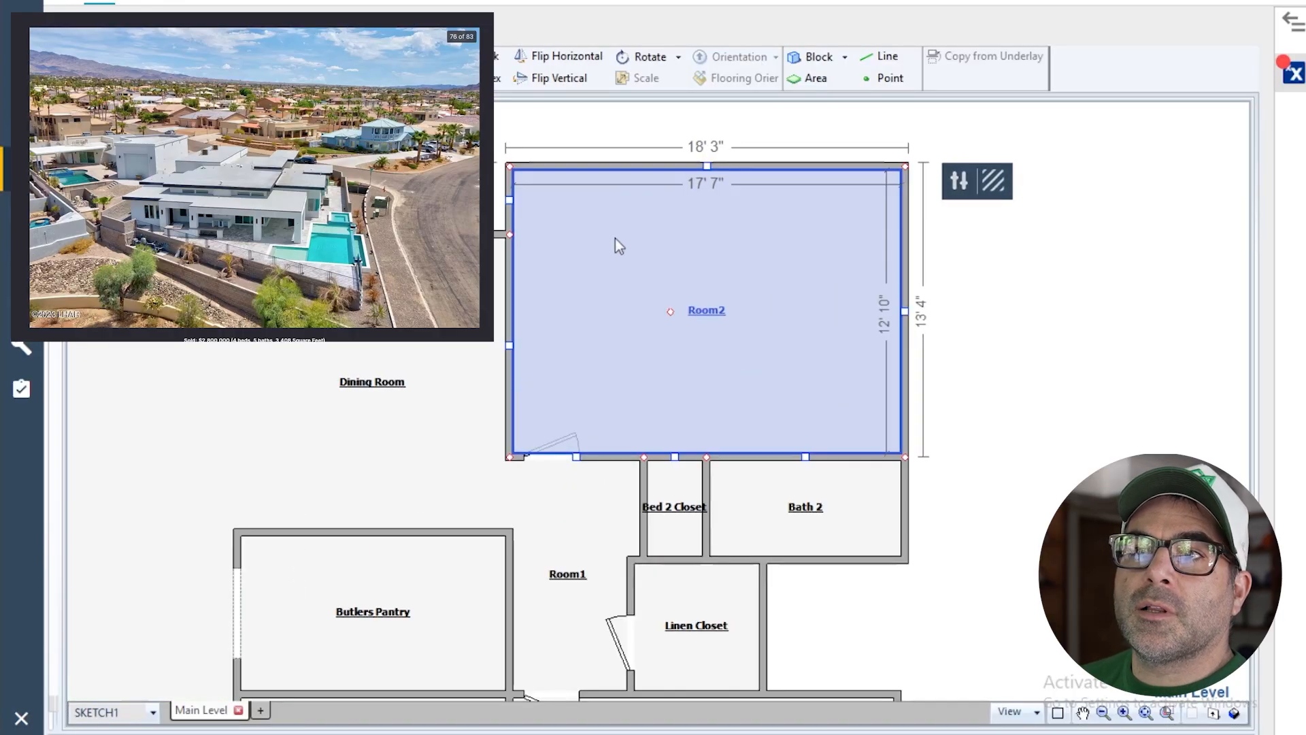
- Try to place a door in Room2's short side wall above the Dining Room, and pull the upper wall out to about 13' 7" interior depth
key("Escape")
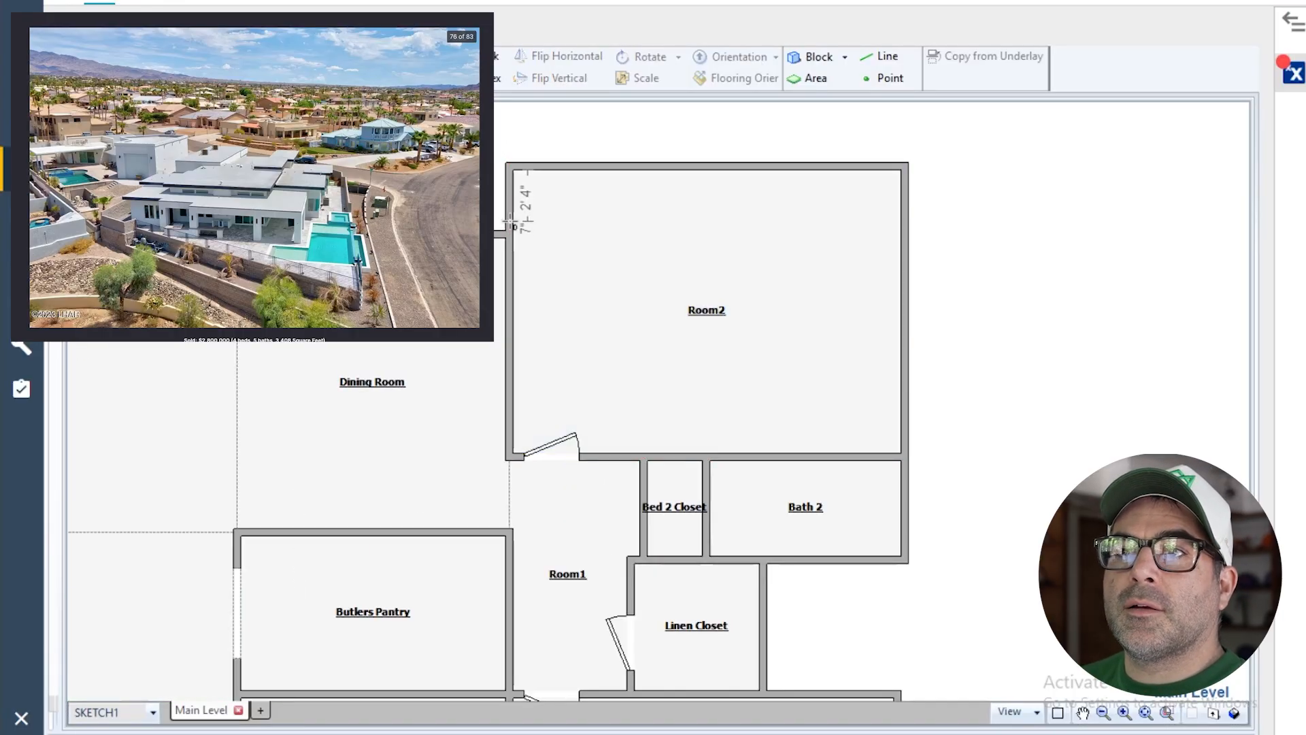
left_click(504, 214)
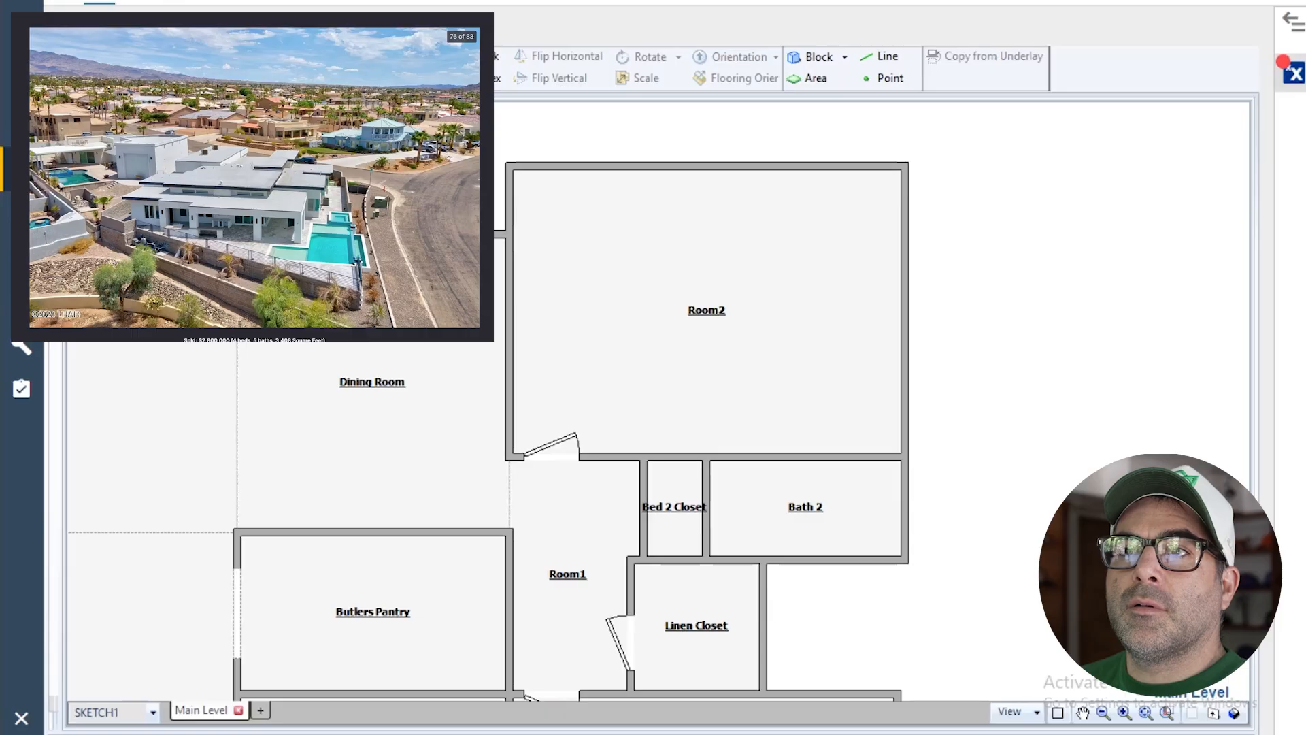
left_click(512, 185)
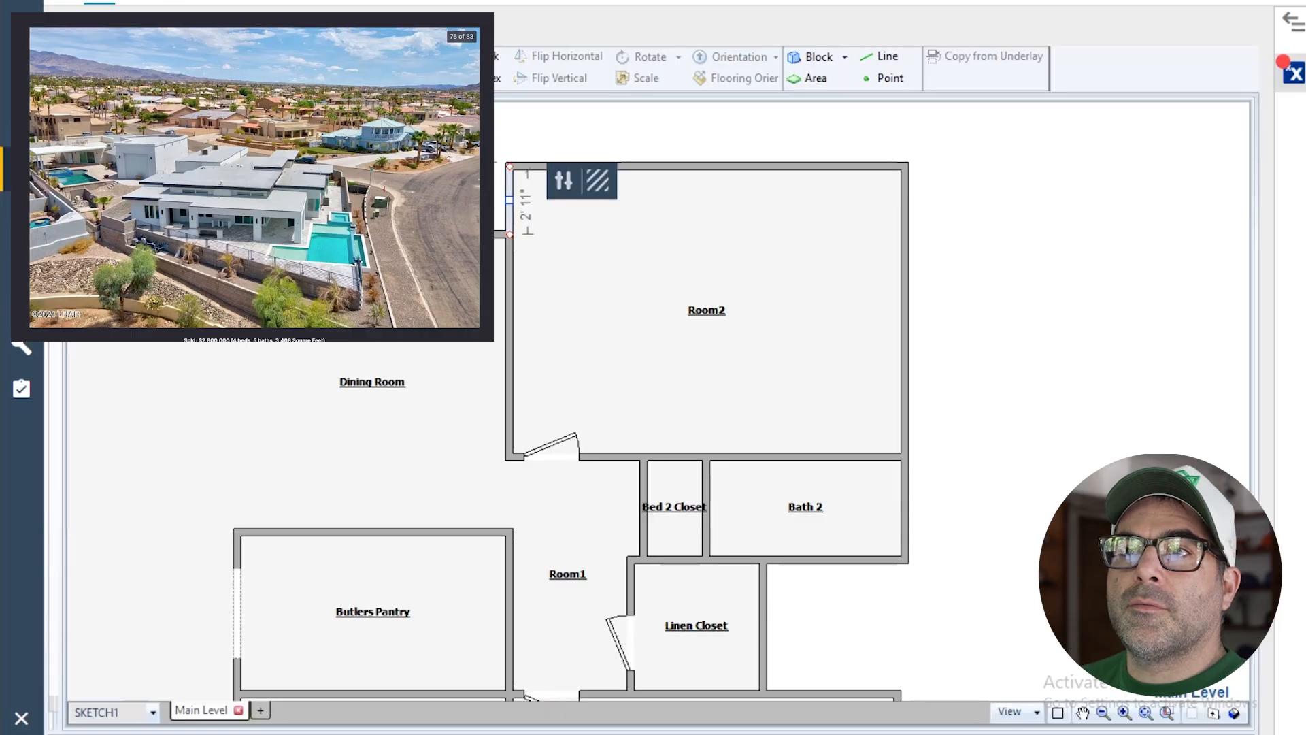
left_click(701, 167)
left_click_drag(705, 164, 697, 148)
- Place a 2' 6" door in Room2's short side wall projecting past the Dining Room, flipped to swing outside
key("d")
left_click(510, 193)
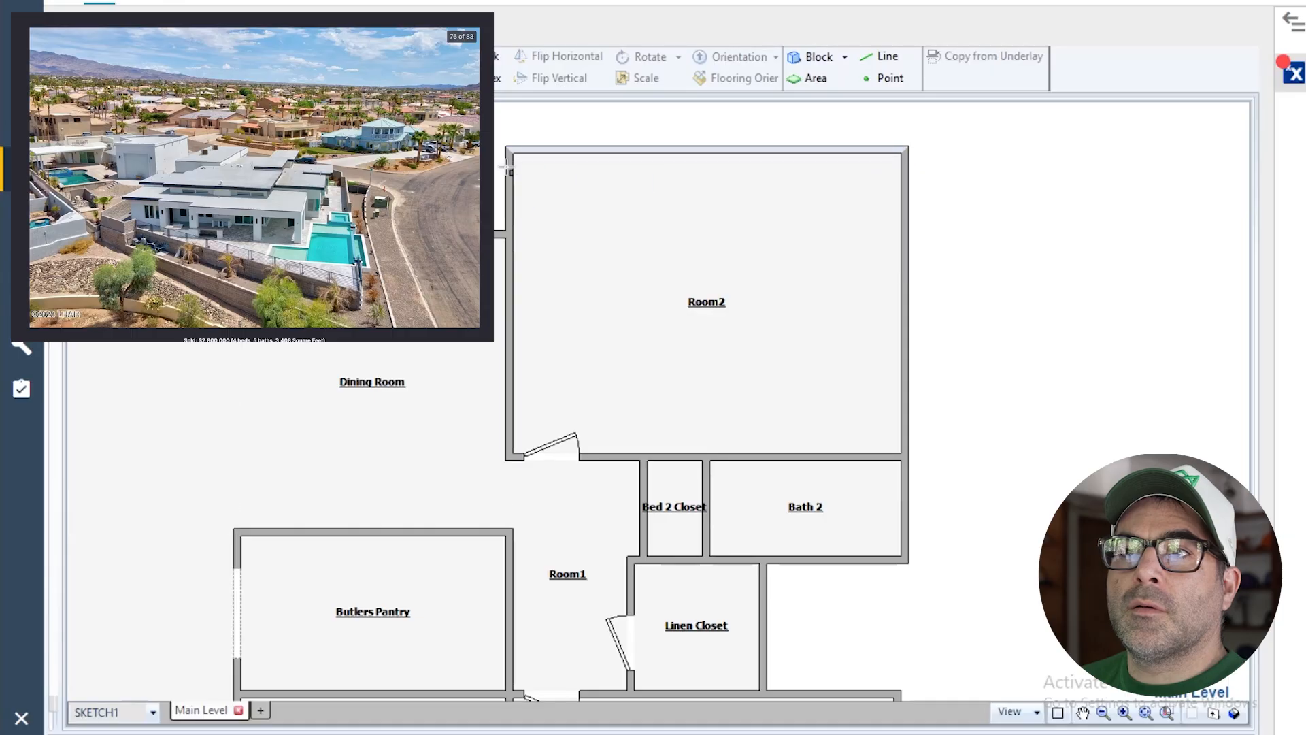
left_click(547, 57)
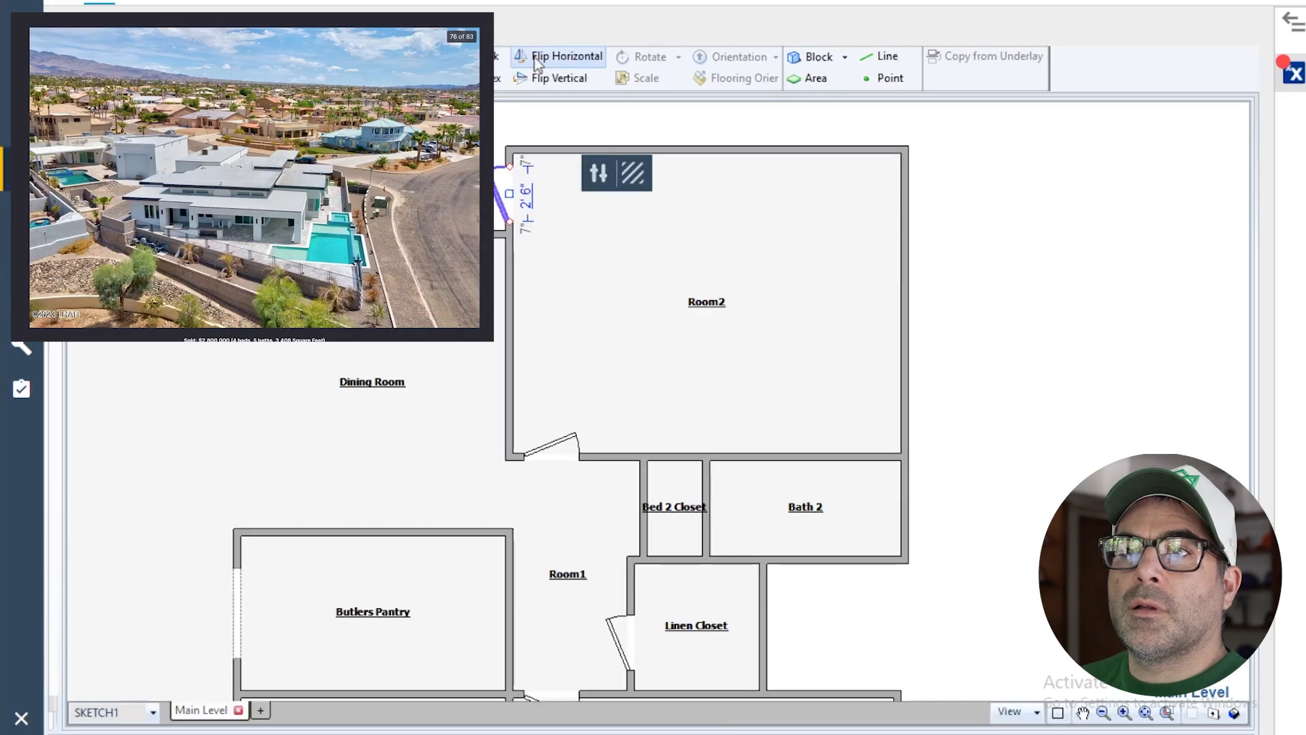
left_click(538, 78)
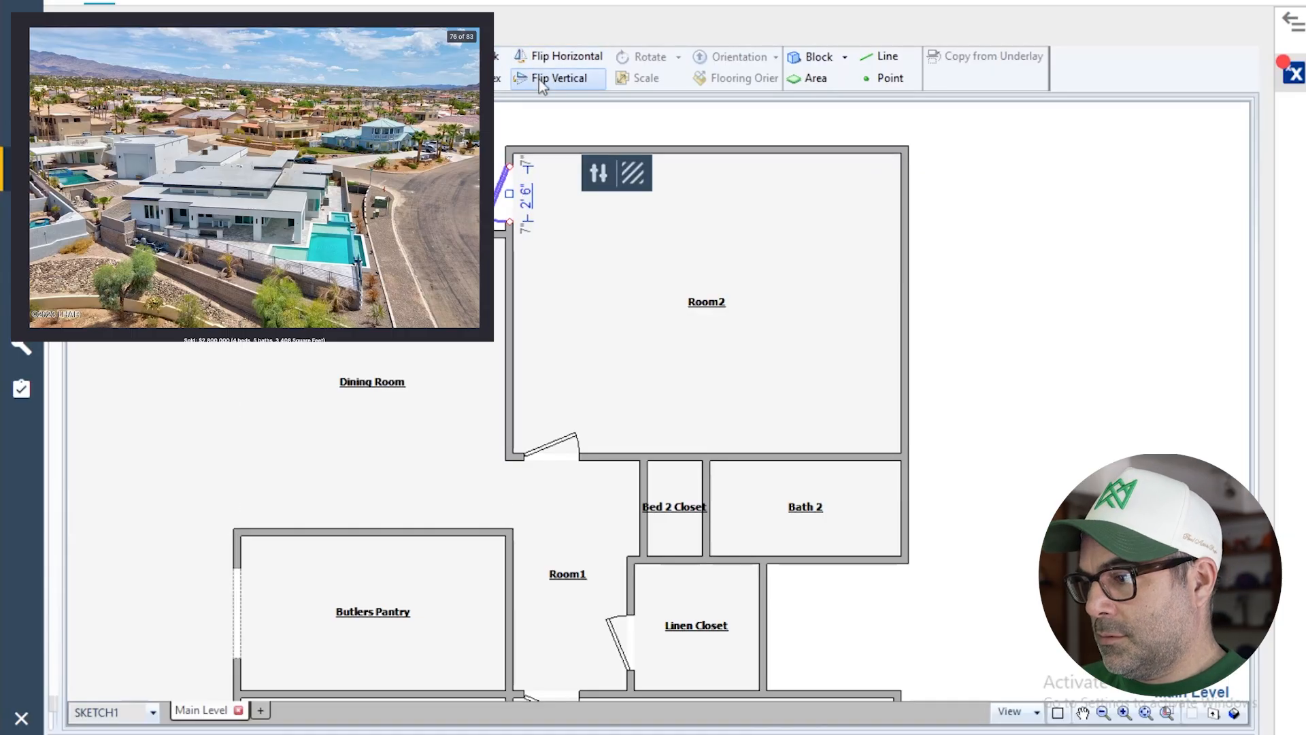
left_click(538, 79)
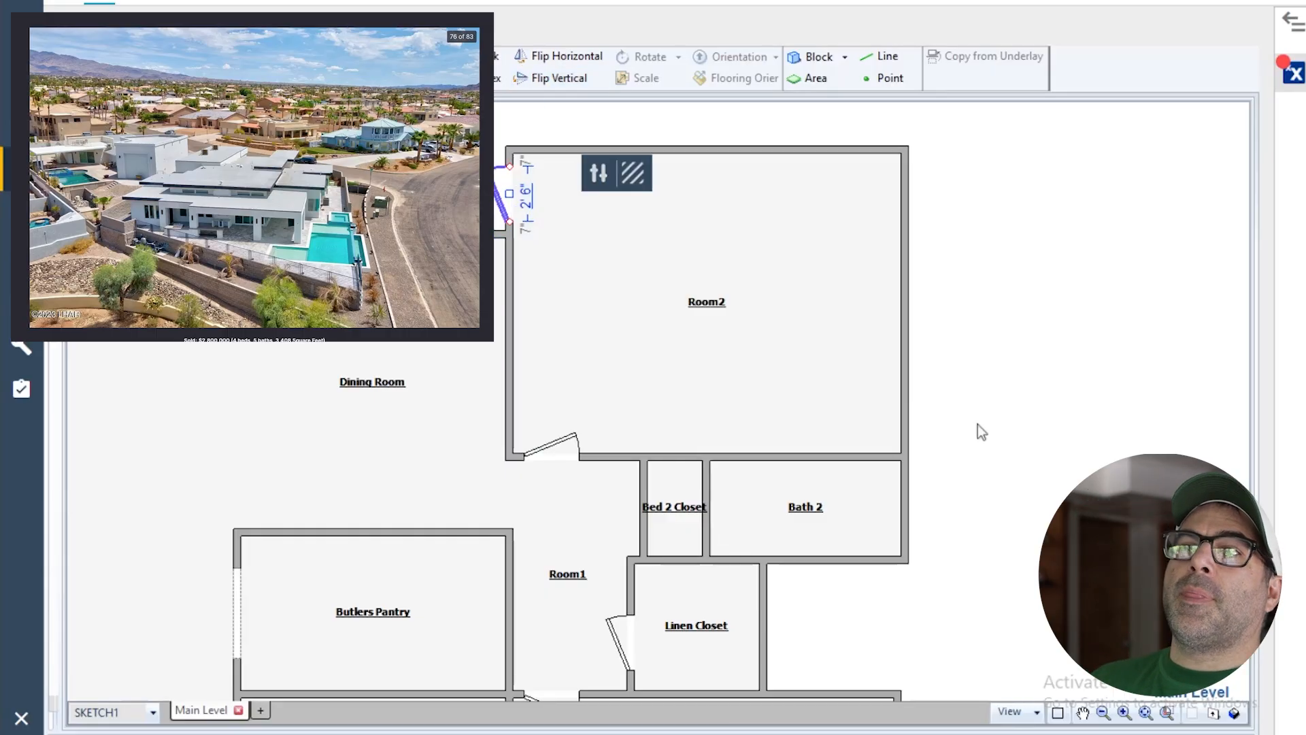
- Rename Room2, above Bath 2, as Bedroom 2
left_click(711, 304)
double_click(712, 303)
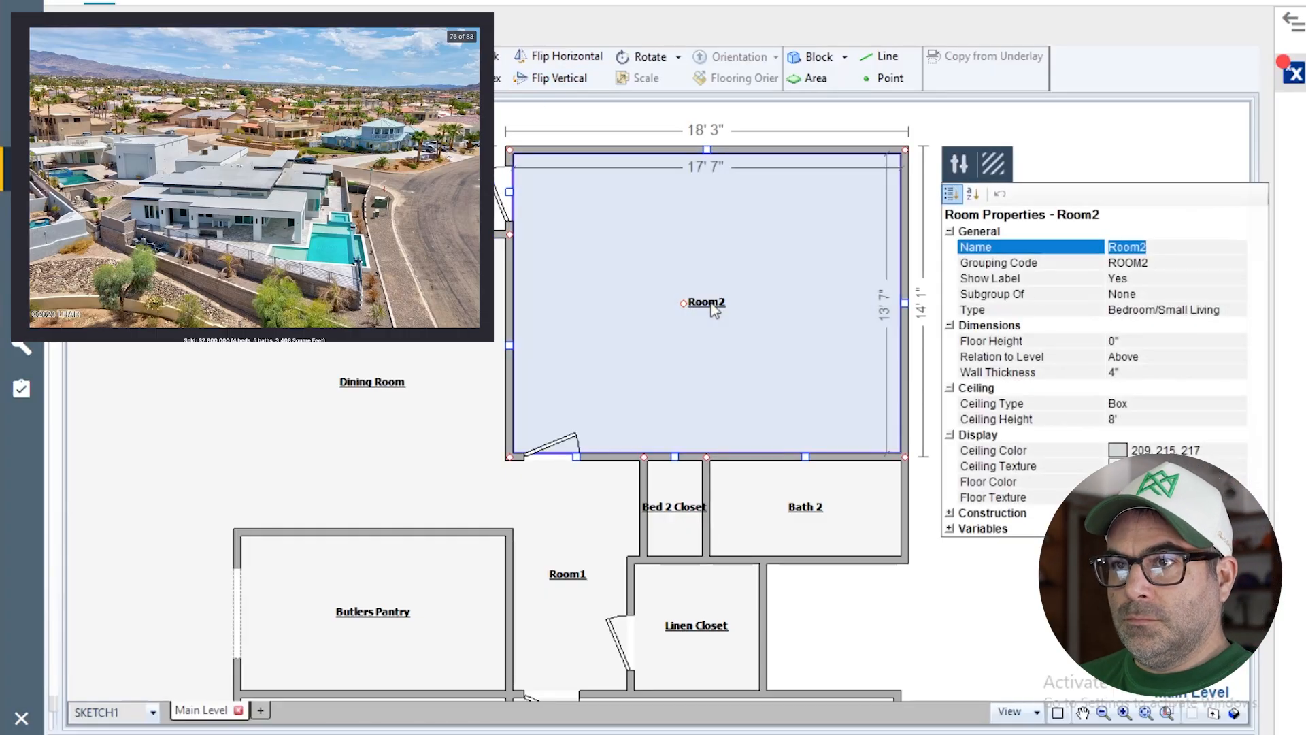
type("Bedroom 2")
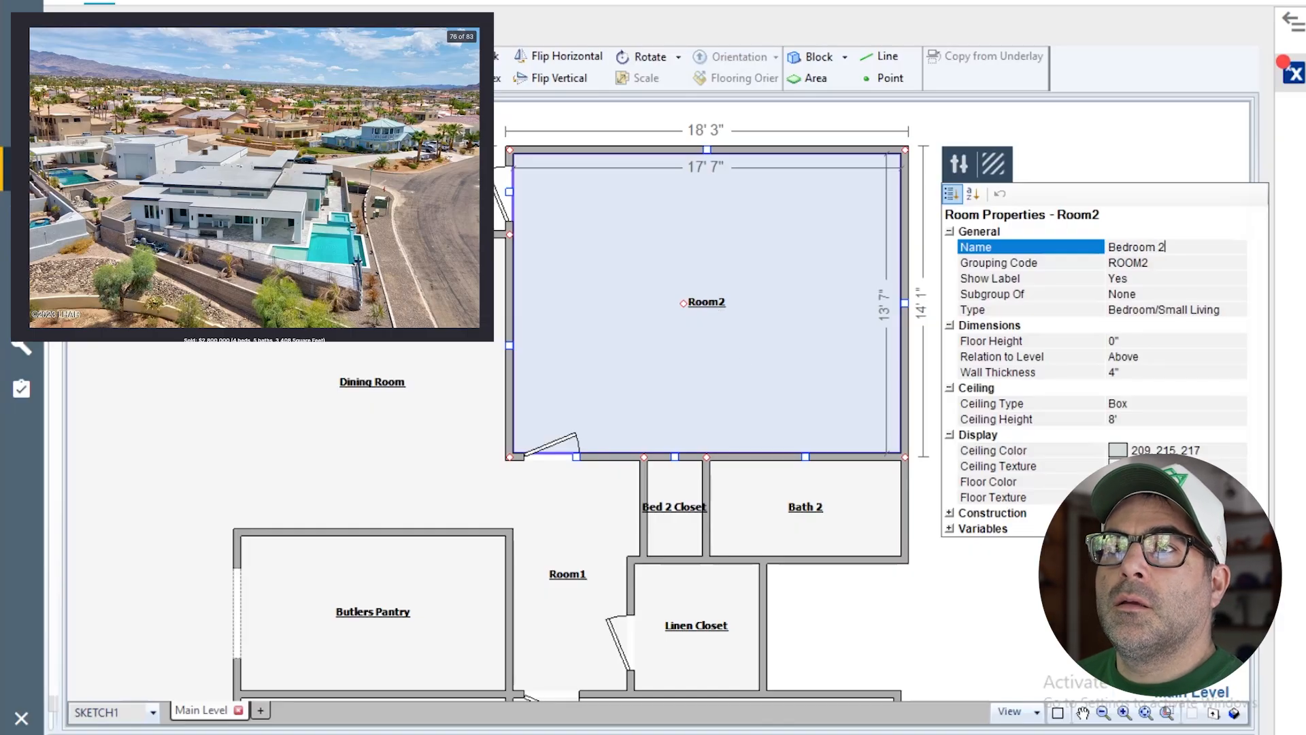
key("Escape")
- Pull the garage's upper wall section beside the Laundry Room up to meet Bed 3 Bath's lower wall
scroll(861, 571, "down", 3)
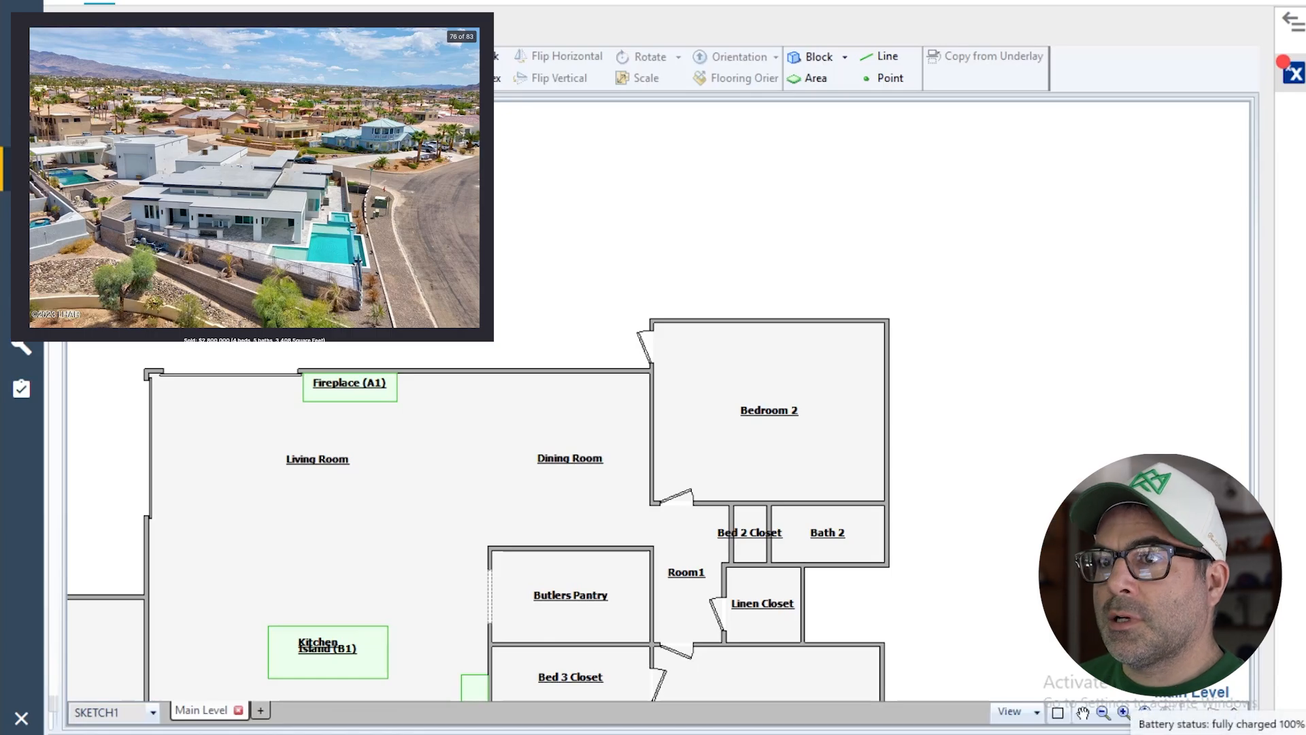
scroll(687, 313, "down", 2)
scroll(787, 575, "down", 6)
scroll(488, 471, "up", 5)
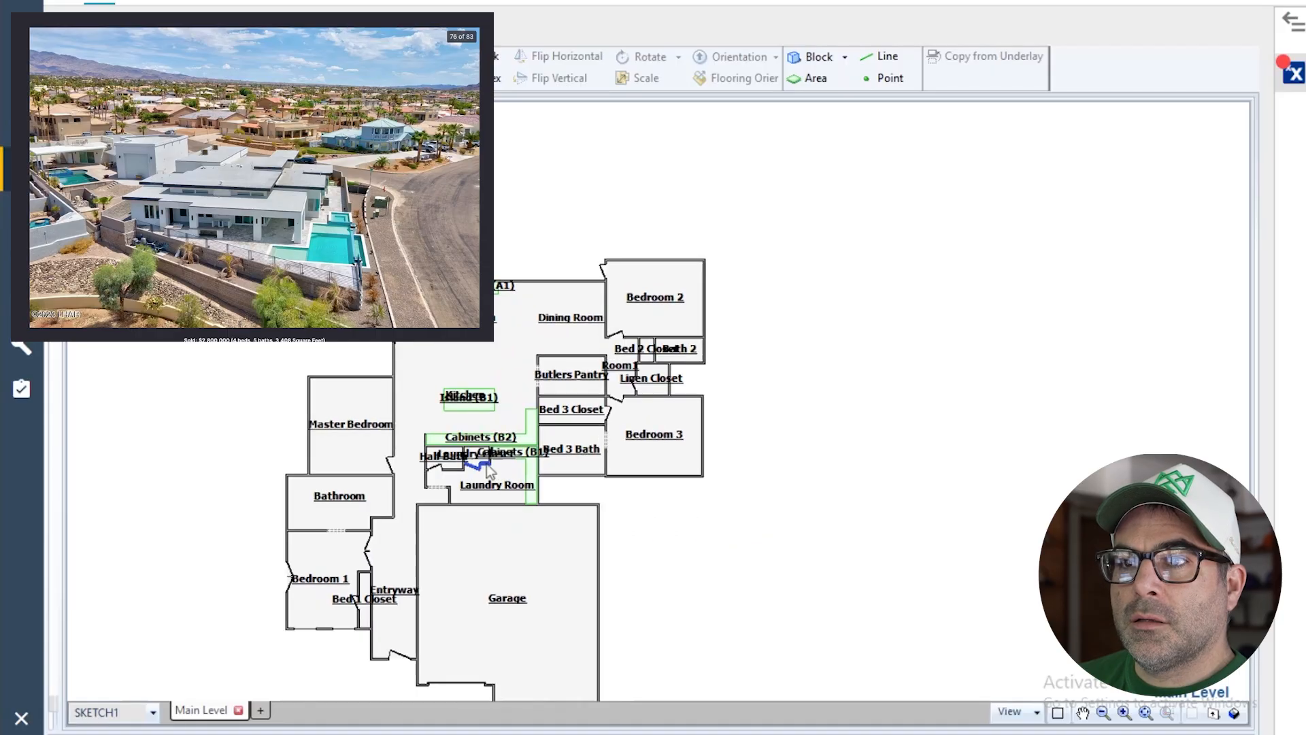
scroll(489, 472, "up", 2)
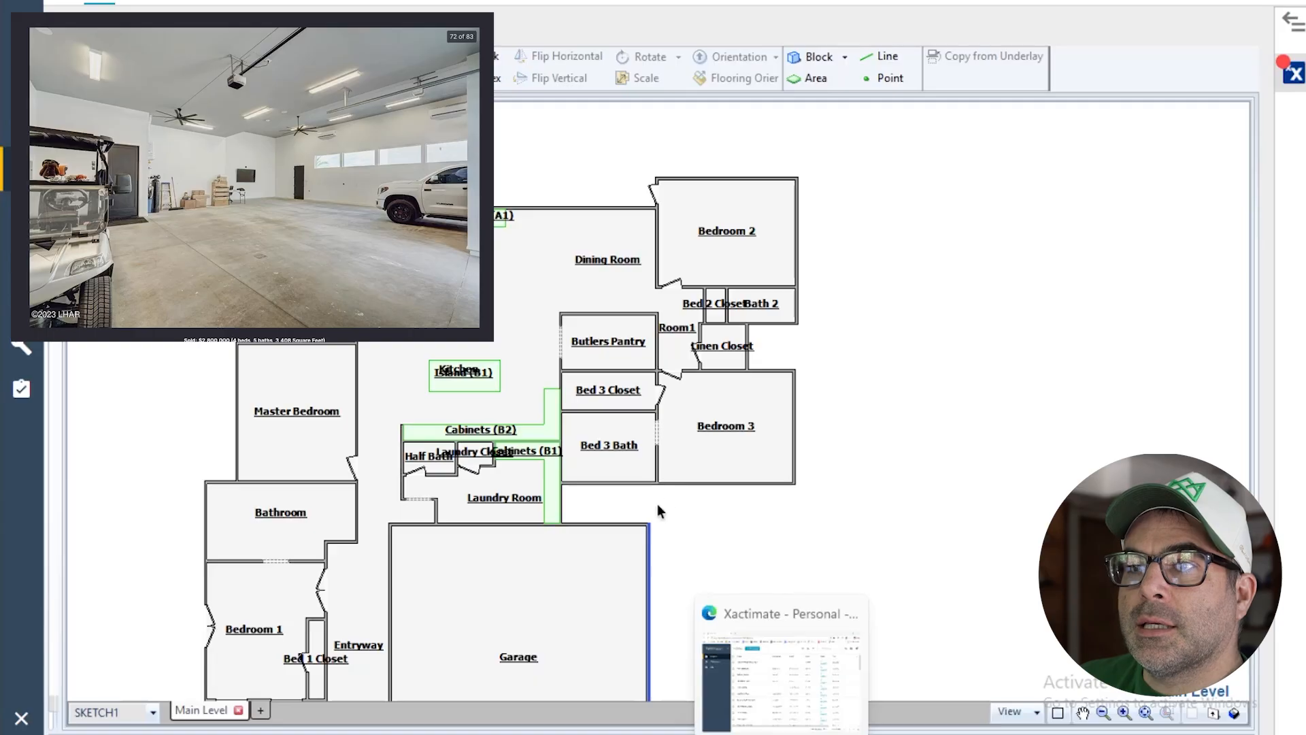
left_click(606, 539)
left_click(604, 524)
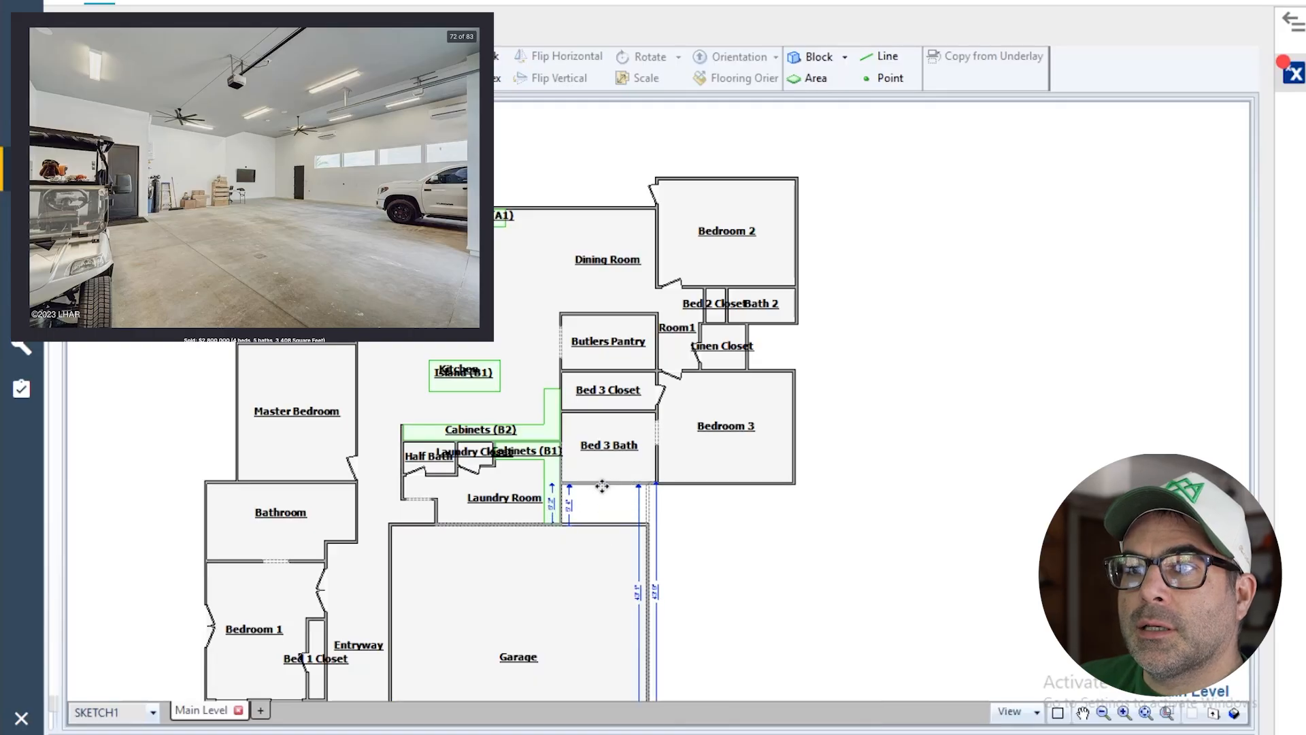
- Compare the garage's outline, dimensions and position relative to the bedroom wing with the listing photos
scroll(723, 552, "down", 2)
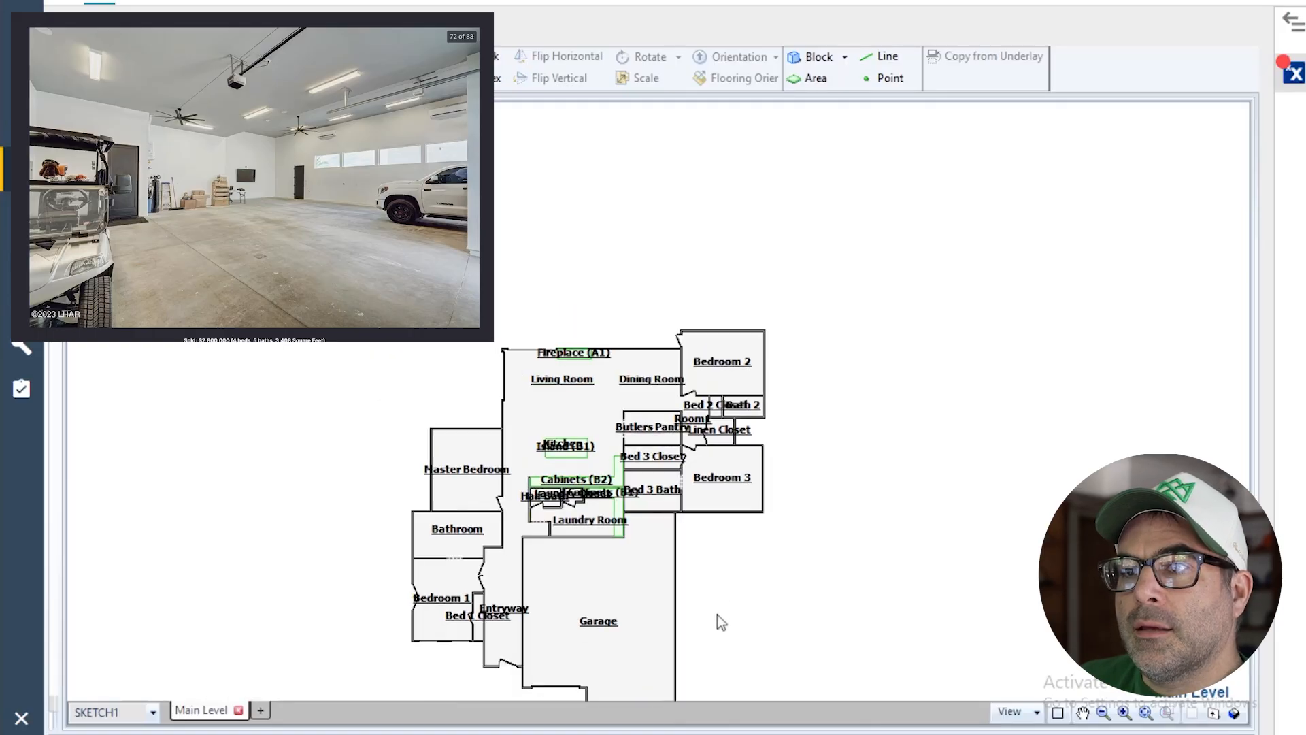
scroll(716, 614, "down", 2)
scroll(507, 653, "up", 3)
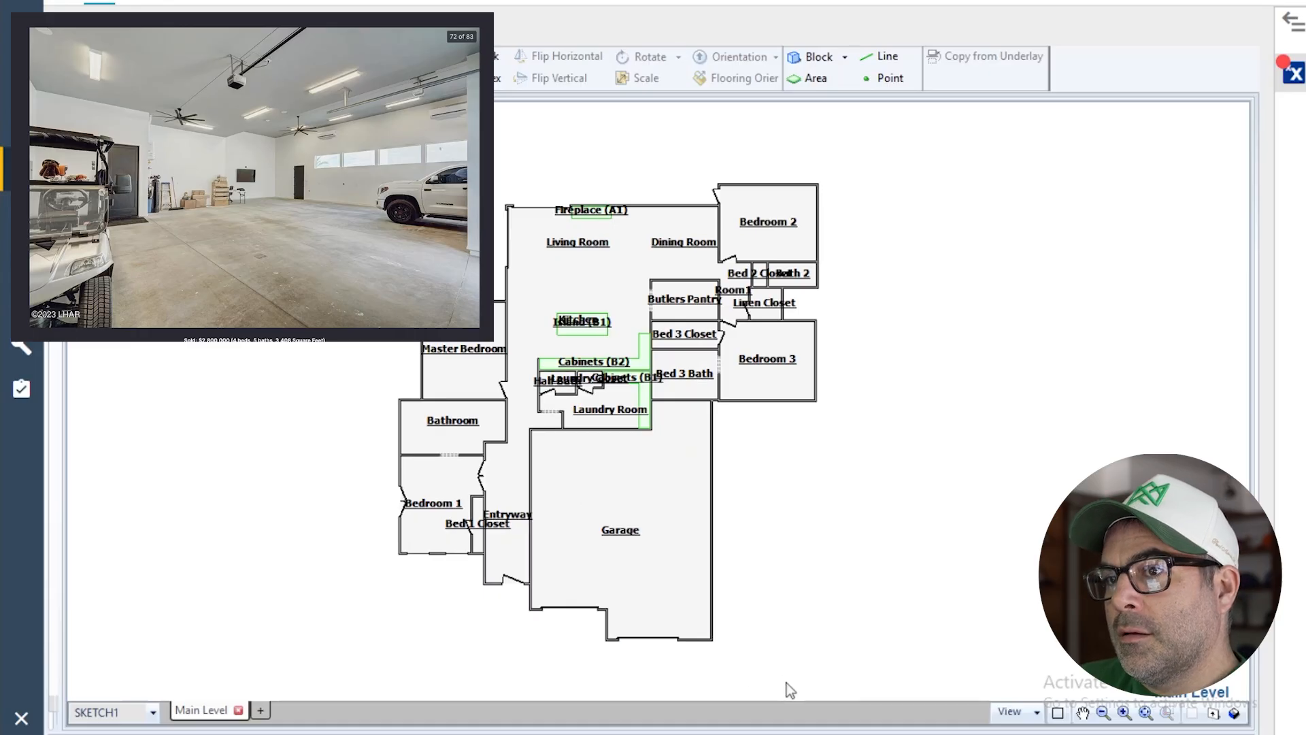
mouse_move(782, 733)
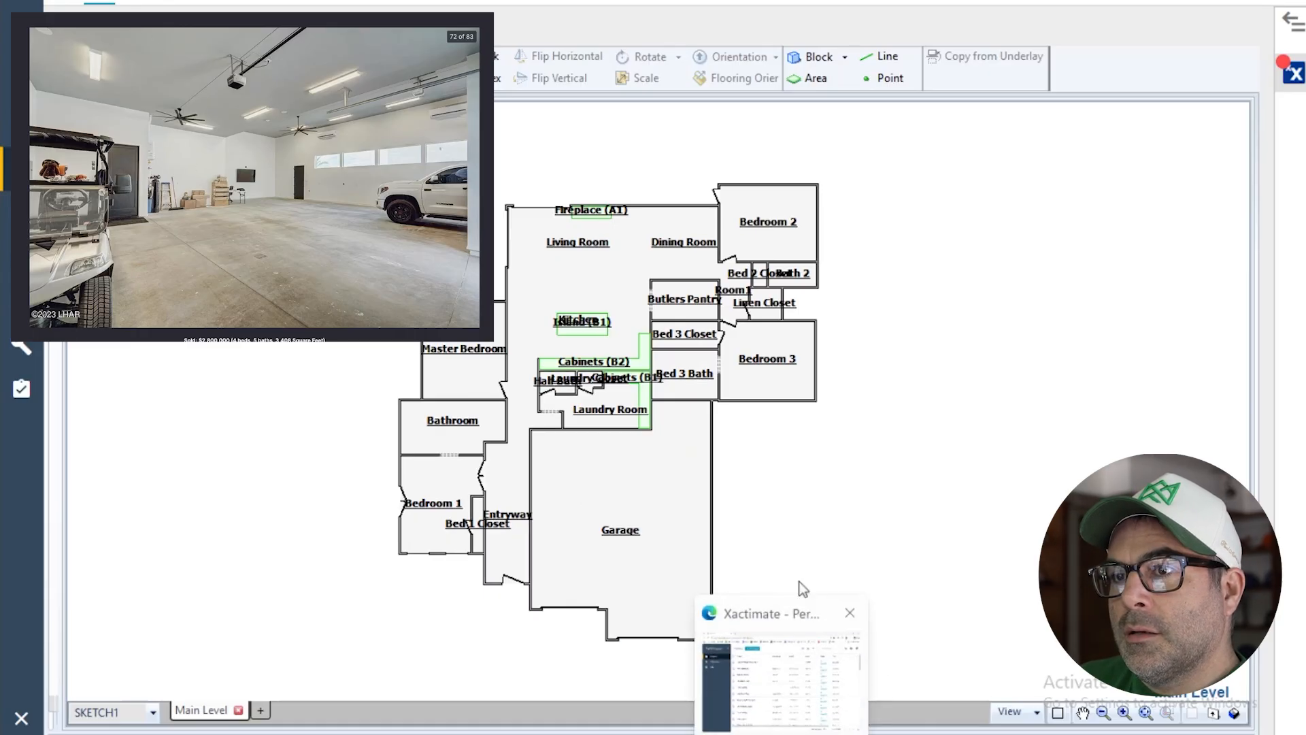
left_click(619, 620)
scroll(607, 622, "up", 2)
scroll(607, 622, "up", 1)
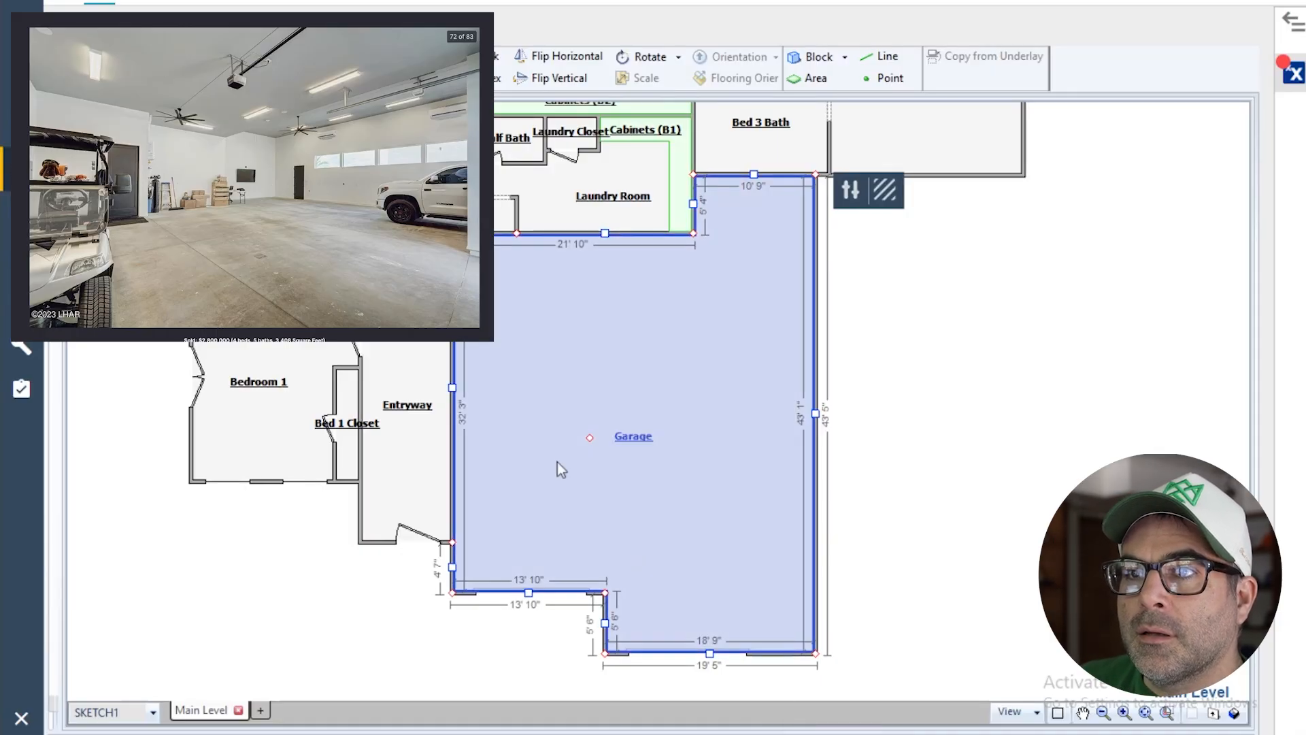
scroll(885, 503, "down", 1)
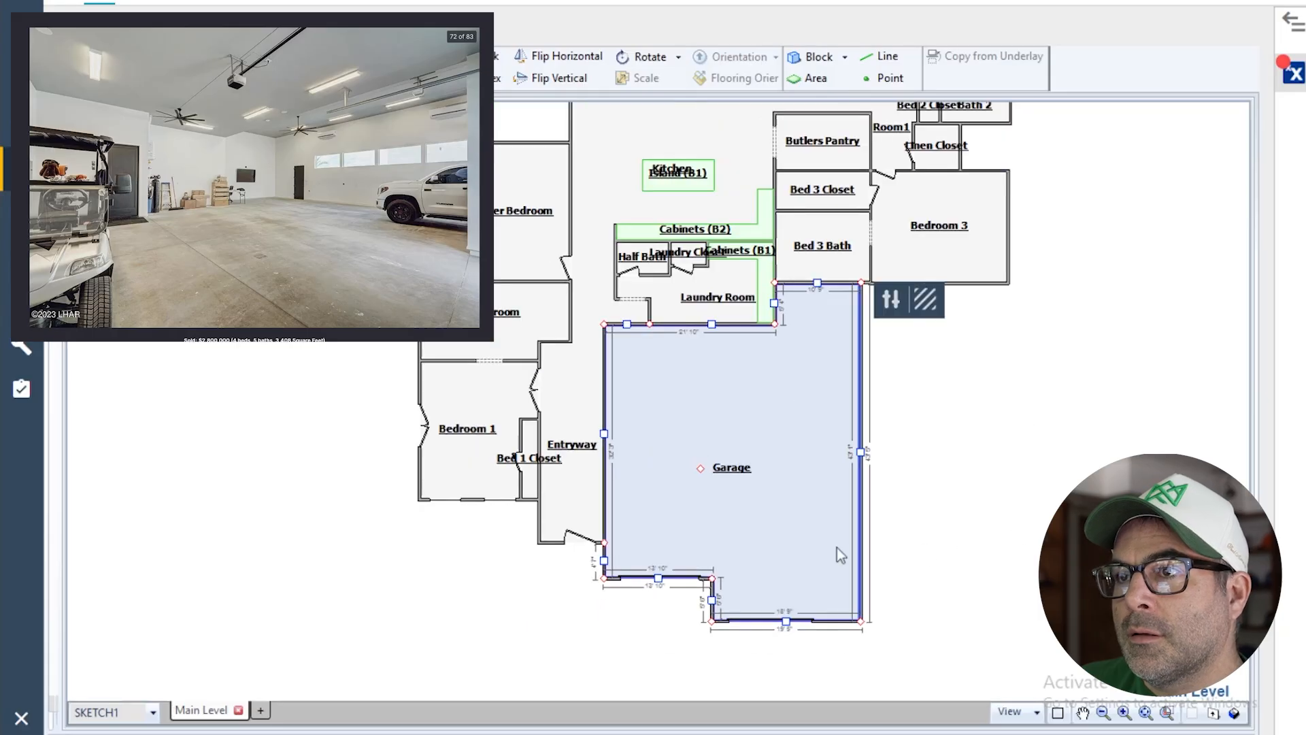
scroll(840, 554, "down", 1)
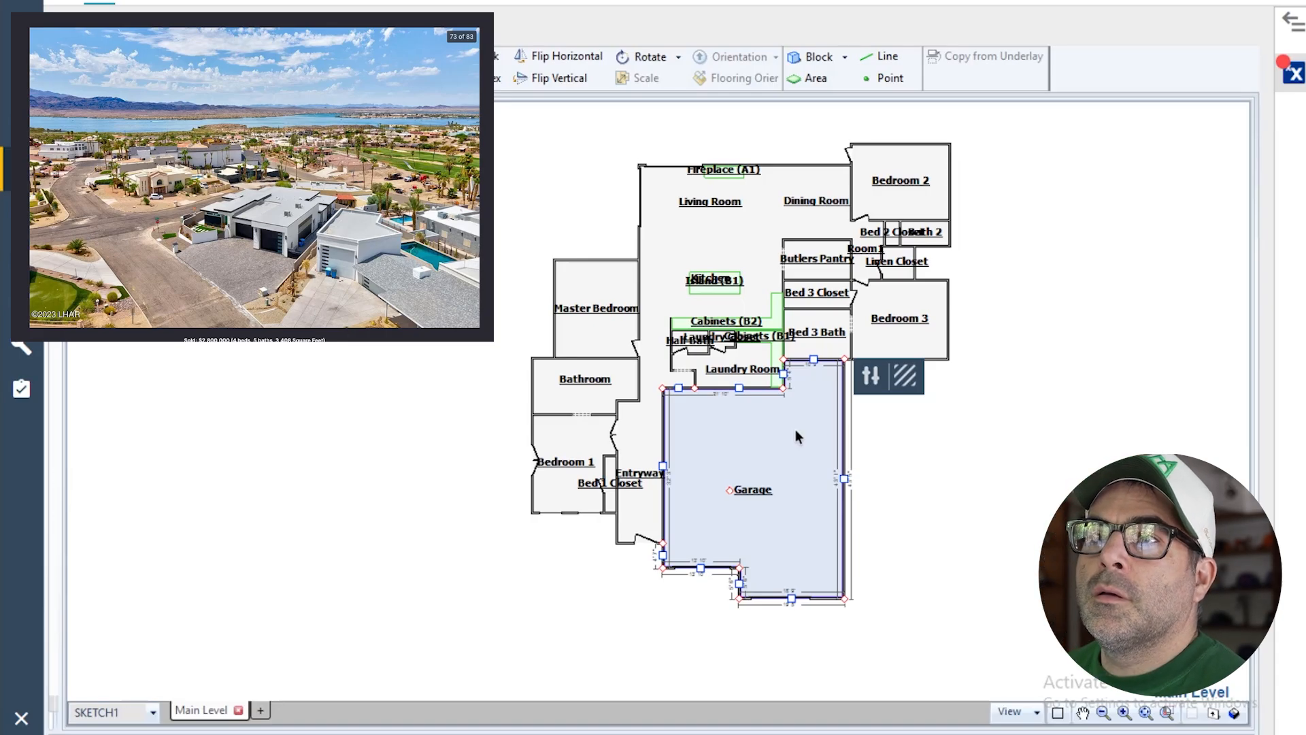
left_click(828, 434)
left_click(728, 268)
scroll(727, 268, "up", 2)
scroll(732, 303, "up", 1)
scroll(748, 315, "down", 2)
scroll(860, 239, "up", 1)
scroll(821, 450, "down", 1)
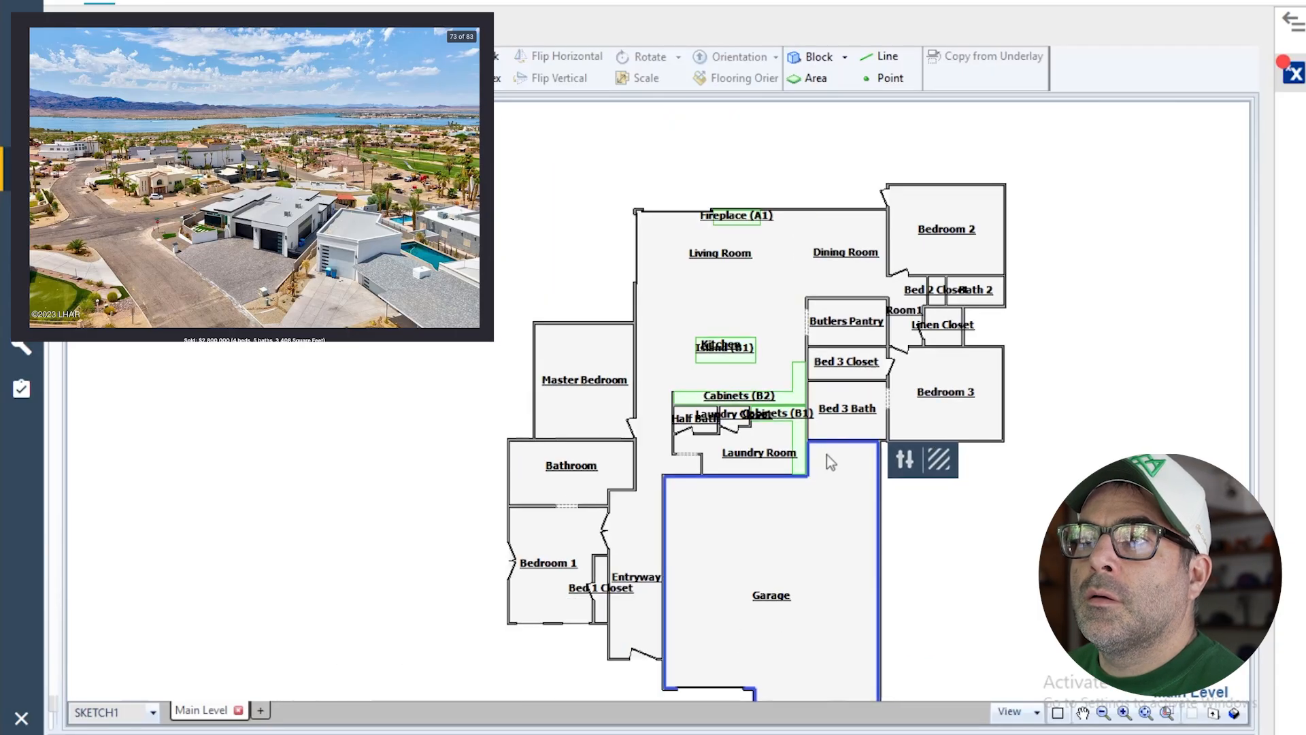
scroll(839, 606, "down", 2)
scroll(775, 446, "down", 2)
scroll(848, 606, "up", 2)
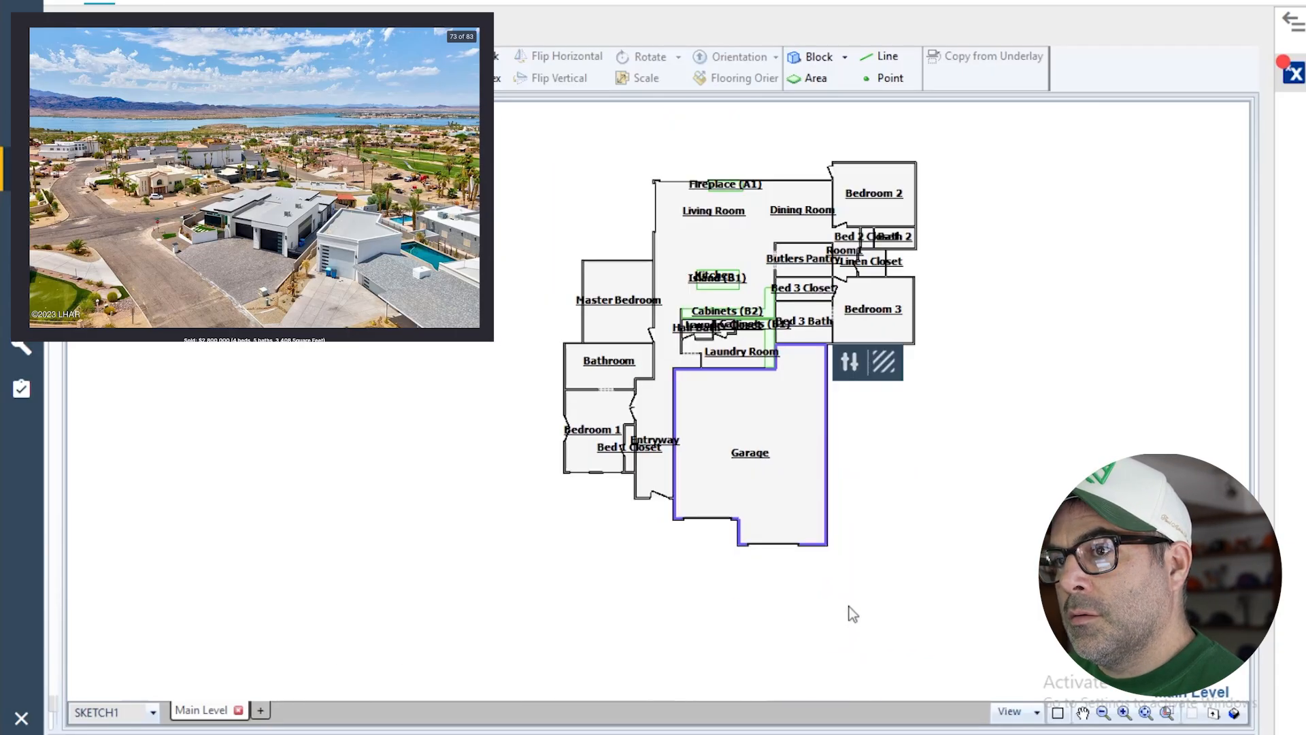
scroll(849, 606, "up", 1)
- Pull the garage's right wall out to almost Bedroom 3's outer wall, making the lower front wall about 36' long inside
left_click(789, 385)
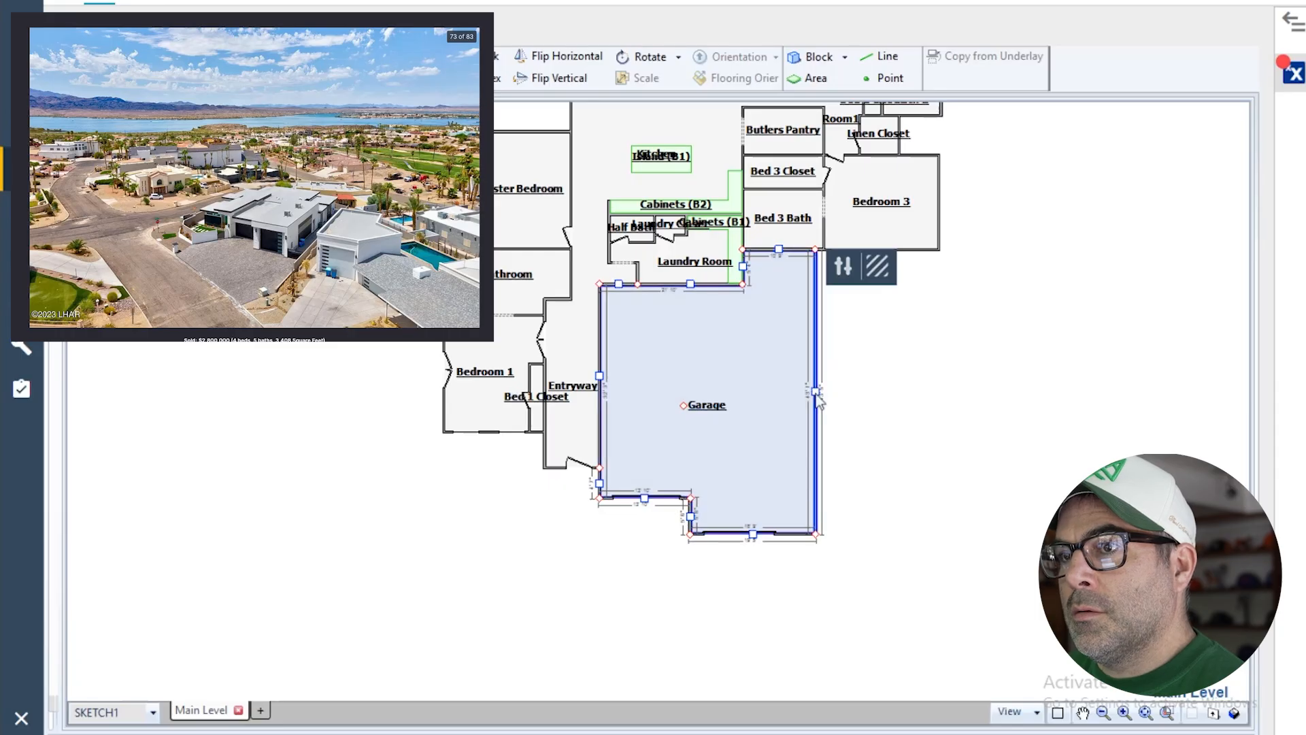
left_click(814, 394)
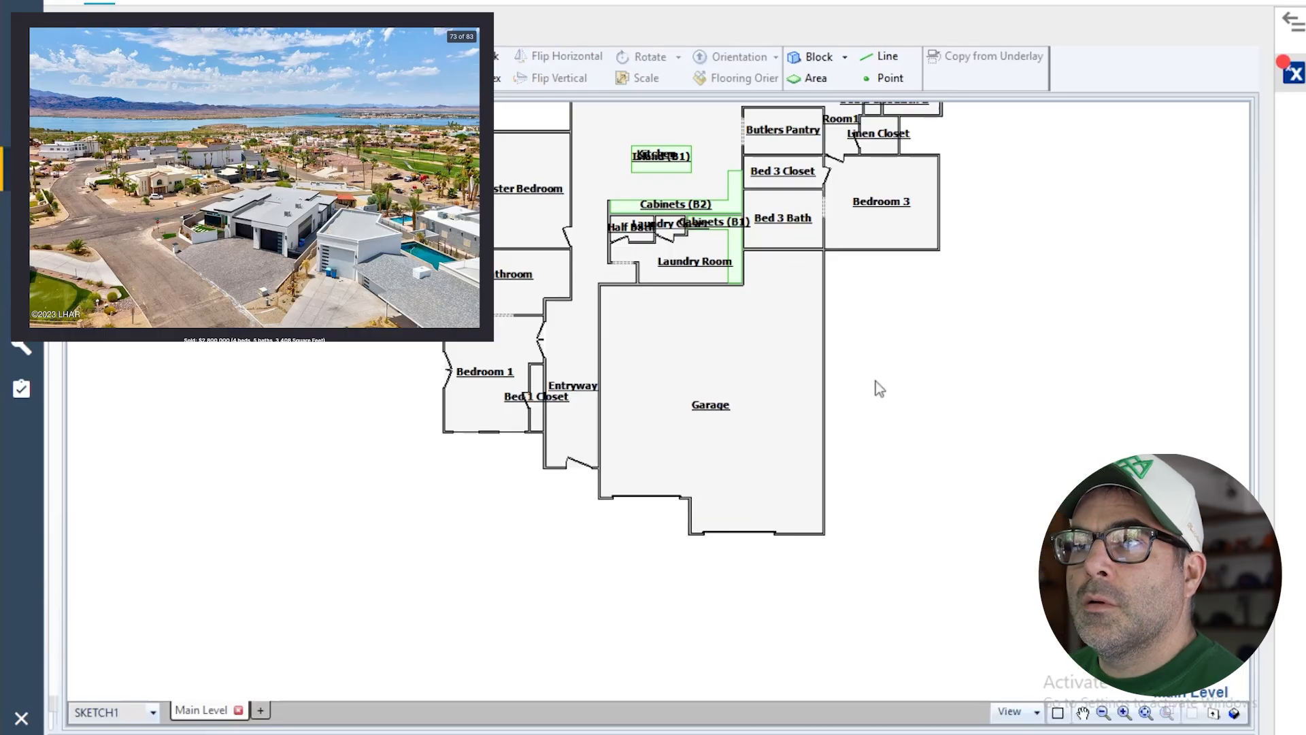
left_click(800, 384)
left_click_drag(820, 391, 923, 387)
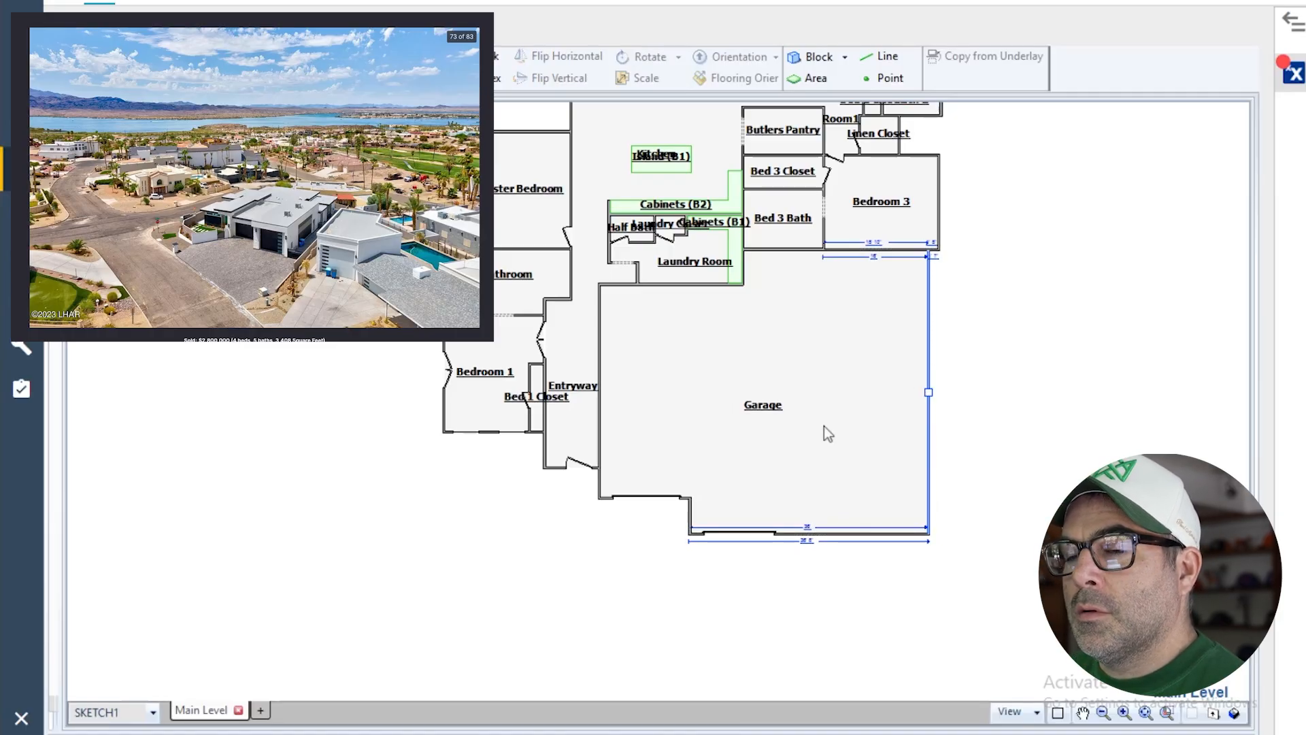
- Shift the short jog wall in the garage's front to the right, making the recessed front wall about 23' 2" long
scroll(810, 445, "up", 3)
left_click(743, 382)
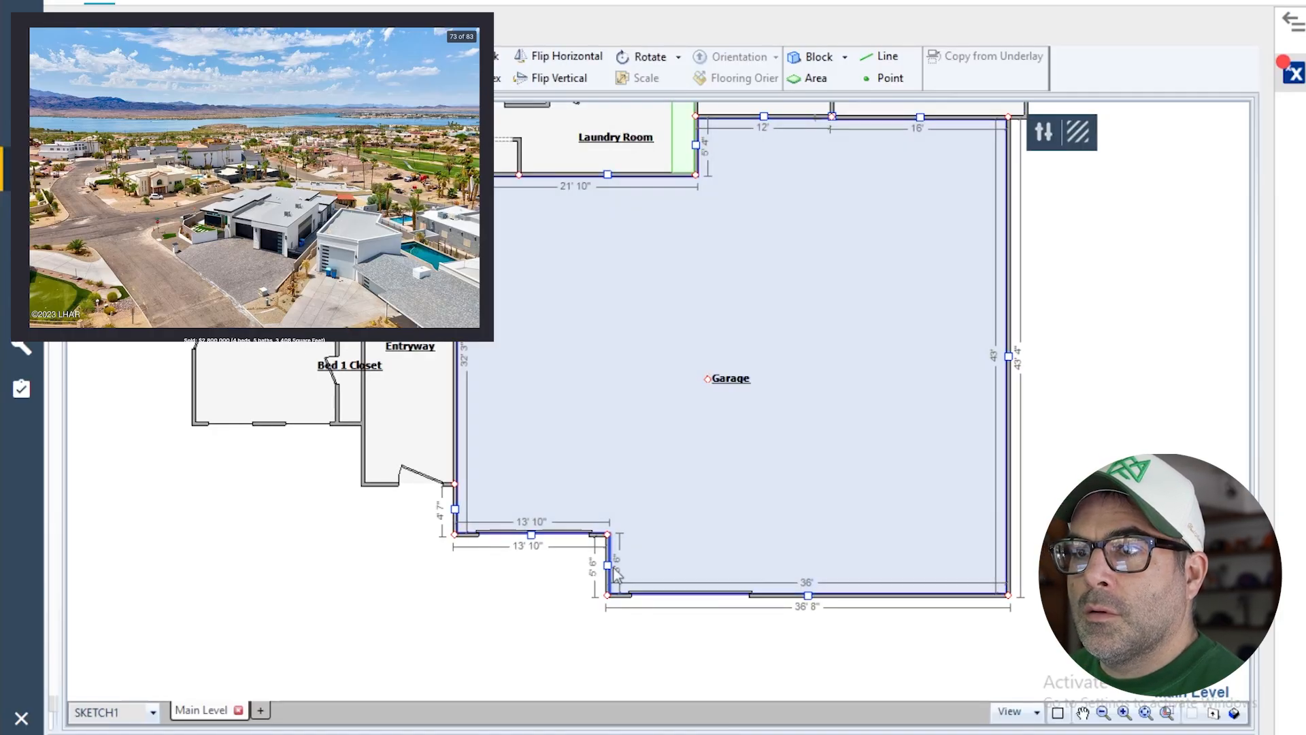
left_click_drag(607, 570, 710, 571)
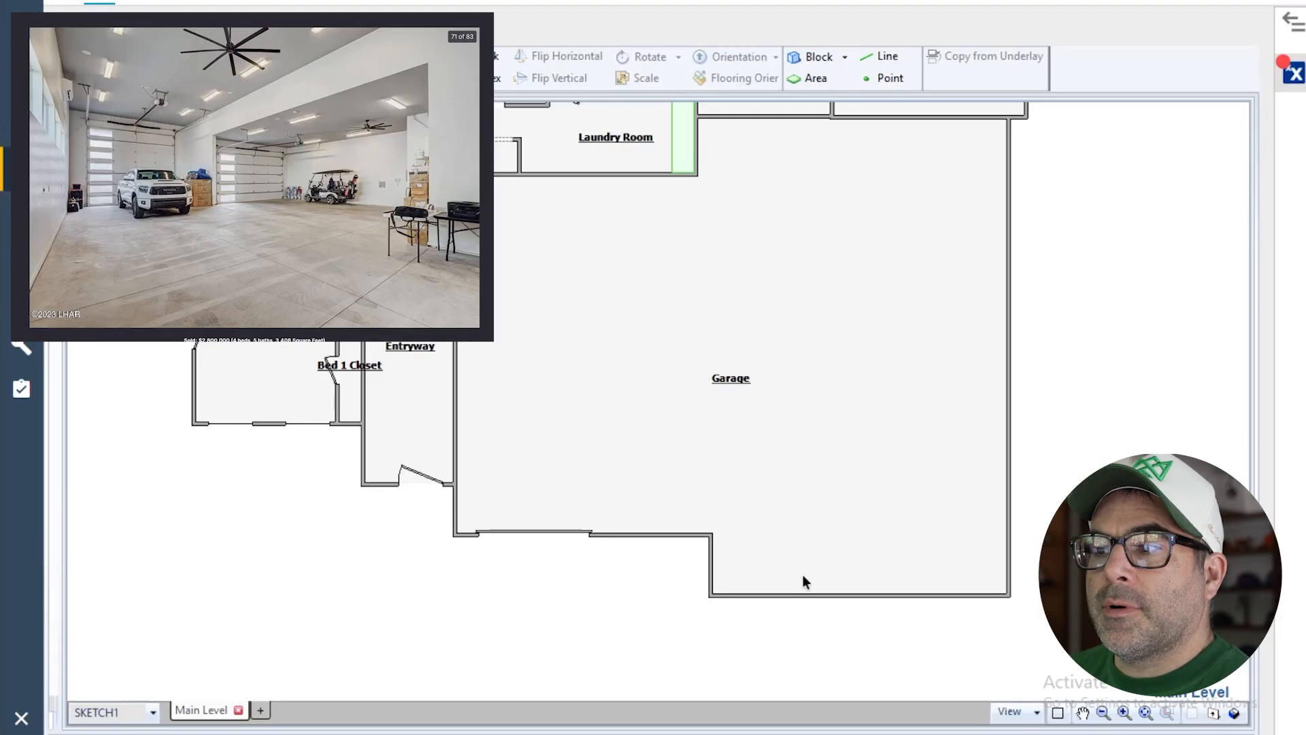
- Pull the garage's projecting front wall out to about 47' 3" interior depth, and the recessed front wall to leave a jog of about 9' 2"
left_click(851, 597)
left_click(851, 597)
left_click_drag(856, 597, 863, 642)
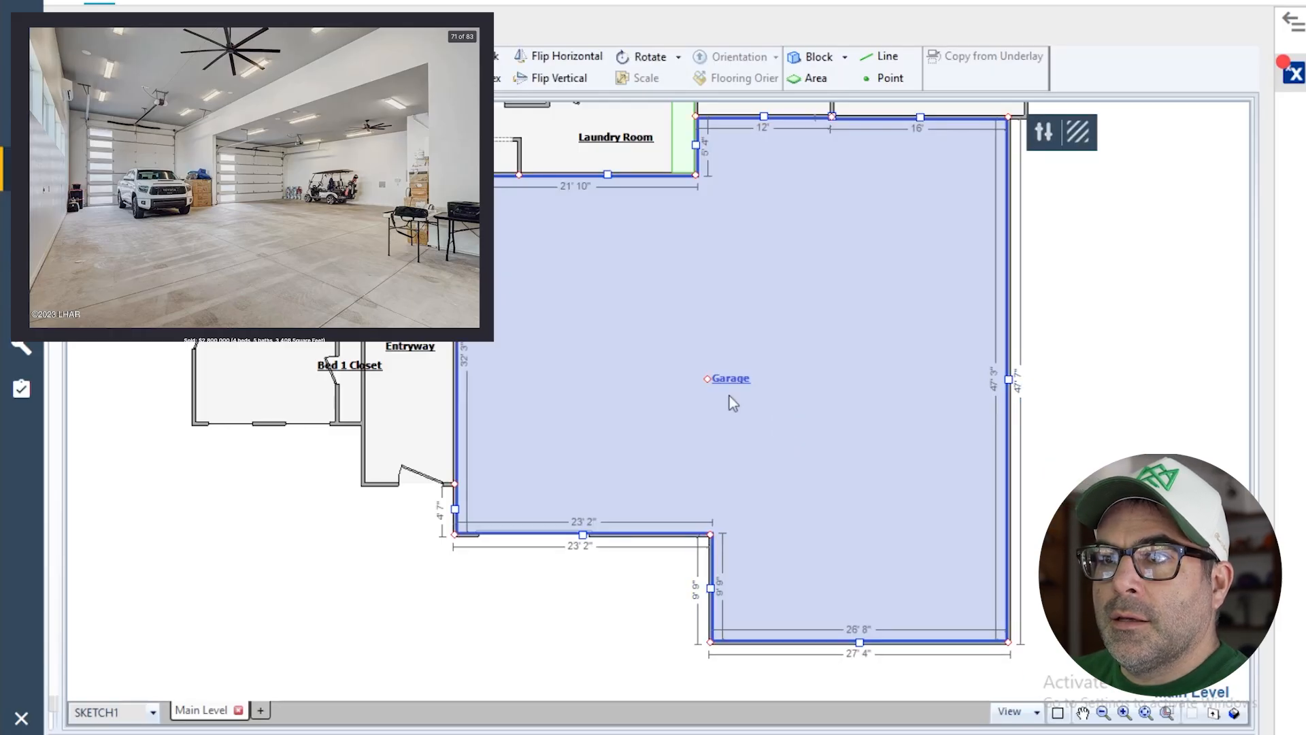
left_click(579, 536)
left_click(609, 544)
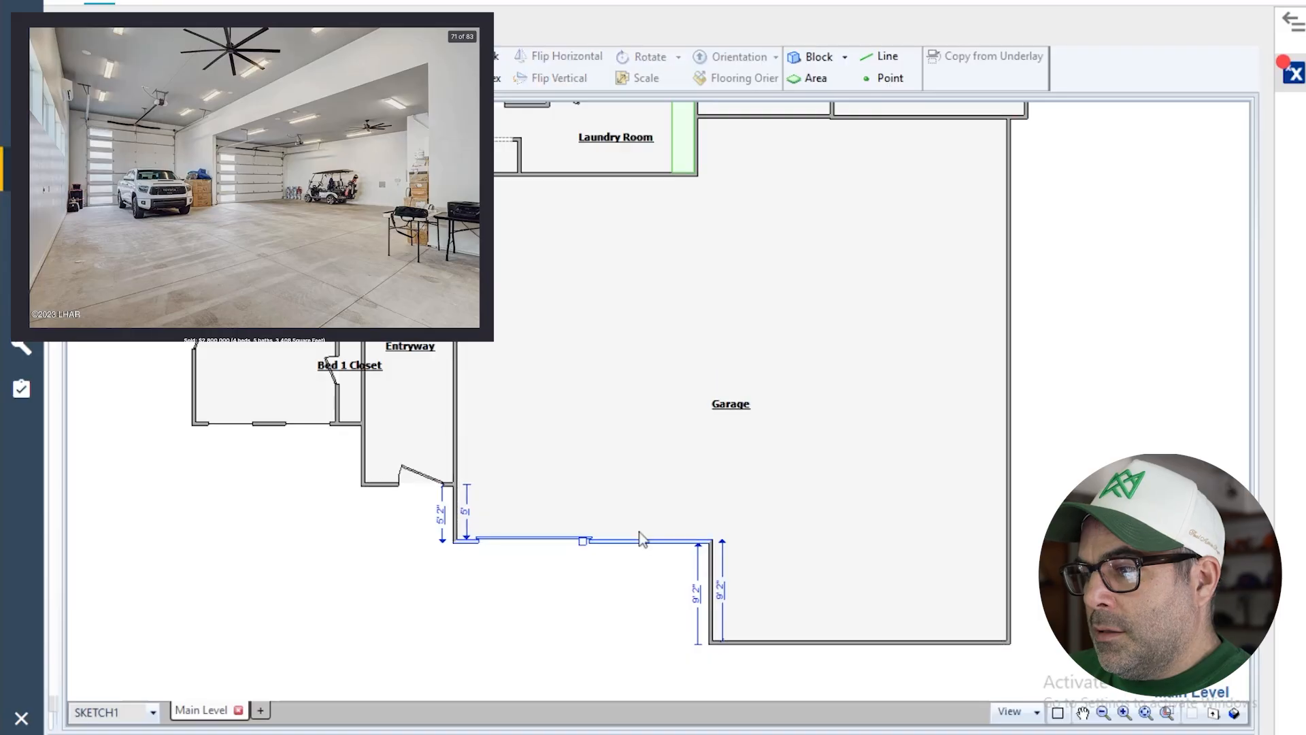
- Widen the garage door in the recessed front wall and place a matching door about 17' 7" wide in the projecting front wall
left_click(678, 381)
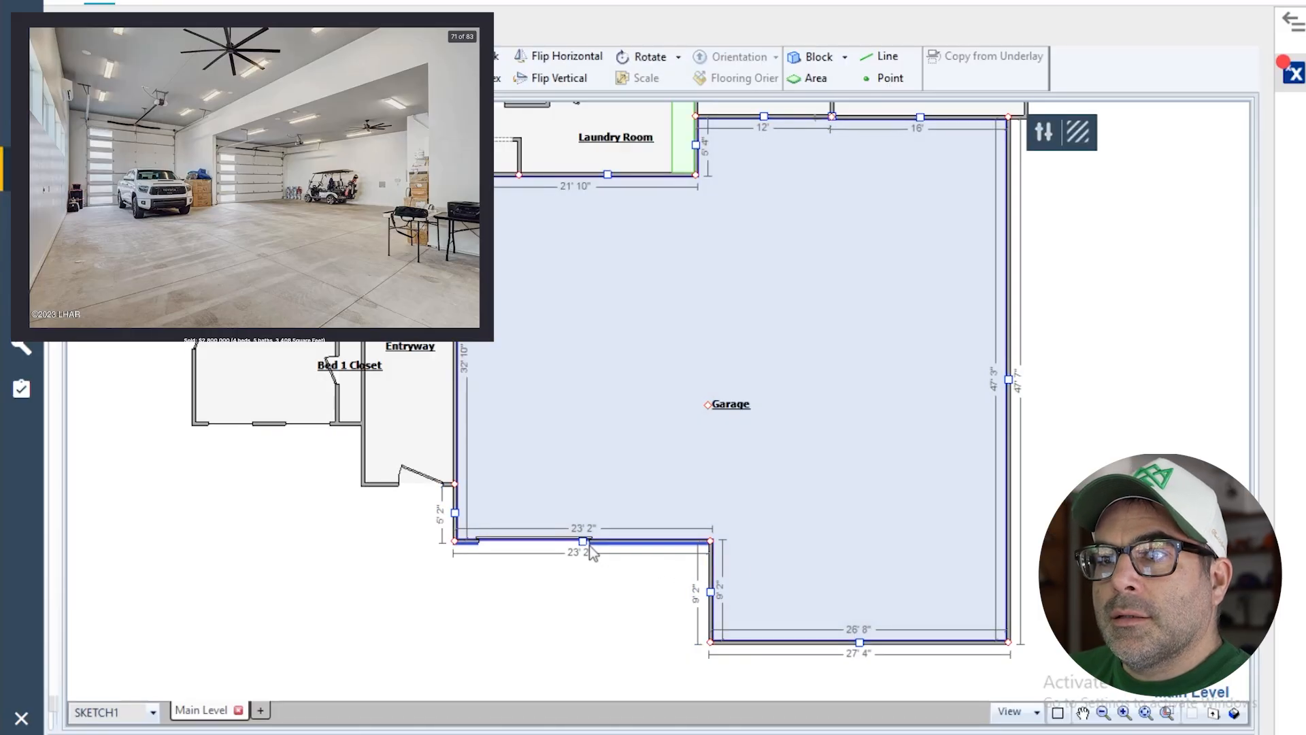
left_click(566, 542)
left_click_drag(634, 542, 666, 542)
left_click_drag(573, 542, 857, 635)
left_click(863, 581)
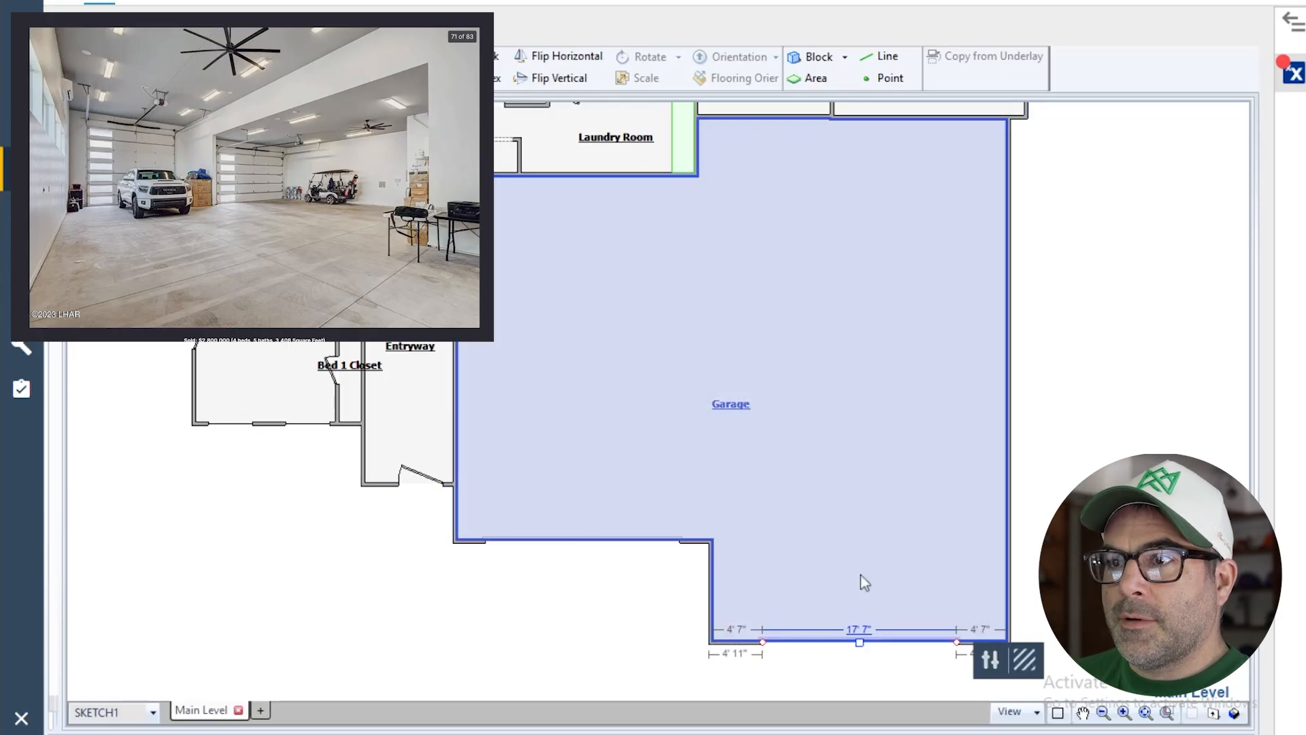
scroll(794, 558, "down", 4)
key("Escape")
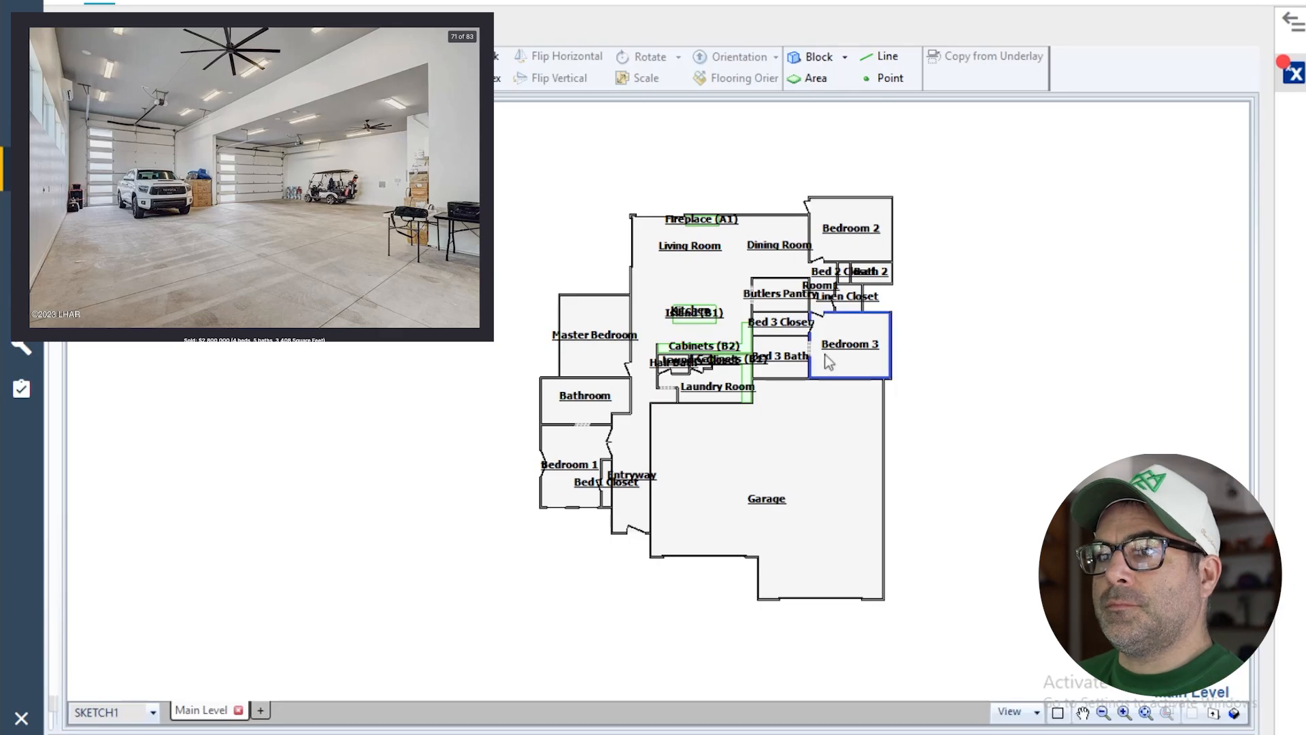
- Select the whole main level floor plan and rotate it 90° clockwise to match the aerial photo
scroll(841, 303, "down", 1)
scroll(820, 206, "up", 4)
scroll(422, 485, "down", 3)
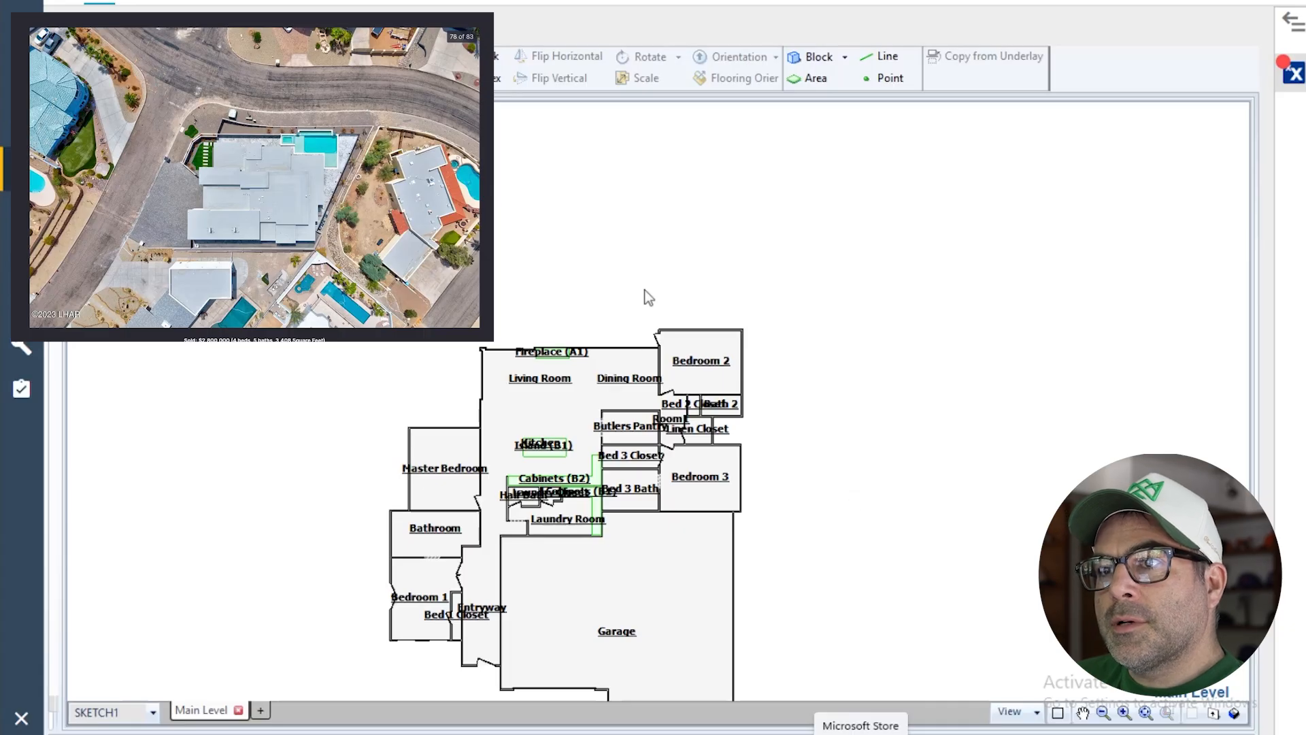
scroll(635, 288, "down", 2)
left_click_drag(312, 248, 652, 610)
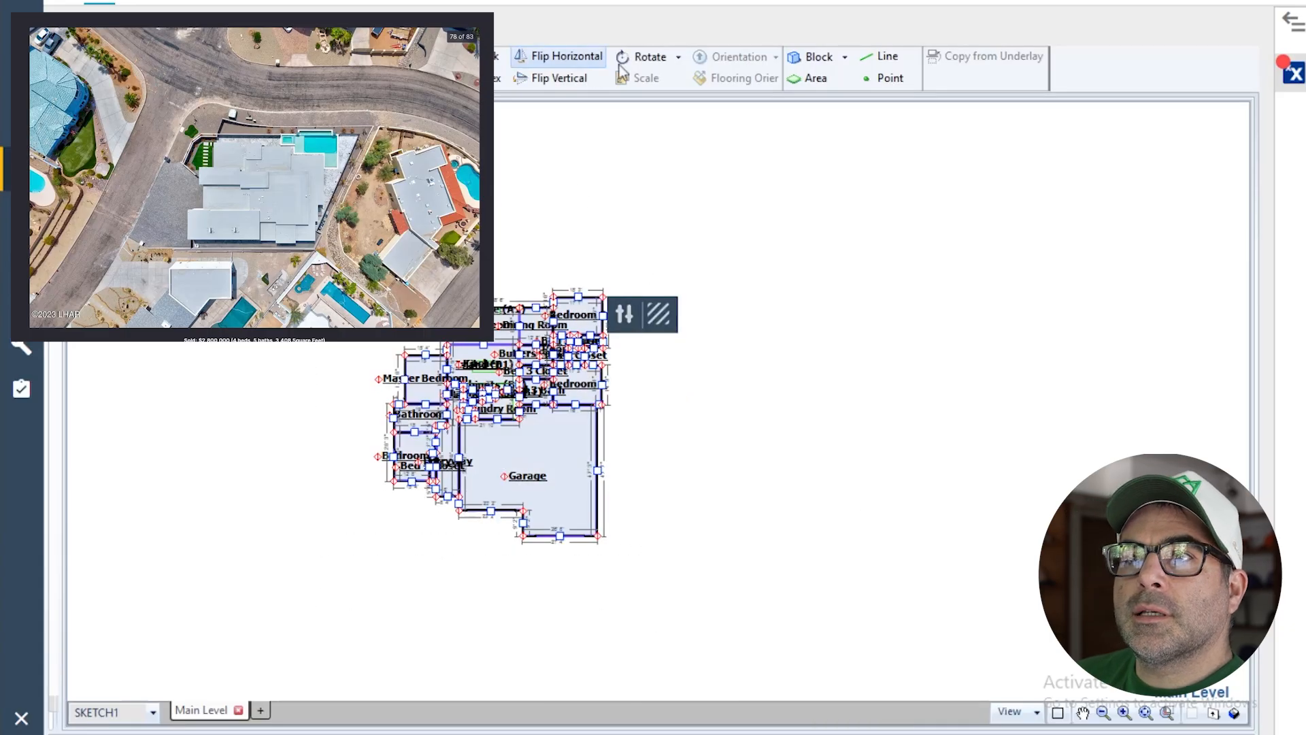
left_click(645, 62)
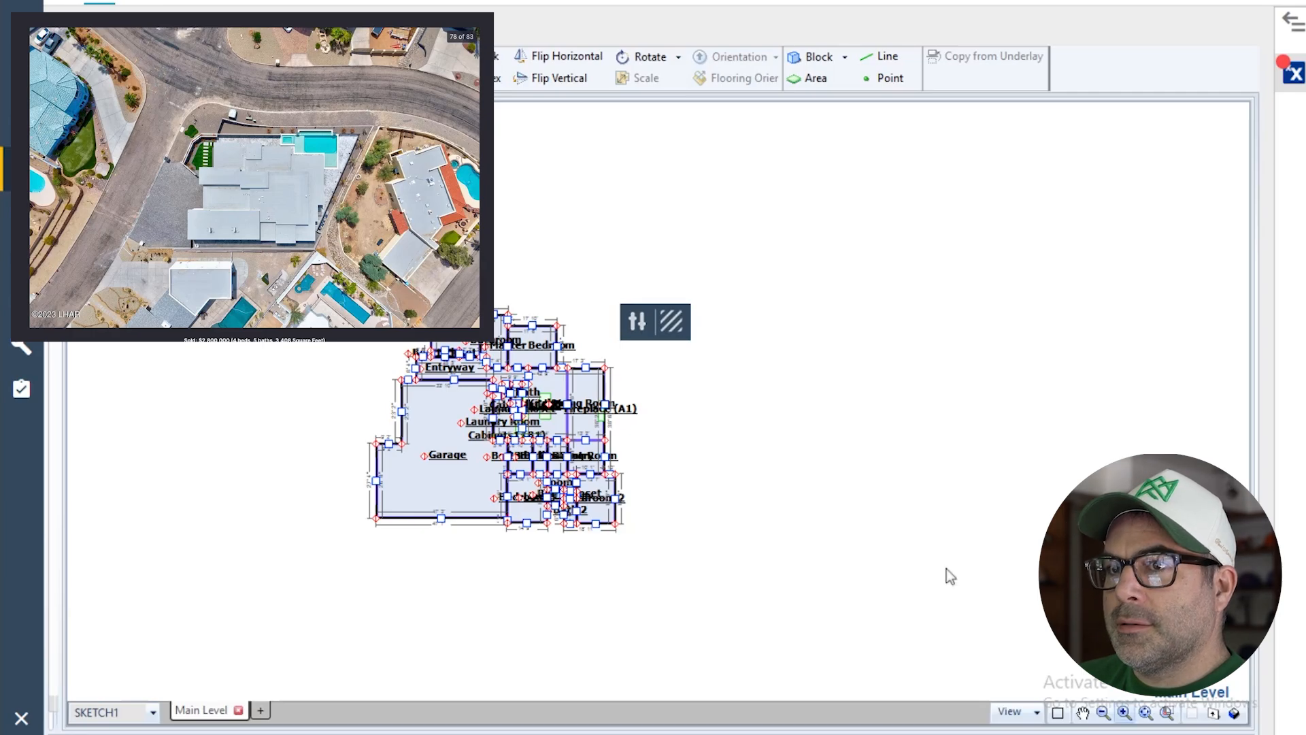
left_click(746, 451)
- Extend the Master Bedroom's right wall to the Living Room's window opening and its upper wall to about 17' 10" interior depth
scroll(559, 334, "up", 5)
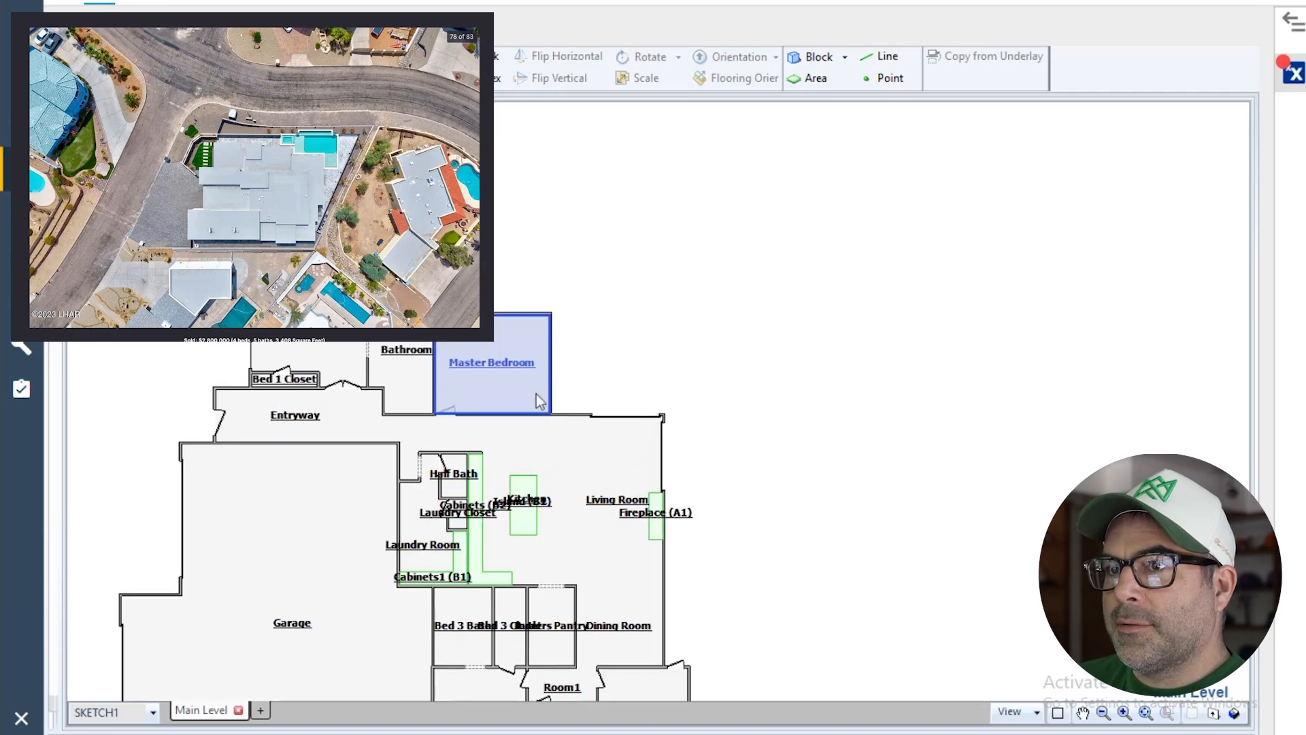
left_click(520, 370)
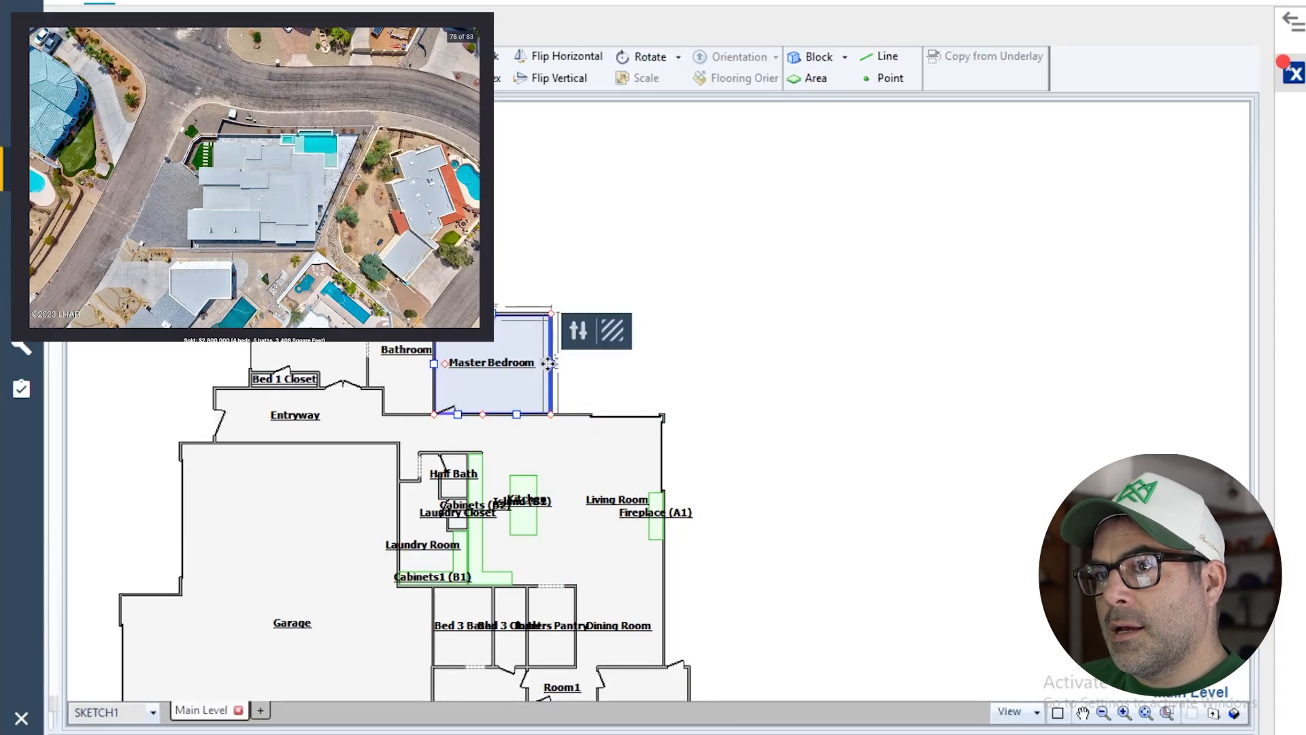
left_click_drag(551, 364, 584, 363)
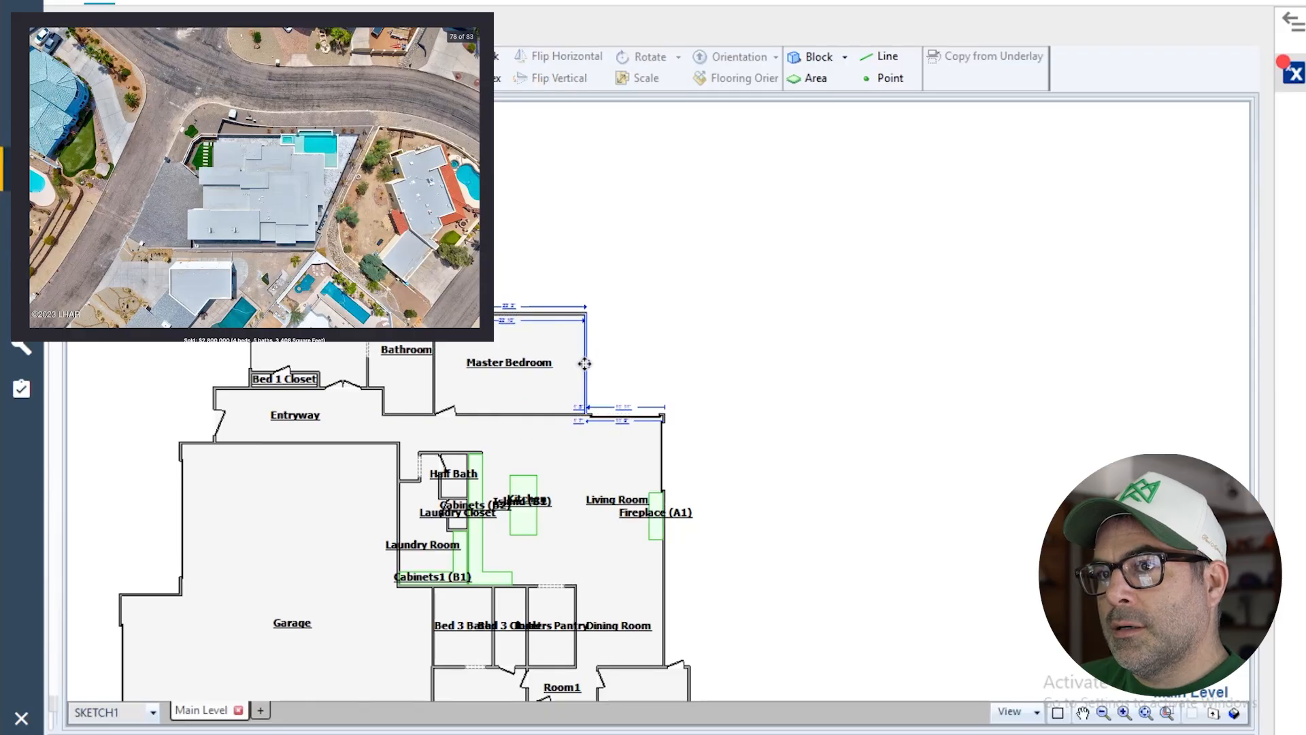
left_click(504, 361)
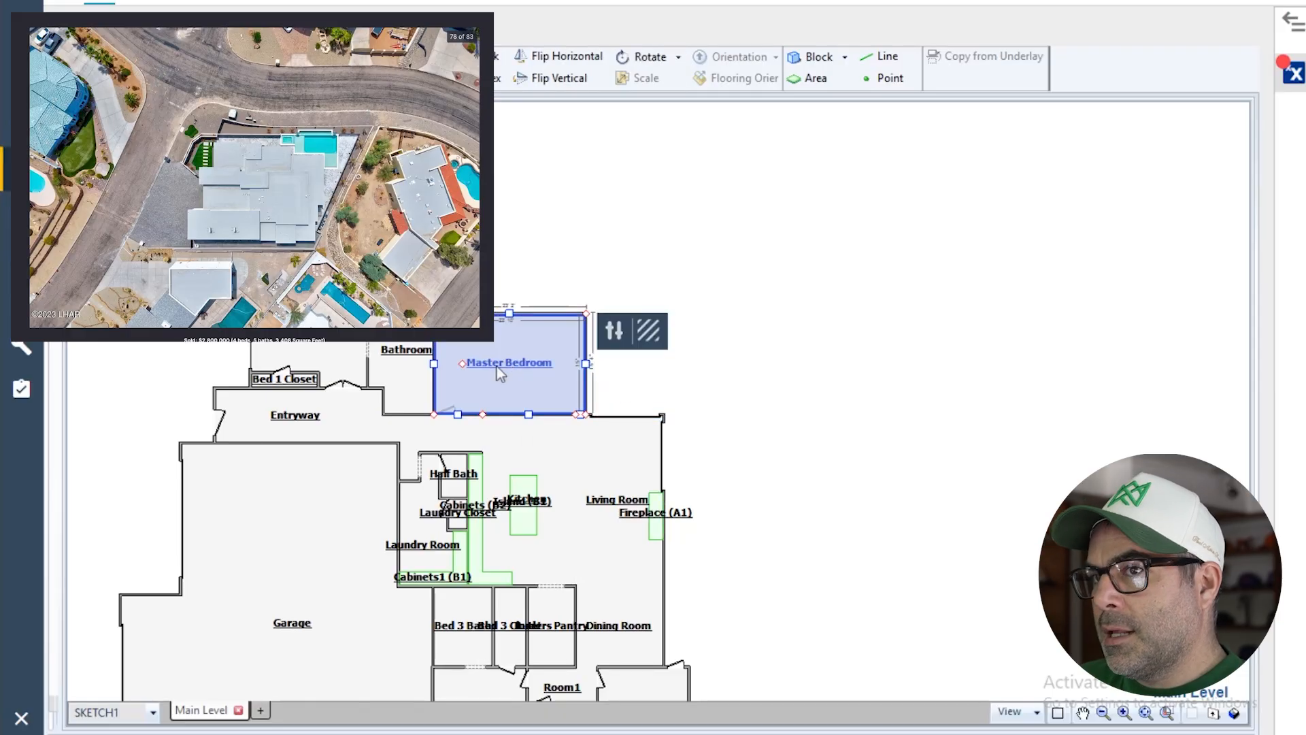
left_click_drag(509, 314, 509, 295)
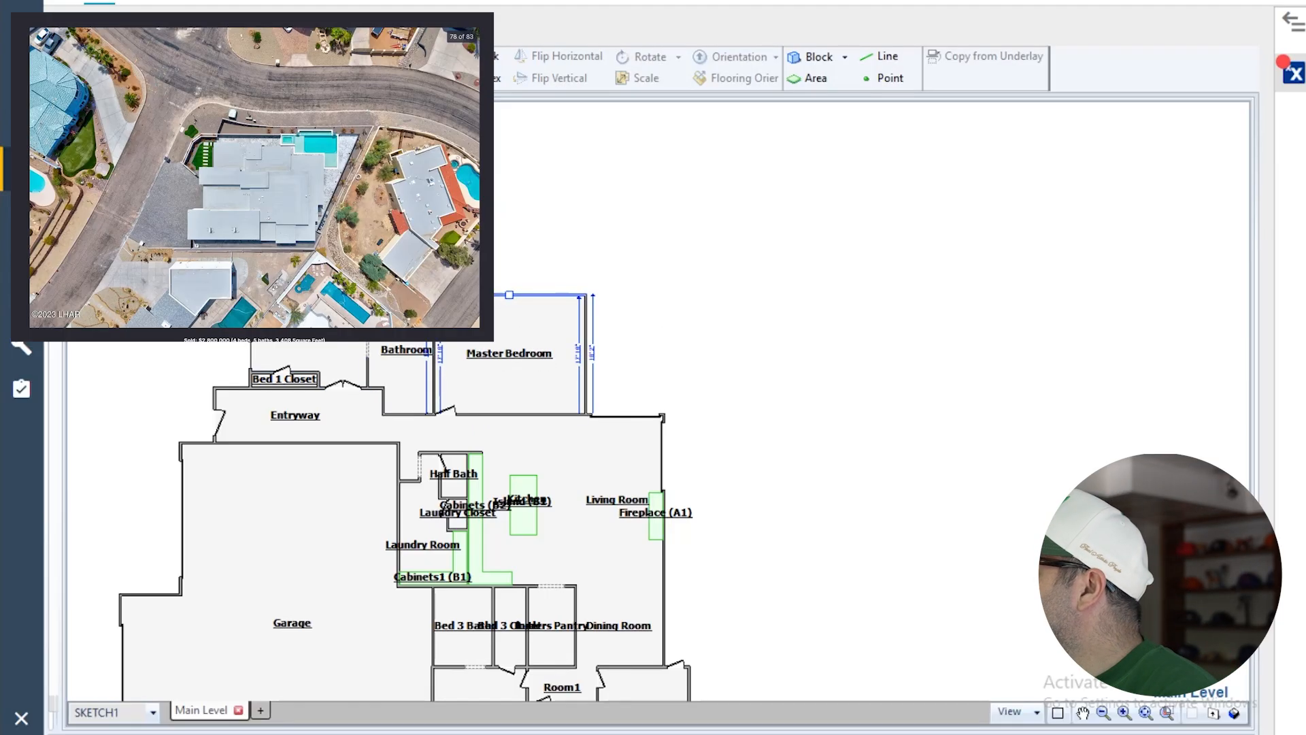
- Move the Master Bedroom's right wall slightly back from the edge of the Living Room's window opening
scroll(611, 333, "up", 4)
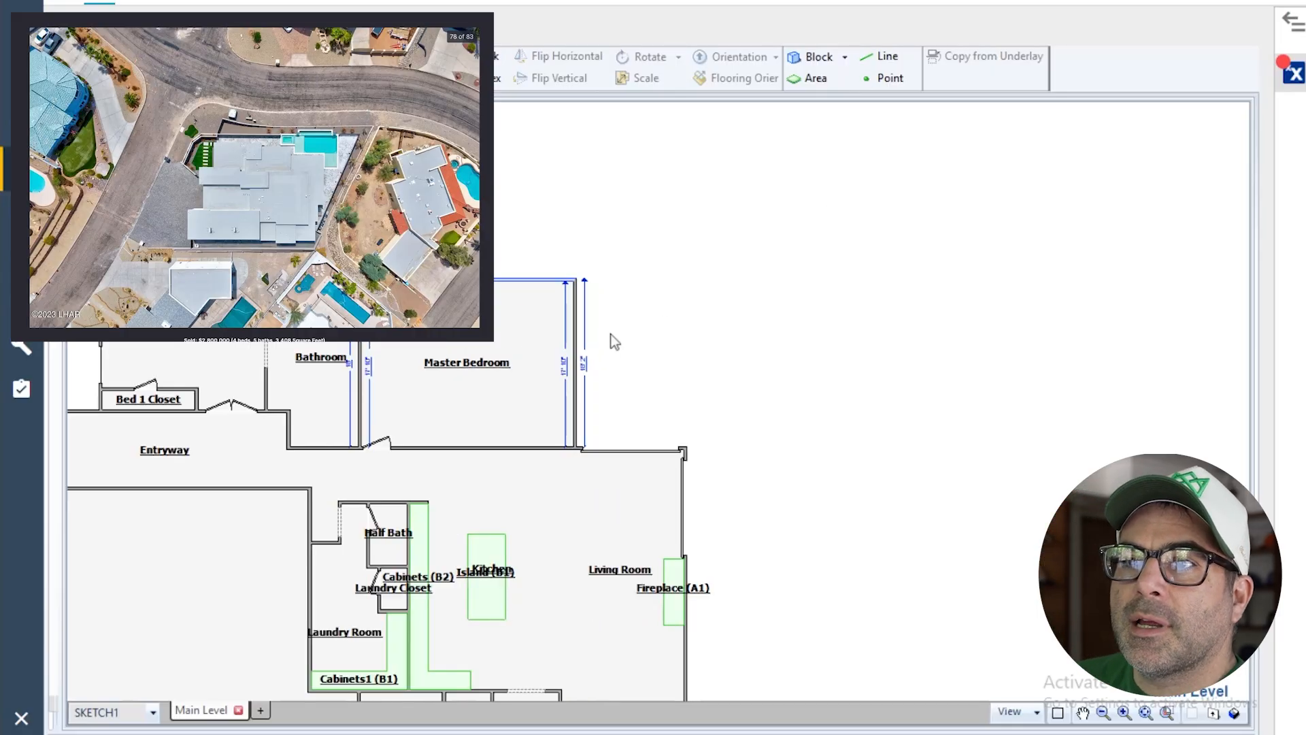
left_click(523, 357)
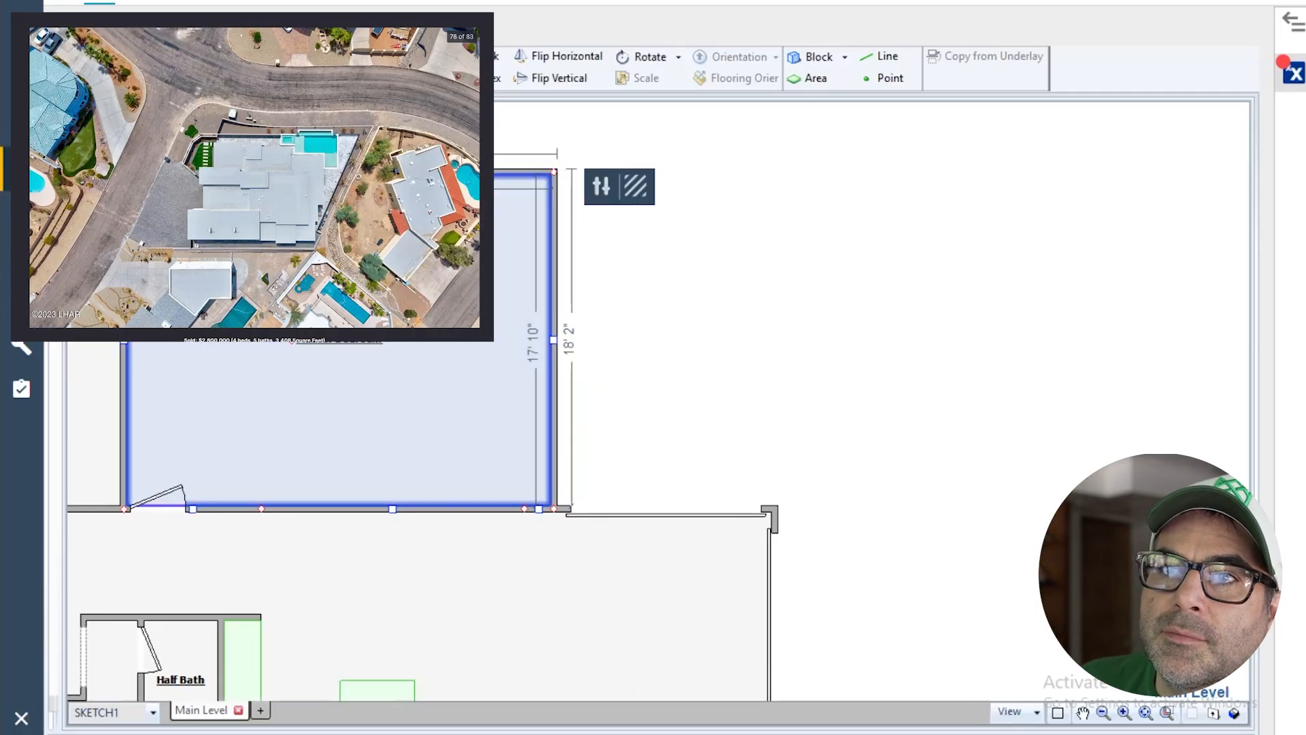
left_click(535, 342)
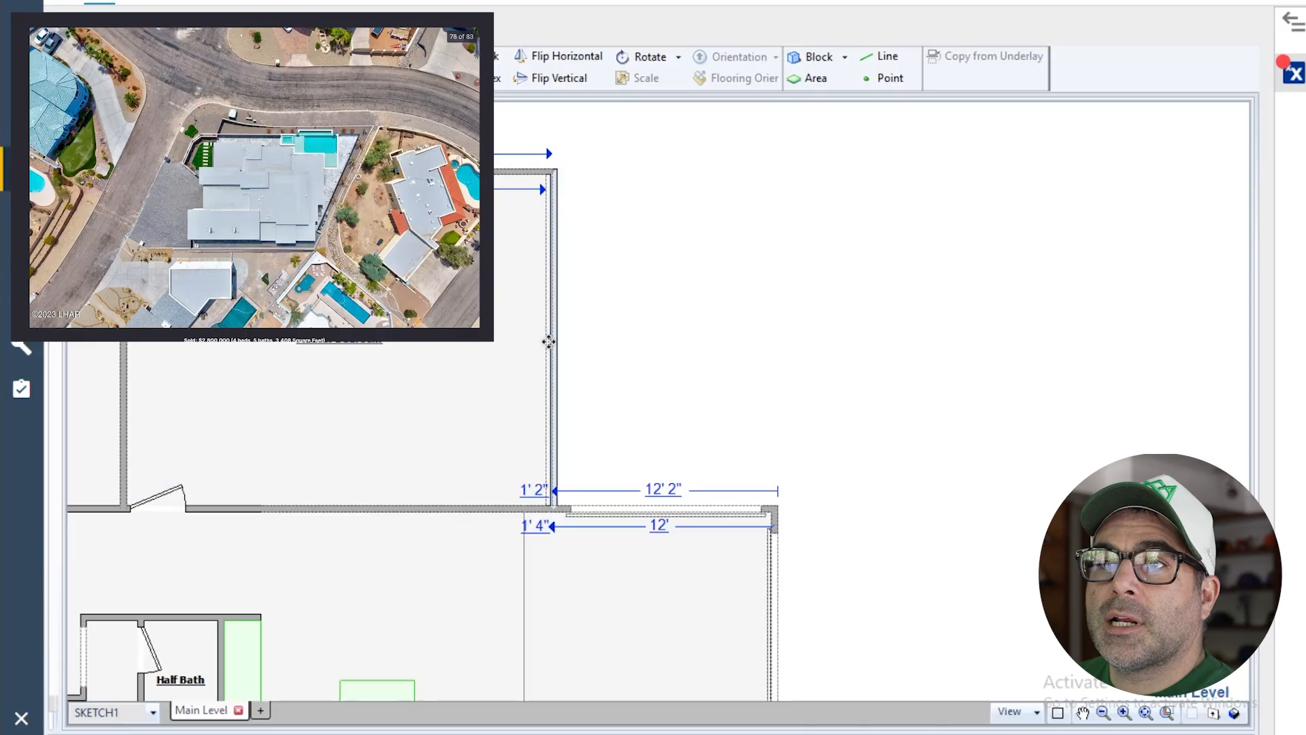
left_click_drag(536, 343, 532, 343)
- Add a glass door opening about 8' wide in the Master Bedroom's right wall, near the Living Room end
left_click(706, 329)
scroll(823, 335, "down", 2)
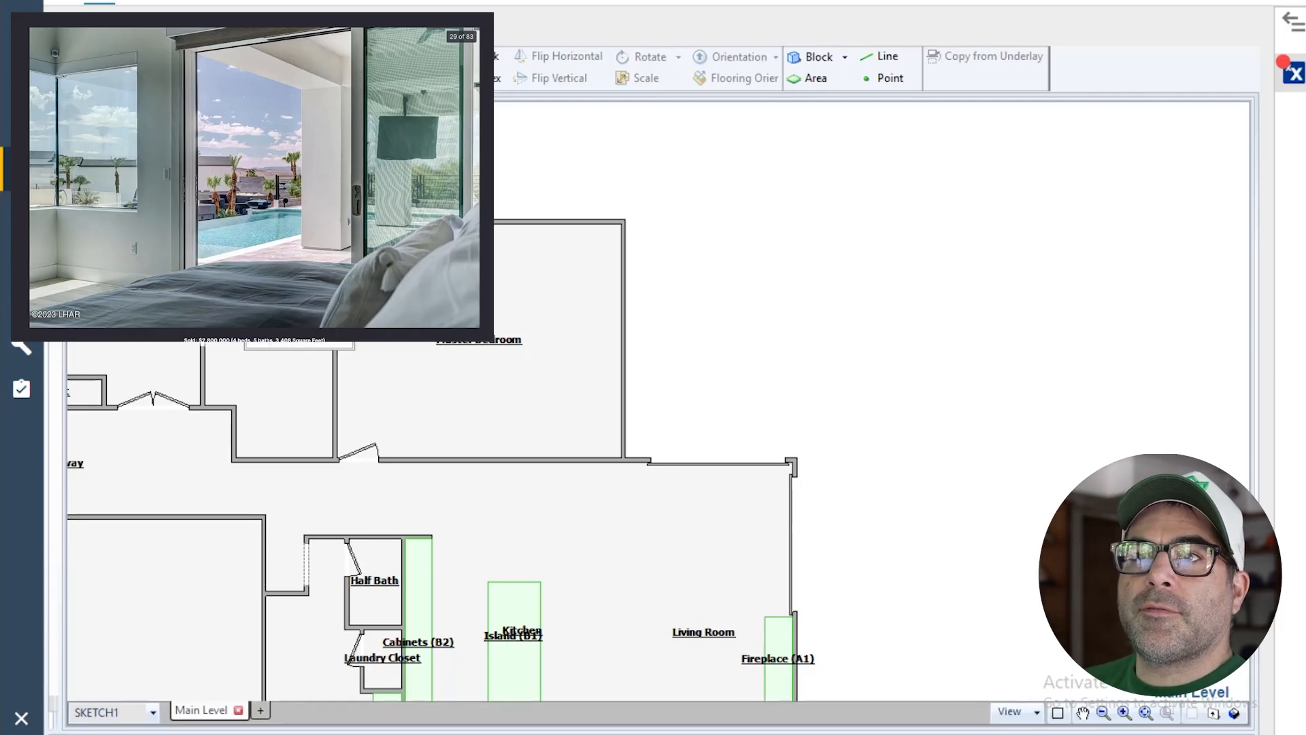
left_click(300, 272)
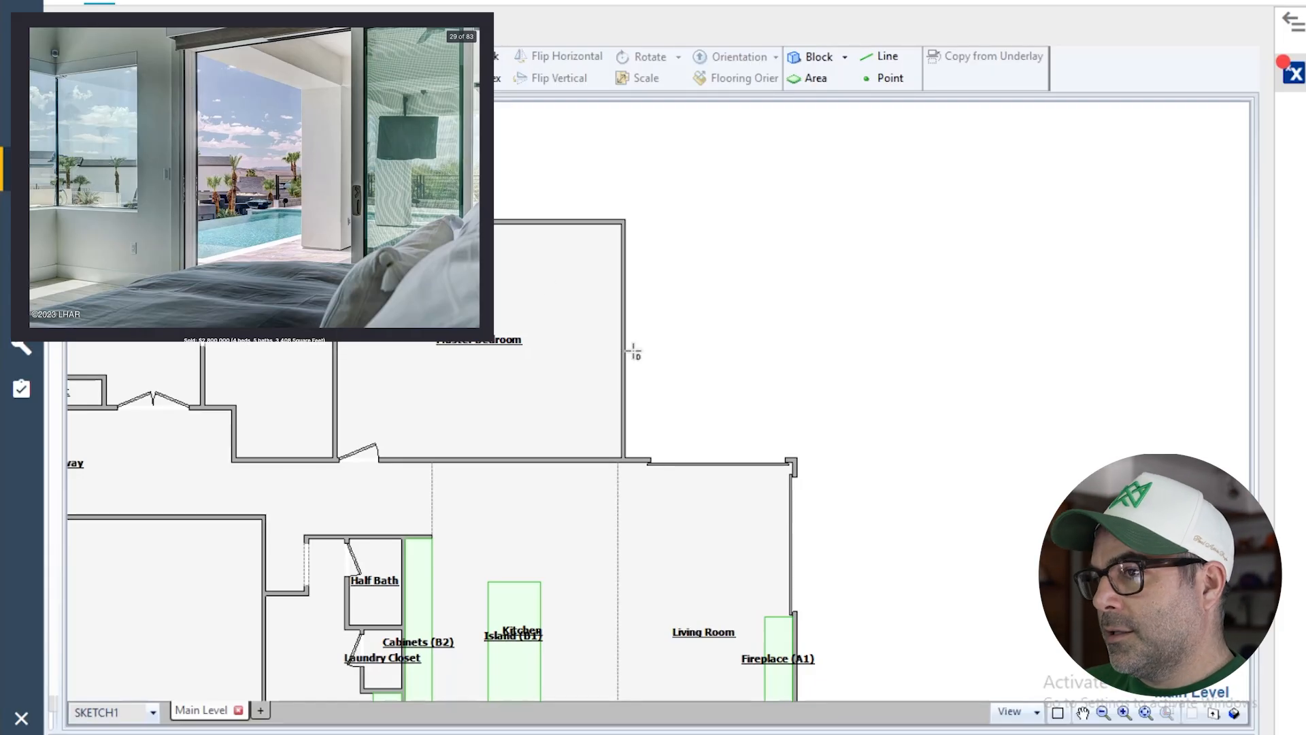
mouse_move(623, 442)
left_mouse_down()
mouse_move(614, 328)
mouse_move(619, 338)
left_mouse_up()
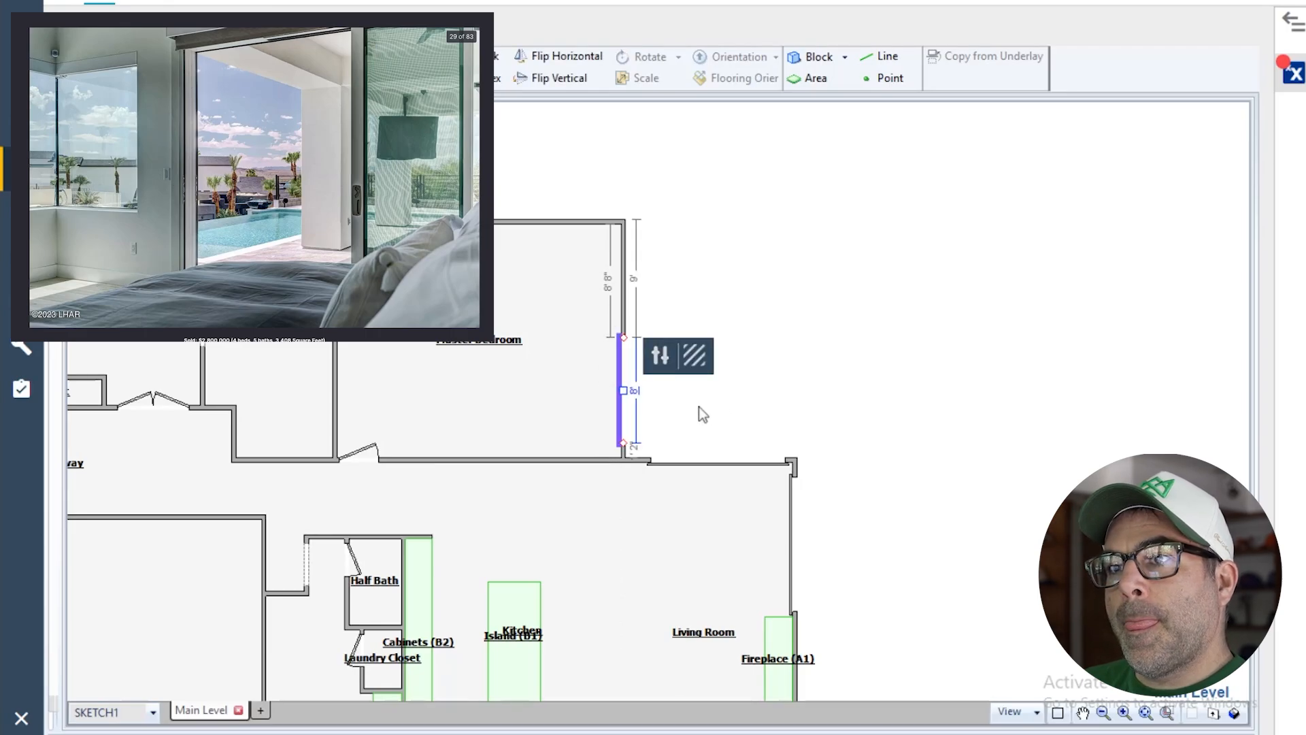
left_click(775, 411)
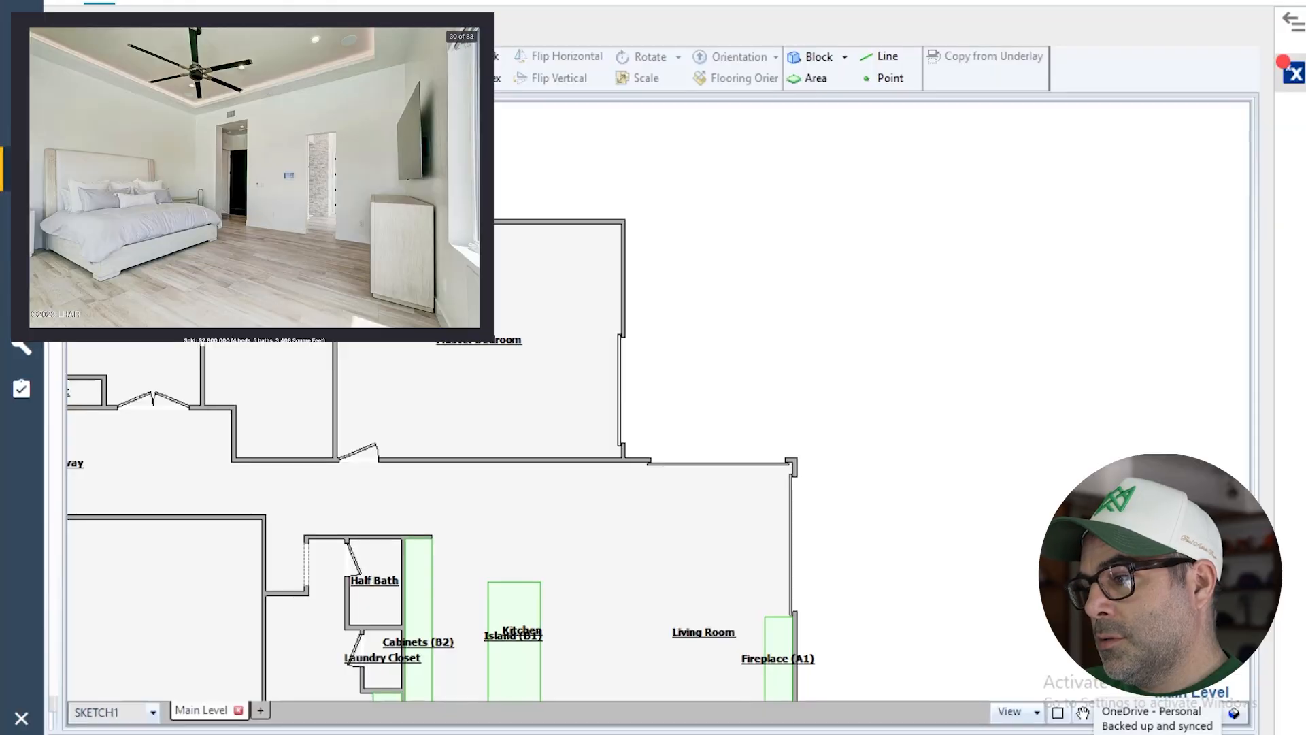
- Examine the Master Bedroom listing photos and compare the whole floor plan with the aerial view of the house
key("Left")
key("Left")
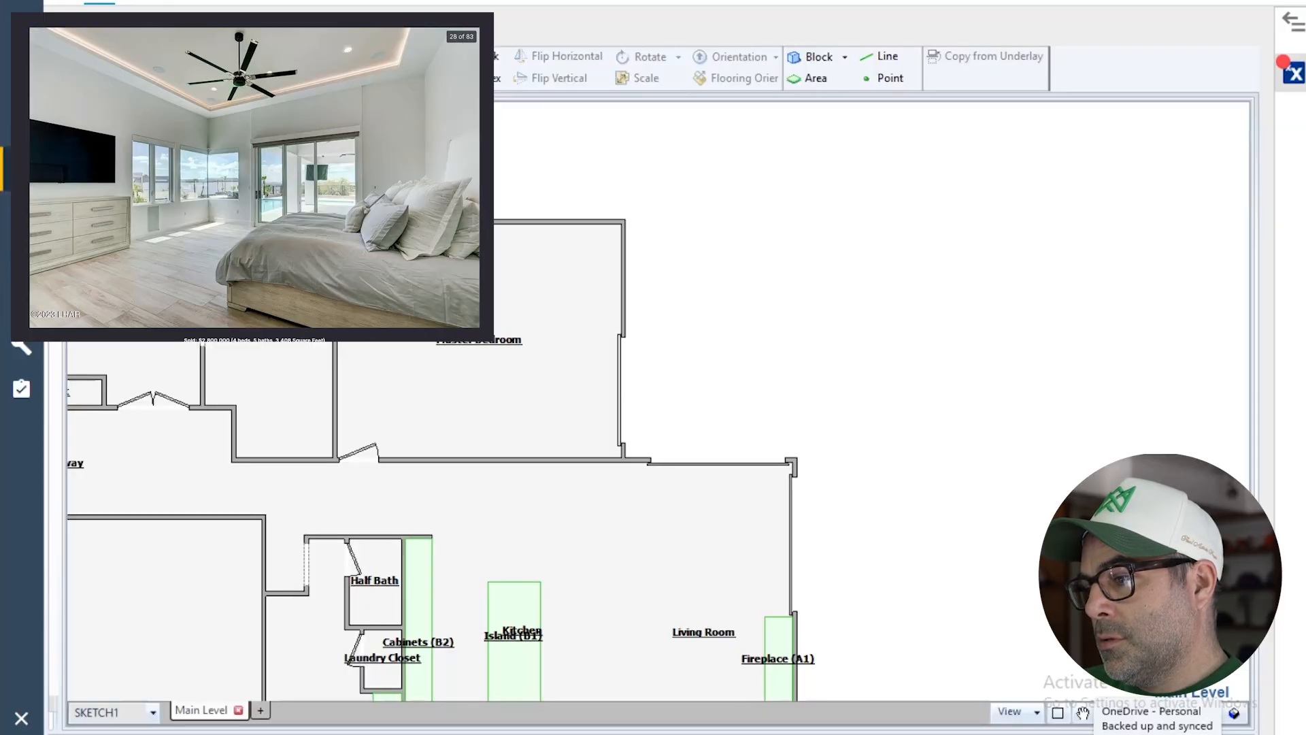
key("Left")
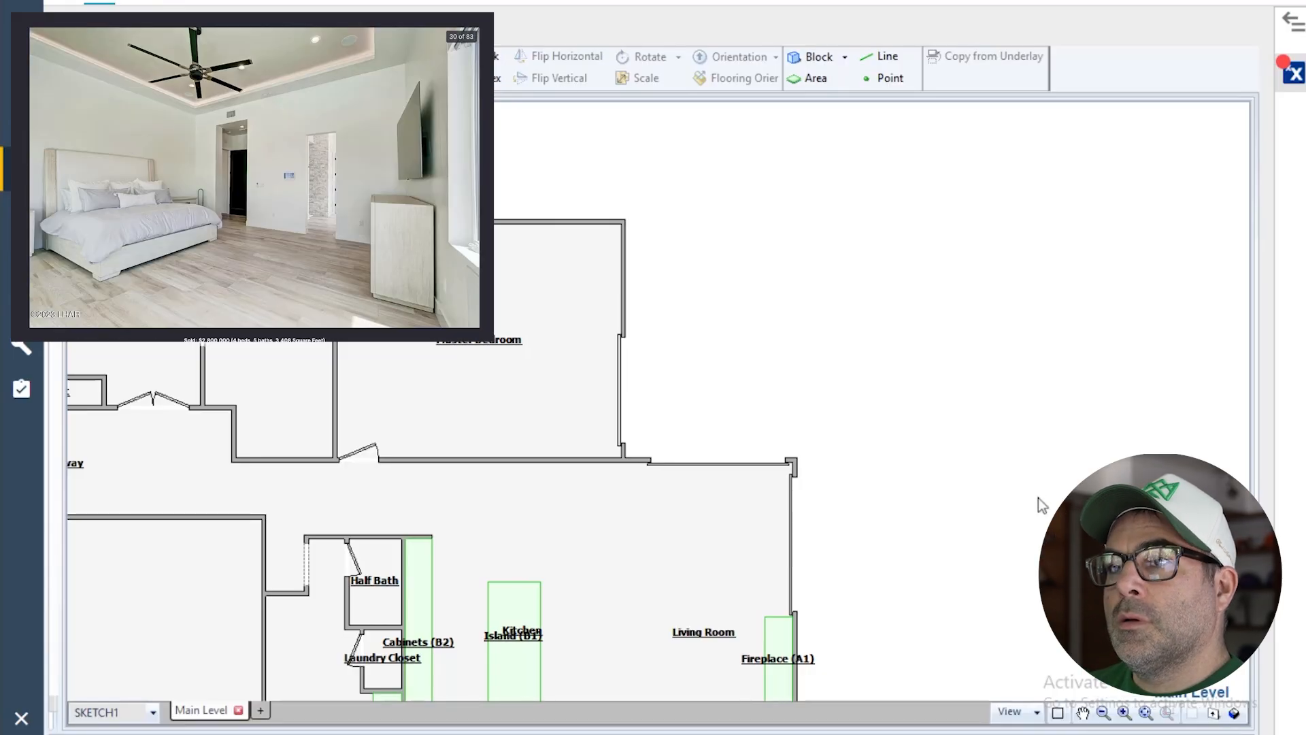
scroll(1043, 501, "down", 5)
scroll(851, 643, "up", 4)
scroll(873, 640, "down", 4)
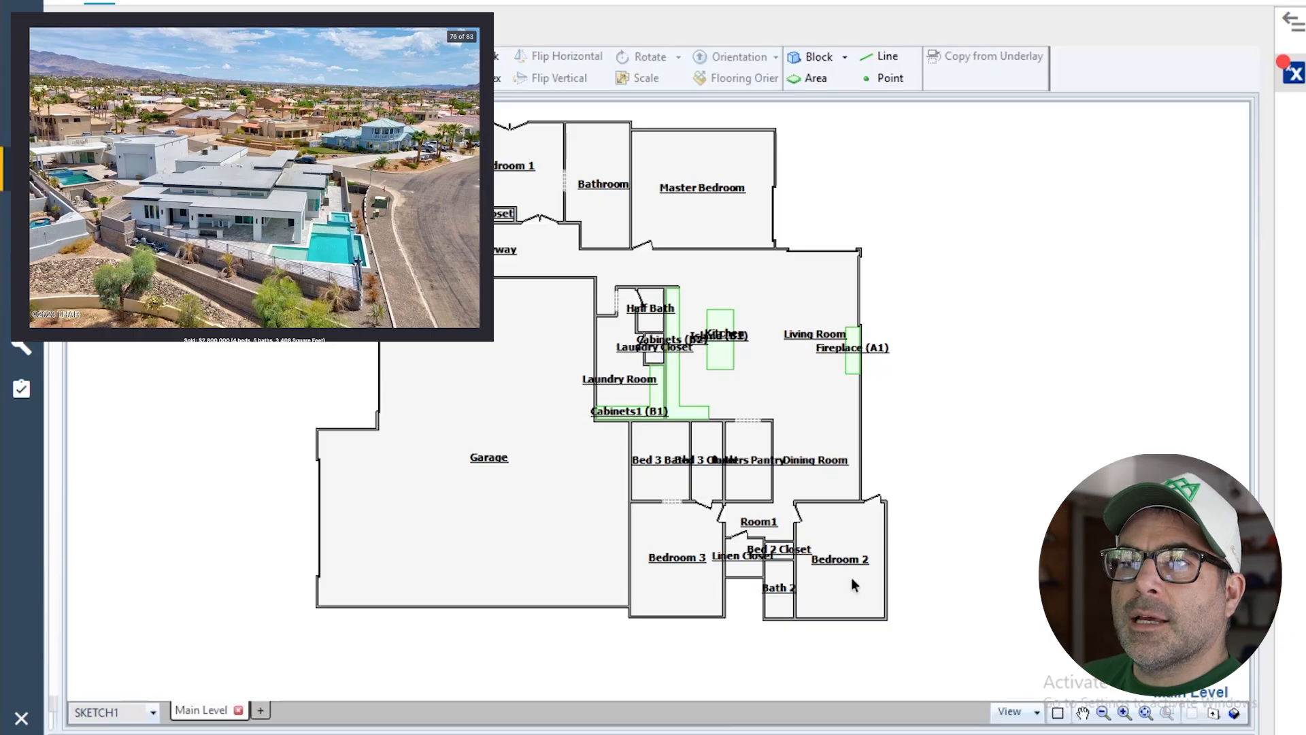
left_click(598, 184)
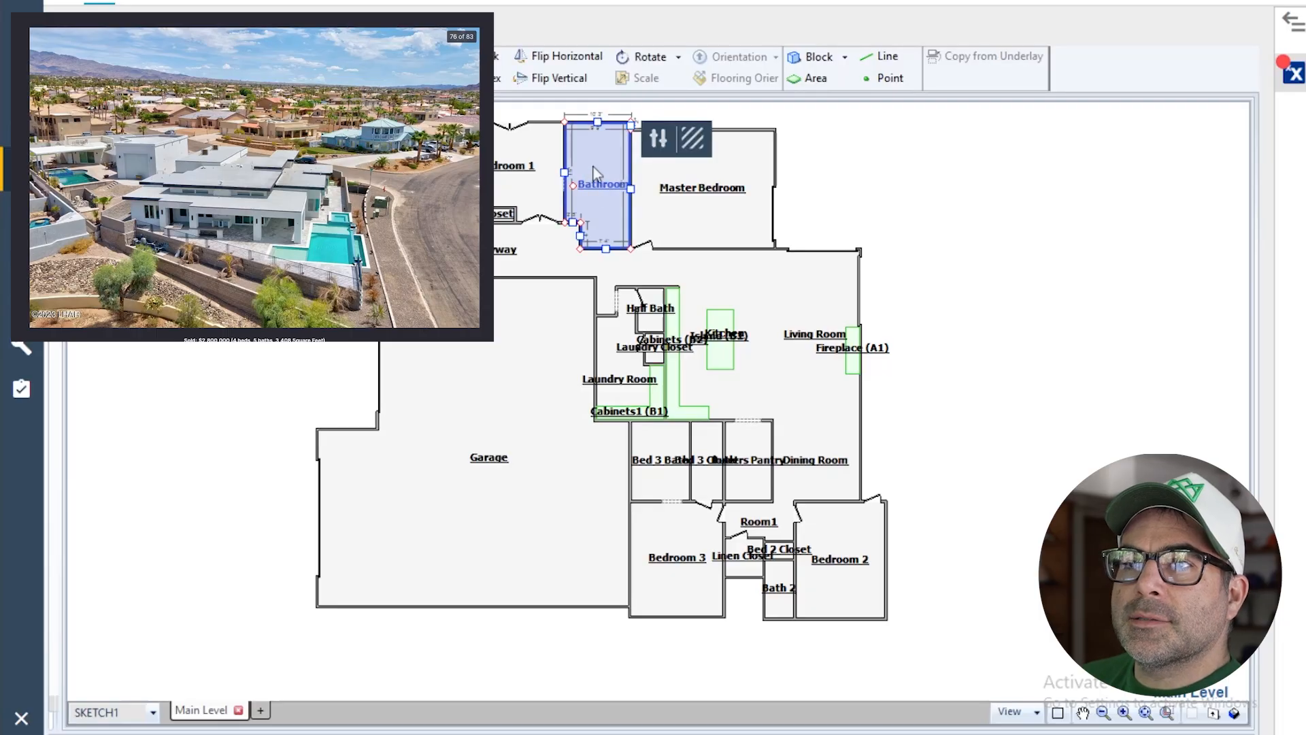
left_click(422, 67)
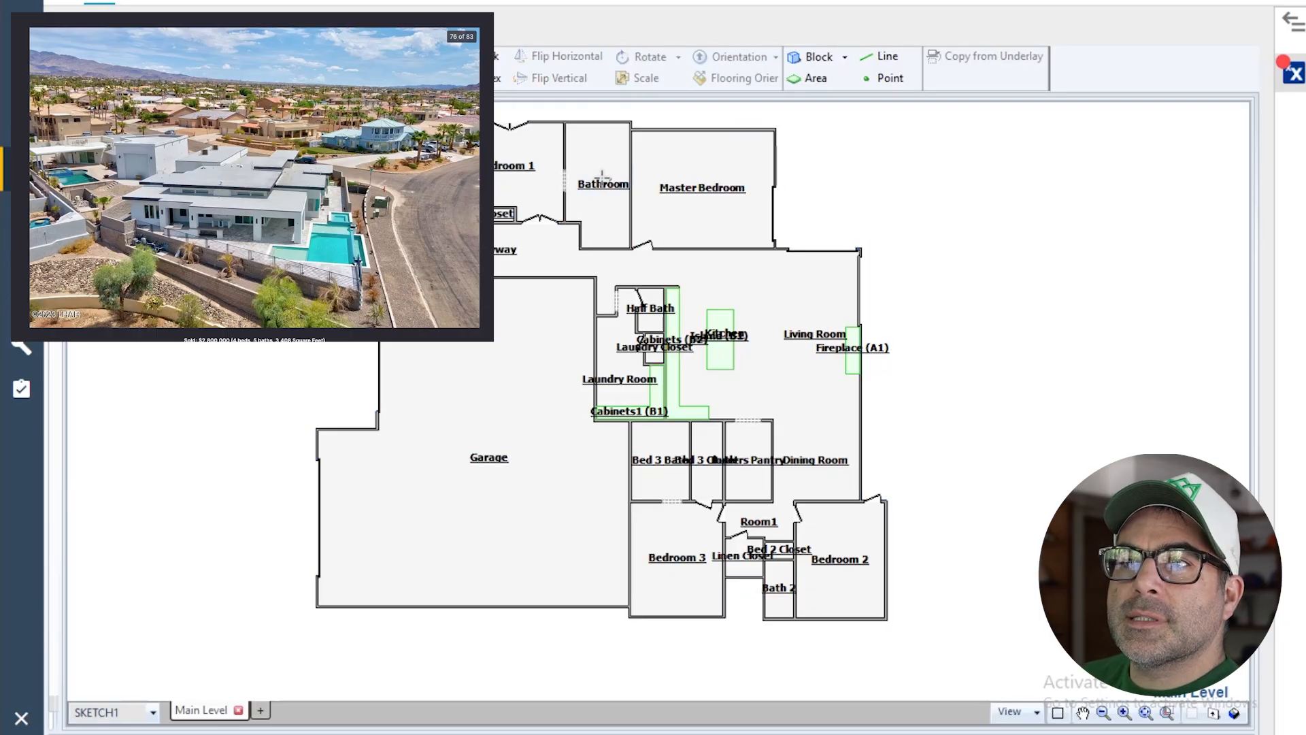
left_click_drag(630, 175, 629, 174)
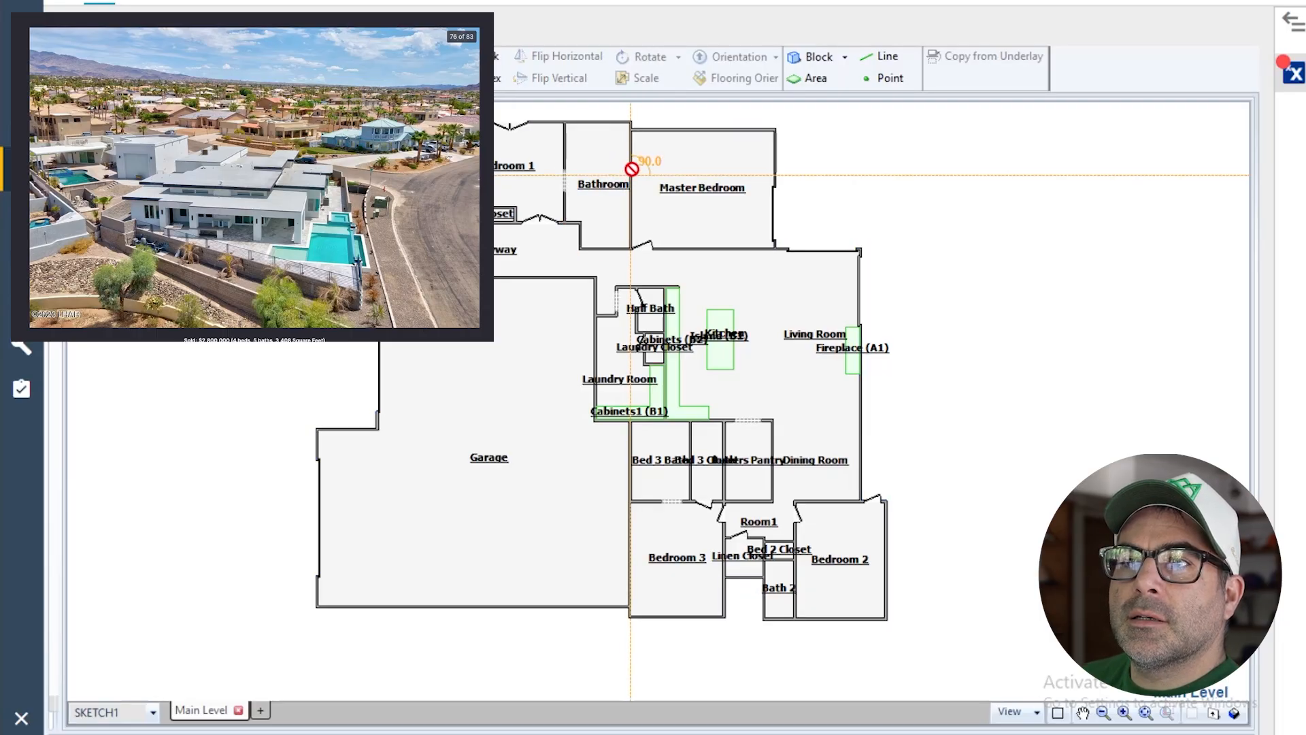
right_click(630, 174)
- Move the Bathroom's upper wall outward to about 2' 3" beyond Bedroom 1's upper wall
left_click(586, 172)
scroll(597, 117, "up", 4)
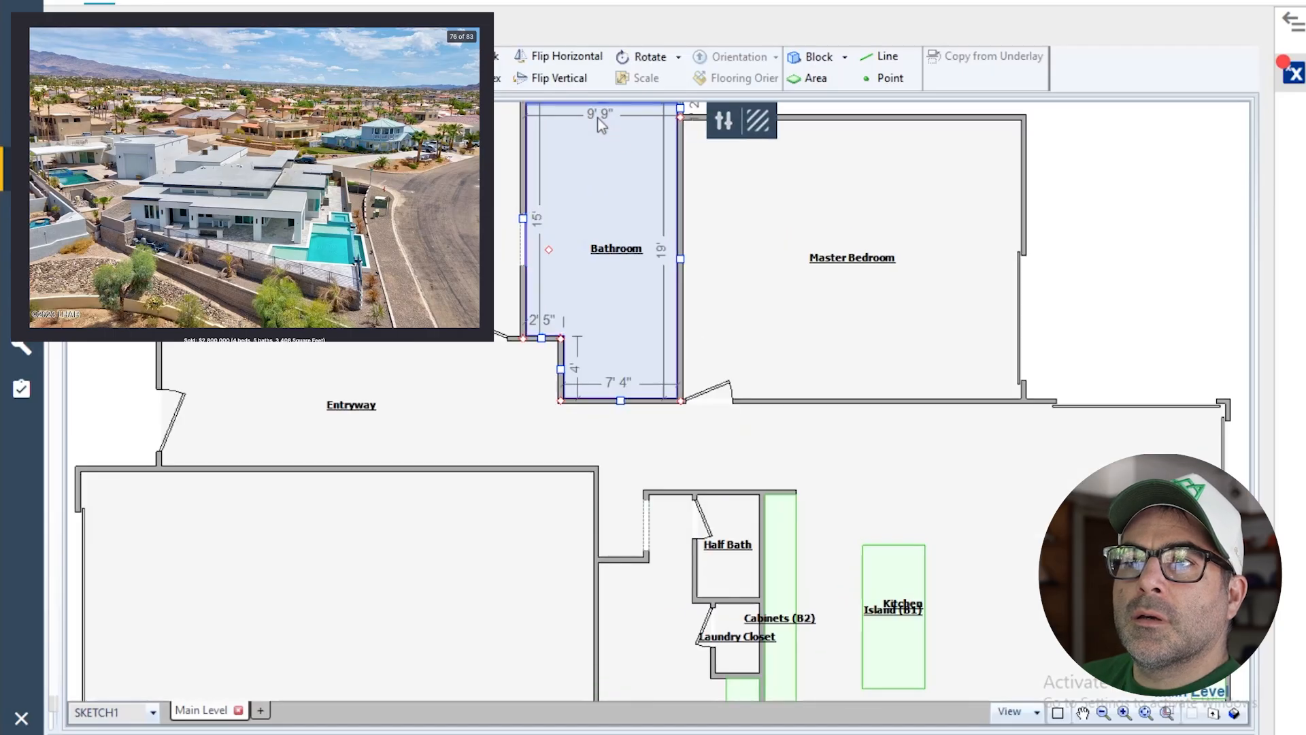
scroll(656, 145, "down", 2)
scroll(659, 332, "up", 4)
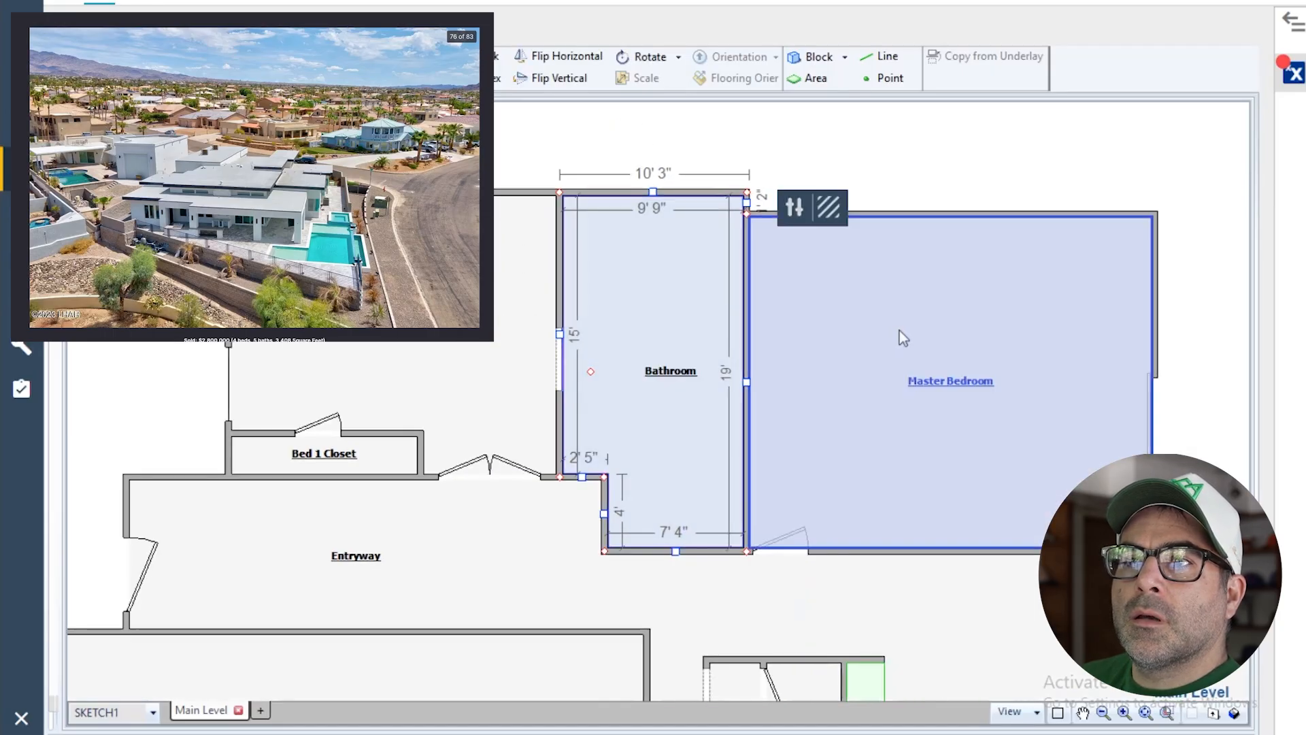
left_click(651, 190)
left_click_drag(651, 190, 652, 150)
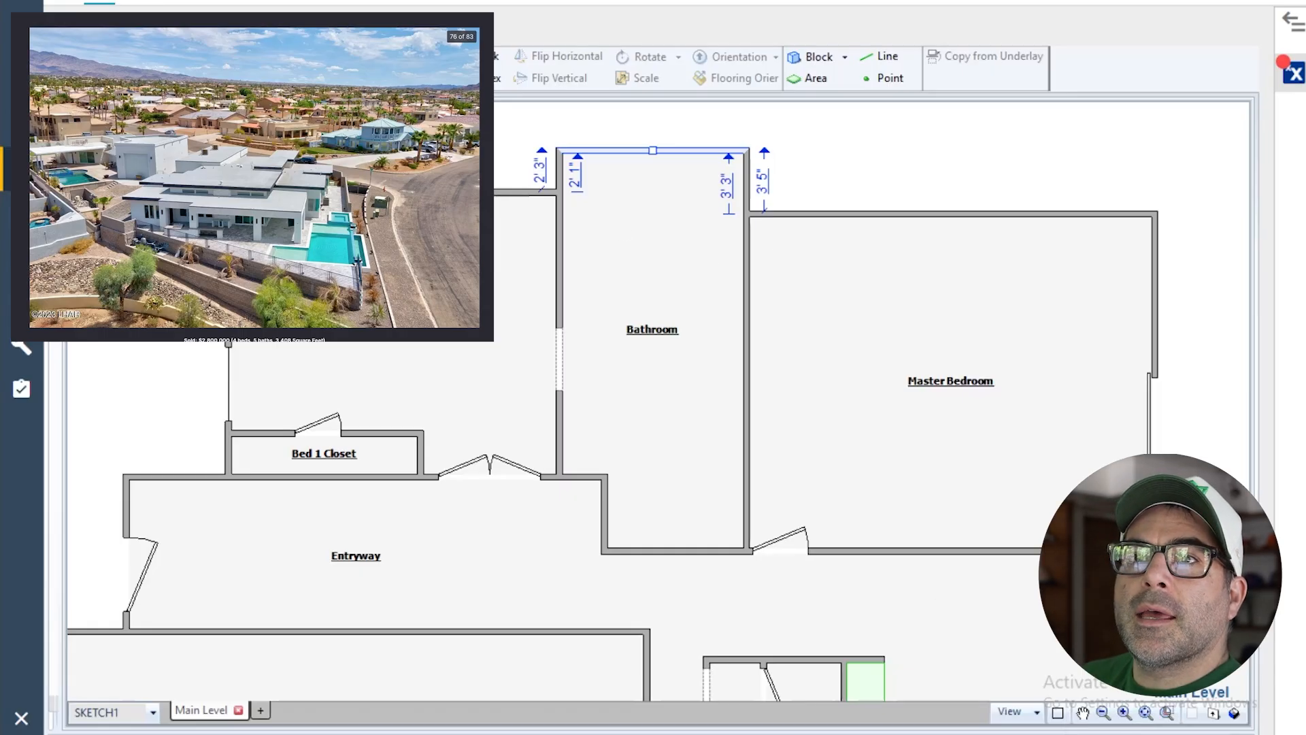
- Divide the Bathroom with a horizontal wall, making the upper room about 8' 10" deep
left_click(478, 57)
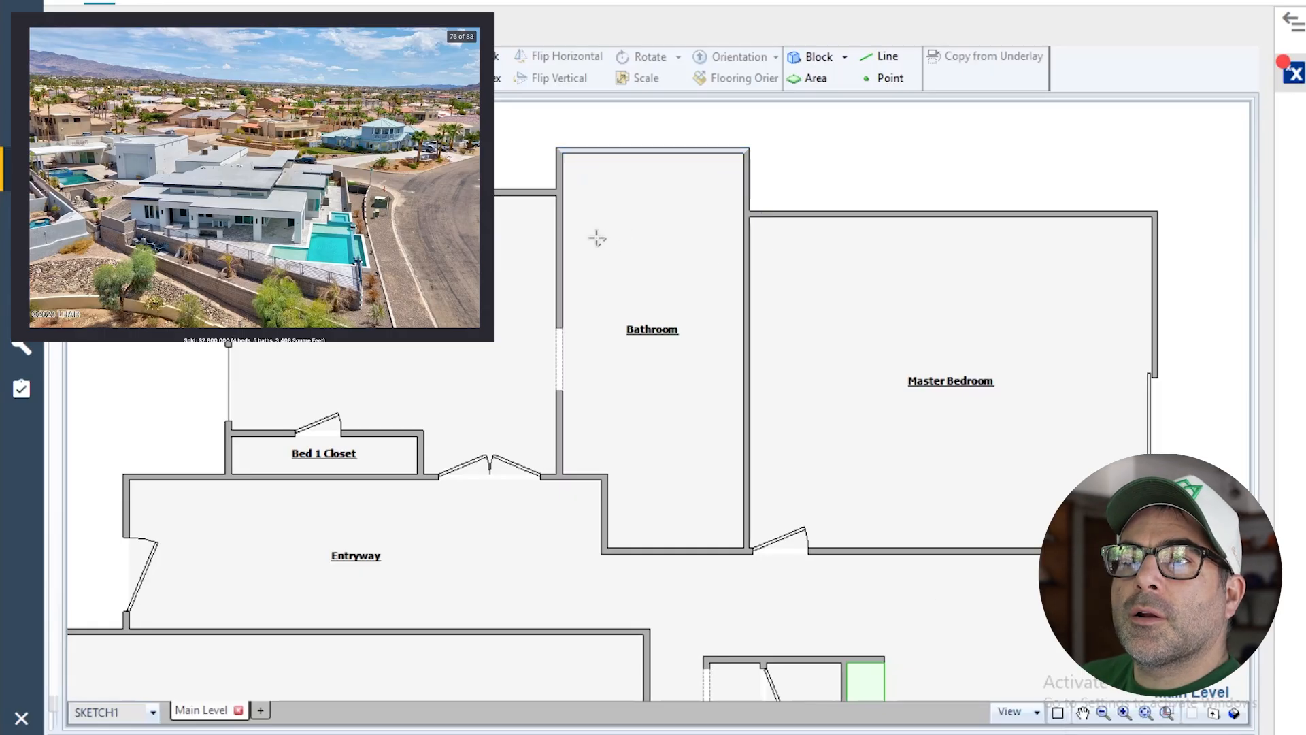
left_click(748, 317)
left_click(559, 317)
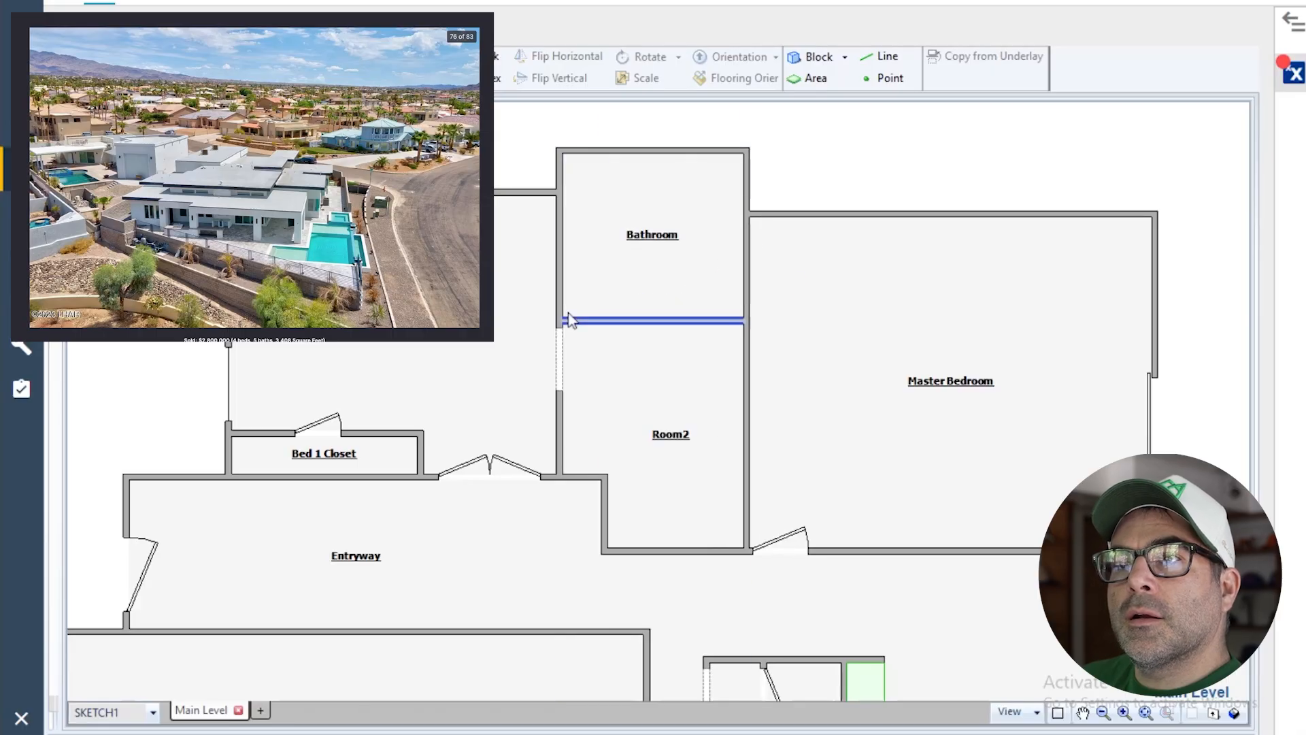
- Name the lower room of the divided bathroom "Bath 1" and the upper room "Master Bath"
left_click(675, 425)
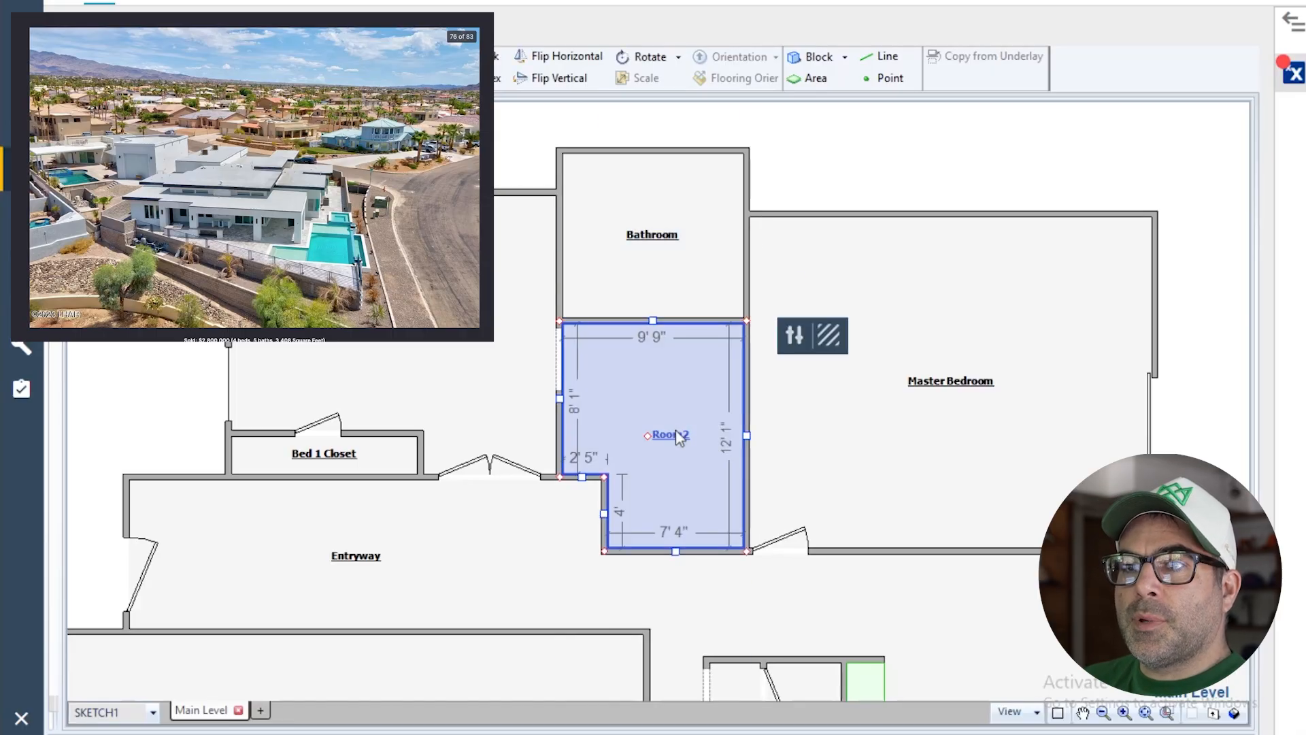
double_click(674, 435)
type("Bath 1")
left_click(638, 247)
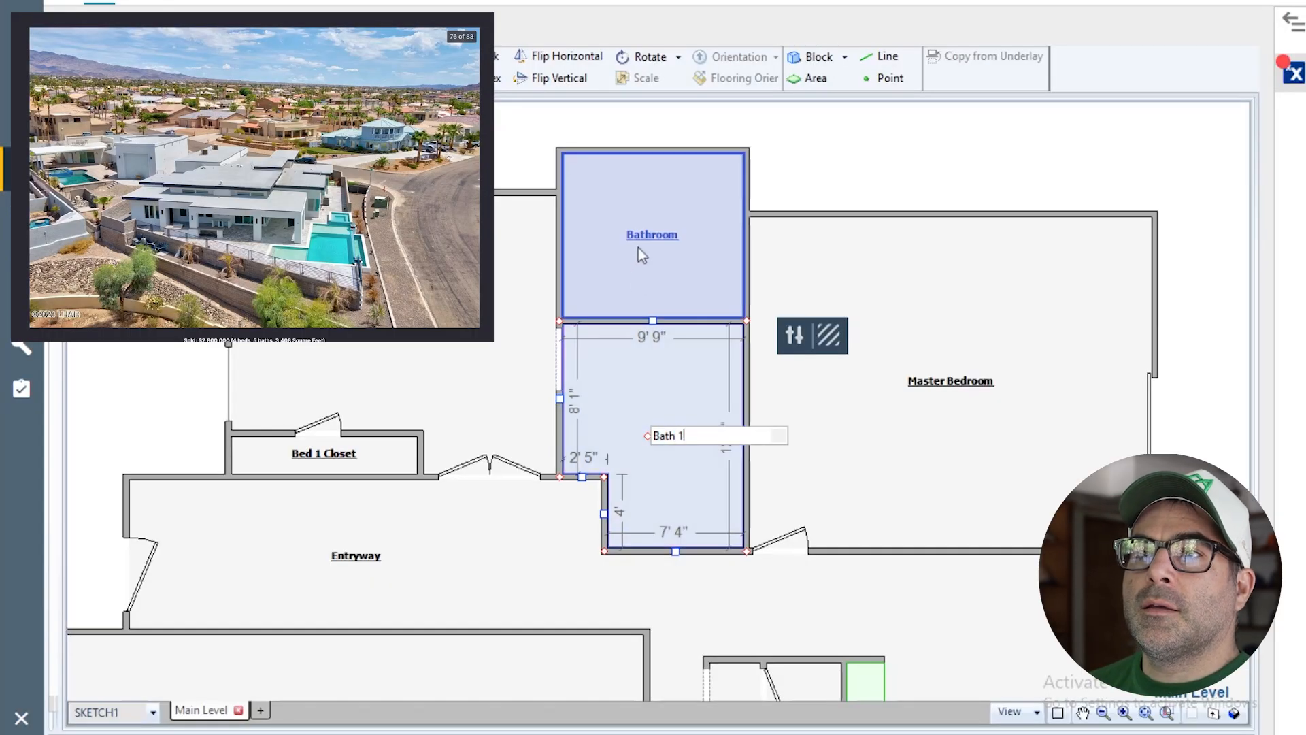
double_click(652, 235)
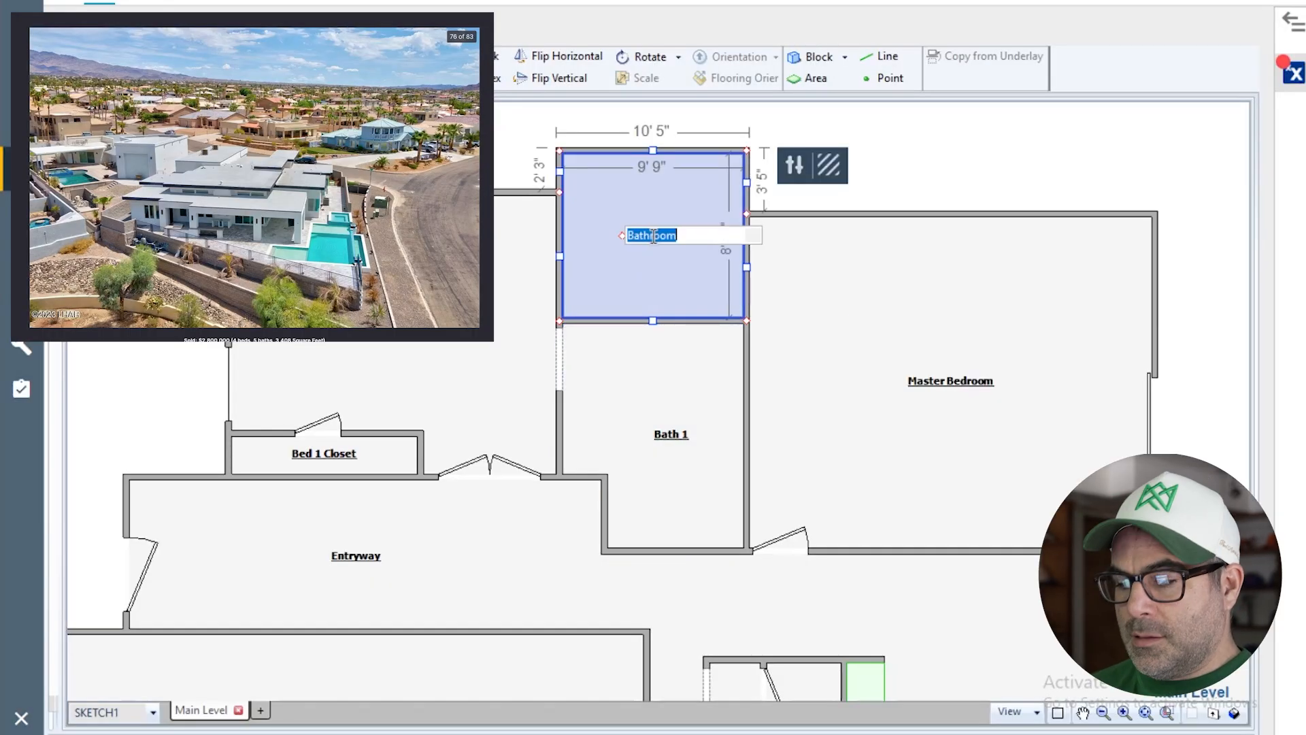
type("Master Bath")
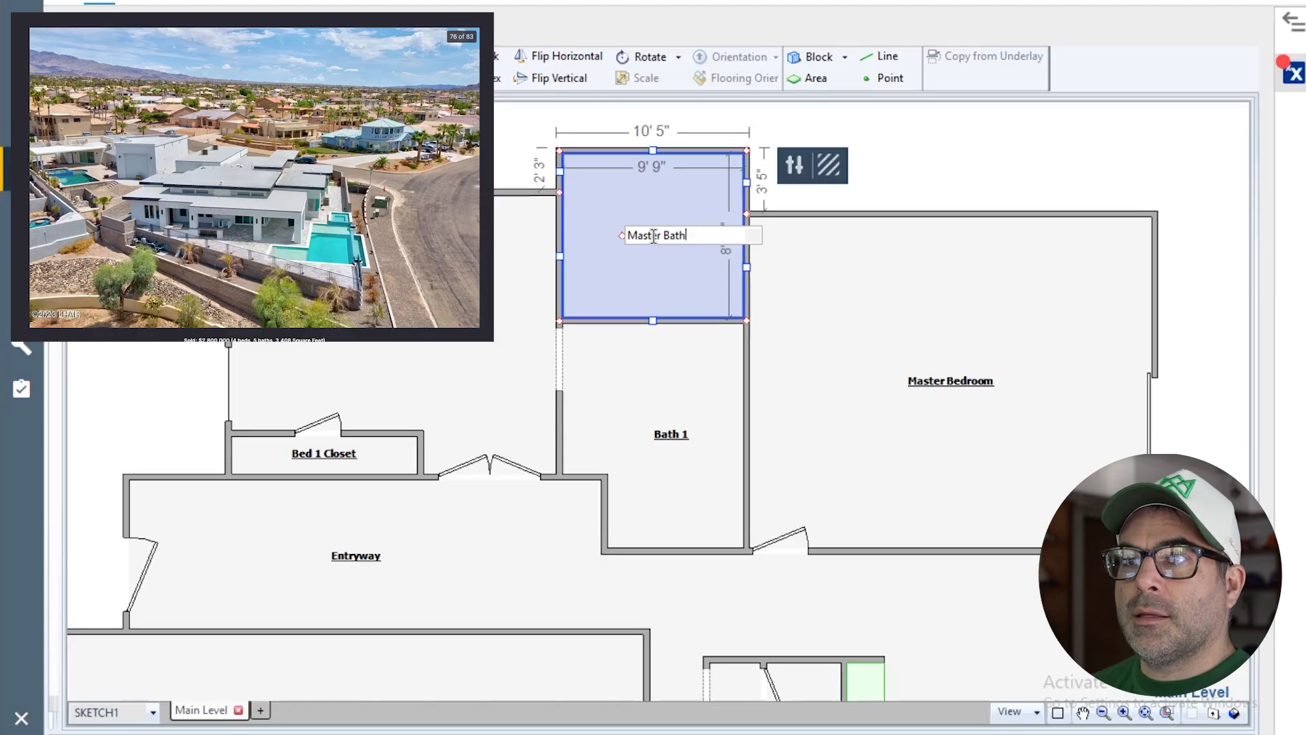
key("Return")
- Move the Master Bath's upper wall outward to an interior depth of about 10' 6"
scroll(1045, 448, "down", 2)
scroll(1046, 448, "down", 2)
left_click(1011, 524)
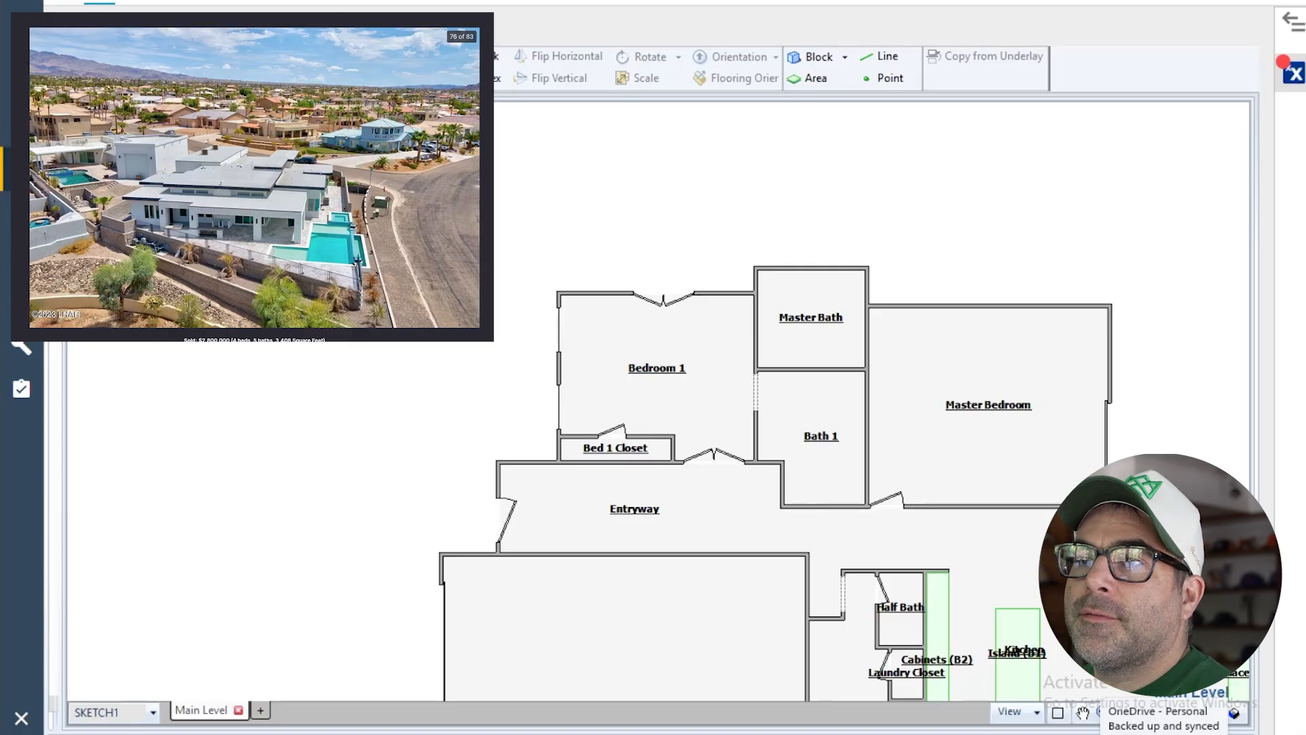
scroll(904, 319, "up", 3)
left_click(766, 321)
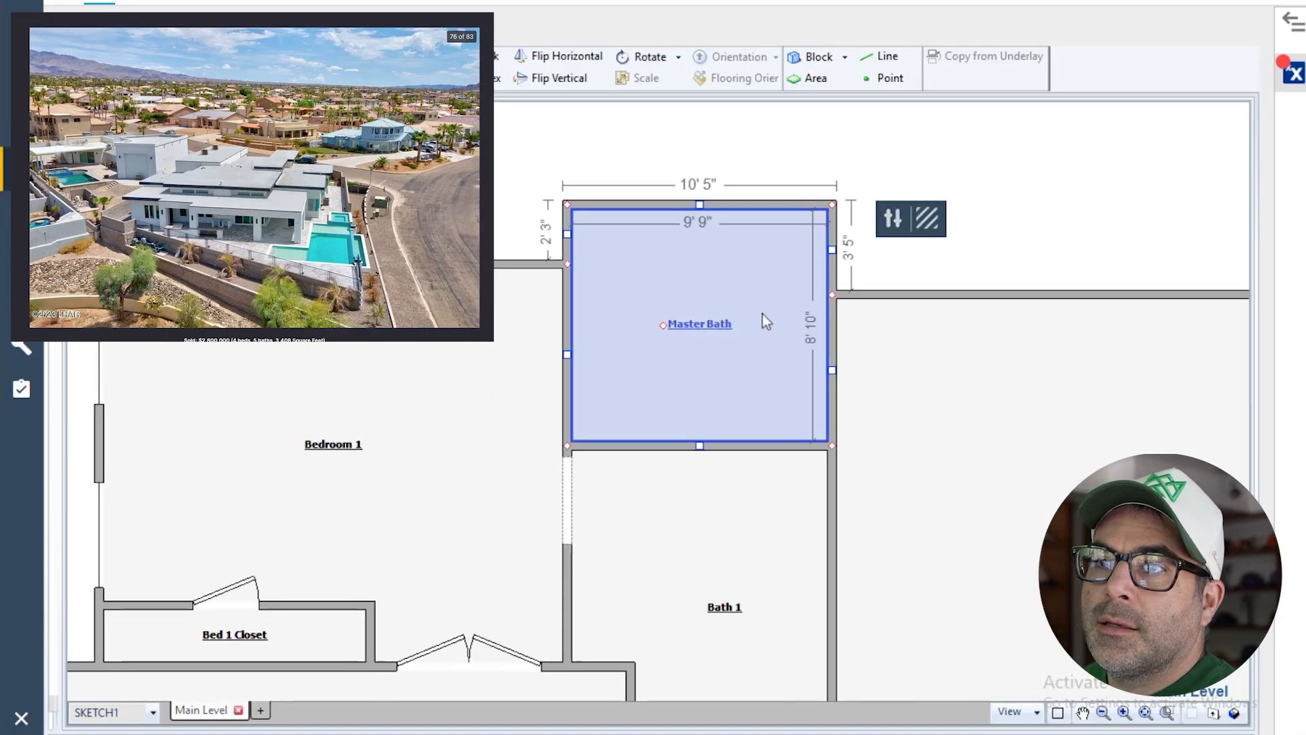
scroll(720, 399, "down", 2)
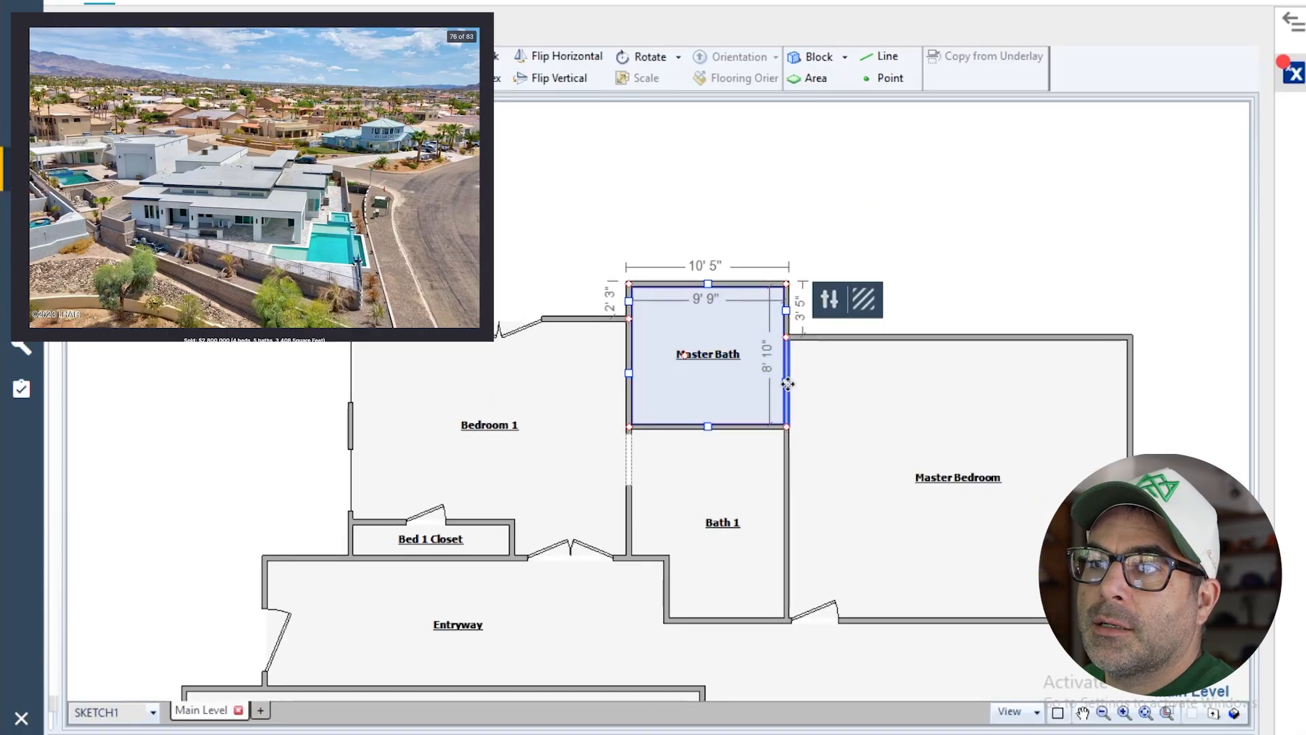
mouse_move(901, 731)
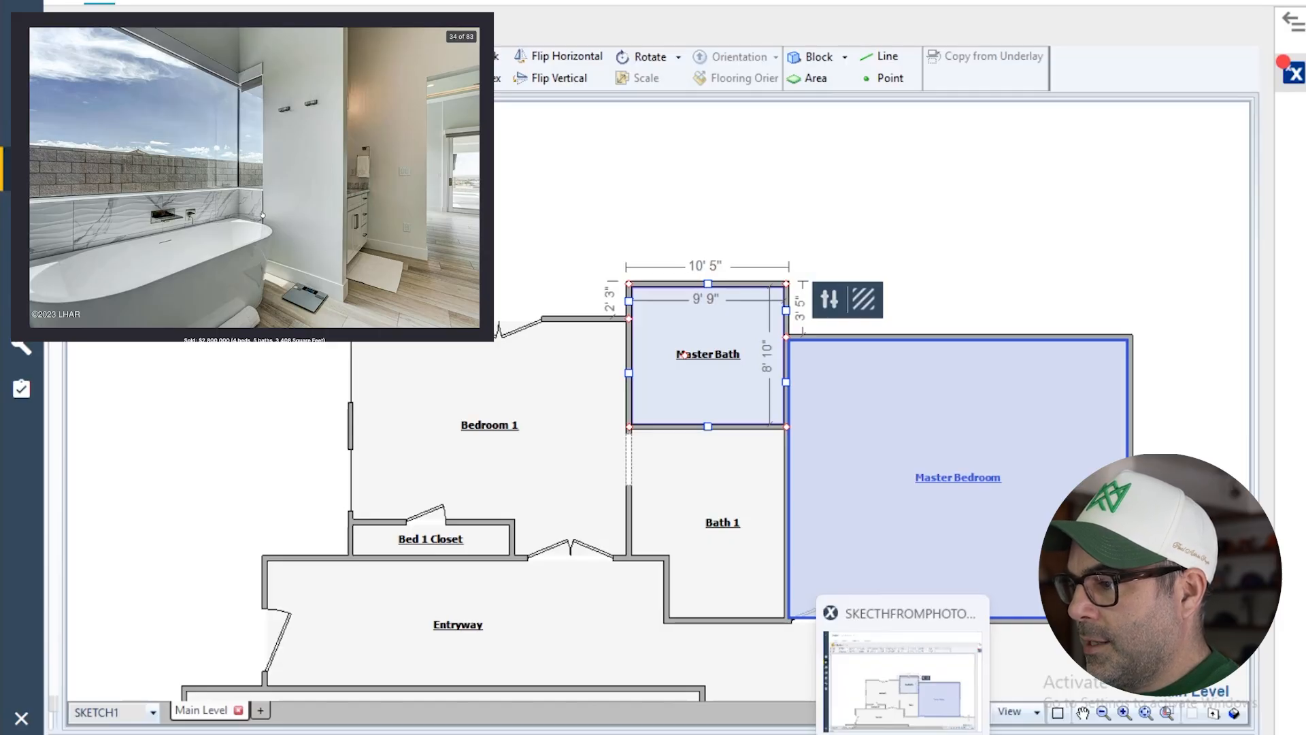
left_click(703, 292)
left_click_drag(704, 291, 708, 262)
left_click(726, 346)
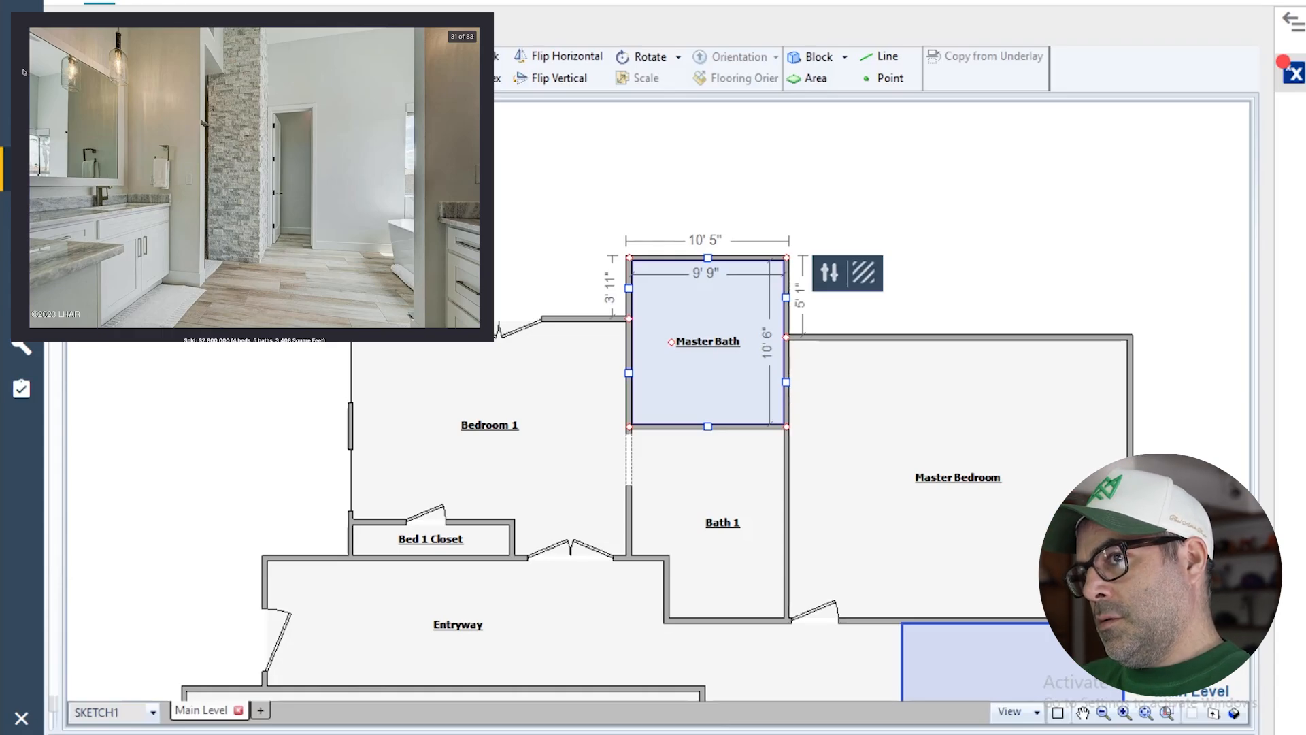
- Shift the opening between Bedroom 1 and Bath 1 down the wall, away from the Master Bath partition
left_click(631, 475)
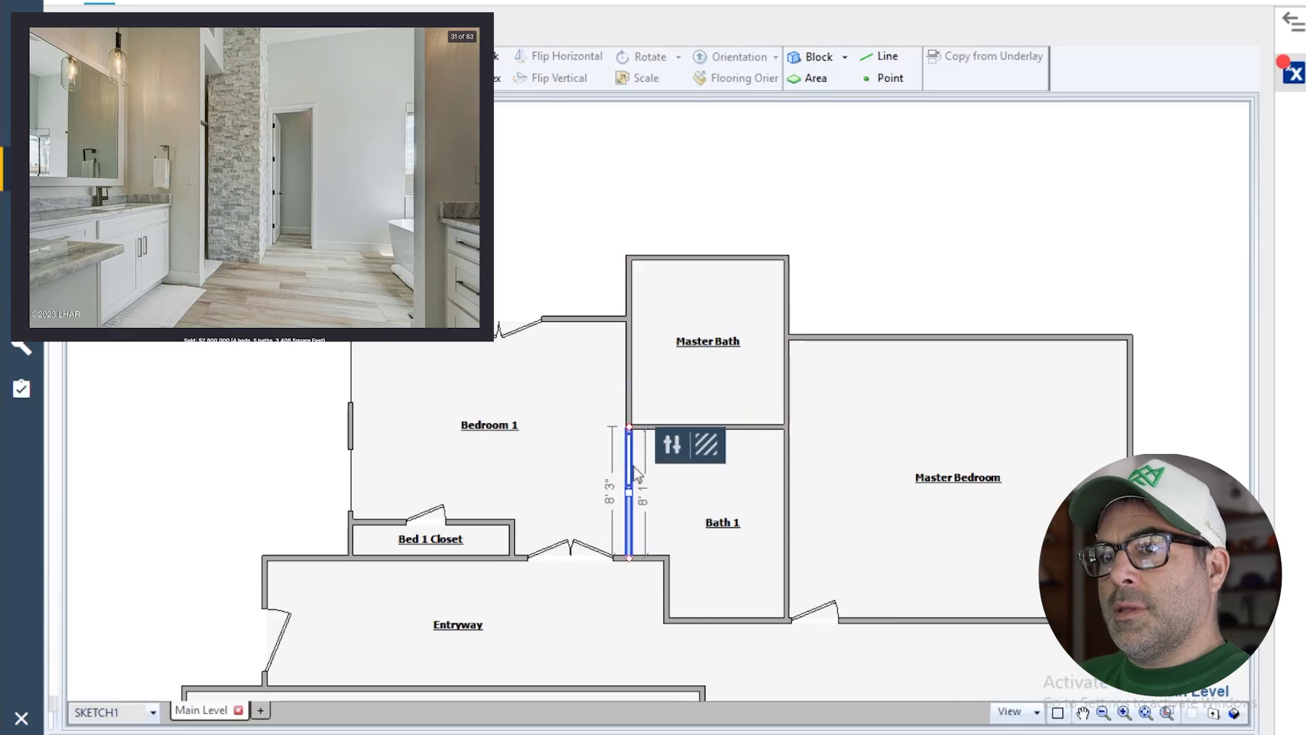
left_click(629, 463)
left_click_drag(629, 461, 633, 488)
left_click(711, 544)
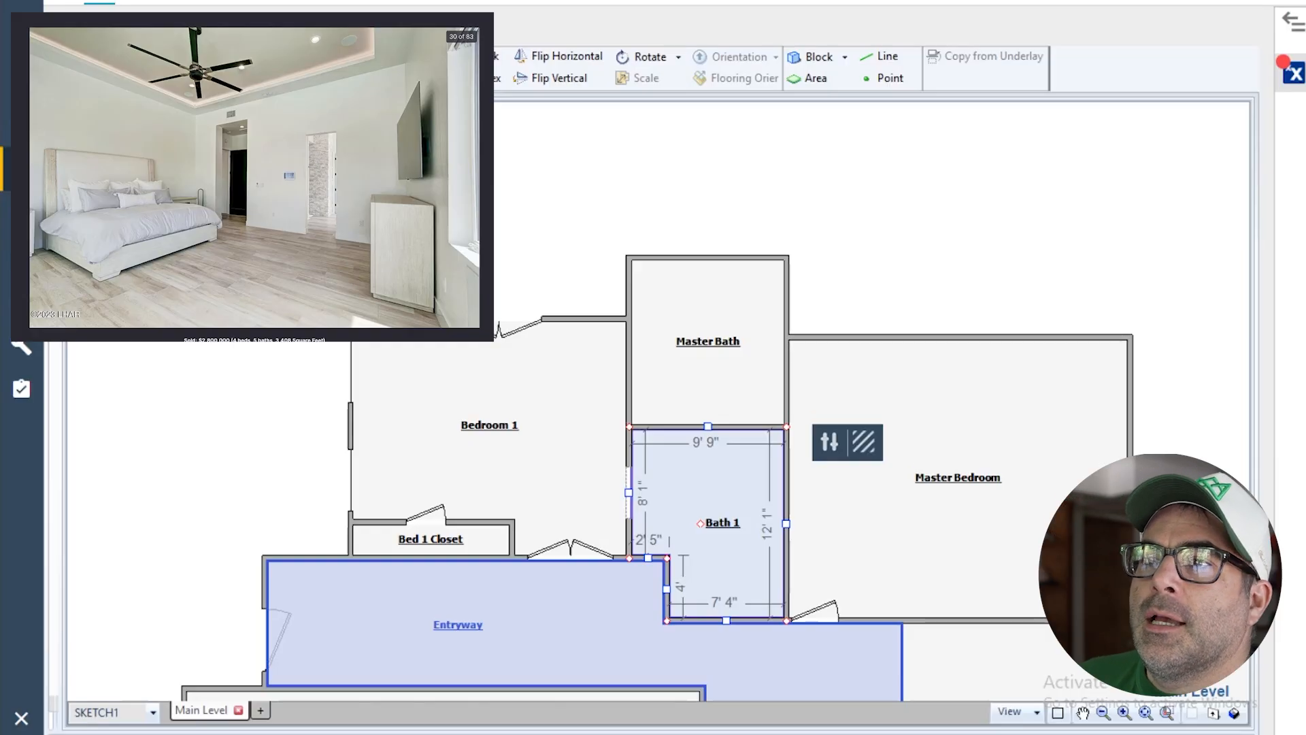
- Move the wall between the Master Bath and the Master Bedroom about 2' 9" into the Master Bedroom
left_click(695, 338)
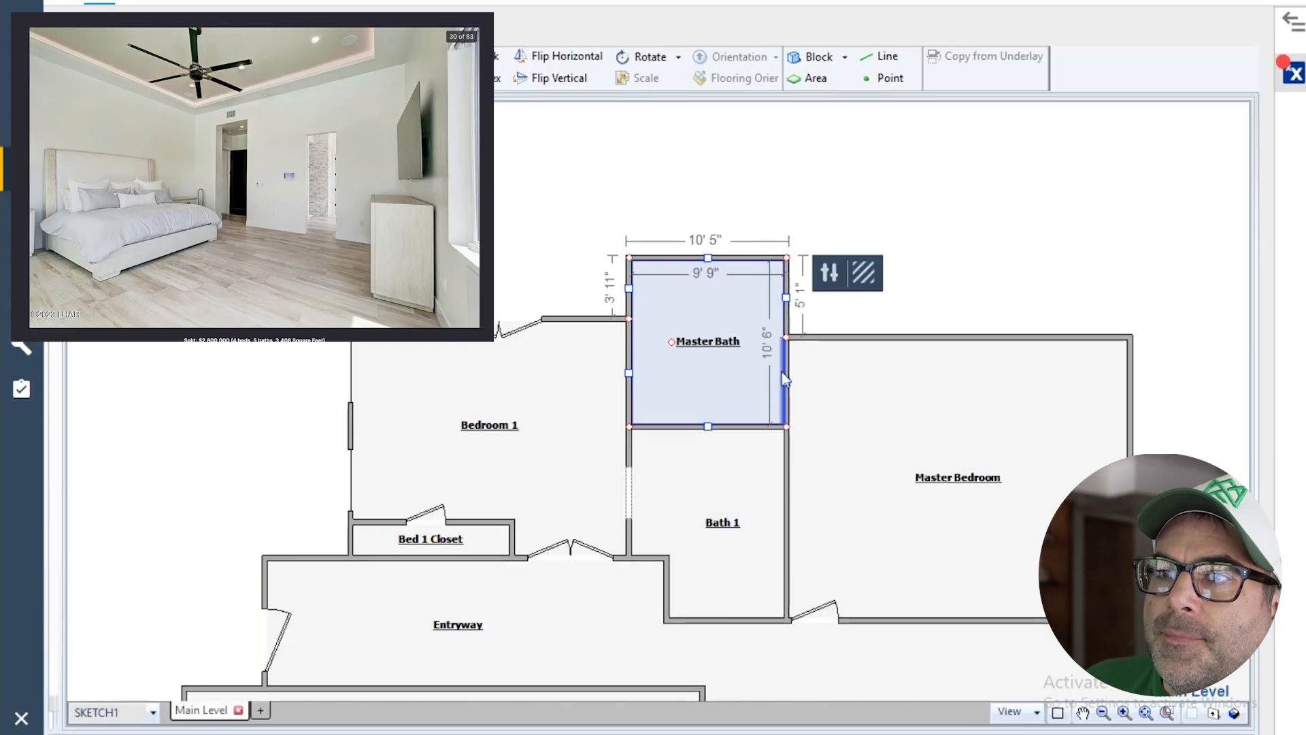
left_click(816, 387)
left_click_drag(816, 386, 831, 384)
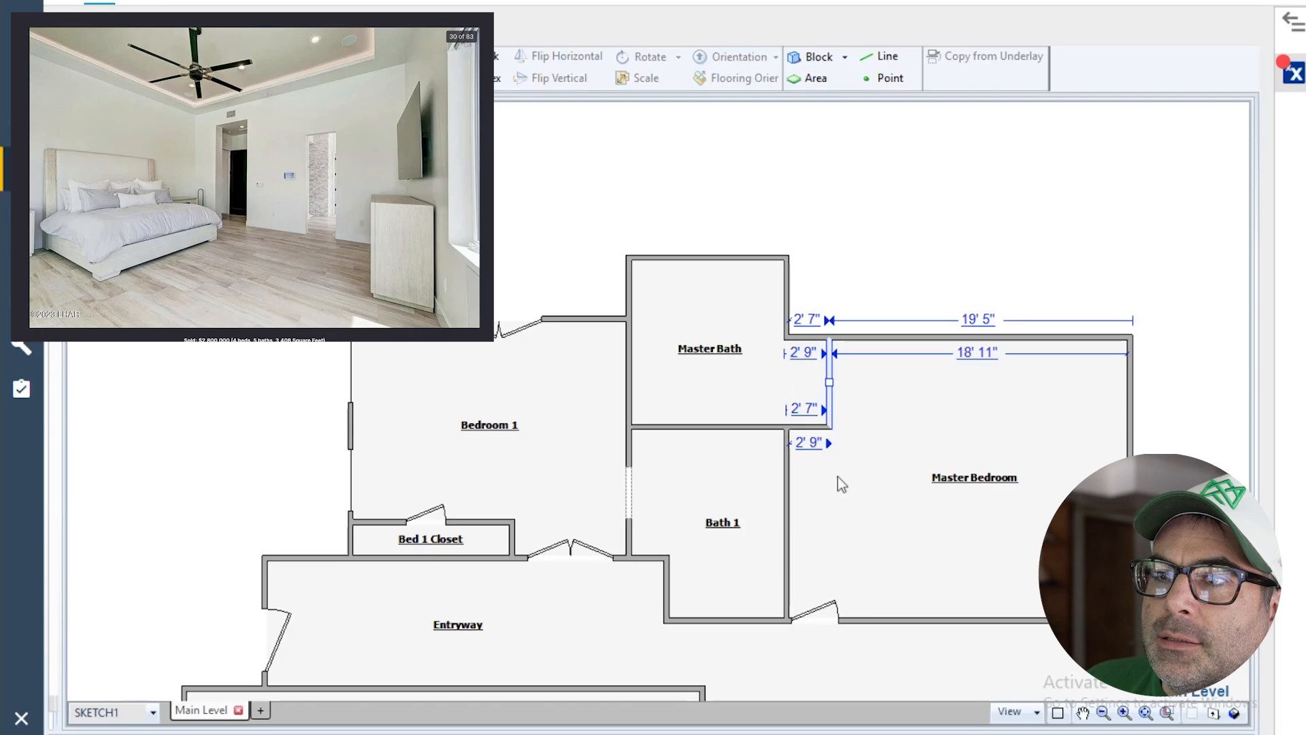
- Slide the Master Bedroom's door along its lower wall to about 4' 1" from the Bath 1 wall
left_click(838, 532)
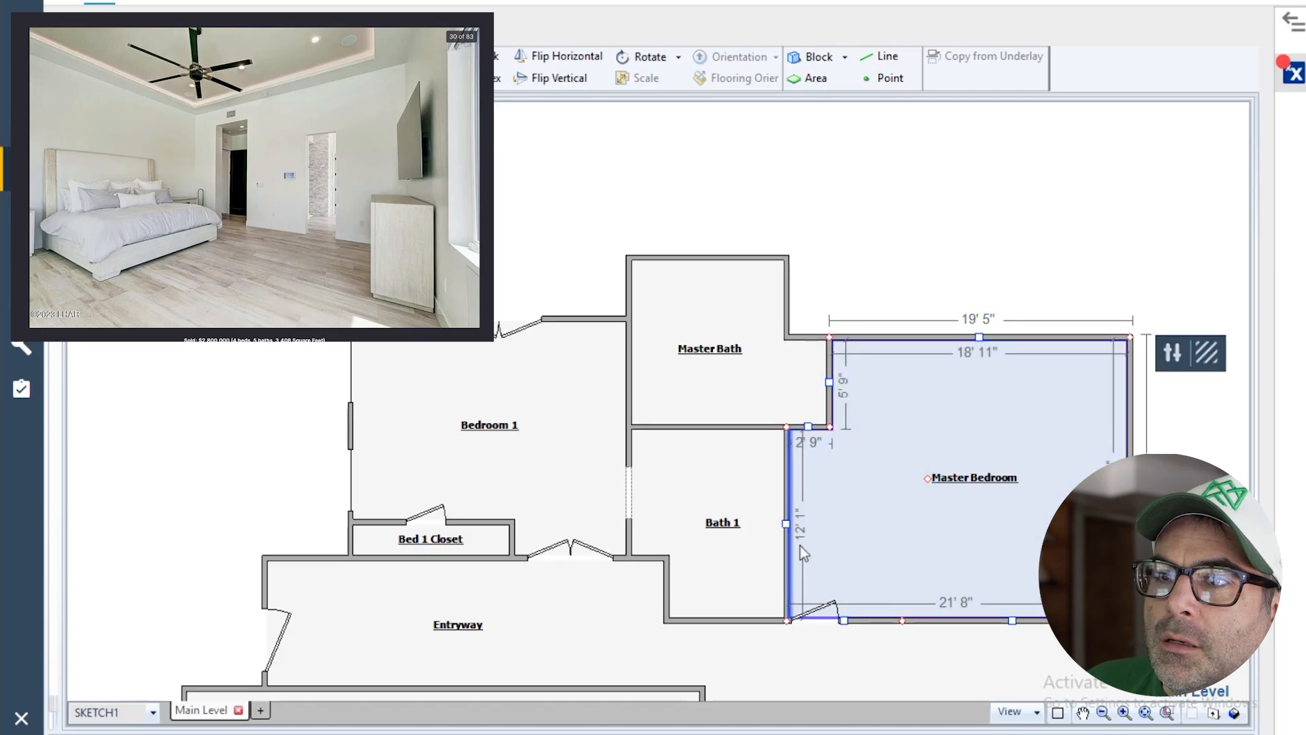
left_click(819, 612)
left_click_drag(822, 622, 884, 620)
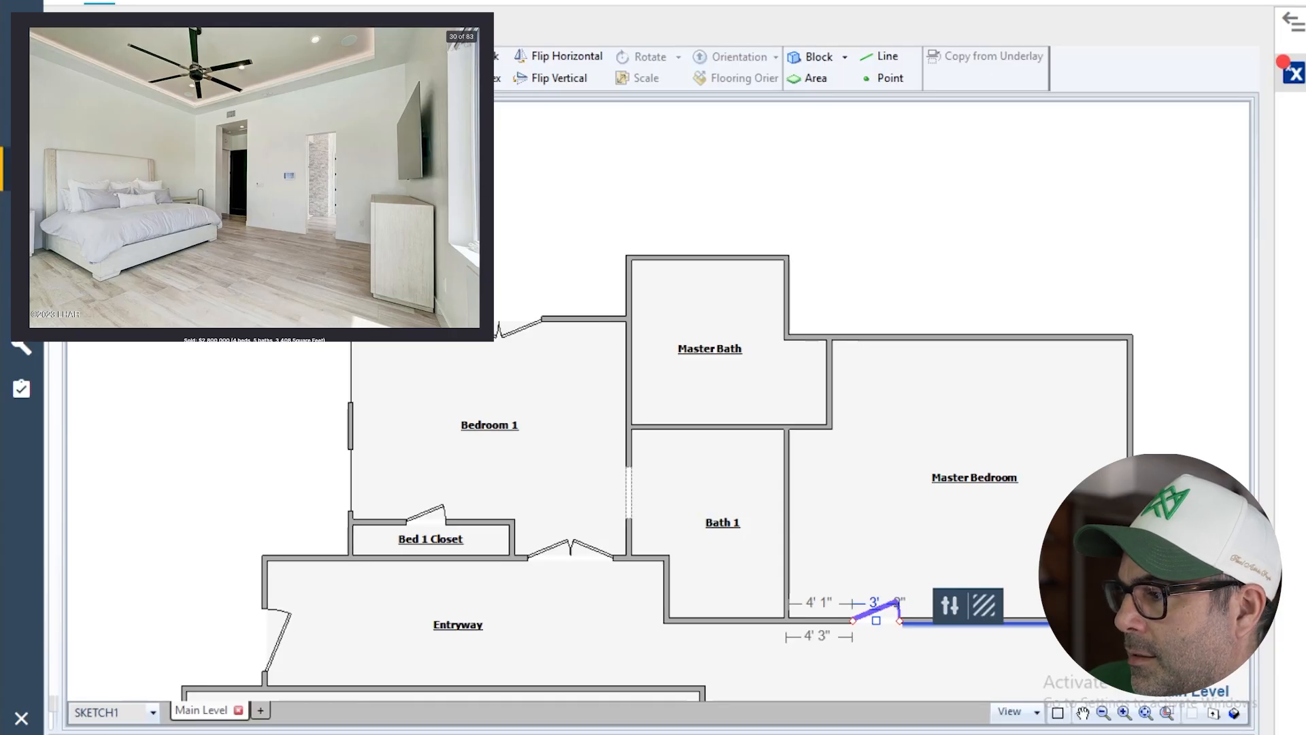
- Draw a wall beside the Master Bedroom door up to the Master Bath, closing off a narrow room next to Bath 1
key("Right")
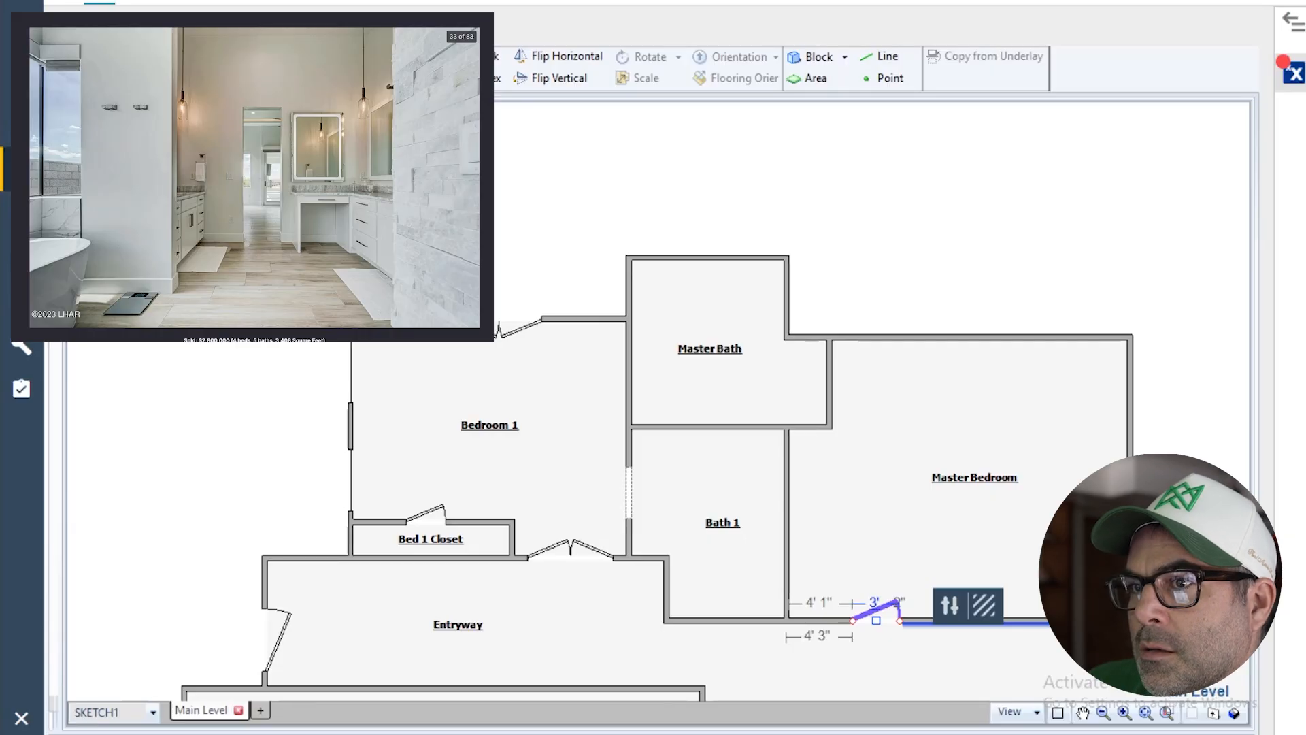
key("Escape")
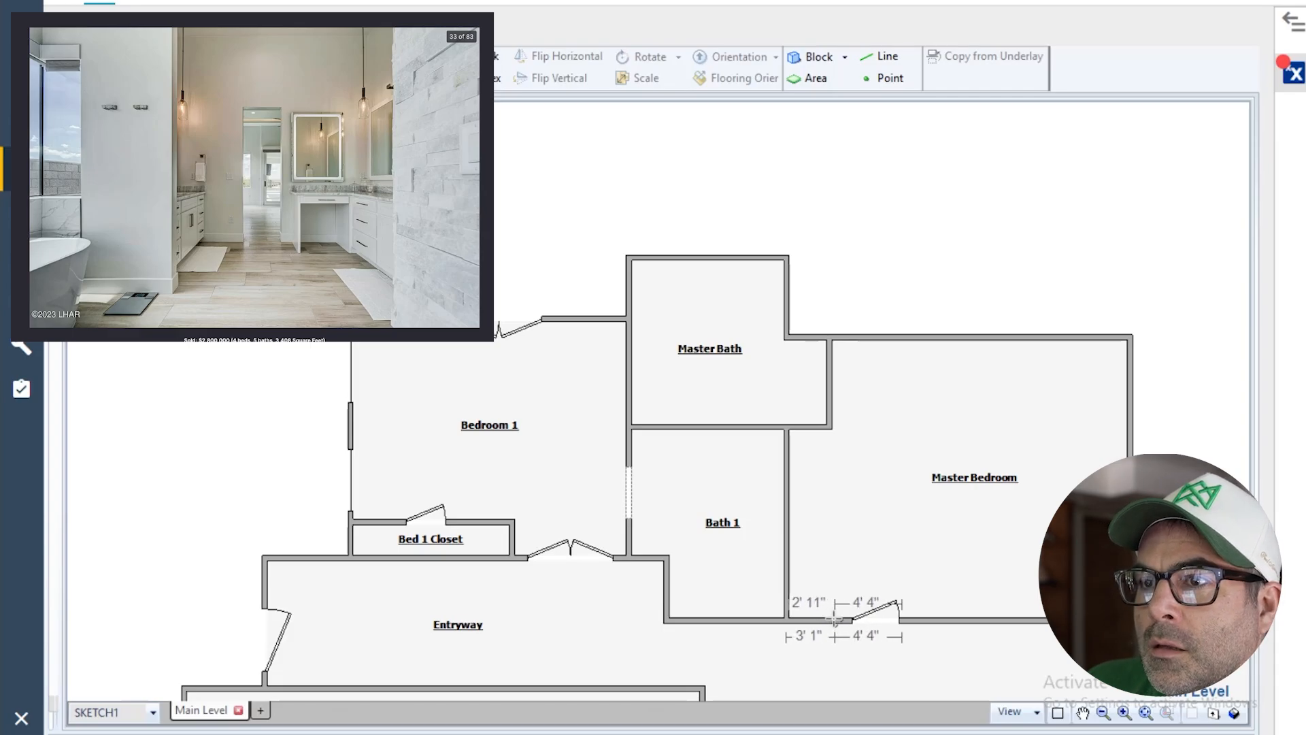
left_click(842, 620)
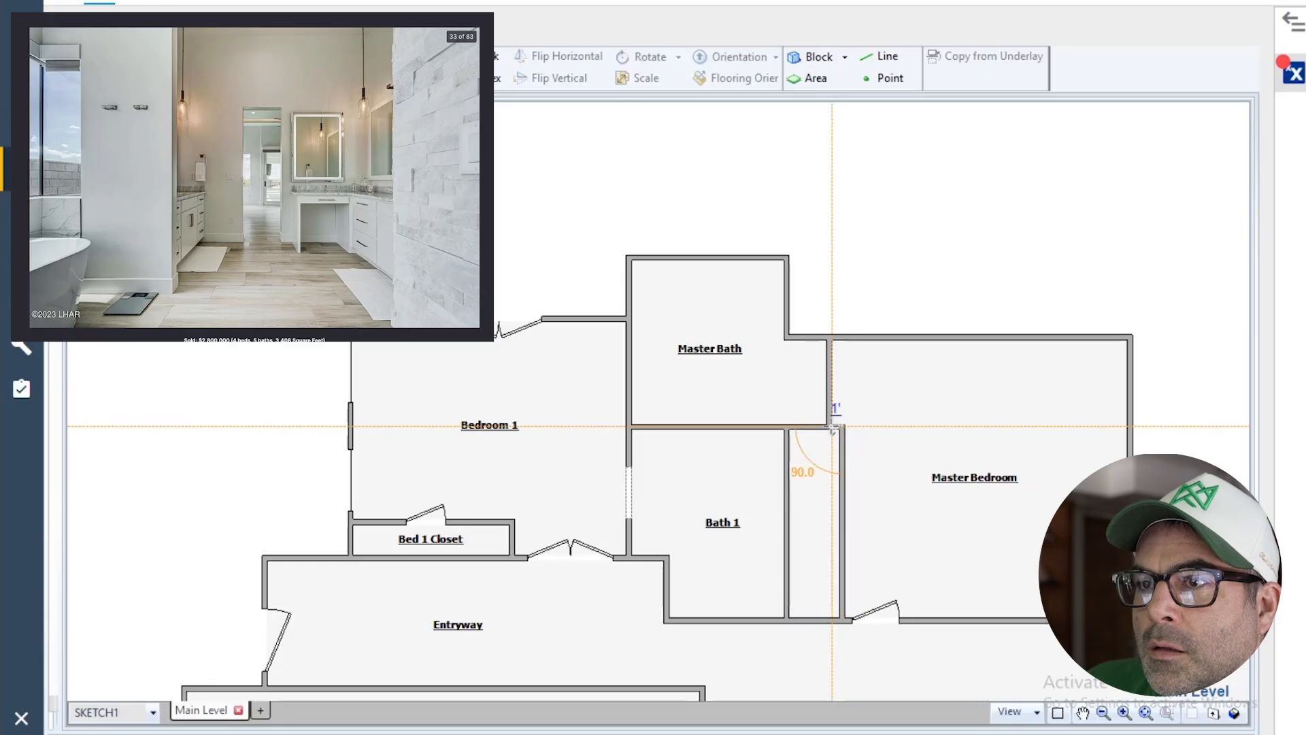
left_click(830, 426)
- Align the Master Bath's right wall with the narrow room's wall, leaving the Master Bedroom about 18' 1" wide inside
left_click(829, 400)
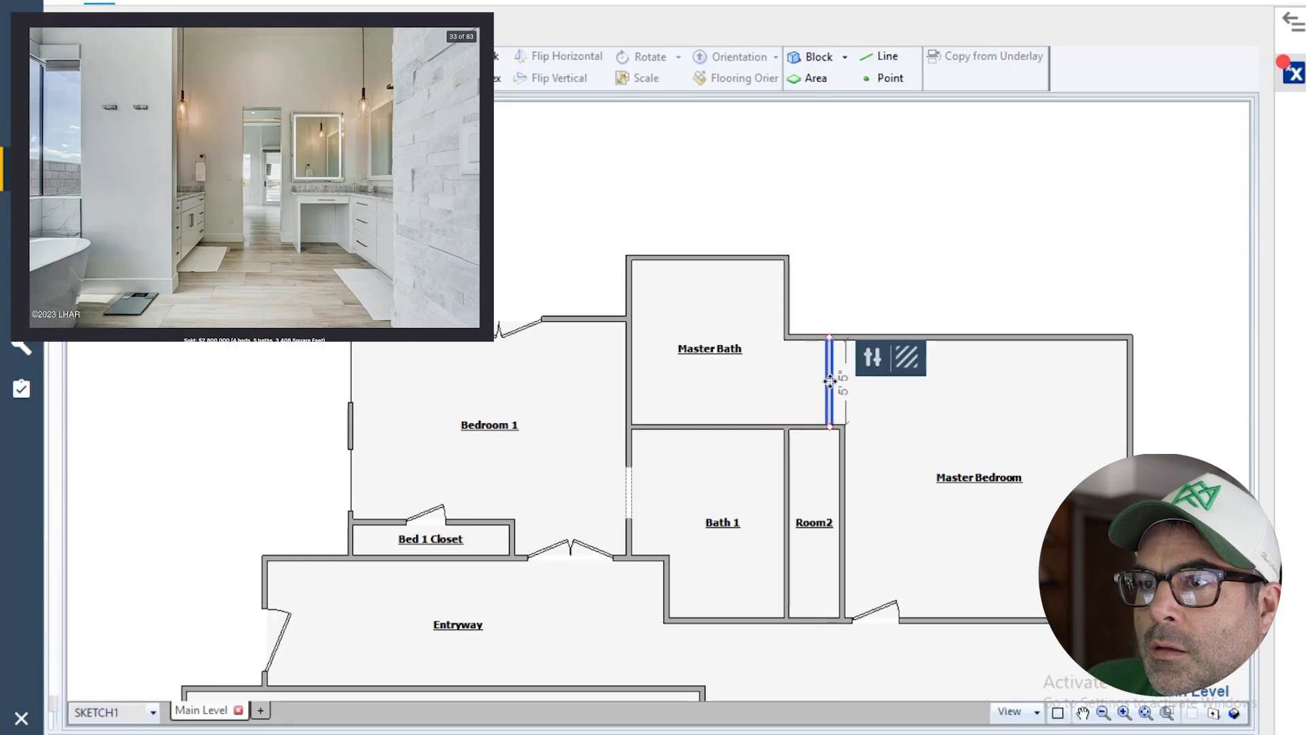
left_click_drag(830, 381, 840, 380)
left_click(928, 447)
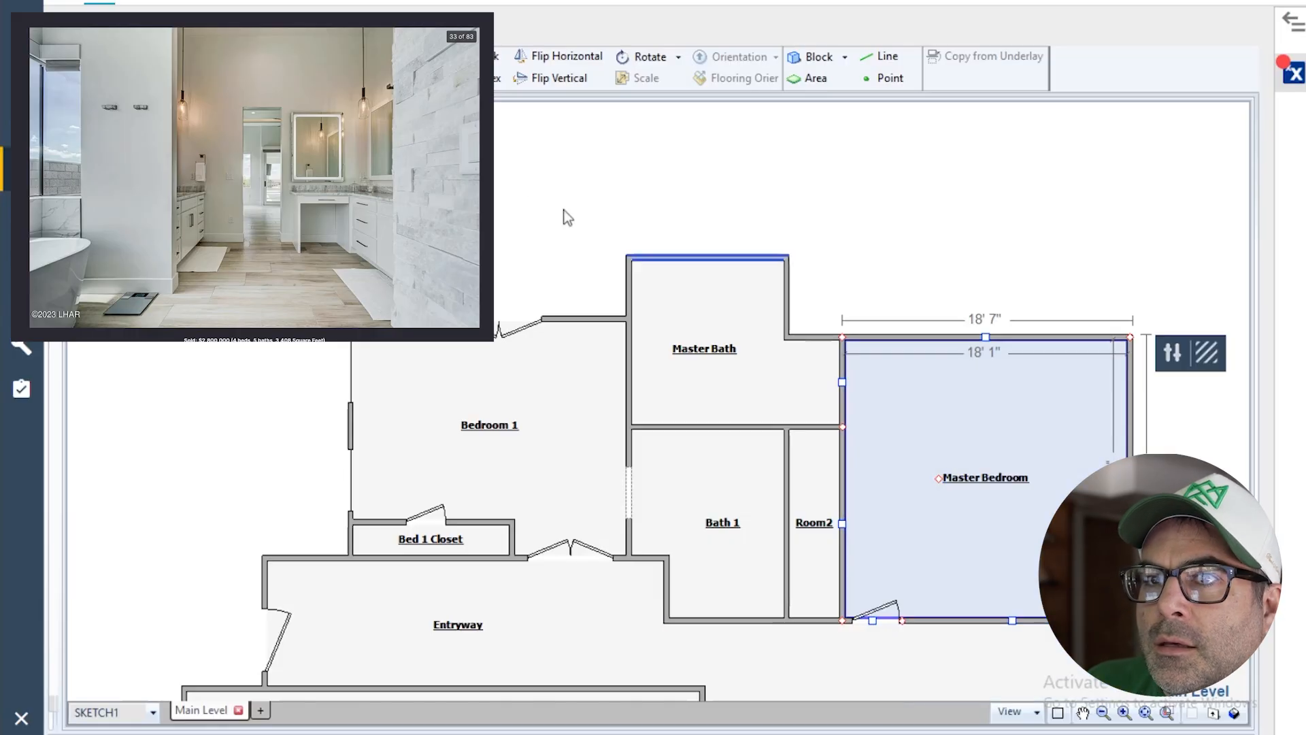
- Cut an opening about 3' 2" wide between the Master Bath and Master Bedroom, and place another about 7' 4" down the bedroom's outer wall
left_click(388, 57)
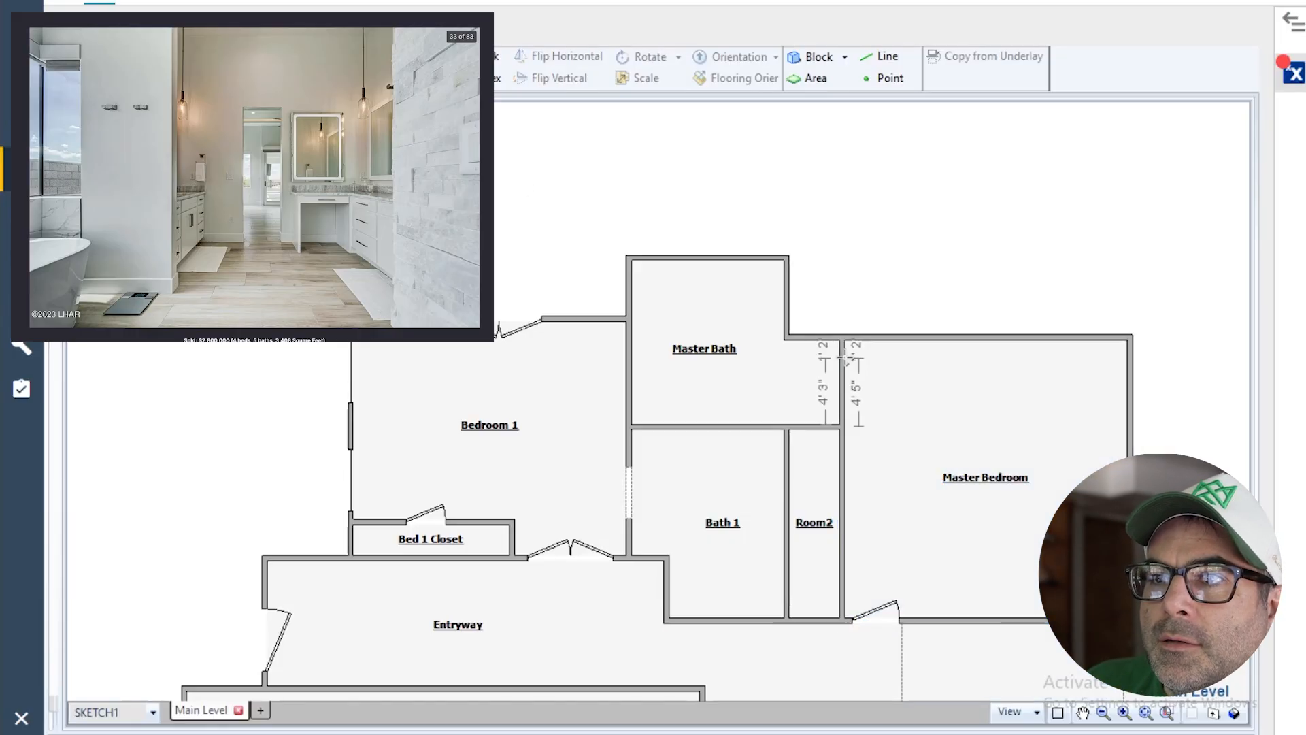
left_click_drag(842, 356, 842, 406)
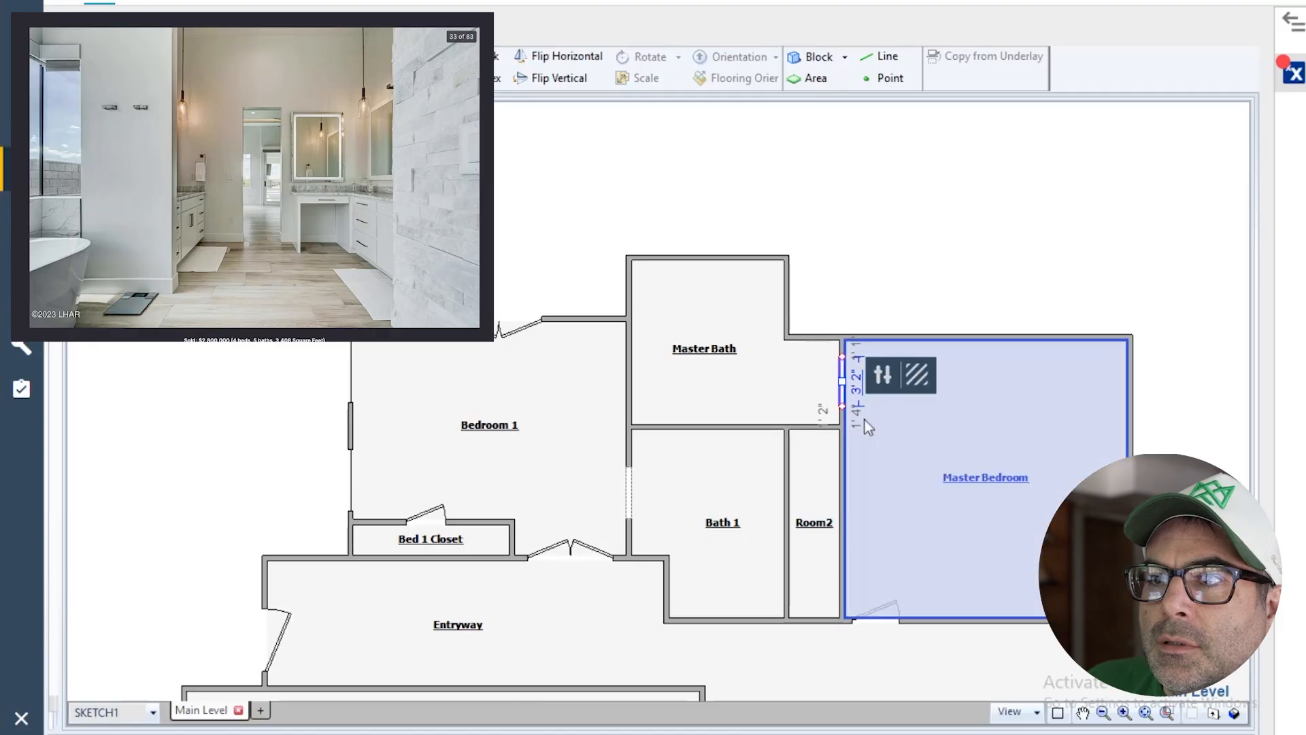
left_click(812, 526)
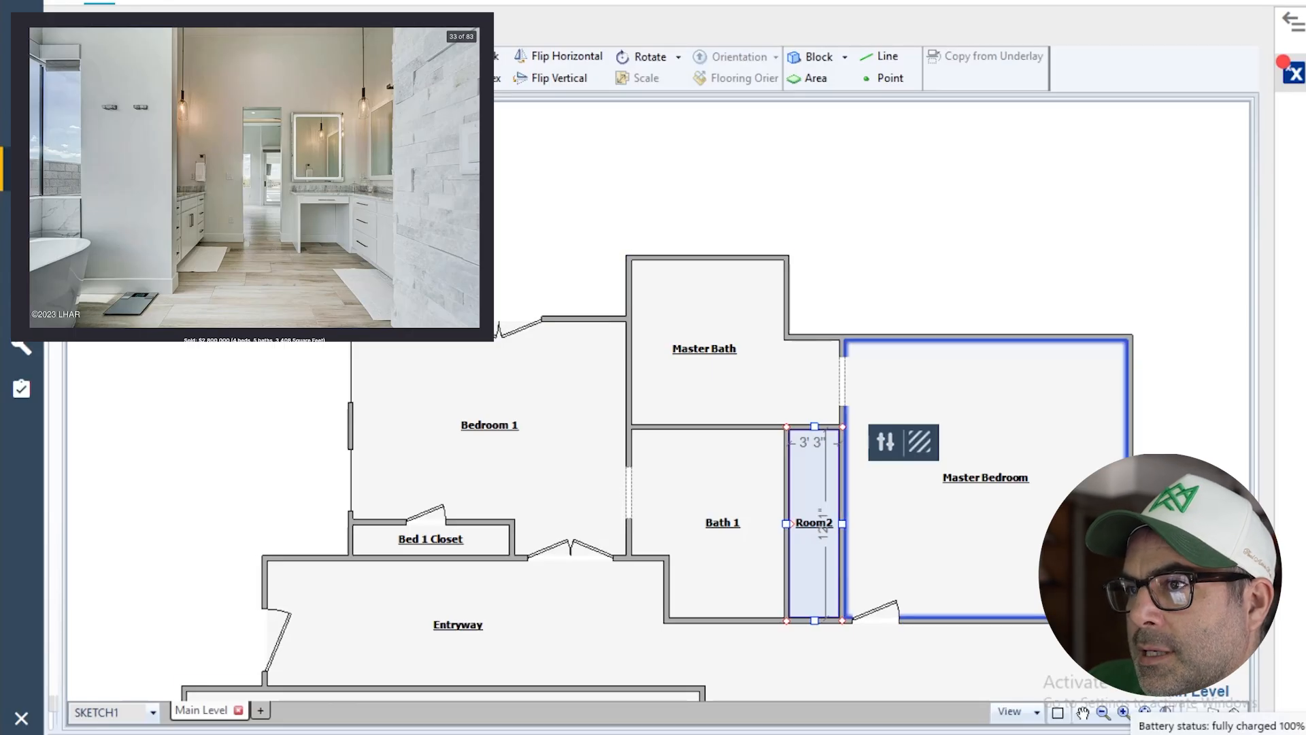
left_click(1130, 495)
left_click_drag(1130, 495, 1129, 476)
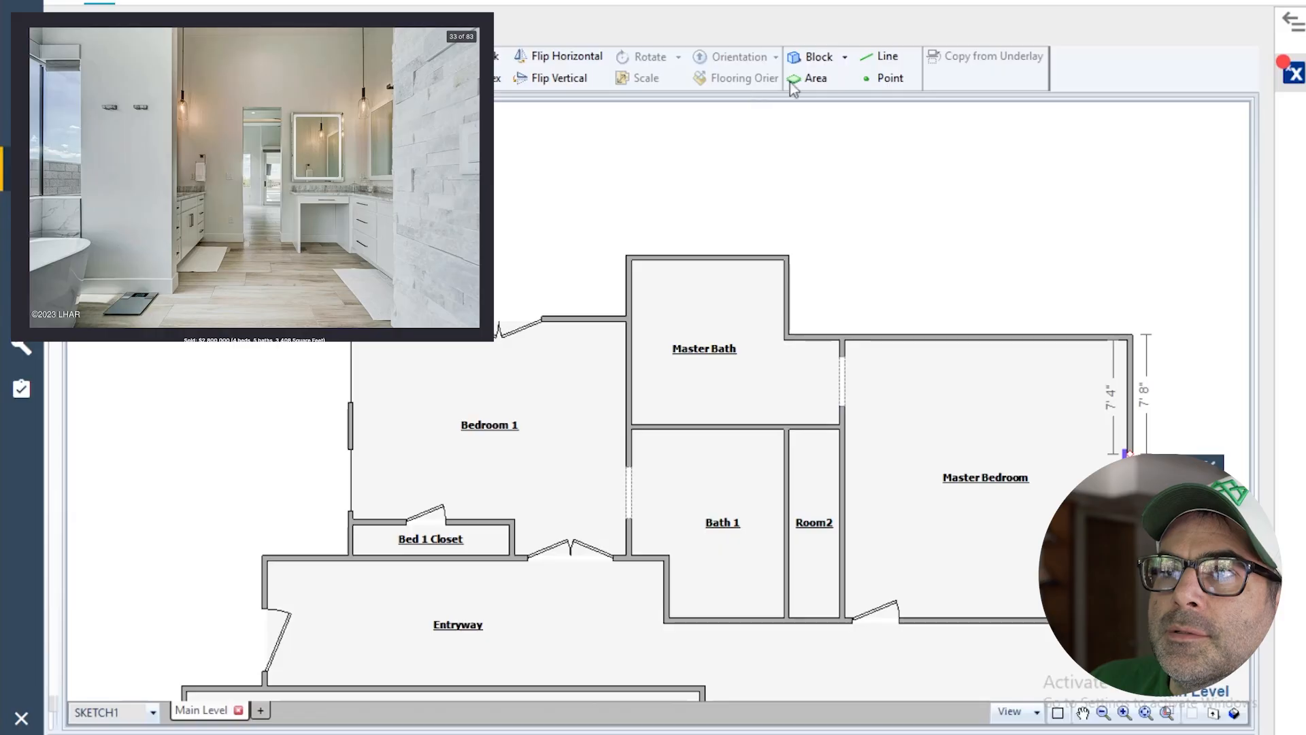
- Add a rectangular area in the upper part of the Master Bath and name it Freestand Tub
left_click(815, 79)
left_click_drag(654, 278, 751, 317)
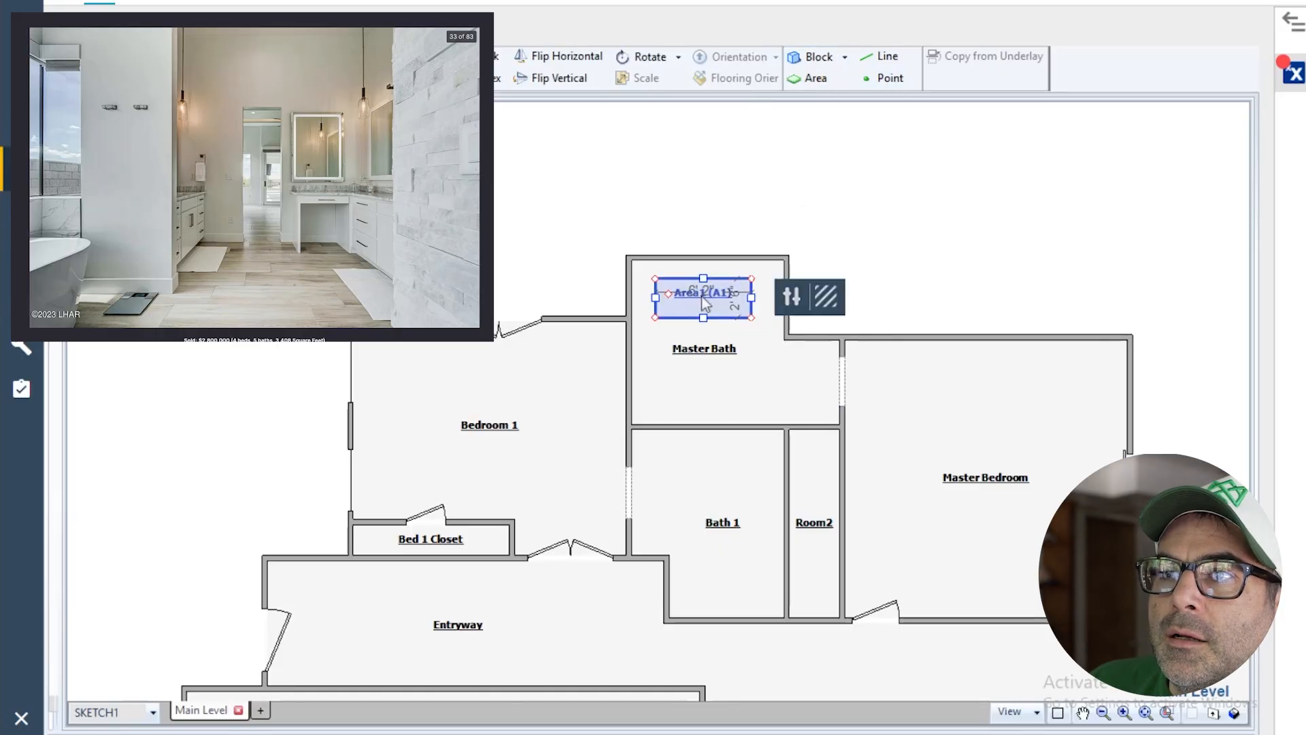
double_click(706, 299)
type("Freestand Tub")
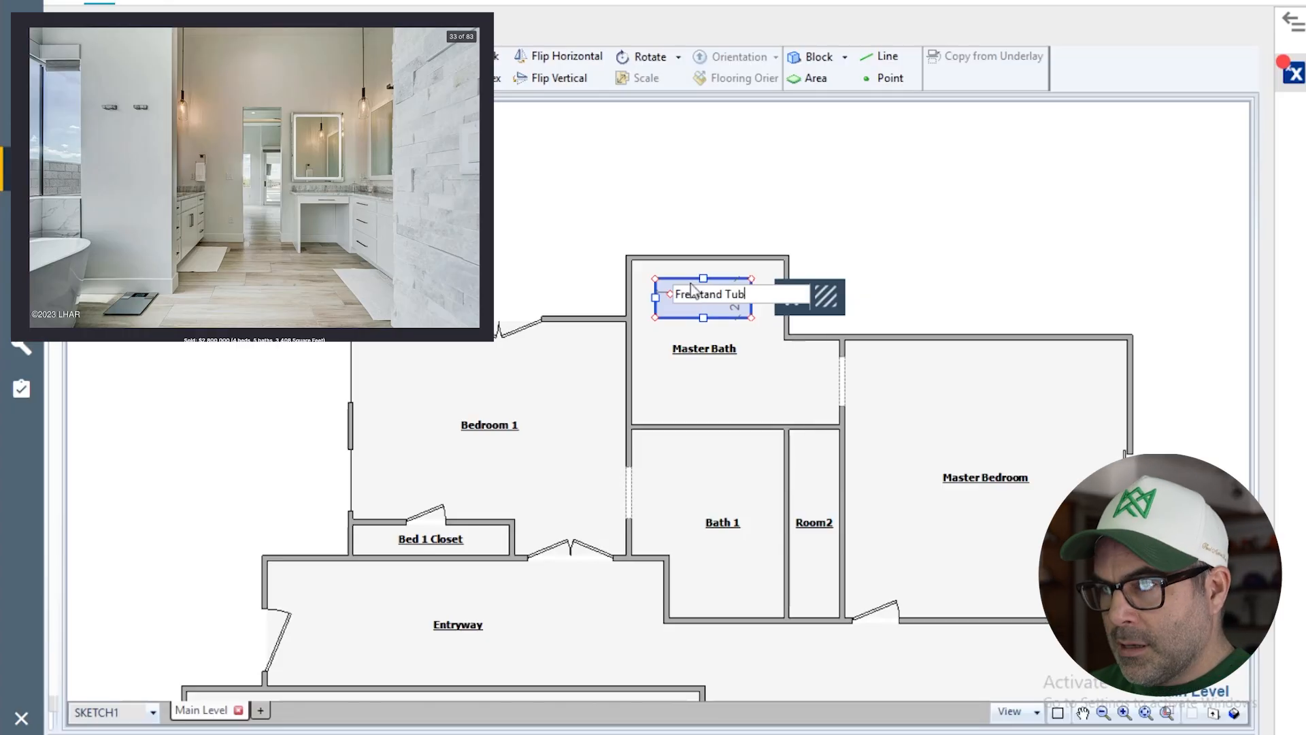
left_click(833, 204)
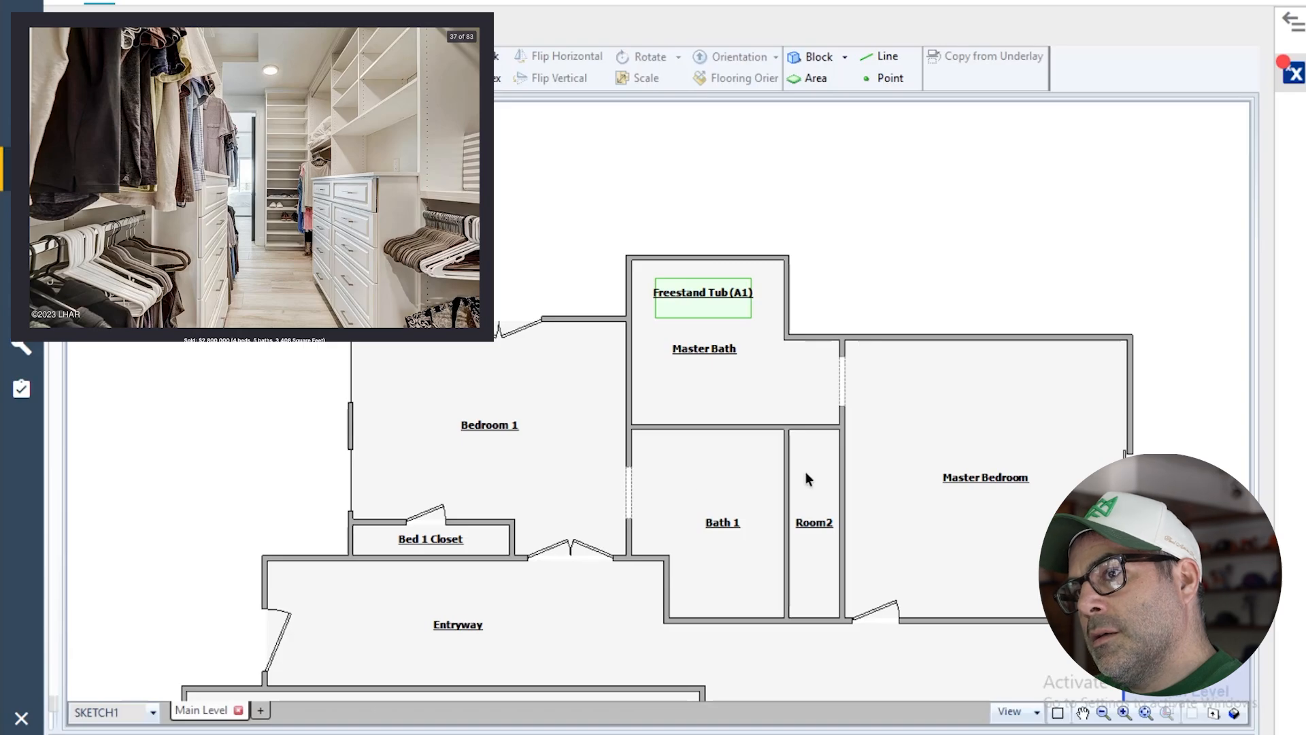
- Slide the opening between Bedroom 1 and Bath 1 down the wall to about 3' 5" from Bath 1's upper wall
left_click(627, 501)
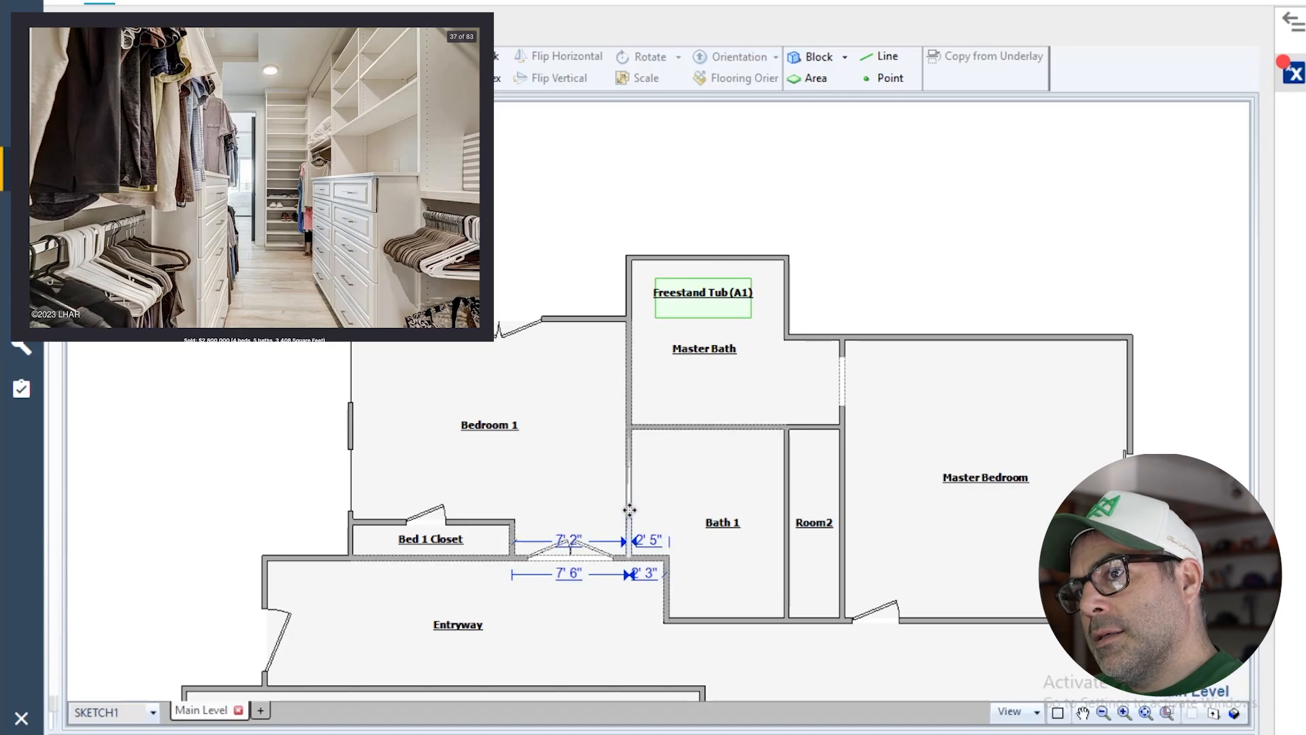
left_click(627, 495)
left_click(889, 279)
left_click(629, 497)
left_click_drag(627, 496, 627, 510)
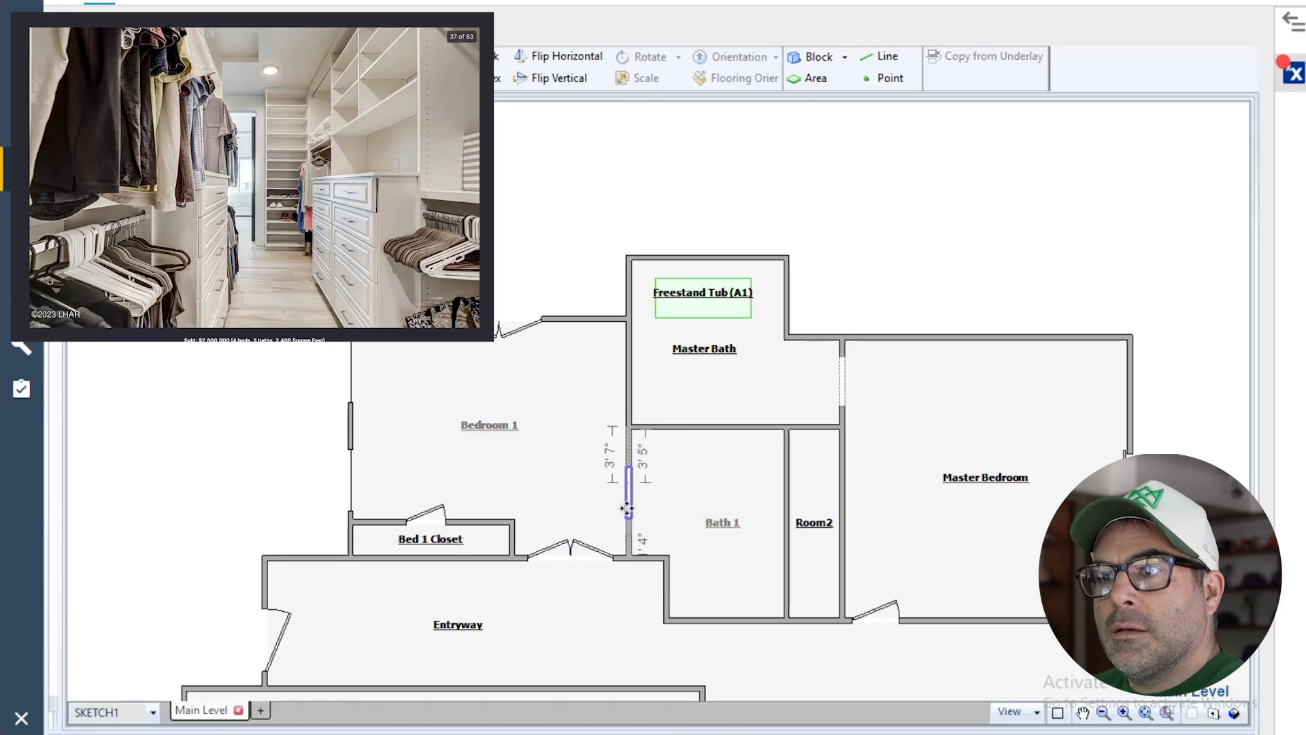
- Delete the narrow room beside Bath 1 and draw a cross wall about 3' below the Master Bath, splitting its space in two
left_click(815, 485)
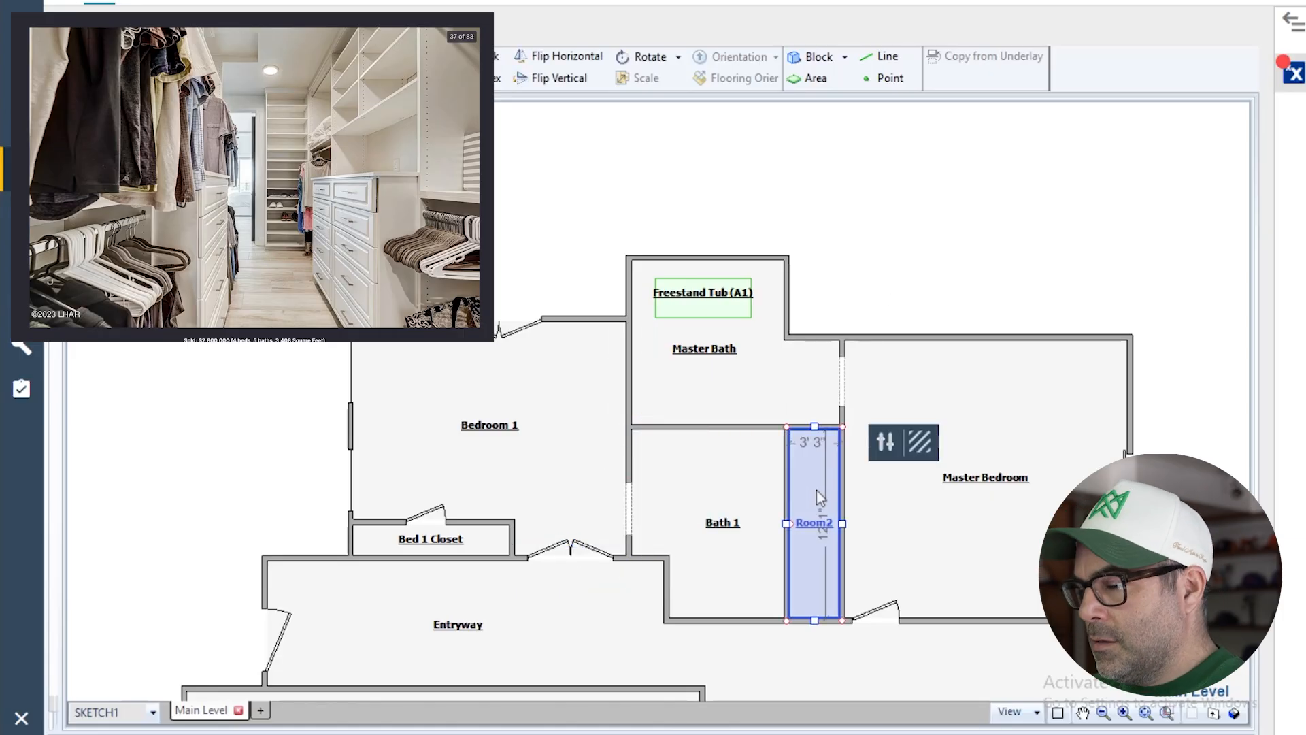
key("Delete")
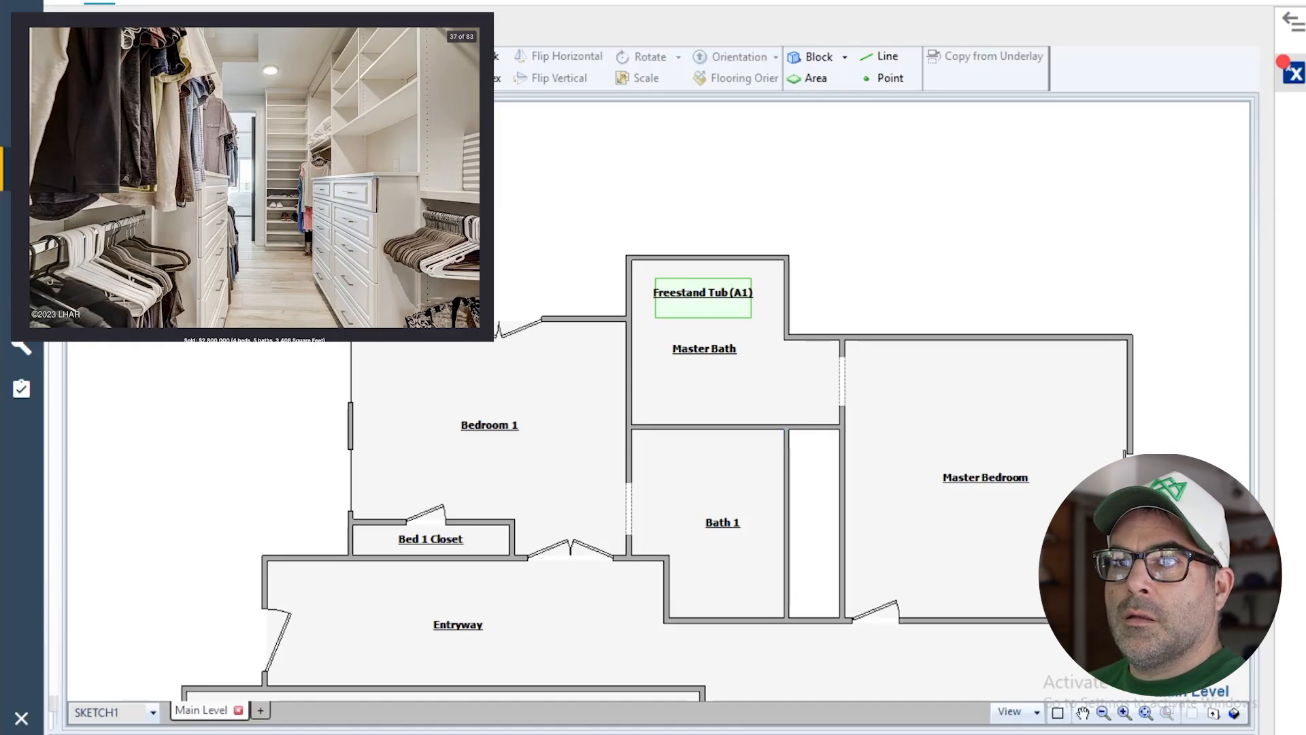
left_click(788, 480)
left_click(841, 481)
left_click(815, 462)
- Lower Bath 1's upper wall to line up with the cross wall and stretch Room3 across to near the Bedroom 1 wall, about 12' 5" wide
mouse_move(788, 453)
left_mouse_down()
mouse_move(621, 443)
mouse_move(787, 451)
left_mouse_up()
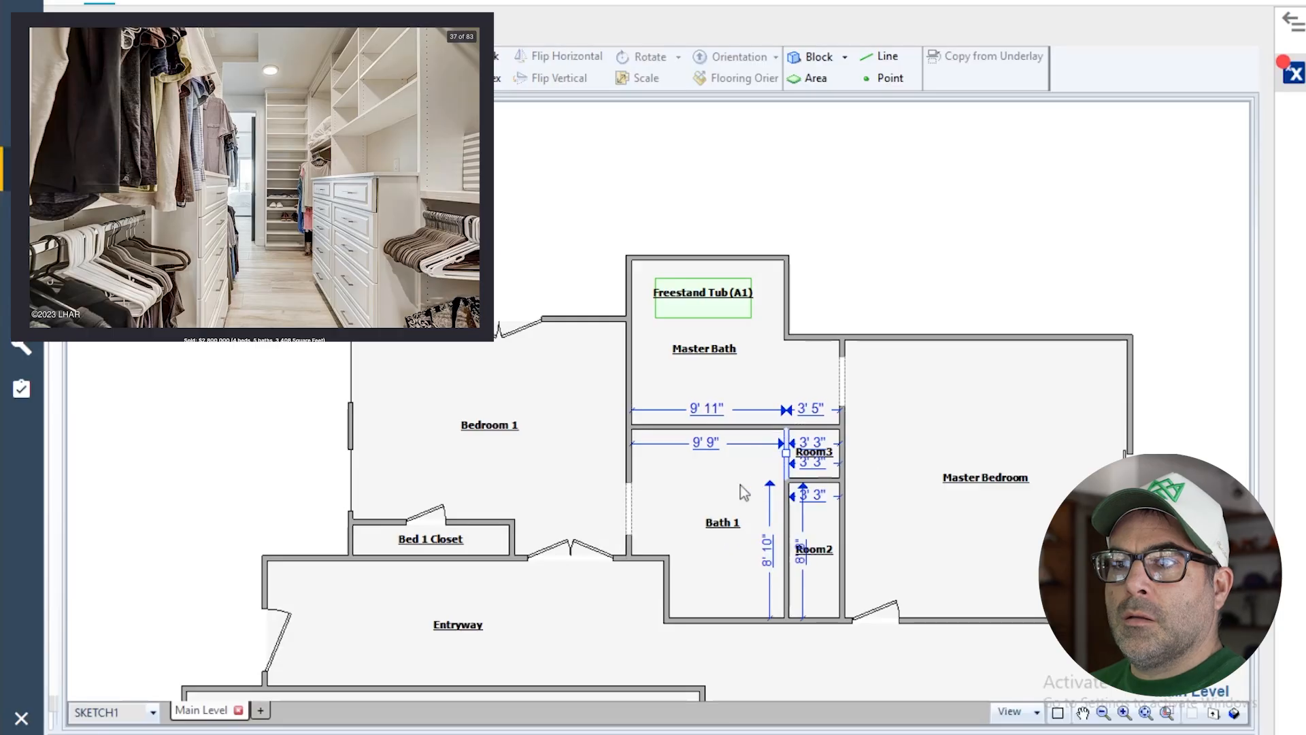
left_click(667, 461)
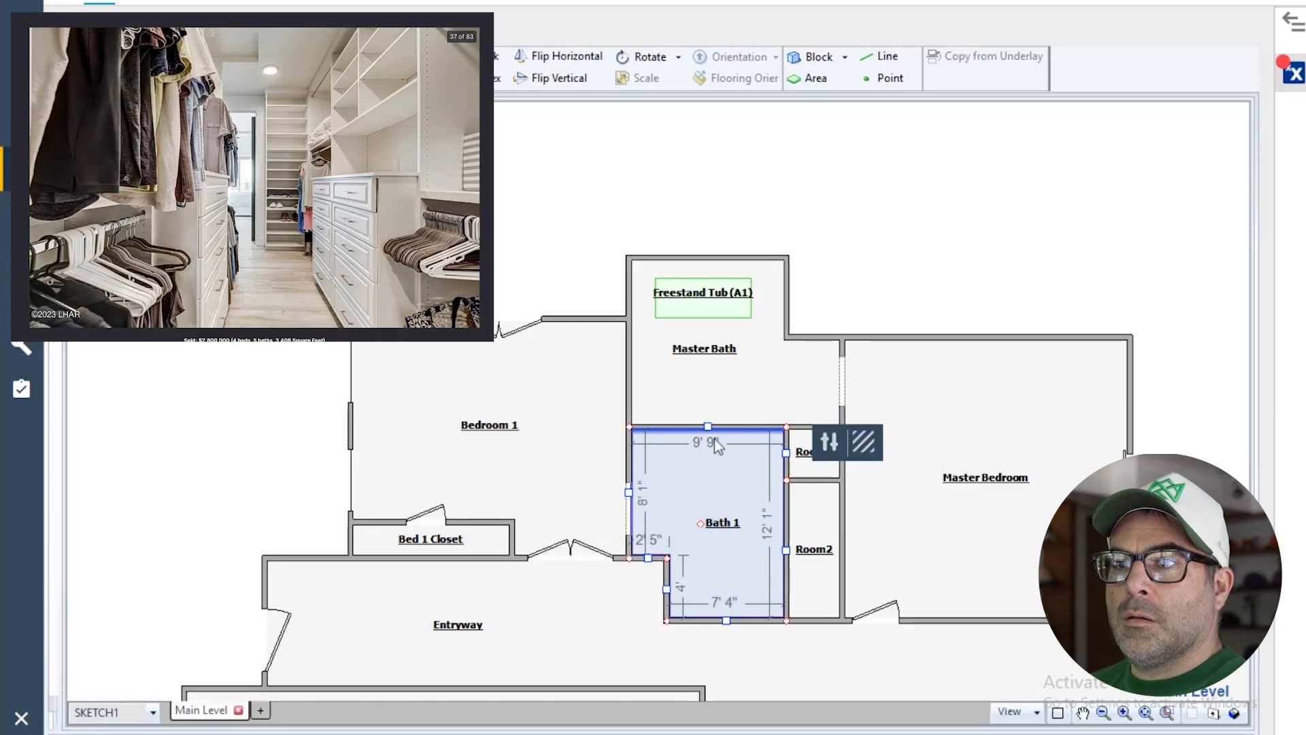
left_click_drag(709, 428, 712, 483)
left_click(786, 452)
left_click_drag(785, 453, 637, 429)
left_click(635, 479)
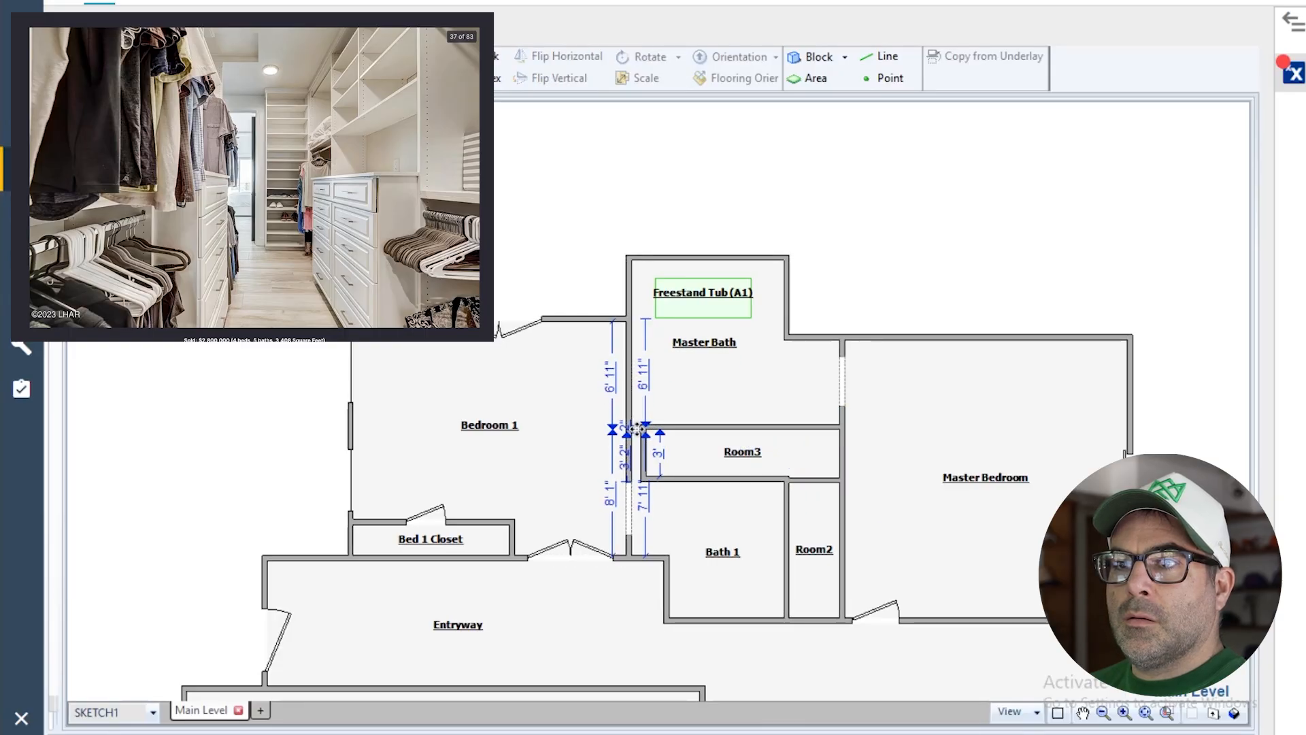
- Undo the last wall edit and delete the Room3 space between the Master Bath and Bath 1
left_click(729, 459)
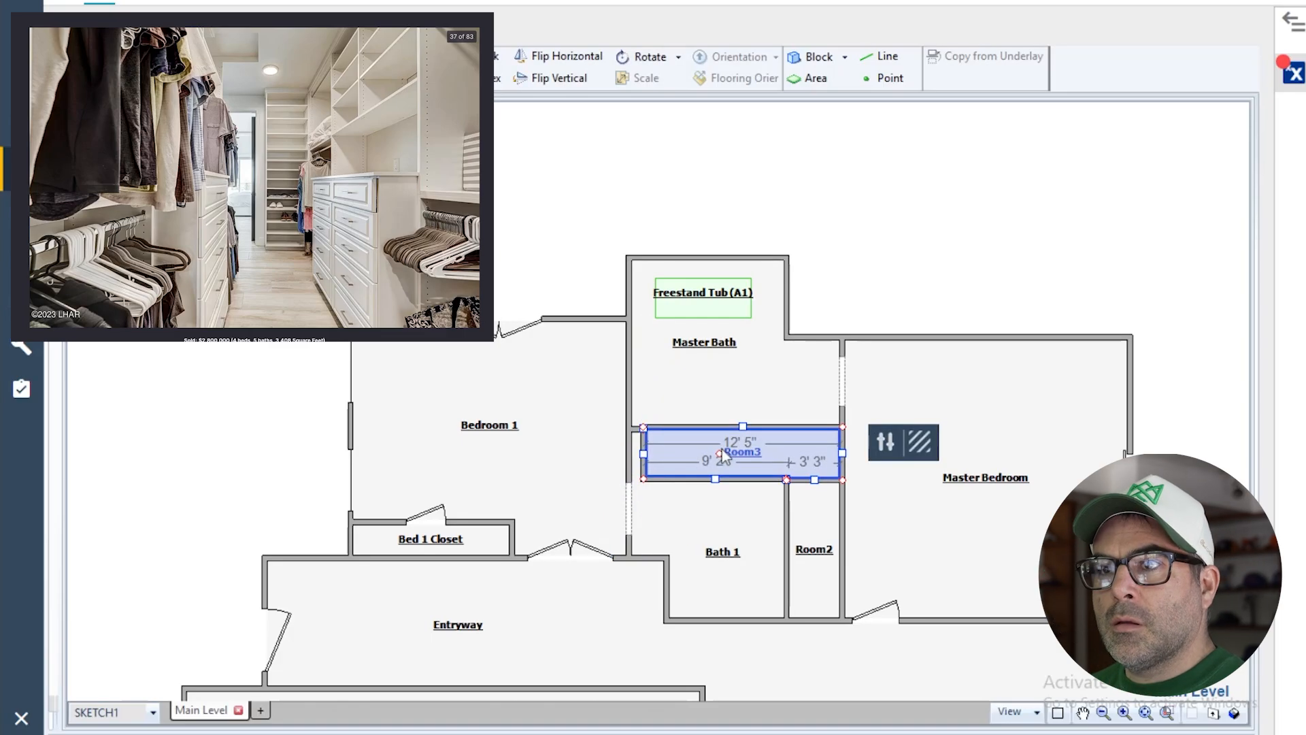
key("ctrl+z")
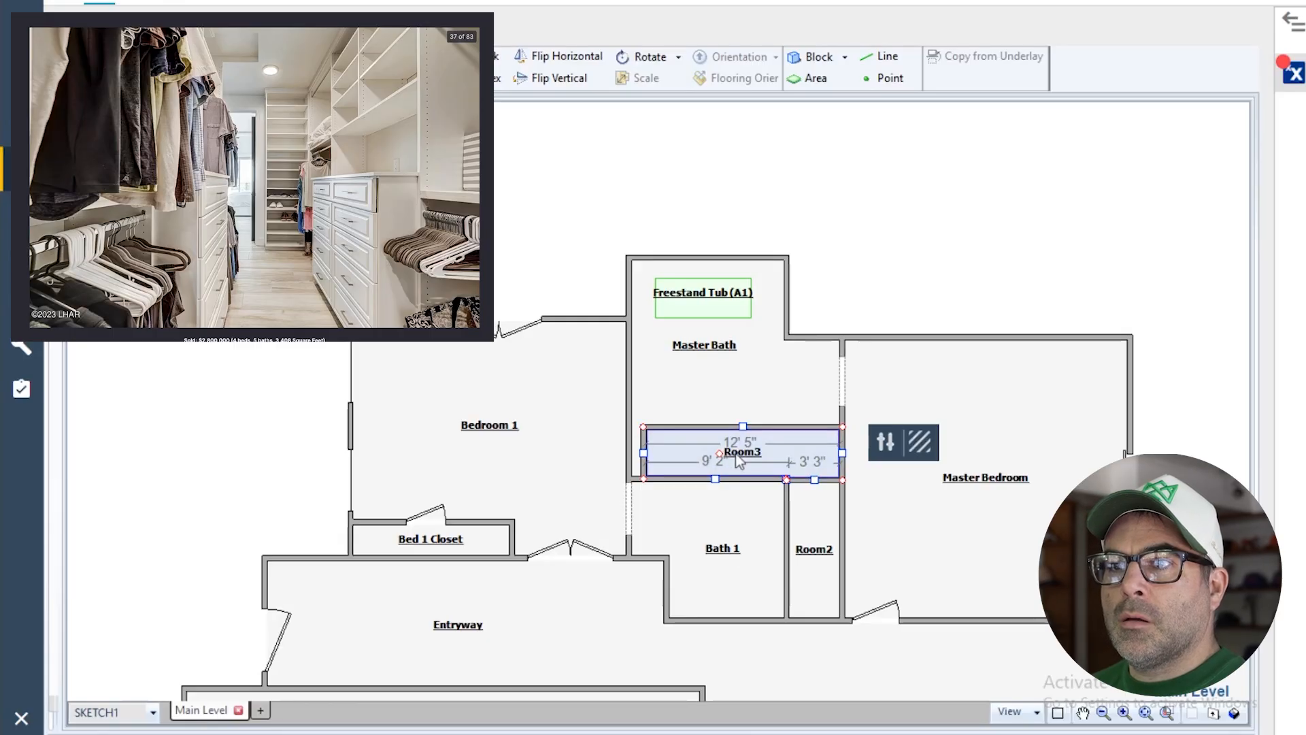
double_click(743, 452)
key("BackSpace")
left_click(706, 454)
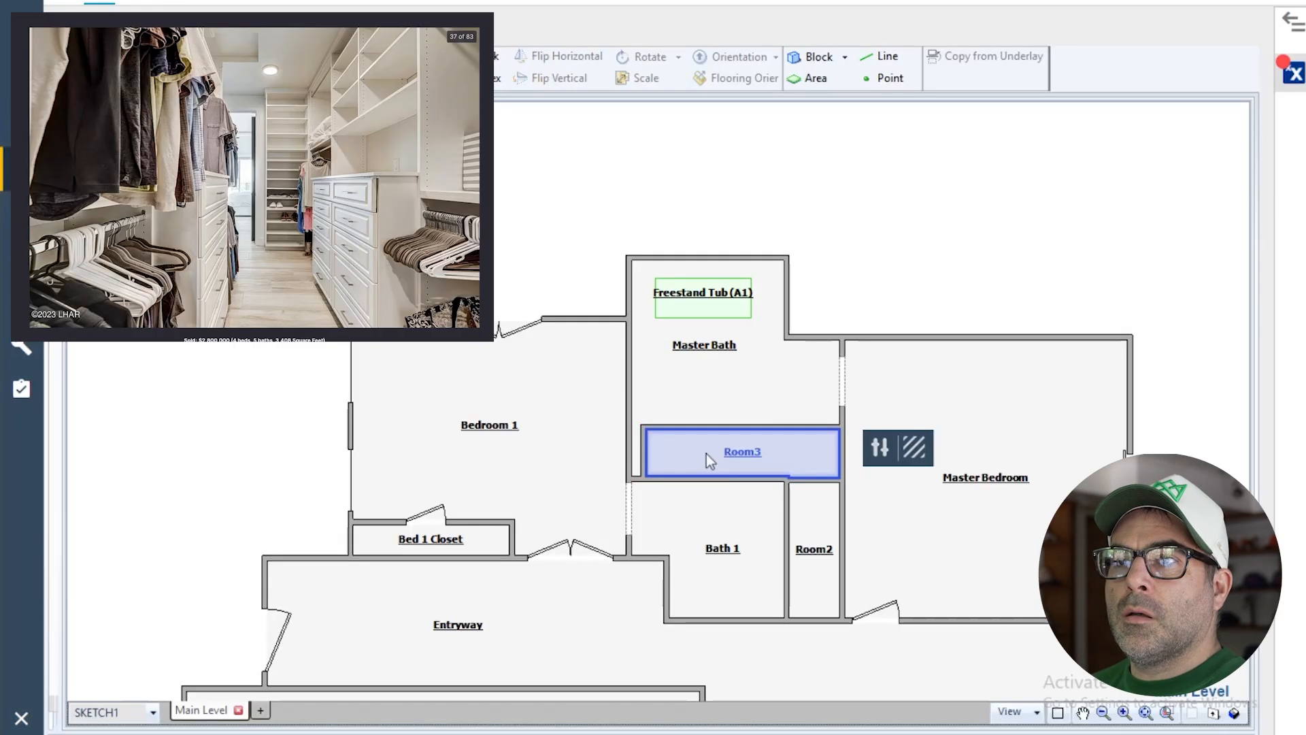
left_click(738, 459)
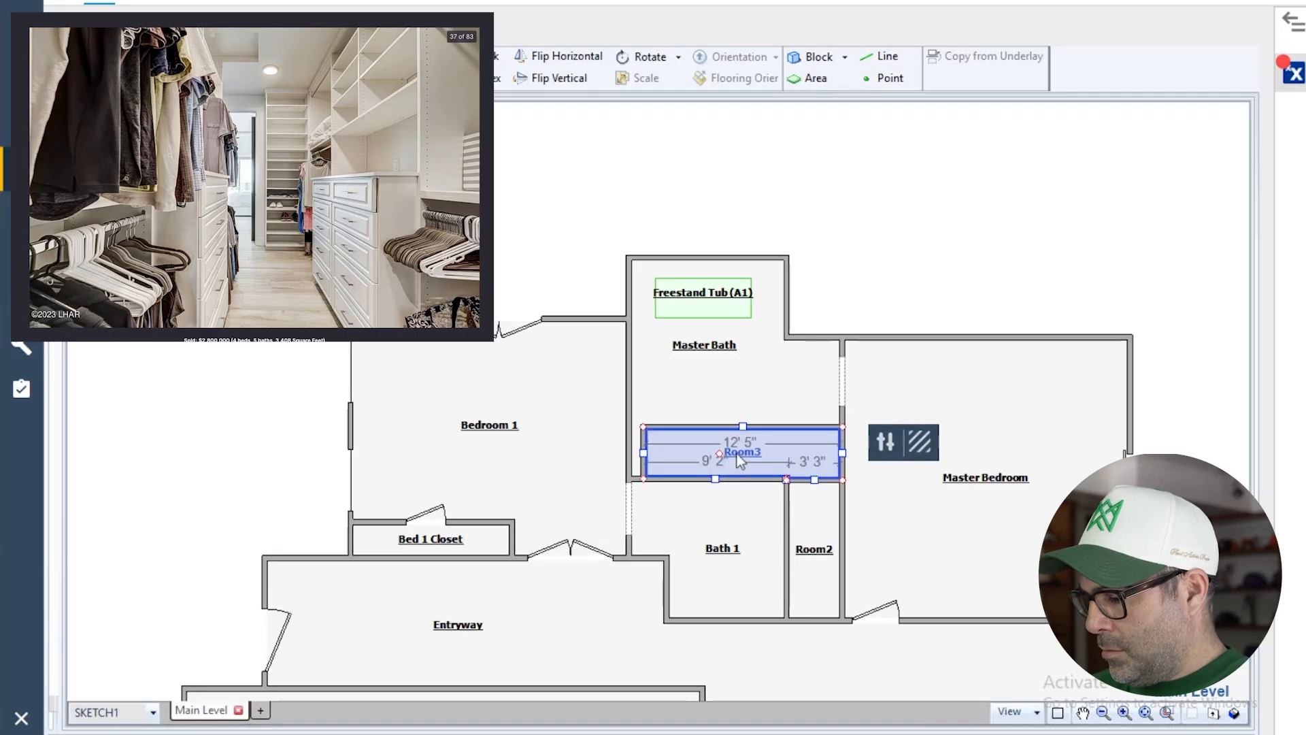
key("Delete")
- Extend the Master Bath by moving the wall below it down onto Bath 1's upper wall
left_click(643, 452)
left_click(758, 428)
left_click_drag(742, 427, 738, 480)
- Delete the leftover overlapping wall piece and corner point on the wall between the Master Bath and Bath 1
scroll(748, 482, "up", 3)
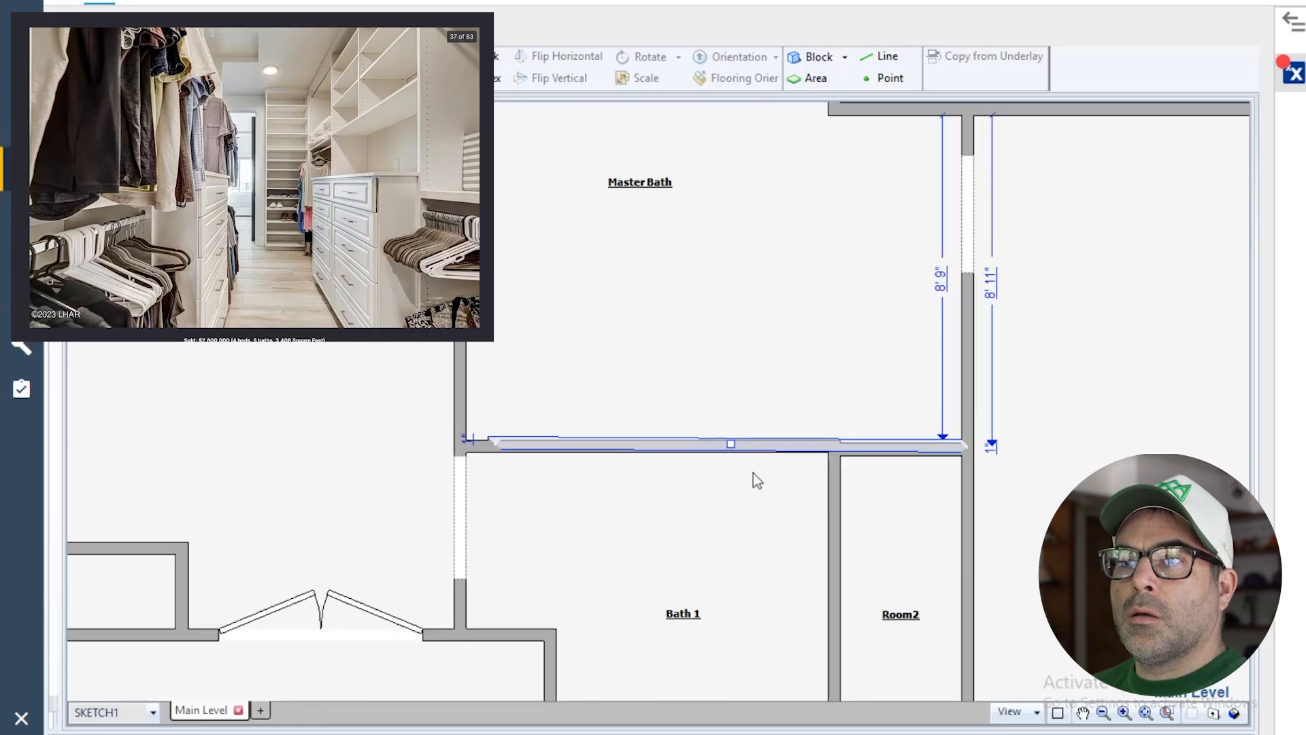
scroll(496, 445, "up", 3)
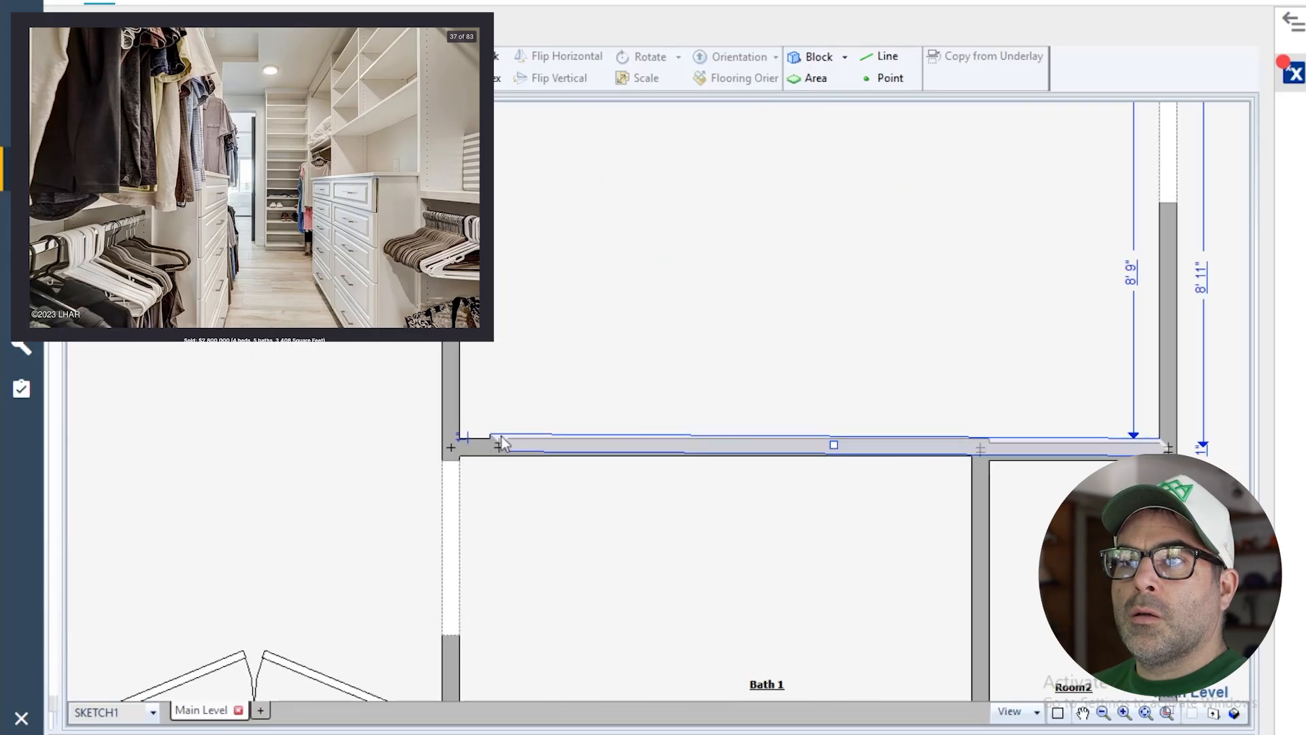
left_click(496, 444)
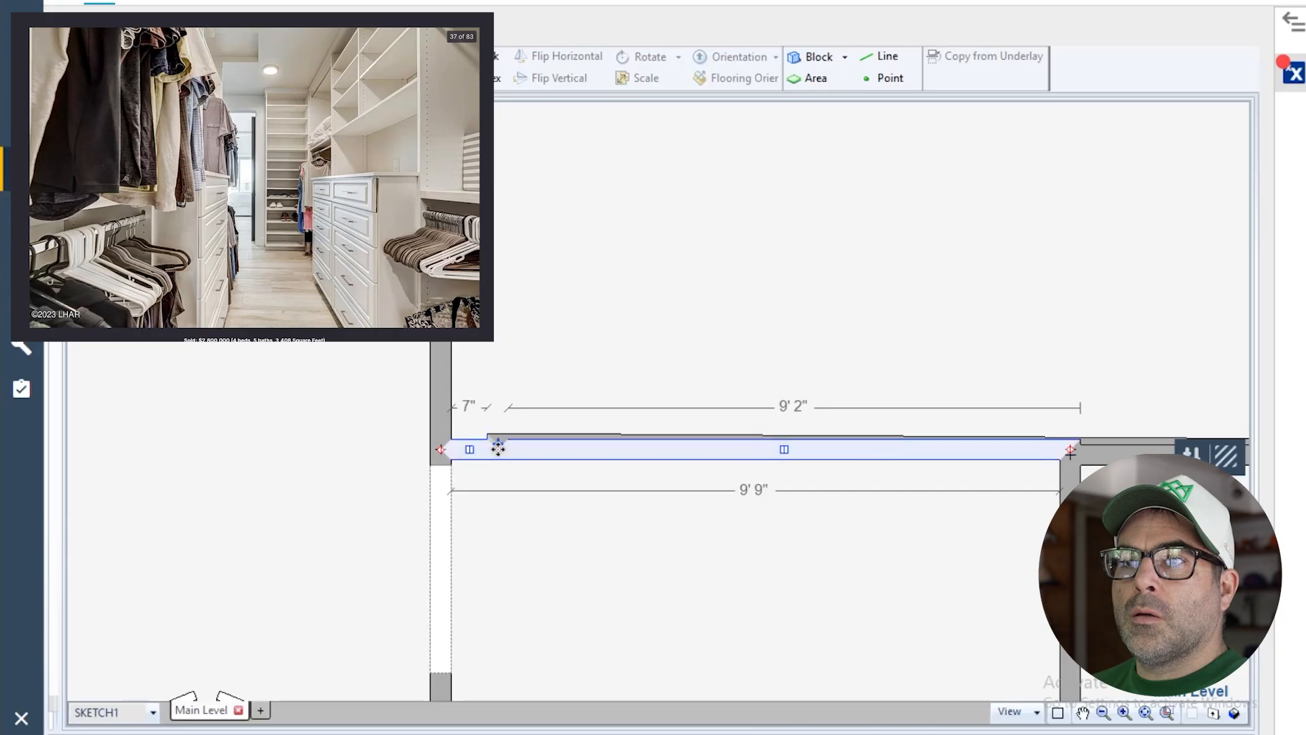
left_click(499, 444)
left_click(496, 438)
key("Delete")
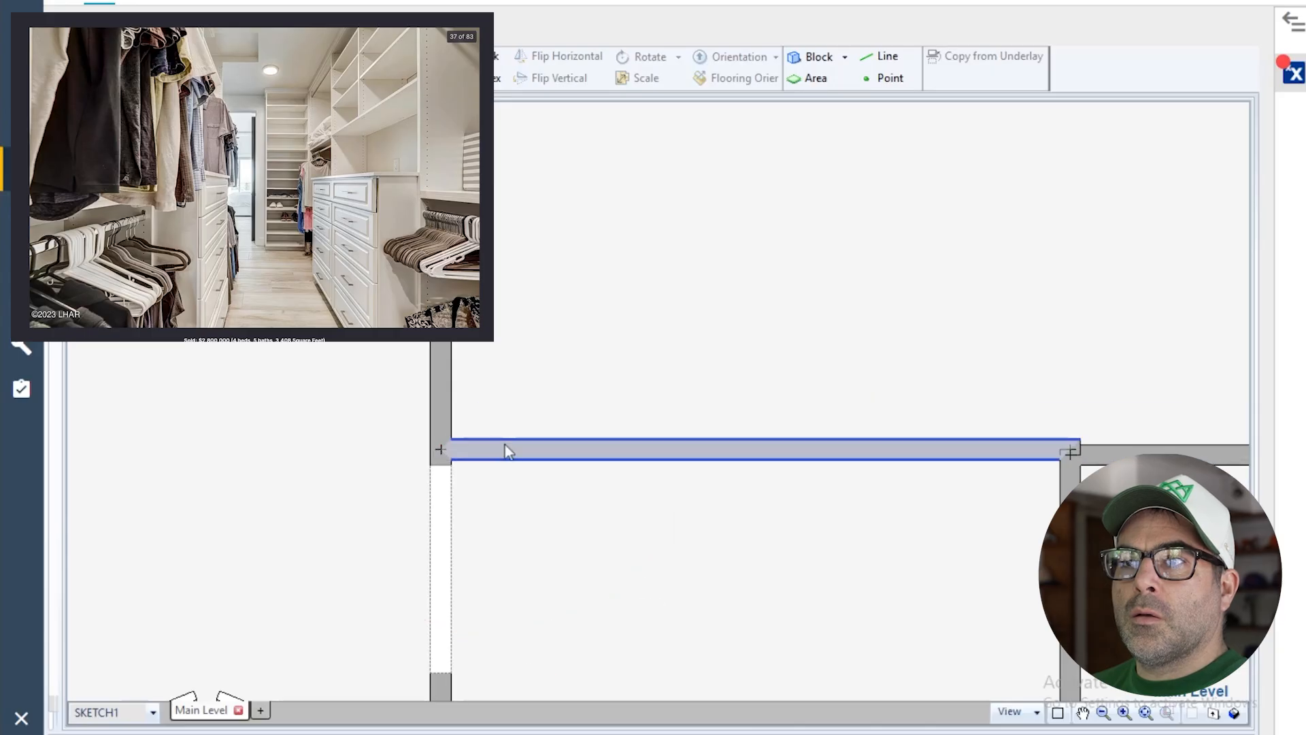
- Align the wall segments above Bath 1 and Room2 into one straight wall along the Master Bath's lower edge
scroll(571, 442, "down", 2)
left_click(936, 455)
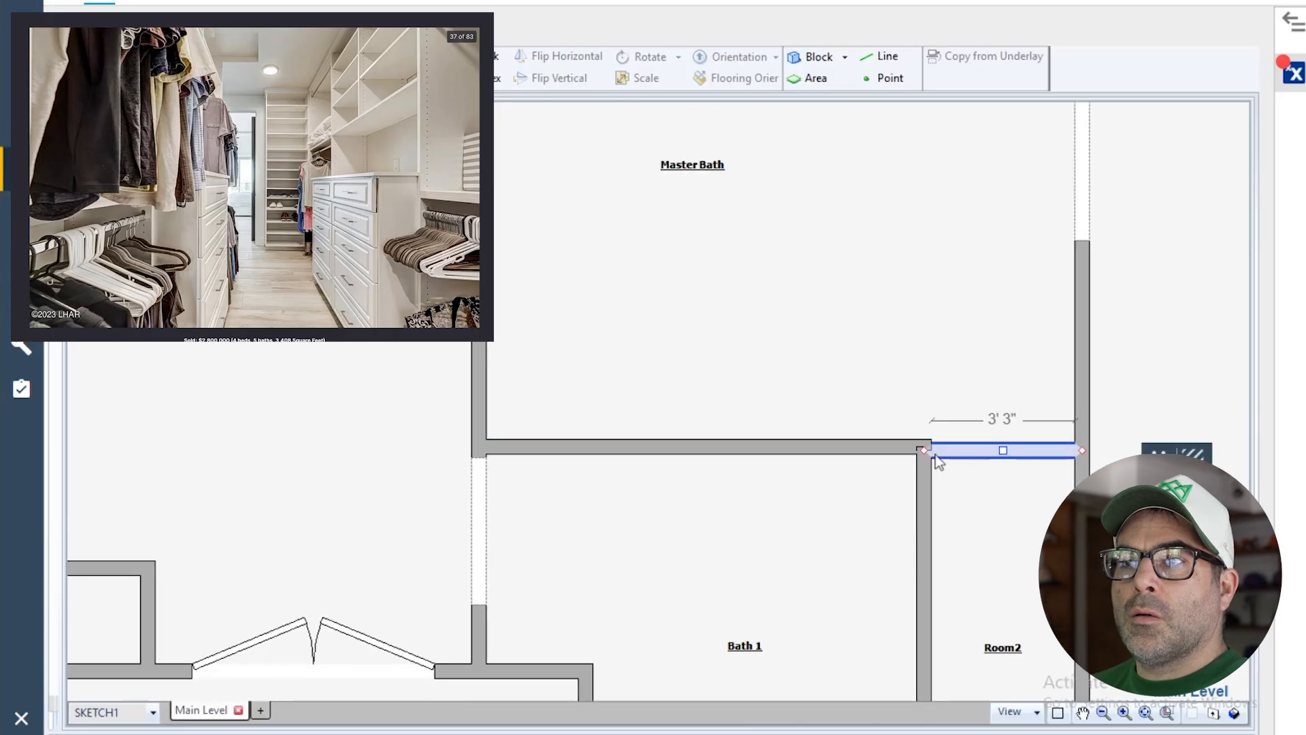
left_click(1005, 450)
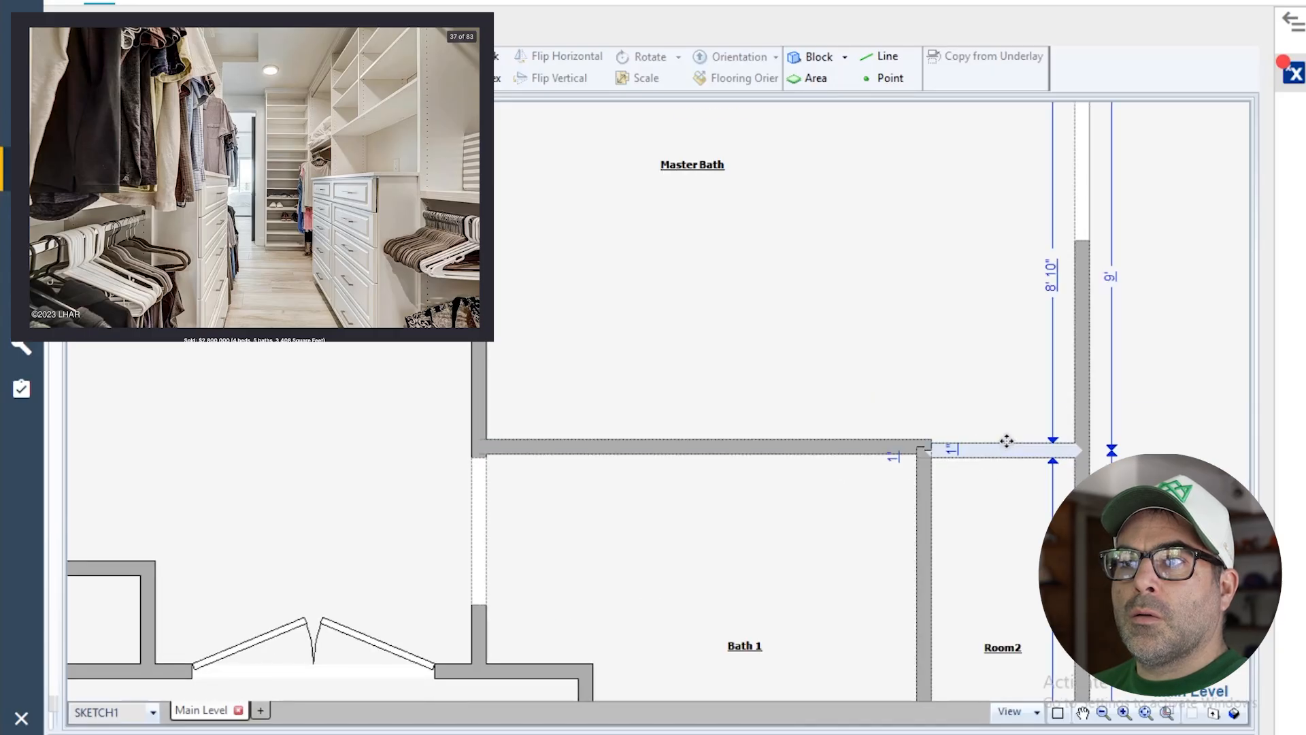
left_click(873, 448)
left_click(702, 446)
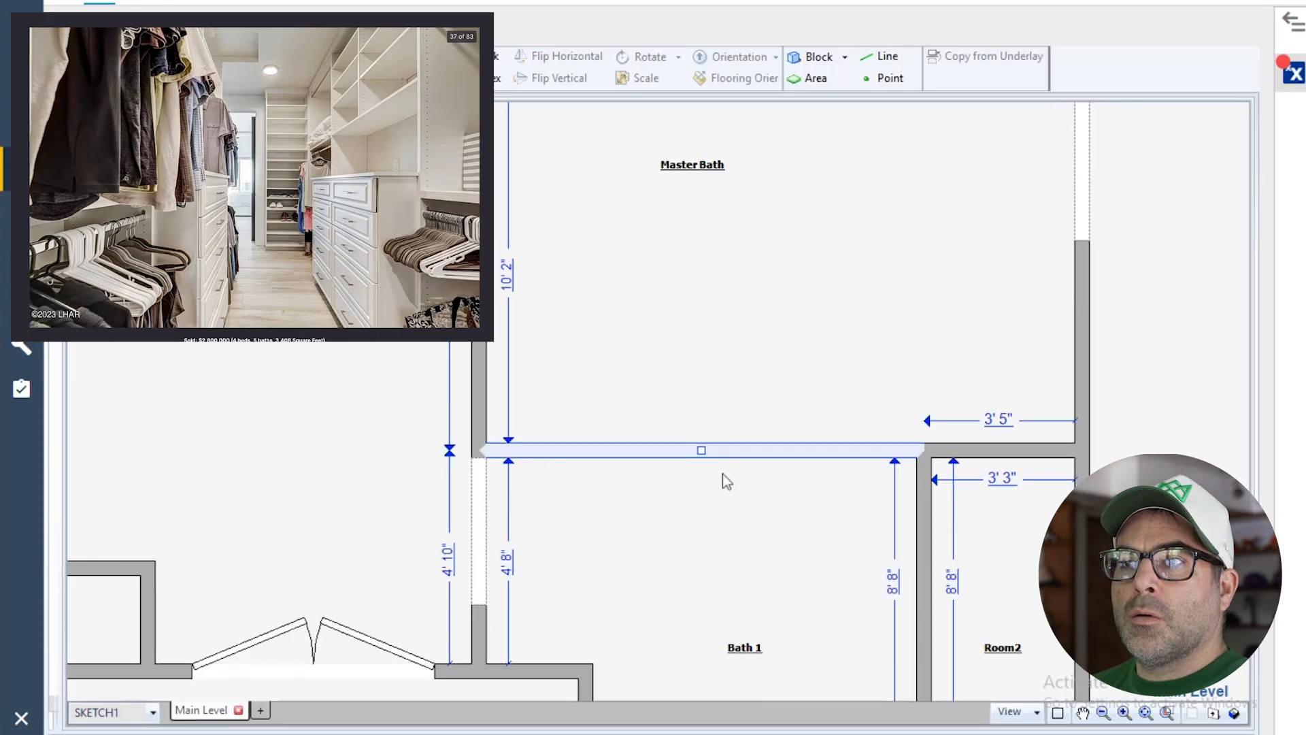
left_click(752, 405)
scroll(727, 458, "down", 3)
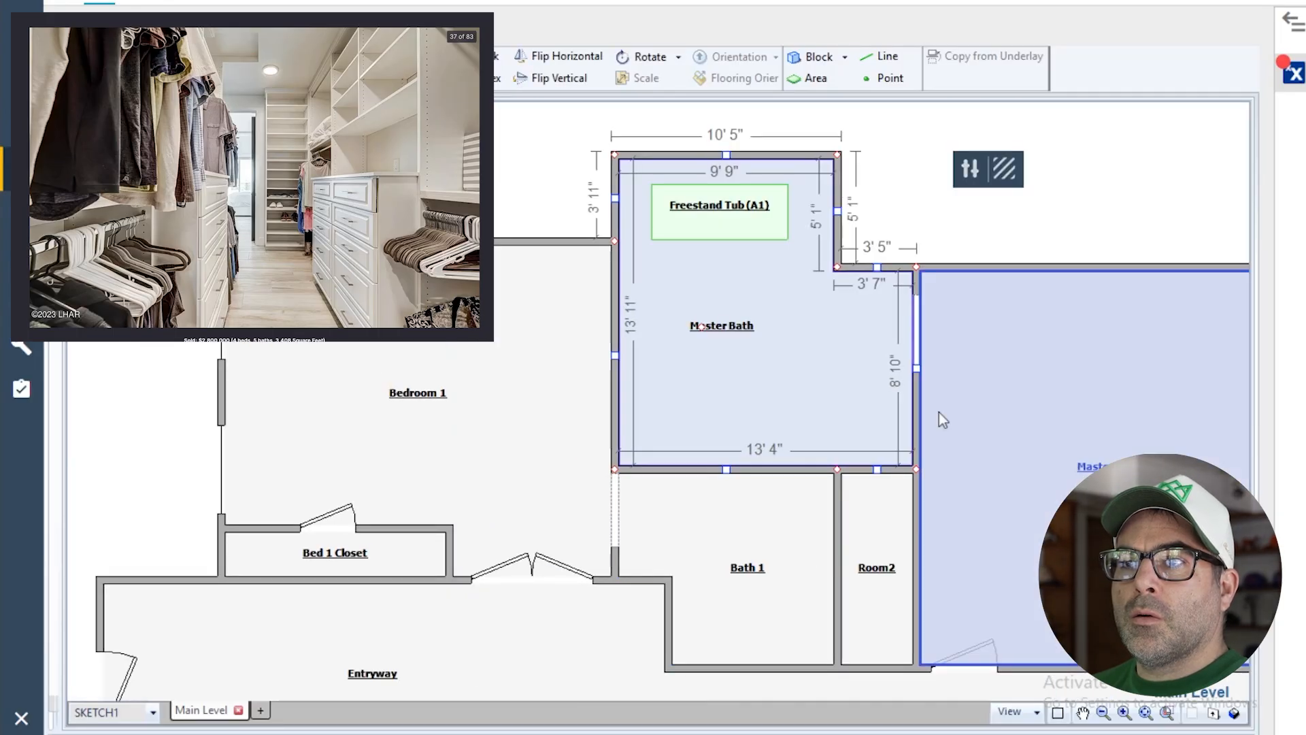
- Shorten the opening between Bedroom 1 and Bath 1 by raising its lower end
left_click(614, 509)
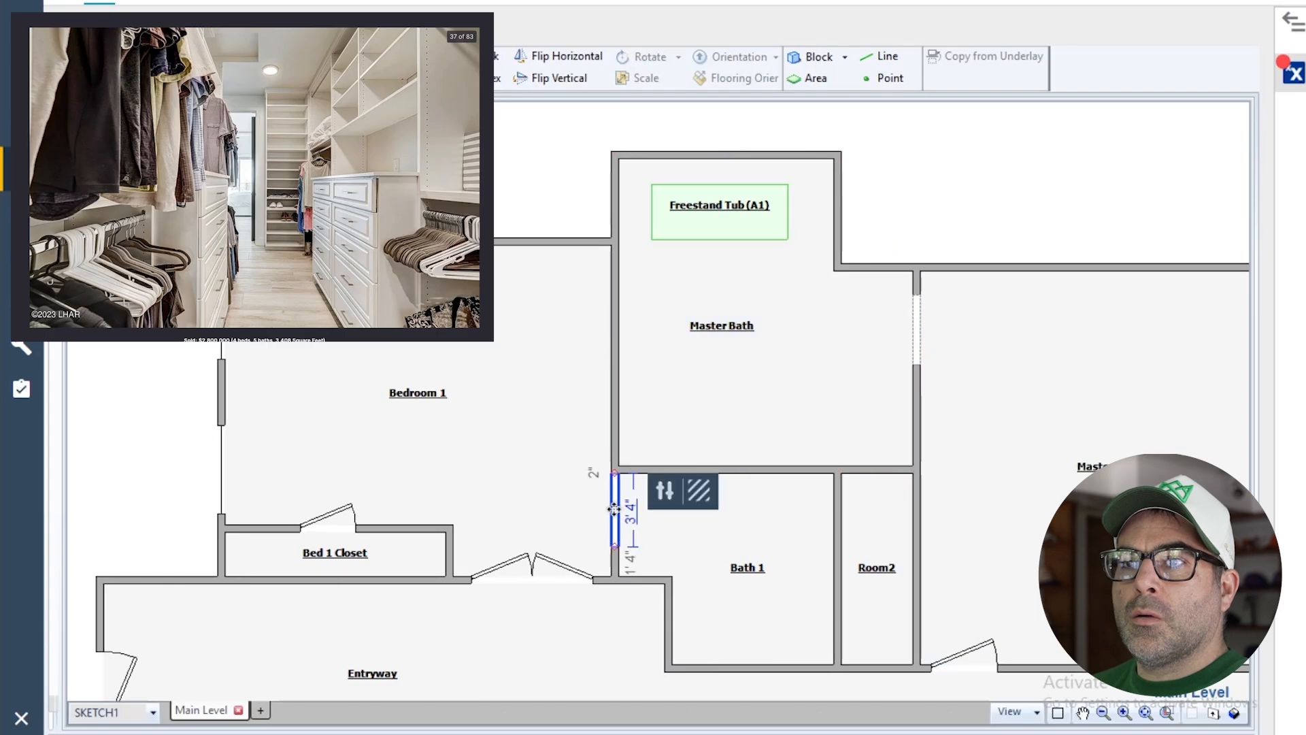
left_click_drag(616, 544, 620, 535)
left_click(552, 516)
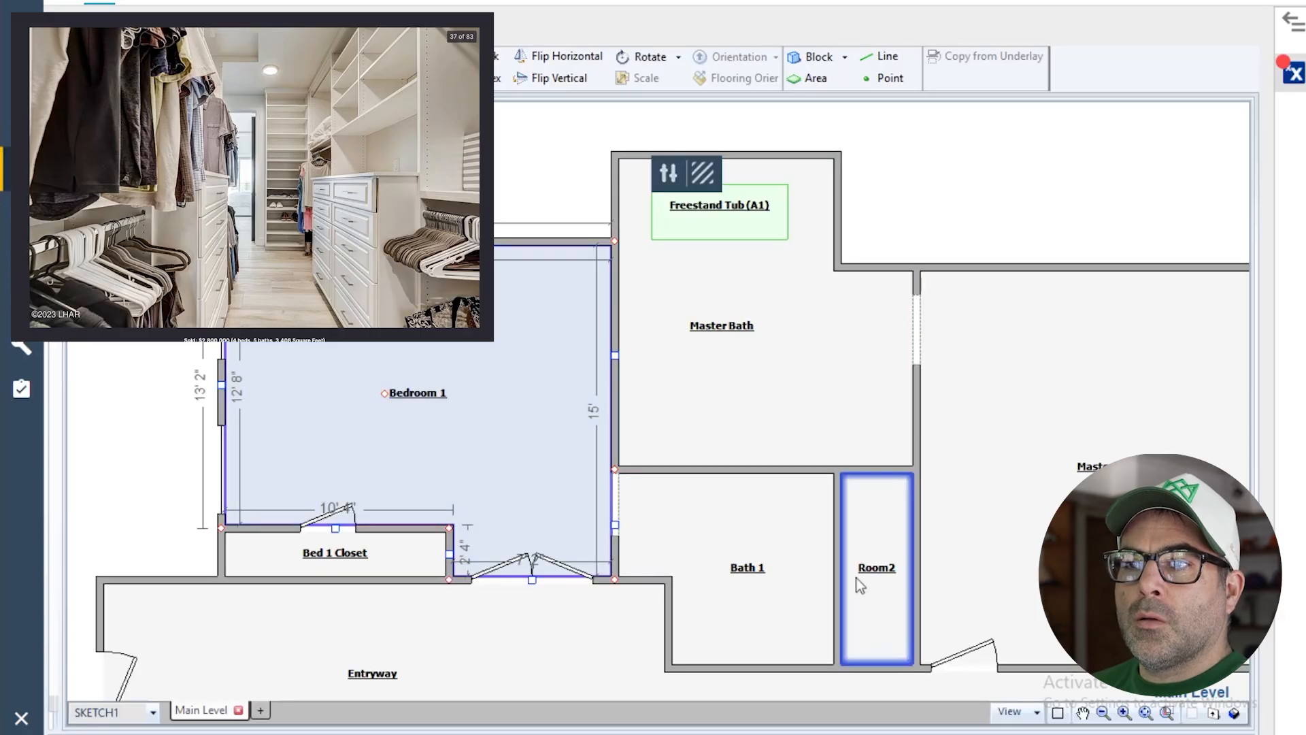
- Delete the narrow Room2 and remove the wall between it and the Master Bedroom, so the bedroom extends to the Bath 1 wall
left_click(869, 579)
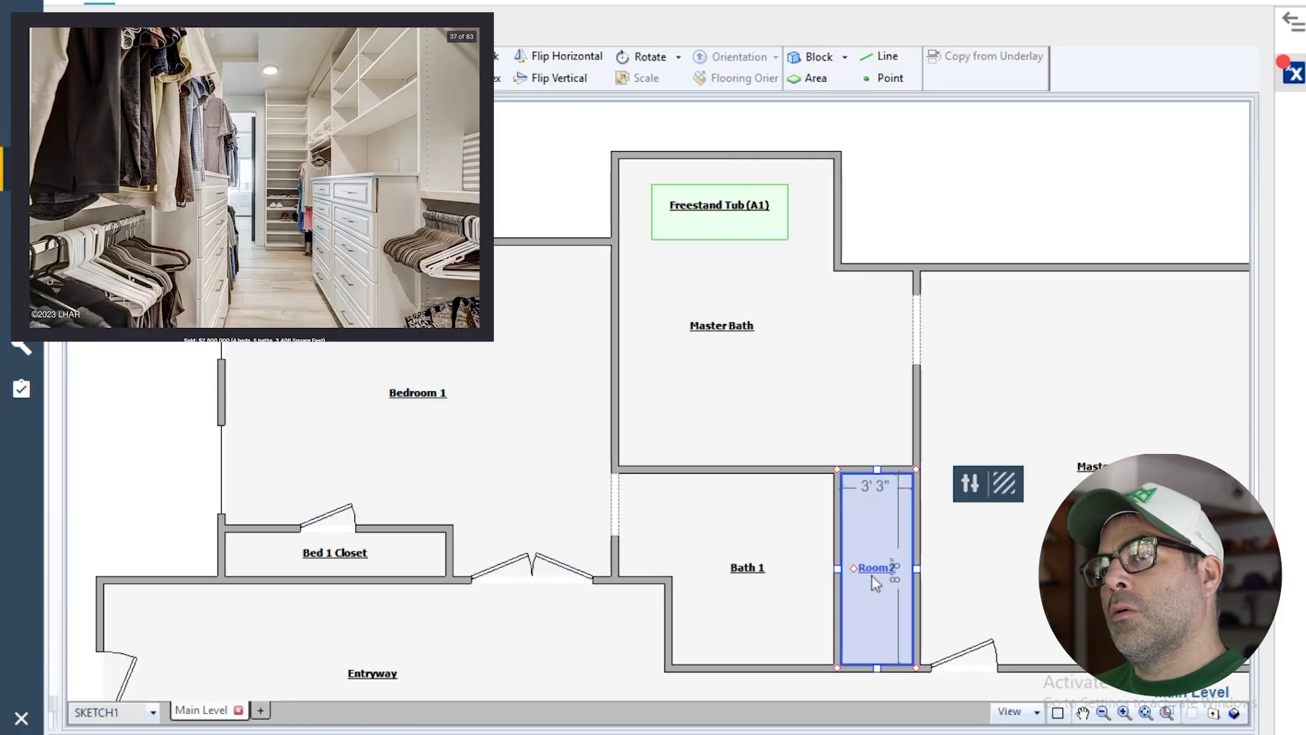
key("Delete")
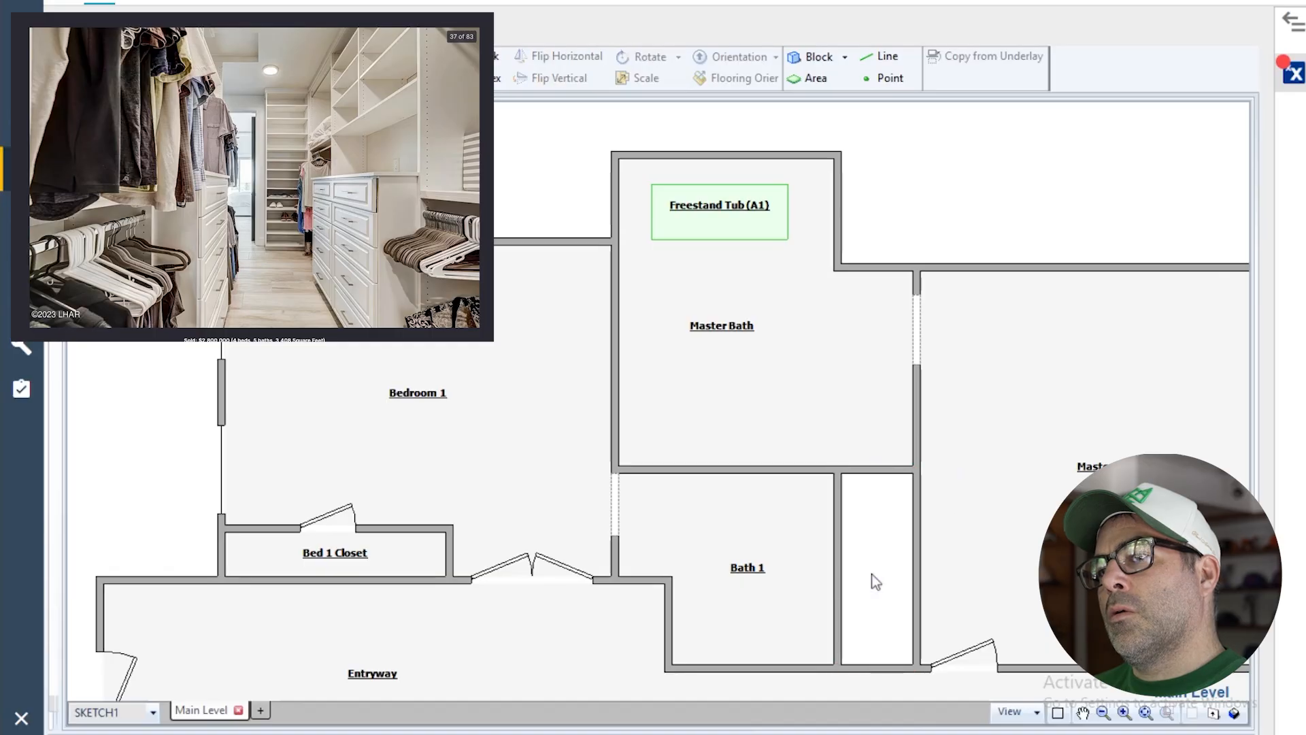
left_click(838, 579)
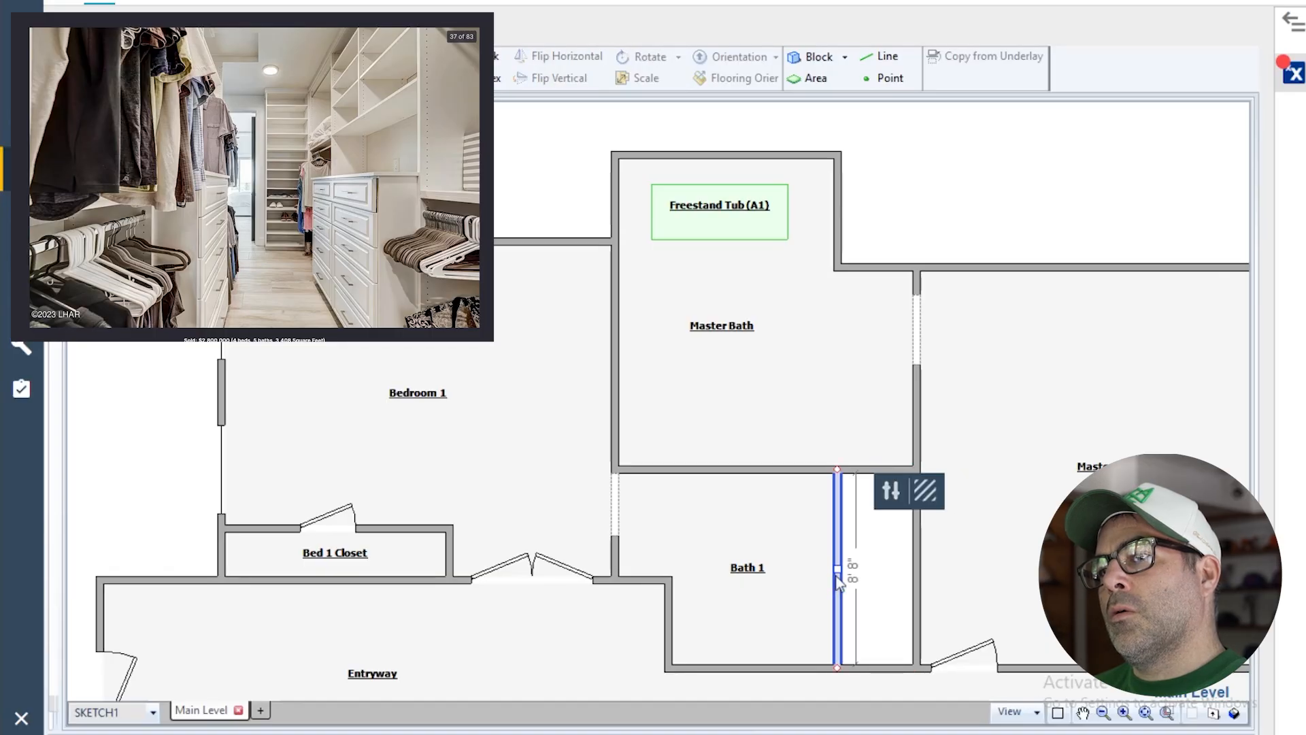
left_click(917, 563)
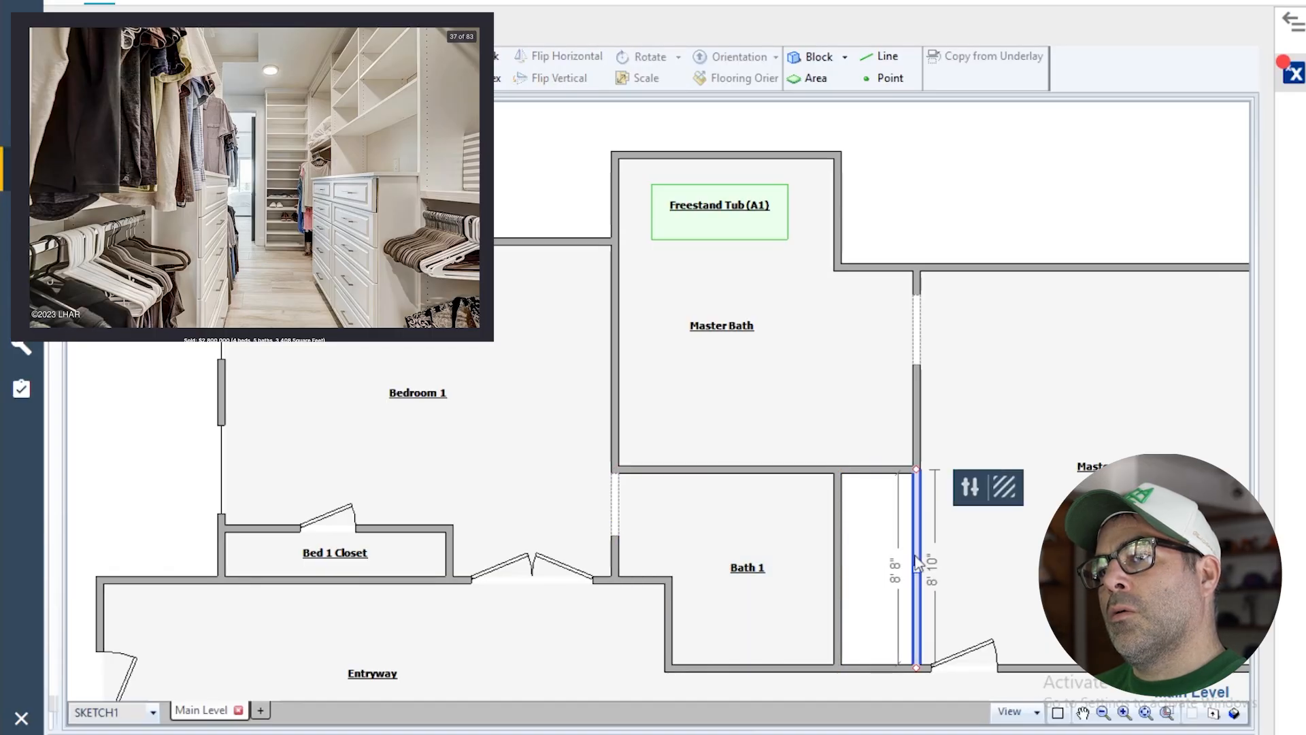
key("Delete")
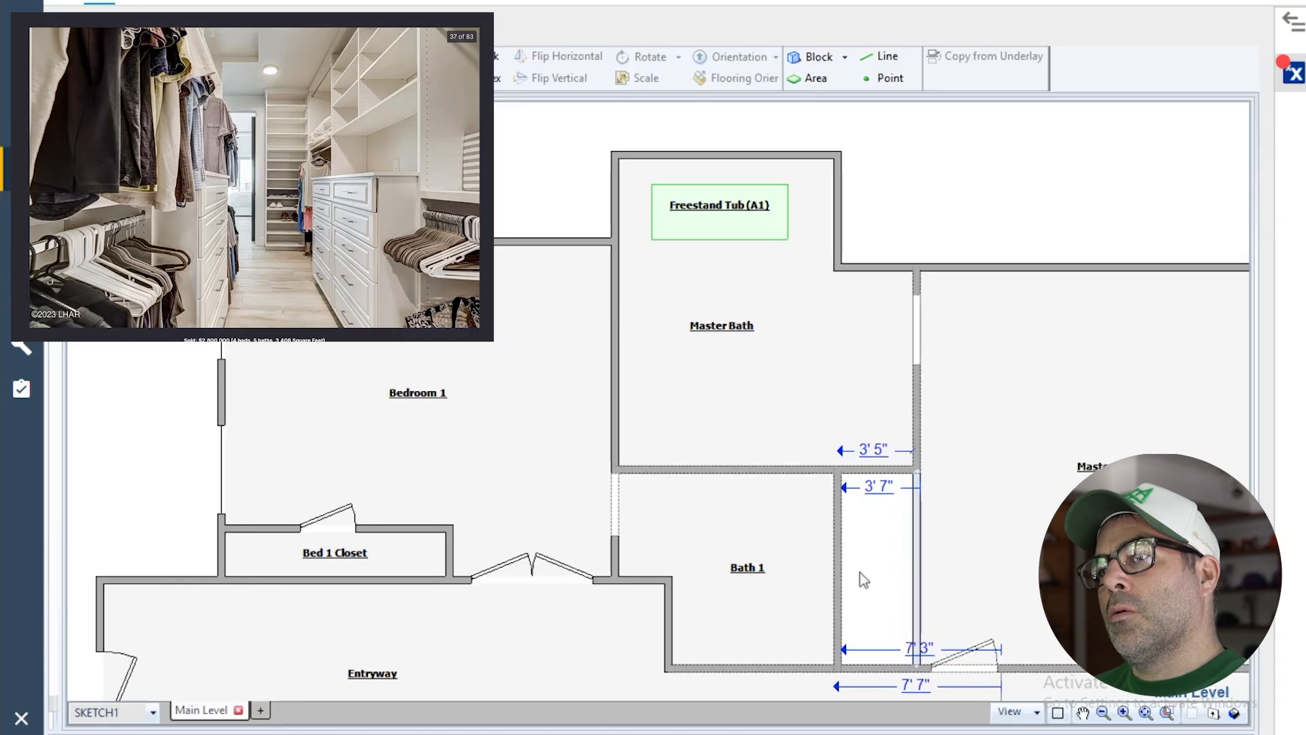
- Slide the Master Bedroom's door along its lower wall to about 6" from the Bath 1 wall
left_click(963, 663)
left_click_drag(968, 669, 884, 663)
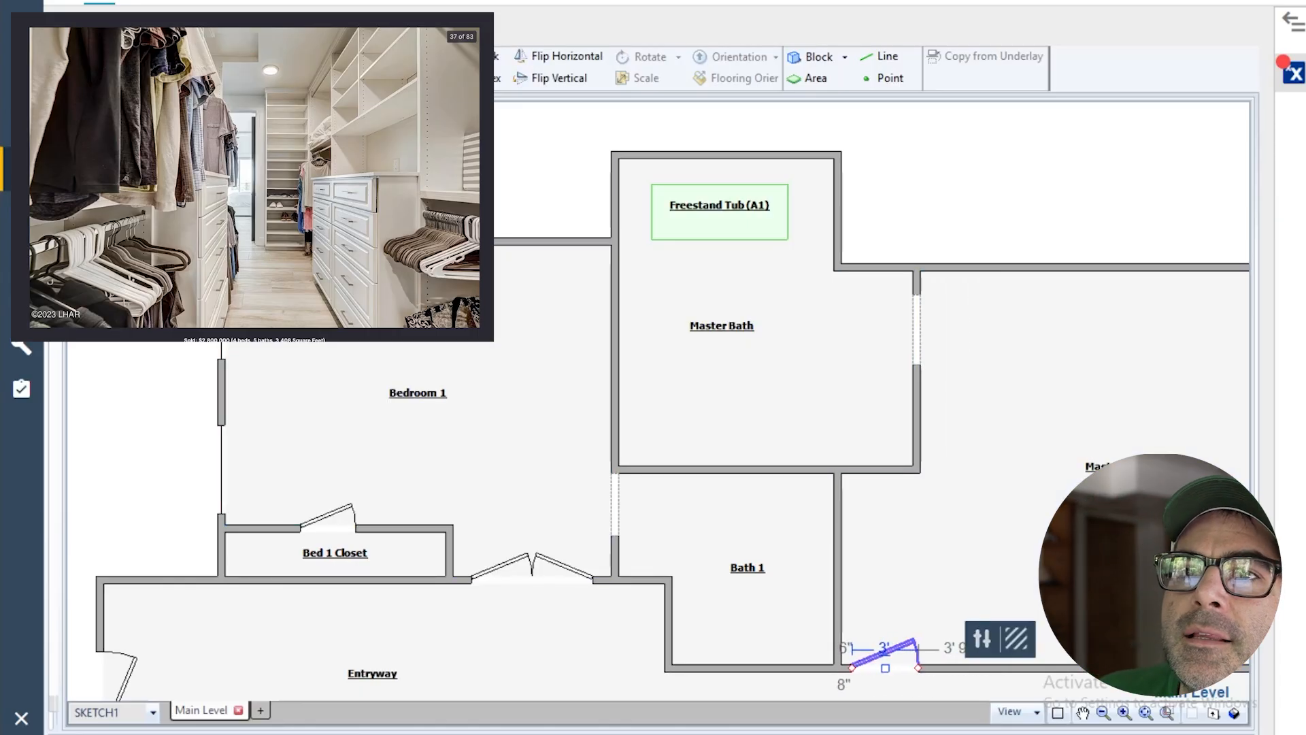
left_click(272, 67)
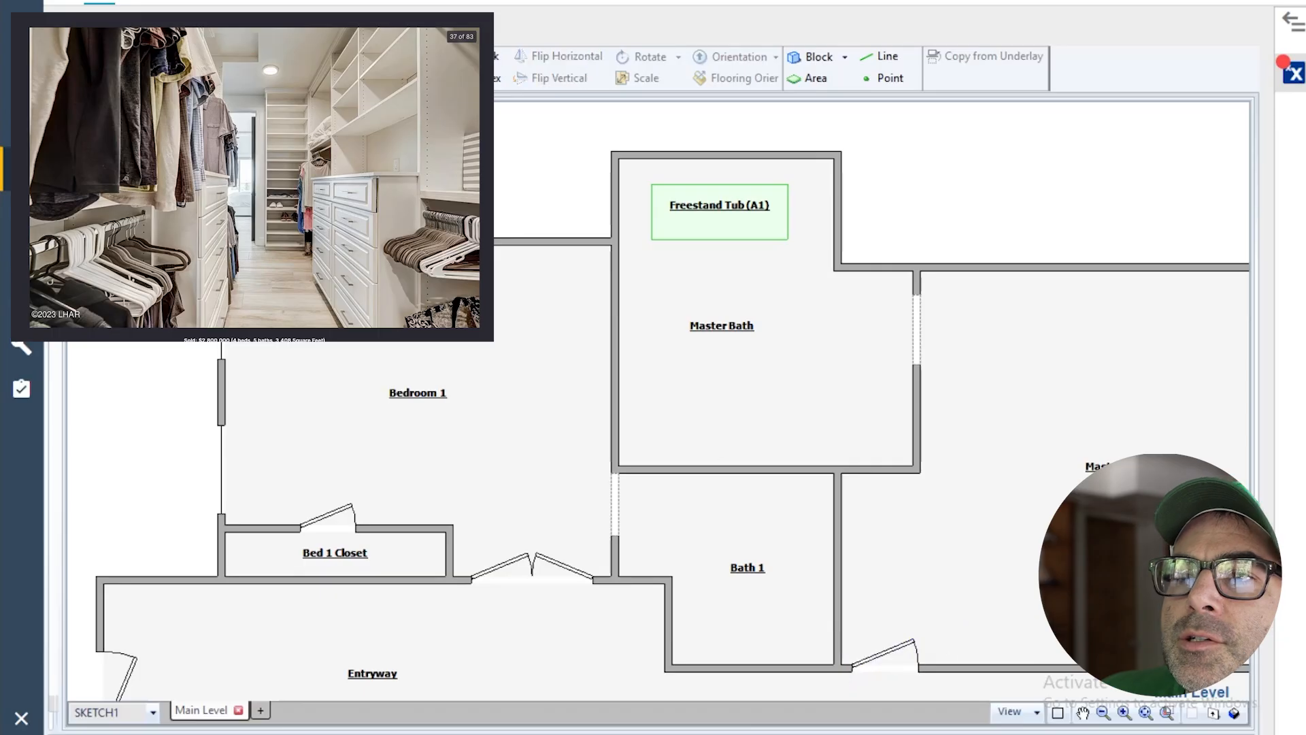
- Divide the Master Bath with a horizontal wall 3' 4" above its lower wall and name the new lower room Master Closet
left_click(913, 387)
left_click(617, 386)
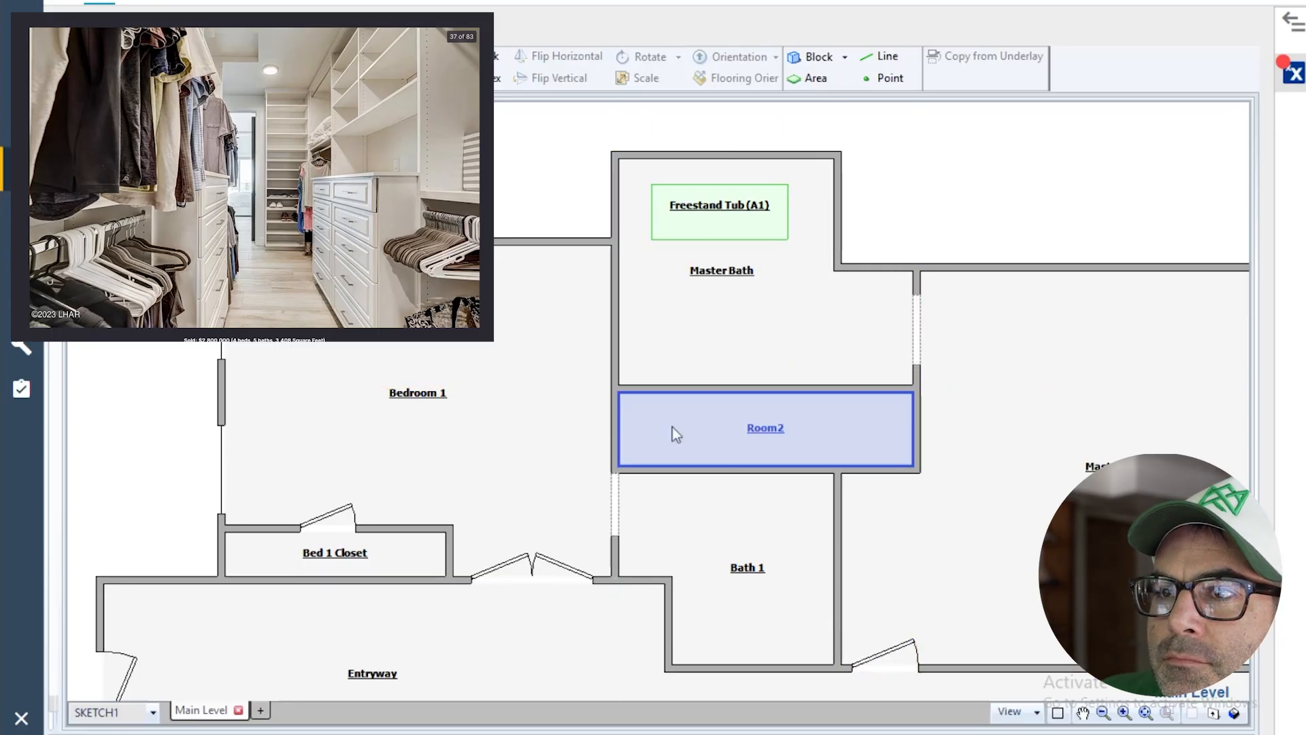
left_click(750, 433)
left_click(750, 433)
type("Master Closet")
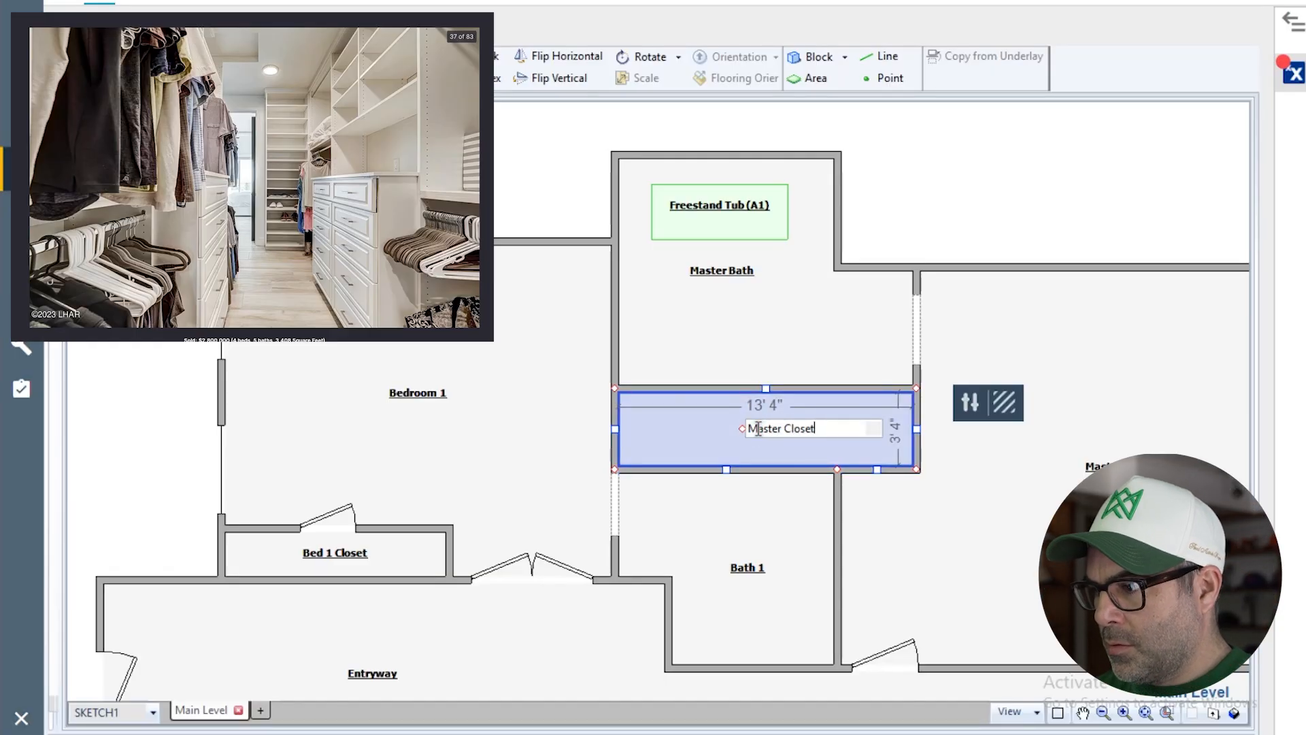
left_click(873, 428)
- Examine the walls between the Master Closet, Bath 1 and Master Bedroom and the surrounding layout against the house photos
left_click(983, 523)
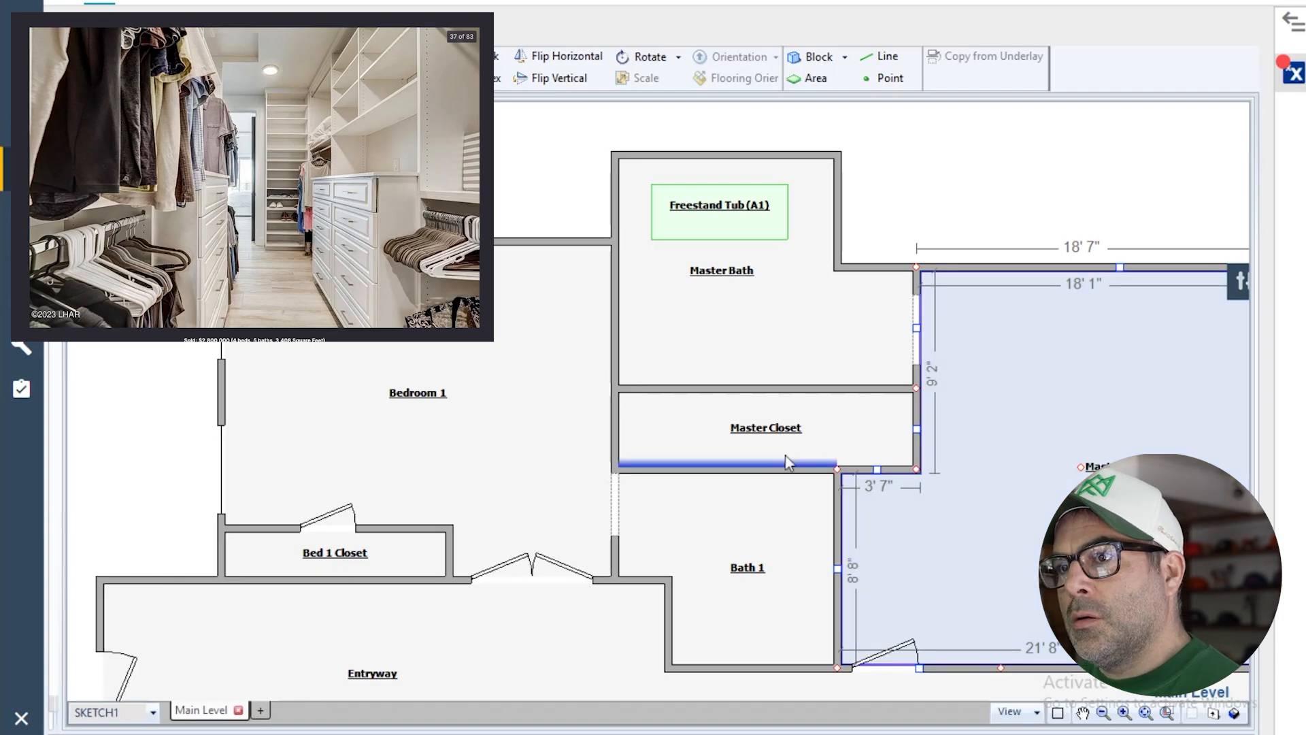
left_click(791, 463)
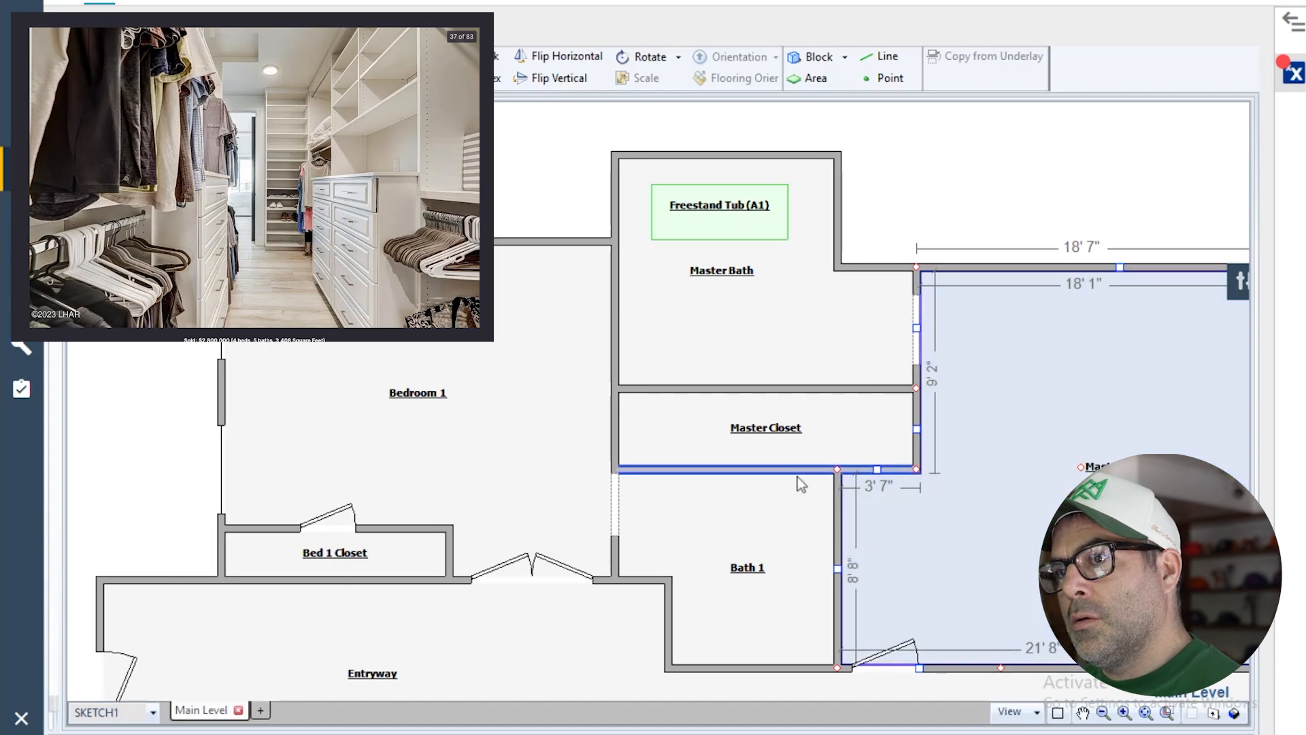
left_click(782, 469)
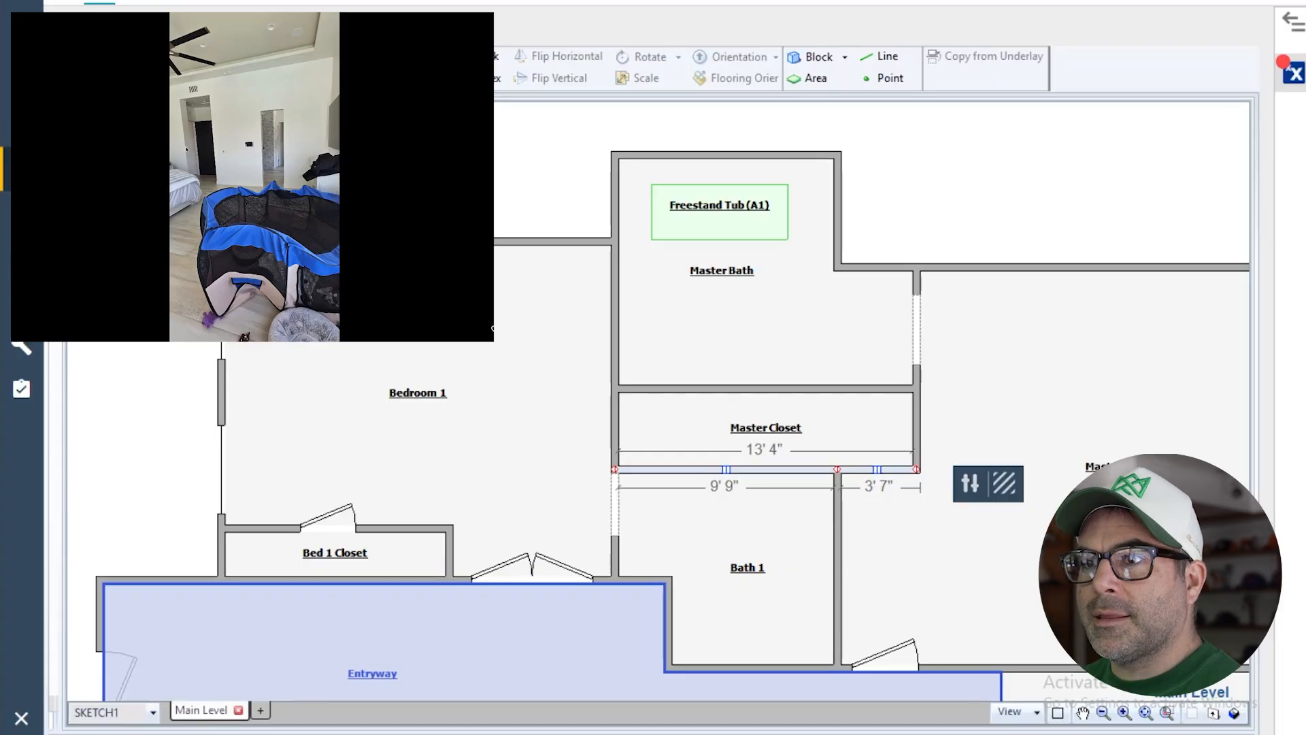
left_click(920, 219)
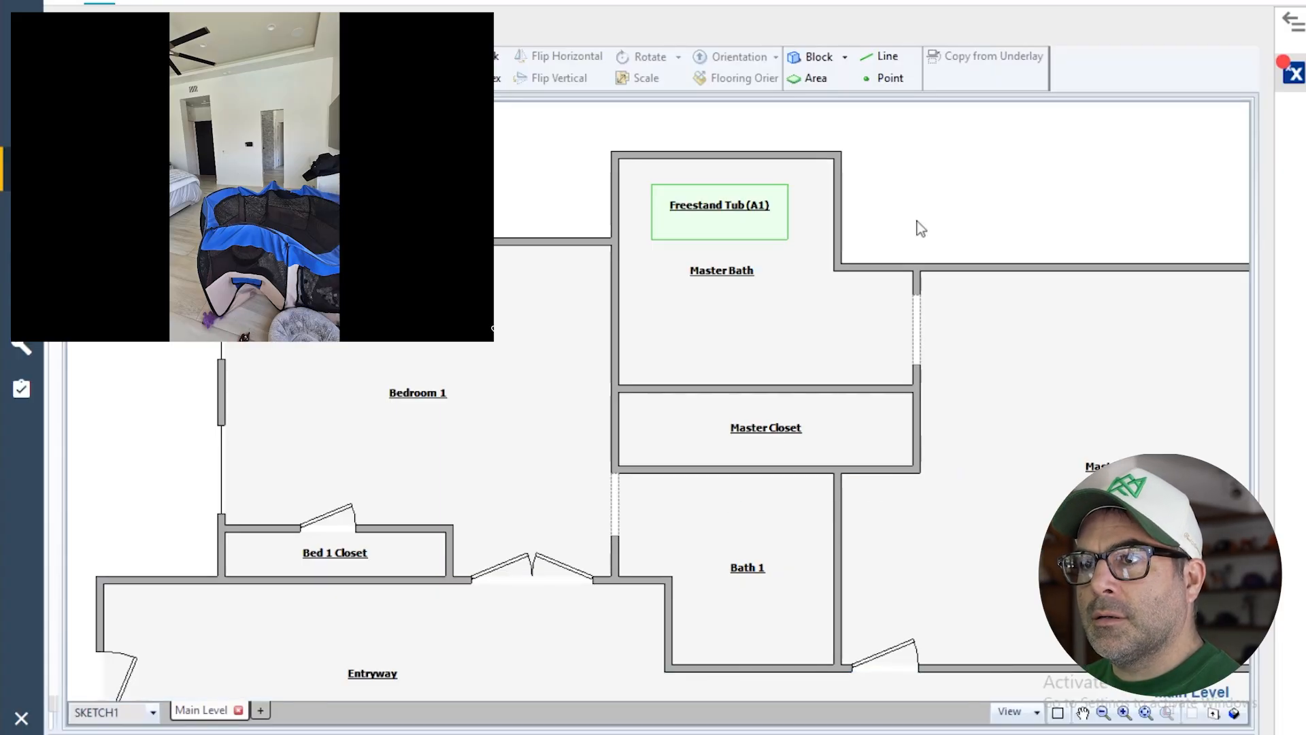
scroll(737, 487, "down", 2)
left_click(711, 544)
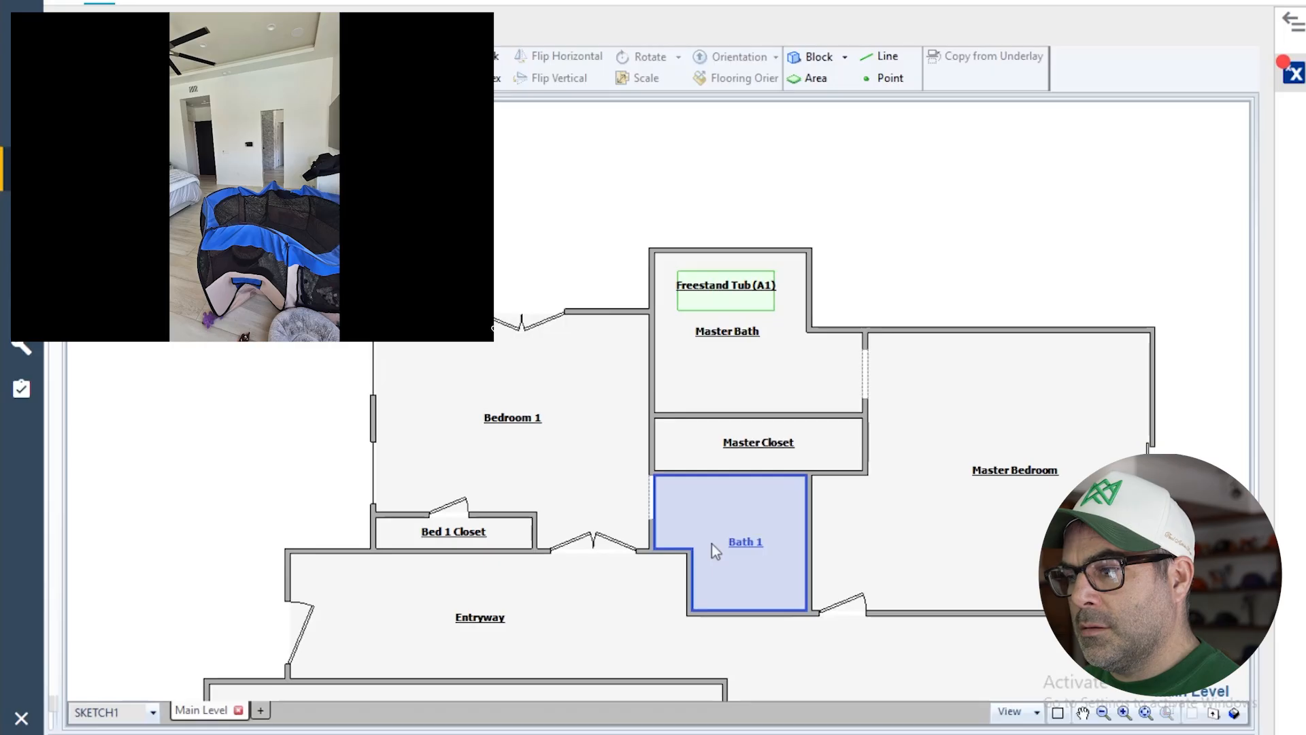
left_click(623, 528)
scroll(622, 528, "down", 1)
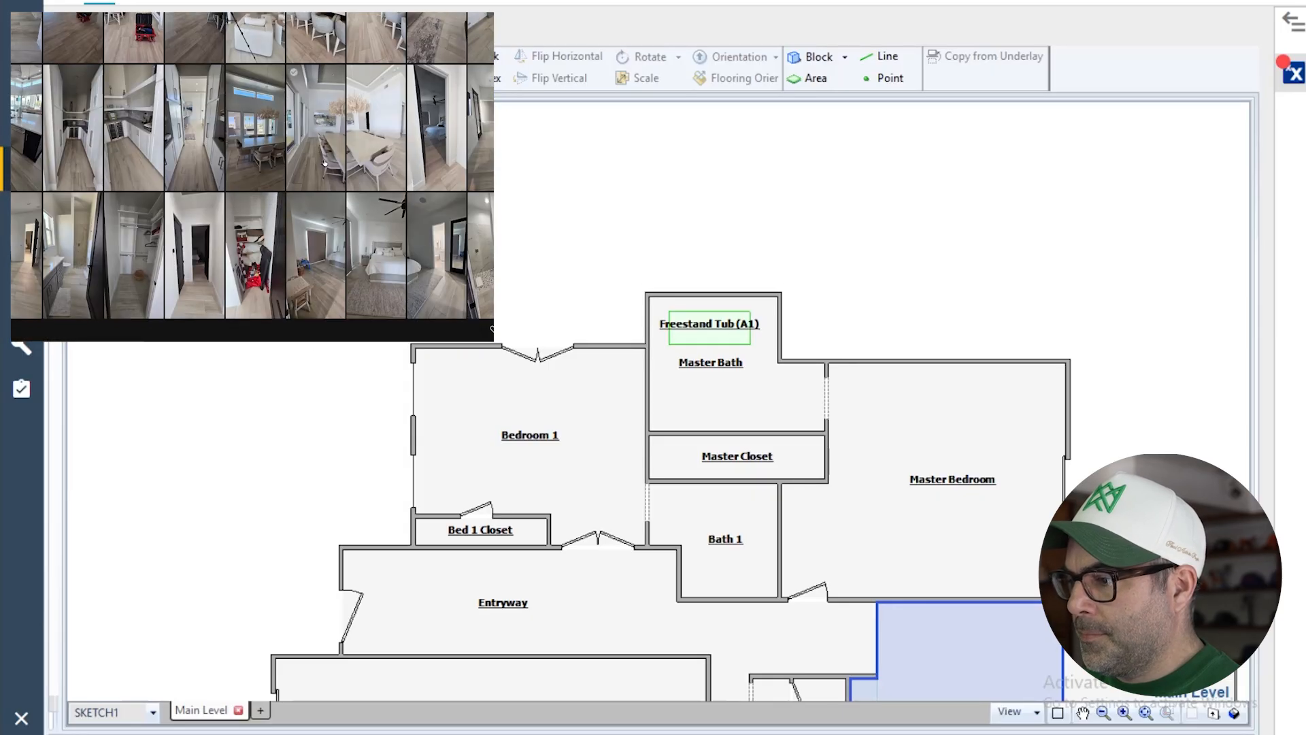
scroll(442, 299, "down", 3)
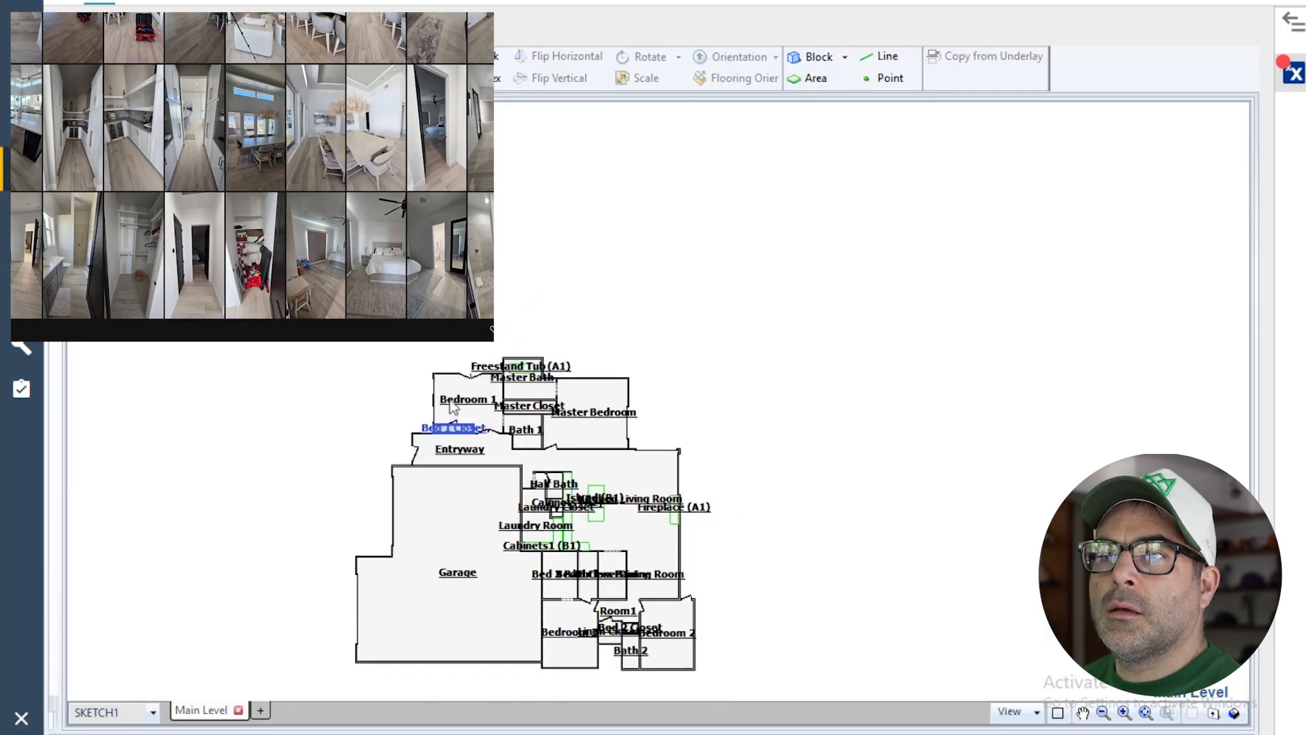
scroll(381, 578, "up", 2)
scroll(349, 554, "down", 2)
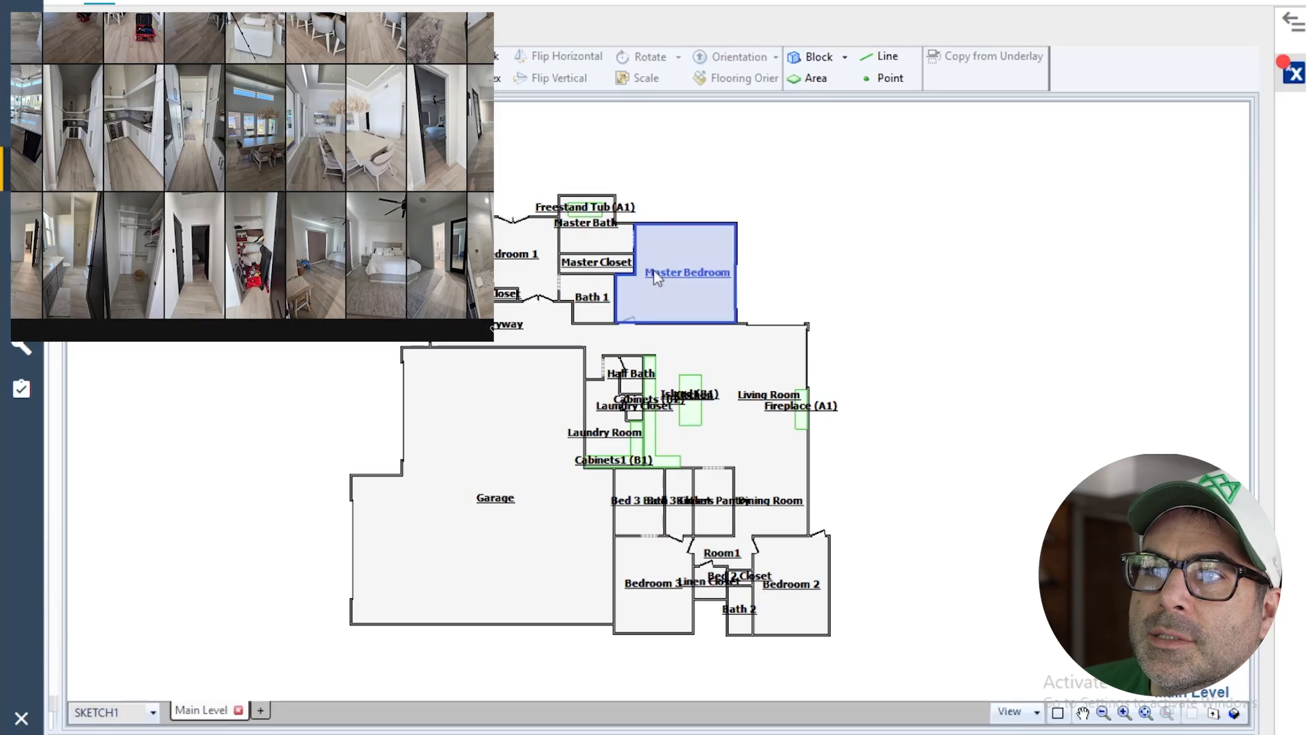
- Add a 2' 2" wide missing-wall opening in the wall between the Master Closet and the Master Bedroom
scroll(585, 259, "up", 3)
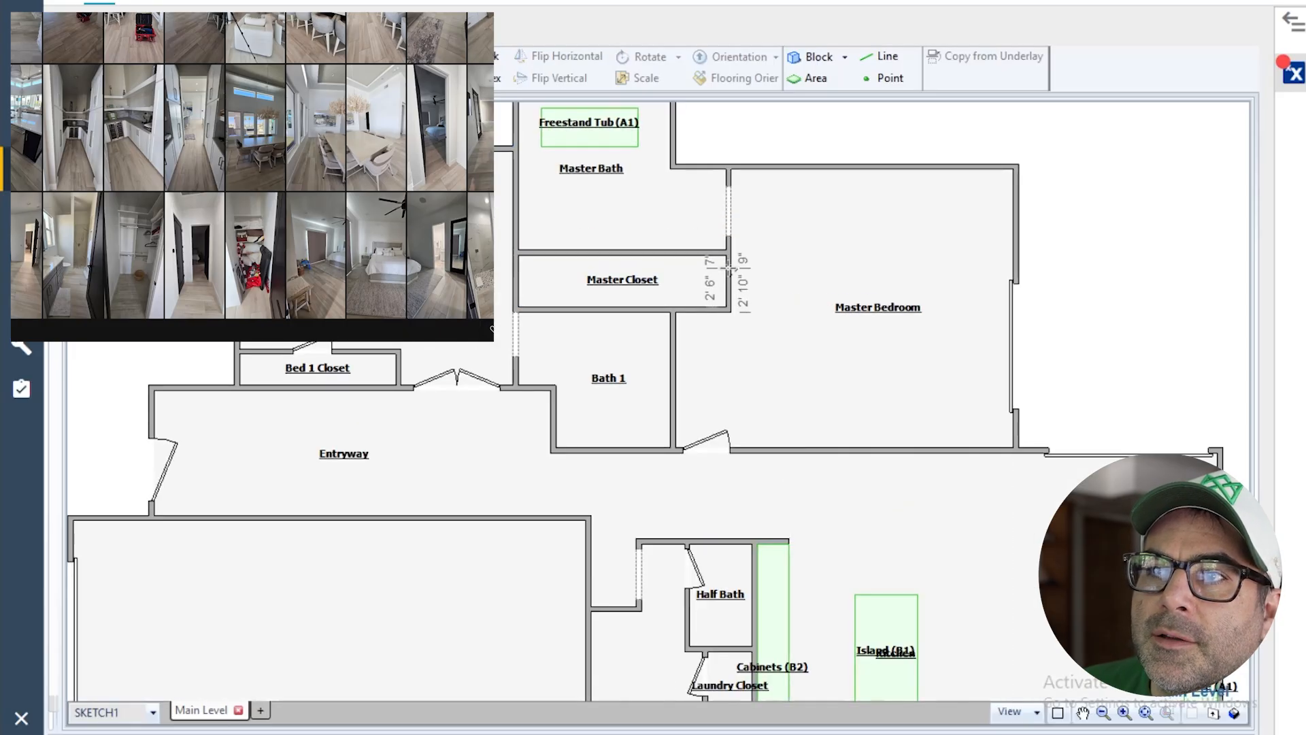
left_click(729, 291)
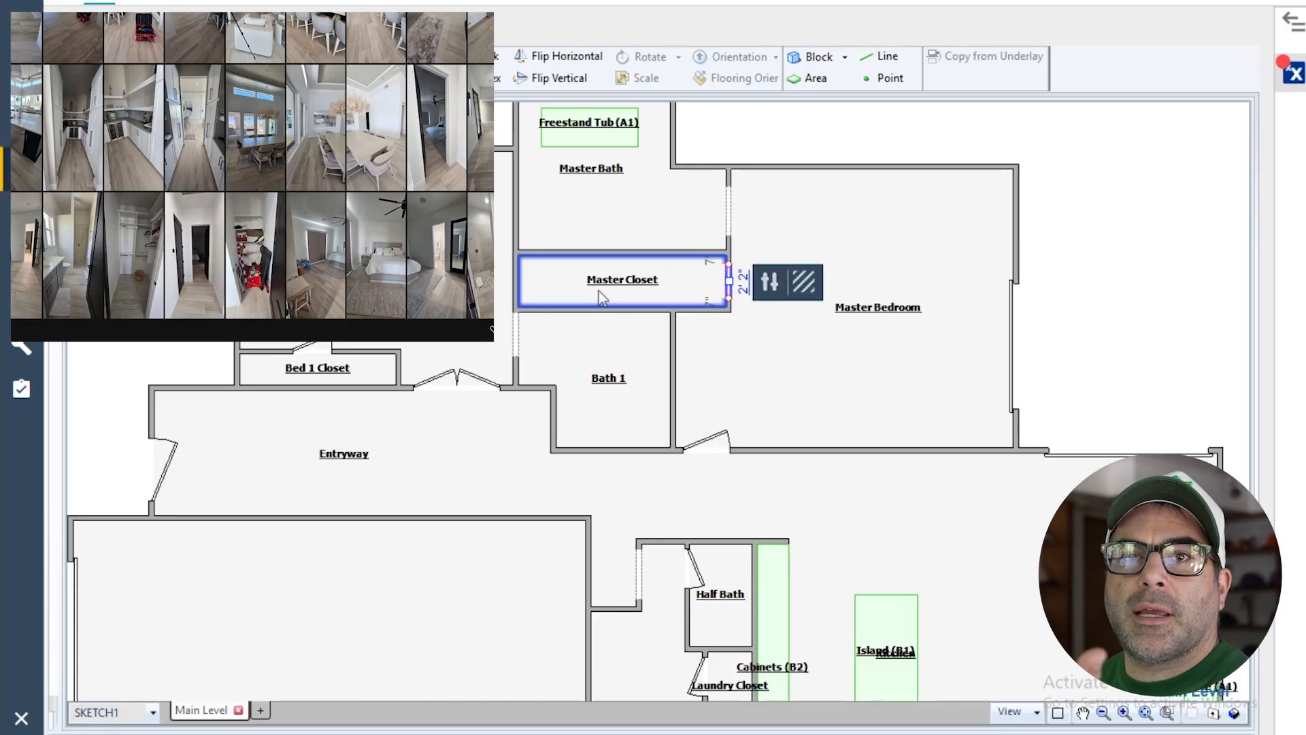
key("Escape")
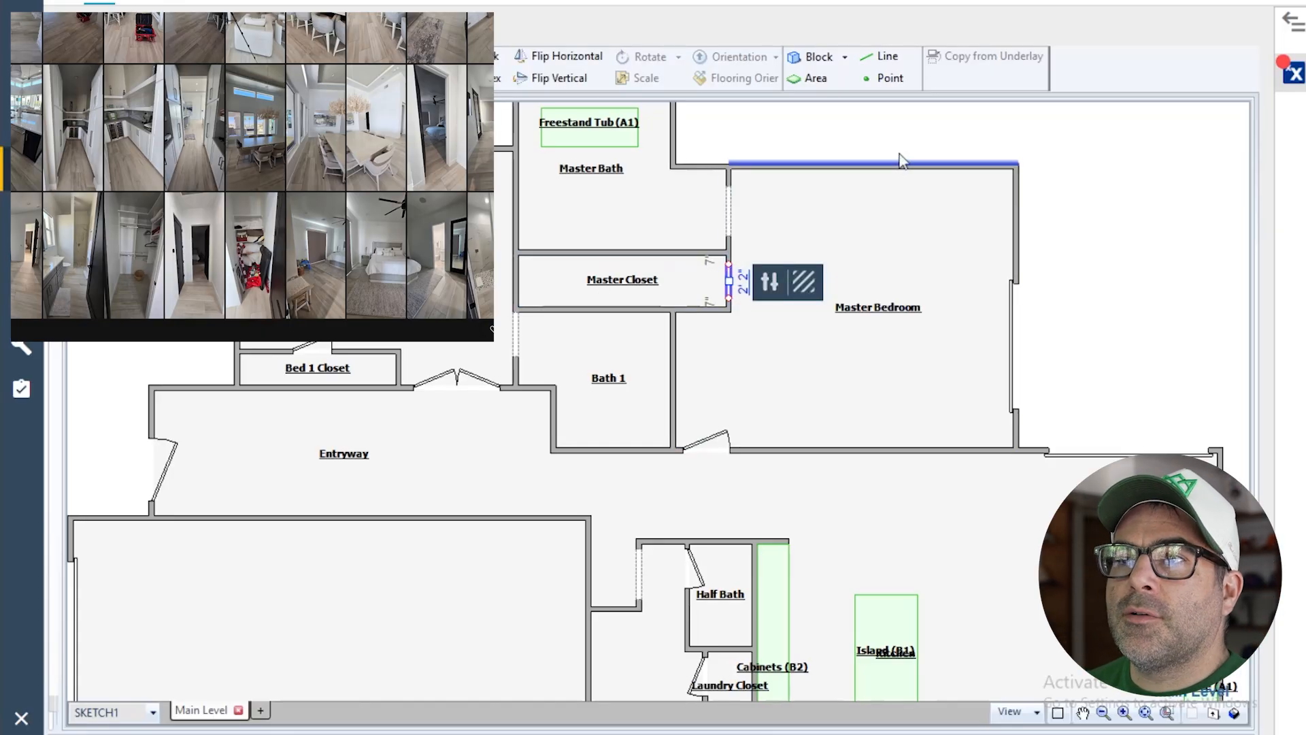
scroll(896, 169, "down", 1)
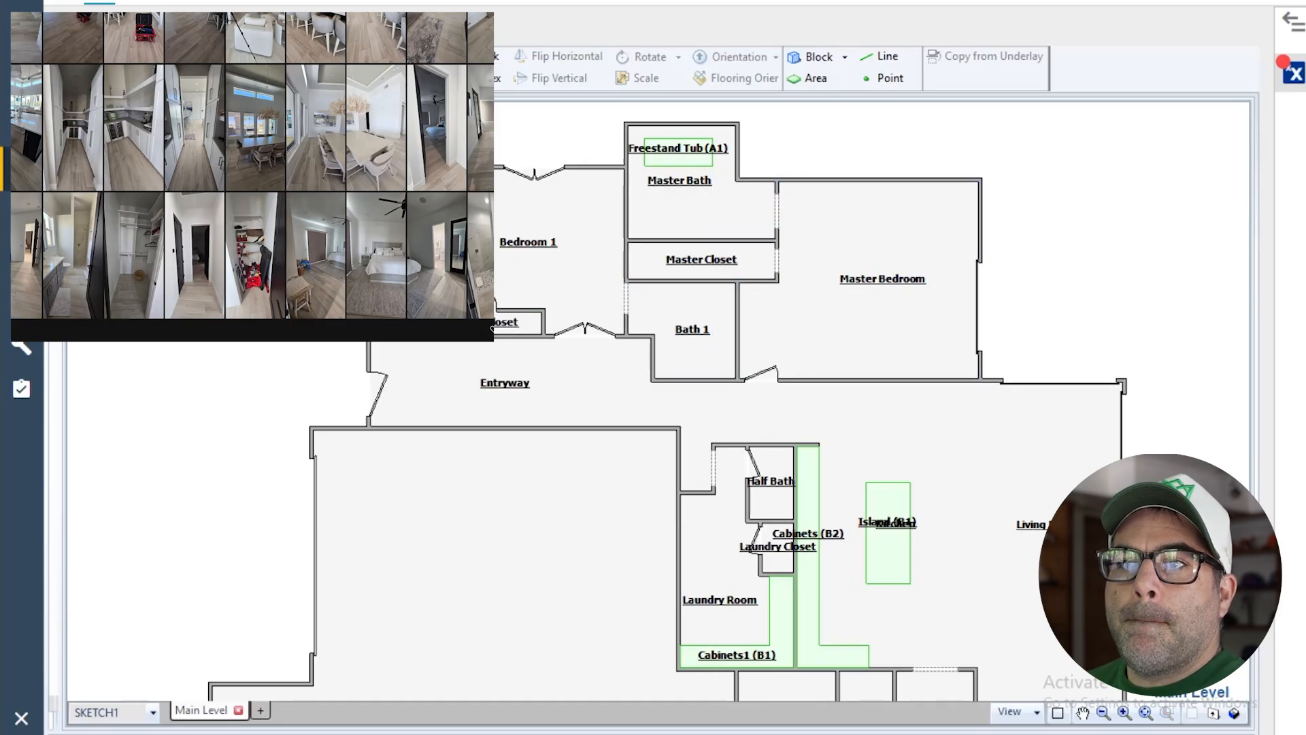
- Rotate the entire floor plan by three quarter turns so the Garage faces down and the Master Bedroom lies on the left side
scroll(338, 355, "down", 3)
left_click_drag(272, 249, 730, 668)
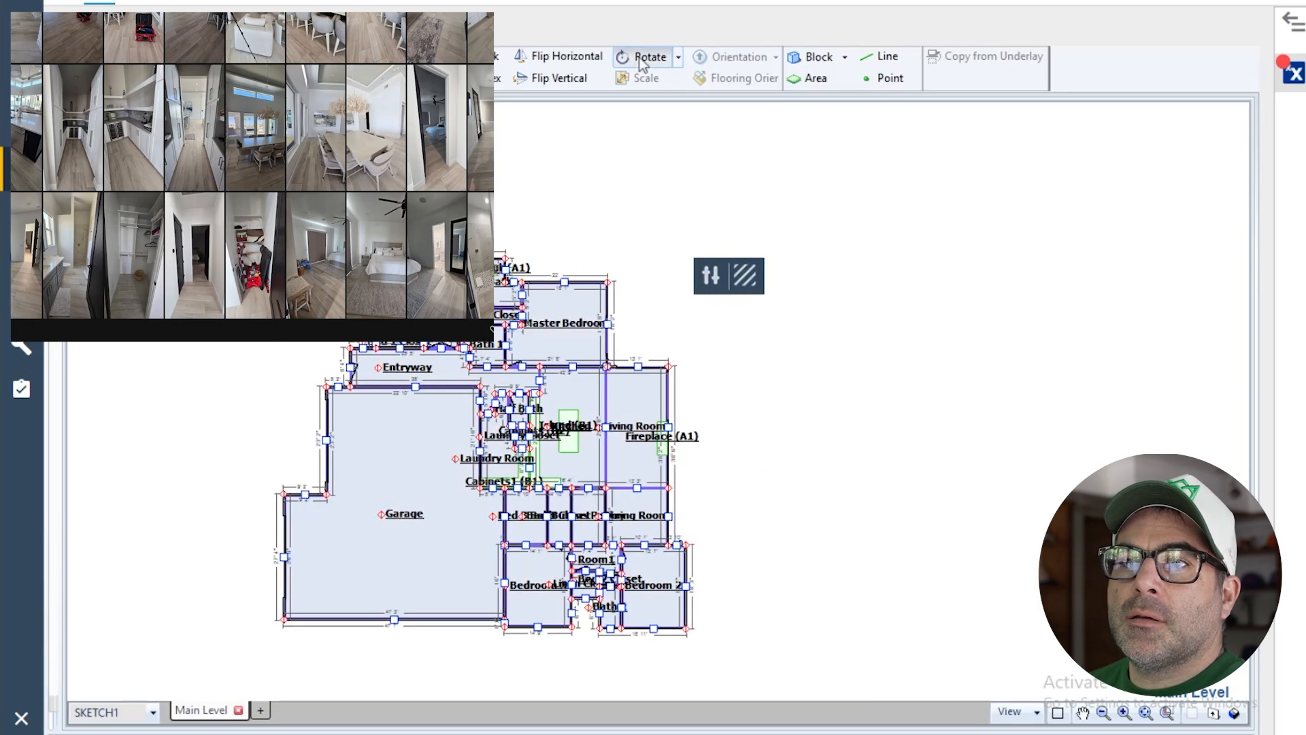
left_click(640, 59)
left_click(640, 58)
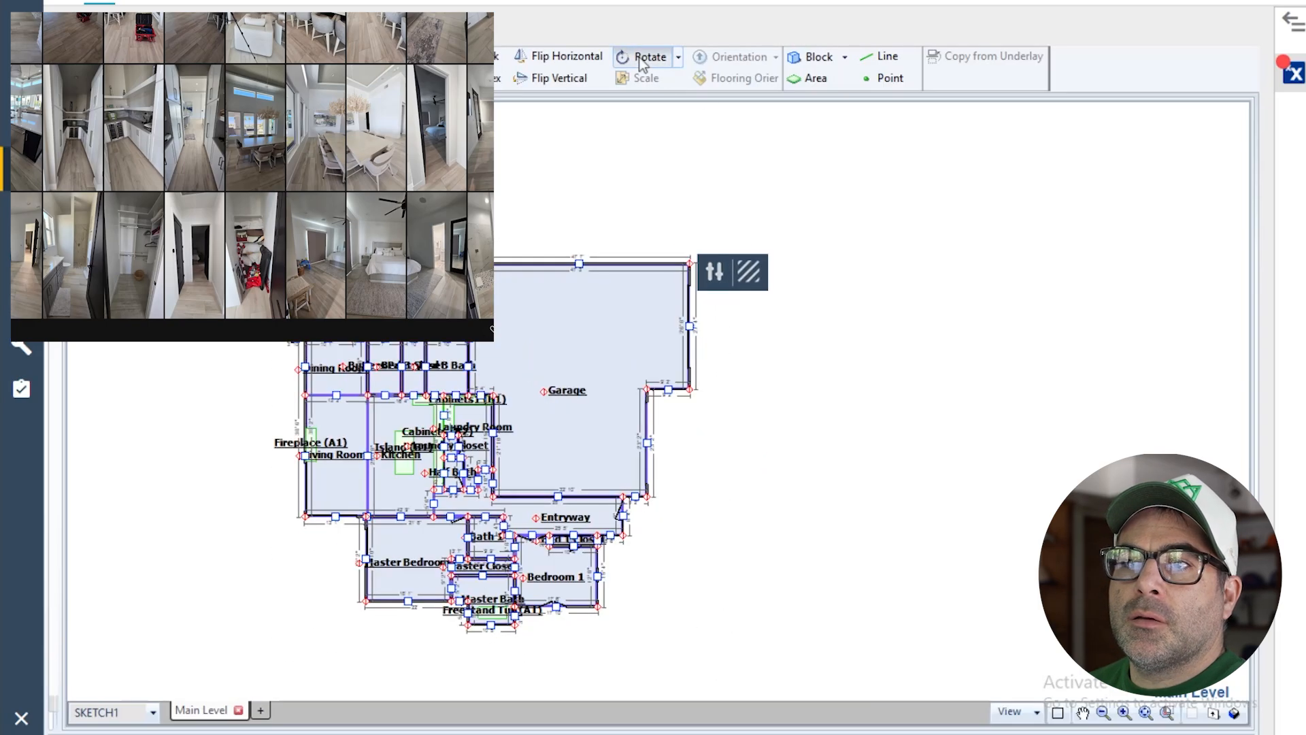
left_click(640, 58)
left_click(818, 313)
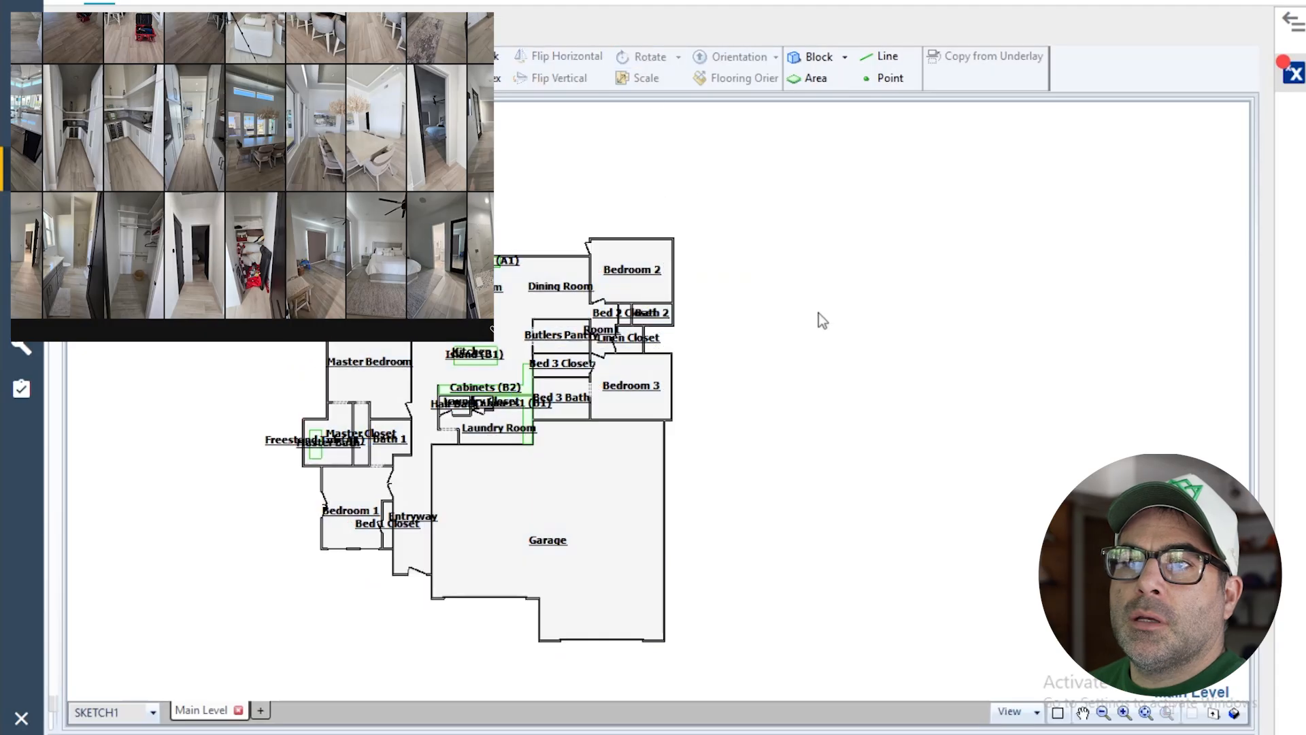
- Compare the rotated floor plan's outline and room layout with the aerial photo of the house
scroll(516, 433, "down", 1)
mouse_move(781, 734)
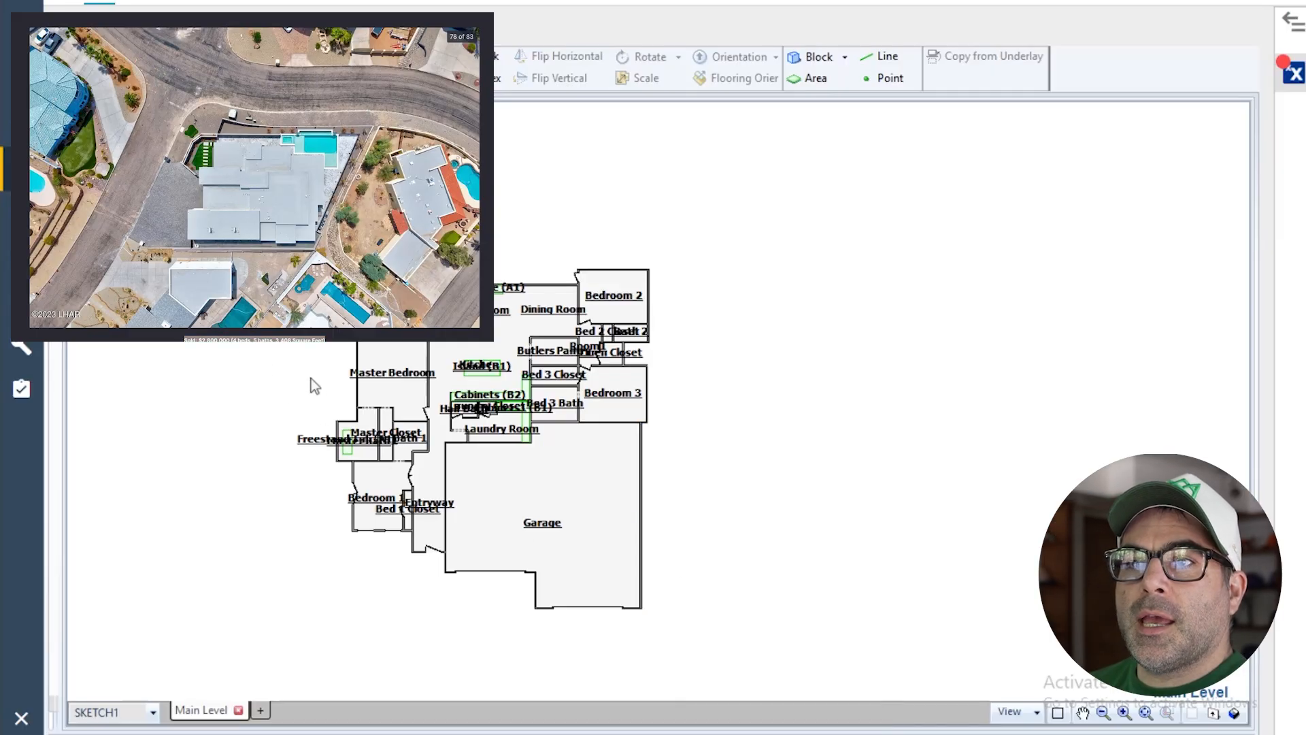
scroll(371, 397, "up", 4)
scroll(490, 423, "up", 2)
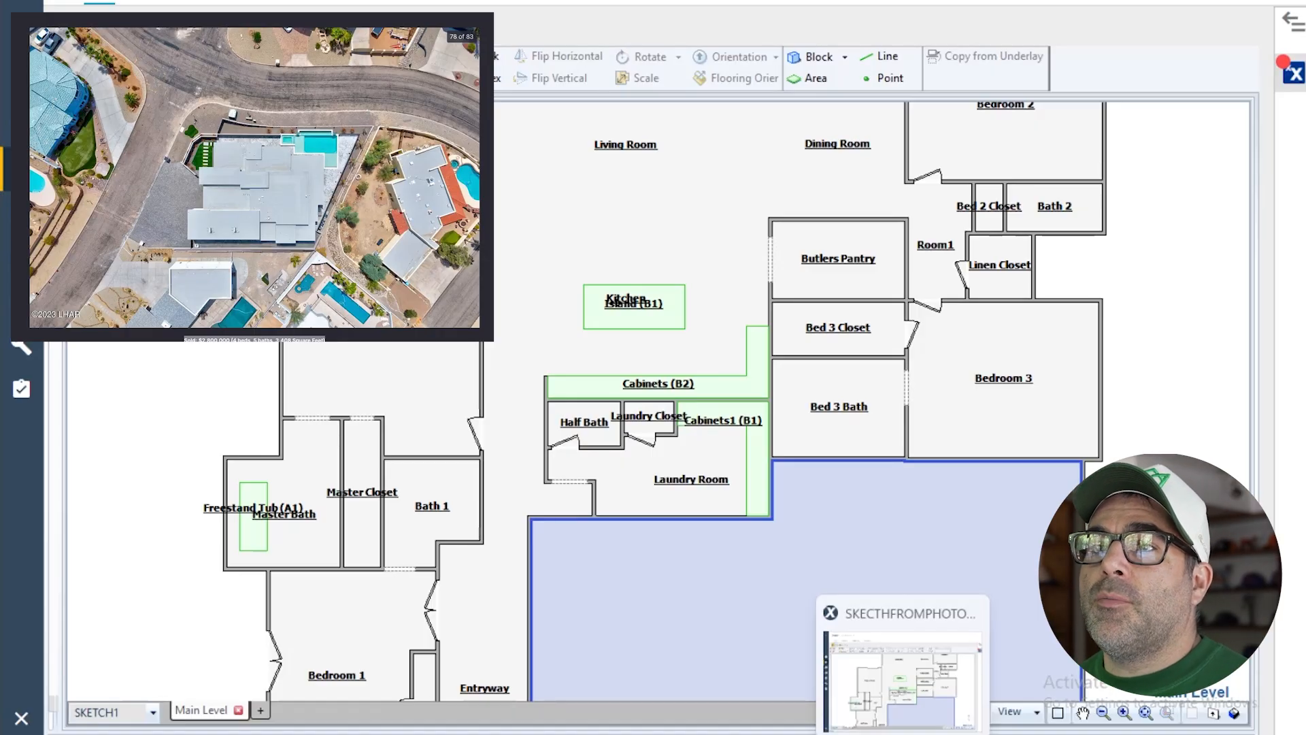
scroll(238, 348, "down", 4)
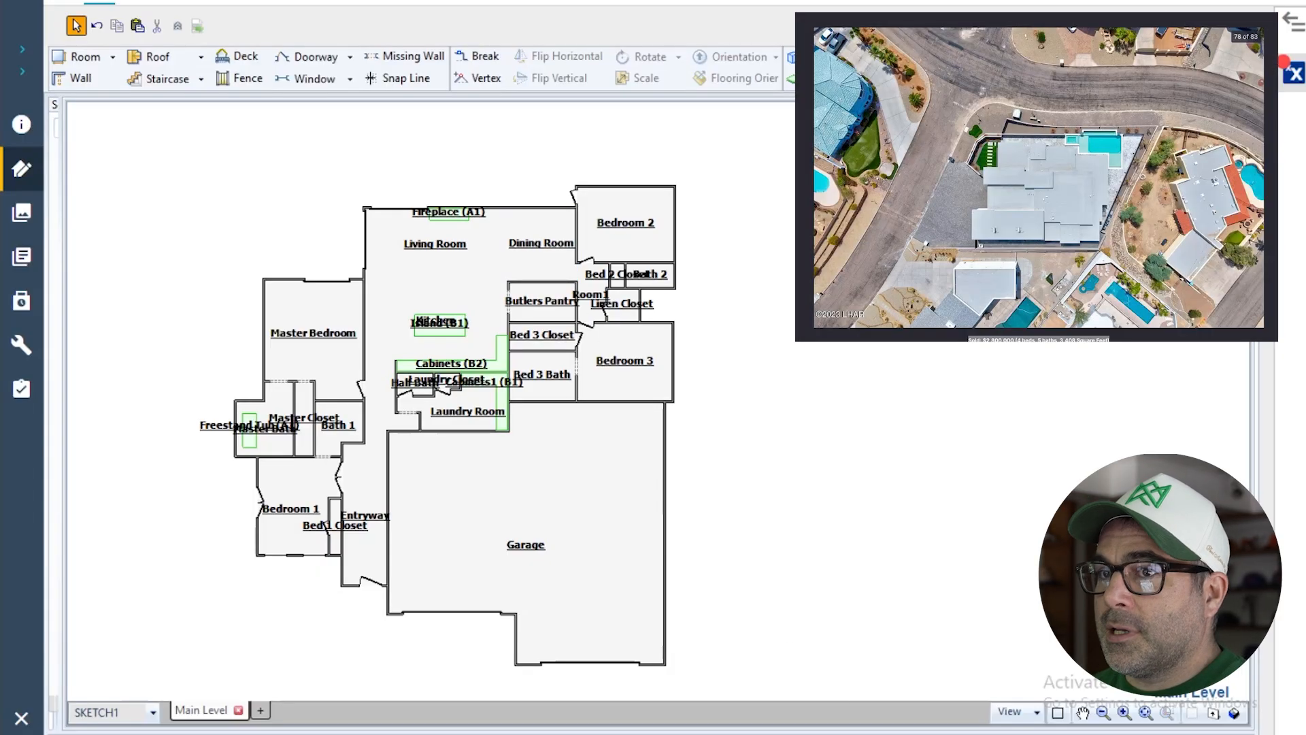
scroll(374, 258, "up", 3)
scroll(319, 184, "down", 3)
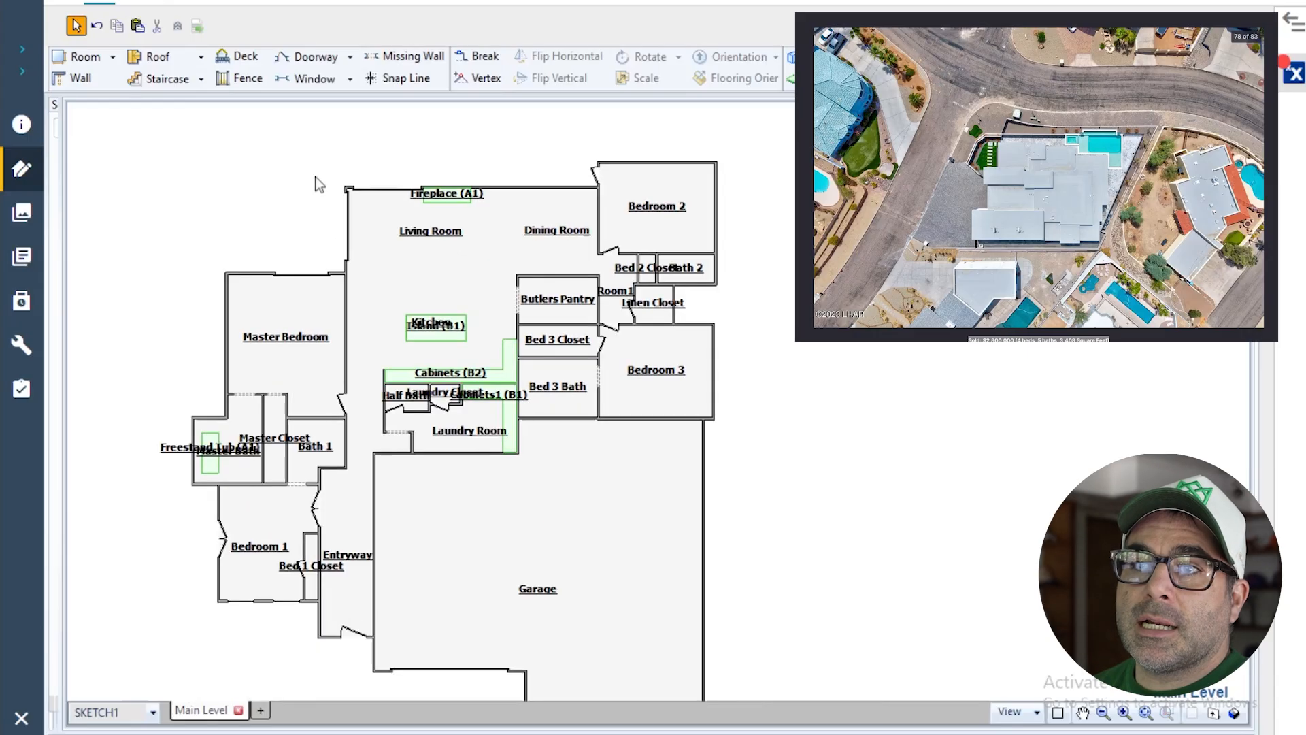
scroll(353, 638, "down", 1)
scroll(386, 610, "up", 2)
scroll(513, 605, "down", 1)
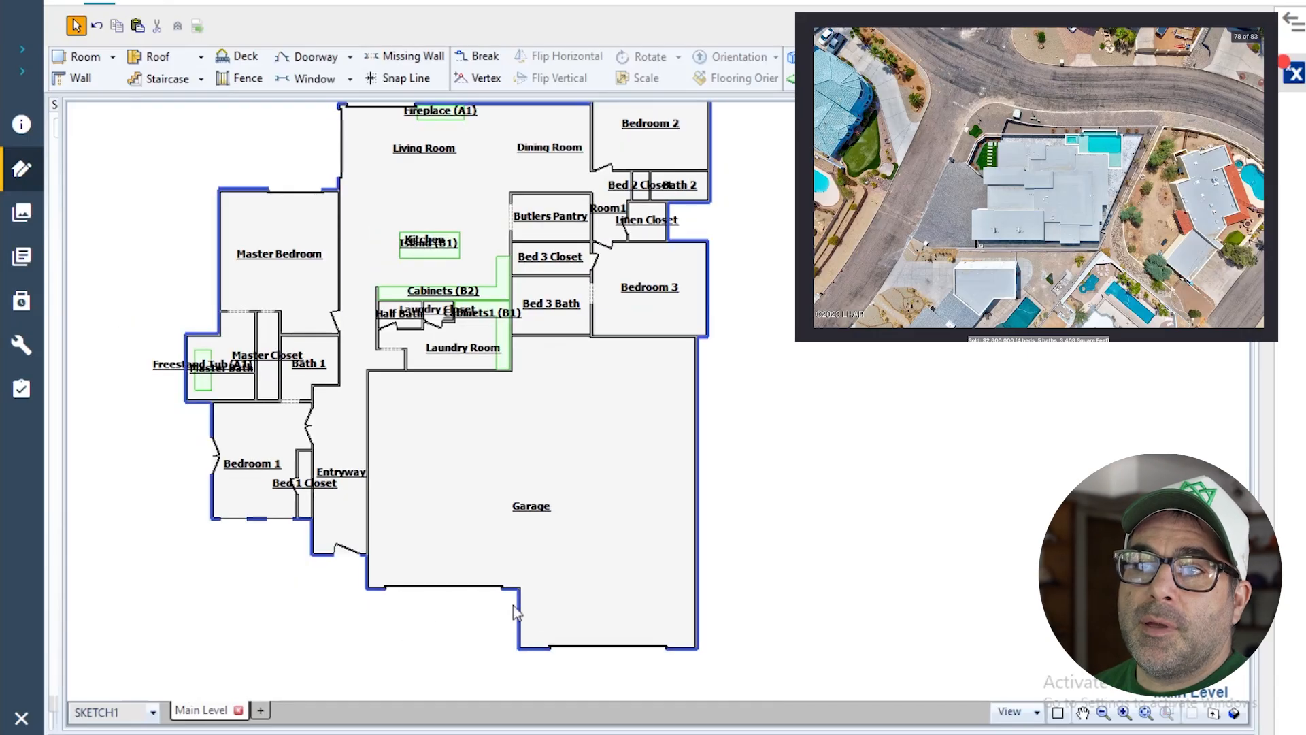
left_click(509, 522)
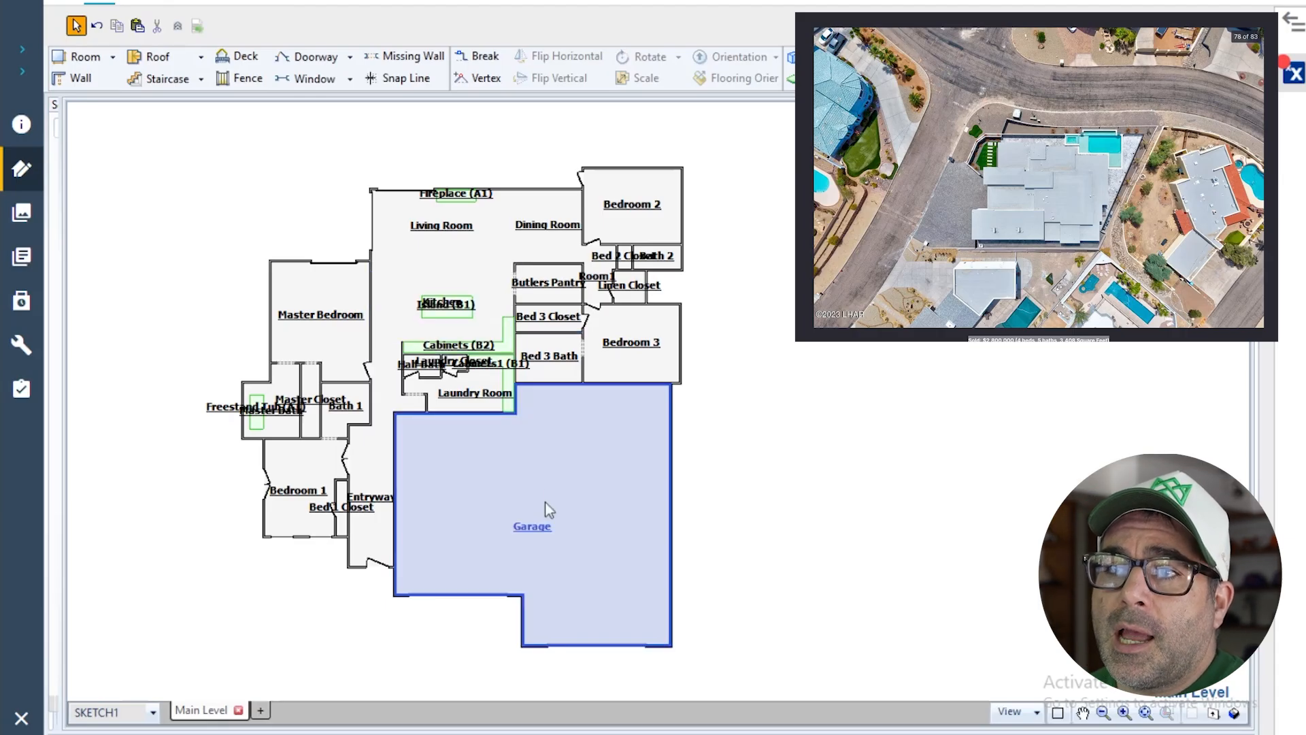
scroll(354, 460, "down", 1)
scroll(351, 452, "up", 5)
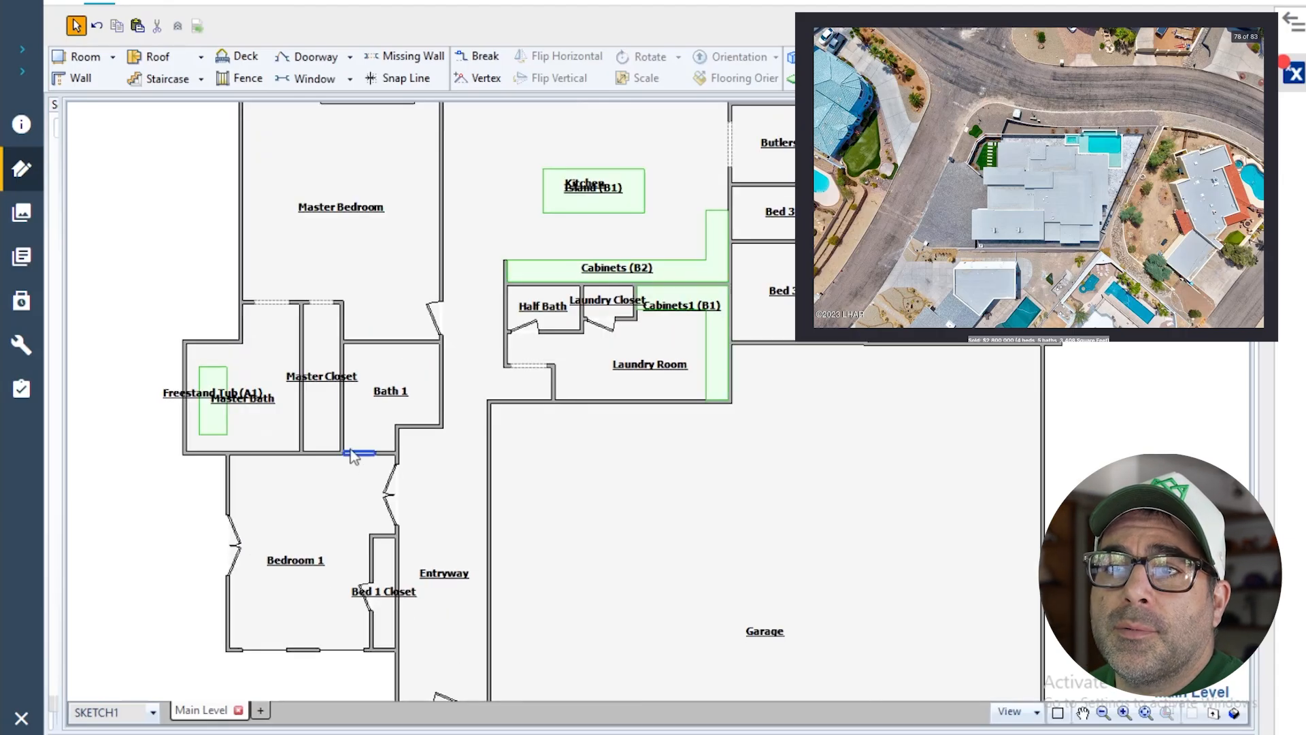
- Break the wall between the Master Closet and Bath 1 near Bedroom 1, jogging its lower part 1' 10" into the closet
scroll(356, 350, "down", 1)
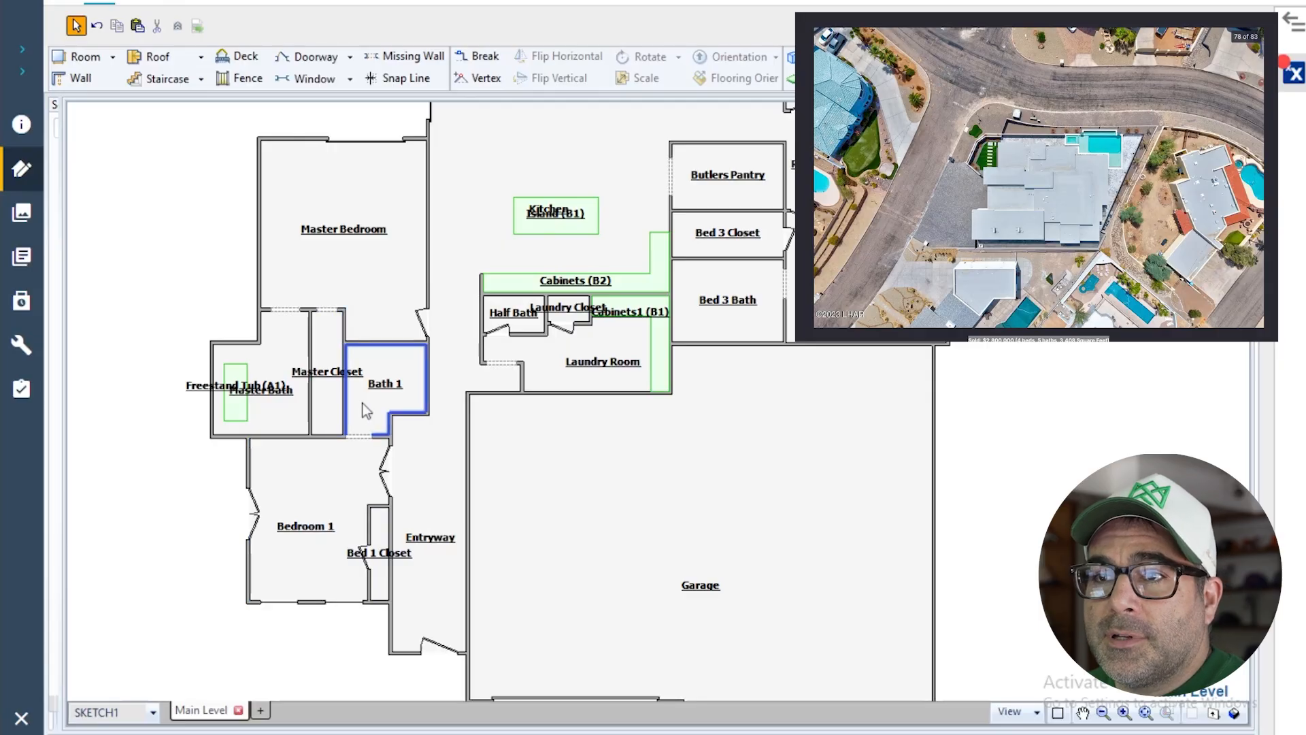
left_click(342, 413)
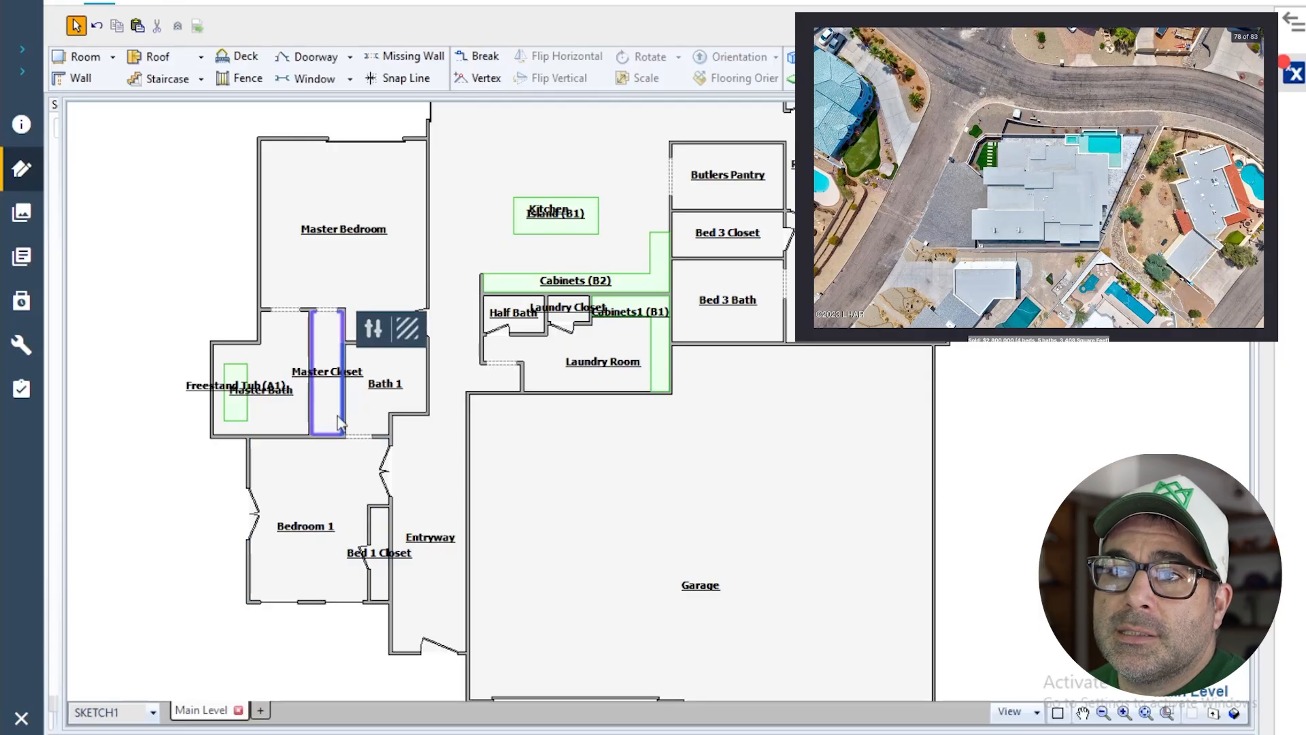
left_click(480, 56)
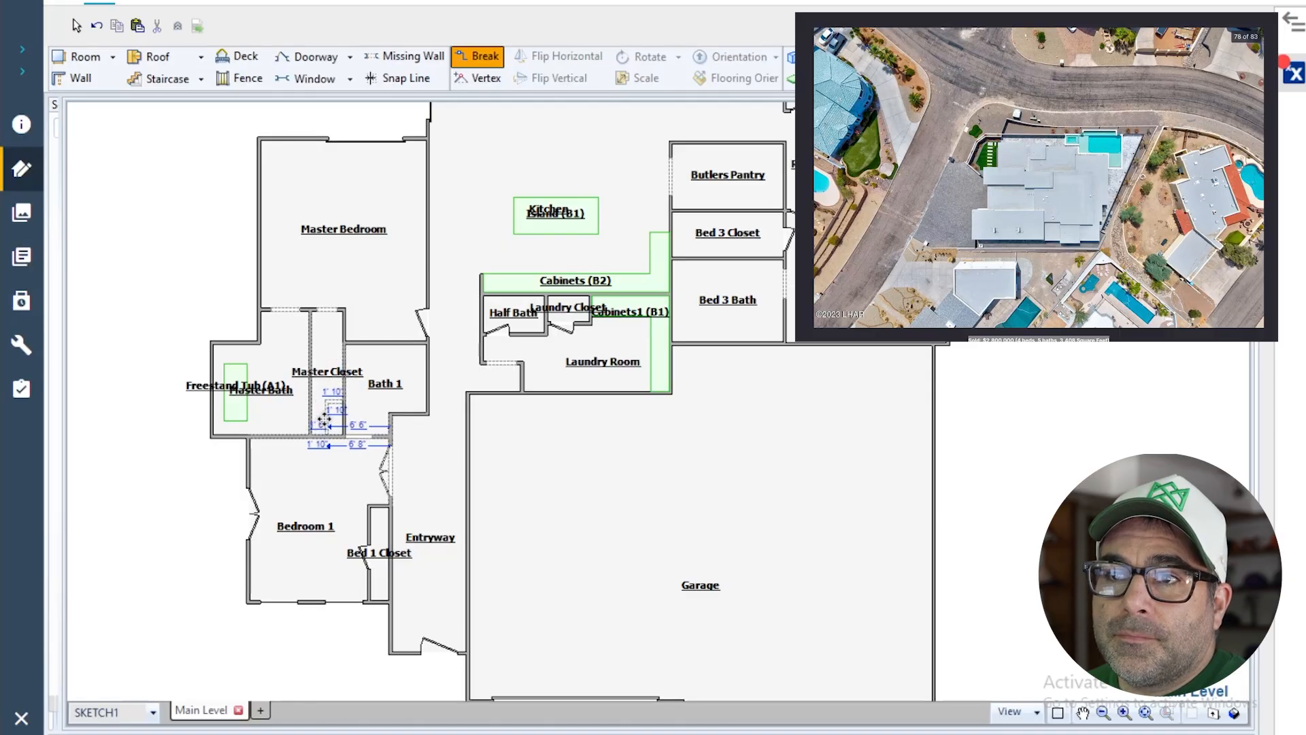
left_click(330, 426)
- Slide the opening between Bedroom 1 and Bath 1 along its wall toward the Master Closet
left_click(366, 449)
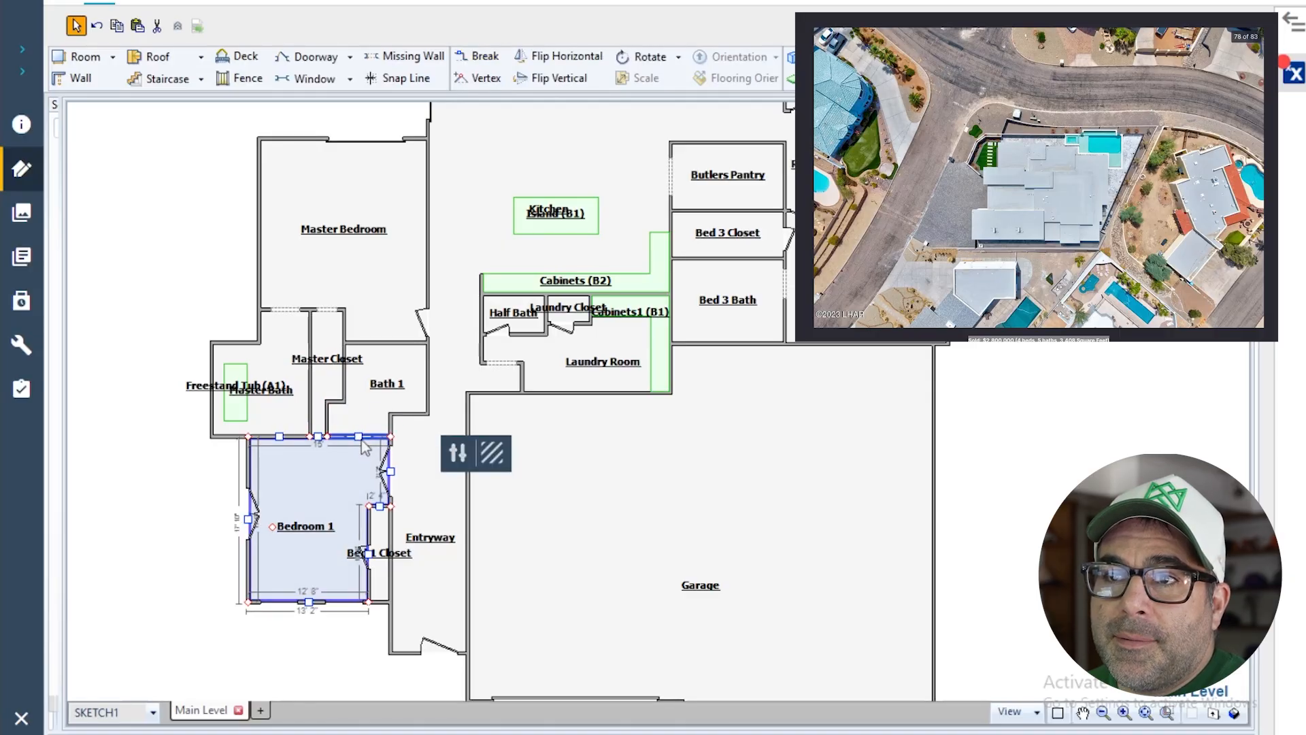
left_click(361, 437)
left_click(353, 490)
scroll(353, 490, "up", 3)
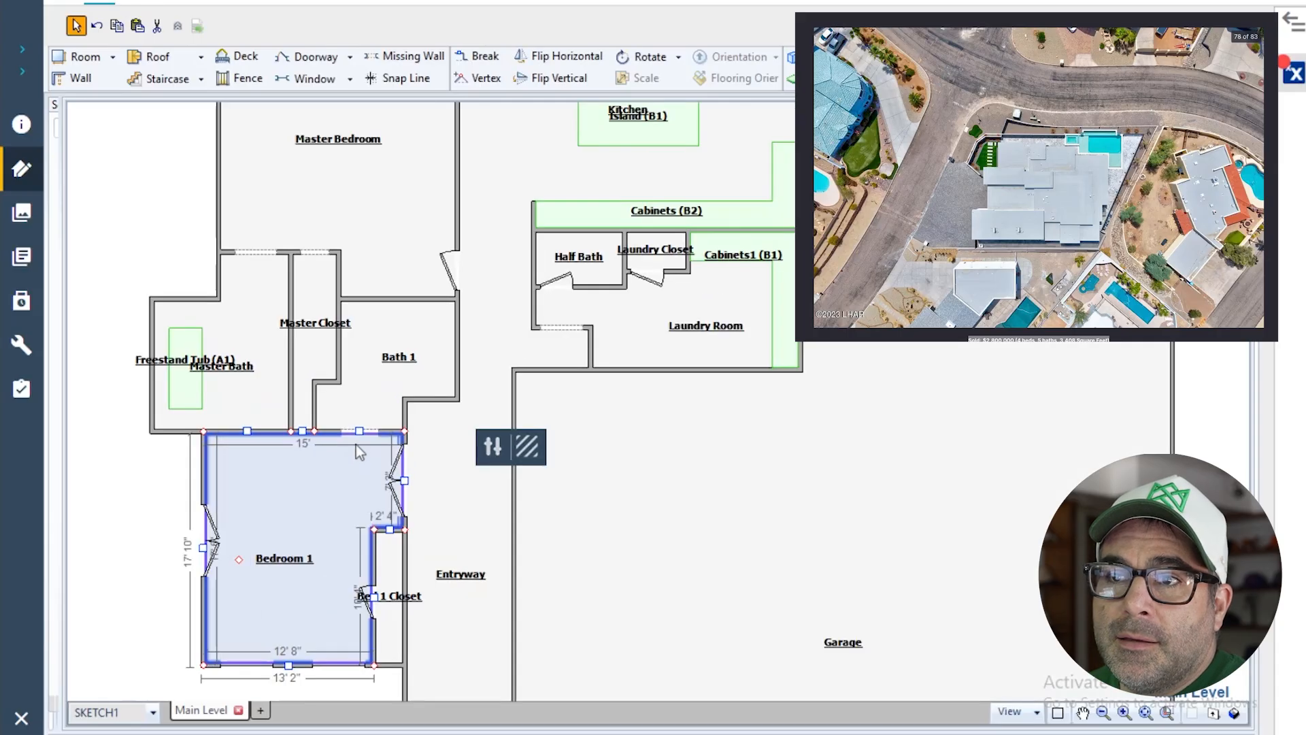
left_click(340, 426)
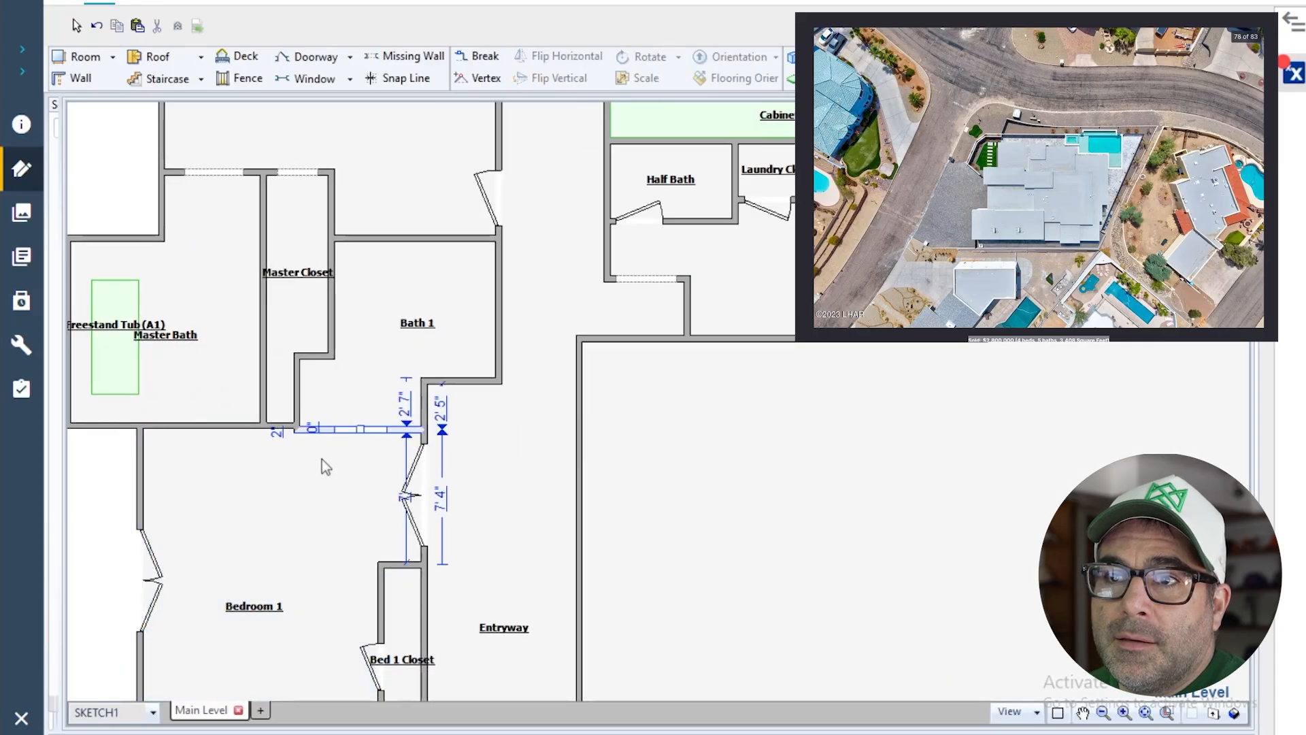
left_click(367, 430)
left_click(361, 431)
left_click_drag(361, 430, 335, 431)
scroll(335, 525, "down", 1)
left_click(459, 499)
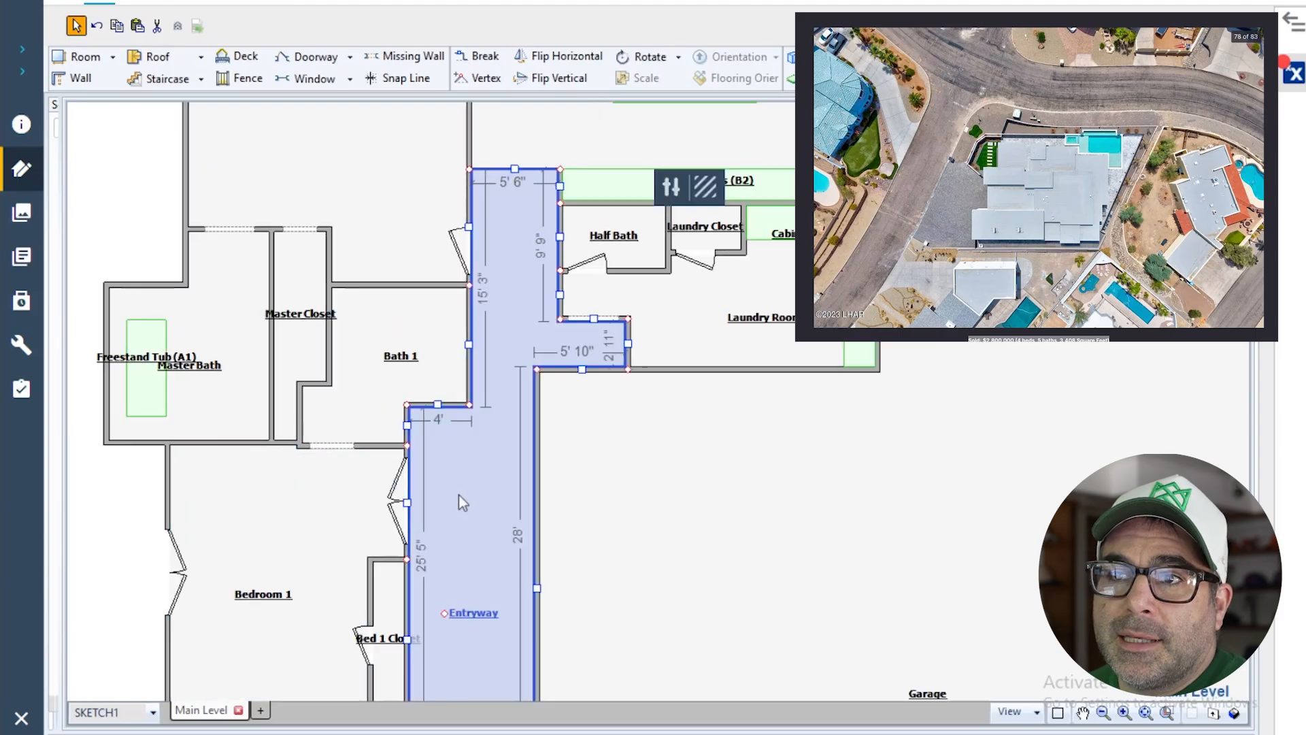
- Review the reshaped Master Closet and the whole main level plan against the aerial photo
left_click(286, 405)
left_click(286, 408)
scroll(307, 341, "up", 2)
scroll(307, 340, "down", 2)
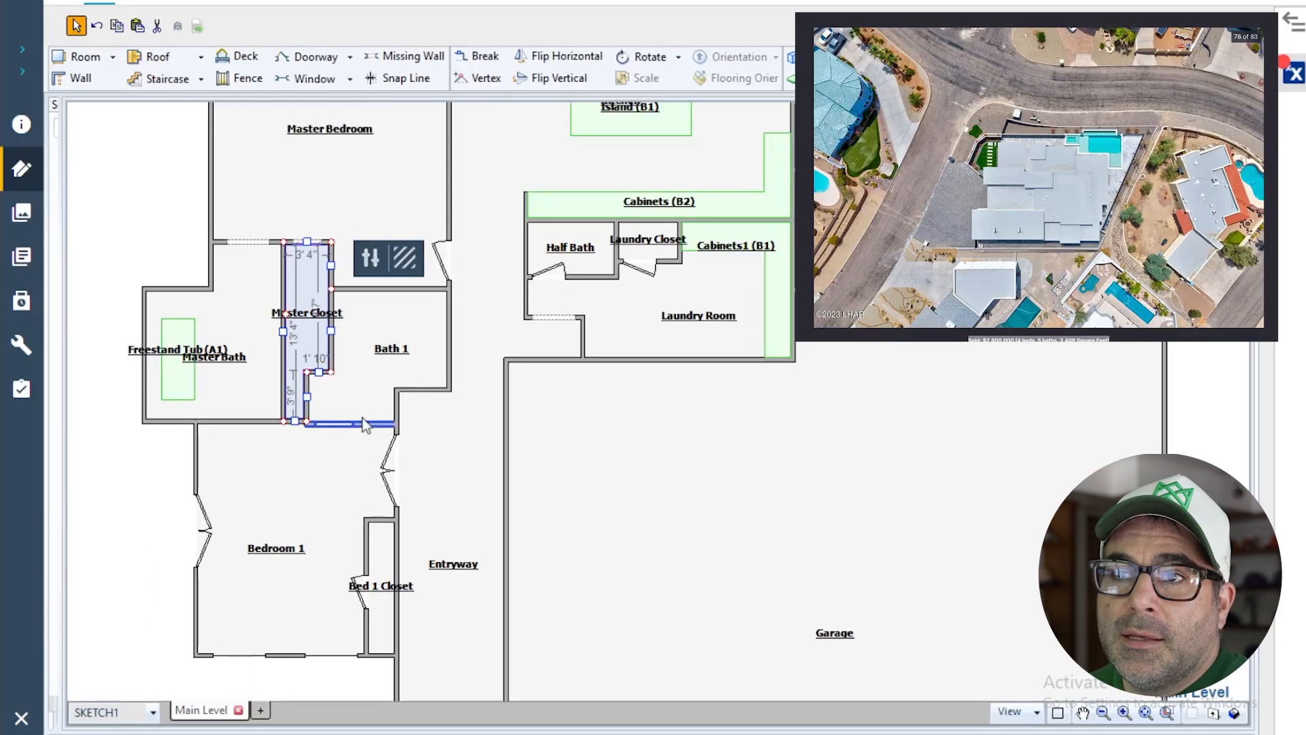
left_click(155, 520)
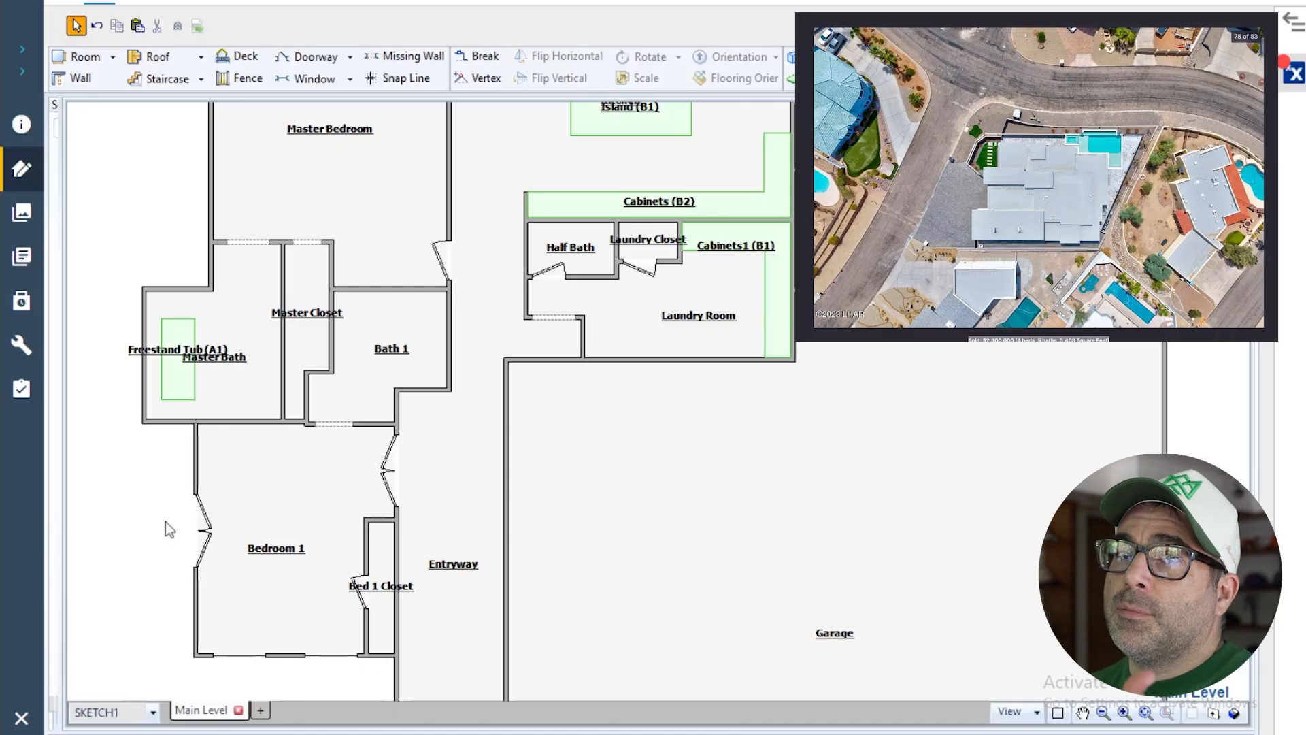
left_click(195, 469)
scroll(193, 469, "down", 2)
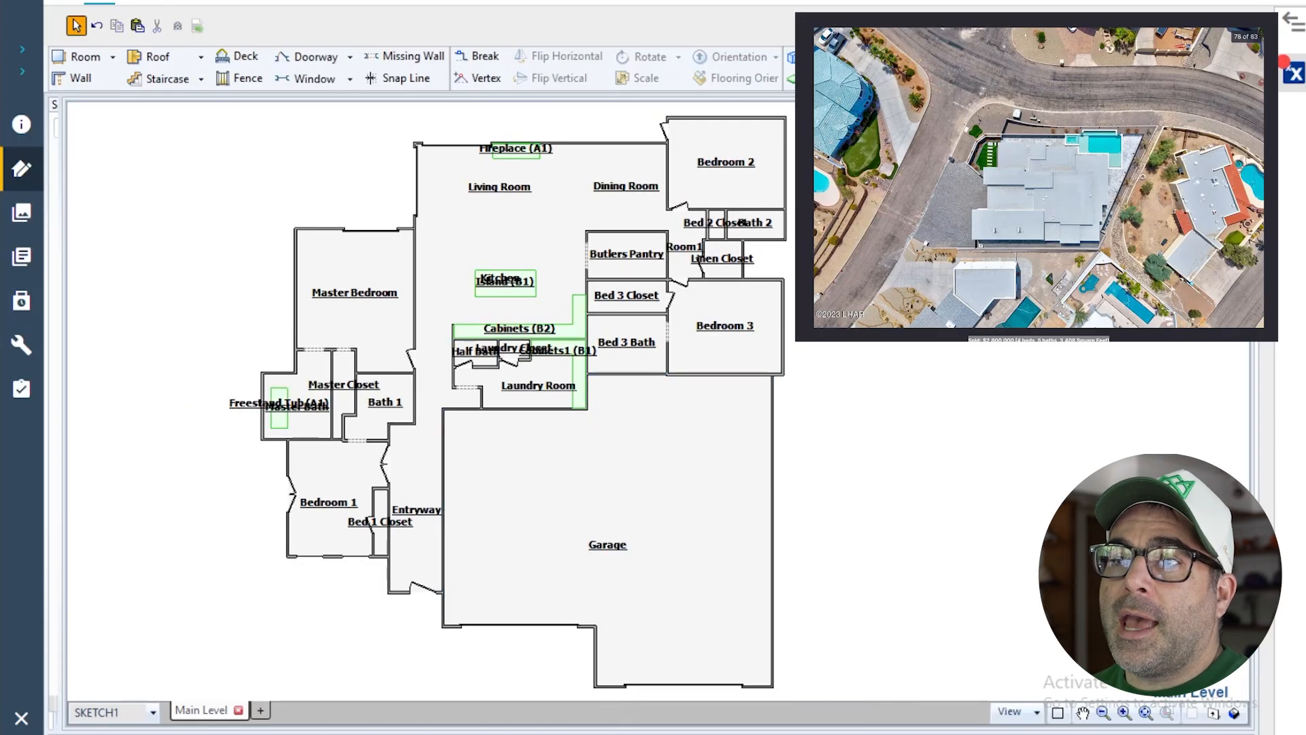
scroll(510, 480, "down", 1)
mouse_move(5, 392)
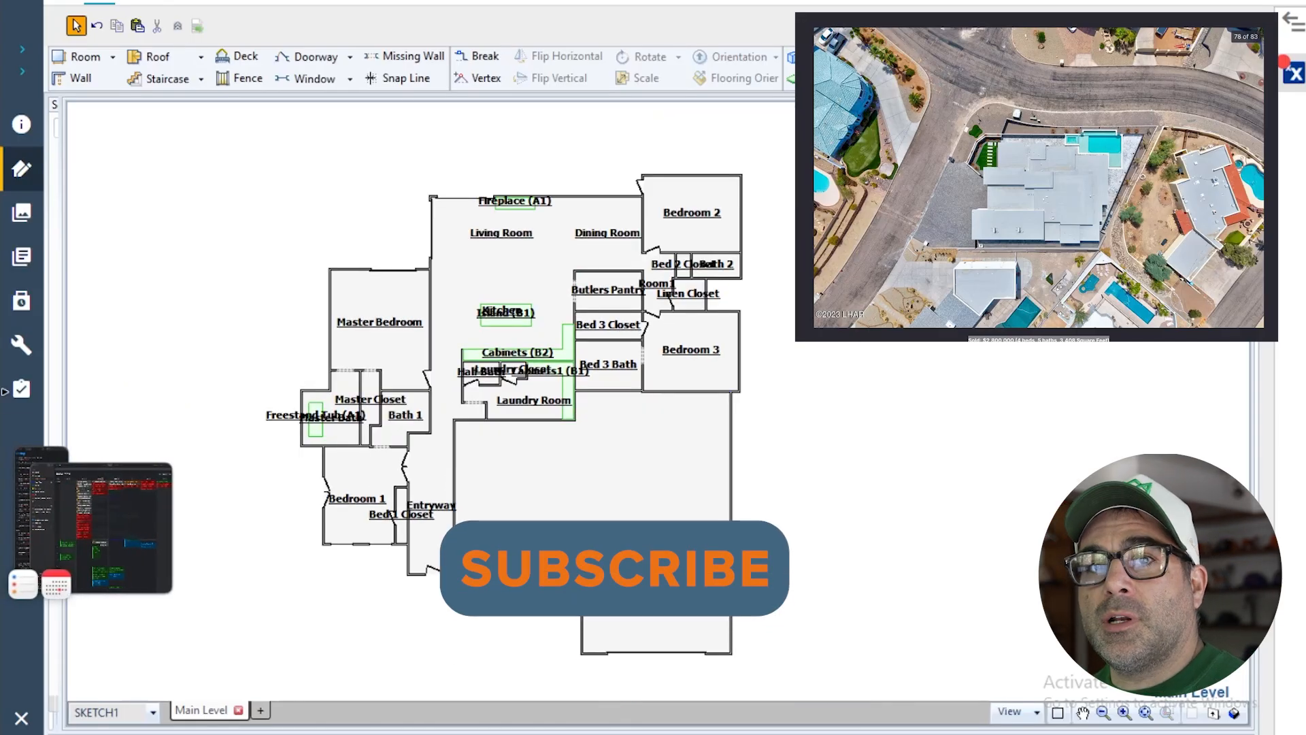